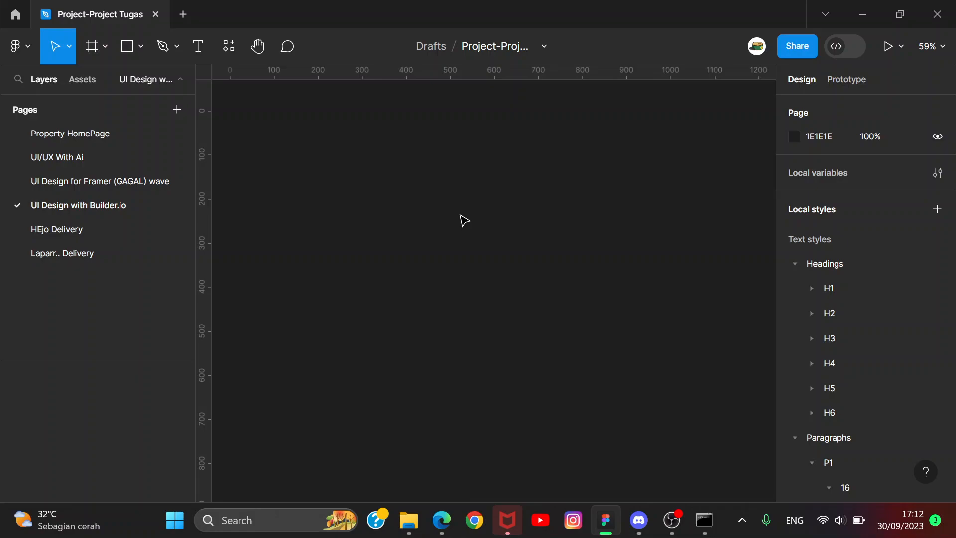
- Launch the recently used Builder.io AI design-to-code plugin and move its window beside the layers list
click(228, 46)
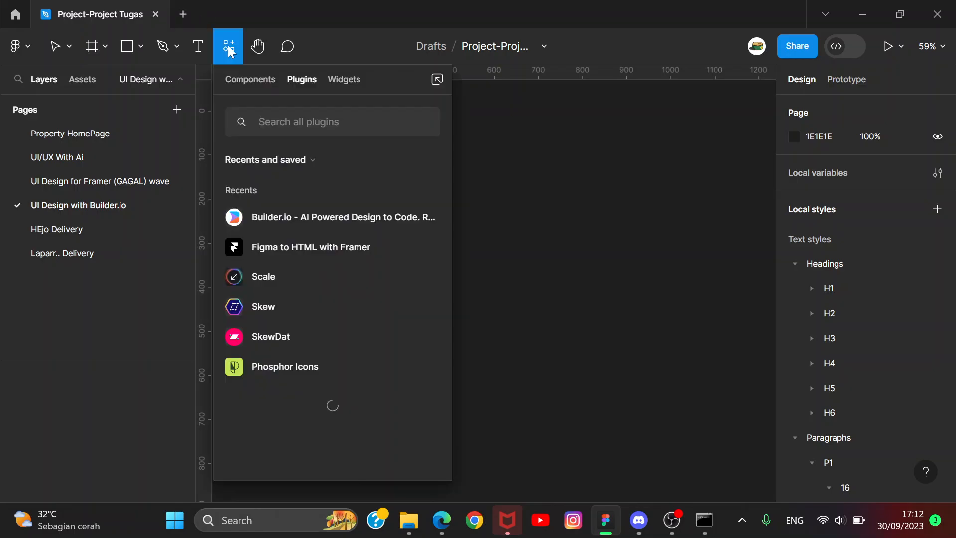
click(300, 230)
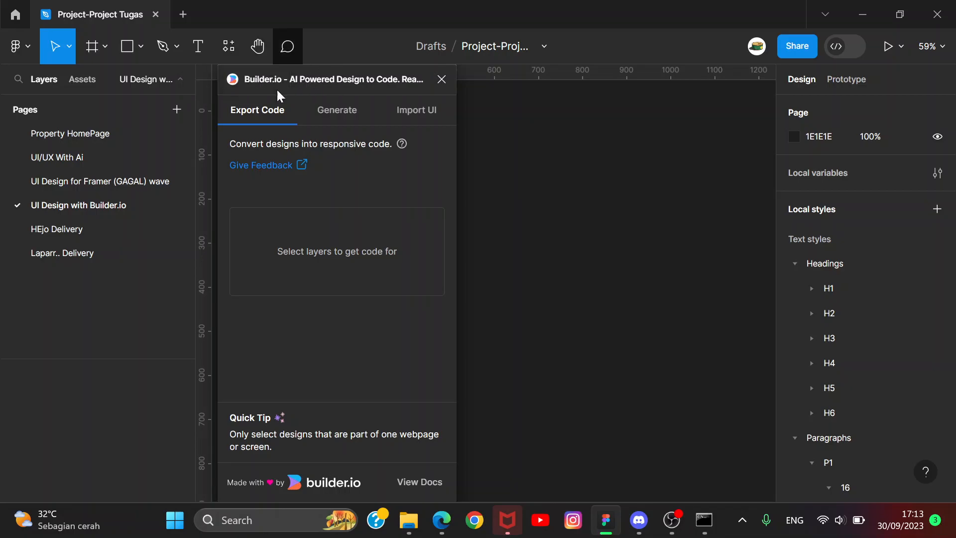
drag(380, 65, 348, 66)
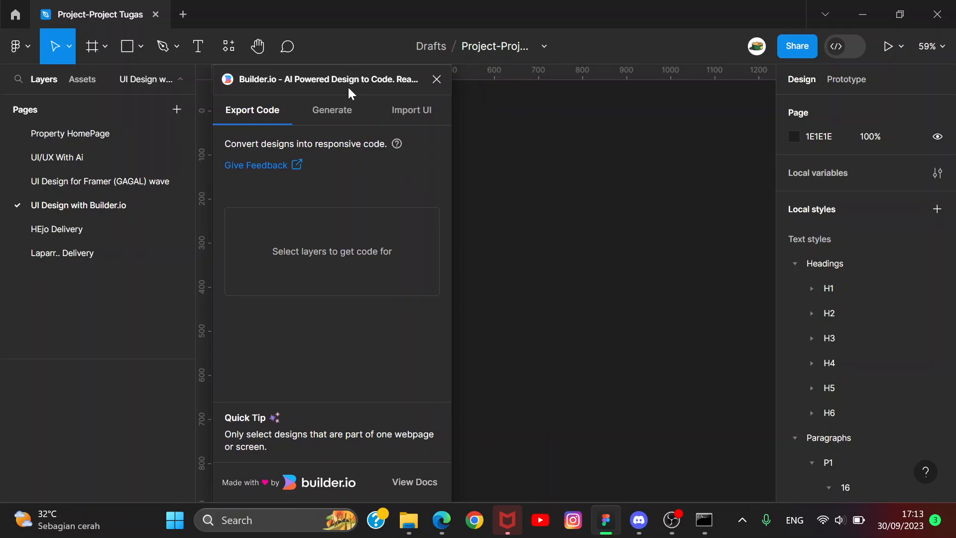
- Review the plugin's Generate, Export Code and Import UI features, including the web page URL to import, and return to Generate
click(352, 118)
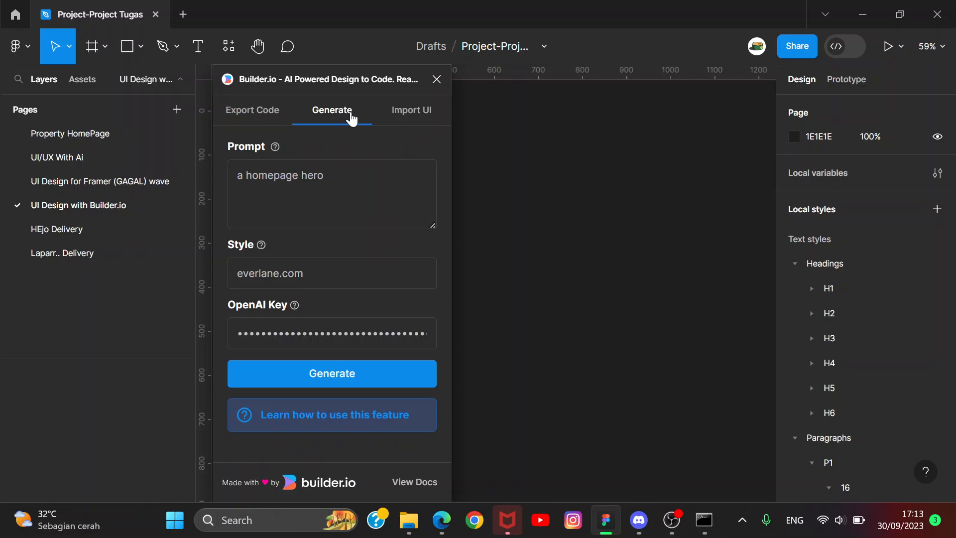
click(269, 113)
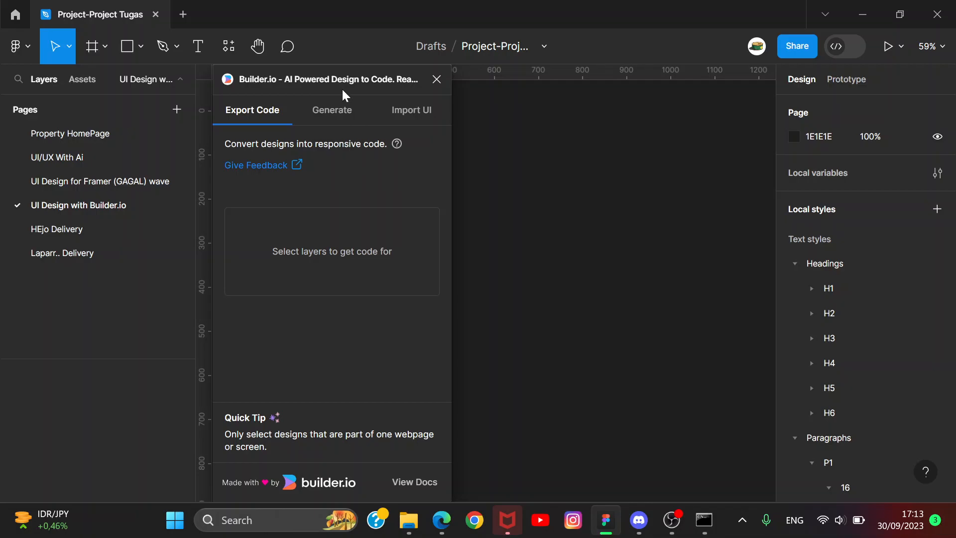
click(341, 111)
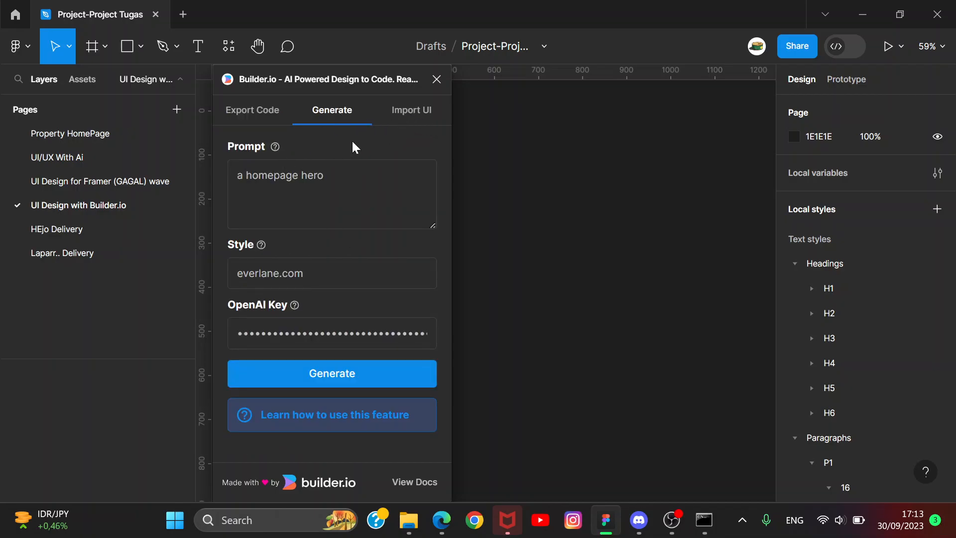
click(393, 119)
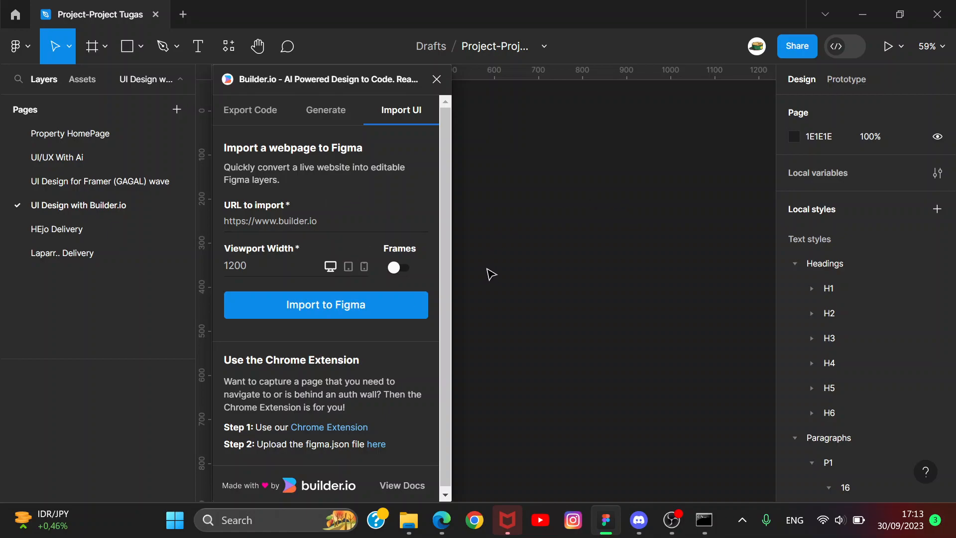
click(299, 220)
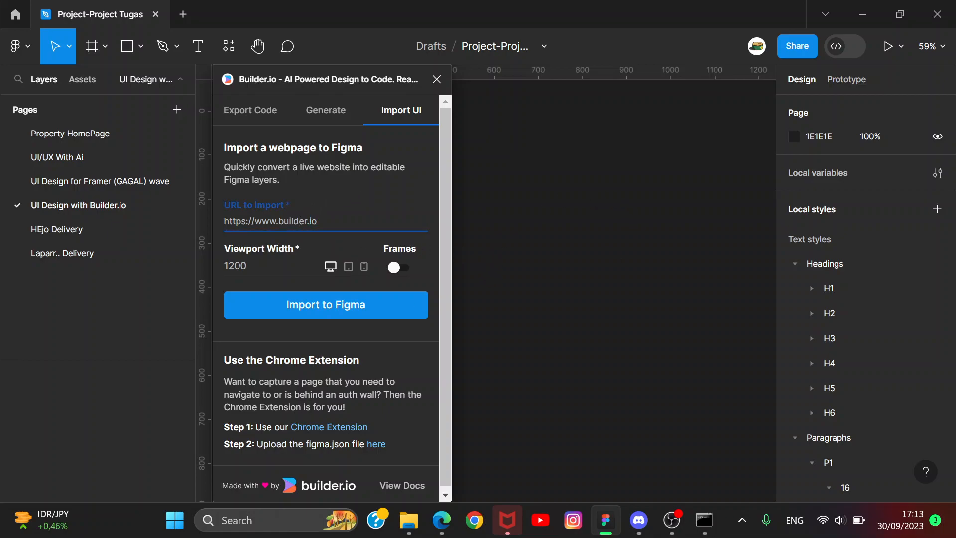
drag(229, 221, 309, 221)
click(324, 221)
click(337, 114)
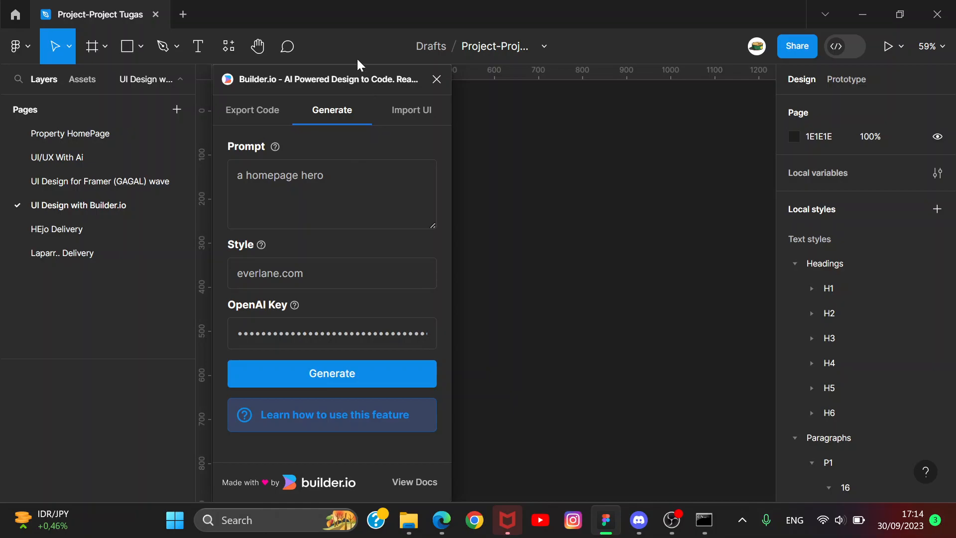
- Examine the prompt, style and OpenAI key settings of the design generator together with their help hints
drag(380, 71, 352, 74)
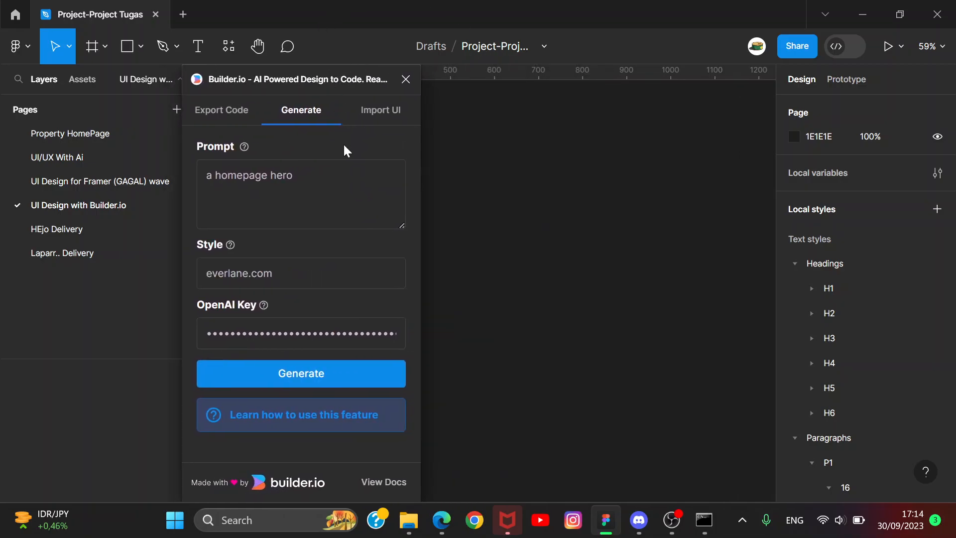
click(294, 177)
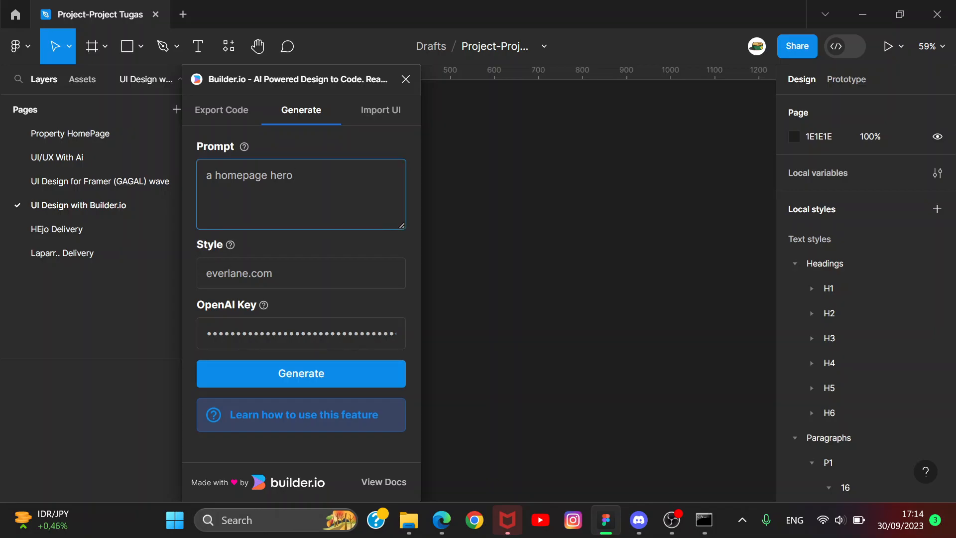
click(210, 133)
mouse_move(243, 145)
click(298, 180)
click(233, 242)
click(279, 273)
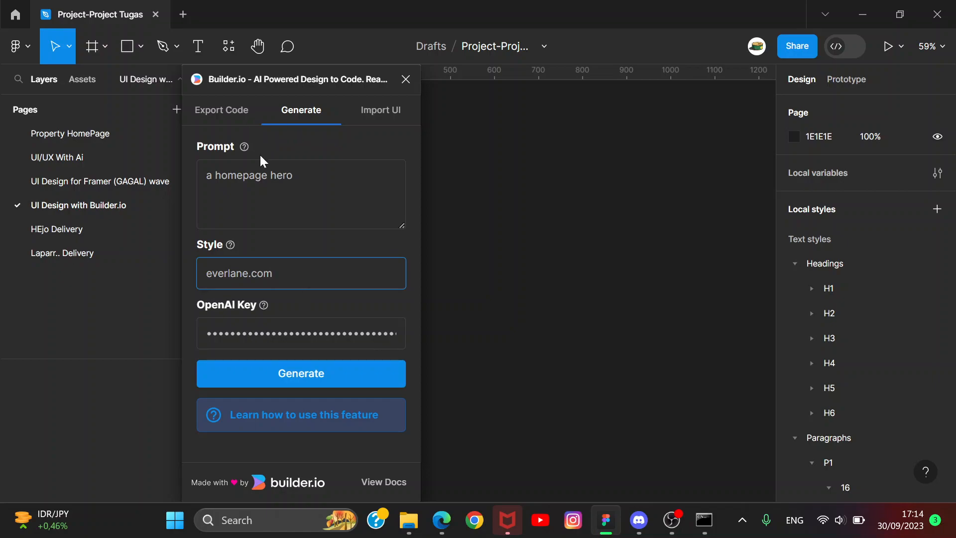
mouse_move(245, 150)
click(265, 333)
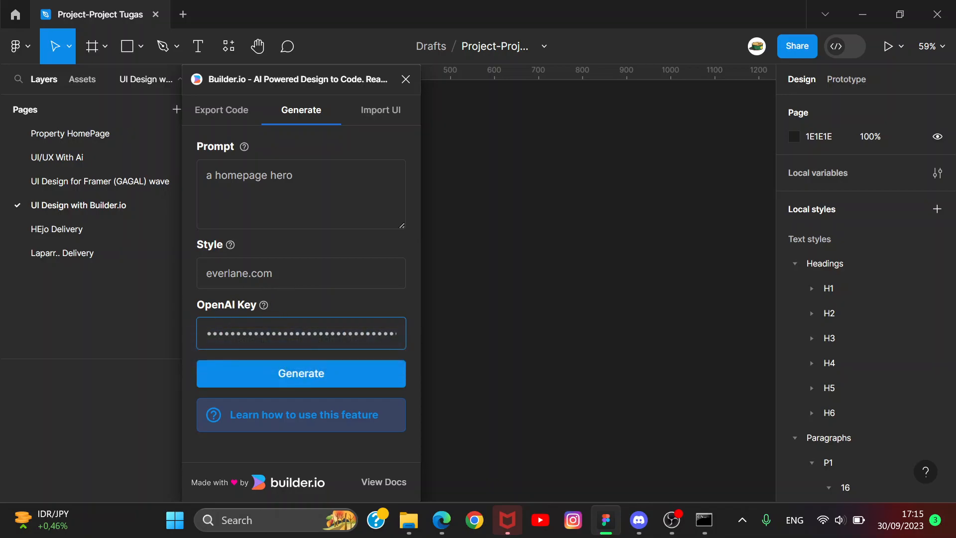
mouse_move(265, 305)
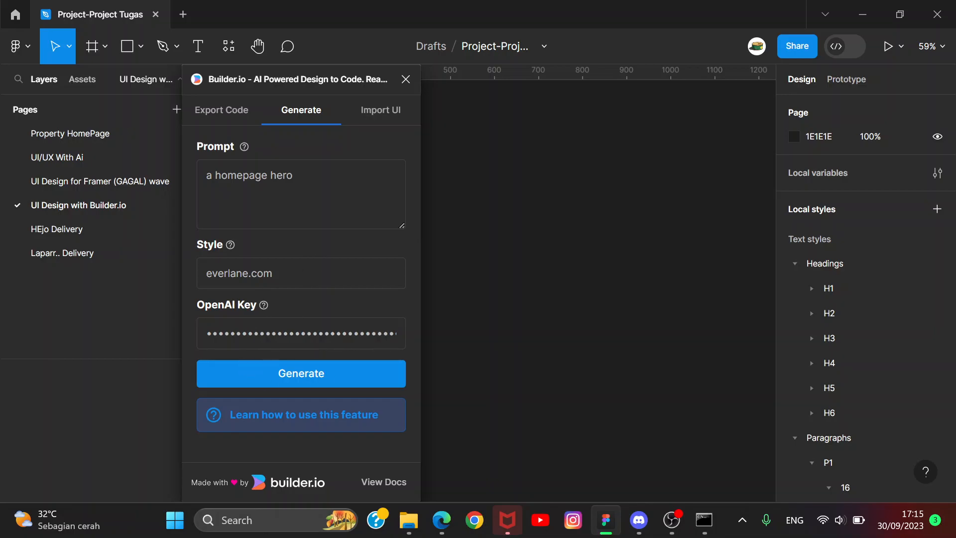
click(230, 333)
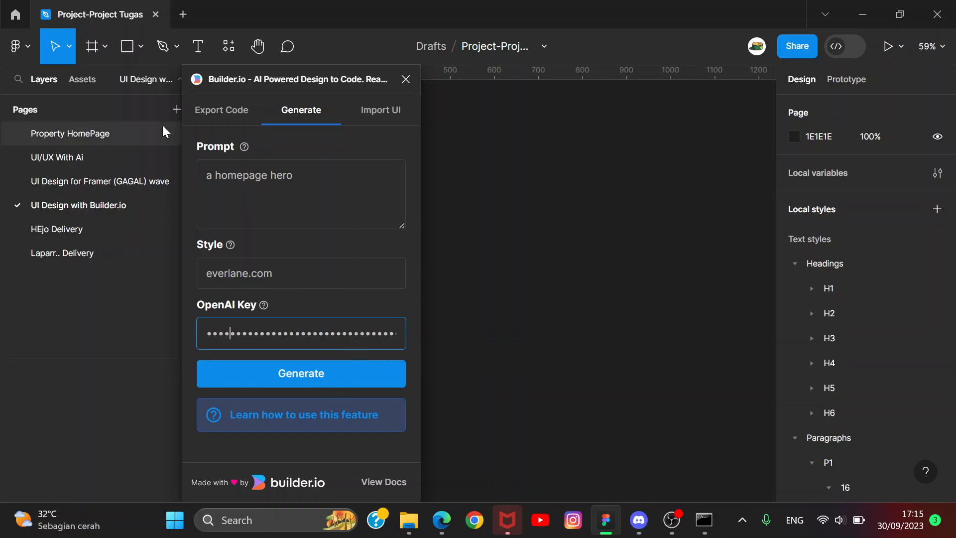
- Replace the reference site for the generated design's style with figma.com
click(273, 274)
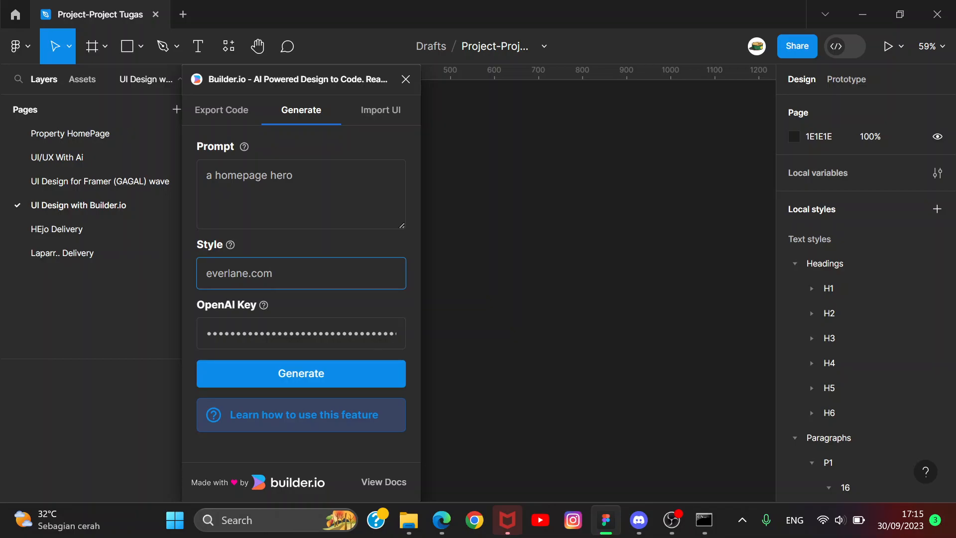
key(BackSpace)
key(BackSpace)
key(BackSpace)
key(BackSpace)
key(BackSpace)
key(BackSpace)
key(BackSpace)
key(BackSpace)
key(BackSpace)
key(BackSpace)
key(BackSpace)
key(BackSpace)
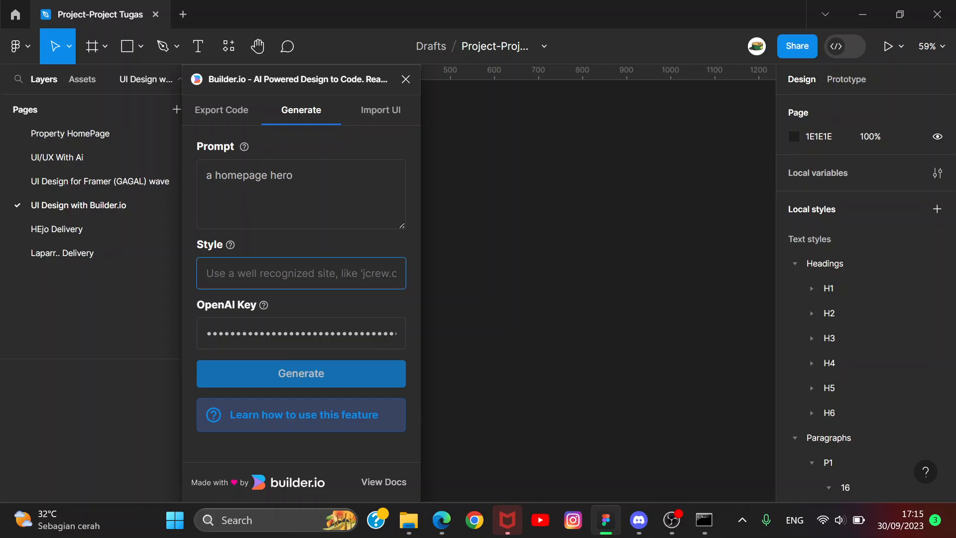
text(fig)
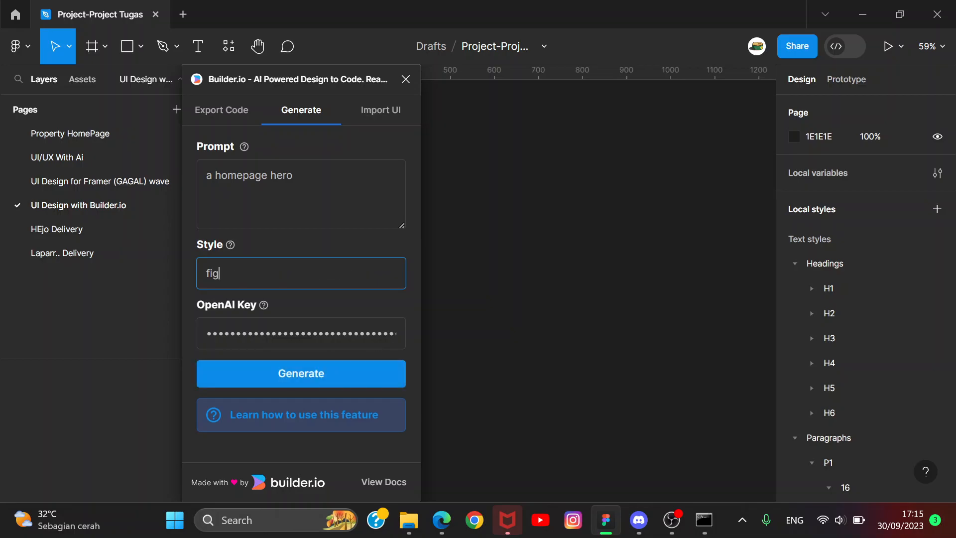
text(ma.com)
- Generate designs from the "a homepage hero" prompt and import the "Design, prototype, and collaborate all in one place" variant
click(342, 164)
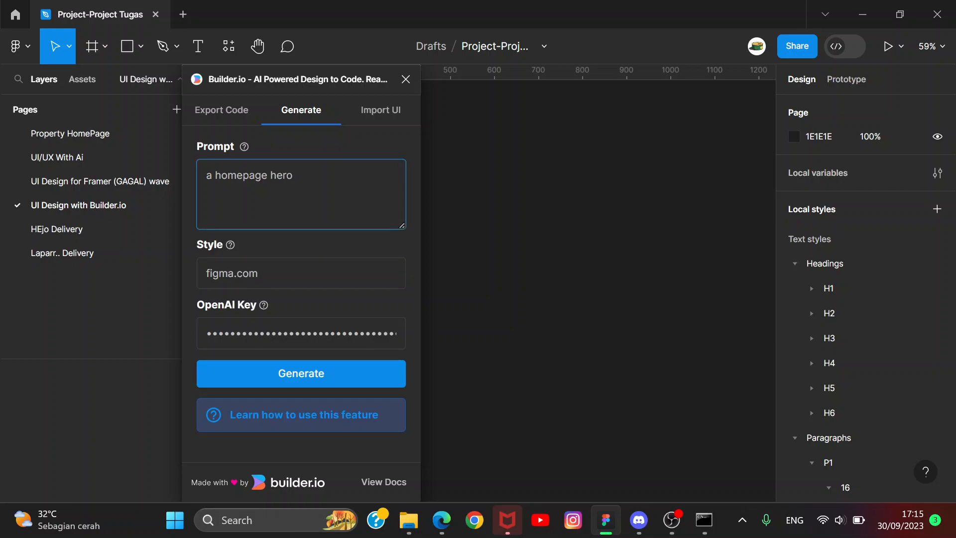
click(374, 377)
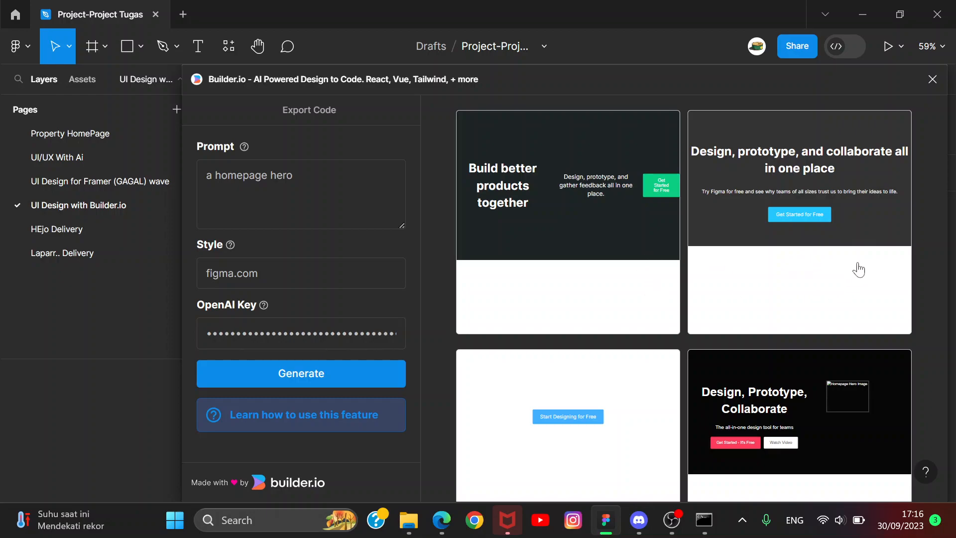
click(842, 252)
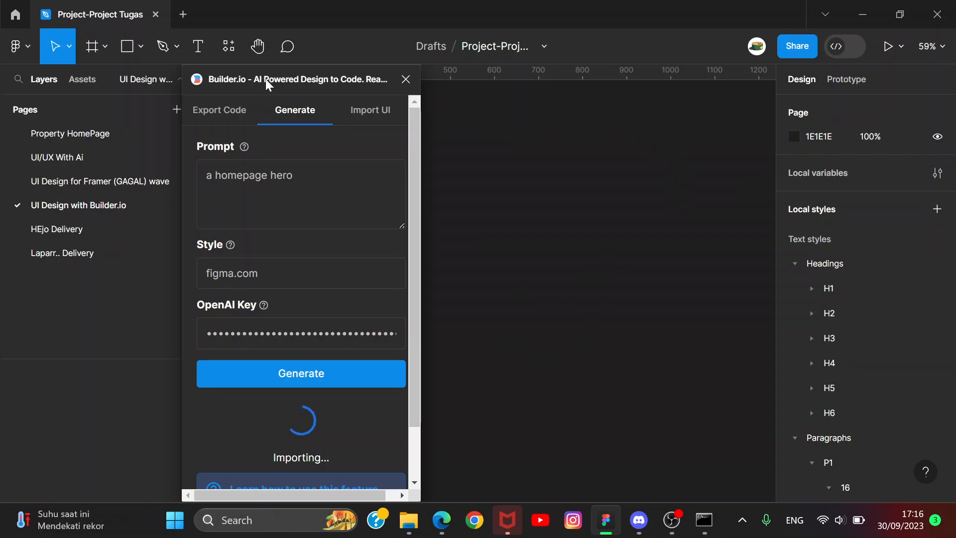
mouse_move(267, 80)
mouse_down()
mouse_move(554, 94)
mouse_move(44, 72)
mouse_move(255, 82)
mouse_up()
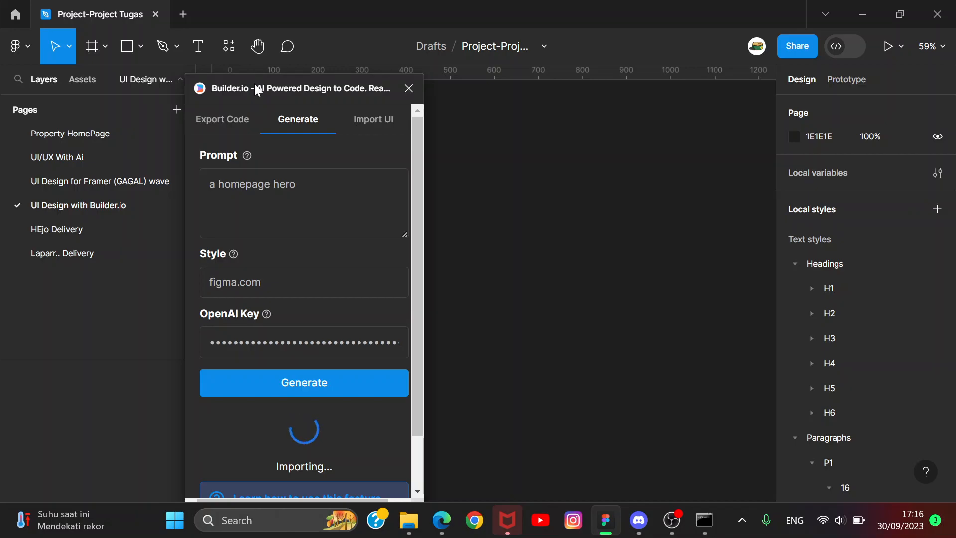
mouse_move(418, 520)
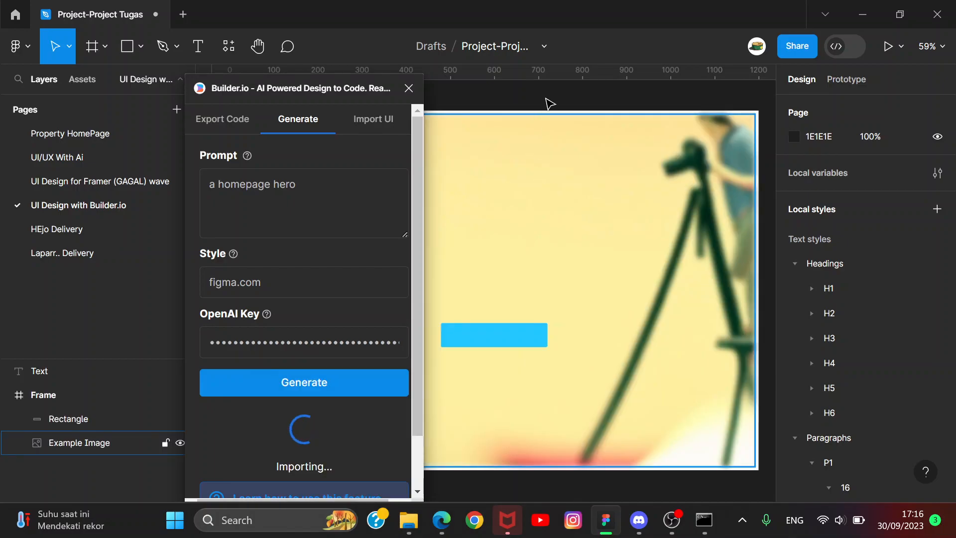
- Inspect the imported hero frame at different magnifications, checking its background image, heading, subtext and button, and deselect it
scroll(554, 229, down, 3)
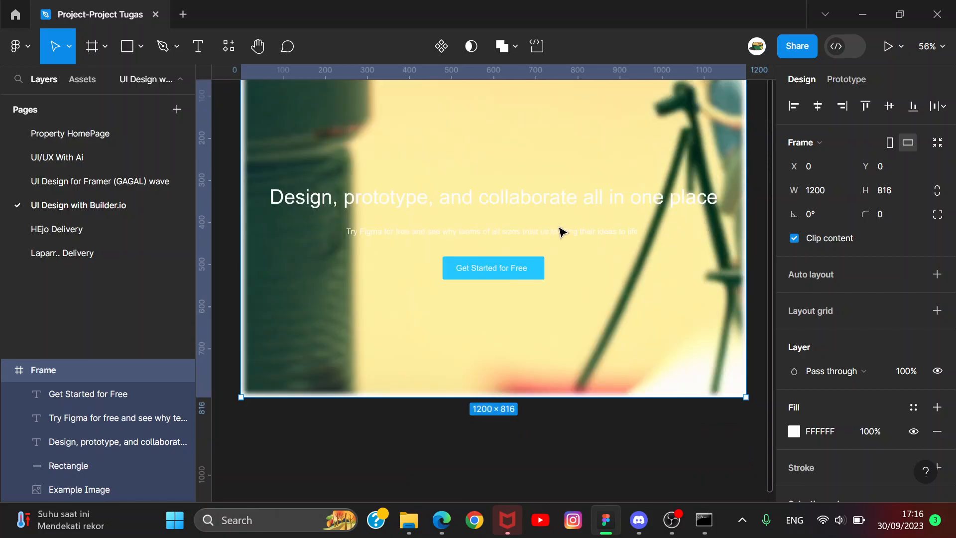
scroll(561, 231, up, 4)
scroll(560, 231, down, 1)
scroll(603, 249, down, 2)
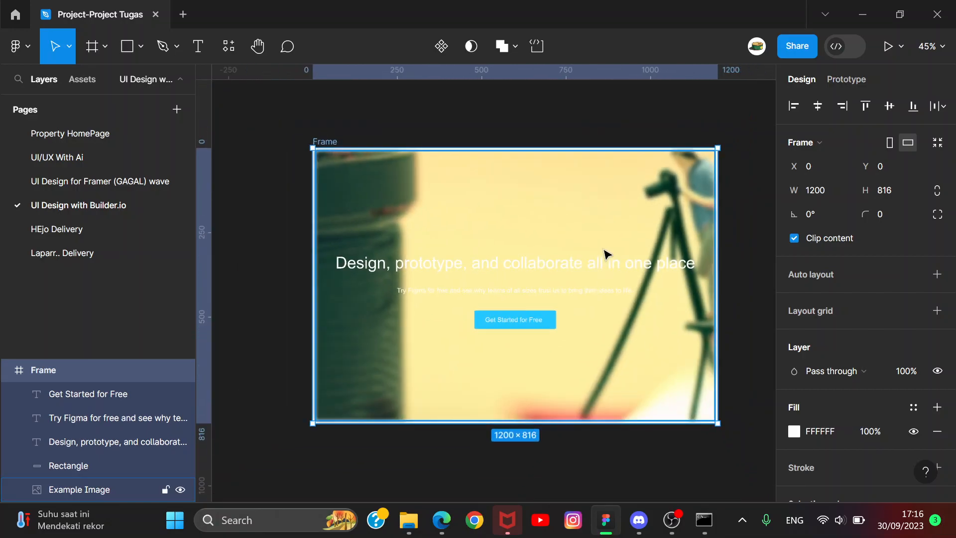
scroll(667, 311, up, 3)
scroll(532, 269, down, 3)
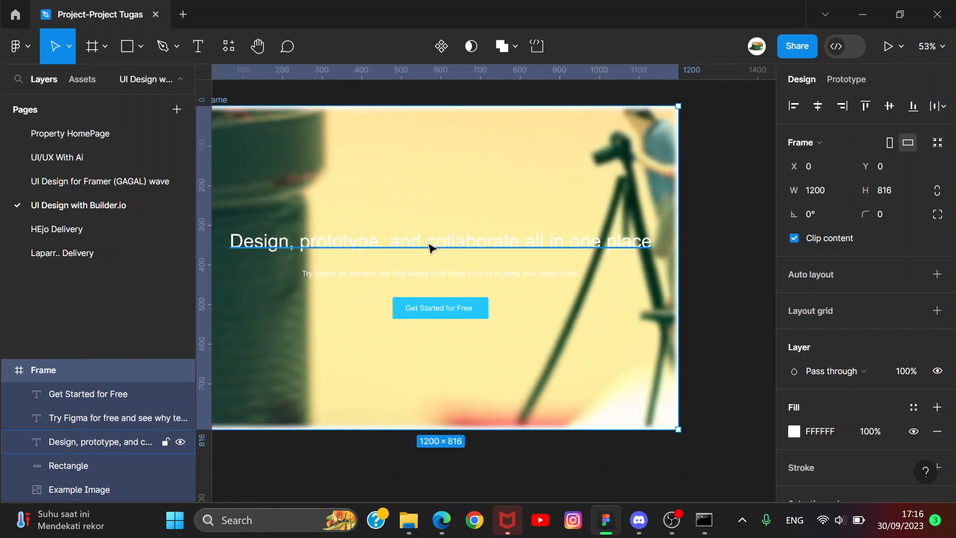
scroll(355, 245, up, 2)
scroll(356, 245, down, 4)
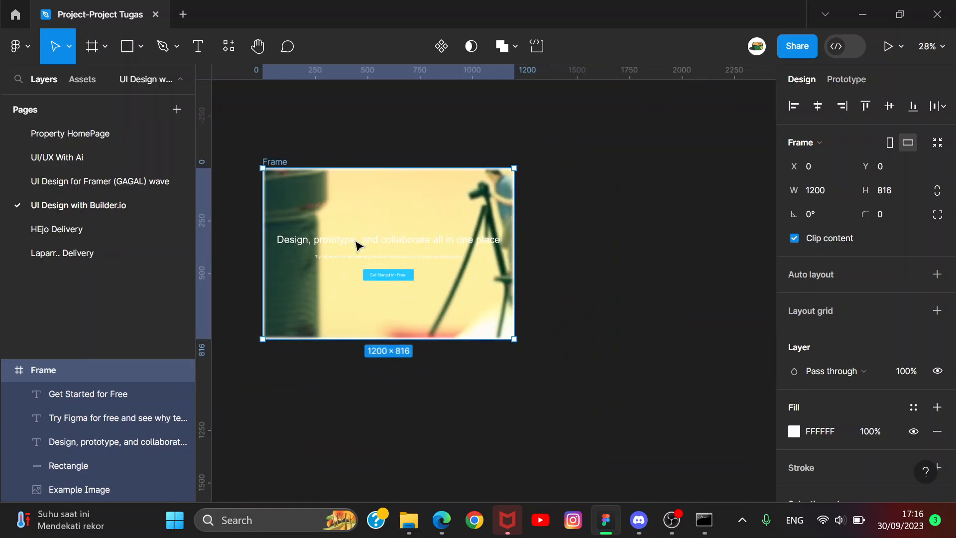
scroll(356, 245, up, 1)
scroll(453, 264, up, 3)
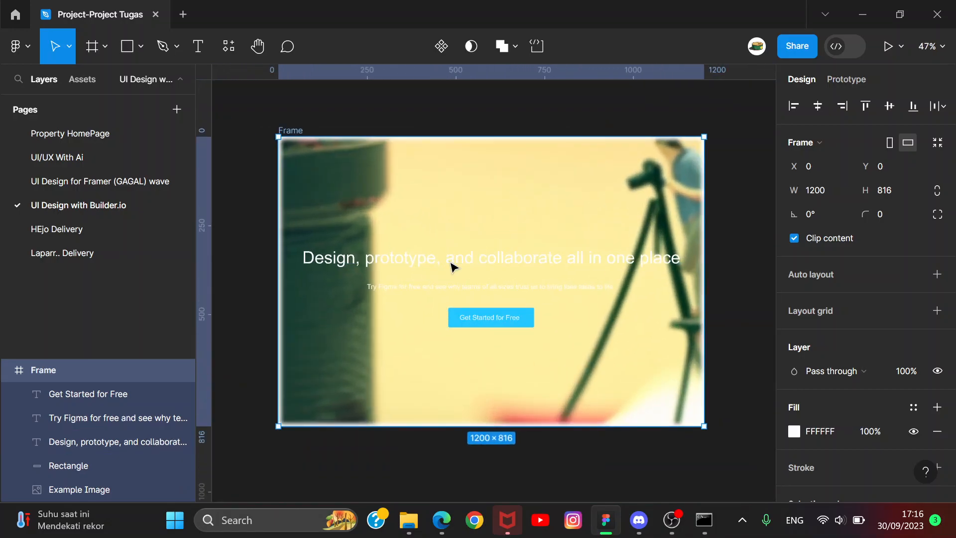
scroll(452, 265, down, 3)
scroll(452, 264, up, 2)
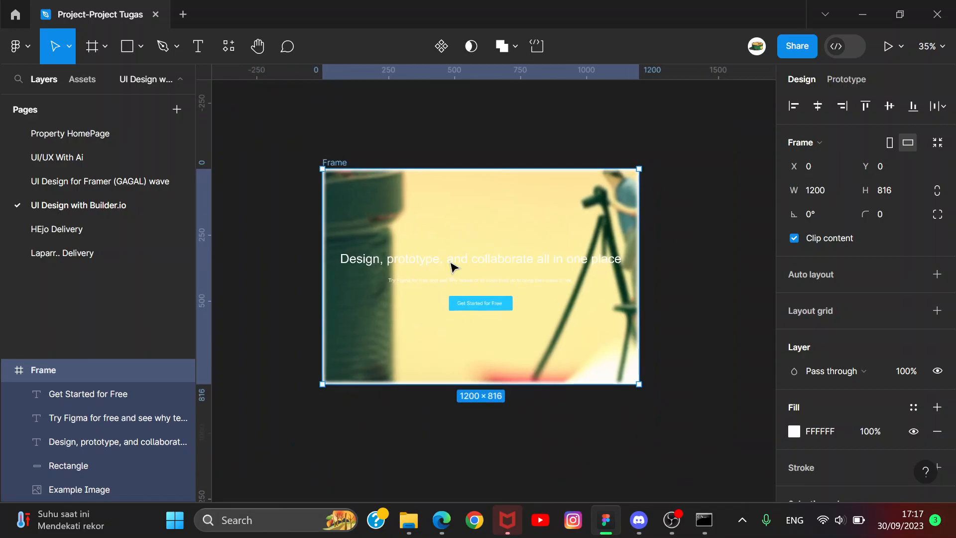
scroll(452, 267, up, 2)
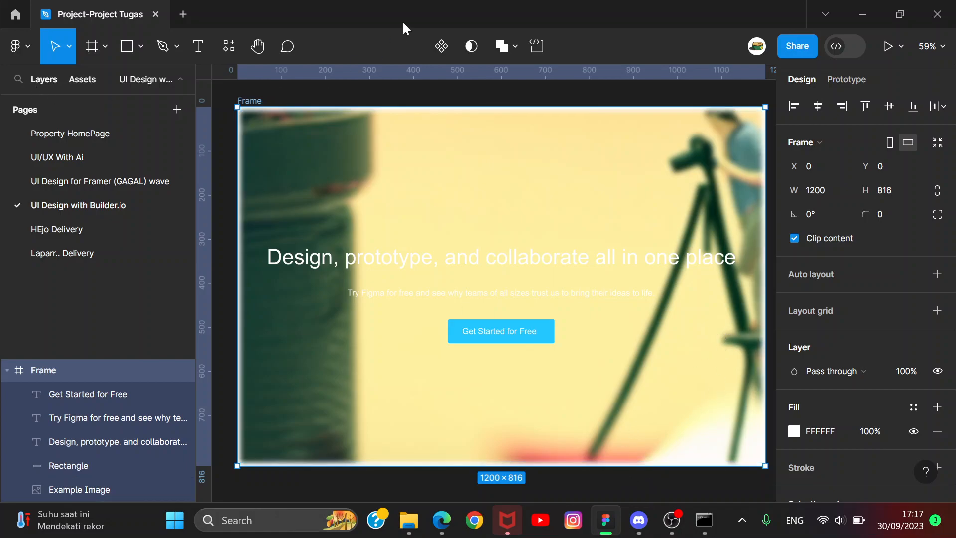
scroll(535, 94, down, 7)
scroll(542, 113, up, 10)
scroll(581, 179, down, 5)
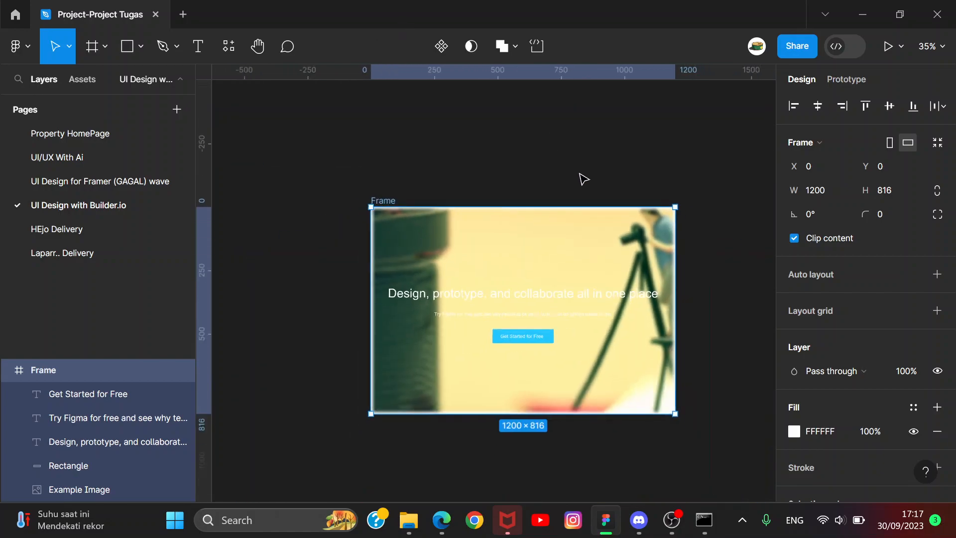
scroll(583, 180, up, 2)
drag(495, 177, 449, 111)
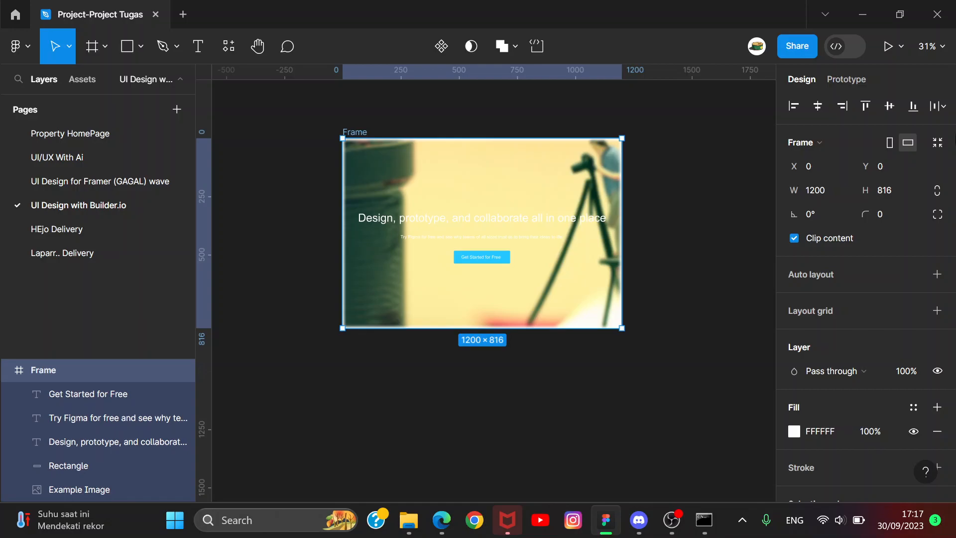
click(595, 184)
click(724, 108)
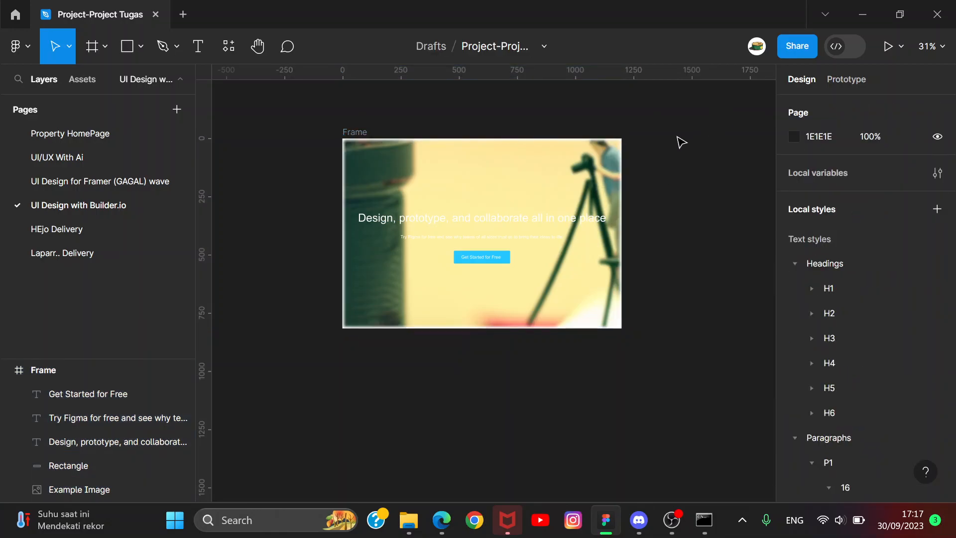
scroll(480, 320, down, 4)
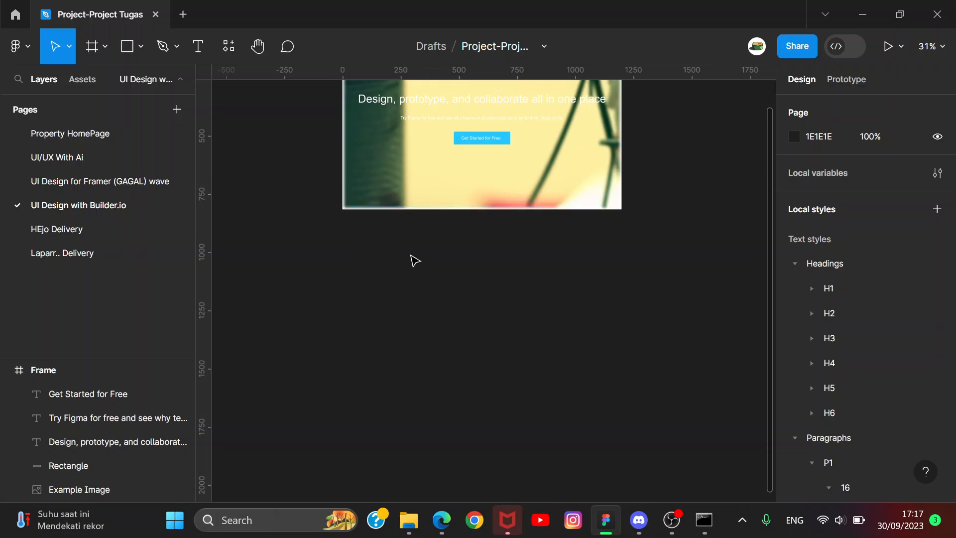
scroll(476, 263, down, 5)
scroll(476, 263, up, 9)
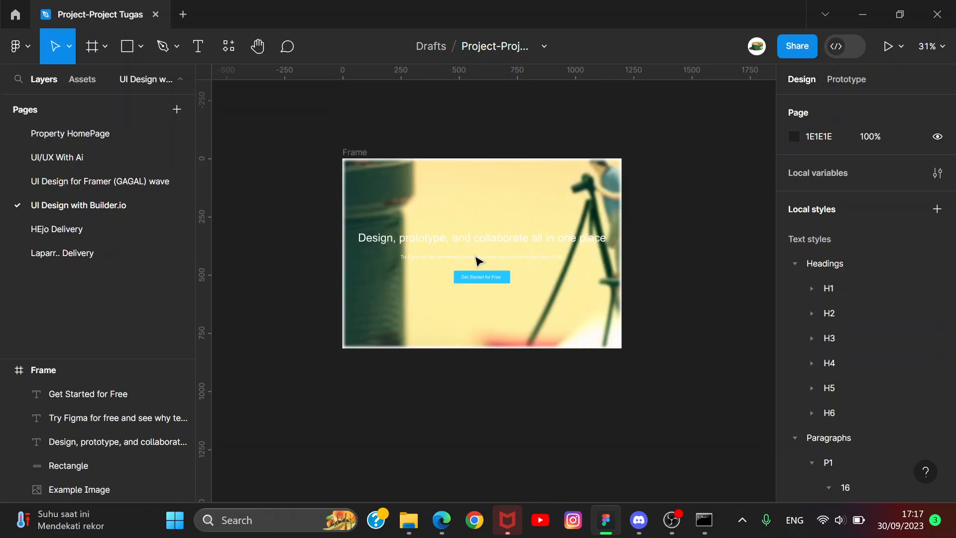
scroll(478, 261, down, 1)
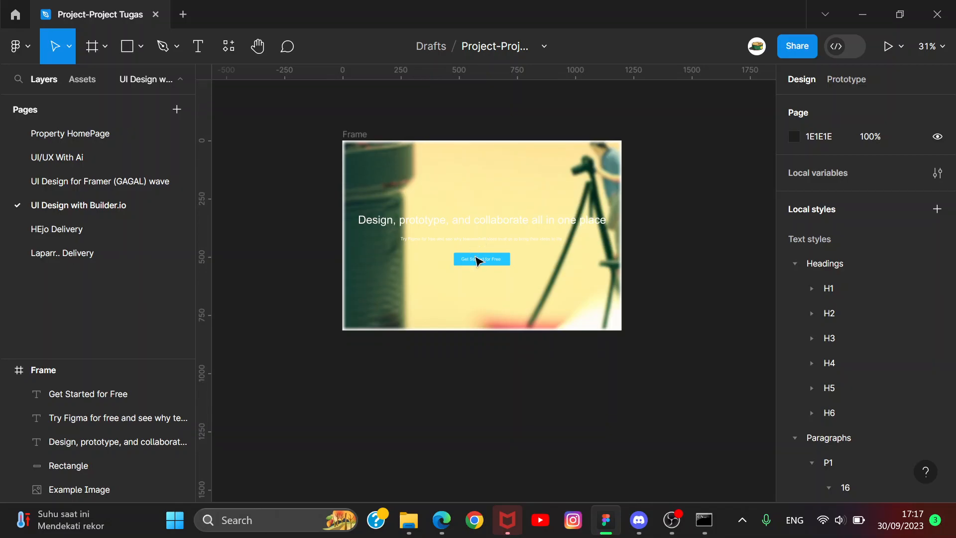
scroll(476, 261, down, 5)
scroll(478, 262, up, 10)
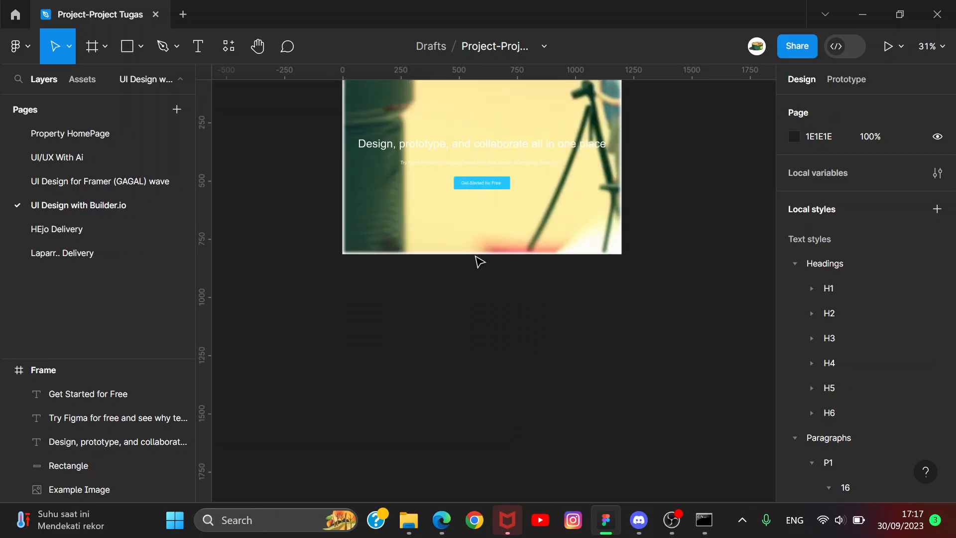
scroll(478, 261, down, 5)
scroll(478, 260, up, 2)
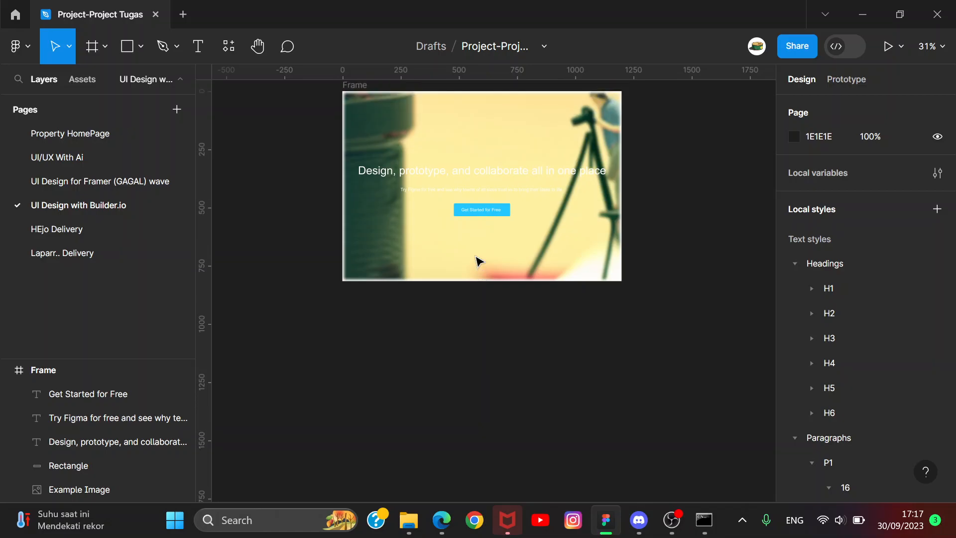
scroll(315, 172, up, 1)
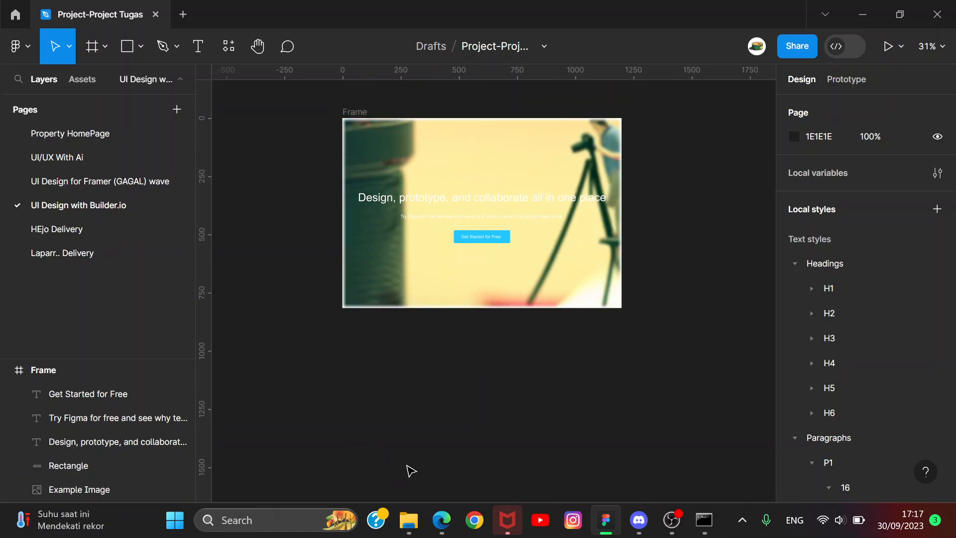
- Switch to File Explorer and bring the five IMG photos from the Saved Pictures folder onto the Figma canvas
mouse_move(402, 532)
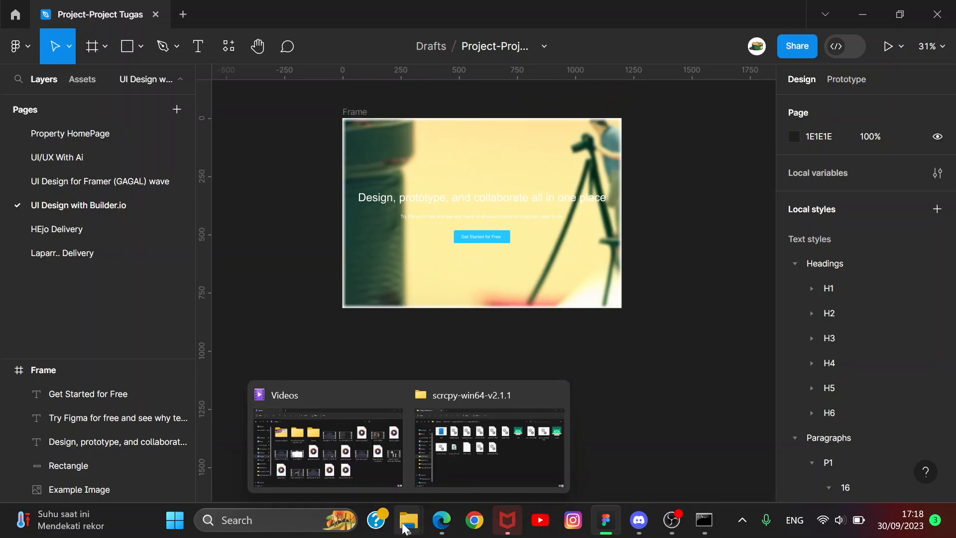
click(351, 448)
click(67, 282)
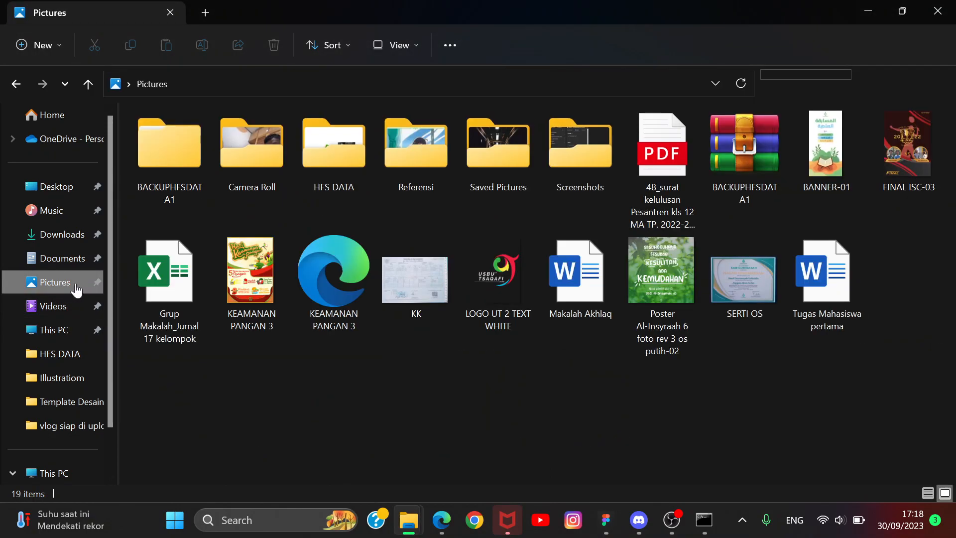
double_click(516, 162)
click(510, 178)
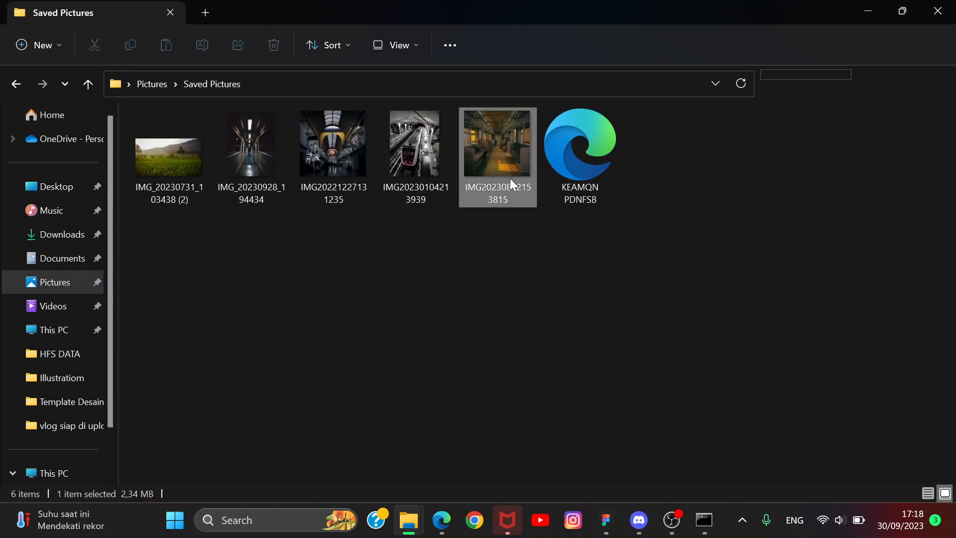
shift+click(174, 161)
drag(413, 142, 388, 347)
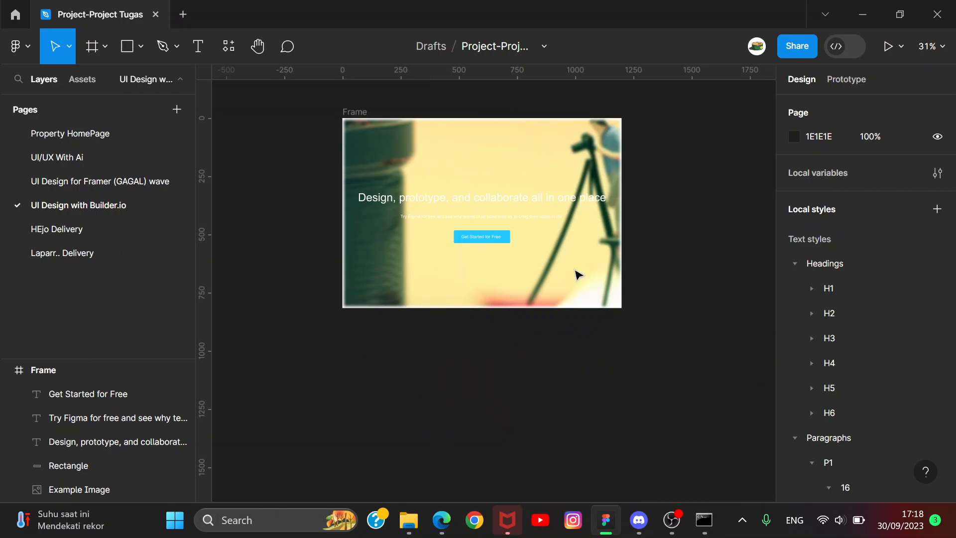
scroll(515, 269, down, 1)
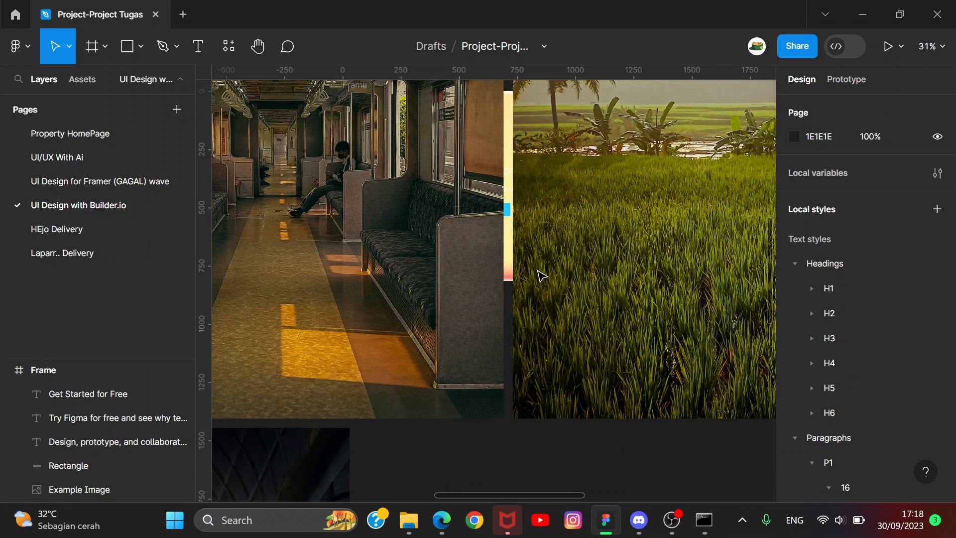
- Select all five imported photos, move them clear of the hero frame to its left side, and deselect them
scroll(540, 275, down, 5)
scroll(540, 275, down, 6)
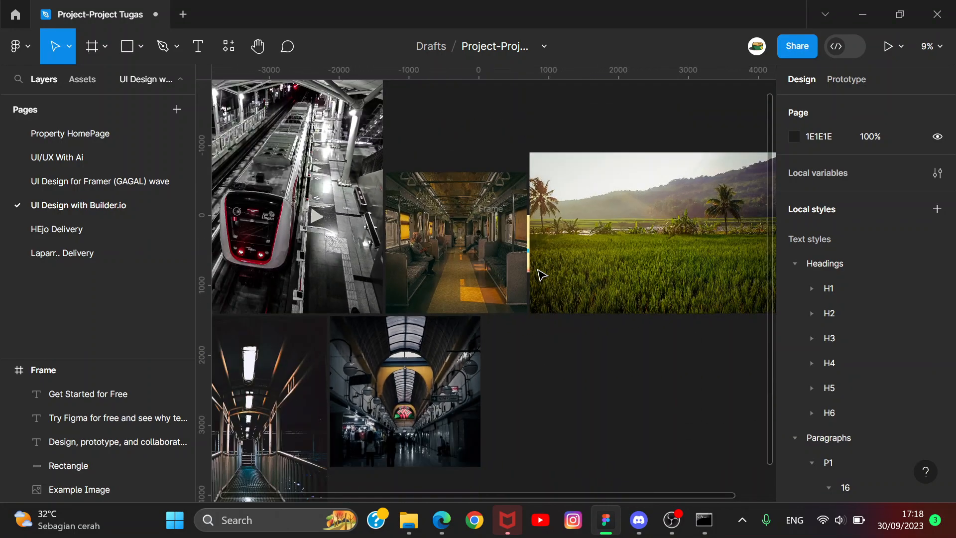
scroll(437, 249, up, 2)
scroll(437, 249, down, 2)
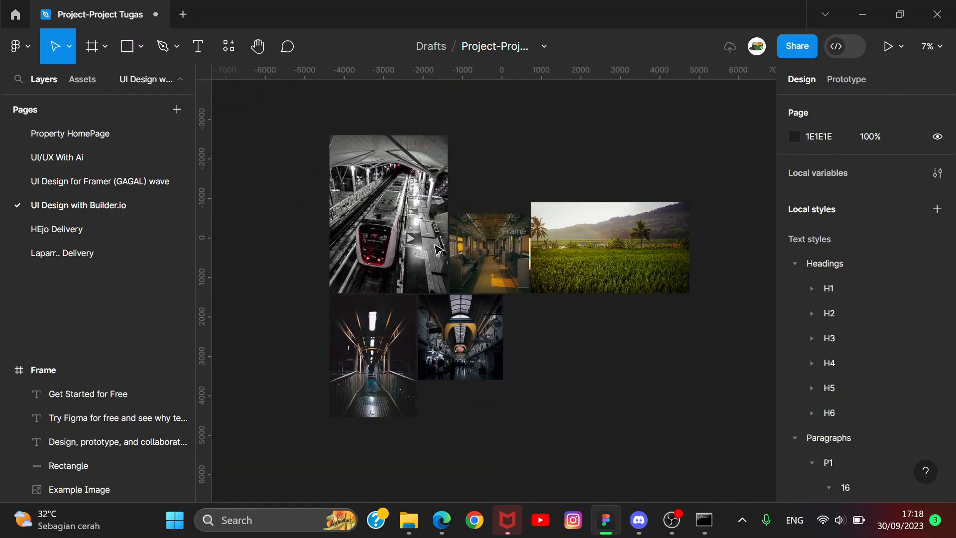
click(437, 249)
shift+click(459, 354)
shift+click(459, 354)
shift+click(508, 268)
shift+click(592, 273)
drag(583, 255, 507, 280)
drag(544, 401, 368, 251)
drag(360, 218, 492, 273)
scroll(498, 264, up, 5)
scroll(432, 232, up, 3)
scroll(725, 299, up, 4)
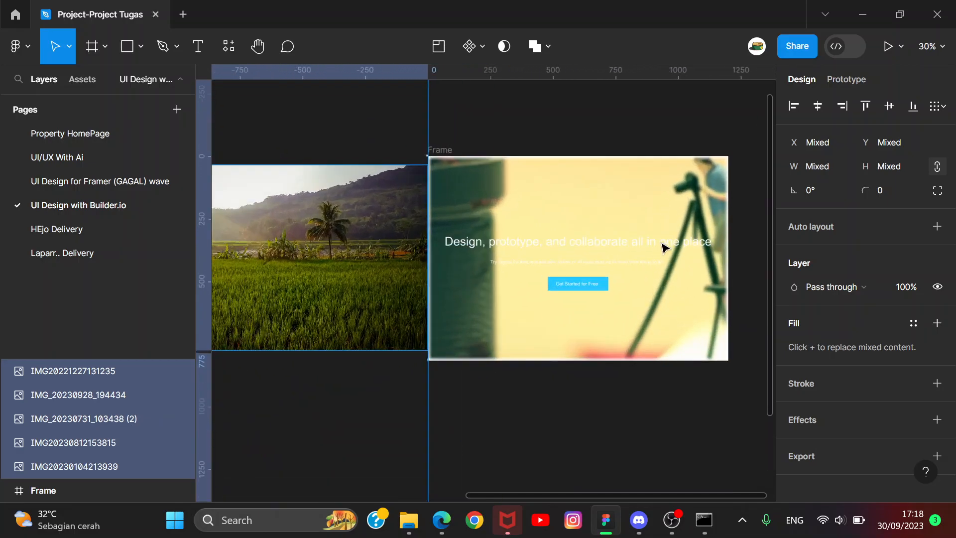
scroll(661, 244, down, 2)
scroll(662, 244, up, 1)
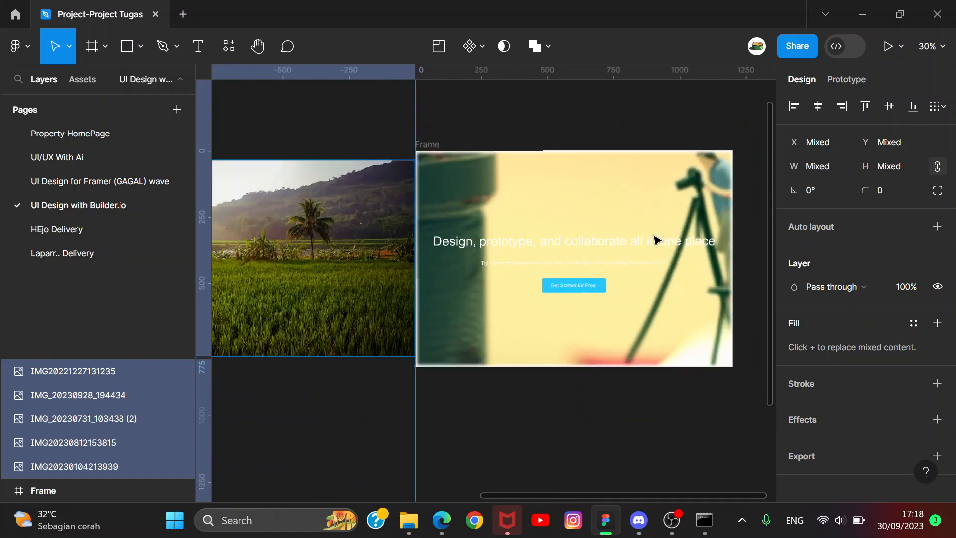
scroll(349, 208, down, 5)
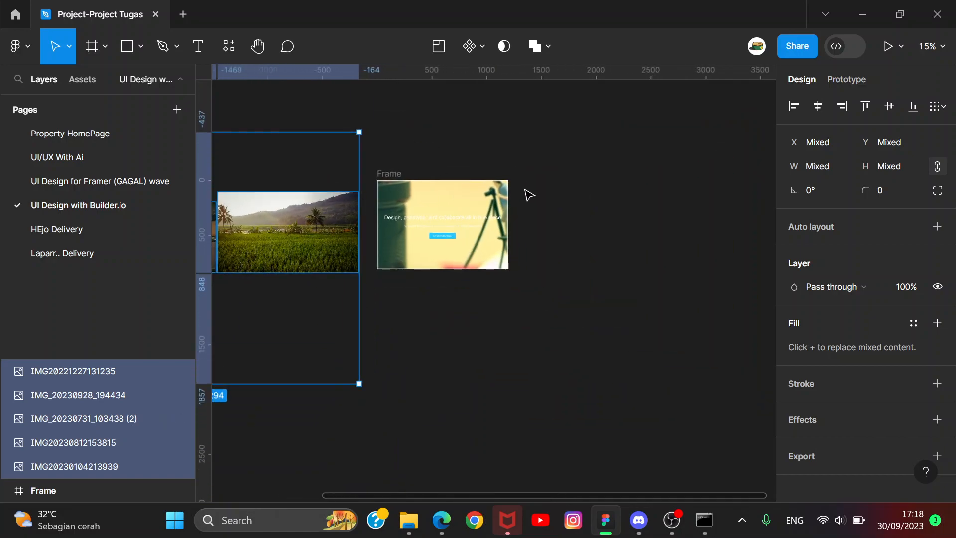
key(Escape)
scroll(471, 138, up, 1)
scroll(461, 139, up, 5)
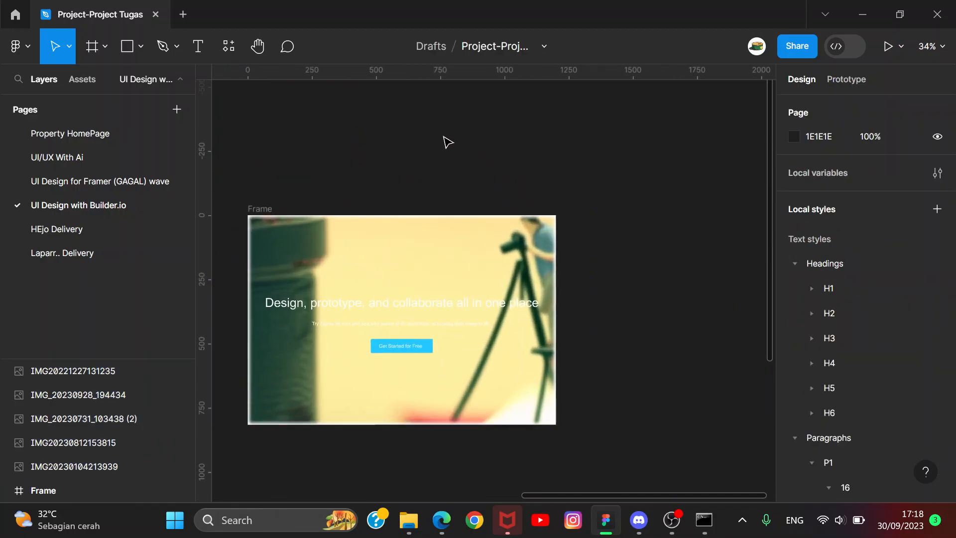
scroll(447, 141, down, 3)
drag(416, 133, 501, 166)
drag(597, 186, 577, 178)
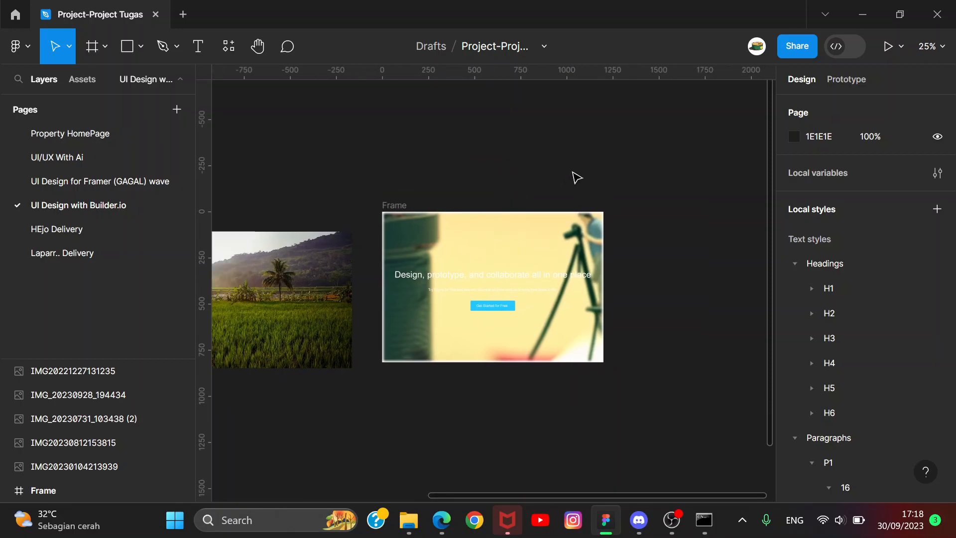
- Reopen the Builder.io plugin's design generator and replace its prompt with "navbar"
click(235, 45)
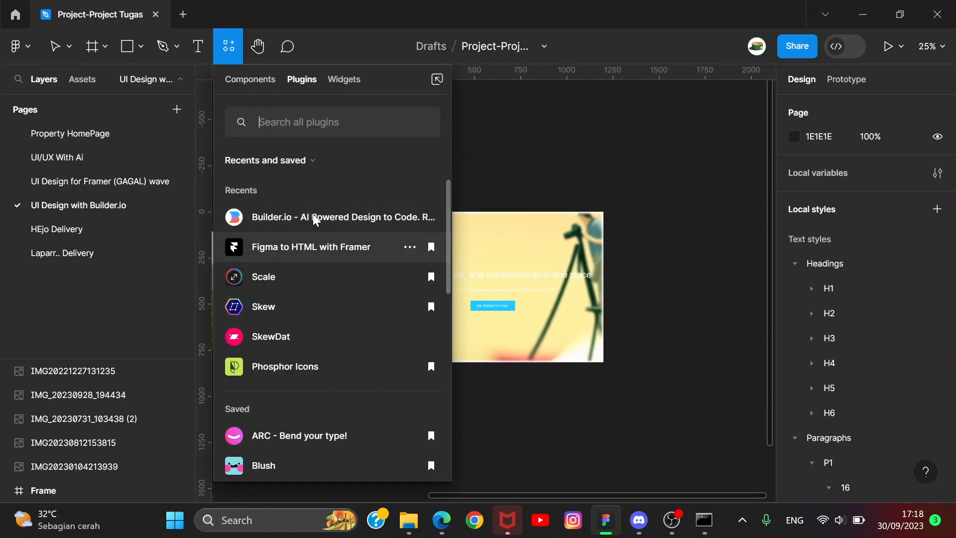
click(314, 220)
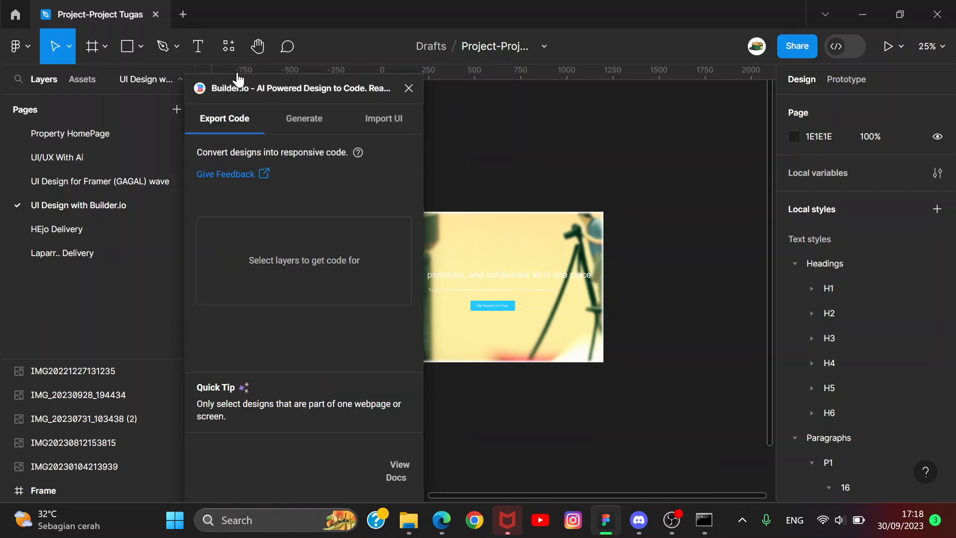
click(316, 122)
click(307, 203)
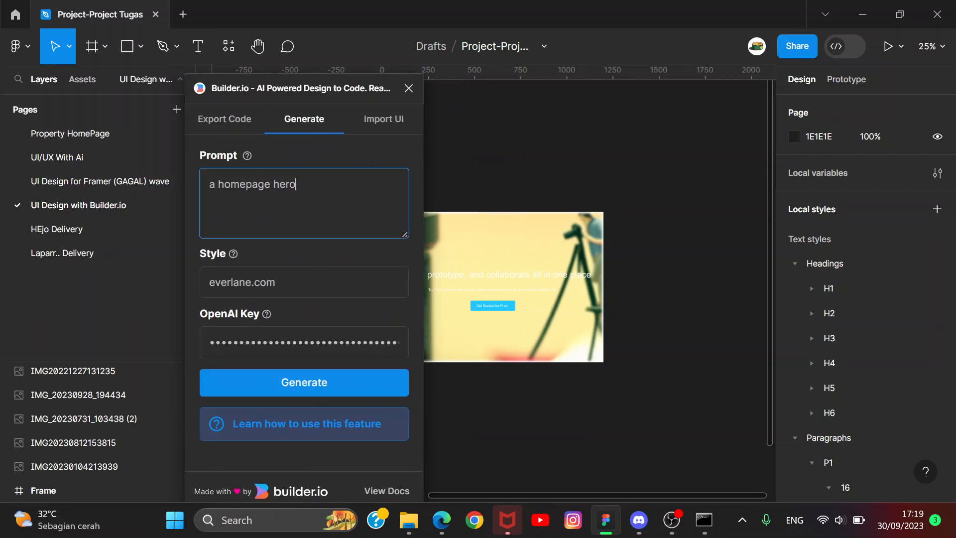
key(BackSpace)
key(BackSpace)
key(BackSpace)
key(BackSpace)
key(BackSpace)
key(BackSpace)
key(BackSpace)
key(BackSpace)
key(BackSpace)
key(BackSpace)
key(BackSpace)
key(BackSpace)
key(BackSpace)
key(BackSpace)
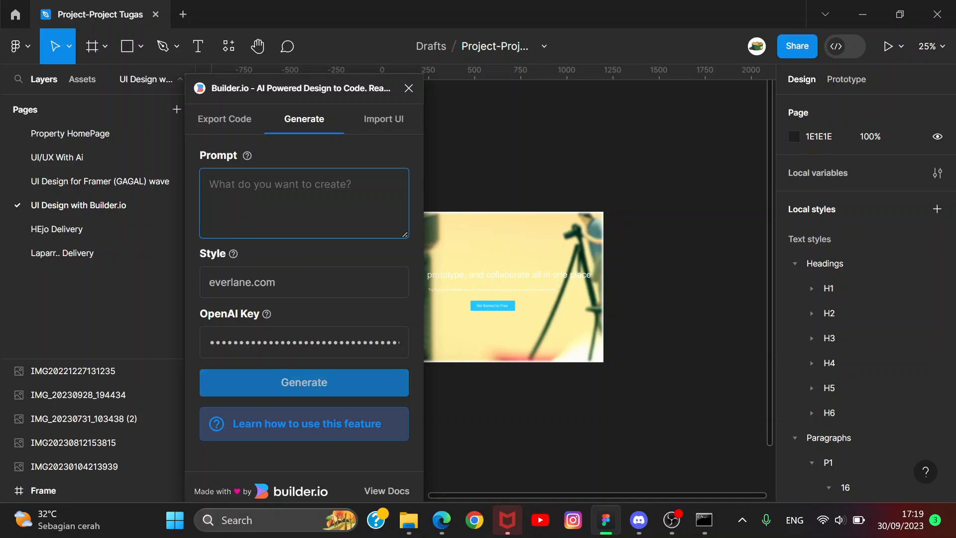
text(navbar)
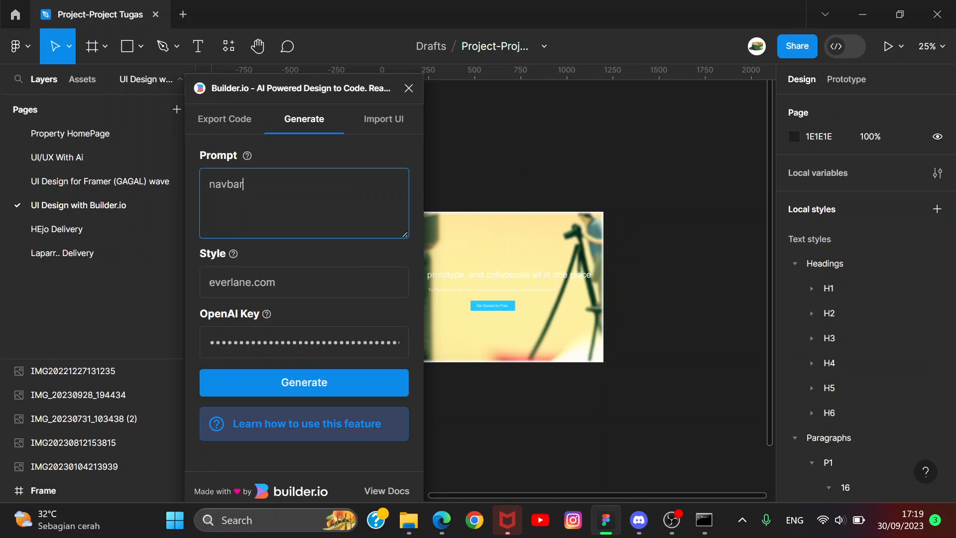
- Set the generator's style reference site to figma.com for the navbar design
click(297, 282)
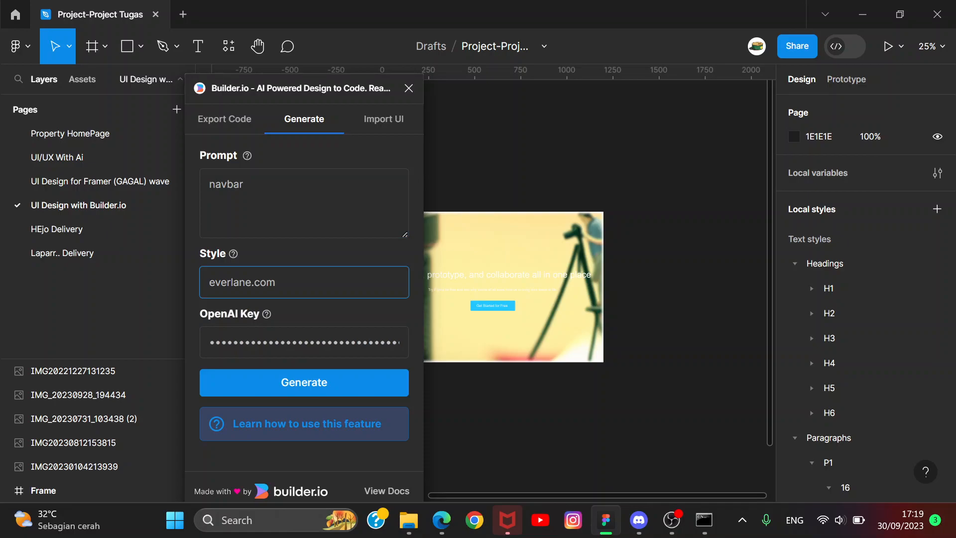
key(BackSpace)
key(BackSpace)
key(BackSpace)
key(BackSpace)
key(BackSpace)
key(BackSpace)
key(BackSpace)
key(BackSpace)
key(BackSpace)
key(BackSpace)
key(BackSpace)
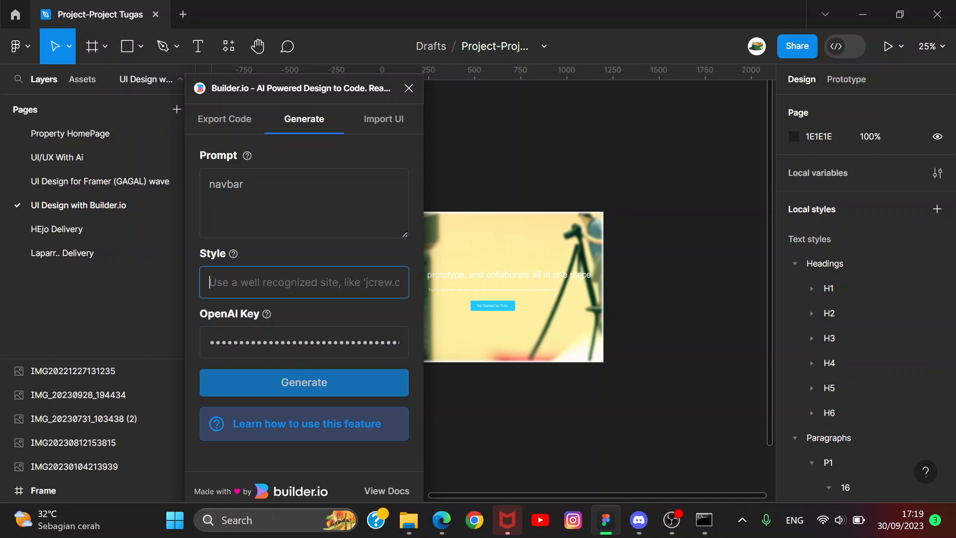
text(figma.com)
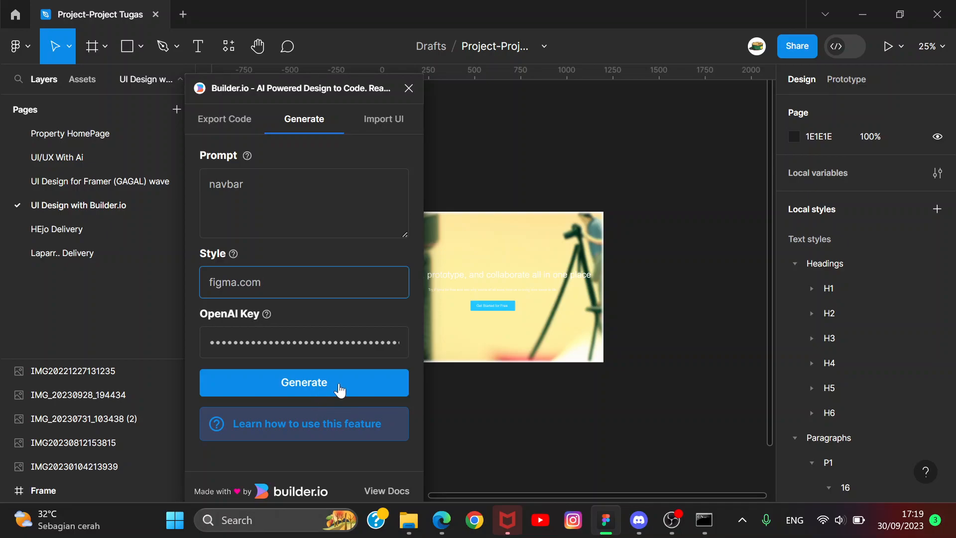
- Generate the navbar designs and import the dark variant with Features, Design, Prototyping, Pricing and Resources links
click(339, 388)
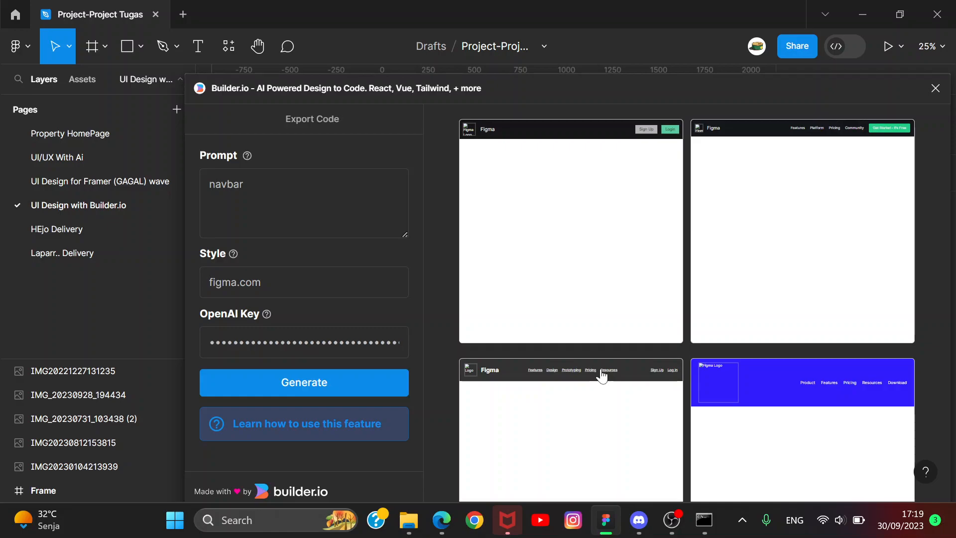
click(601, 377)
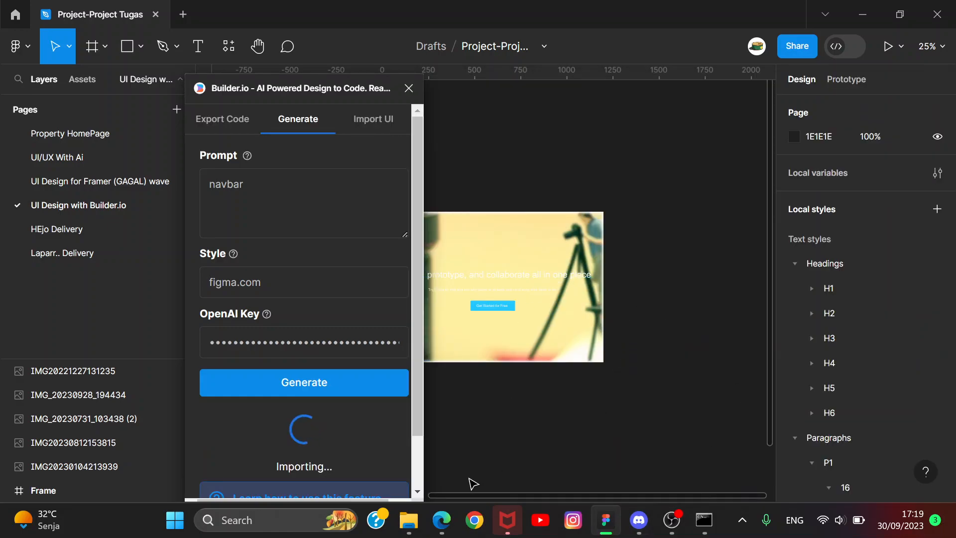
mouse_move(434, 532)
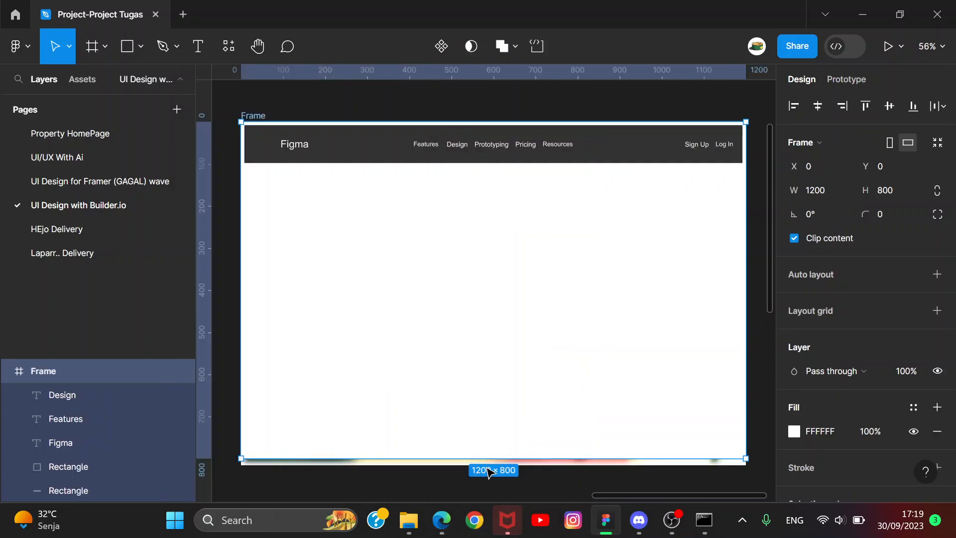
- Switch to the Edge browser and go to figma.com
click(171, 527)
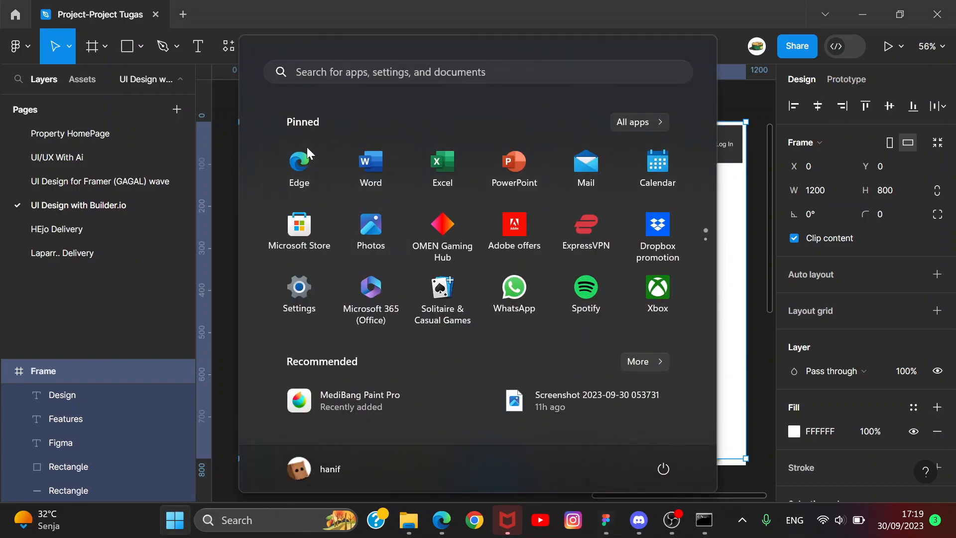
click(307, 147)
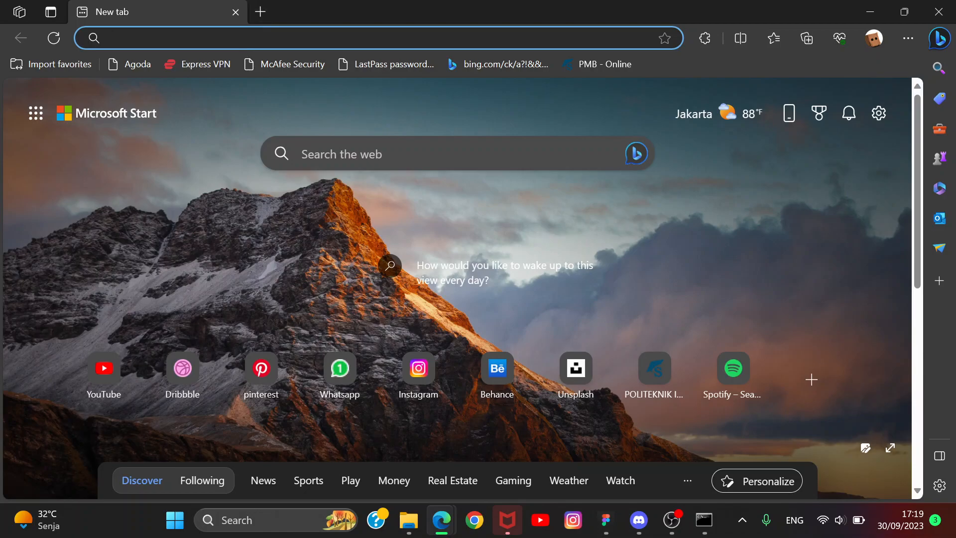
text(figma)
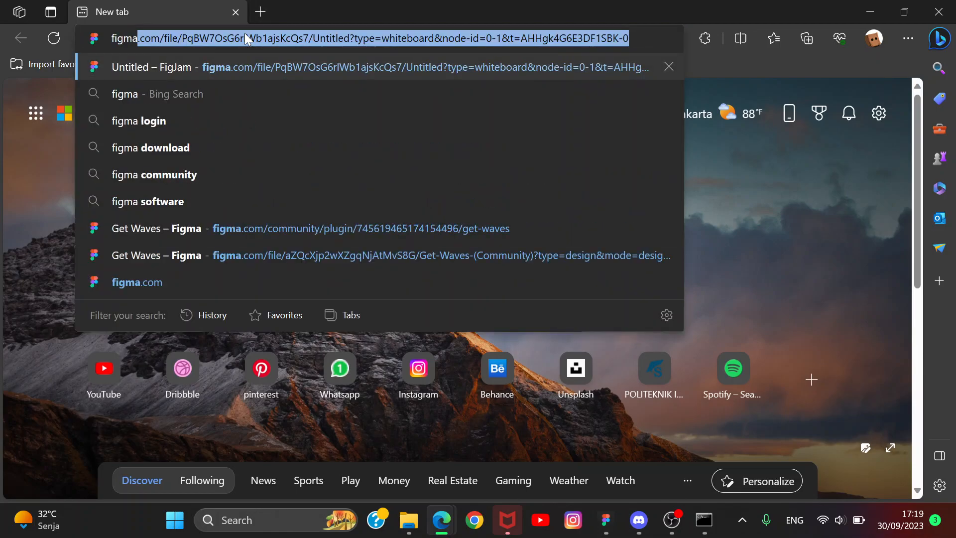
text(.com)
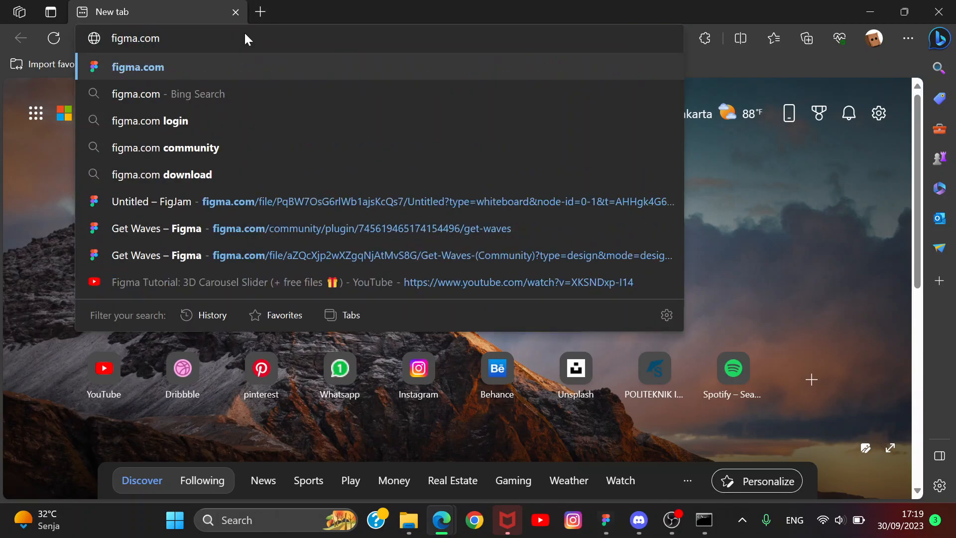
key(Return)
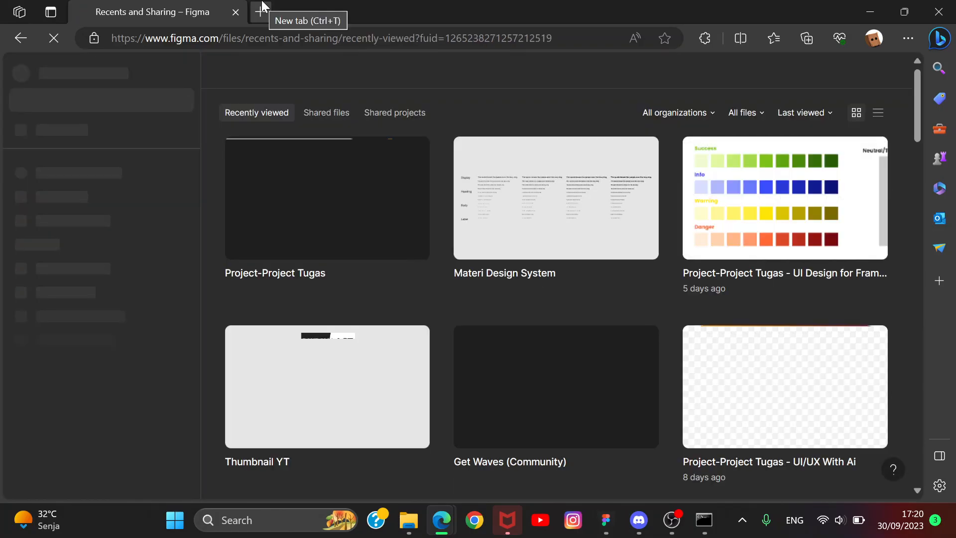
- Search the web for Figma in a new browser tab
click(260, 12)
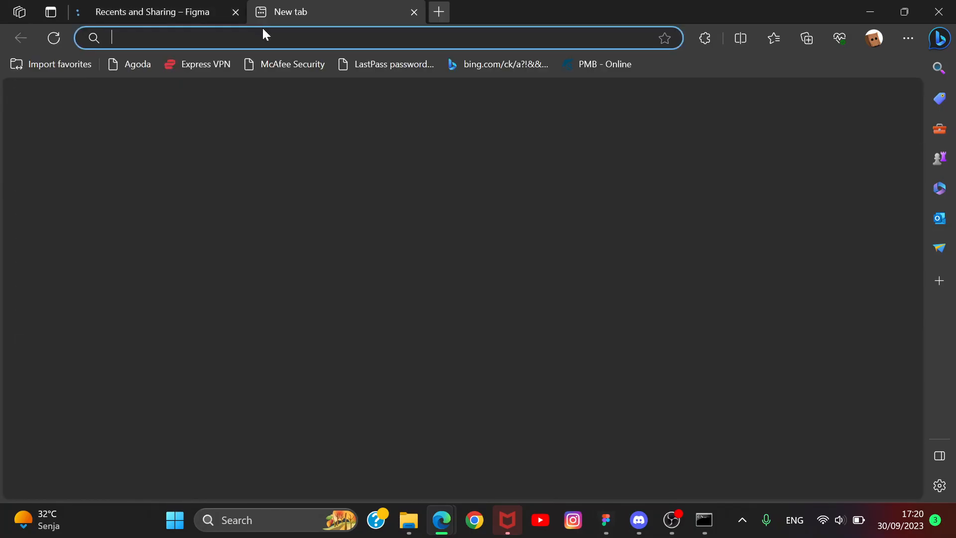
text(figma.com)
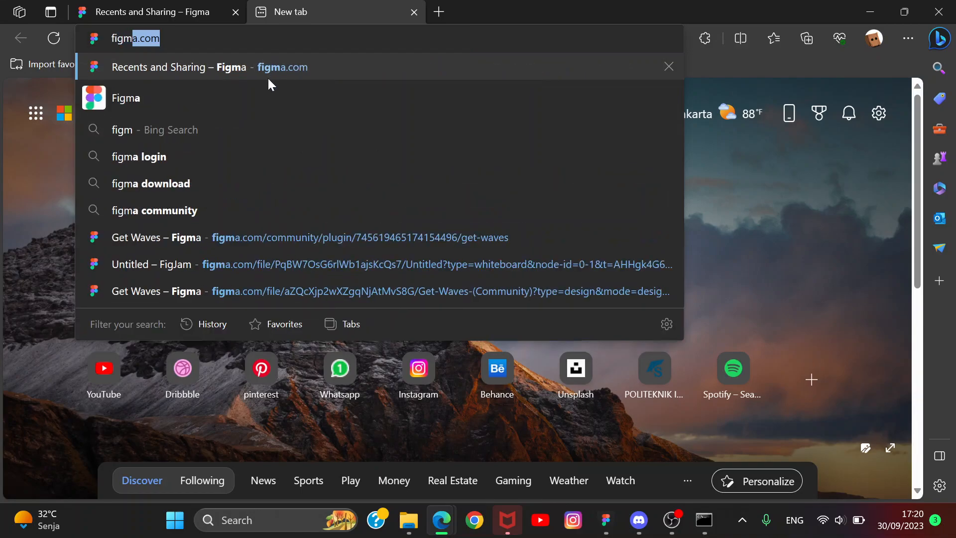
click(268, 96)
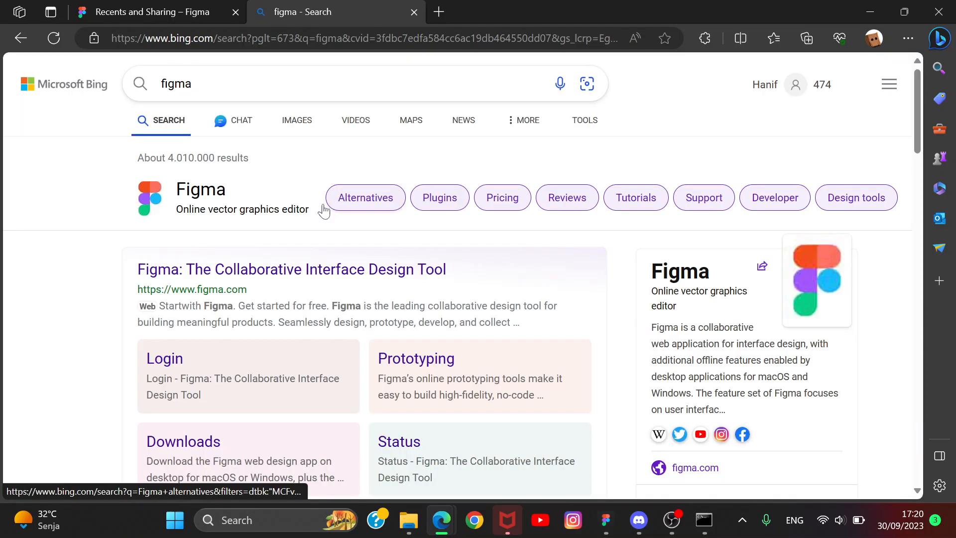
click(293, 275)
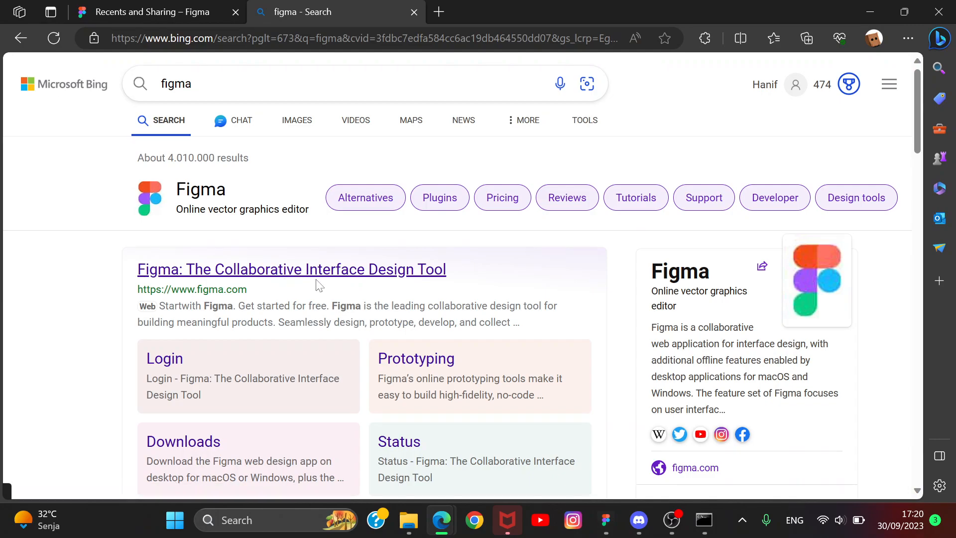
click(319, 270)
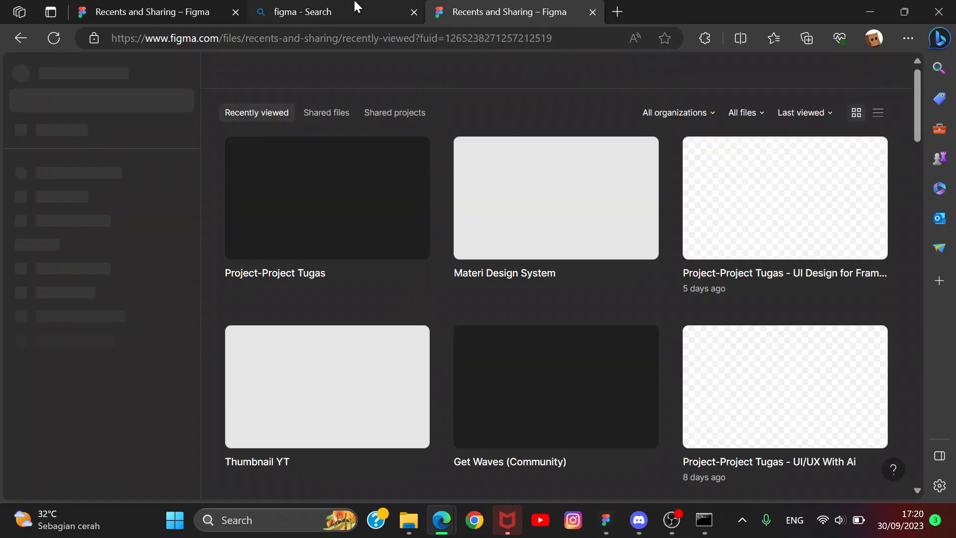
key(ctrl+w)
- Open the search result "Free, Online UI Design Tool & Software For Teams | Figma"
scroll(304, 310, down, 5)
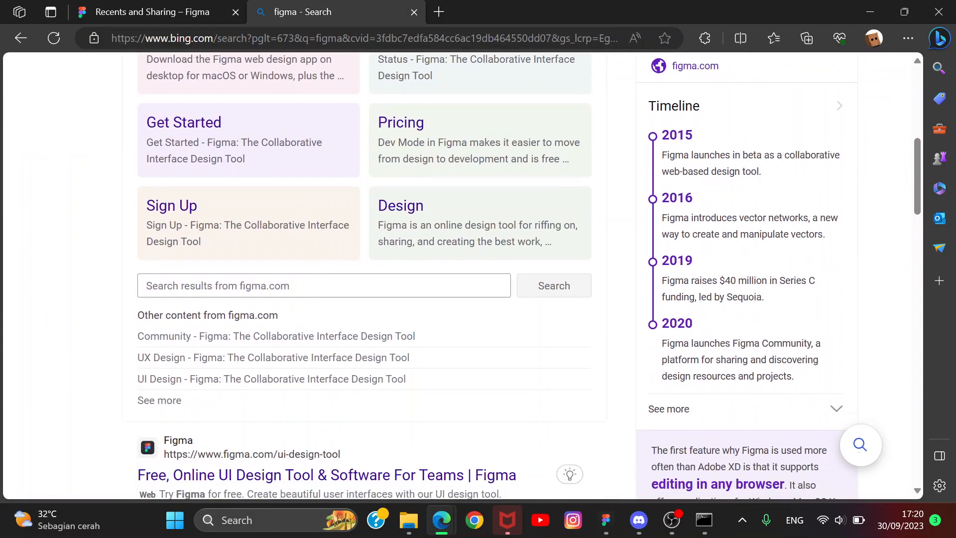
scroll(448, 338, down, 3)
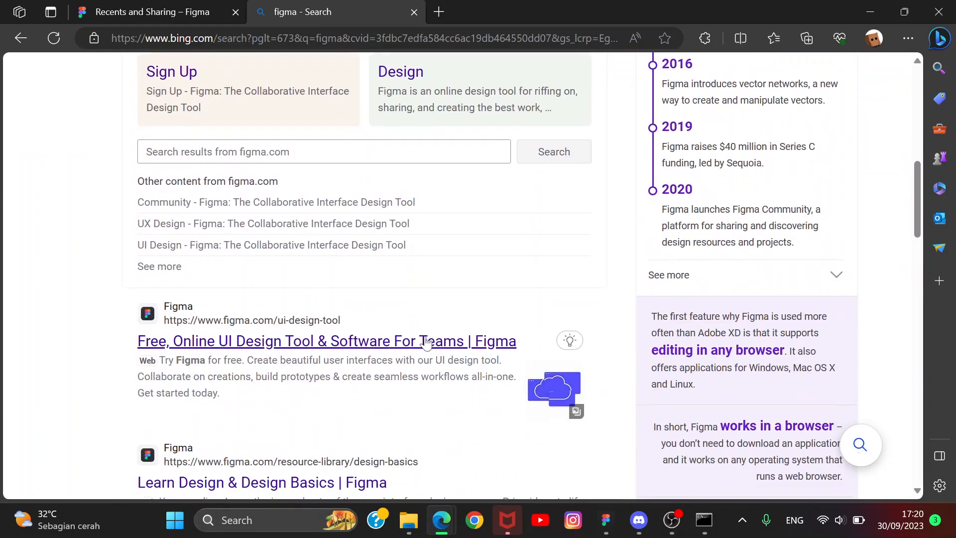
click(452, 340)
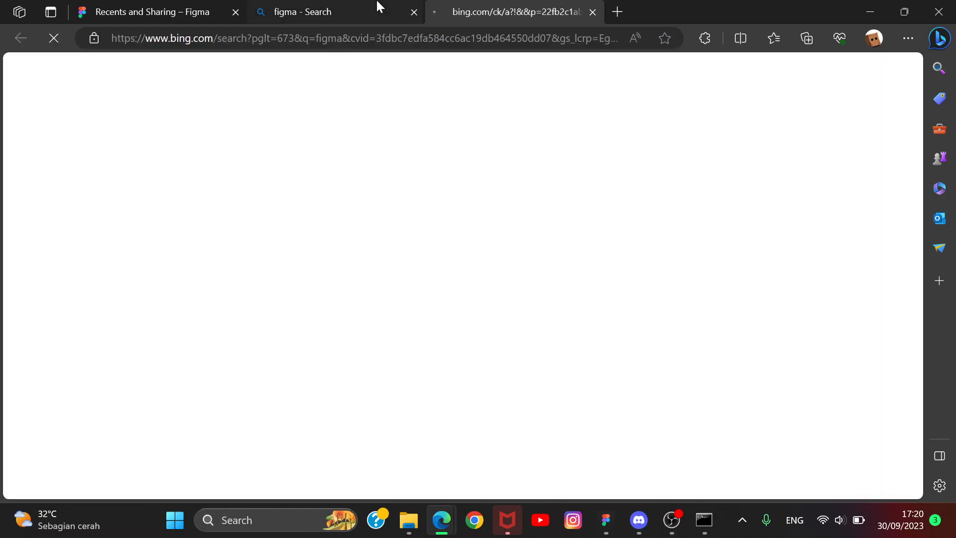
mouse_move(380, 6)
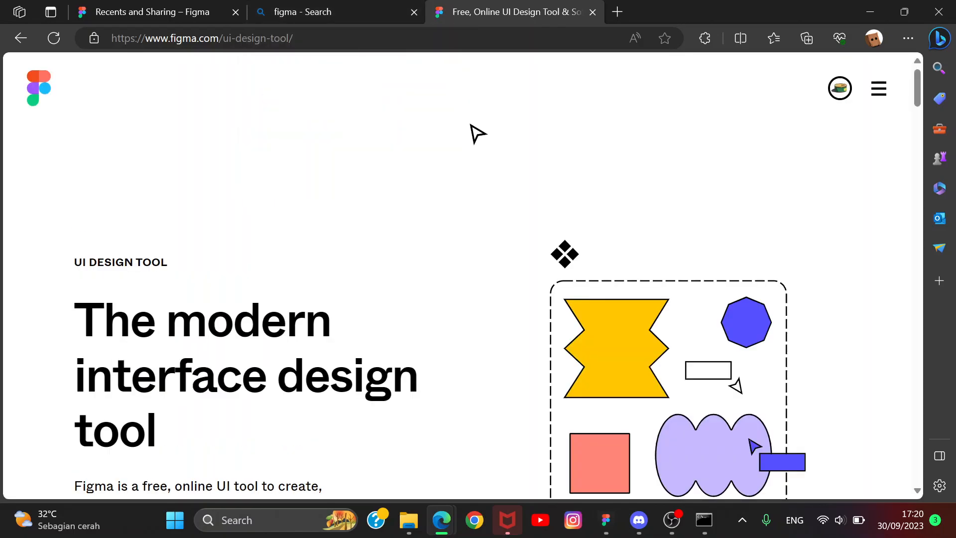
- Look over the layout and content of Figma's UI design tool page
scroll(482, 148, down, 4)
scroll(482, 148, up, 4)
scroll(773, 111, down, 15)
scroll(709, 173, up, 7)
scroll(709, 173, up, 8)
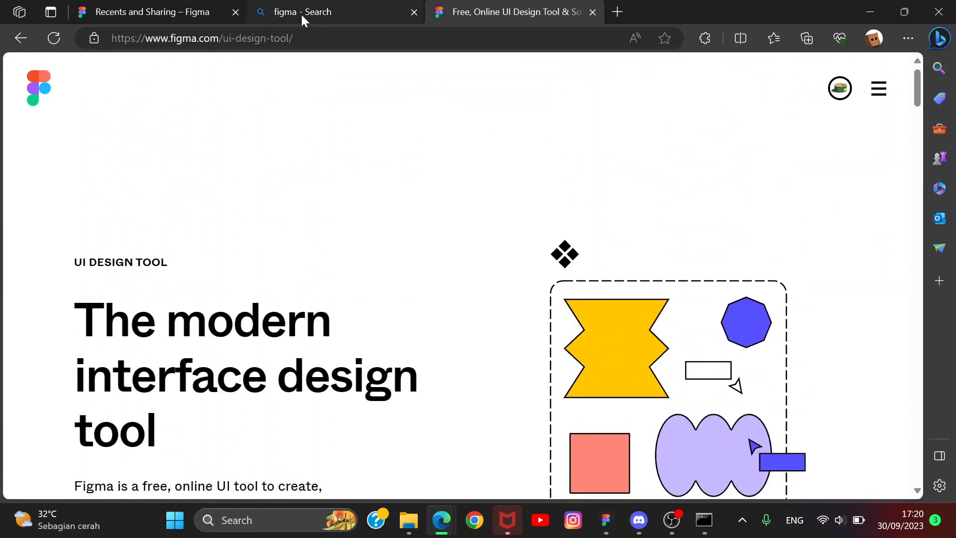
scroll(472, 160, down, 5)
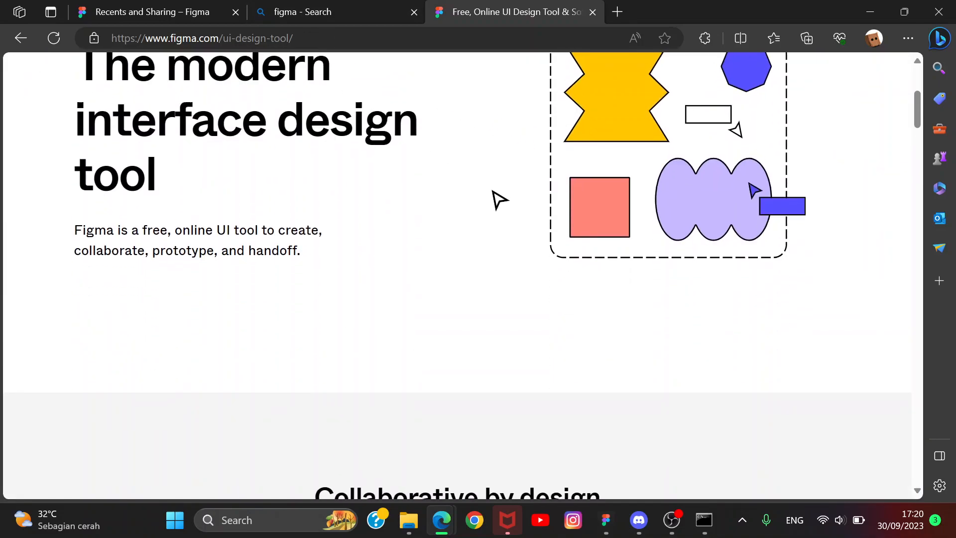
scroll(493, 191, up, 4)
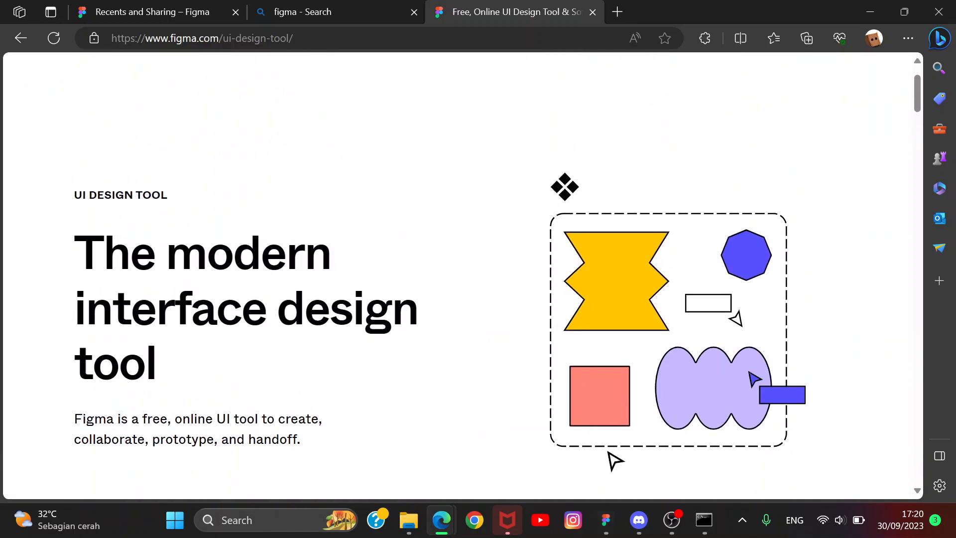
- Switch to Figma and move the navbar frame beside the hero frame, to X 1235 and Y 0
click(605, 520)
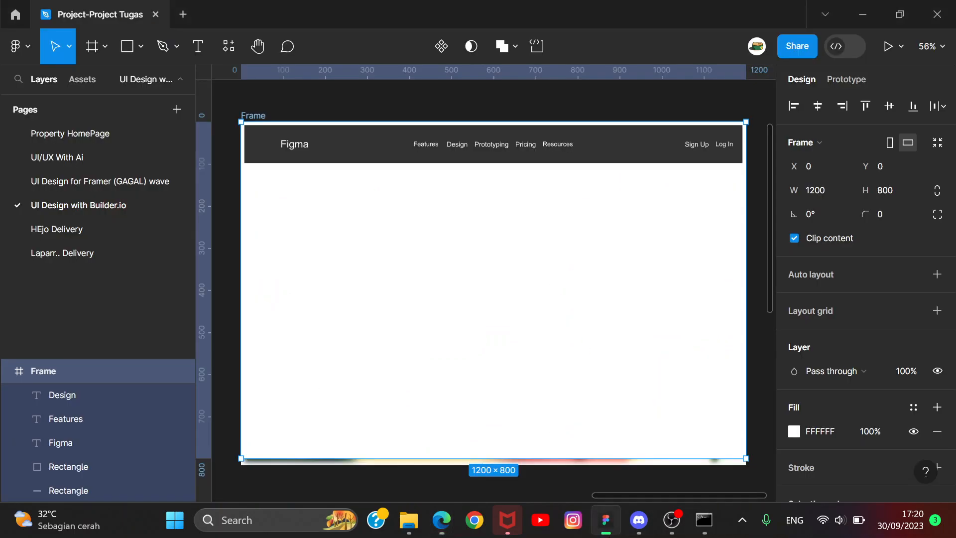
scroll(607, 306, up, 4)
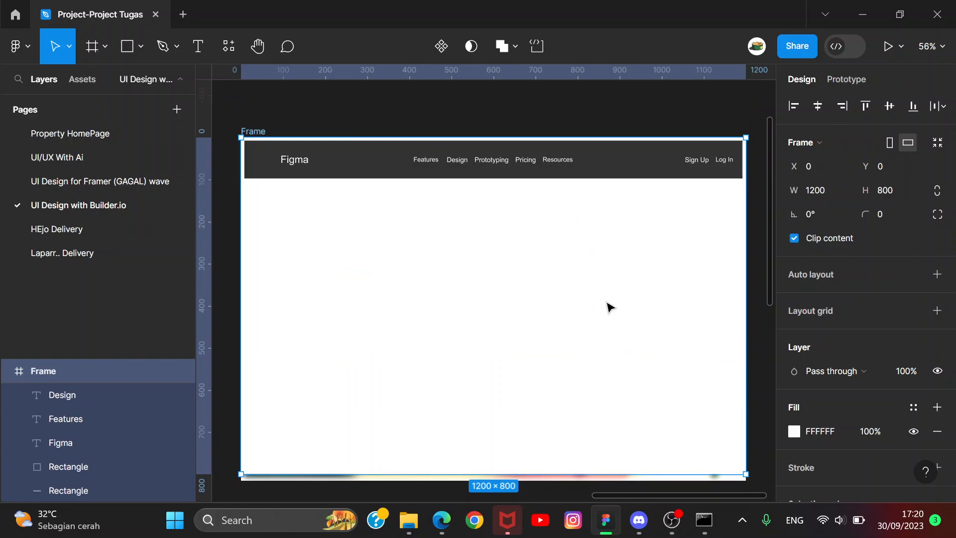
scroll(589, 298, down, 2)
drag(616, 336, 363, 251)
ctrl+scroll(691, 337, down, 3)
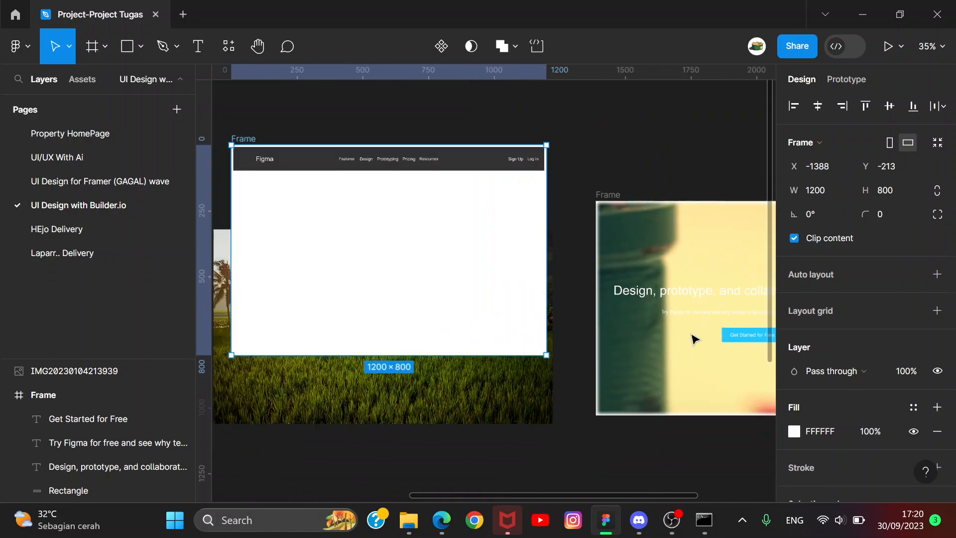
scroll(688, 333, right, 3)
drag(393, 196, 650, 225)
scroll(650, 158, up, 5)
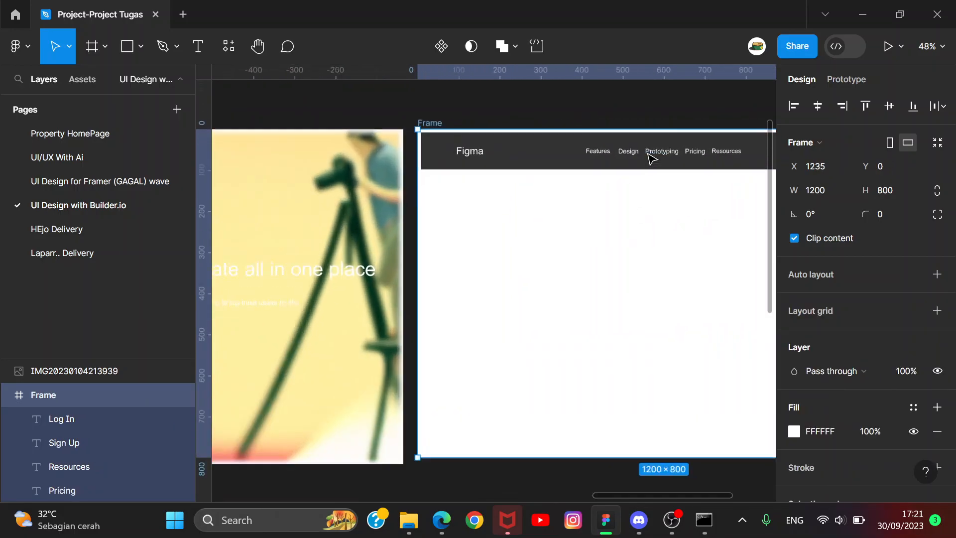
scroll(667, 150, down, 3)
scroll(555, 135, down, 2)
scroll(555, 135, up, 3)
- Switch to the Edge window with Figma's UI design tool page and inspect the "The modern interface design tool" heading
mouse_move(438, 534)
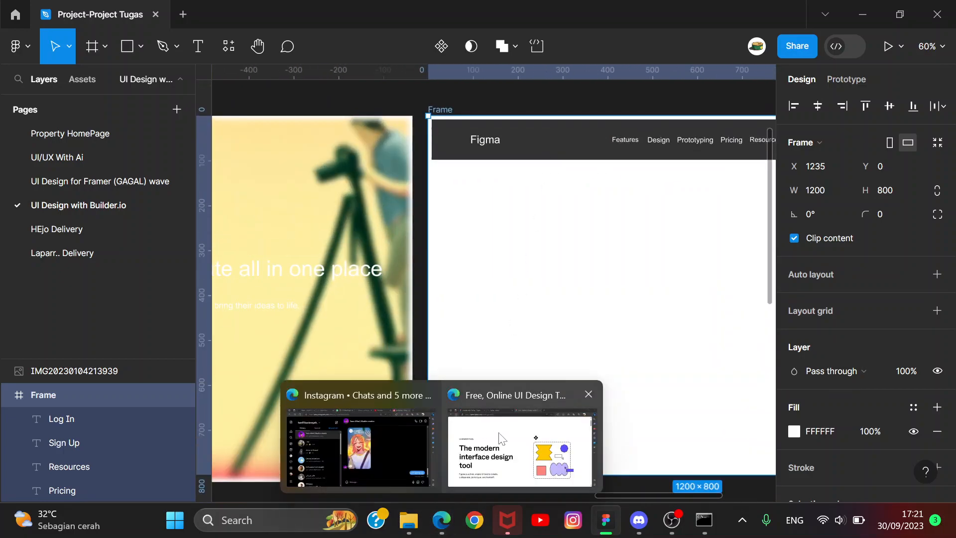
click(520, 438)
scroll(438, 207, down, 5)
scroll(438, 206, up, 7)
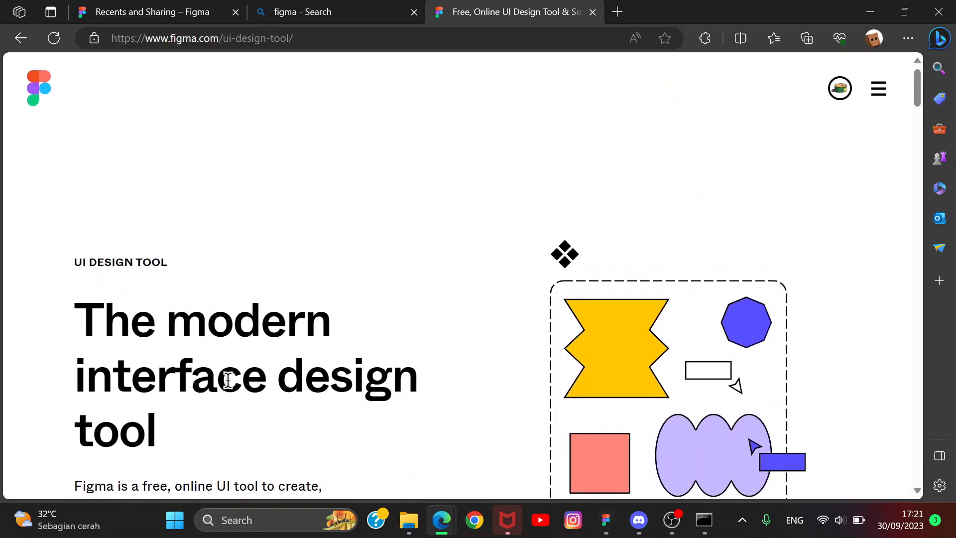
right_click(205, 397)
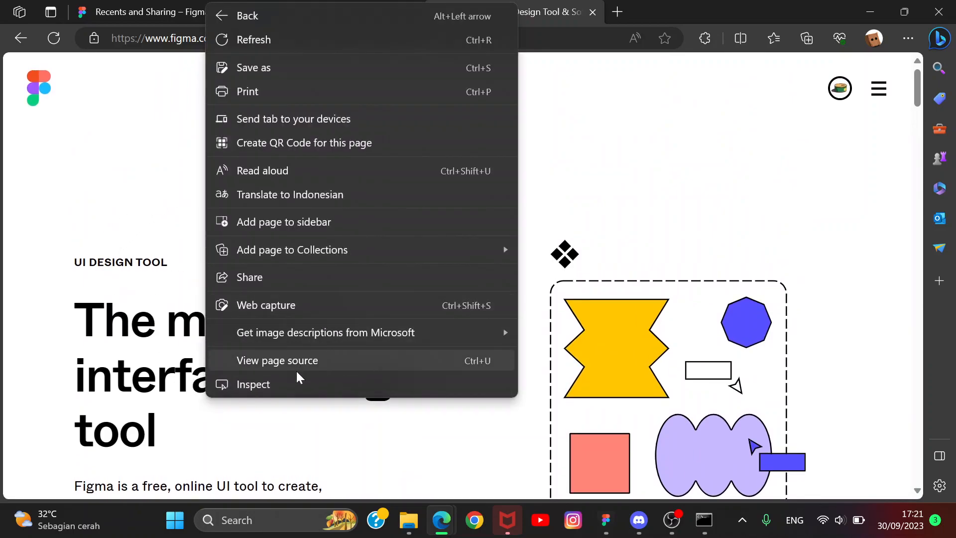
click(297, 385)
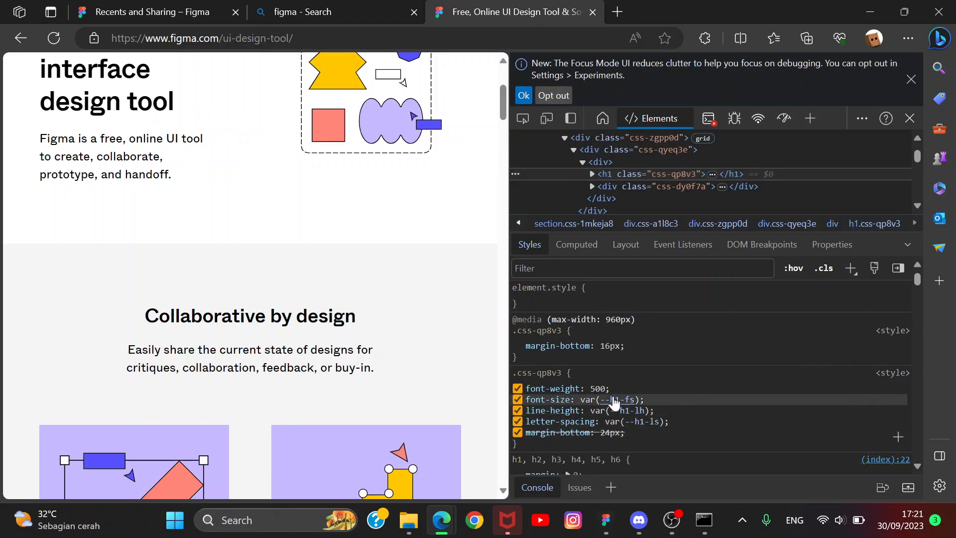
- Examine the heading's CSS rules and inherited styles for its font size and colour settings
scroll(612, 383, down, 1)
scroll(609, 378, down, 3)
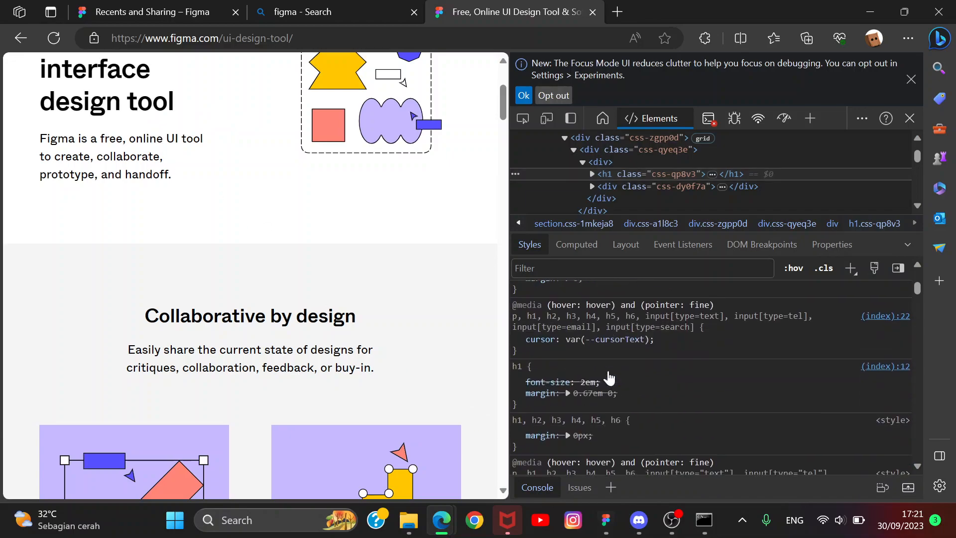
scroll(608, 378, down, 2)
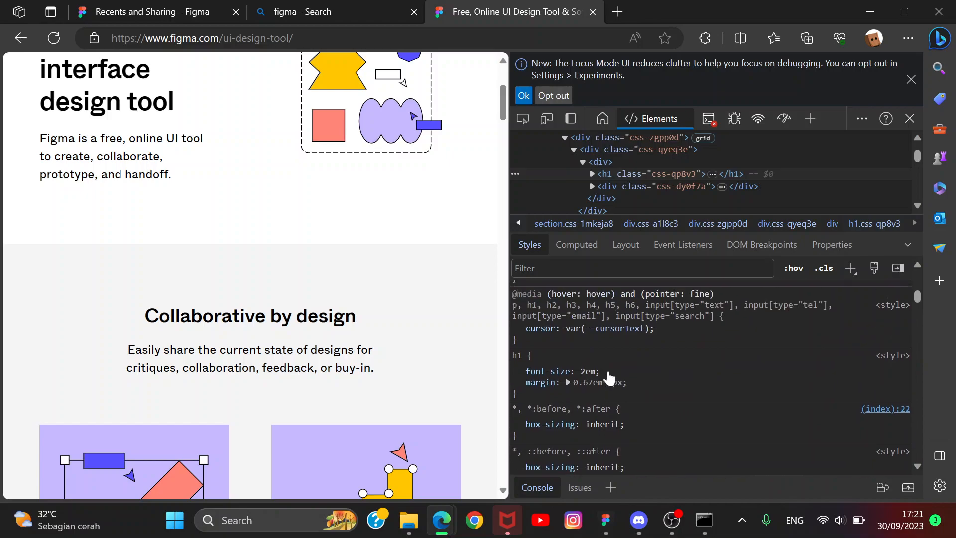
scroll(622, 360, down, 5)
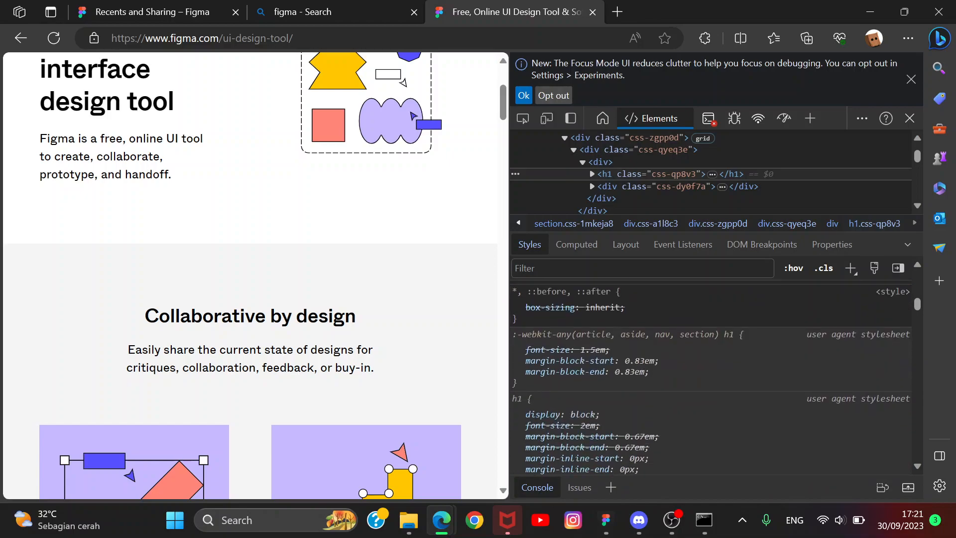
scroll(622, 359, down, 6)
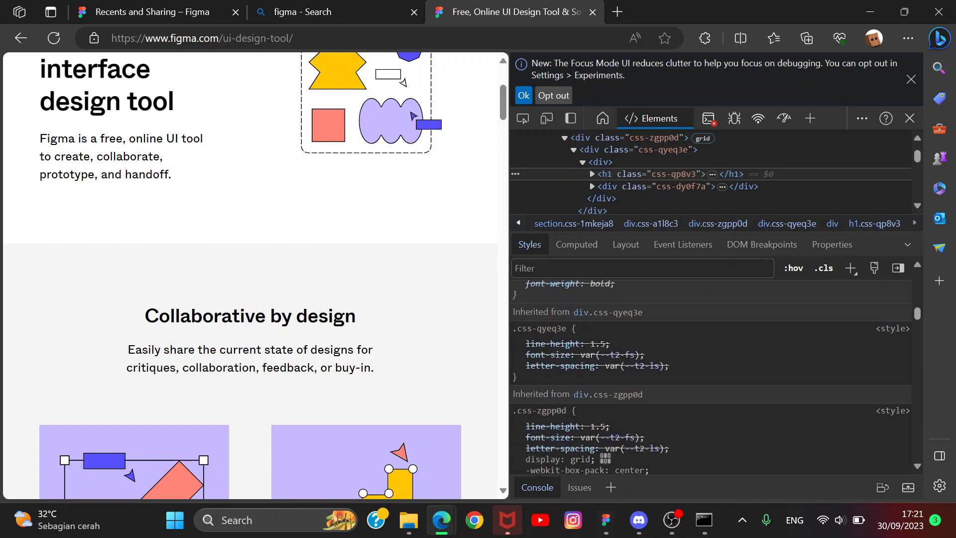
scroll(622, 359, down, 4)
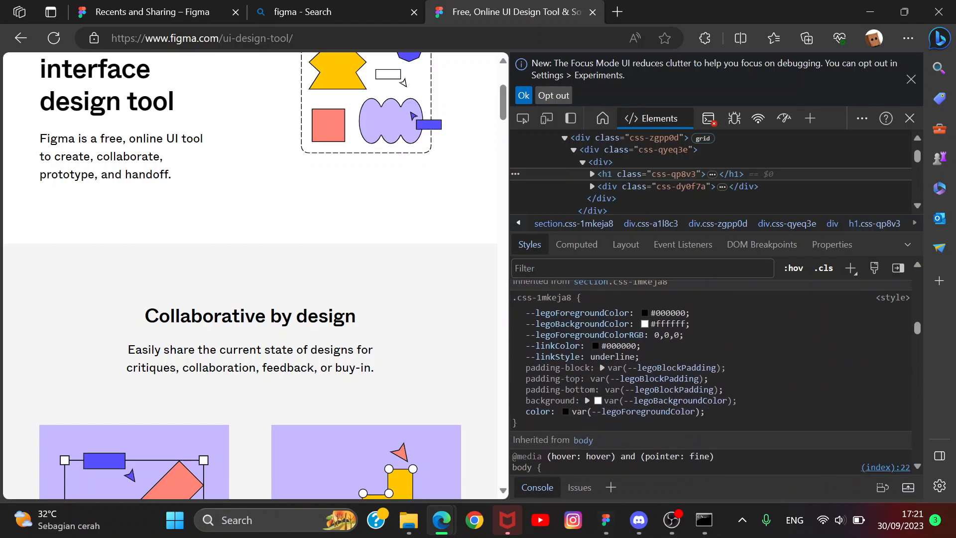
scroll(622, 360, down, 6)
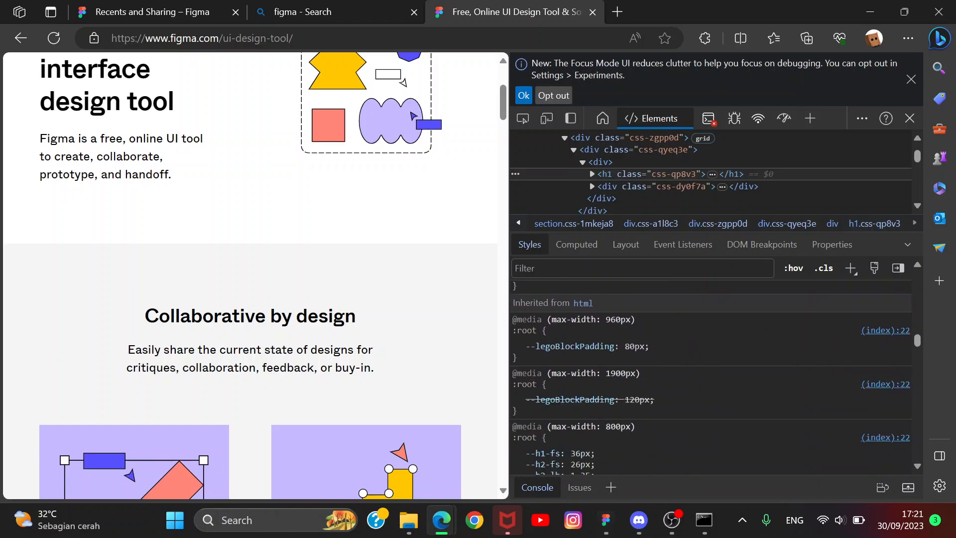
scroll(712, 373, down, 3)
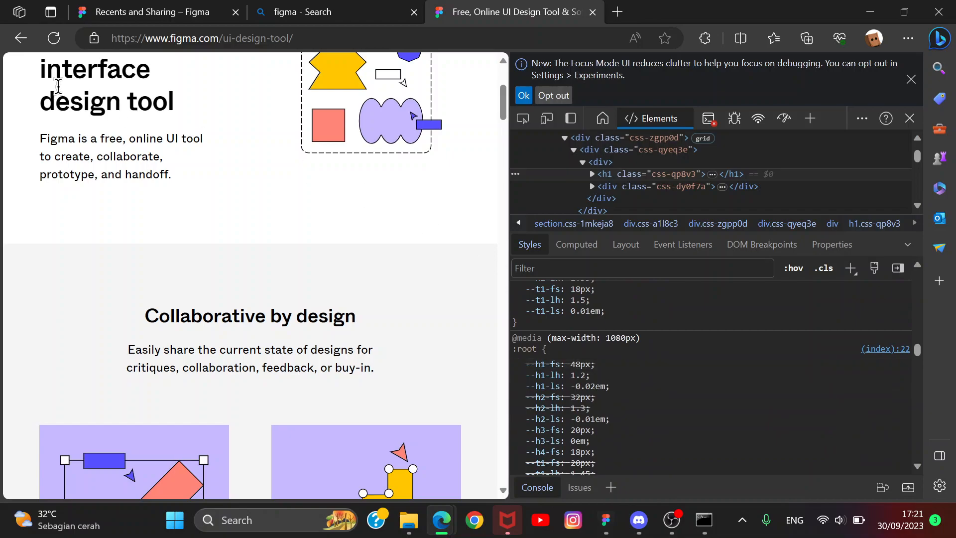
- Expand the page's head element in the inspected HTML
drag(114, 119, 167, 105)
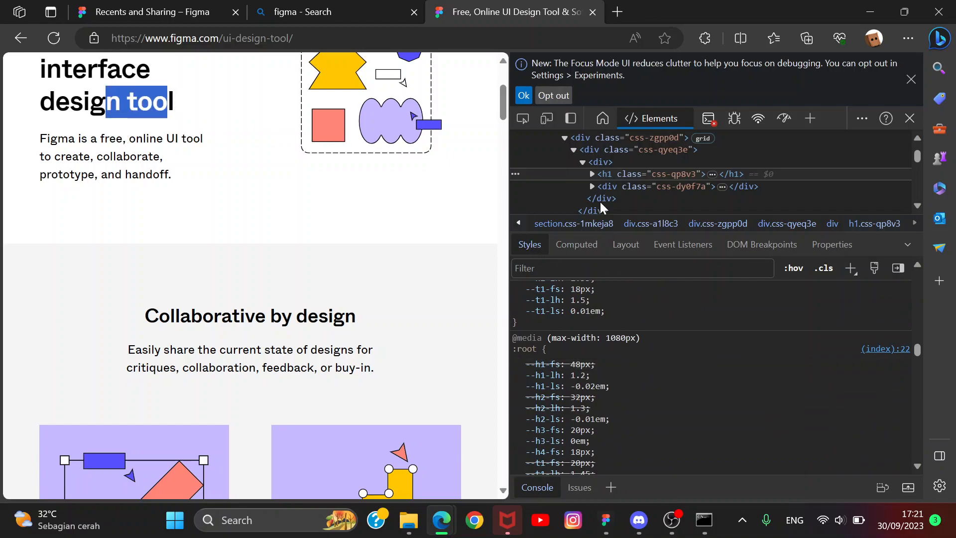
scroll(613, 189, up, 5)
scroll(616, 184, down, 3)
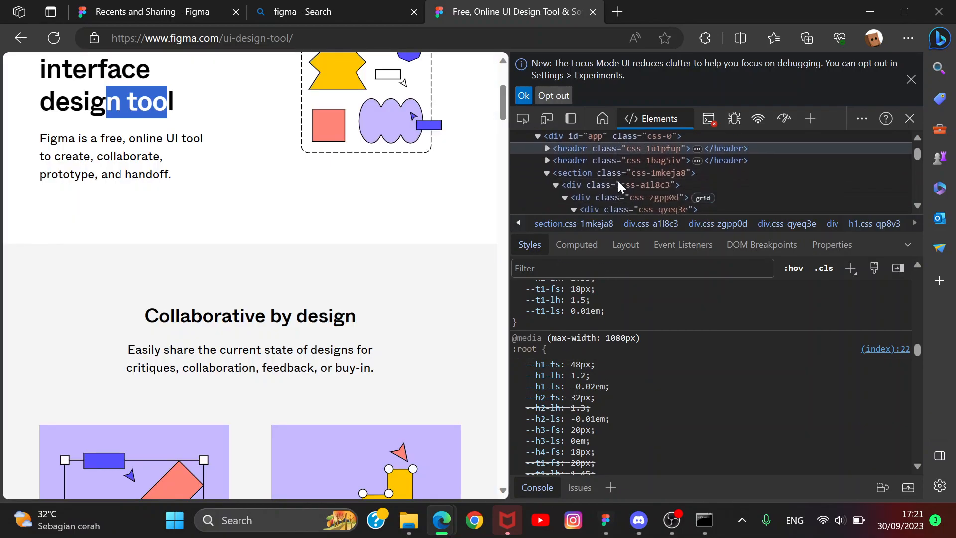
scroll(563, 162, up, 3)
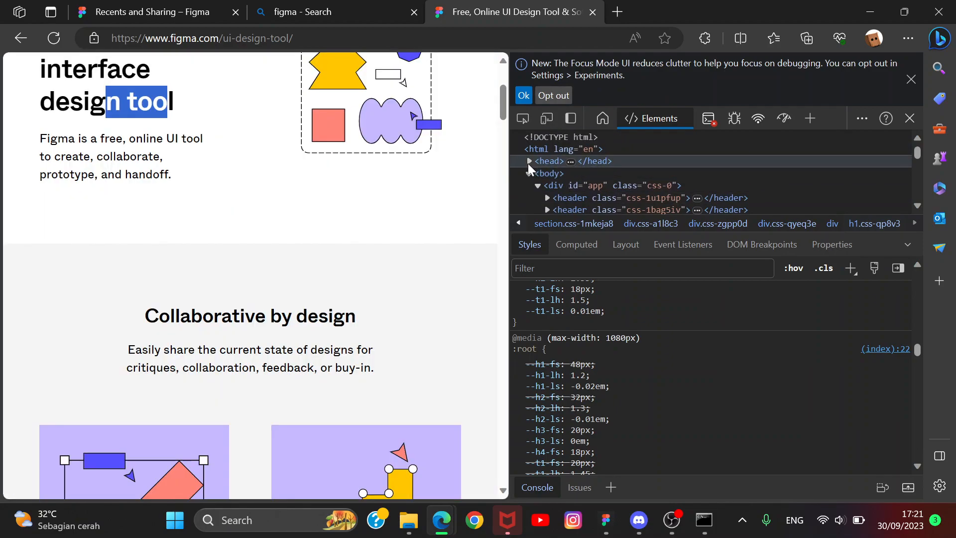
click(528, 162)
scroll(593, 169, down, 2)
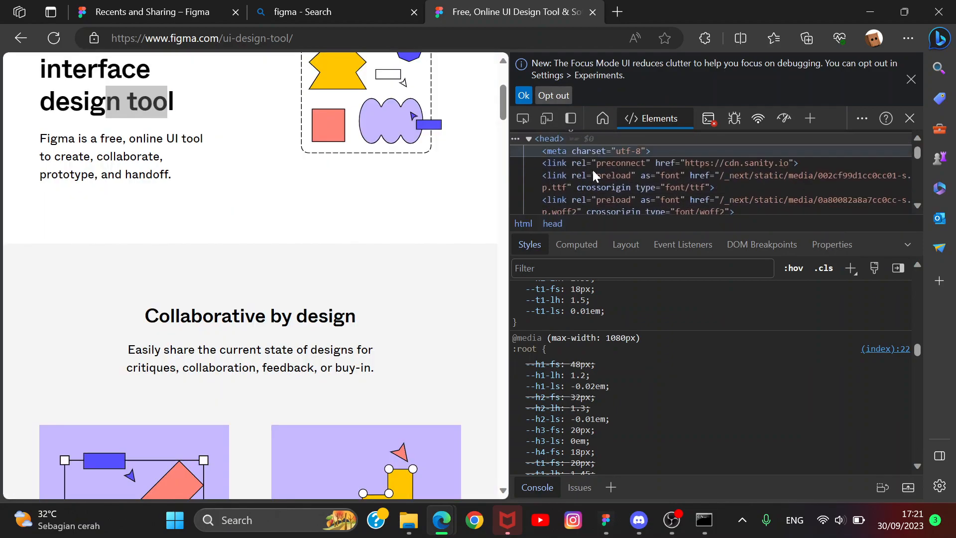
- Select the first font preload link in the head and enlarge the HTML view
click(669, 170)
double_click(755, 172)
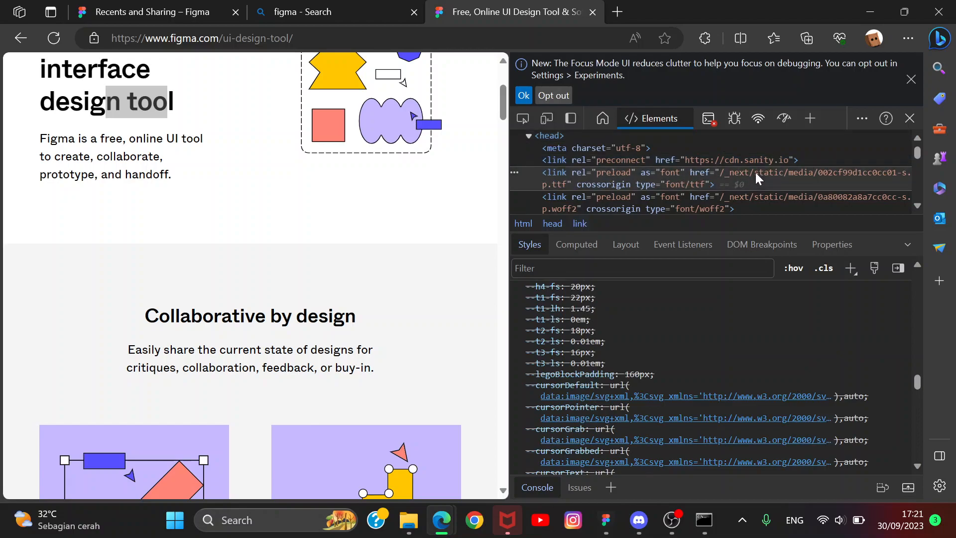
click(694, 180)
drag(686, 357, 701, 430)
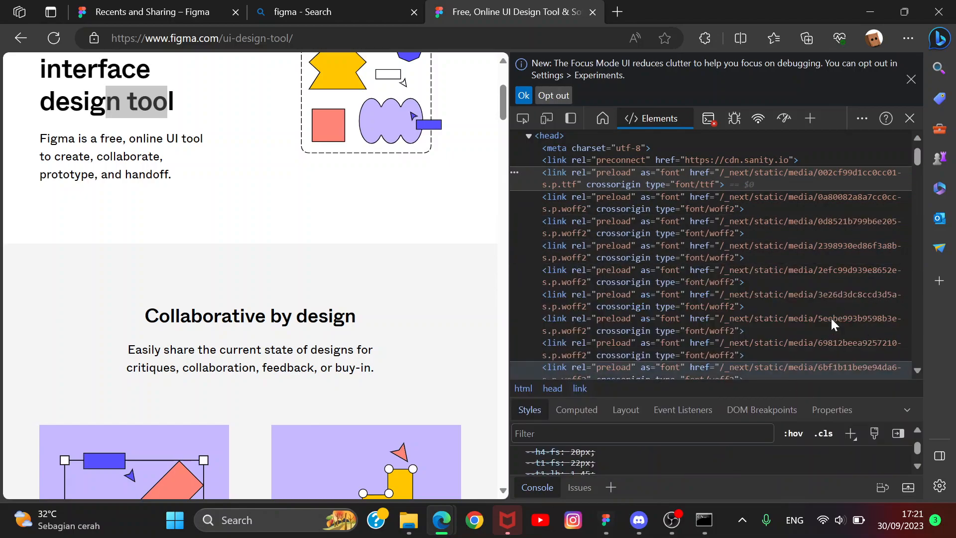
- Select the file path in the first font preload link and review the other links in the head
scroll(659, 299, down, 1)
scroll(763, 225, up, 2)
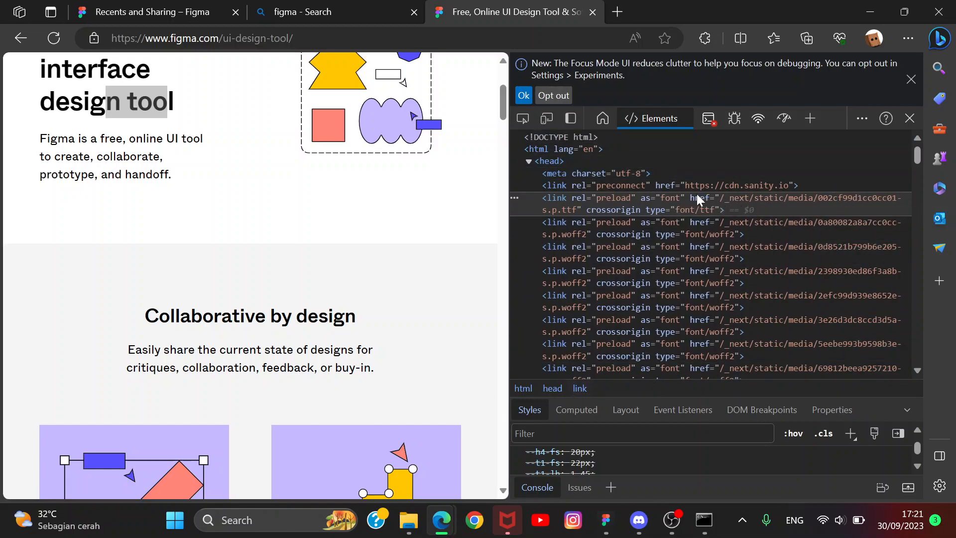
double_click(742, 199)
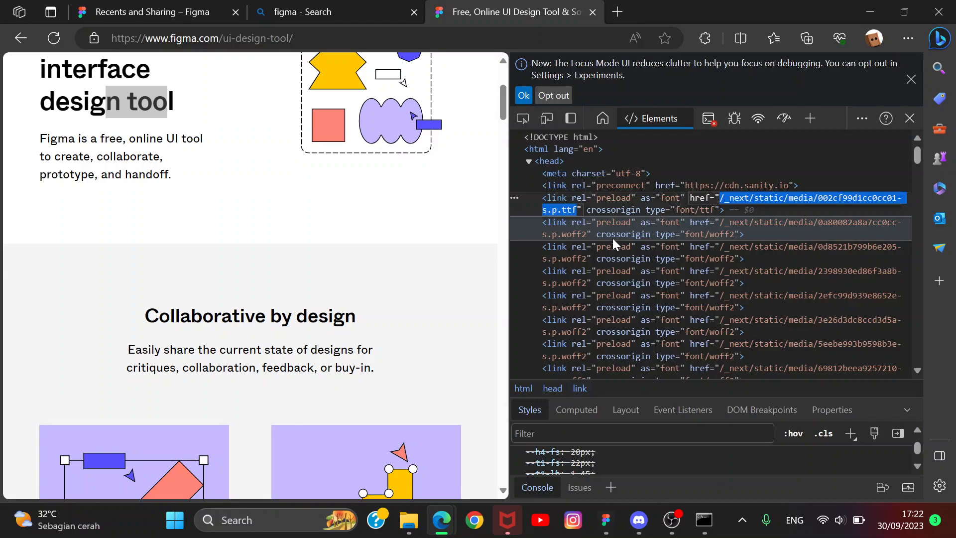
scroll(612, 238, down, 5)
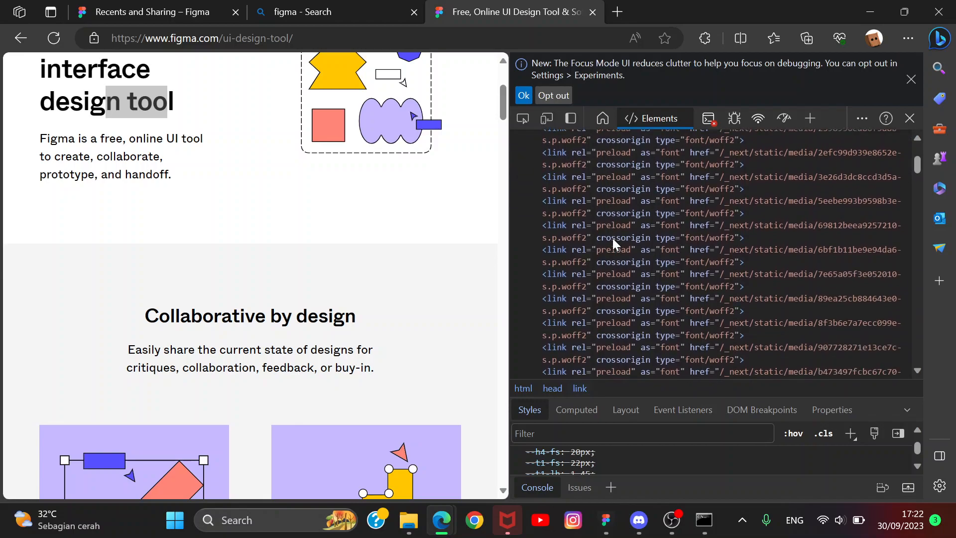
scroll(612, 238, down, 4)
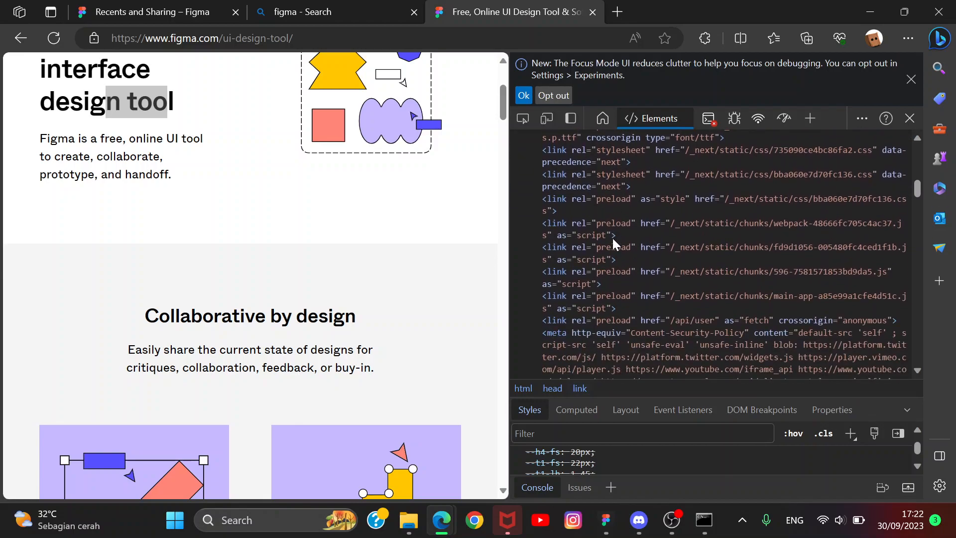
scroll(613, 238, up, 3)
scroll(612, 238, up, 5)
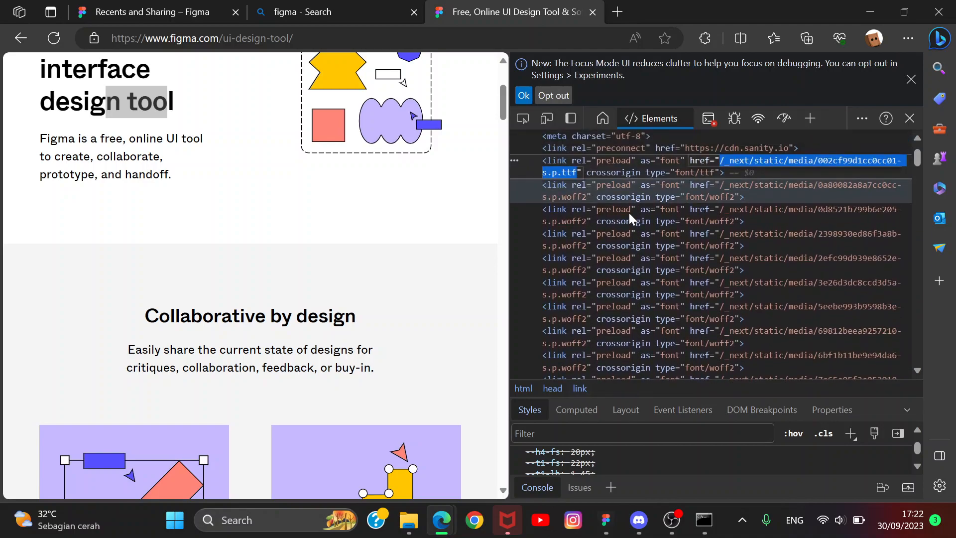
- Select the file path in the second font preload link, reselect the first link, and return to the web page's main heading
click(698, 187)
double_click(743, 186)
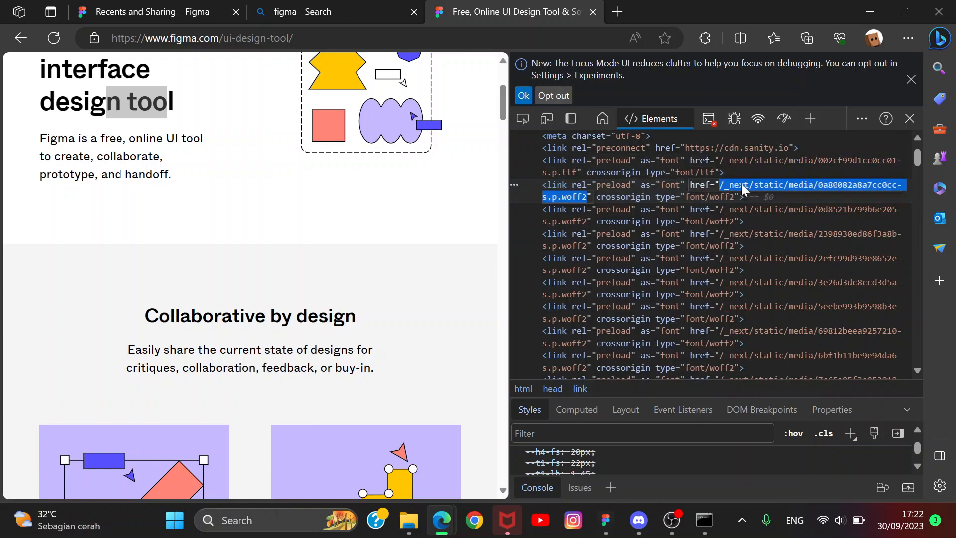
click(724, 163)
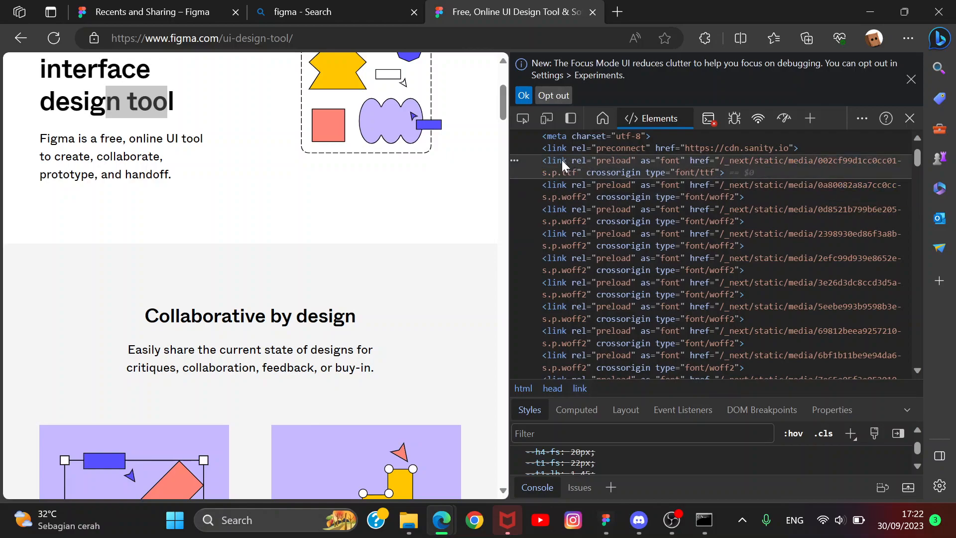
scroll(251, 189, up, 4)
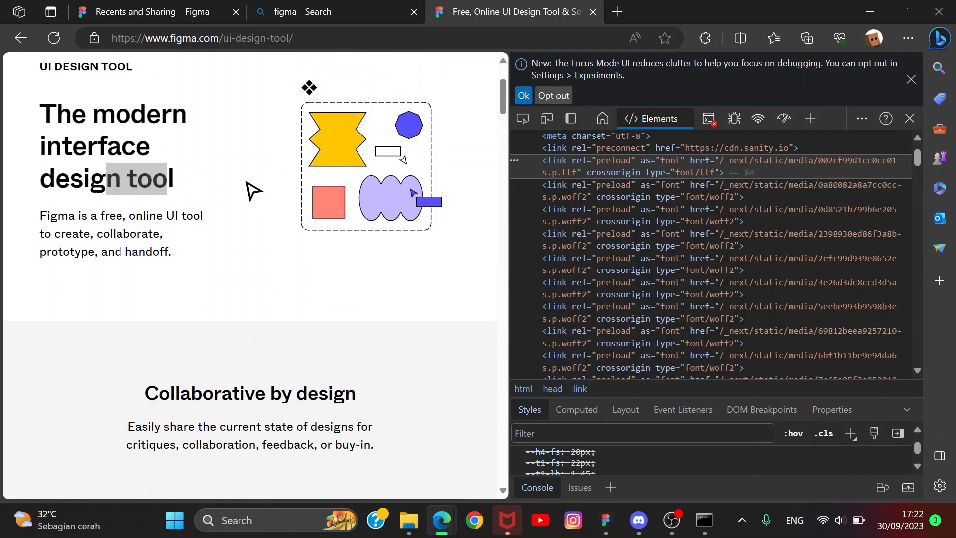
drag(114, 194, 76, 195)
click(180, 213)
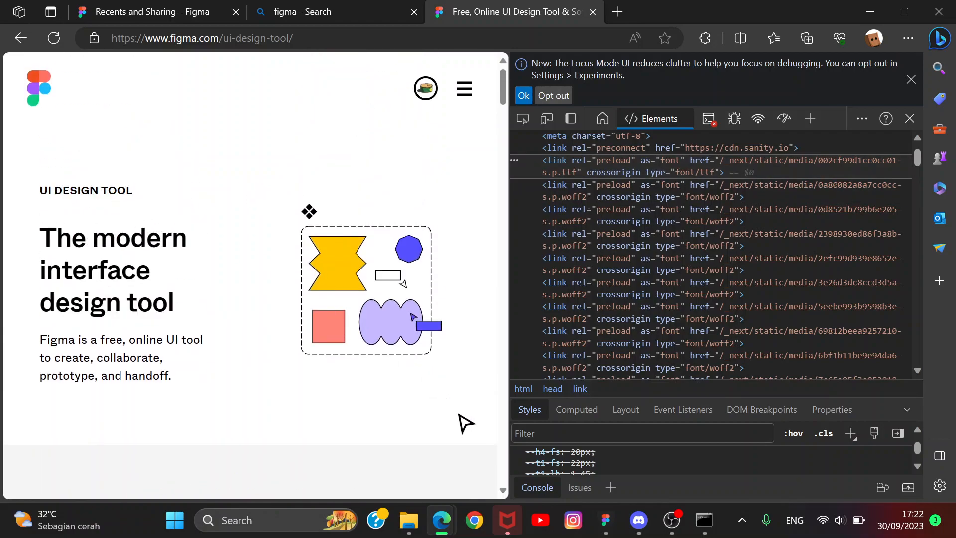
- Switch to the Figma project file and bring the hero frame and the navbar frame into view together
click(605, 520)
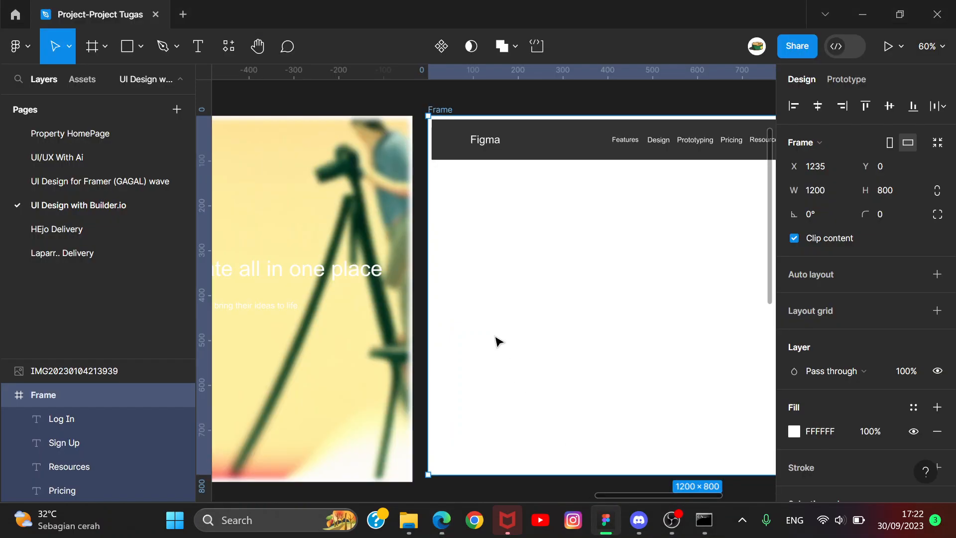
click(593, 145)
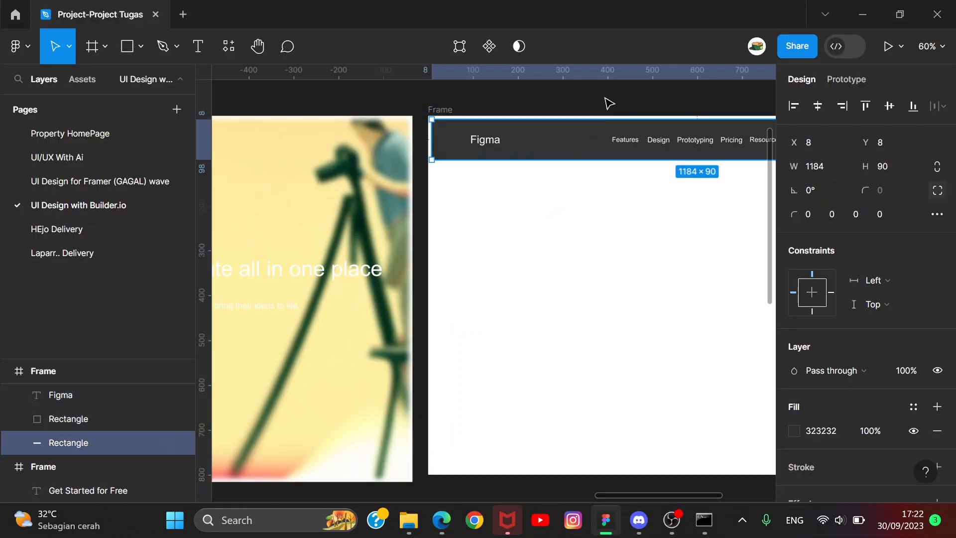
scroll(606, 91, down, 1)
scroll(610, 96, down, 3)
drag(565, 166, 684, 214)
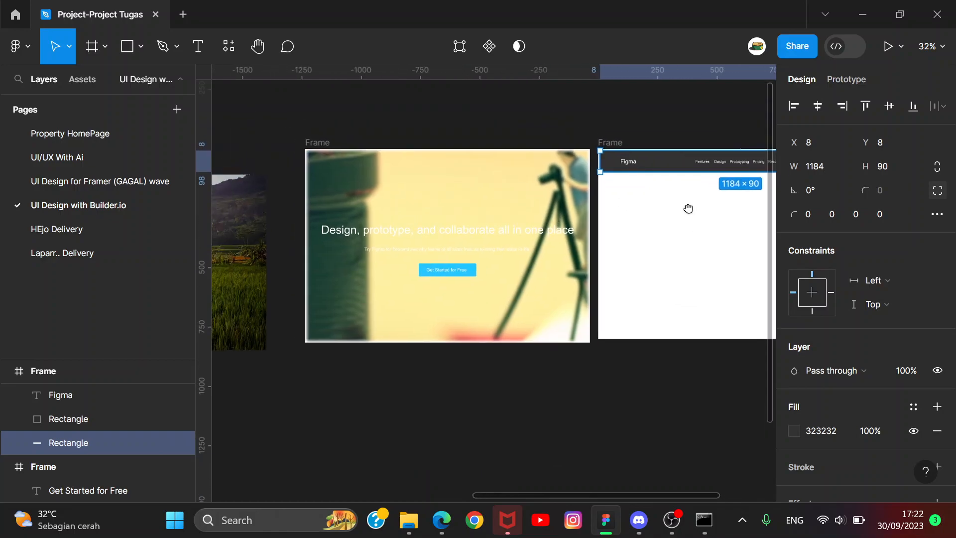
- Try to move the navbar's dark background rectangle onto the hero frame
drag(656, 170, 355, 183)
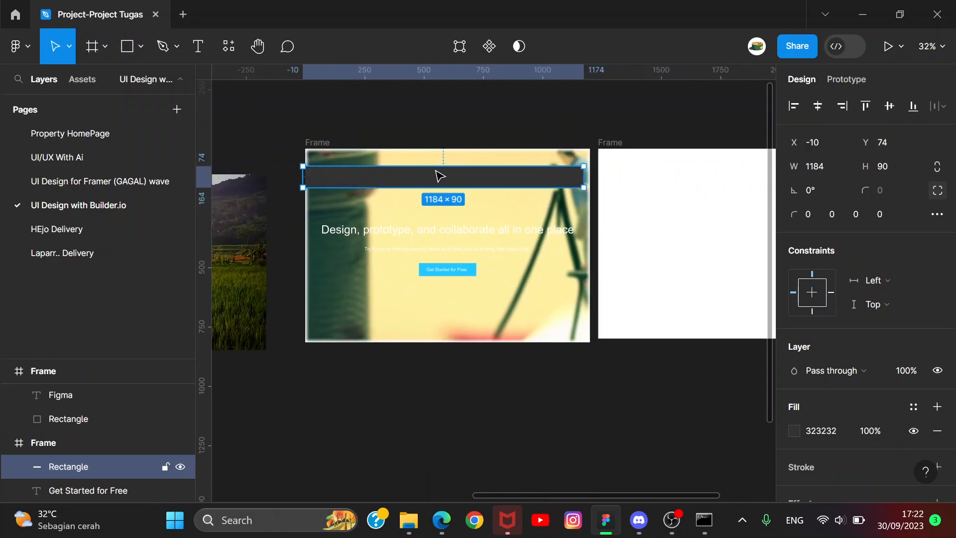
key(ctrl+z)
key(ctrl+z)
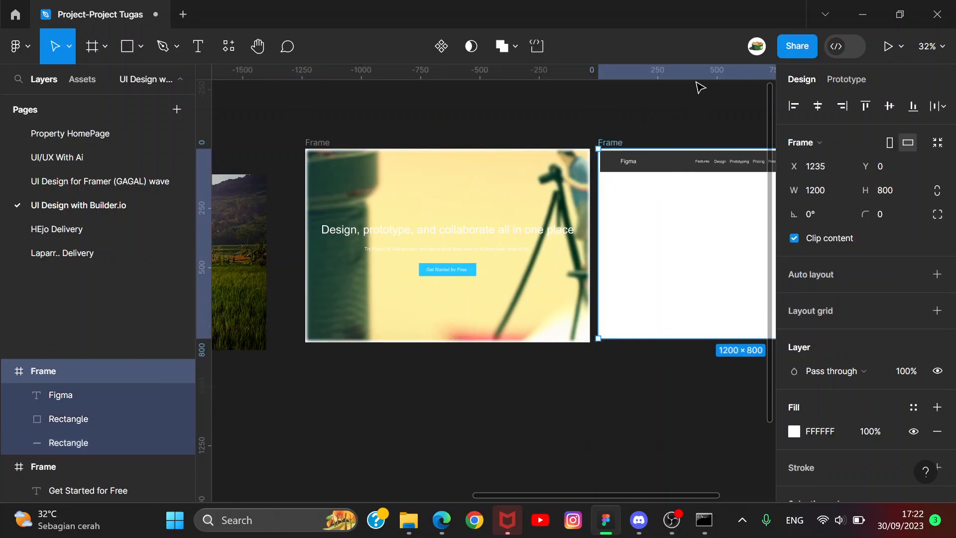
- Wrap the Features, Design, Prototyping, Pricing and Resources navbar links in a horizontal auto layout frame
click(697, 84)
drag(699, 86, 474, 92)
scroll(412, 154, up, 3)
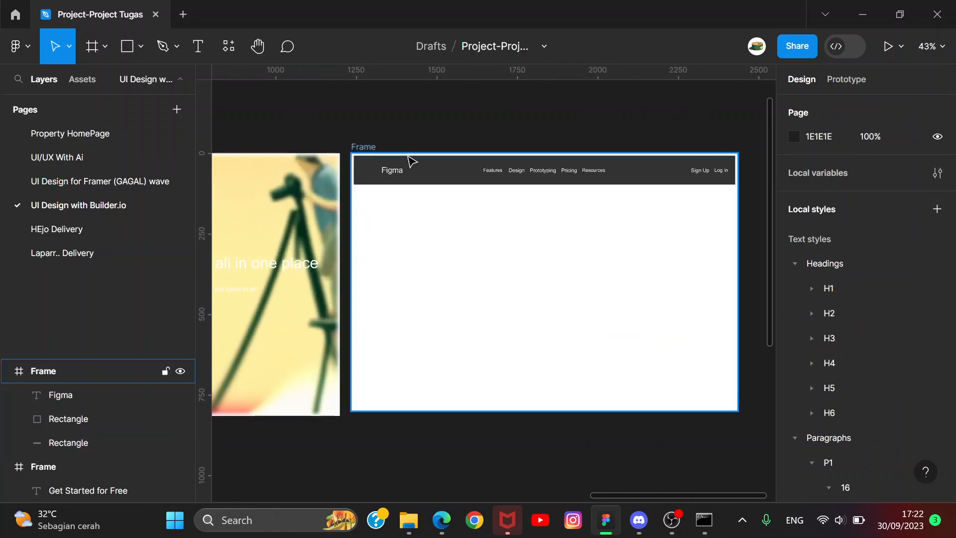
scroll(411, 160, up, 3)
click(530, 176)
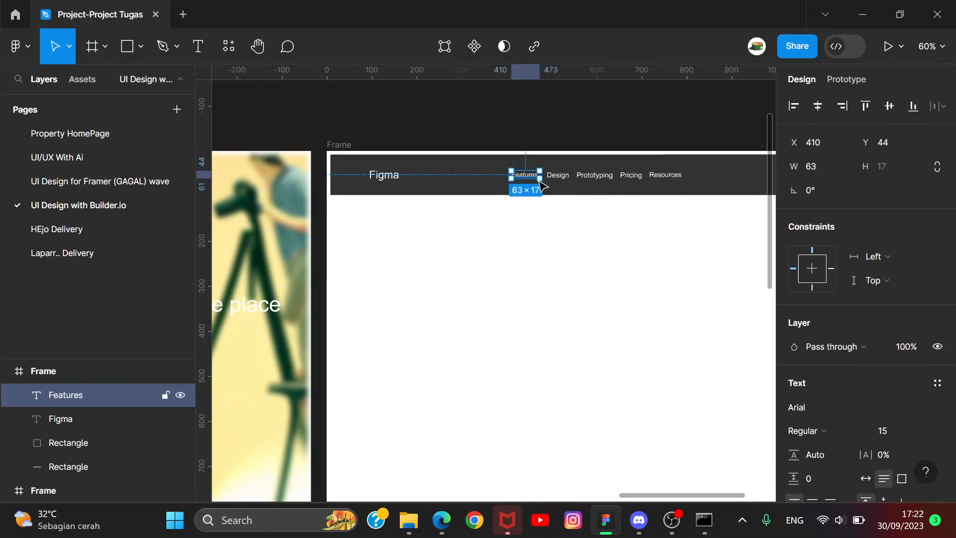
shift+click(560, 177)
shift+click(631, 176)
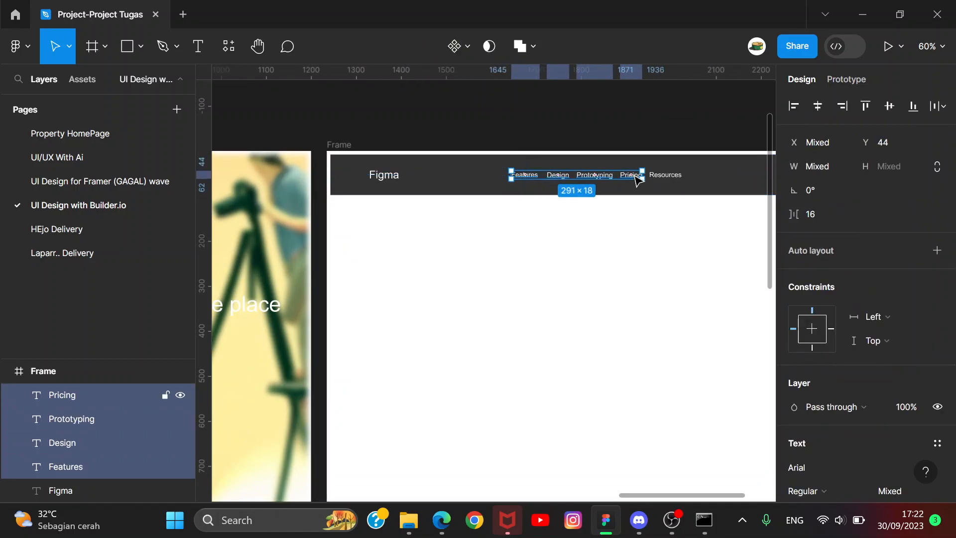
shift+click(667, 175)
key(shift+a)
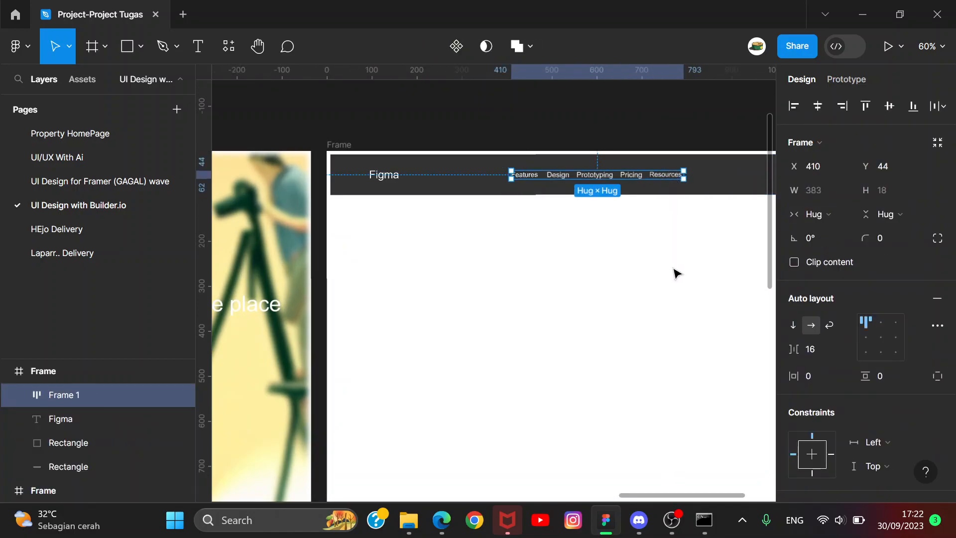
- Delete the Sign Up and Log In texts from the navbar
scroll(554, 266, right, 5)
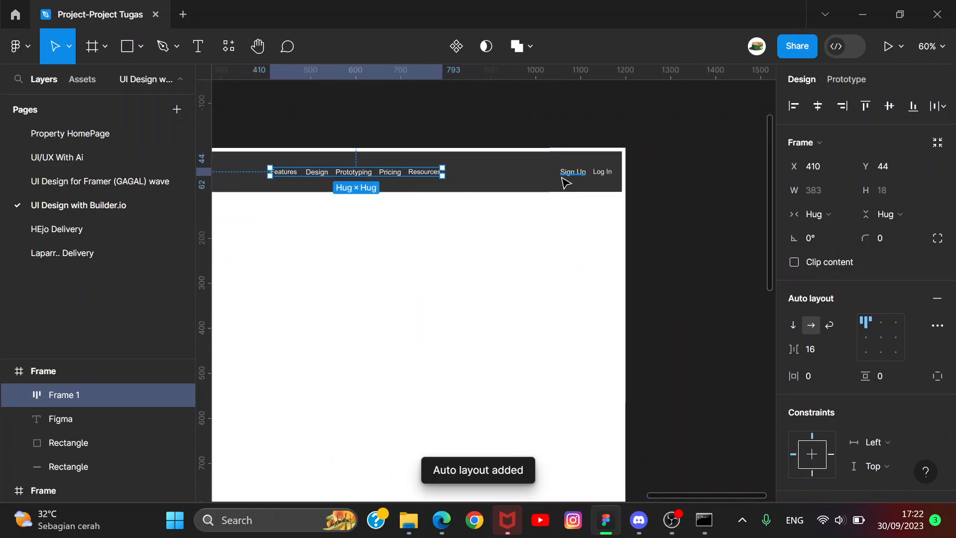
click(567, 175)
shift+click(606, 177)
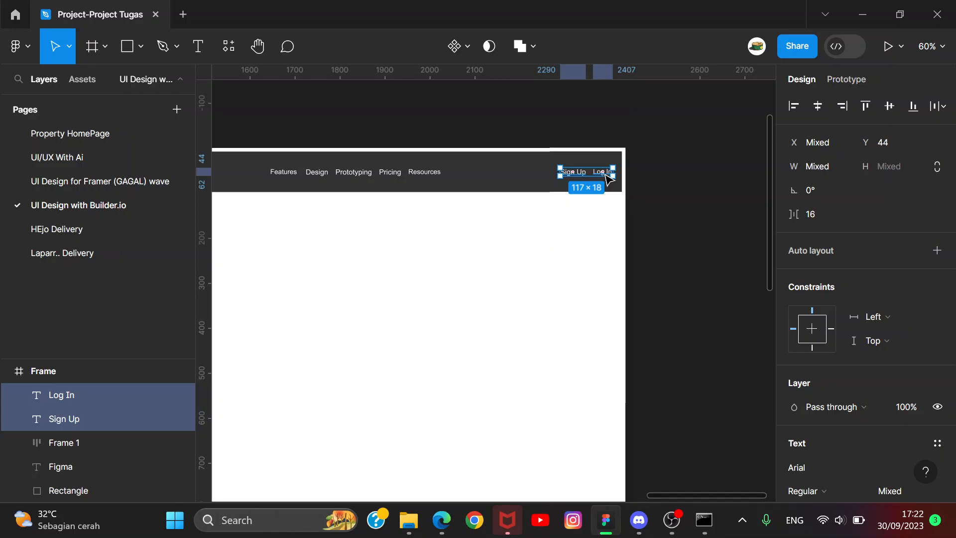
key(Delete)
- Delete the Figma logo text from the navbar
drag(456, 251, 555, 292)
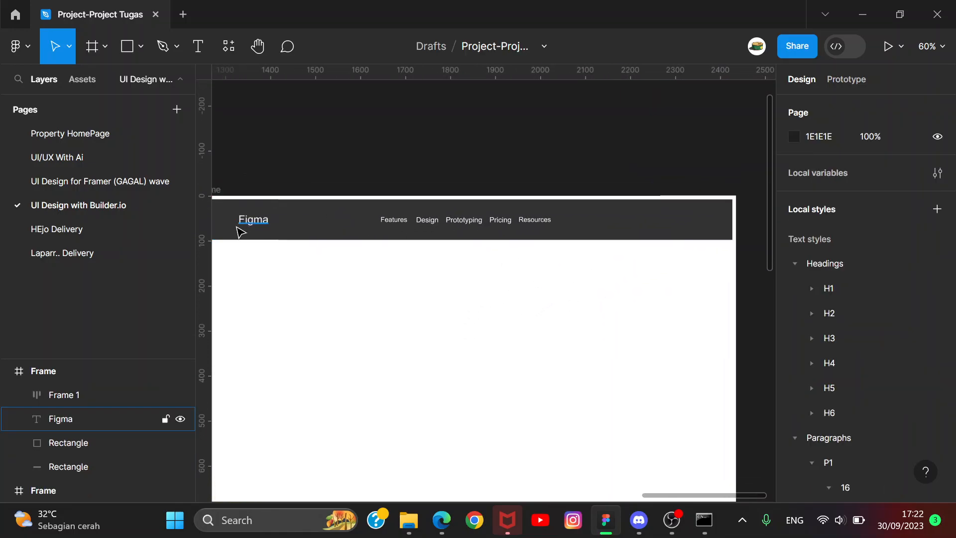
click(254, 225)
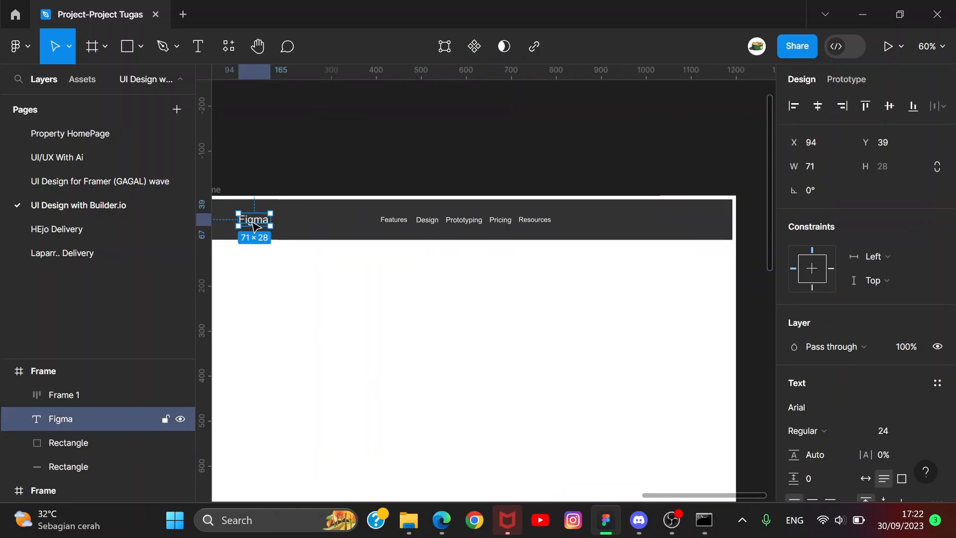
key(Delete)
- Resize the navbar links' auto layout frame to 1200 × 54 so it spans the parent frame's full width
scroll(351, 248, down, 3)
scroll(352, 249, up, 1)
scroll(352, 249, left, 1)
scroll(354, 250, up, 2)
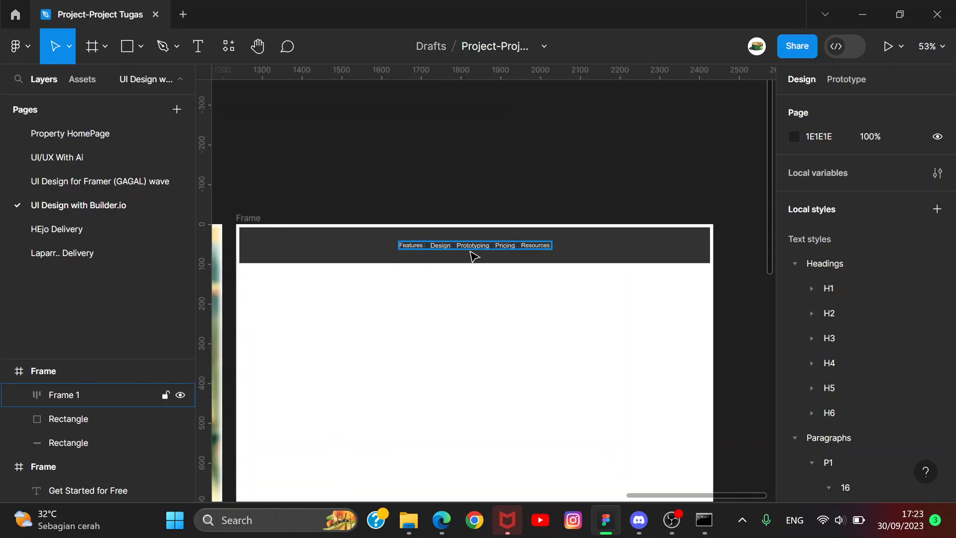
click(524, 249)
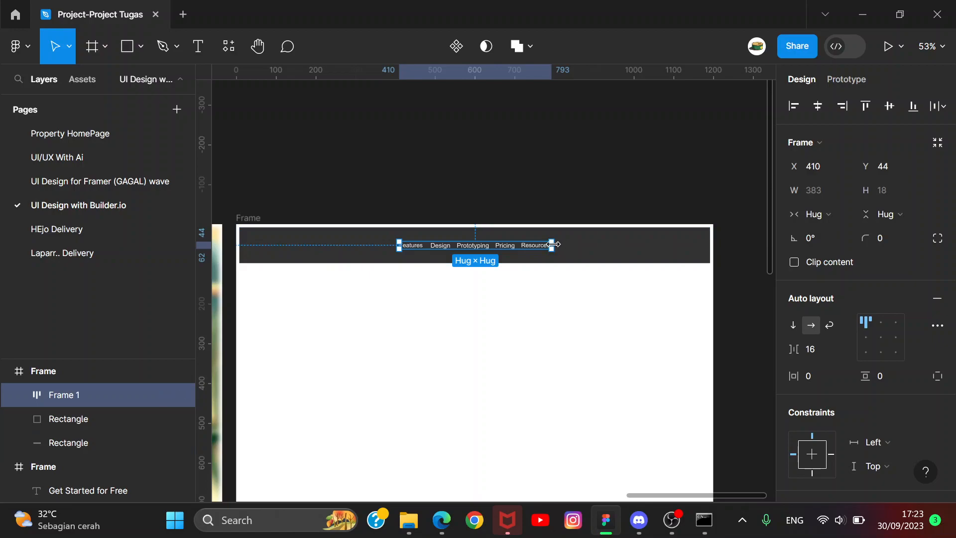
drag(635, 260, 670, 262)
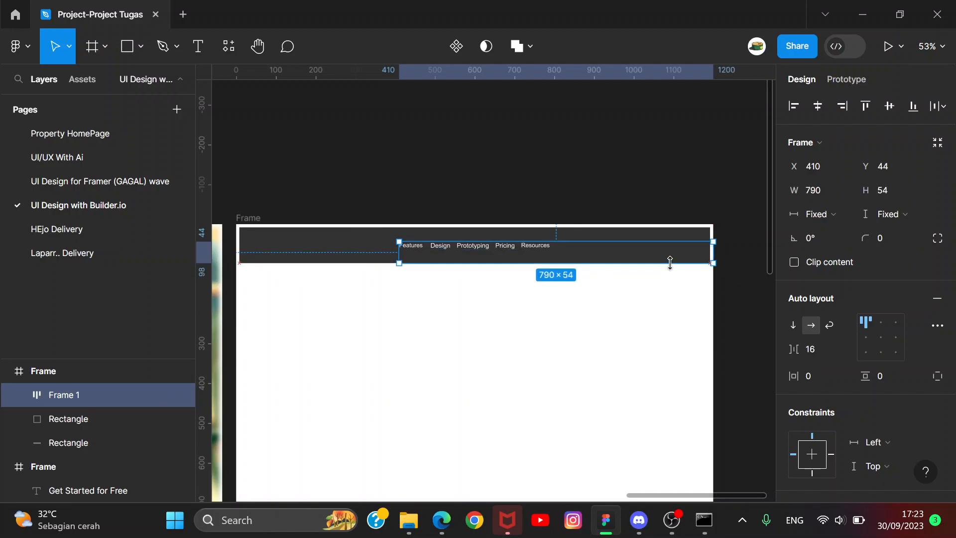
drag(398, 255, 306, 255)
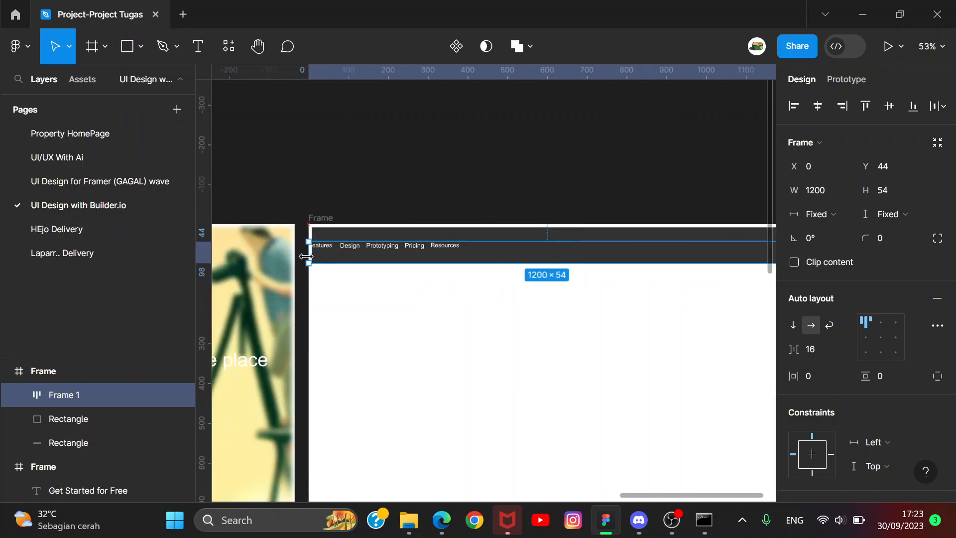
- Try setting the width of the links' auto layout frame to hug its contents
click(833, 214)
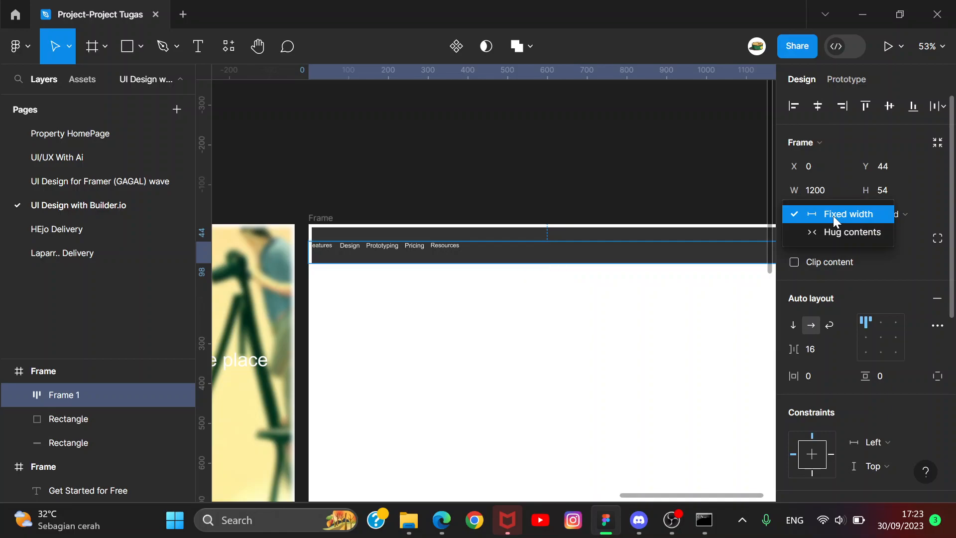
click(835, 233)
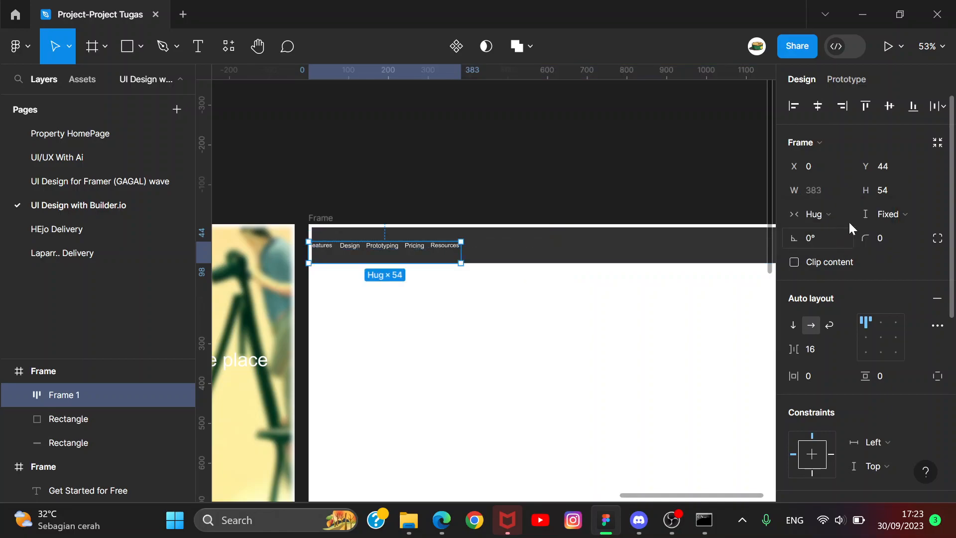
click(832, 214)
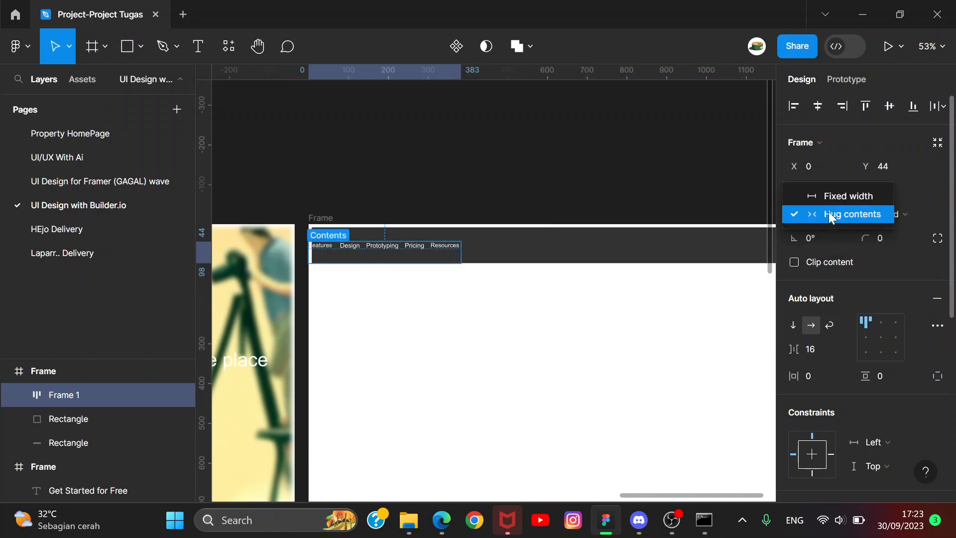
click(562, 338)
key(ctrl+z)
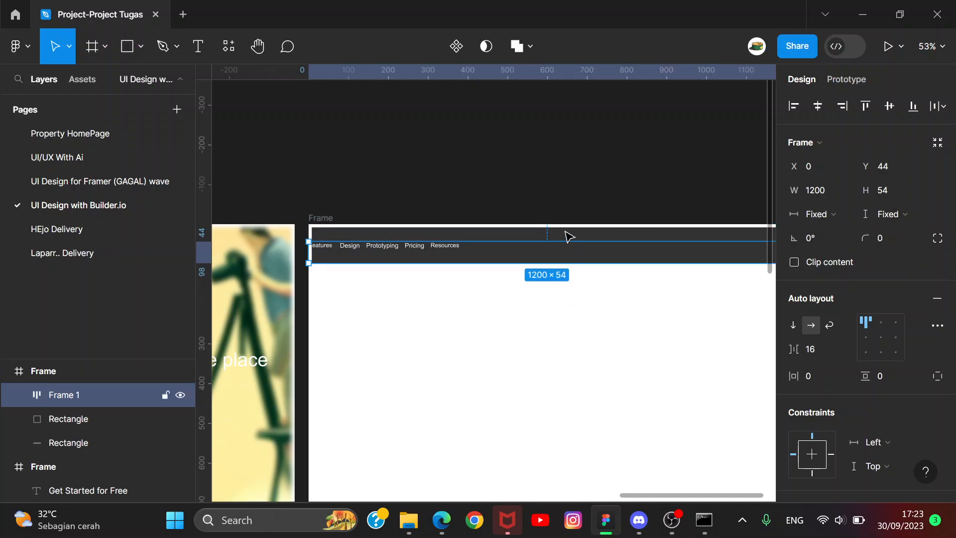
- Extend the links frame up to the parent frame's upper edge, 98 high, and centre its links in both directions
drag(547, 229, 547, 222)
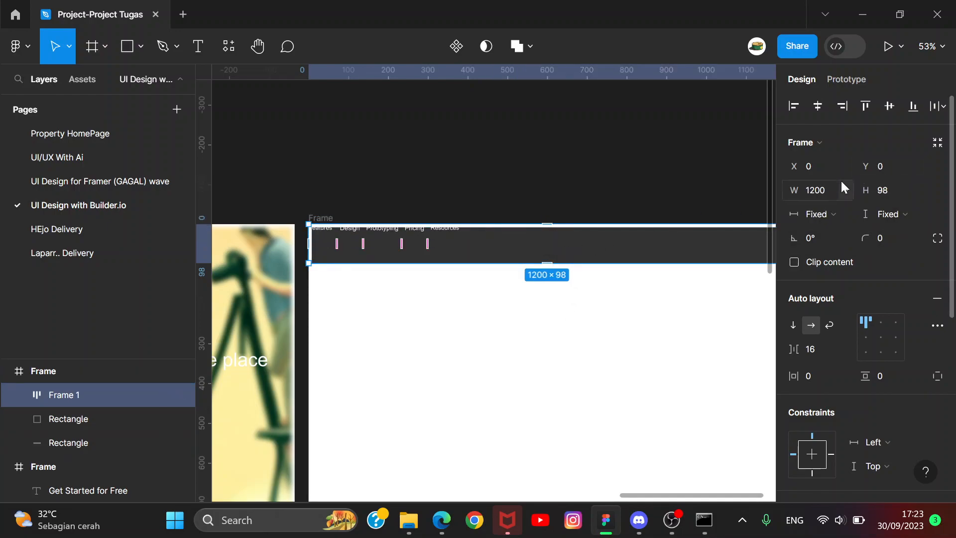
click(880, 338)
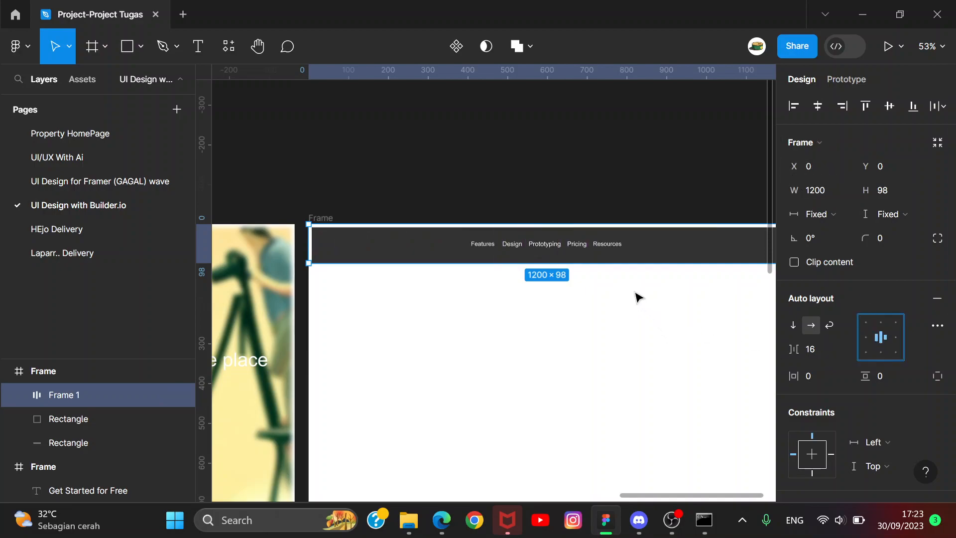
scroll(639, 297, down, 5)
scroll(697, 271, up, 3)
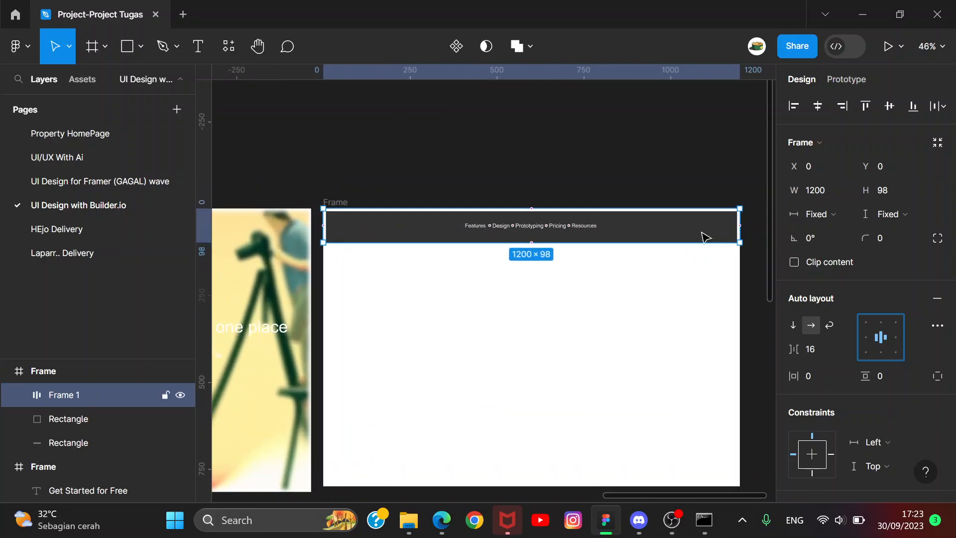
- Add a fill to the links frame, move it below the dark bar, and sample the bar's colour 323232 for it
scroll(861, 411, down, 6)
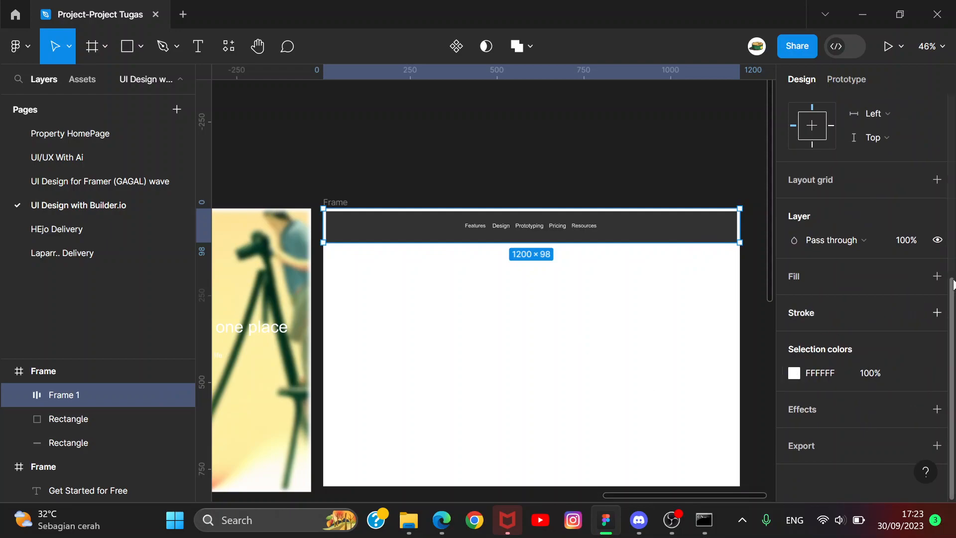
click(937, 276)
key(i)
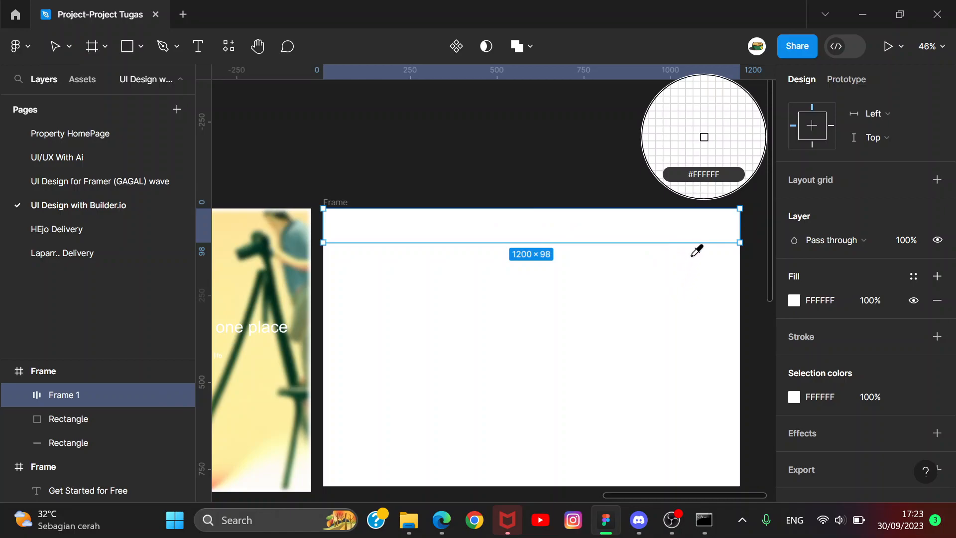
key(Escape)
drag(691, 233, 686, 259)
key(i)
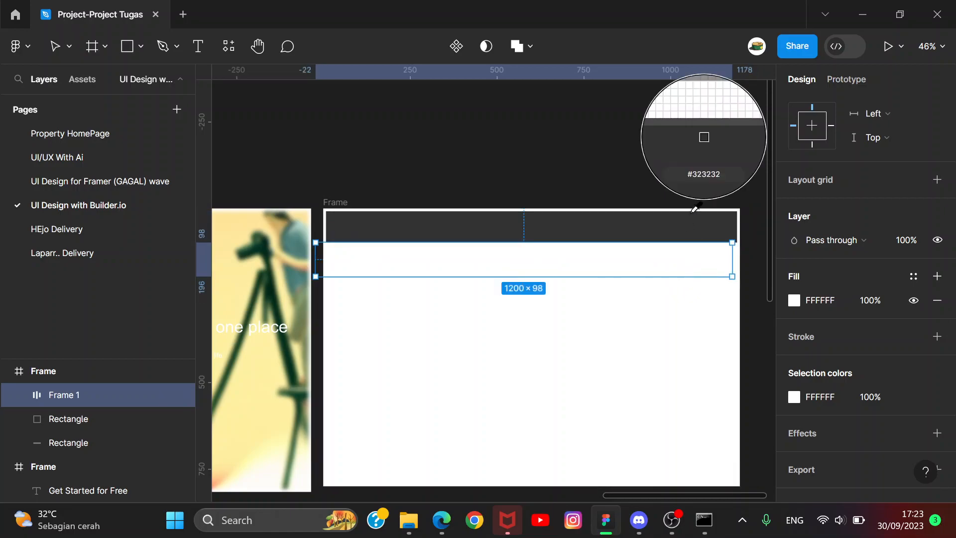
click(694, 209)
click(610, 169)
- Move the filled links frame into the hero frame along its upper edge
scroll(580, 224, down, 3)
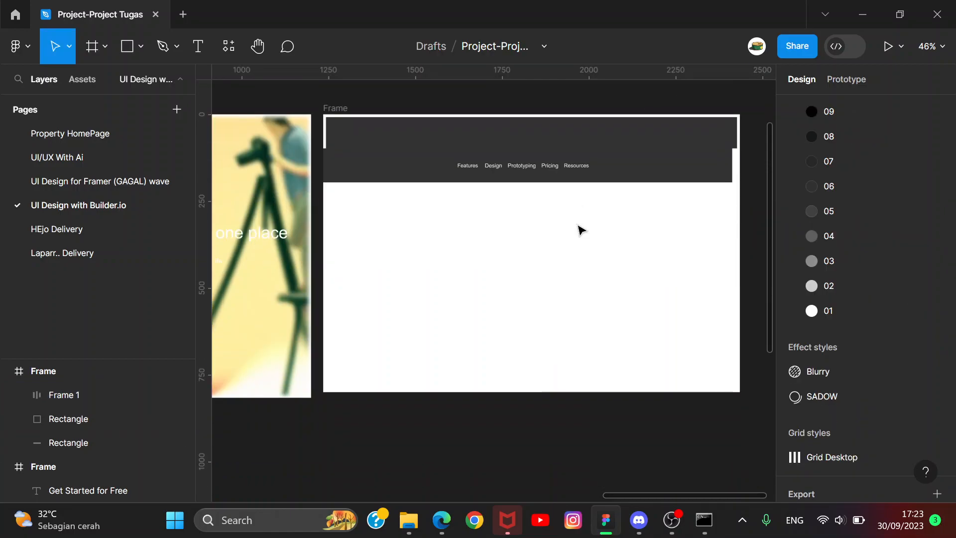
scroll(330, 199, left, 10)
scroll(330, 198, up, 3)
drag(701, 249, 277, 216)
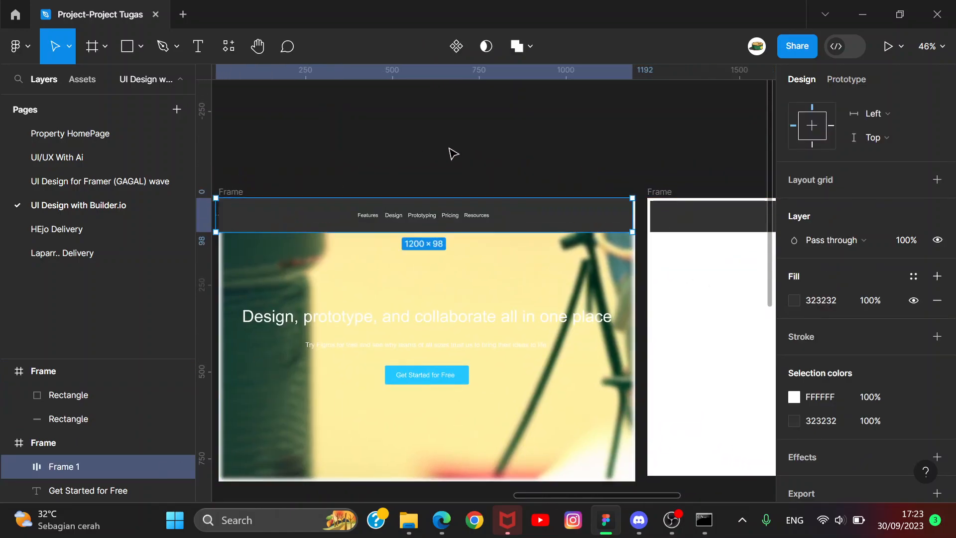
- Widen the navbar to 1208 so it reaches both side edges of the hero frame
click(520, 170)
mouse_move(559, 226)
mouse_down()
mouse_move(576, 230)
mouse_move(563, 224)
mouse_up()
scroll(682, 133, left, 5)
mouse_move(441, 179)
mouse_down()
mouse_move(431, 180)
mouse_move(438, 182)
mouse_up()
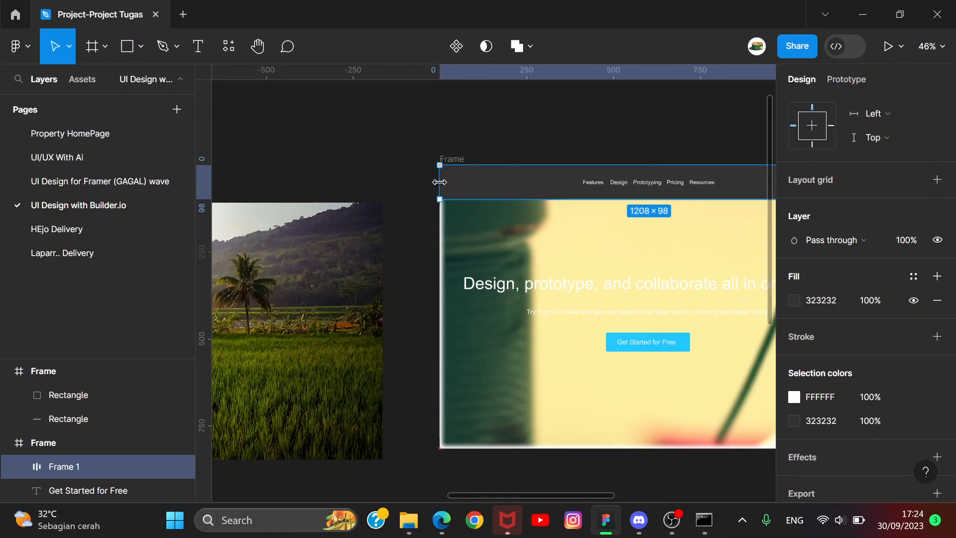
click(712, 133)
scroll(738, 183, down, 3)
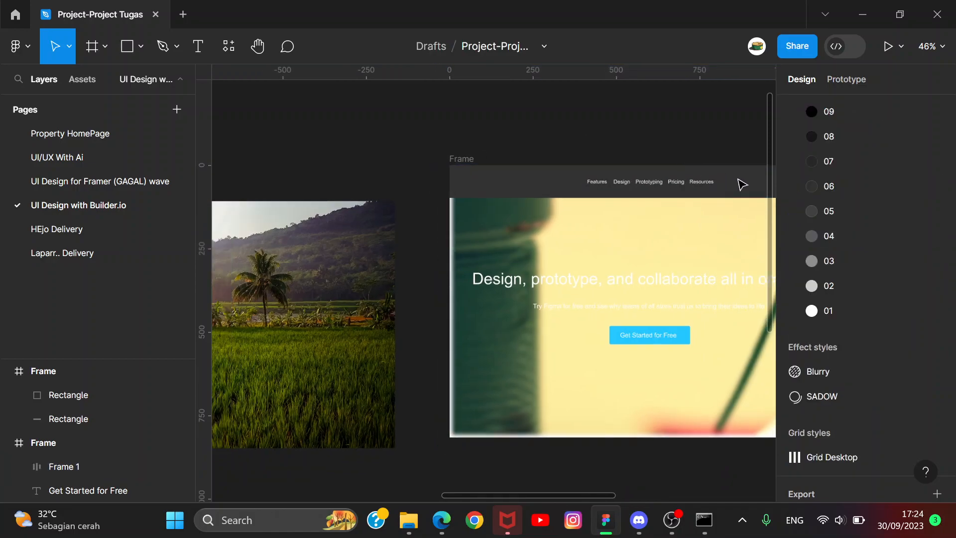
- Delete the blurred background image from the hero frame
drag(665, 222, 521, 208)
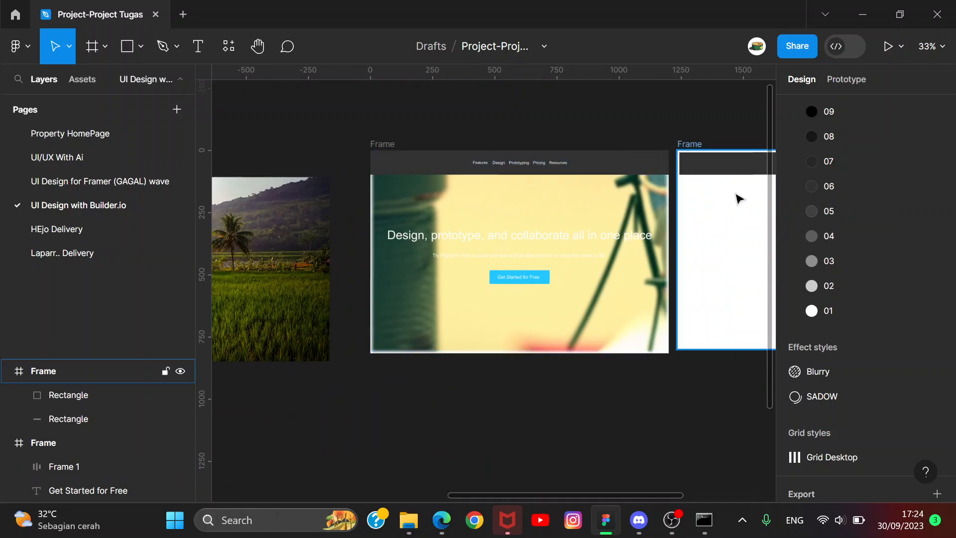
scroll(668, 221, up, 2)
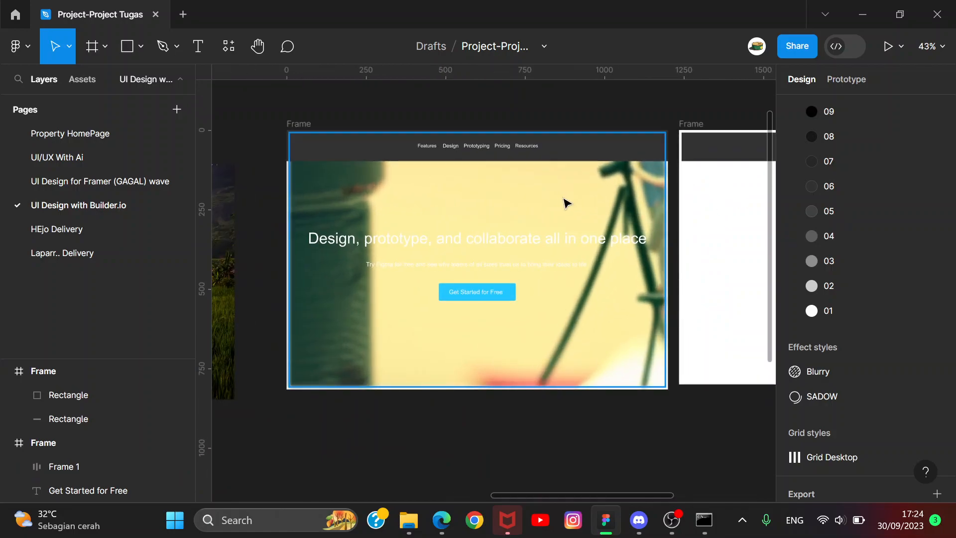
click(637, 203)
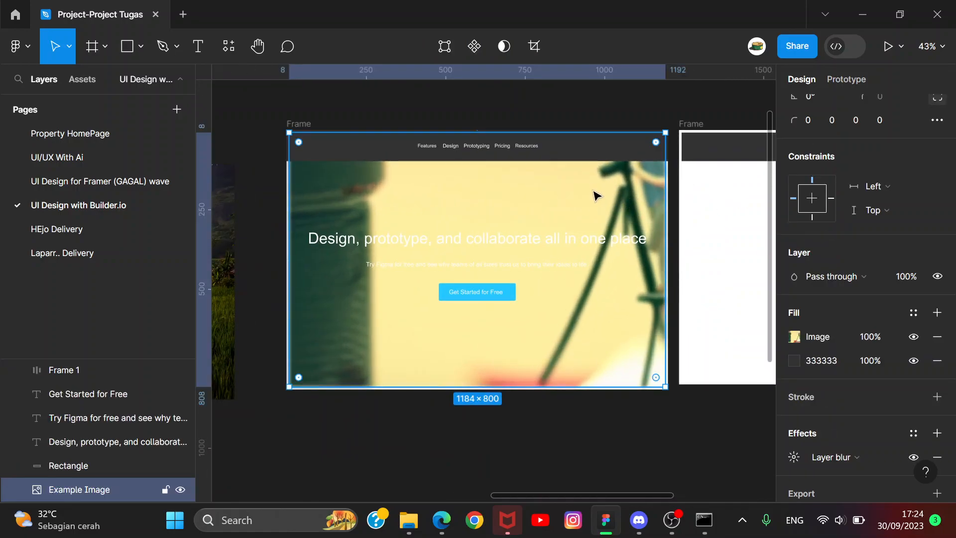
key(Delete)
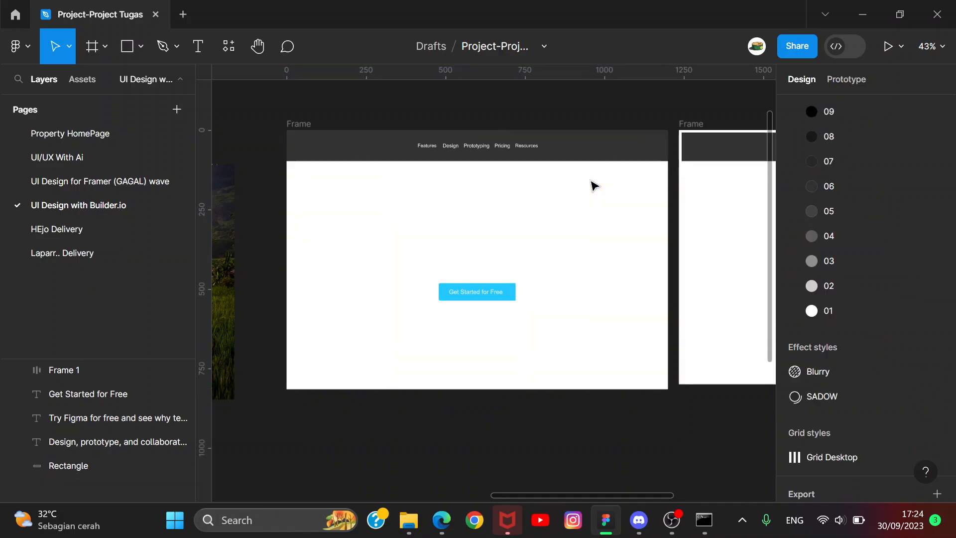
- Move the rice-field photo over the hero frame and scale it down to about 1187 × 661 below the navbar
click(230, 197)
drag(466, 240, 594, 222)
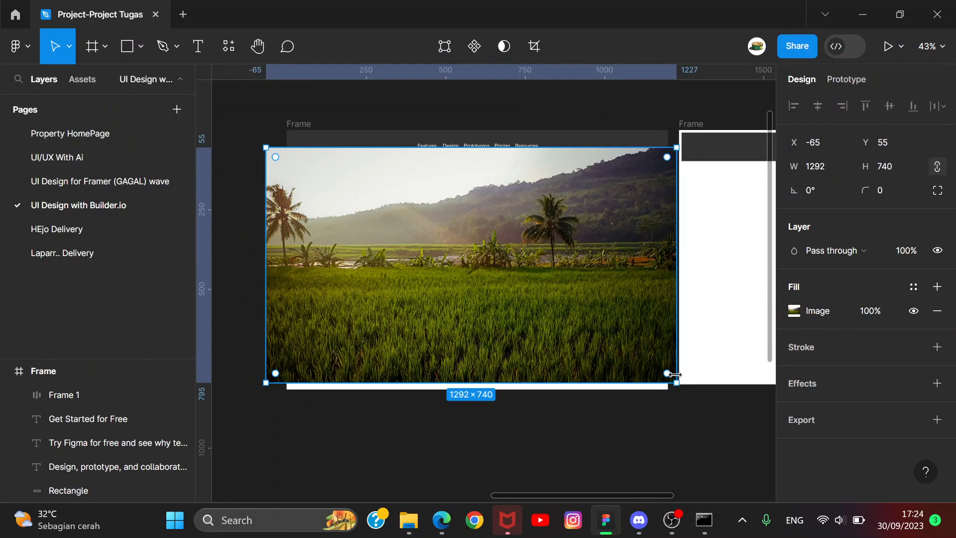
drag(677, 384, 657, 367)
mouse_move(428, 272)
mouse_down()
mouse_move(435, 269)
mouse_move(425, 279)
mouse_move(428, 269)
mouse_up()
drag(681, 373, 659, 354)
drag(604, 327, 623, 309)
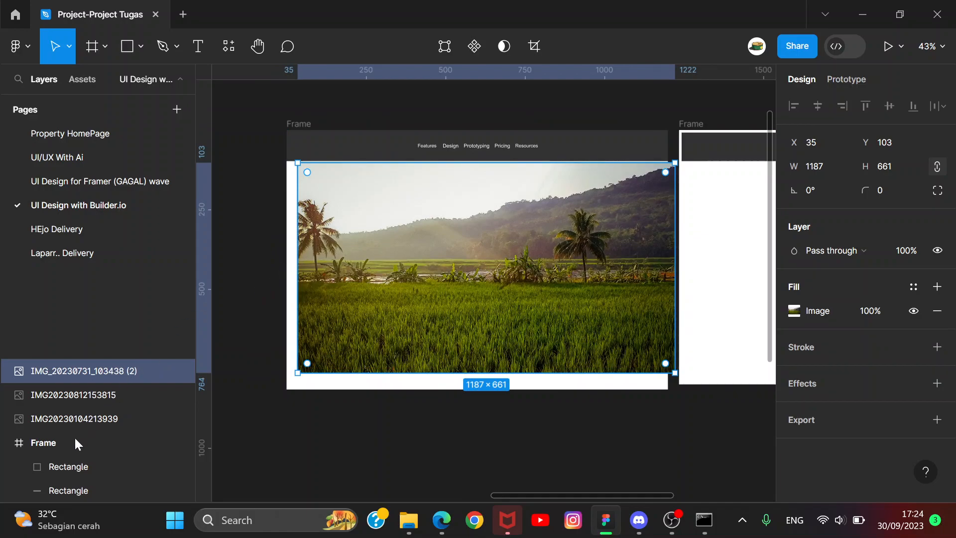
- Cut the rice-field photo, paste it into the hero frame, and send it behind the hero's text and button
key(Delete)
click(52, 424)
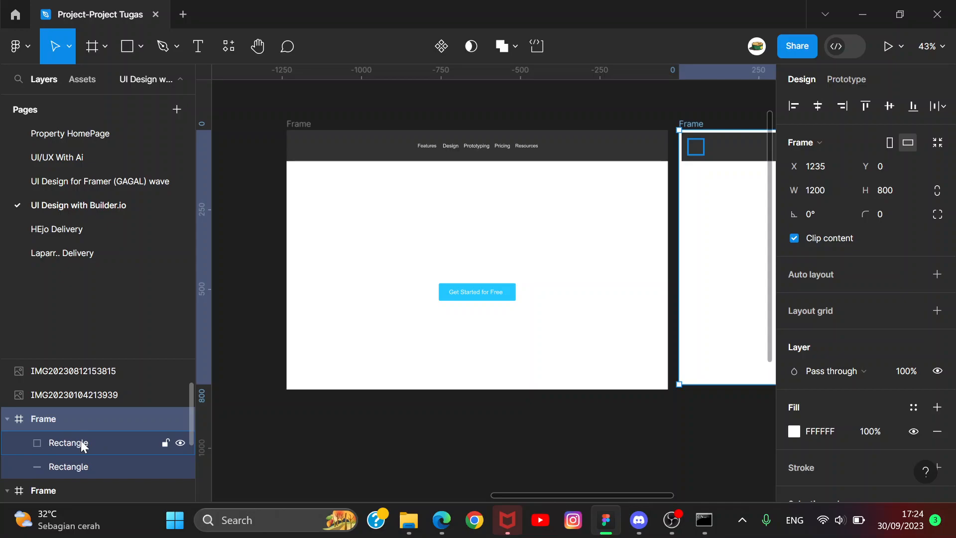
click(298, 126)
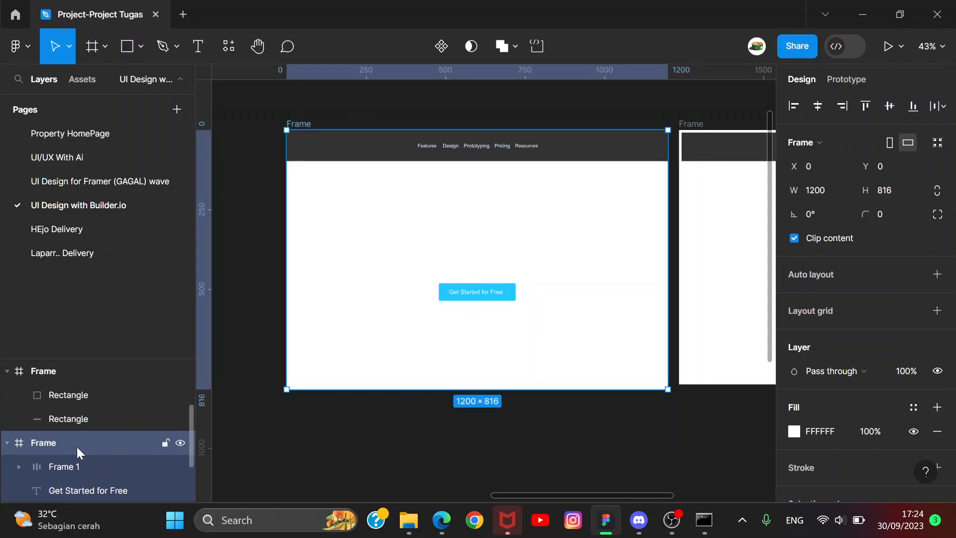
key(ctrl+v)
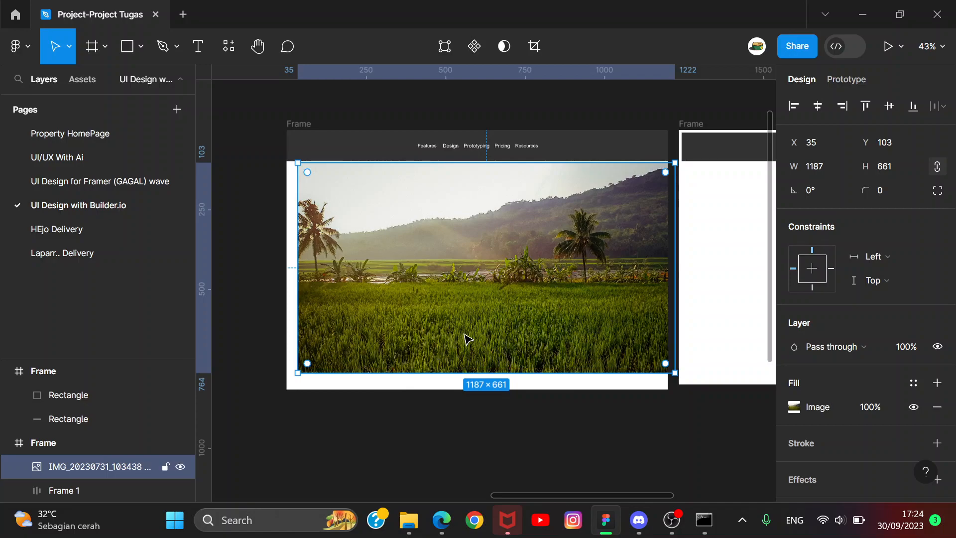
key(ctrl+shift+[)
- Align the photo with the hero frame's side edges just under the navbar, scaled to 1200 × 666
mouse_move(597, 335)
mouse_down()
mouse_move(585, 324)
mouse_move(592, 330)
mouse_up()
drag(664, 369, 651, 384)
scroll(529, 329, up, 3)
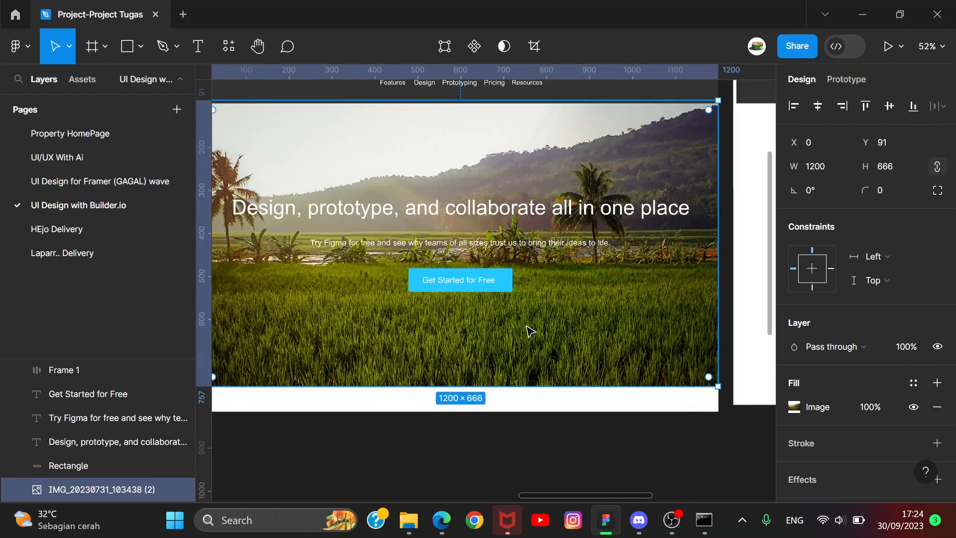
- Add a black 000000 fill over the rice-field photo and set its opacity to 40%
click(540, 208)
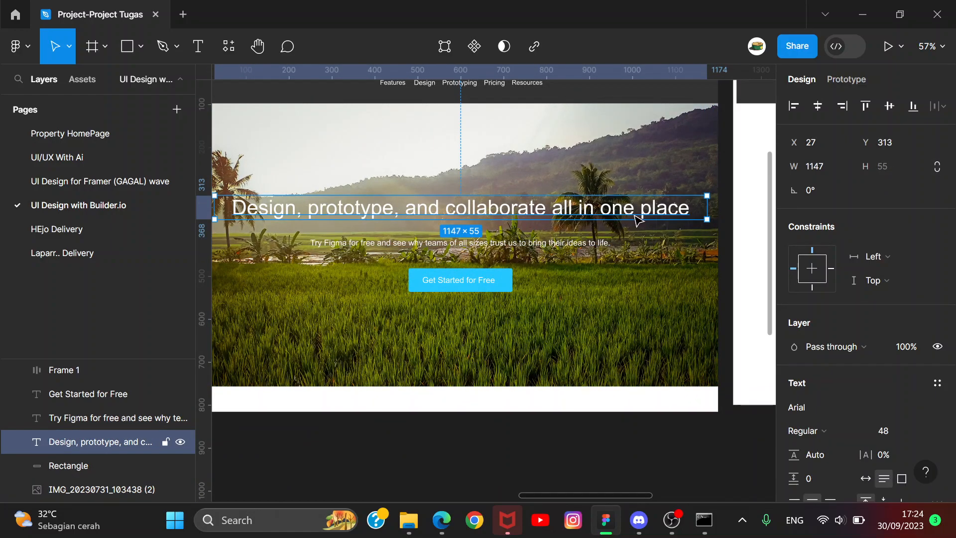
scroll(856, 268, down, 5)
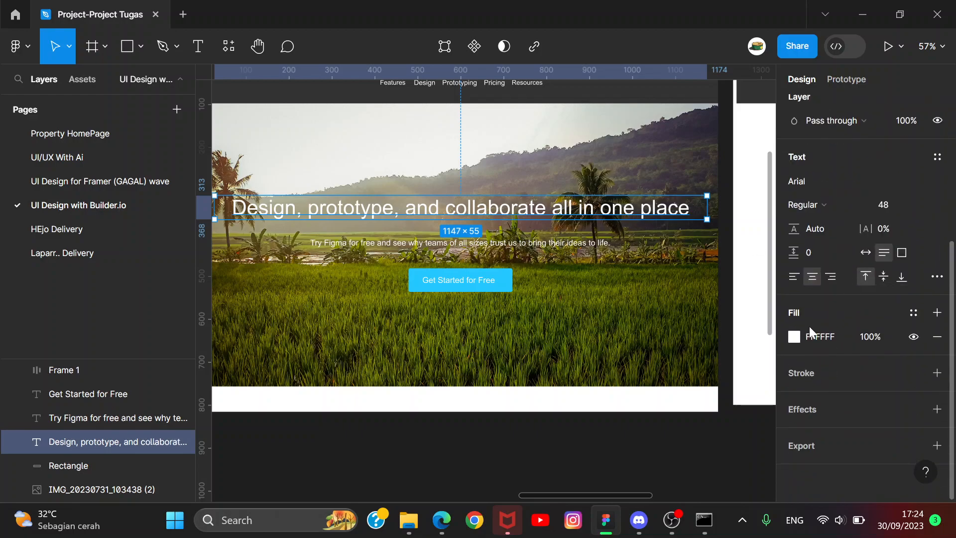
click(668, 299)
scroll(876, 255, up, 3)
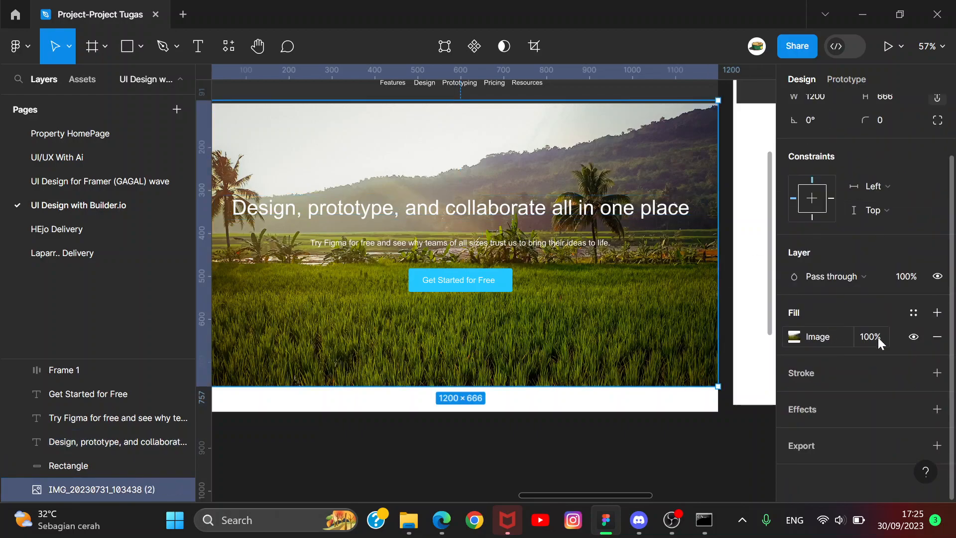
click(938, 311)
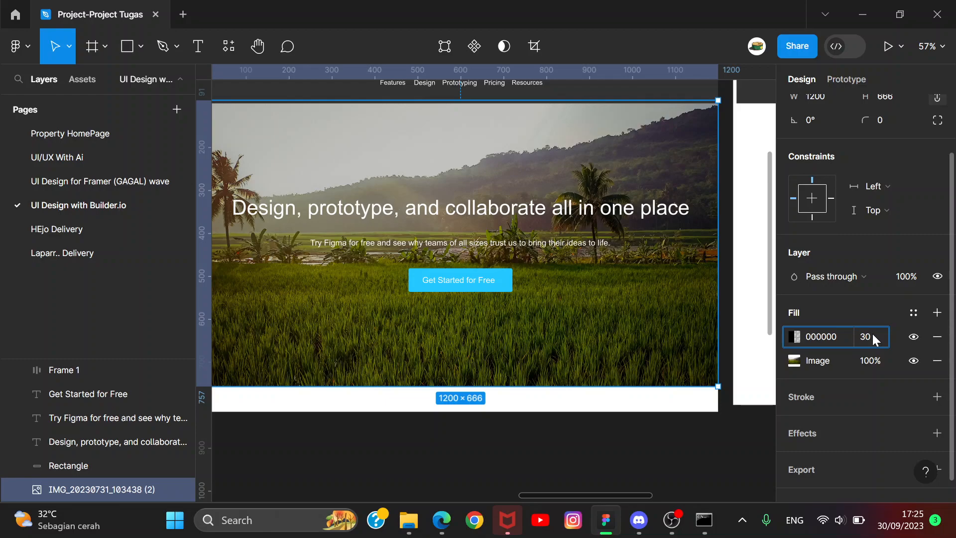
key(Return)
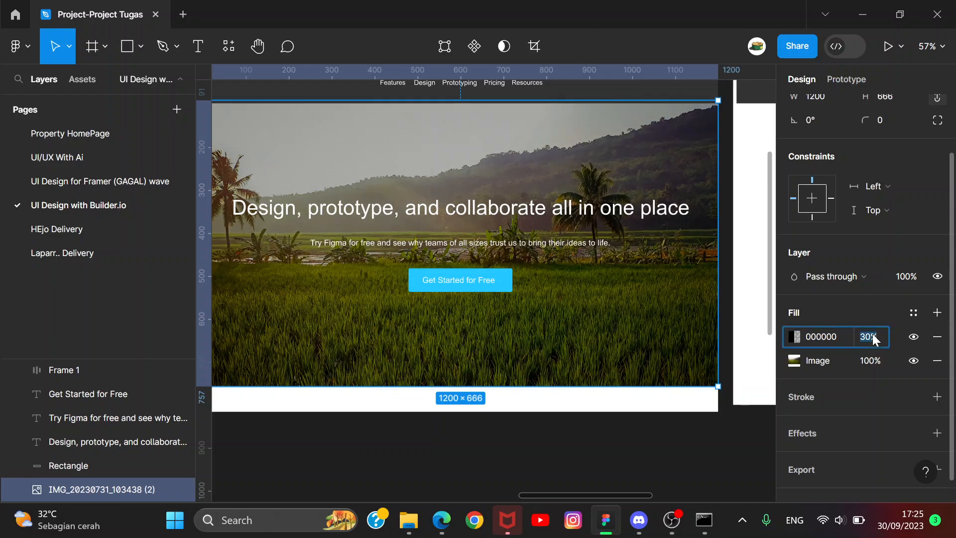
key(Return)
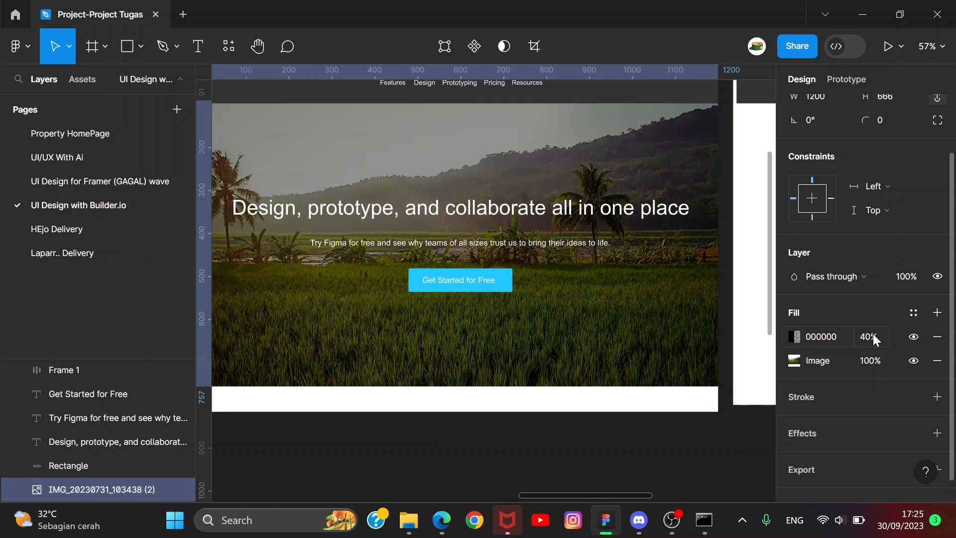
click(682, 446)
- Narrow the navbar to 1200 so that it matches the hero frame's width
scroll(516, 215, down, 3)
scroll(516, 215, up, 3)
scroll(516, 217, down, 3)
scroll(516, 218, up, 3)
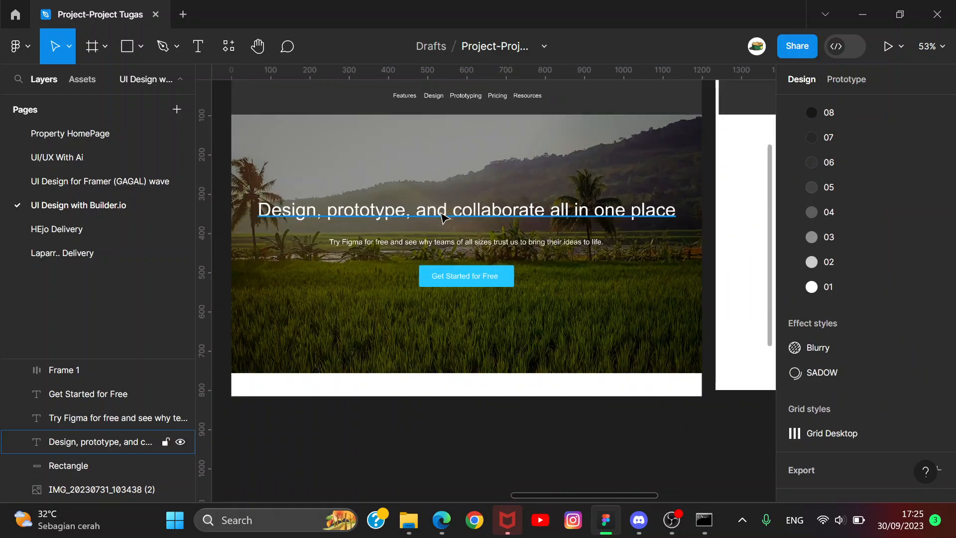
click(660, 99)
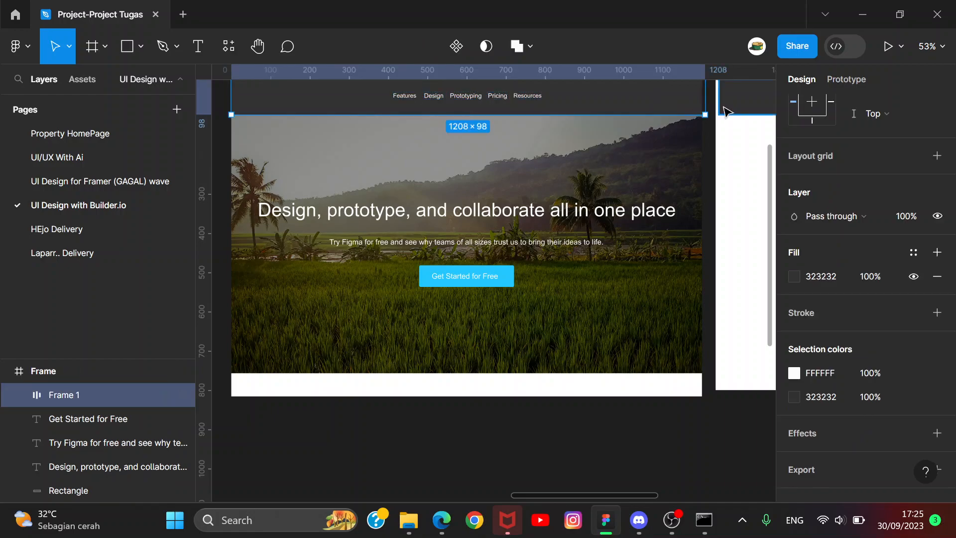
drag(701, 105, 699, 106)
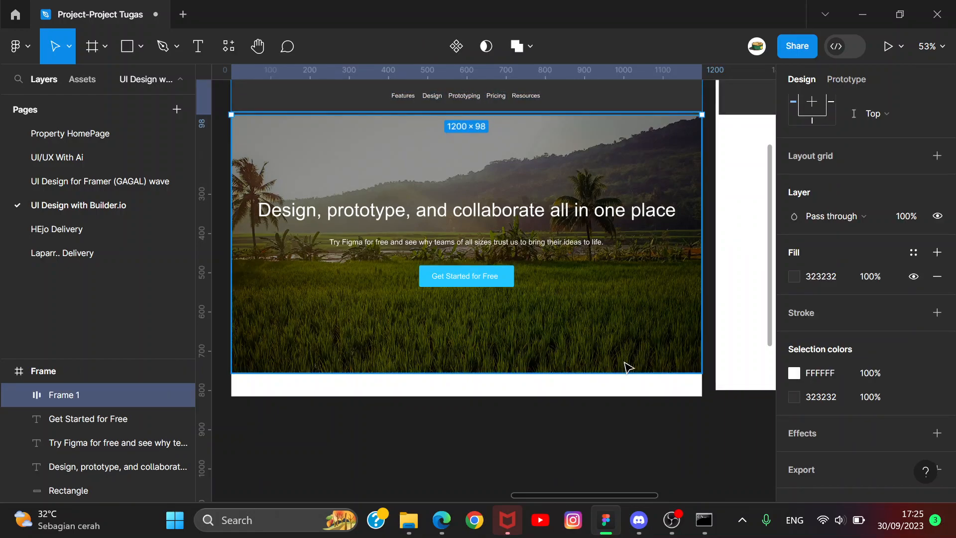
- Draw a 1200 × 136 rectangle along the hero frame's lower edge and fill it with the dark colour sampled from the navbar
key(r)
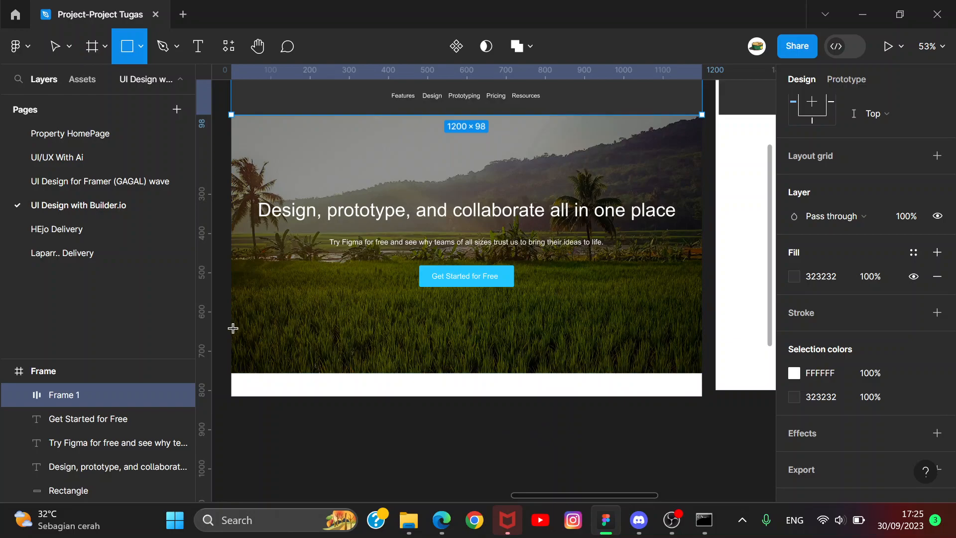
drag(231, 328, 701, 396)
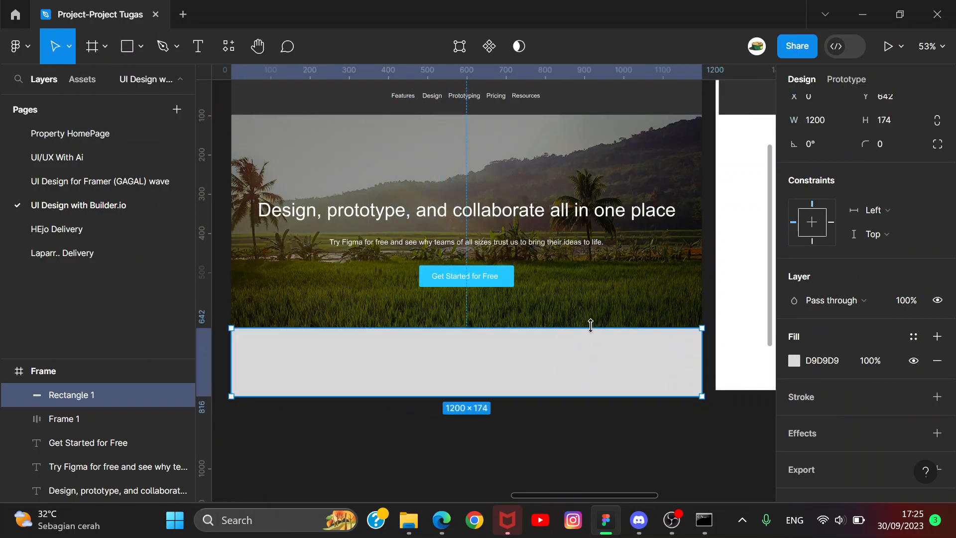
drag(592, 328, 595, 343)
key(i)
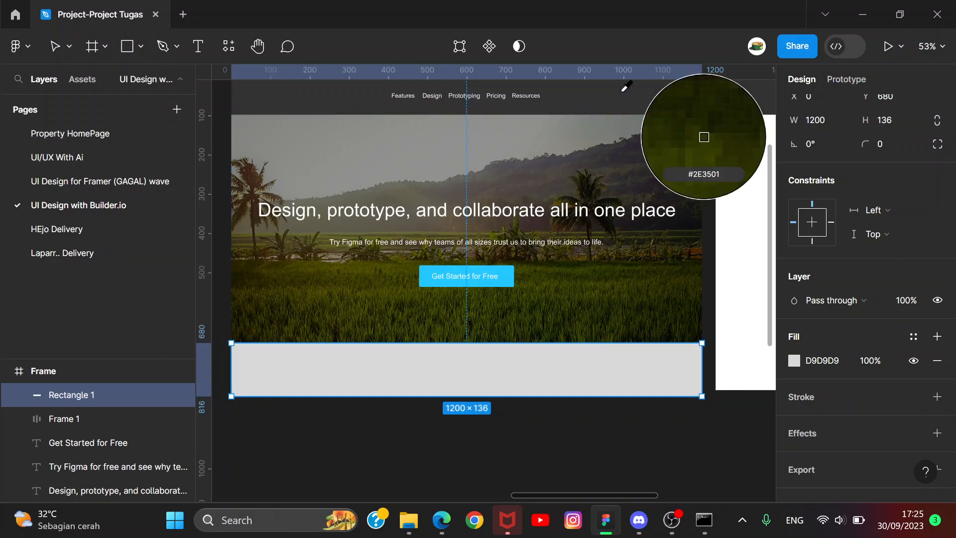
click(702, 136)
click(641, 430)
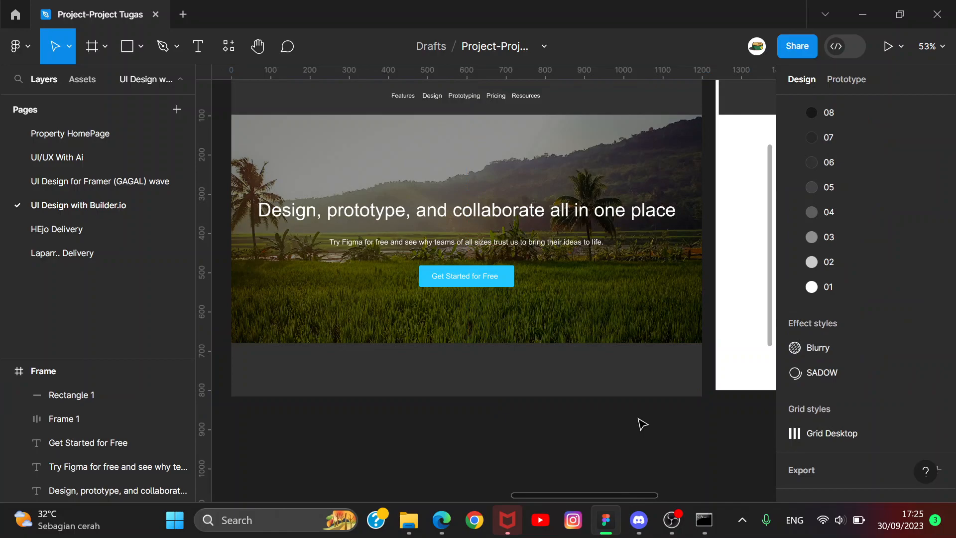
- Delete the leftover navbar frame beside the hero frame
scroll(639, 418, down, 4)
scroll(498, 300, up, 2)
scroll(620, 320, up, 3)
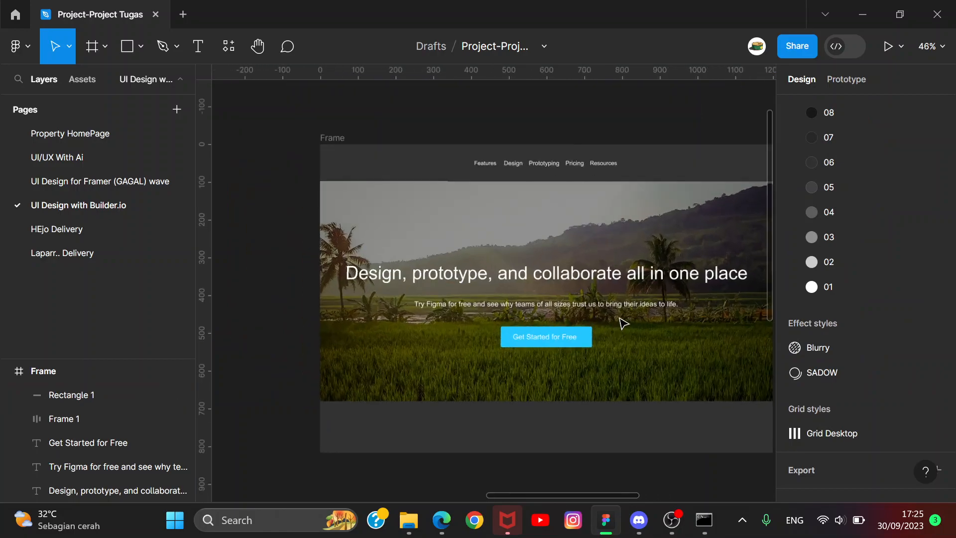
scroll(636, 273, down, 3)
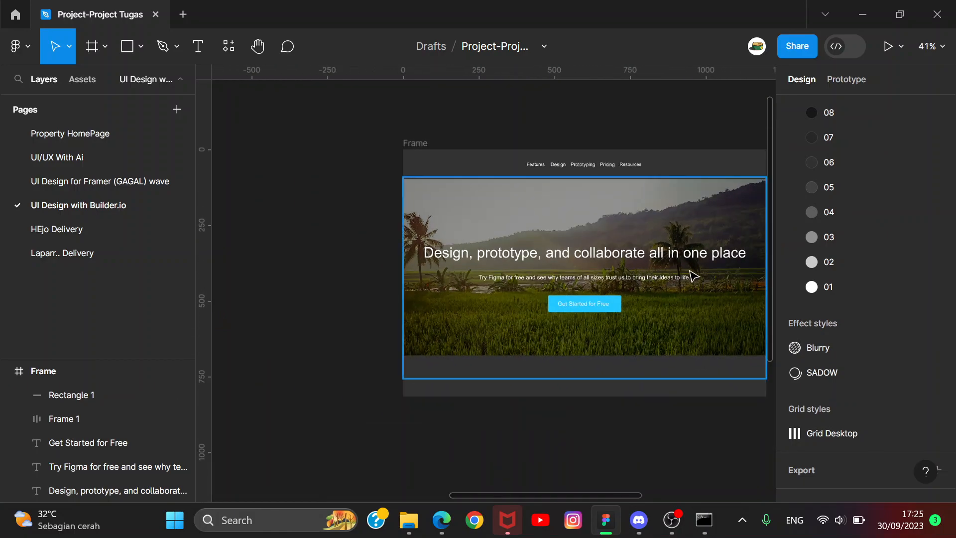
scroll(689, 275, down, 3)
drag(733, 396, 636, 326)
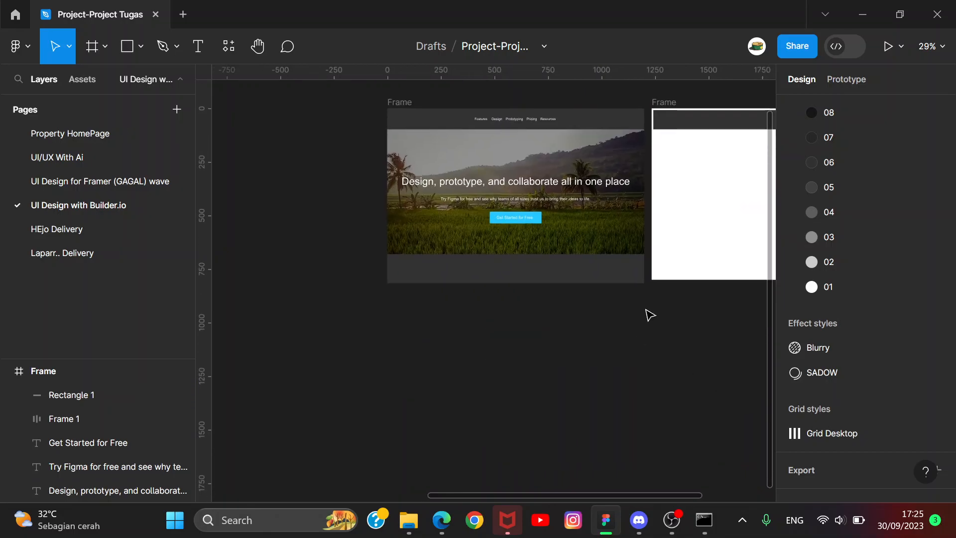
click(678, 105)
key(Delete)
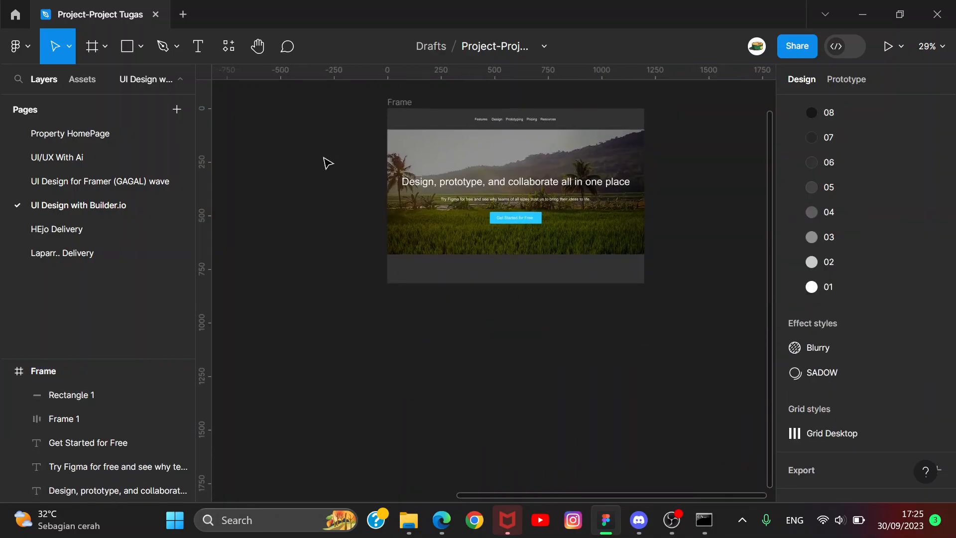
- Replace the hero heading's text with HFS PROTOGRAPHY
scroll(324, 160, down, 2)
scroll(471, 130, up, 3)
scroll(350, 375, up, 5)
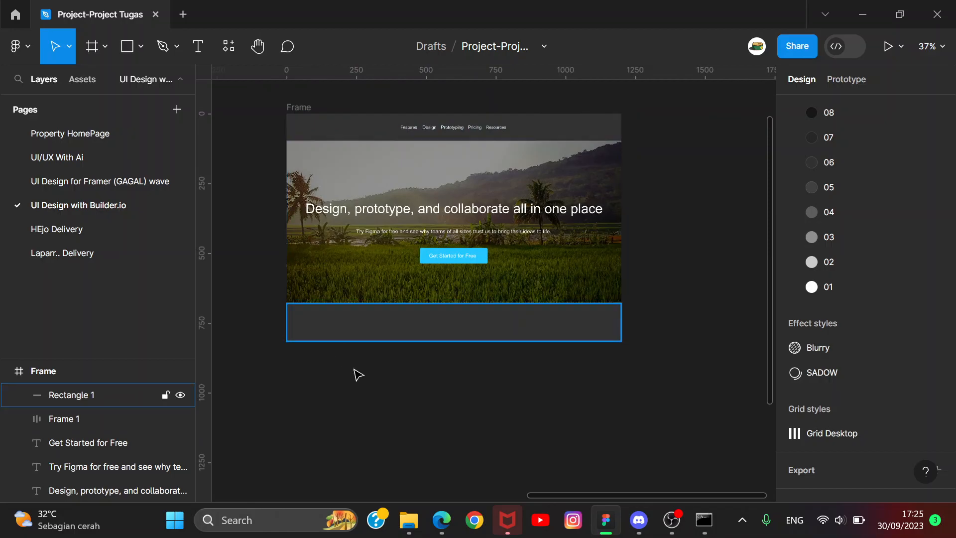
scroll(645, 118, down, 2)
scroll(645, 118, up, 4)
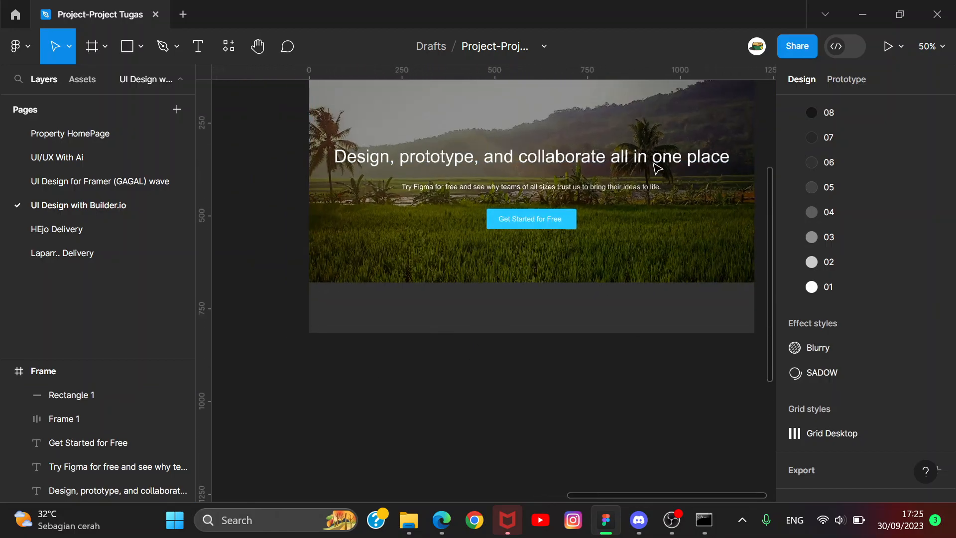
click(582, 293)
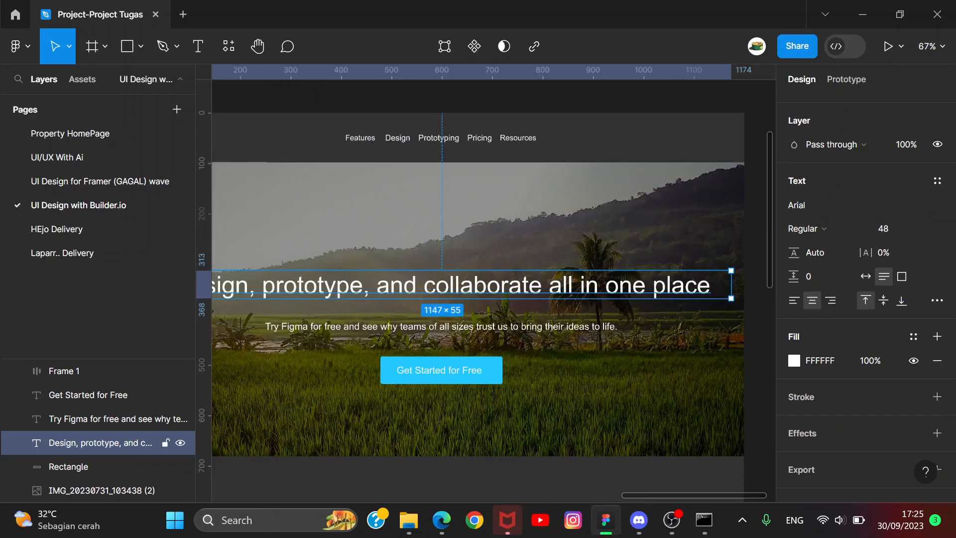
double_click(479, 279)
scroll(479, 278, down, 2)
key(BackSpace)
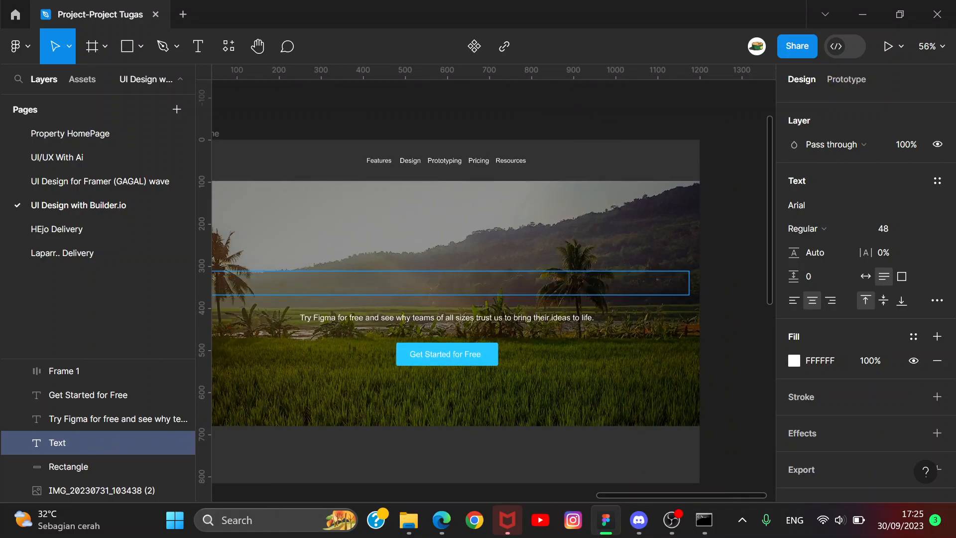
text(P)
key(BackSpace)
text(HFS)
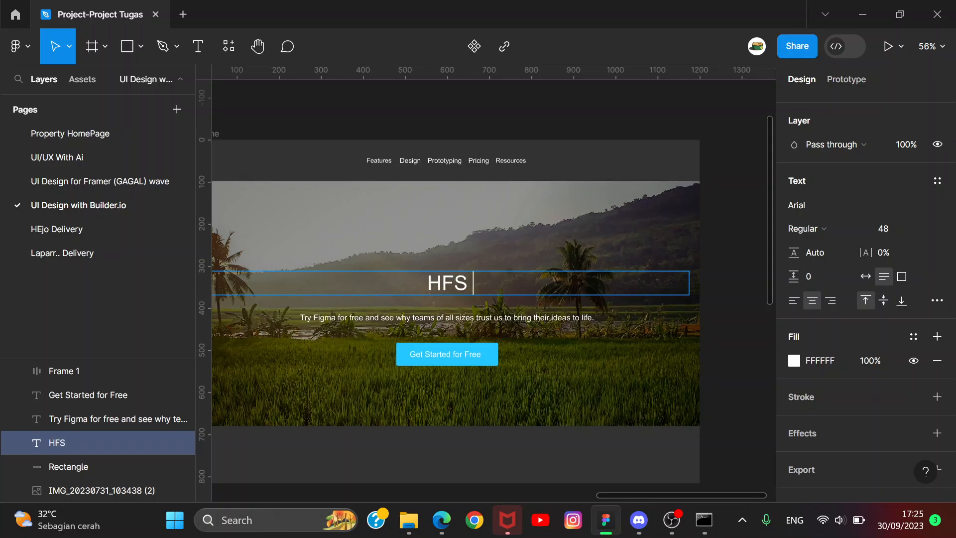
text( PRO)
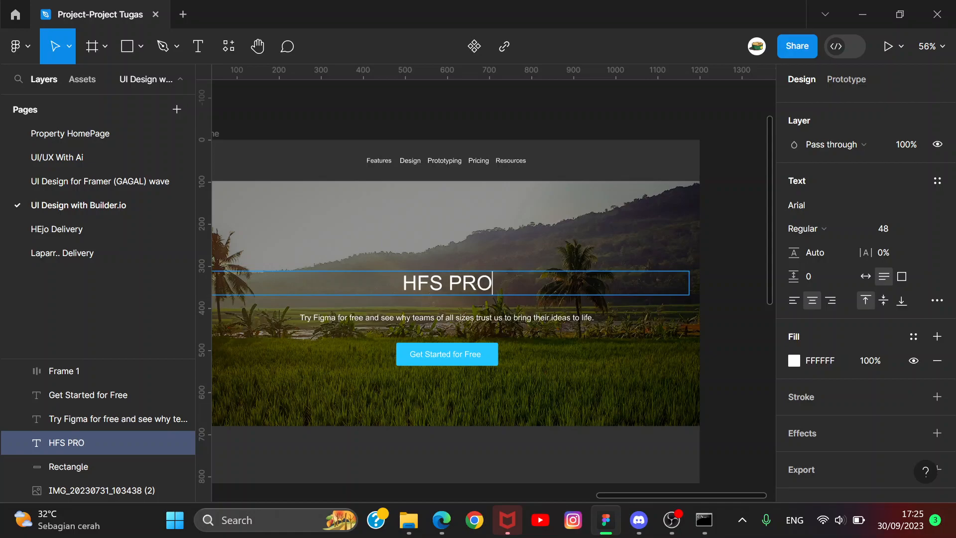
text(TOGT)
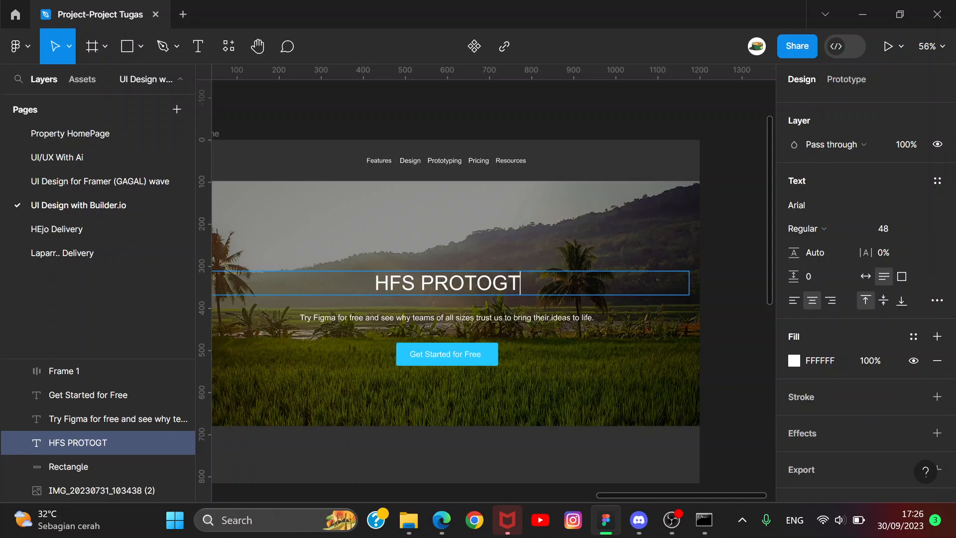
key(BackSpace)
text(RAPHY)
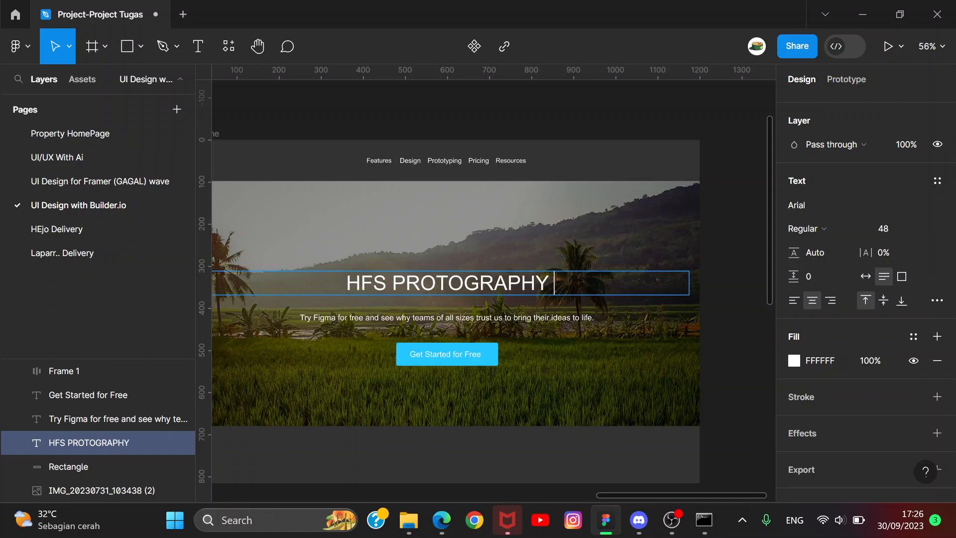
- Add GALLERY as a second line of the hero heading and finish editing the text
key(Return)
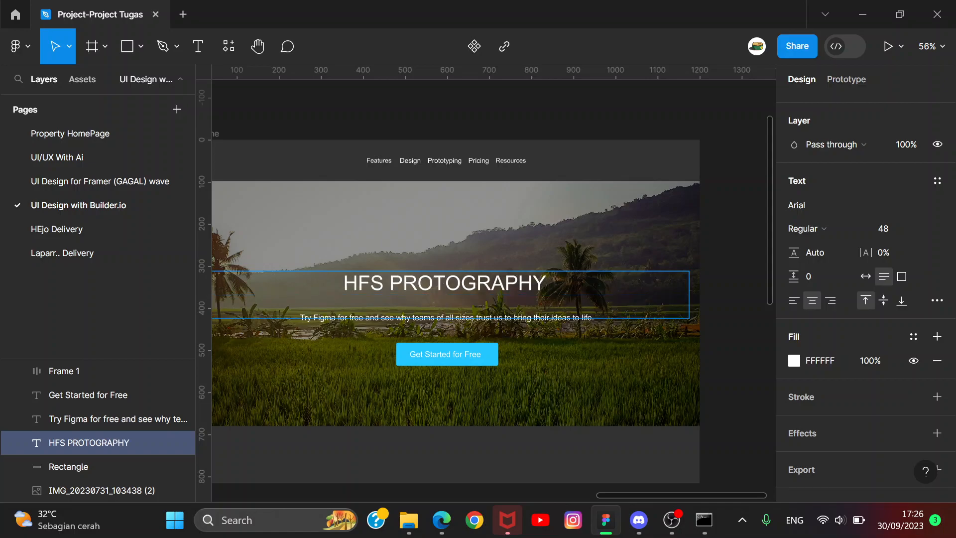
key(BackSpace)
key(BackSpace)
key(Return)
text(GS)
key(BackSpace)
text(ALLERY)
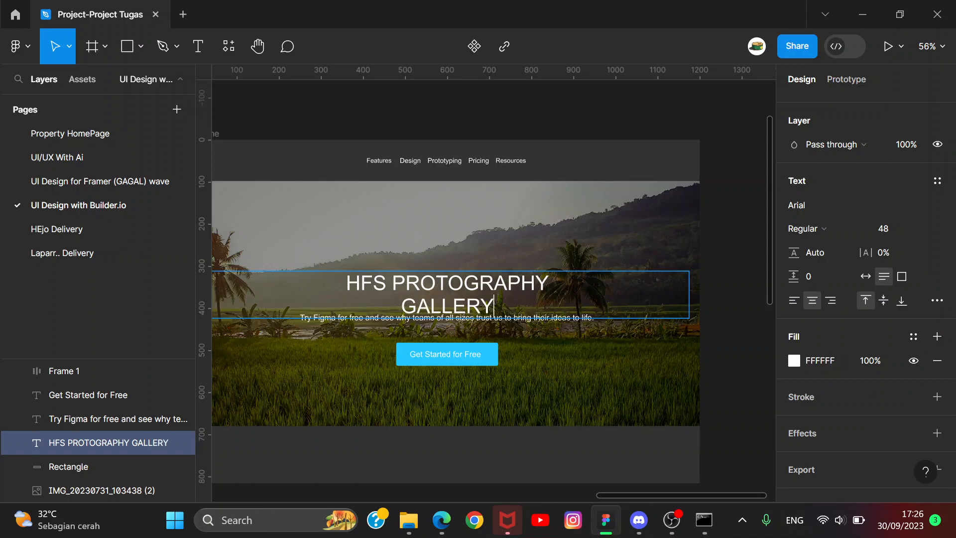
key(Escape)
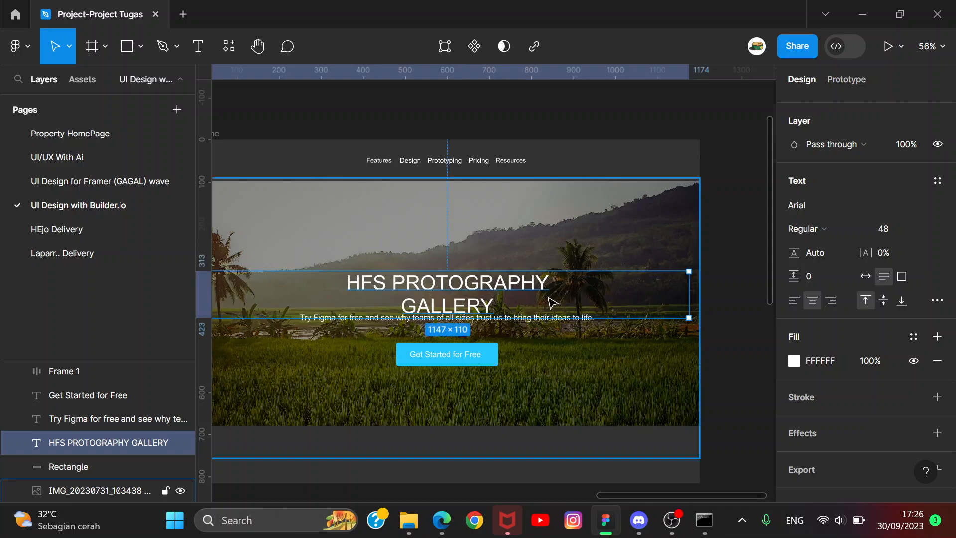
- Move the two-line heading up above the subtitle and narrow its text box to about 501 × 110
drag(533, 284, 532, 279)
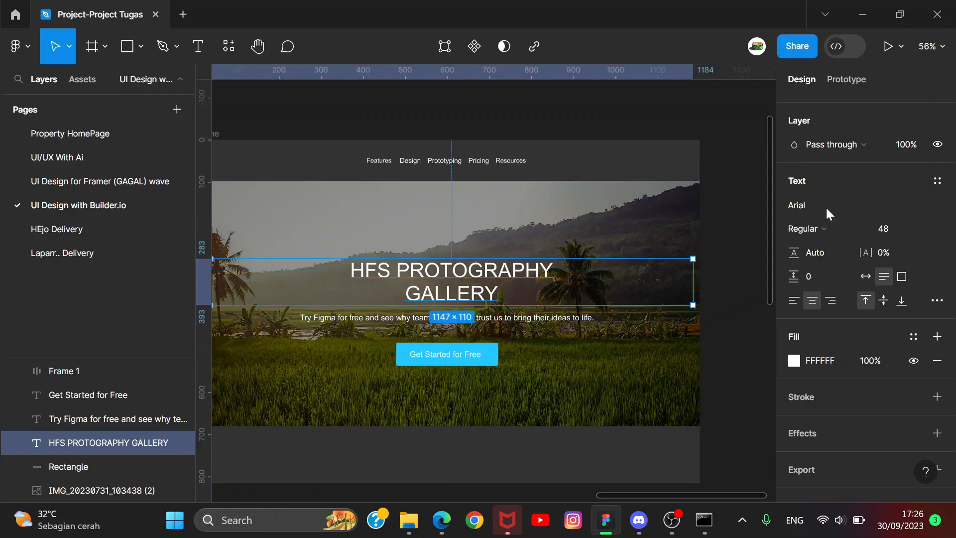
scroll(887, 143, up, 4)
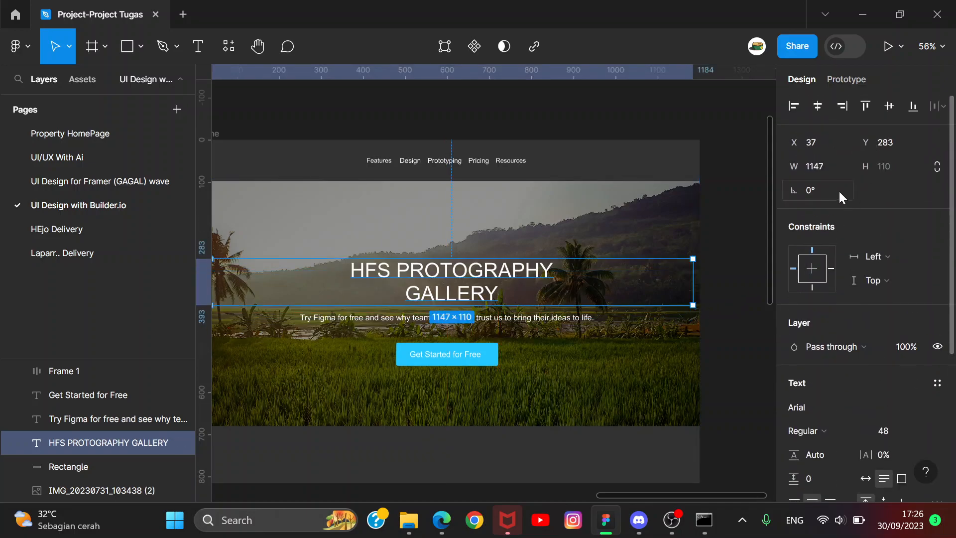
scroll(838, 194, down, 5)
drag(691, 291, 565, 246)
drag(467, 229, 613, 231)
drag(672, 283, 570, 295)
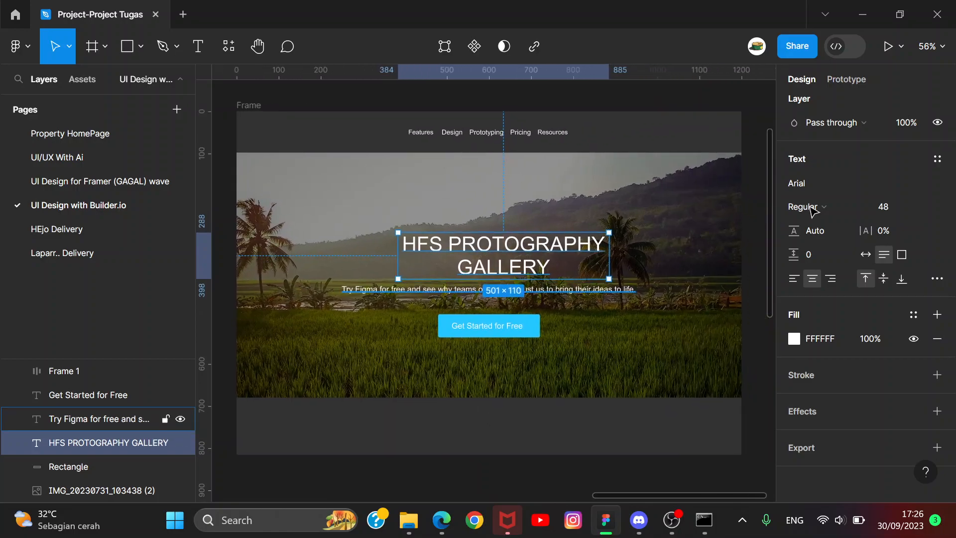
click(842, 183)
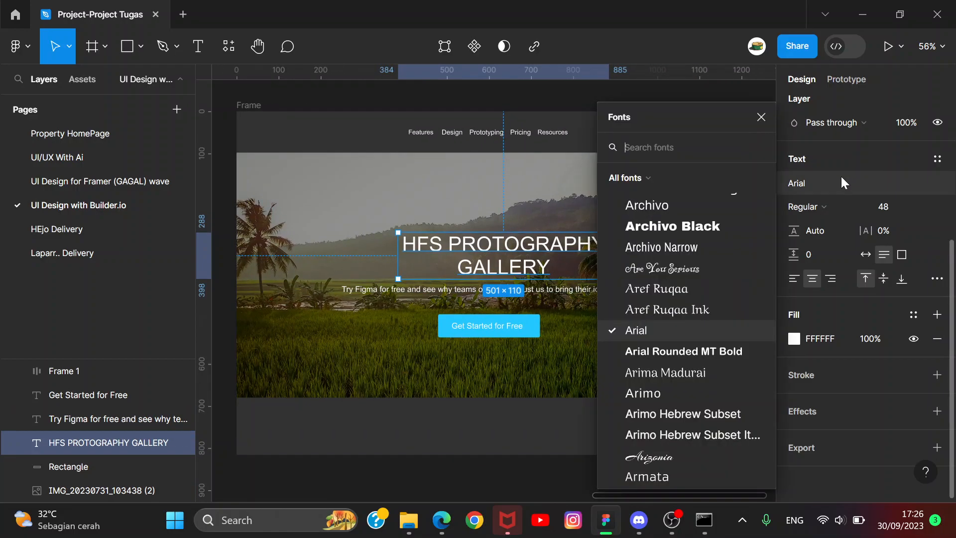
text(me)
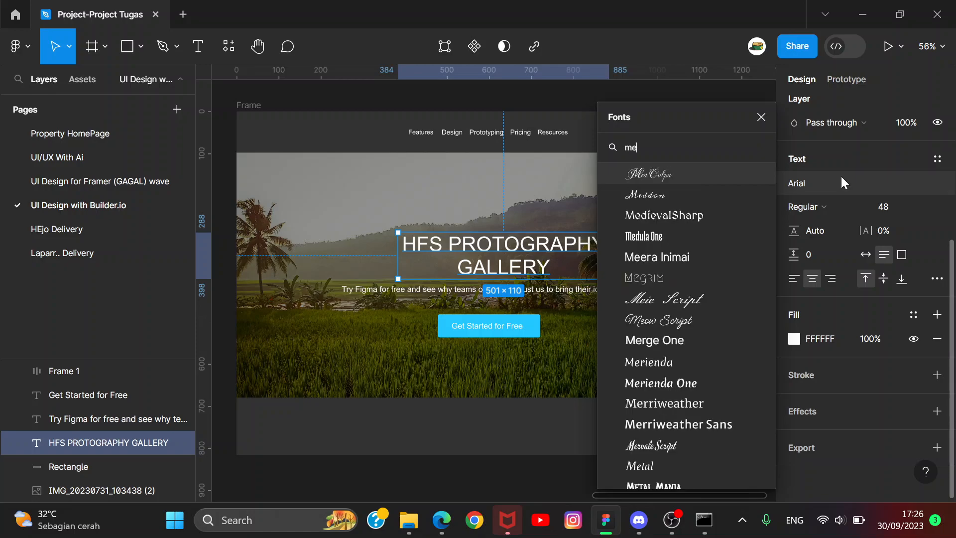
text(r)
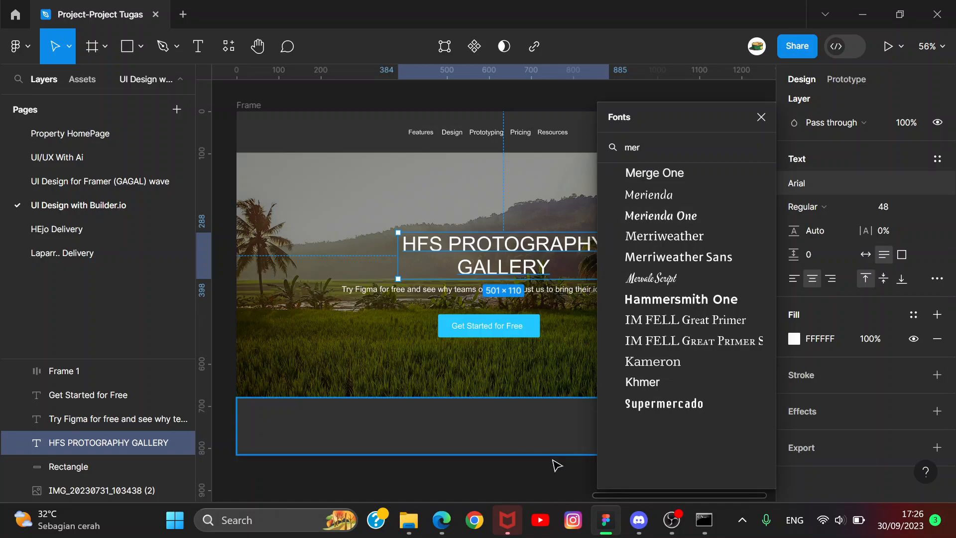
click(465, 484)
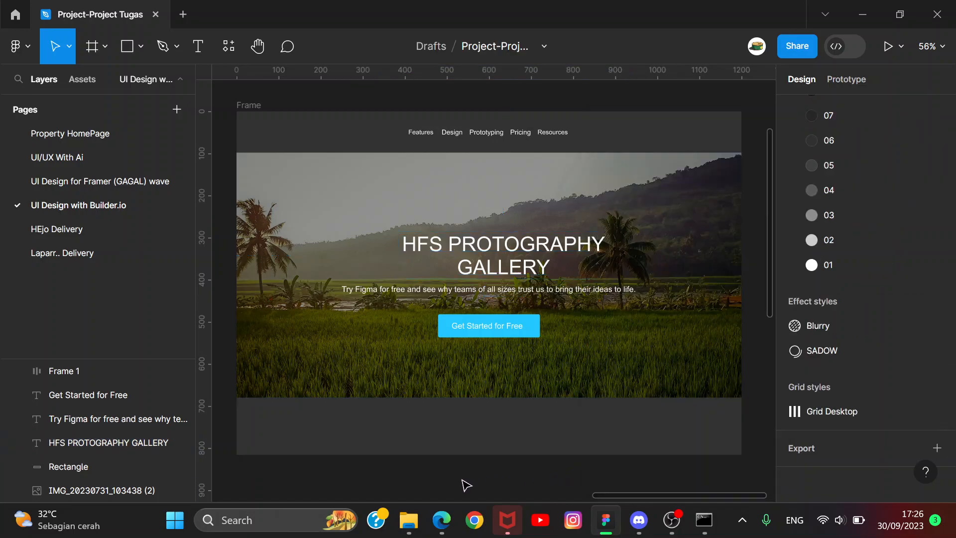
- Switch to File Explorer and open the folder Pictures > BACKUPHFSDATA1 > HFS DATA > FONT
mouse_move(408, 521)
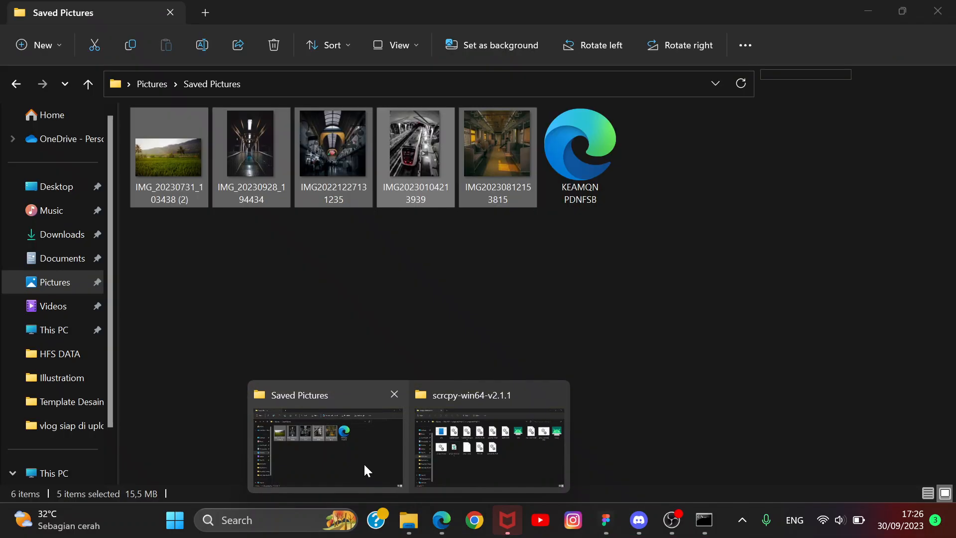
click(363, 462)
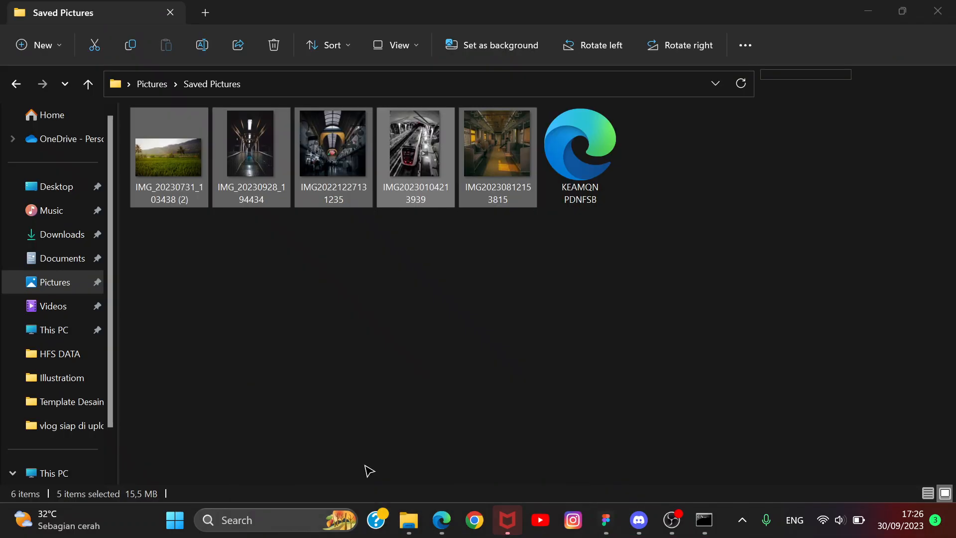
click(56, 353)
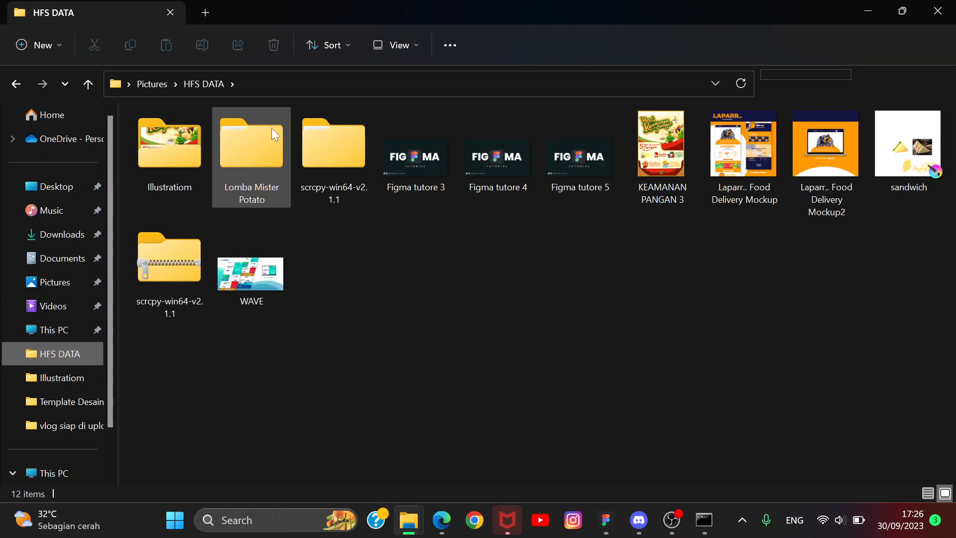
click(64, 336)
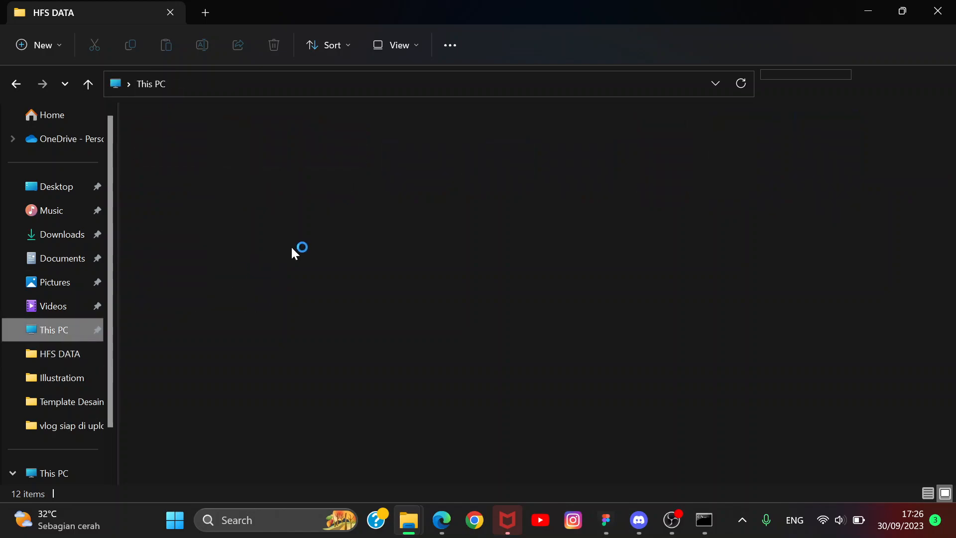
click(54, 280)
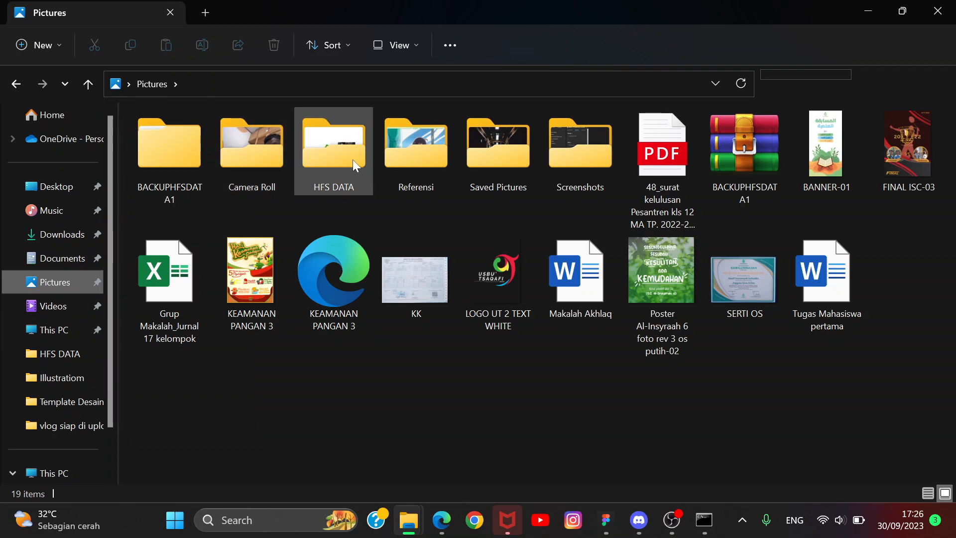
click(195, 149)
double_click(195, 150)
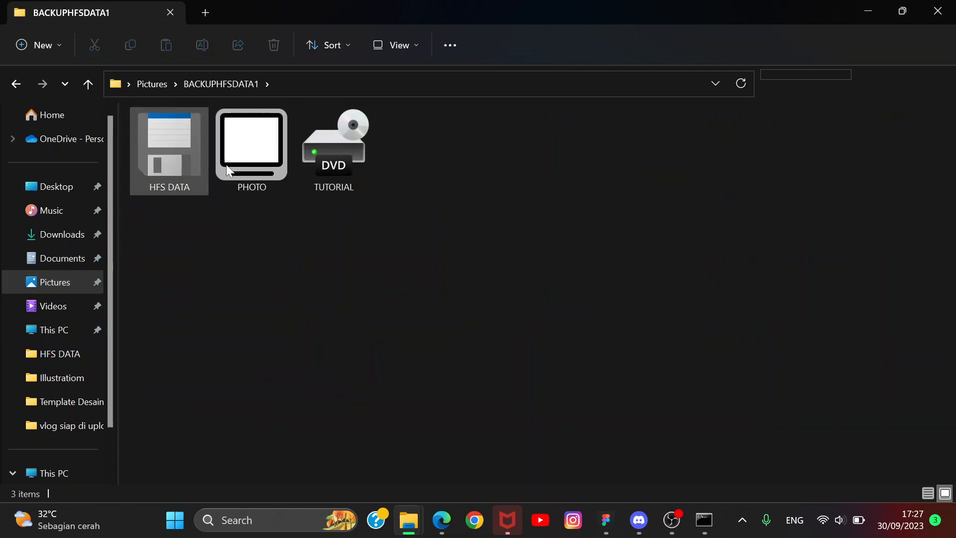
double_click(174, 162)
double_click(350, 168)
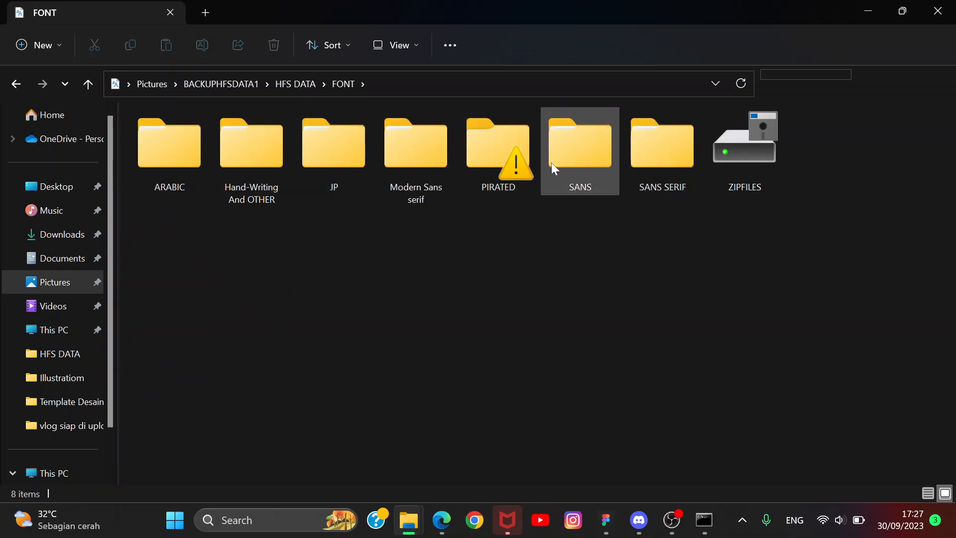
- Open the SilkFlowerDemo font folder inside Modern Sans serif > silkflowerdemo
double_click(393, 152)
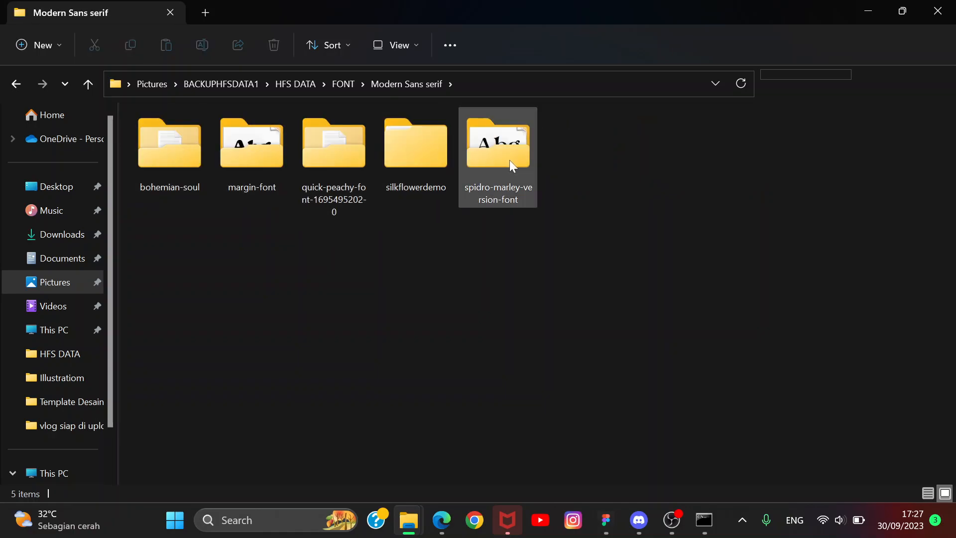
click(420, 154)
double_click(419, 155)
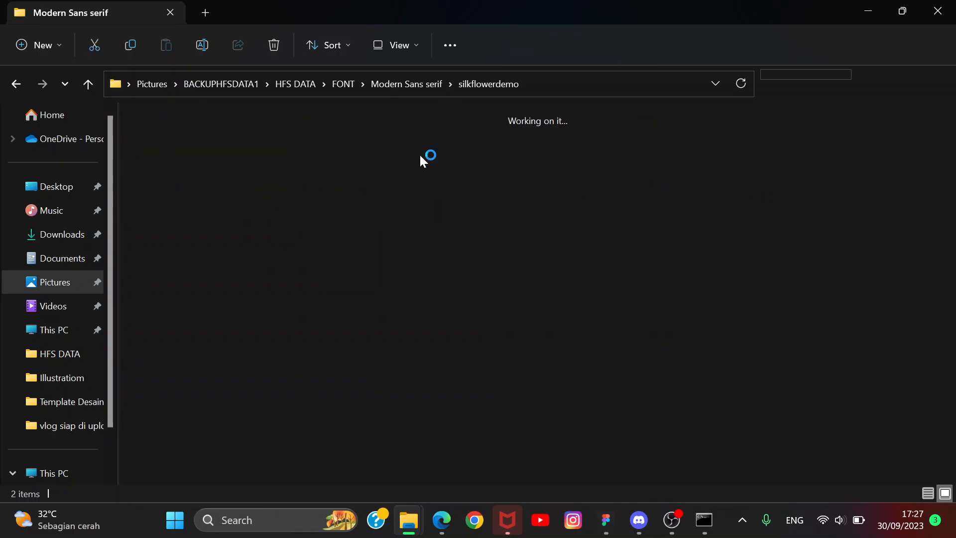
double_click(243, 151)
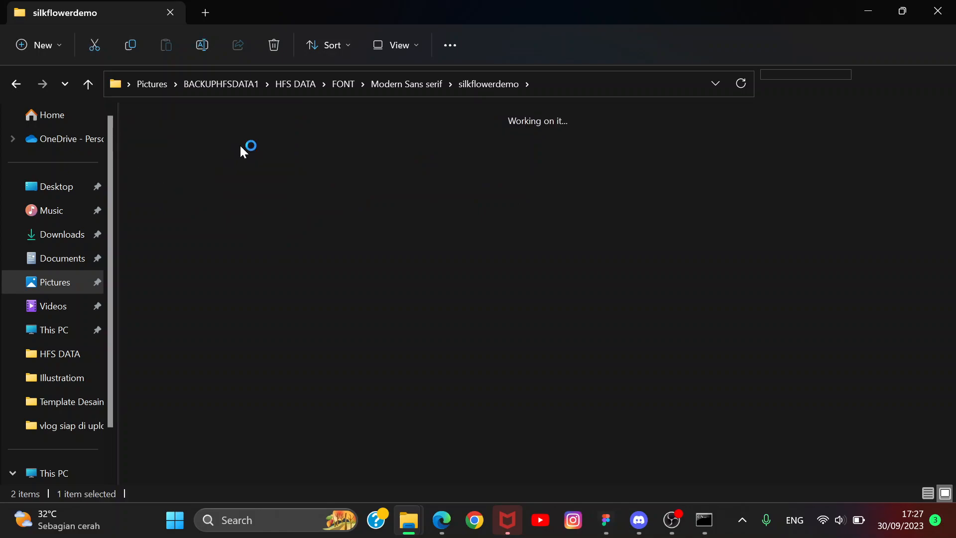
- Install the Silk Flower font, replacing the already installed copy, and go back to the Modern Sans serif folder
click(341, 162)
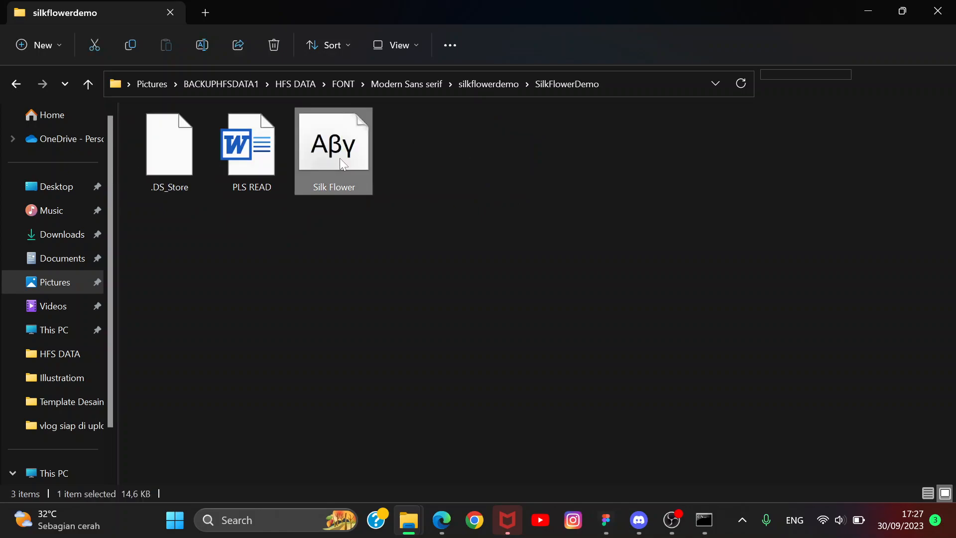
right_click(341, 164)
click(427, 263)
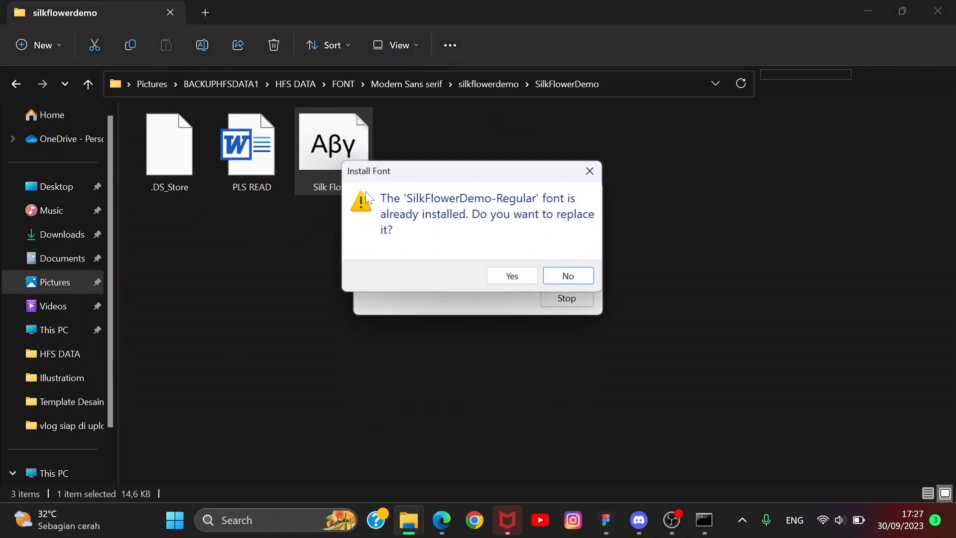
click(512, 276)
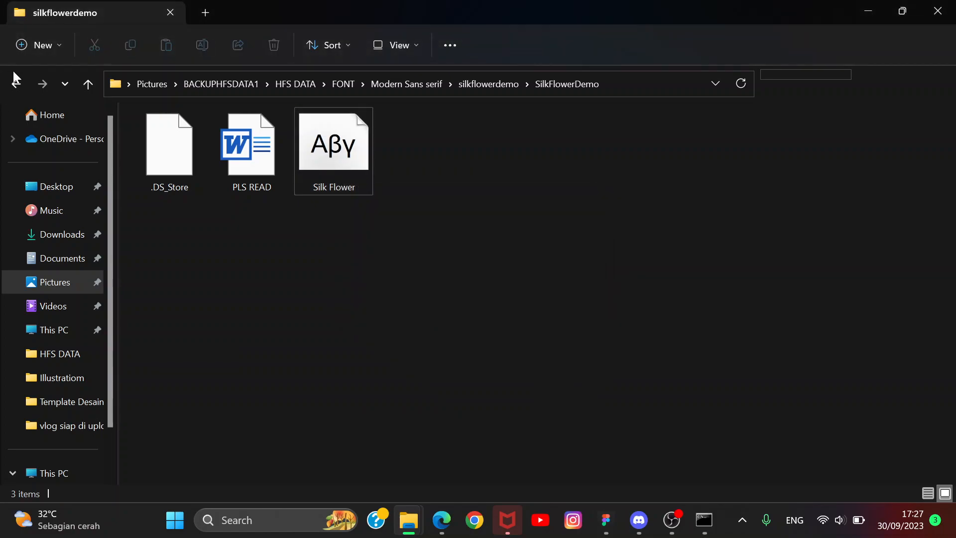
click(16, 84)
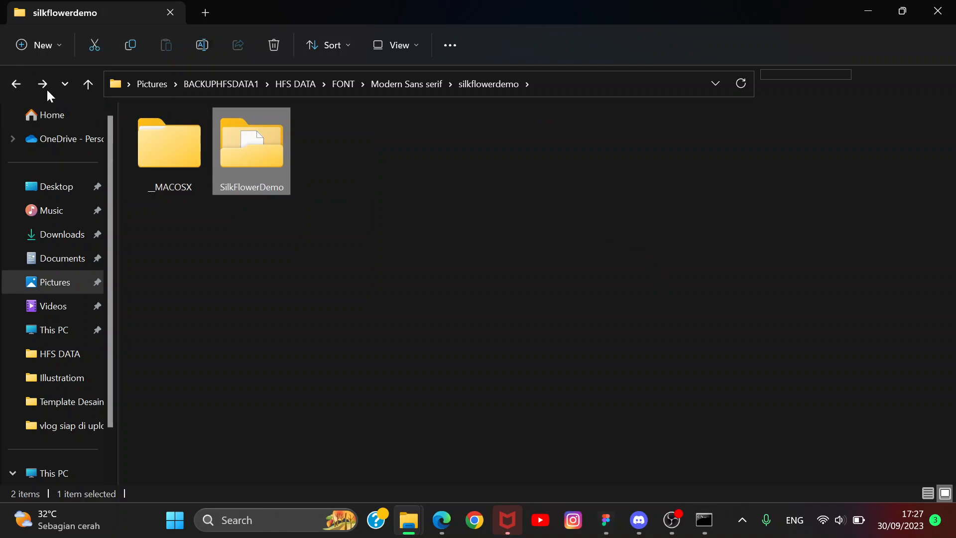
click(14, 82)
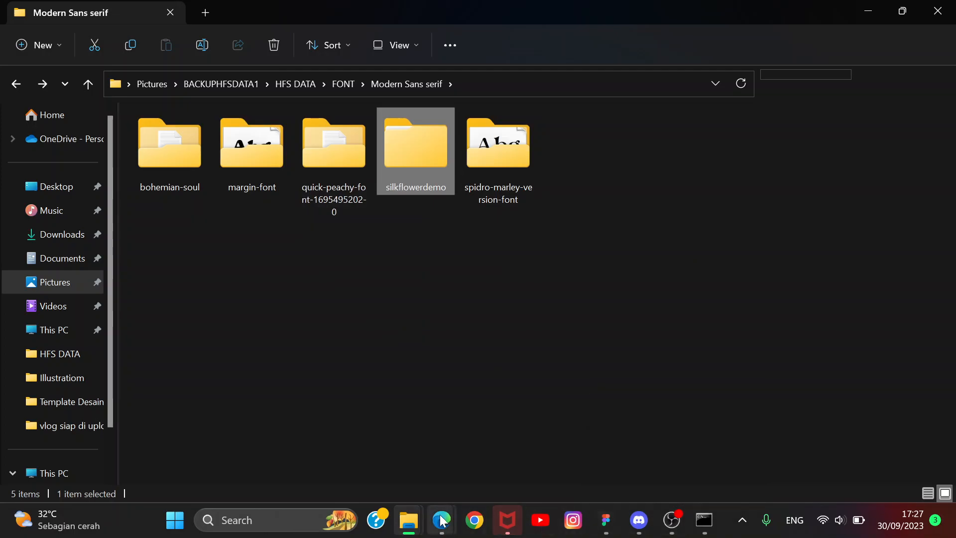
- Switch back to Figma and set the font of the "HFS PROTOGRAPHY GALLERY" heading to Silk Flower Demo
click(605, 518)
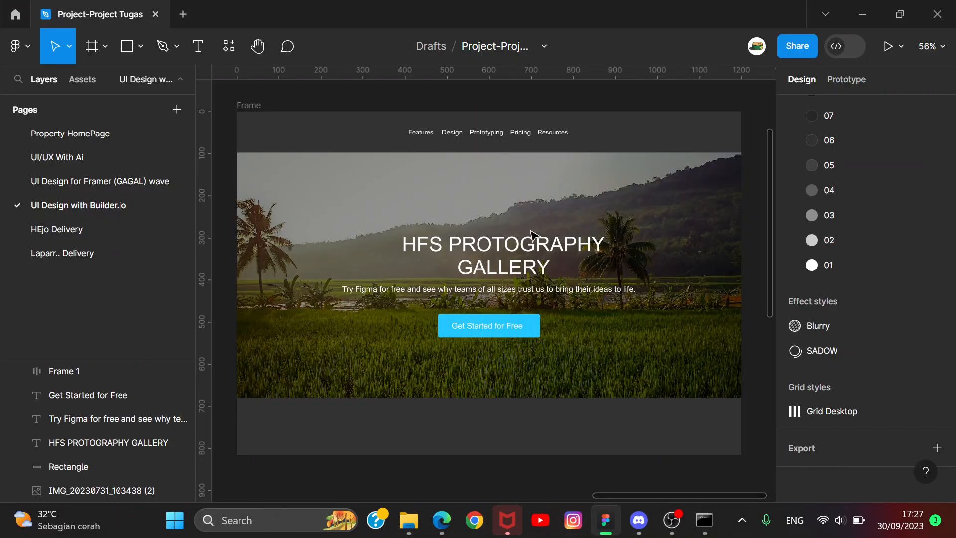
click(583, 246)
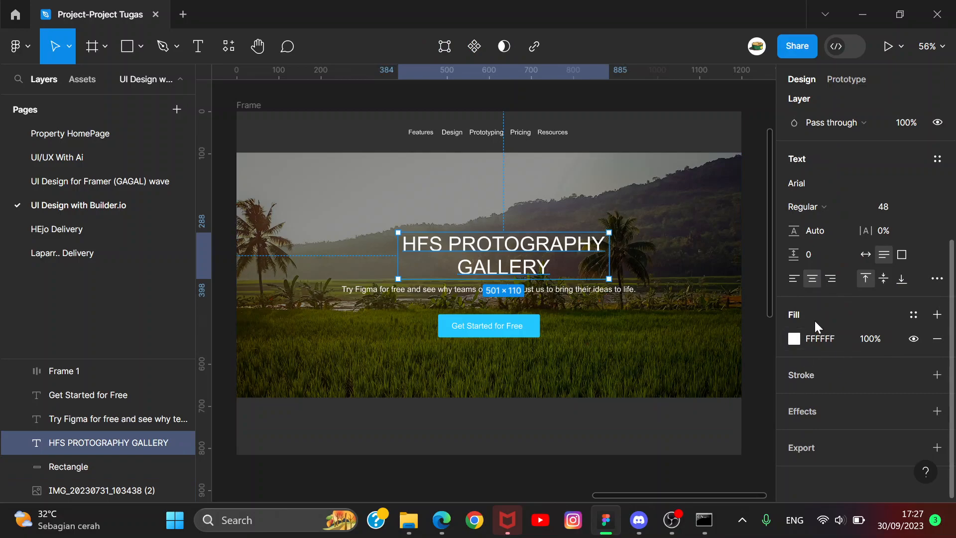
click(797, 184)
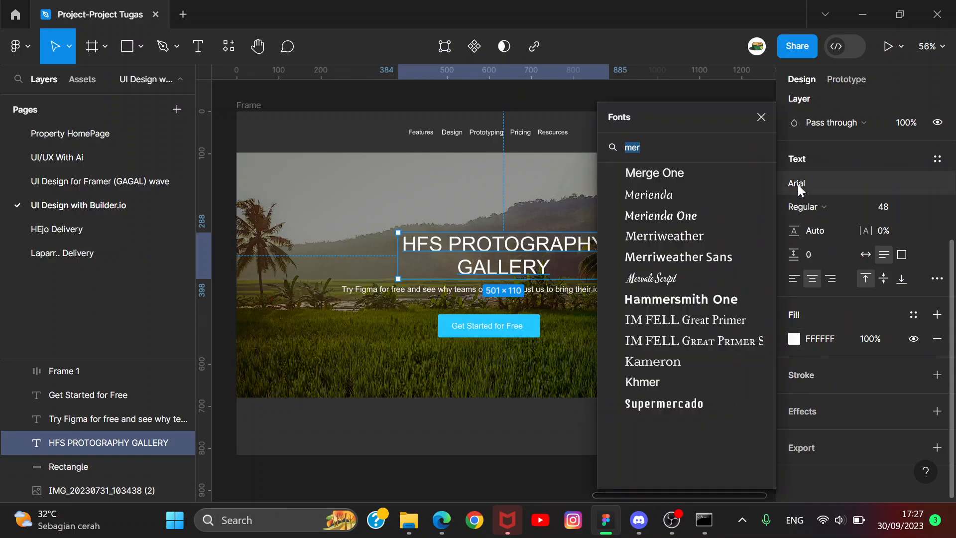
key(BackSpace)
text(sil)
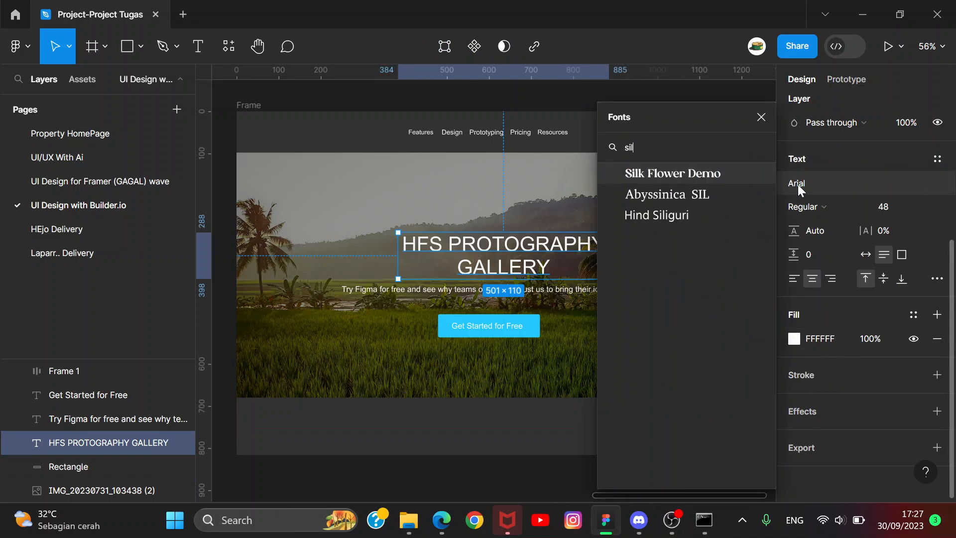
click(715, 174)
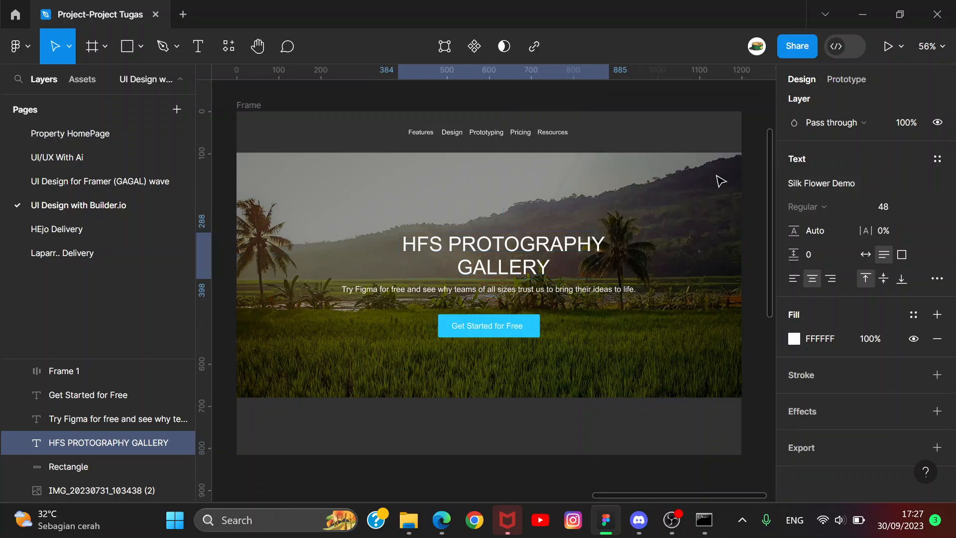
- Shift the heading left to about X 343 so it sits centred over the button, undoing any unwanted change to its box
drag(549, 258, 533, 257)
mouse_move(591, 232)
mouse_down()
mouse_move(685, 211)
mouse_move(591, 222)
mouse_up()
key(ctrl+z)
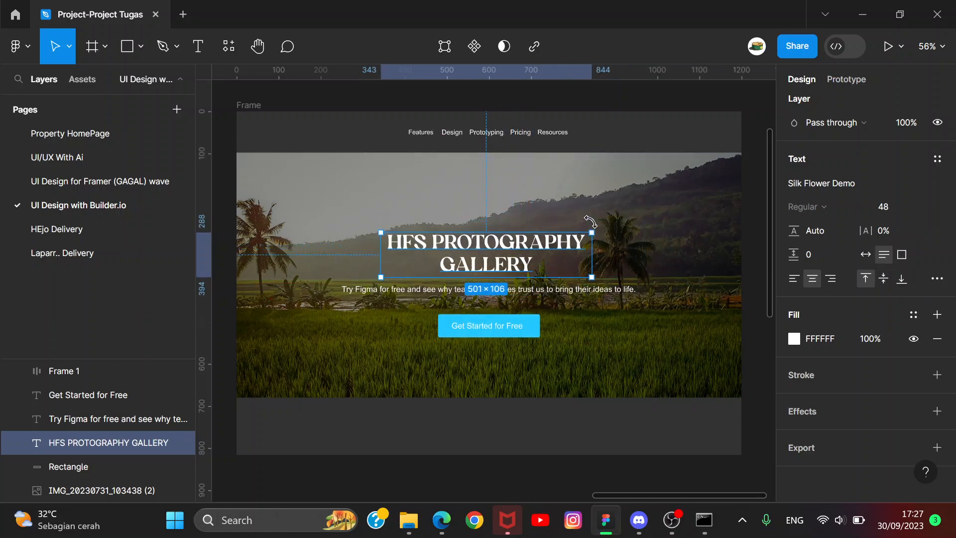
click(766, 406)
scroll(766, 406, down, 2)
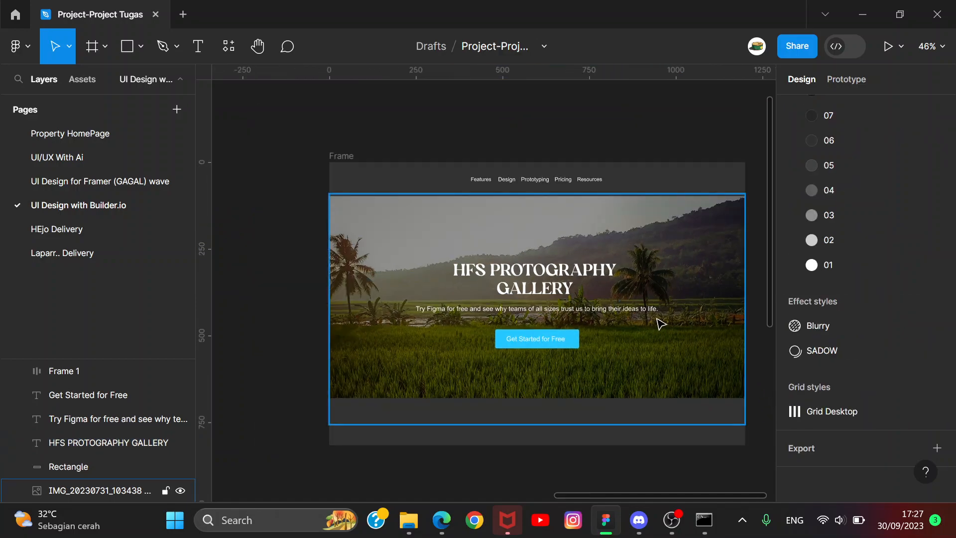
- Replace the subtitle under the heading with "Just take a look" and narrow its text box to about 159 × 22
scroll(658, 323, up, 4)
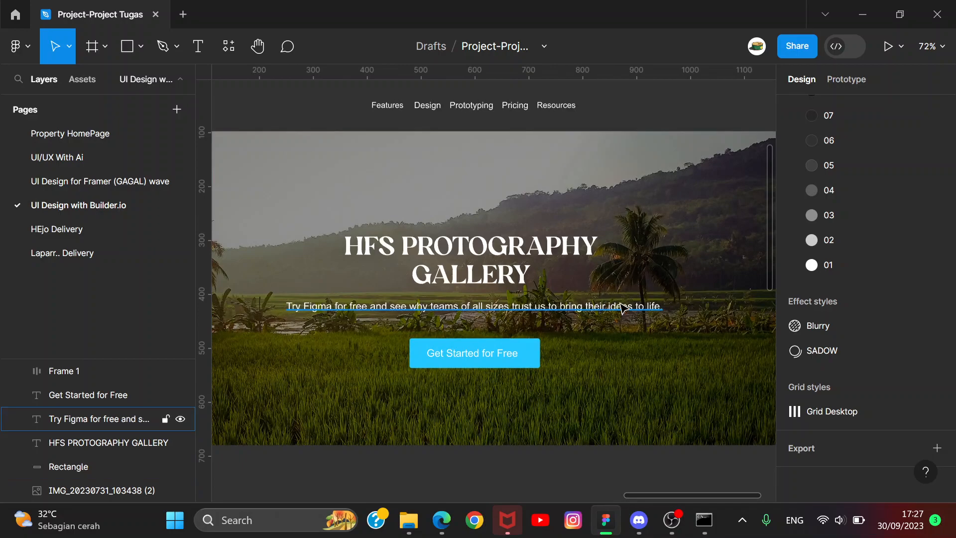
click(622, 309)
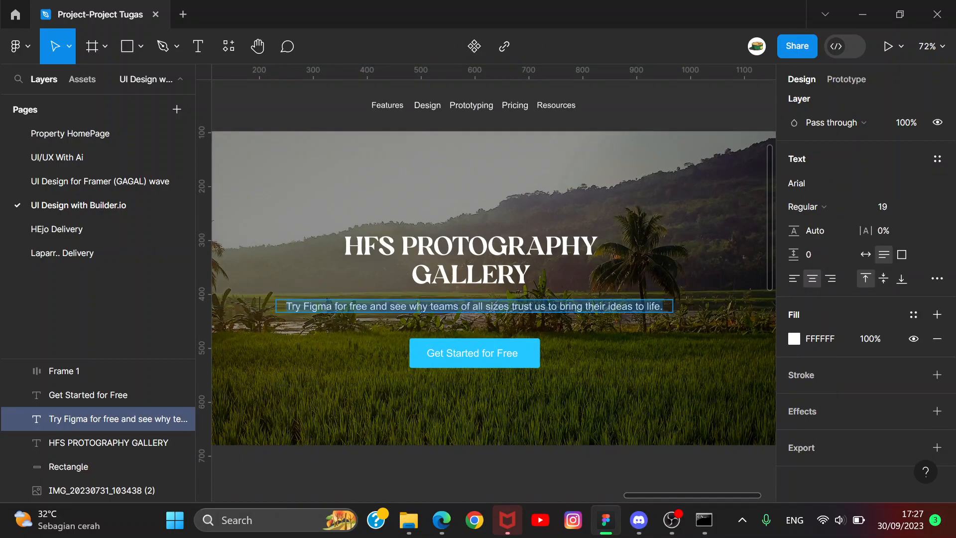
key(BackSpace)
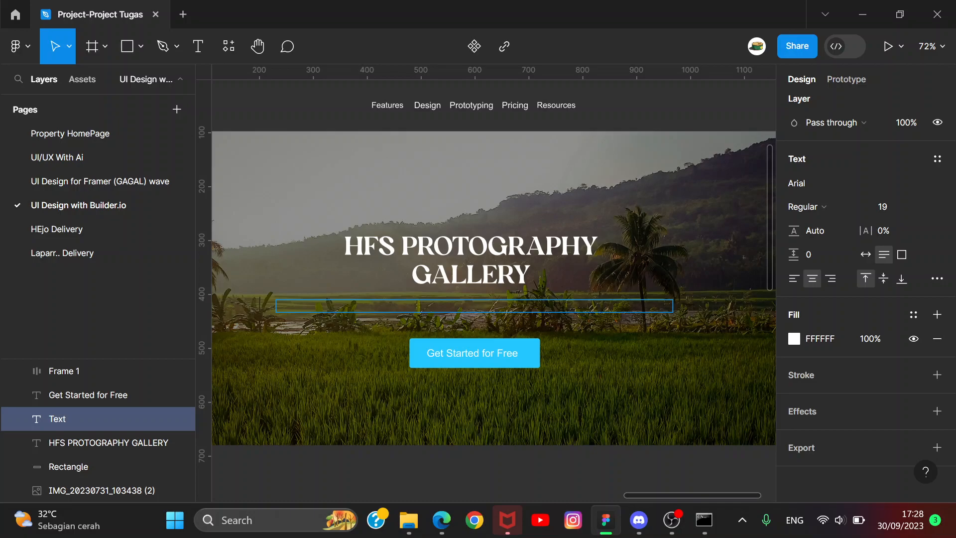
text(Just take a loo)
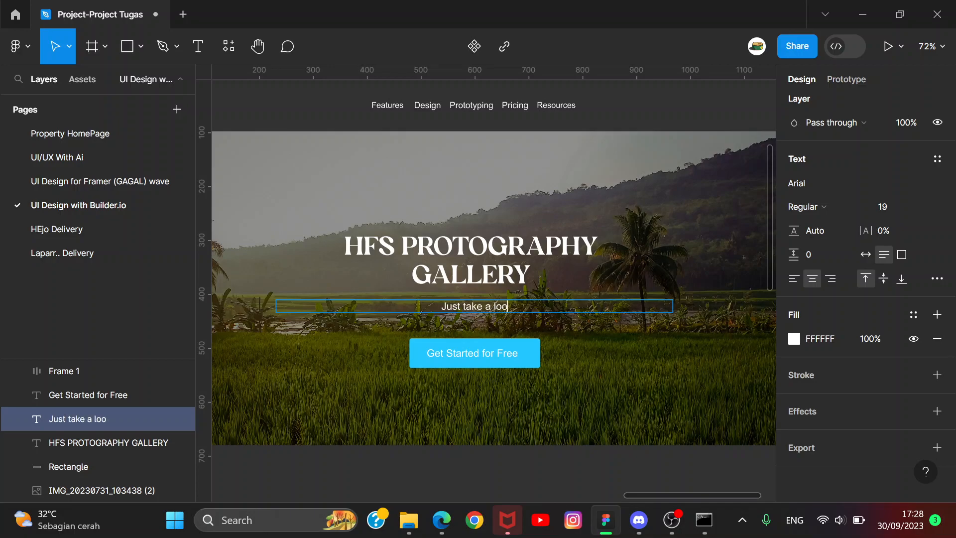
text(k)
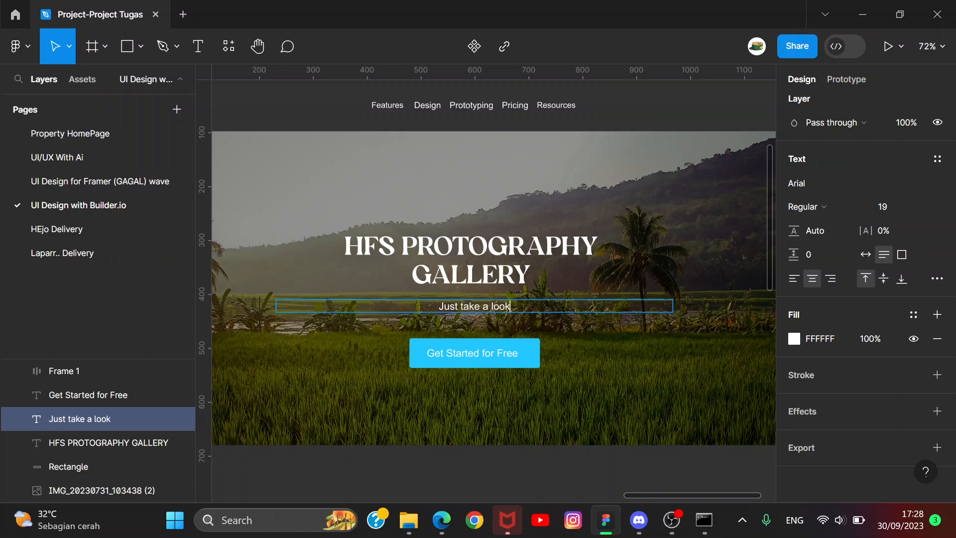
key(Escape)
drag(600, 296, 508, 309)
- Set the heading's font size to 64, widen its box to about 655 × 140 for two lines, and move it above the subtitle
click(514, 258)
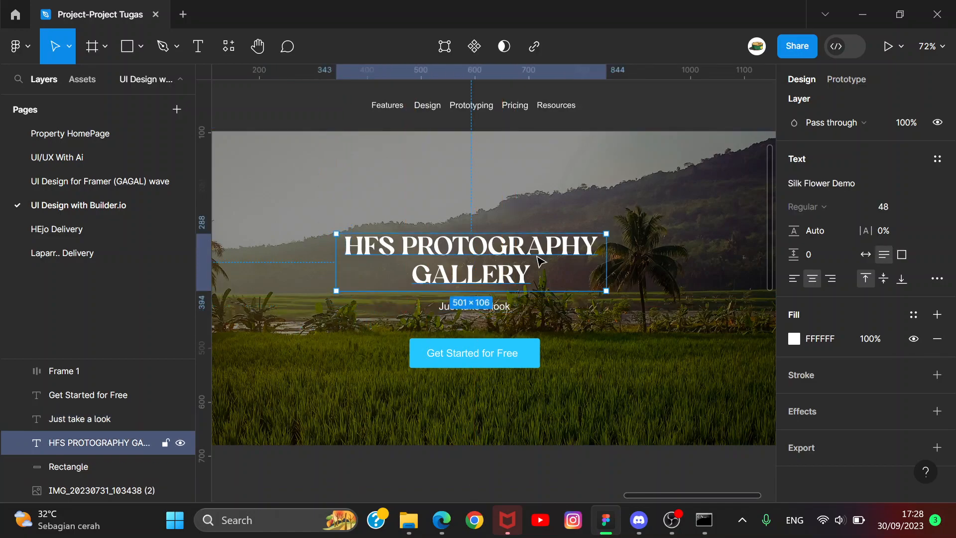
click(922, 207)
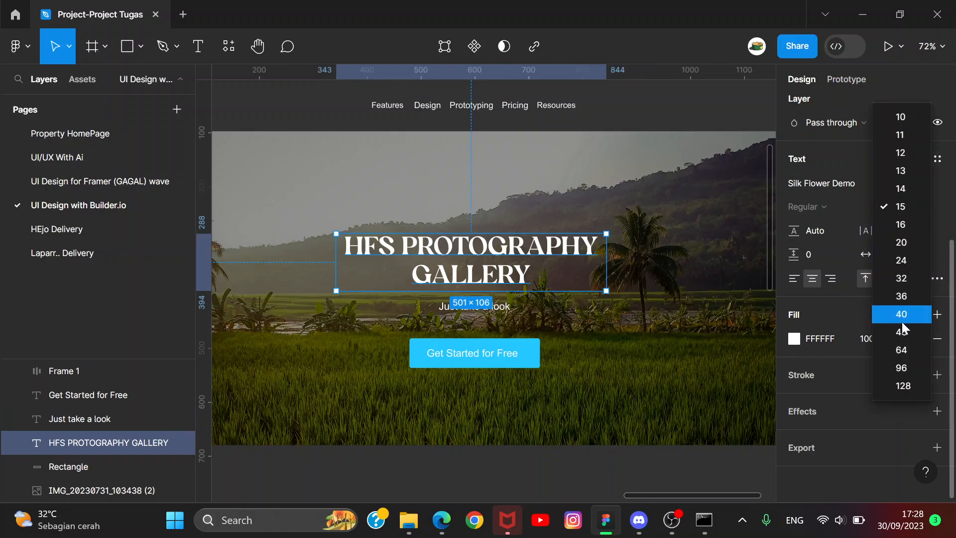
click(901, 350)
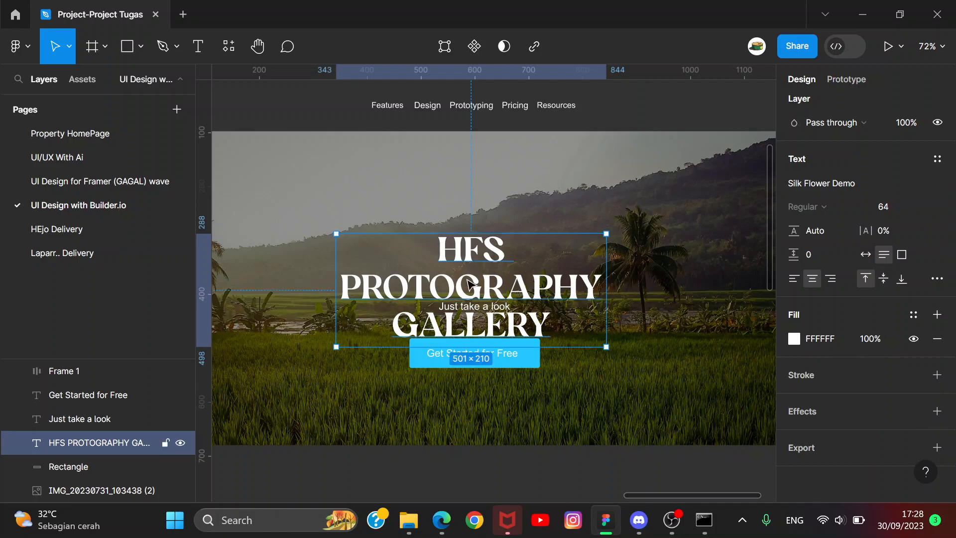
drag(638, 300, 689, 299)
drag(547, 266, 531, 252)
scroll(530, 258, down, 5)
scroll(526, 253, up, 2)
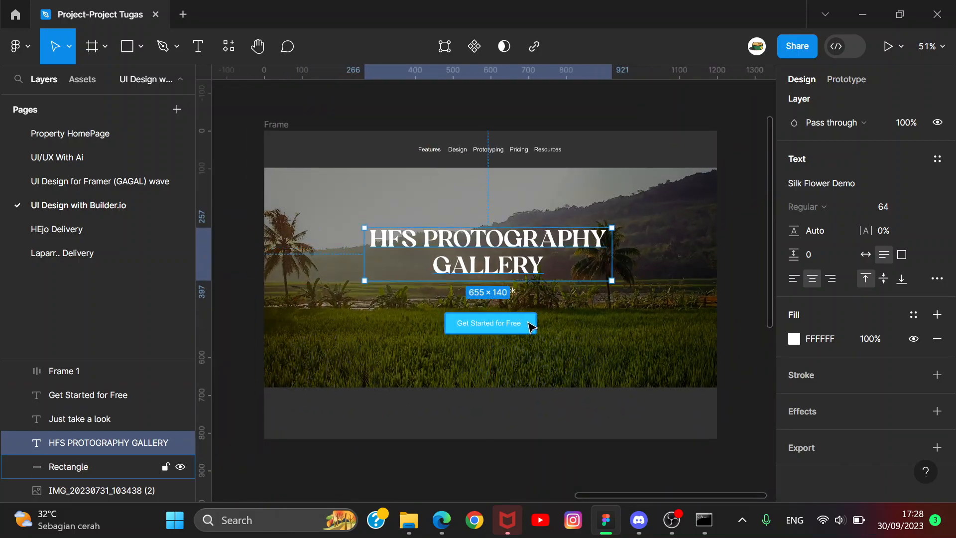
- Set the "Just take a look" subtitle's font size to 24 and fit it on one line in a box about 212 × 22
scroll(530, 326, up, 5)
click(530, 326)
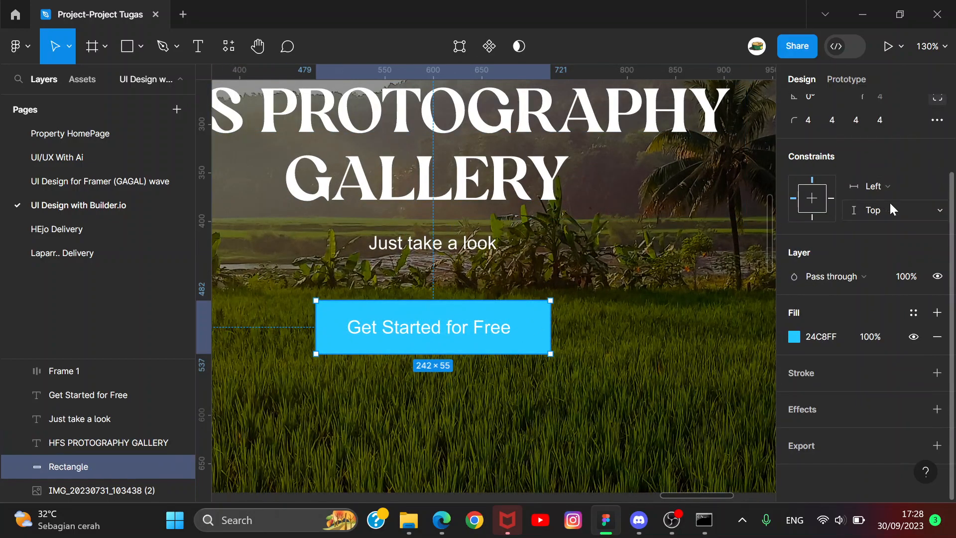
scroll(889, 201, up, 2)
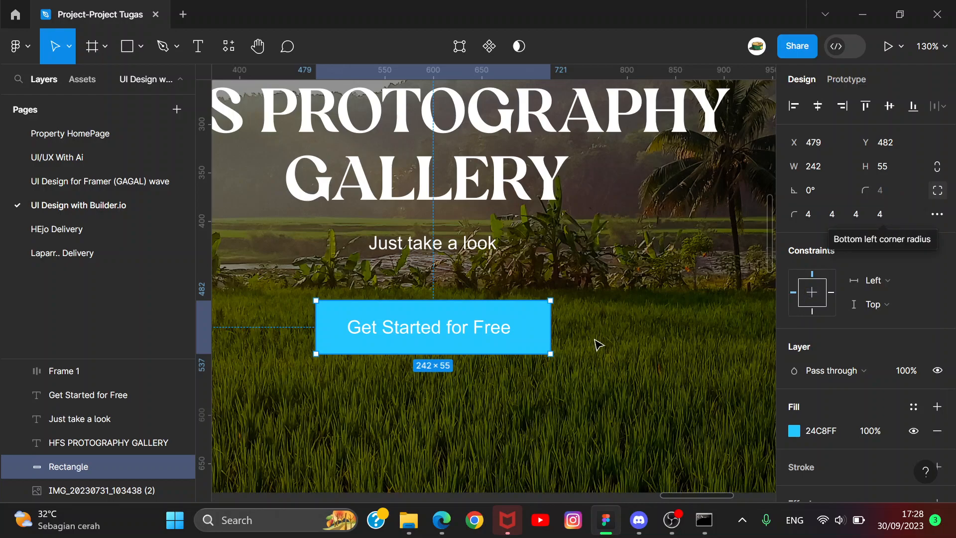
click(486, 244)
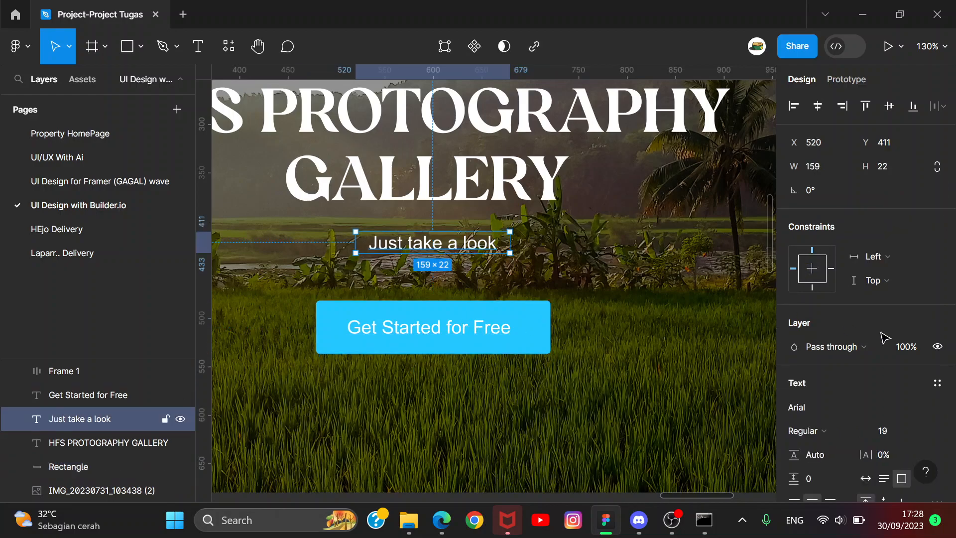
click(921, 431)
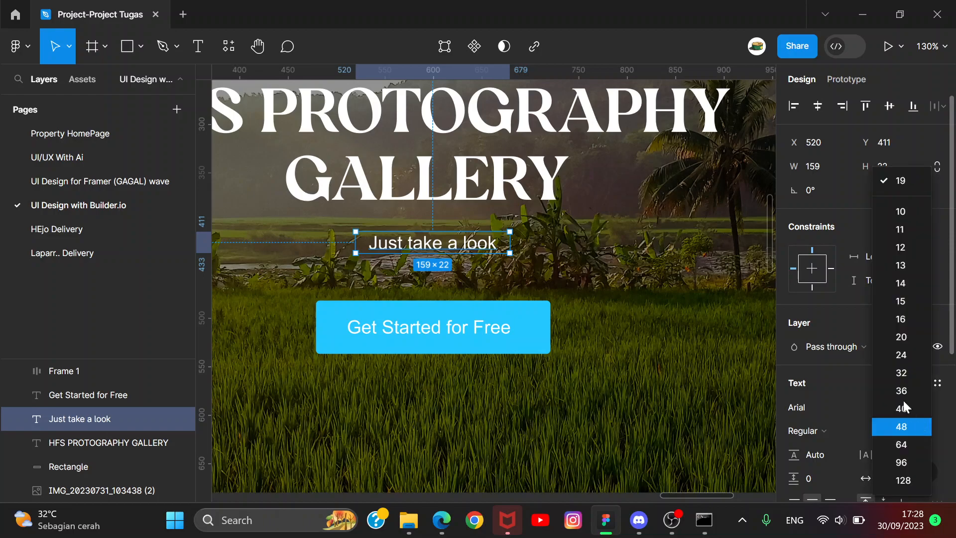
click(909, 357)
scroll(362, 228, down, 1)
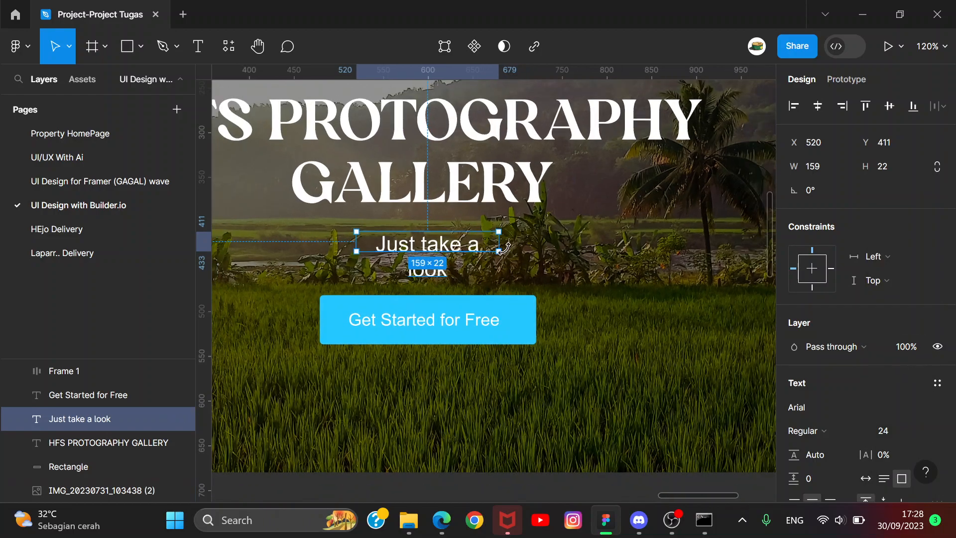
drag(502, 244, 491, 262)
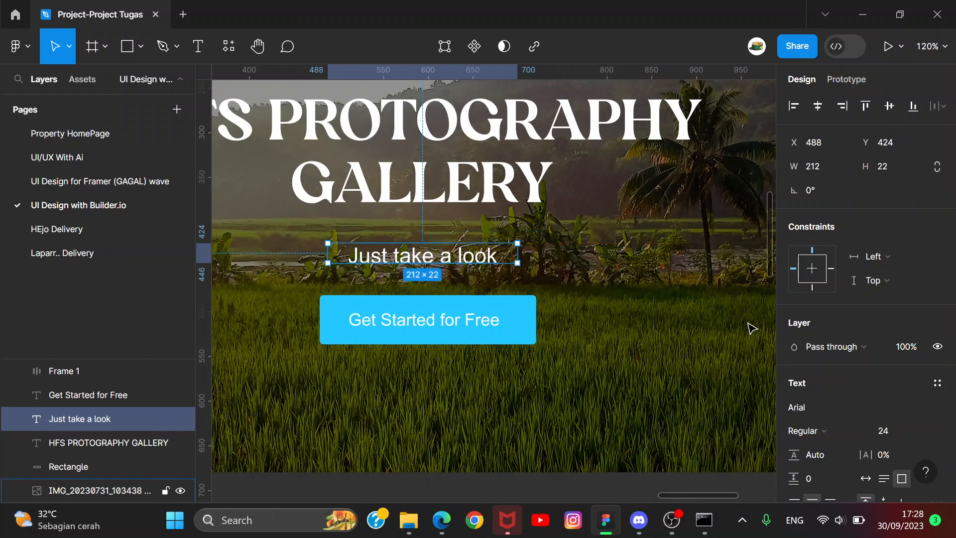
- Set the subtitle's font to Merriweather with the Regular weight
click(824, 405)
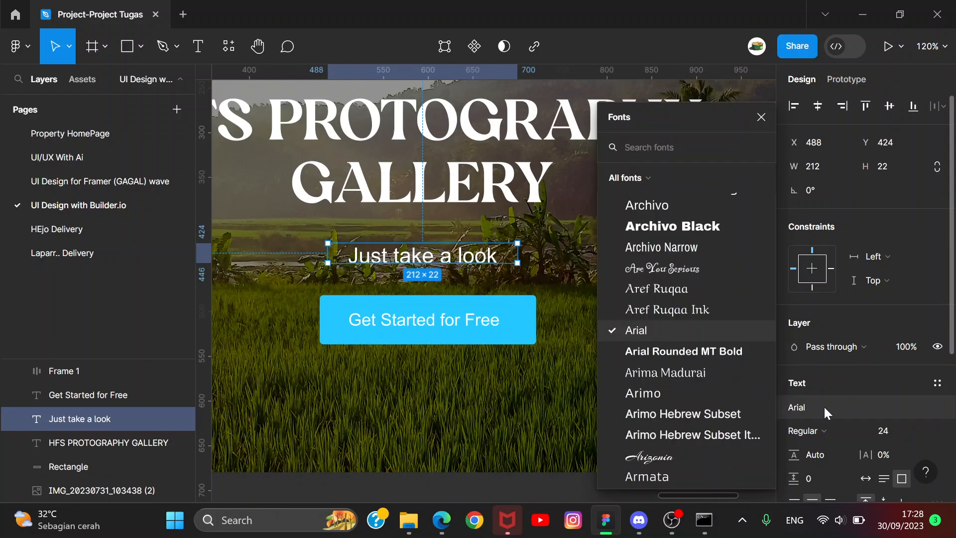
text(mer)
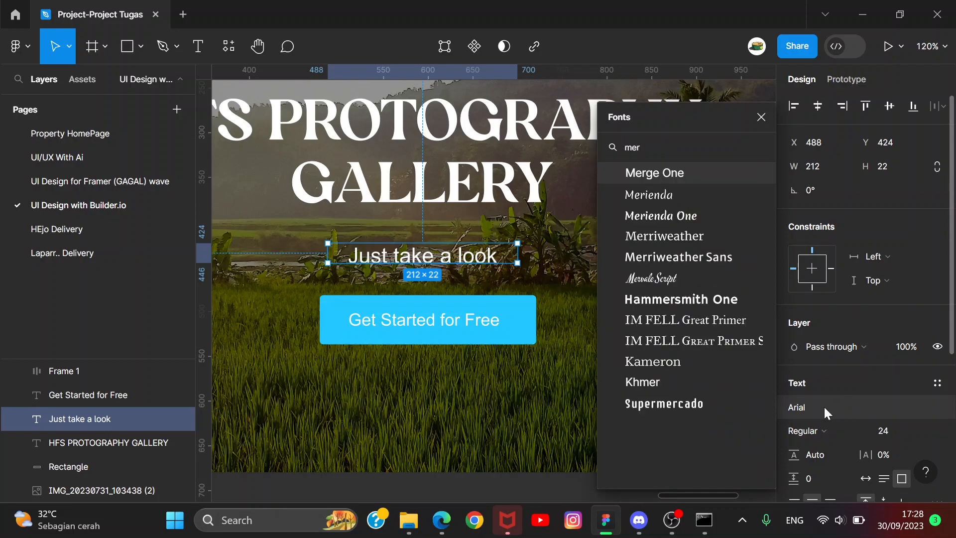
click(715, 231)
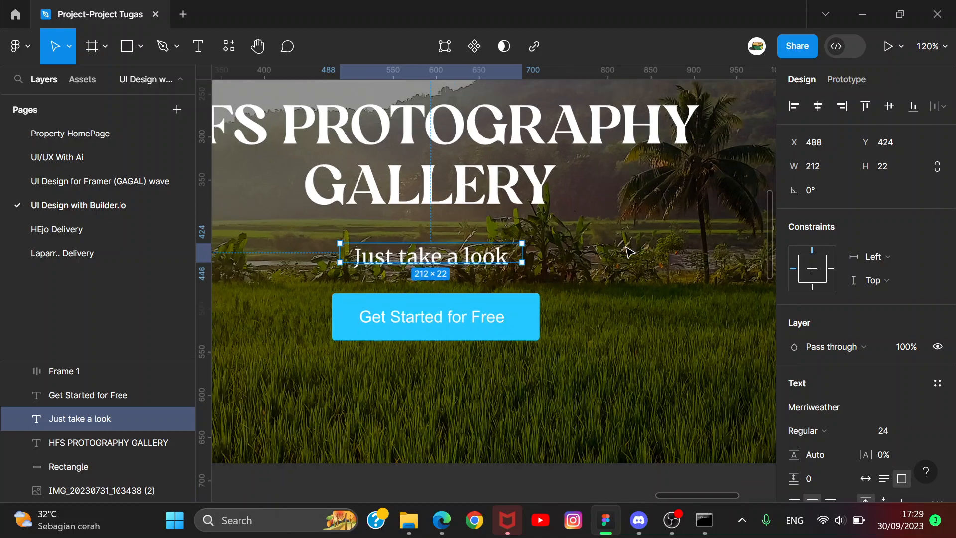
scroll(628, 251, down, 3)
scroll(880, 408, down, 3)
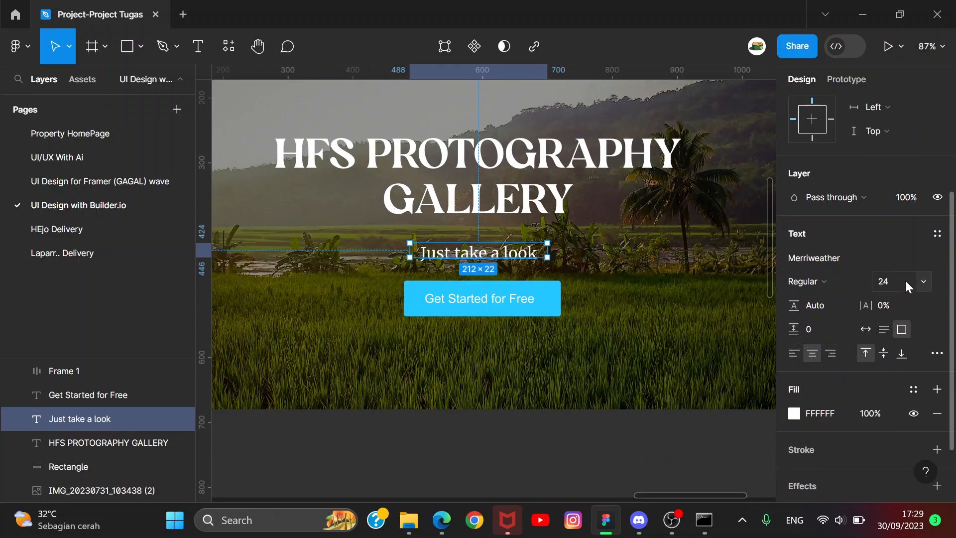
click(864, 279)
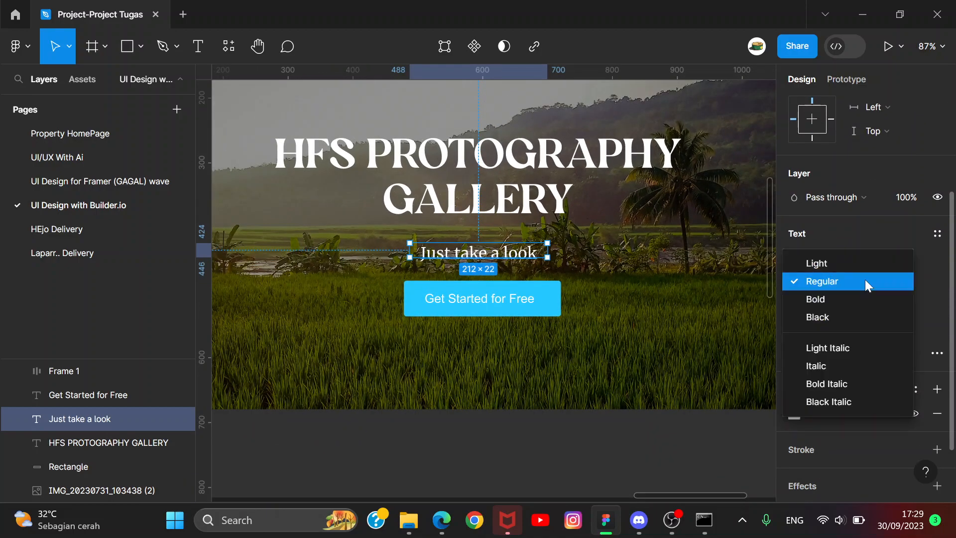
click(864, 279)
- Examine the spacing and centring of the heading, subtitle and button over the hero photo
click(640, 304)
scroll(453, 262, down, 1)
scroll(364, 242, down, 4)
scroll(364, 242, up, 1)
scroll(361, 242, up, 1)
scroll(361, 242, down, 2)
scroll(361, 242, up, 2)
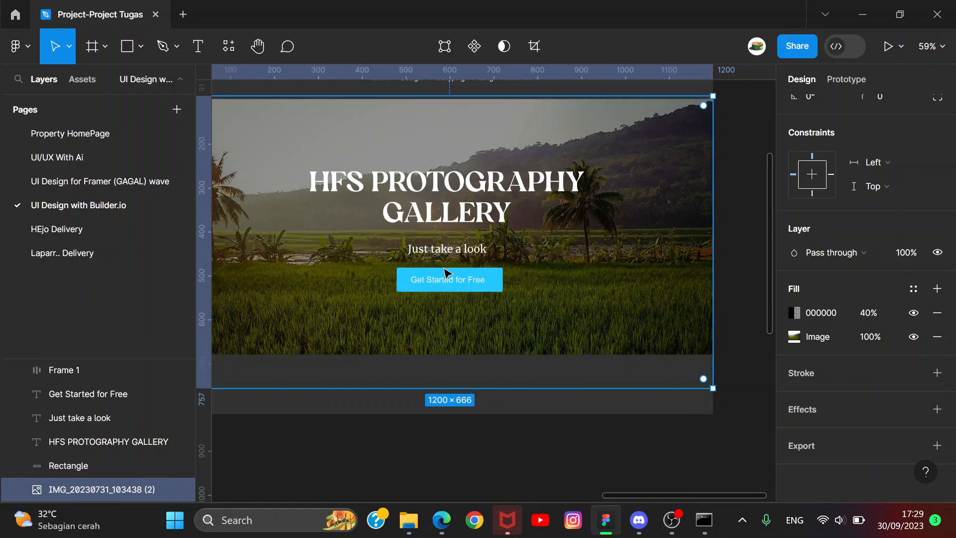
mouse_move(597, 192)
mouse_down()
mouse_move(598, 201)
mouse_move(597, 192)
mouse_up()
- Align the button rectangle, subtitle and heading on their horizontal centres and dismiss the incoming call notification
scroll(431, 224, up, 3)
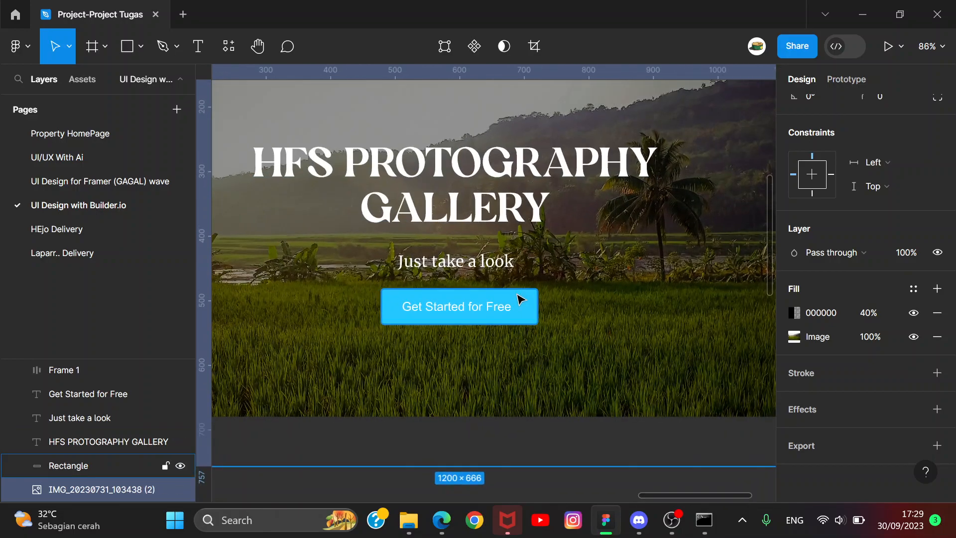
click(520, 298)
shift+click(502, 261)
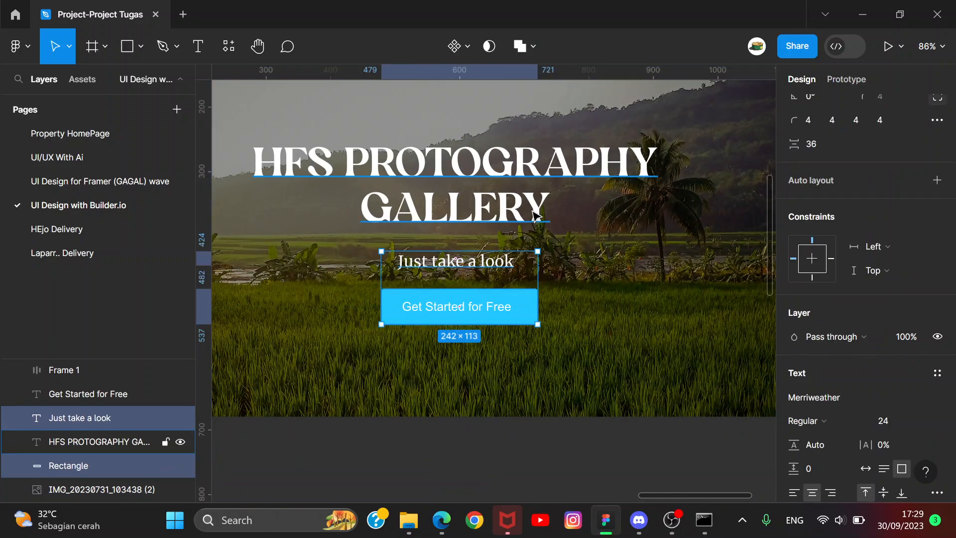
shift+click(530, 214)
scroll(832, 160, up, 2)
click(817, 106)
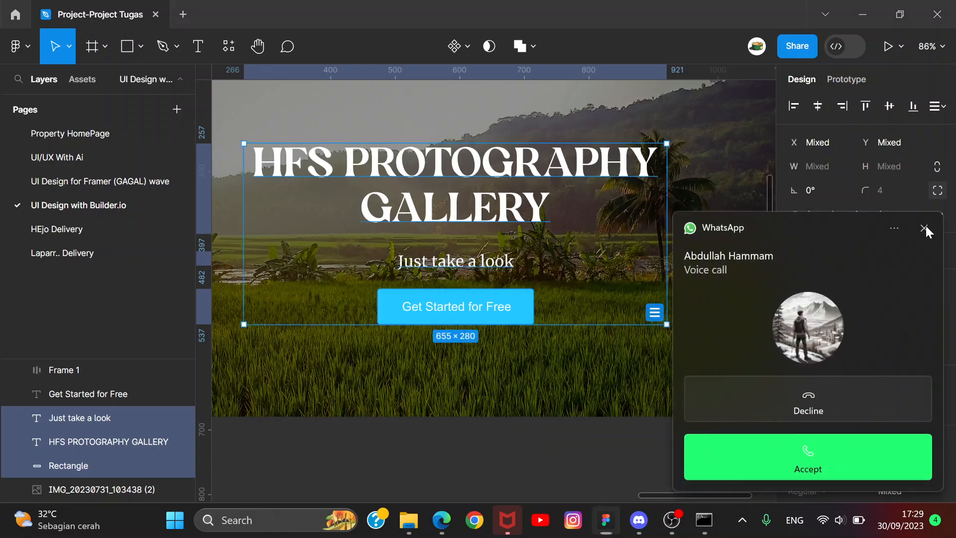
click(924, 228)
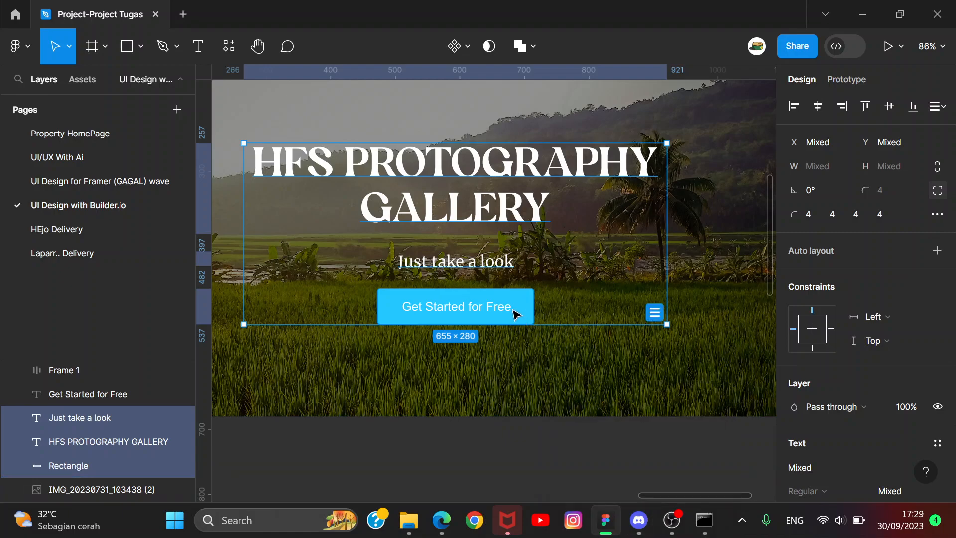
- Set the button rectangle's corner radius to 6 and its fill to the dark green 132101
double_click(511, 295)
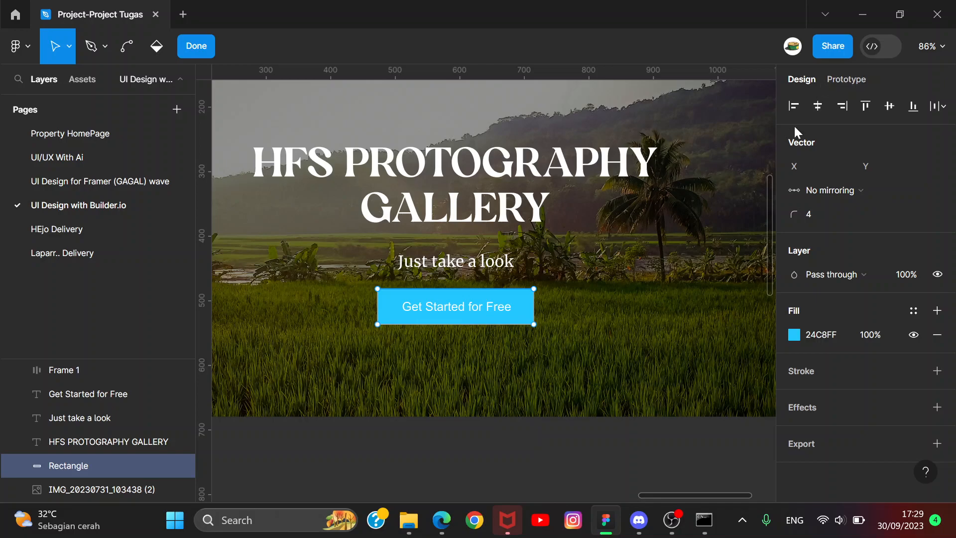
click(825, 219)
key(Return)
click(795, 332)
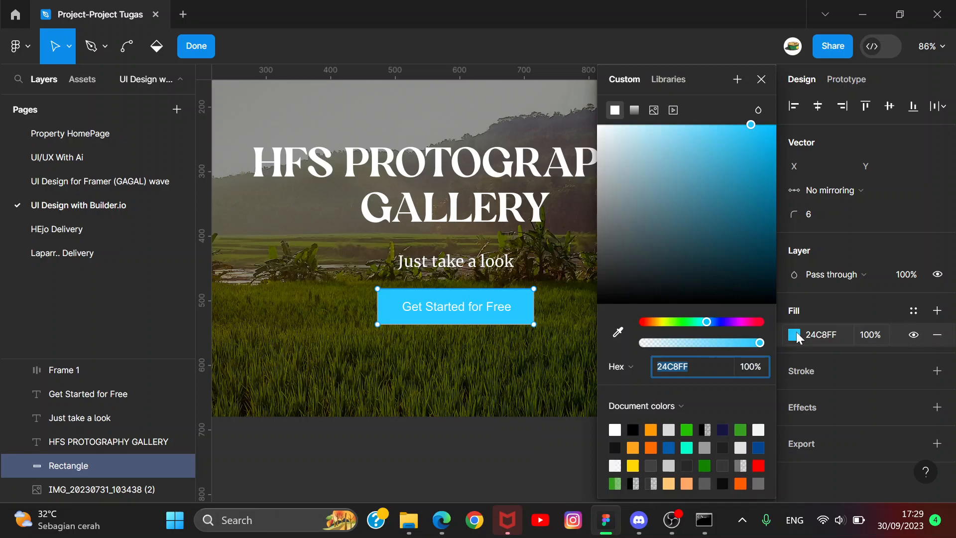
drag(680, 321, 672, 321)
drag(725, 259, 773, 285)
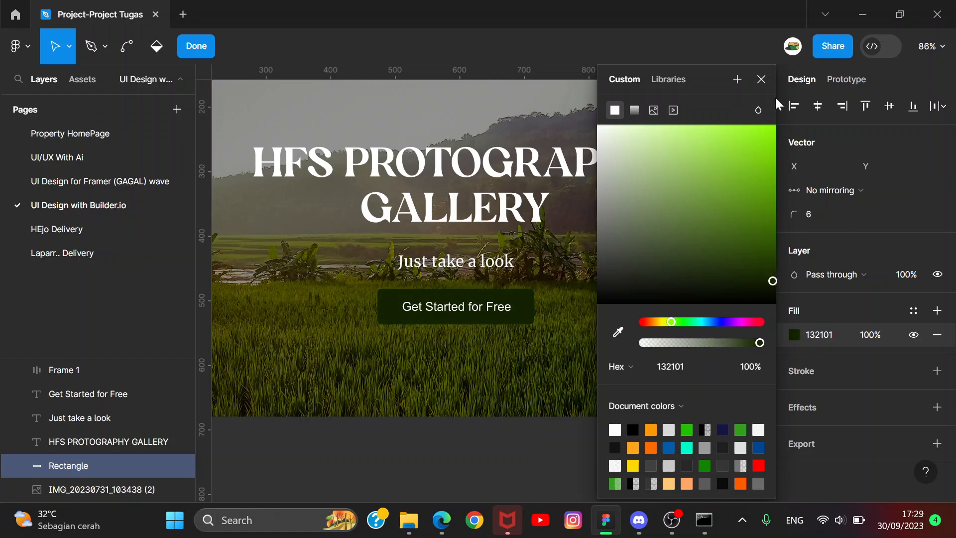
- Close the fill colour settings, leave vector editing of the button rectangle and dismiss the incoming call notification
click(760, 79)
key(Escape)
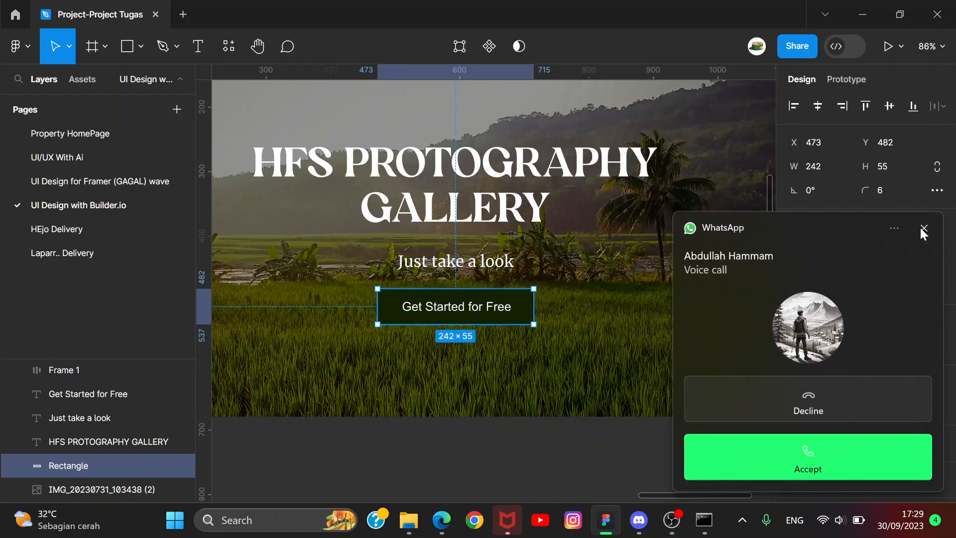
click(921, 228)
- Switch to OBS to pause and resume the screen recording, and return to the Figma project
key(alt+Tab)
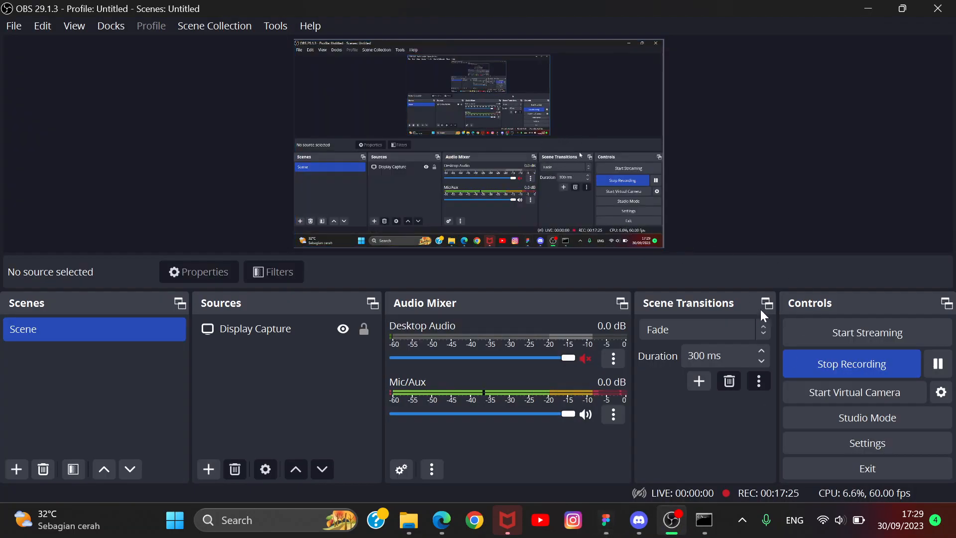
click(927, 366)
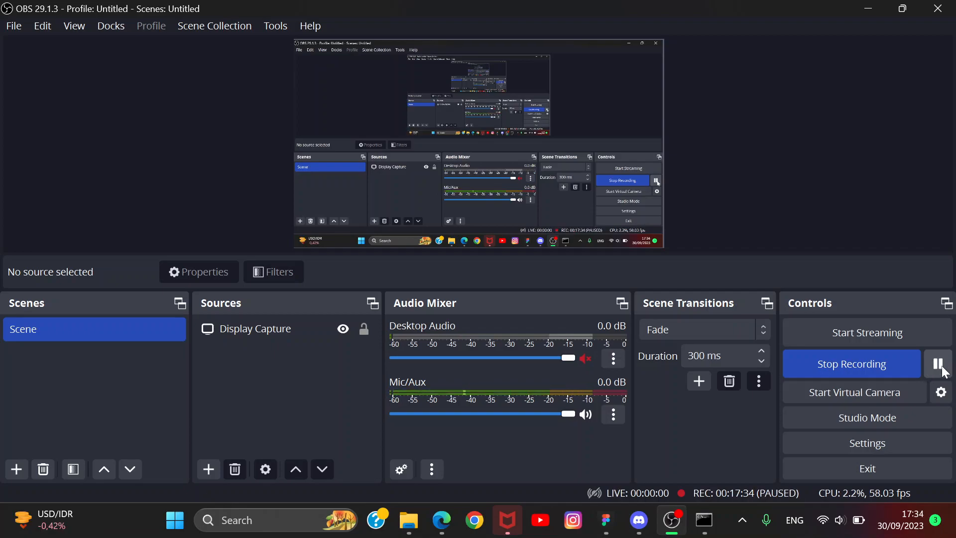
click(930, 363)
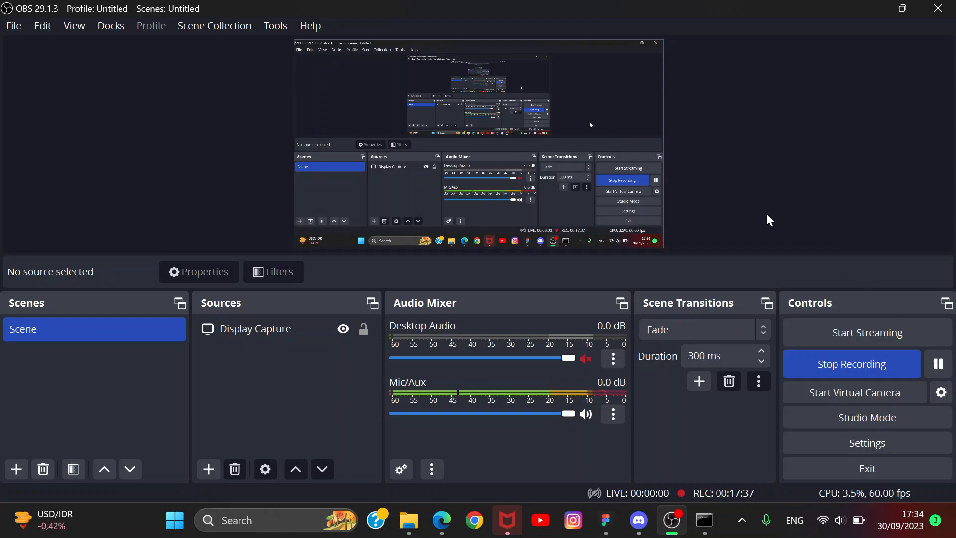
mouse_move(611, 513)
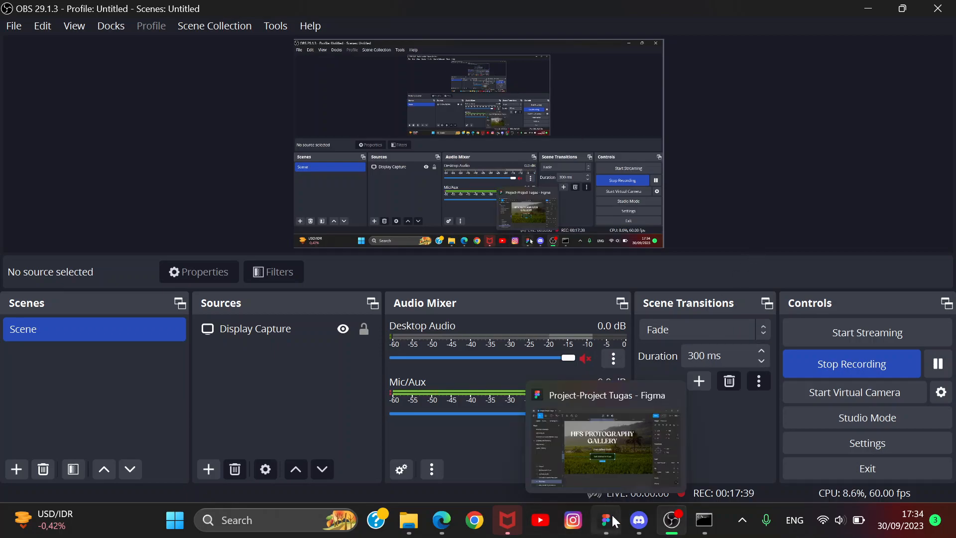
click(614, 443)
- Examine the hero's heading, subtitle and green button over the photo at different magnifications
scroll(511, 419, right, 1)
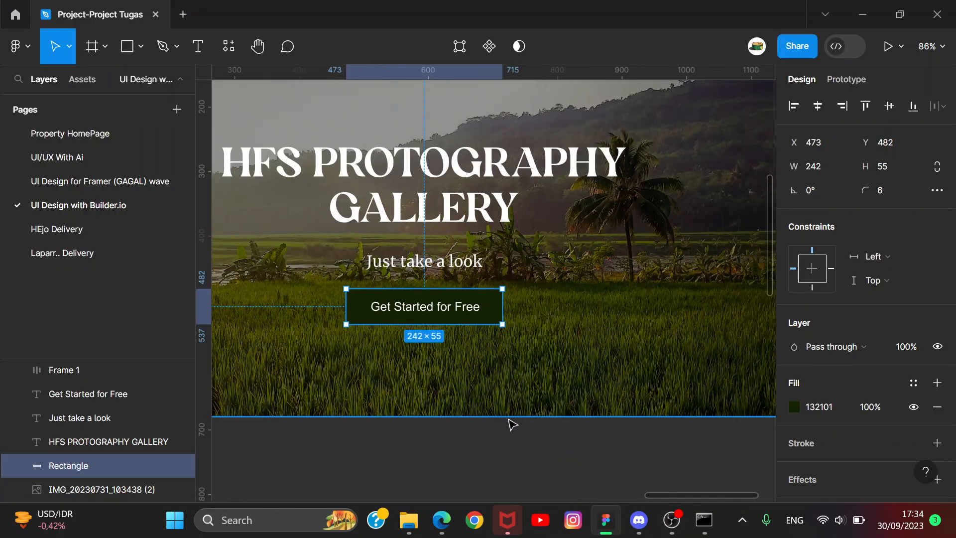
scroll(510, 420, up, 4)
scroll(509, 420, down, 4)
scroll(509, 407, down, 1)
scroll(508, 406, down, 4)
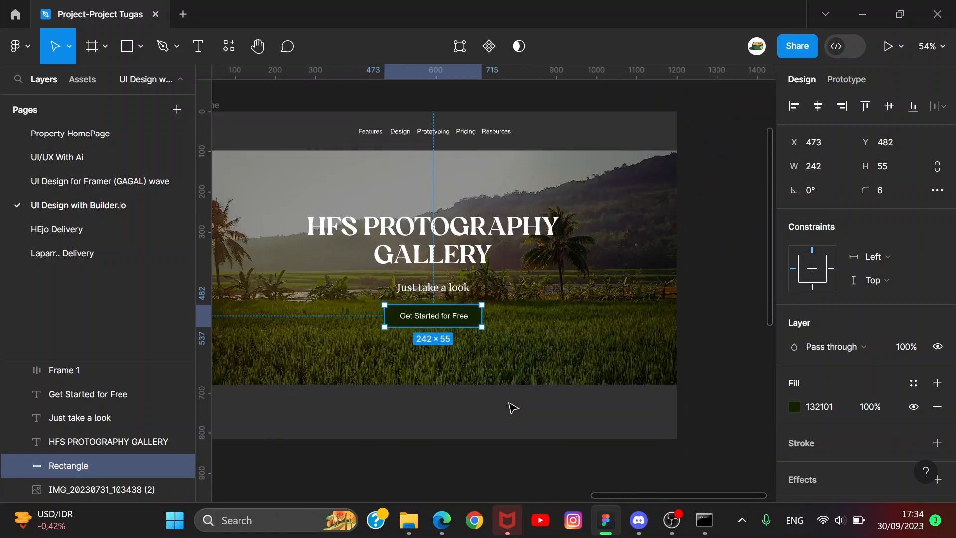
scroll(451, 356, up, 5)
scroll(450, 356, down, 2)
scroll(477, 348, up, 5)
scroll(549, 295, down, 5)
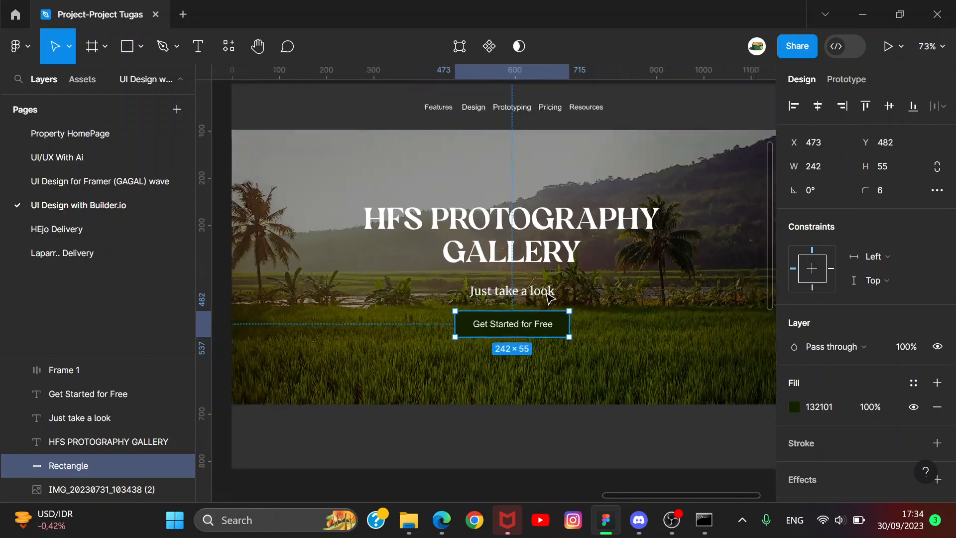
click(622, 429)
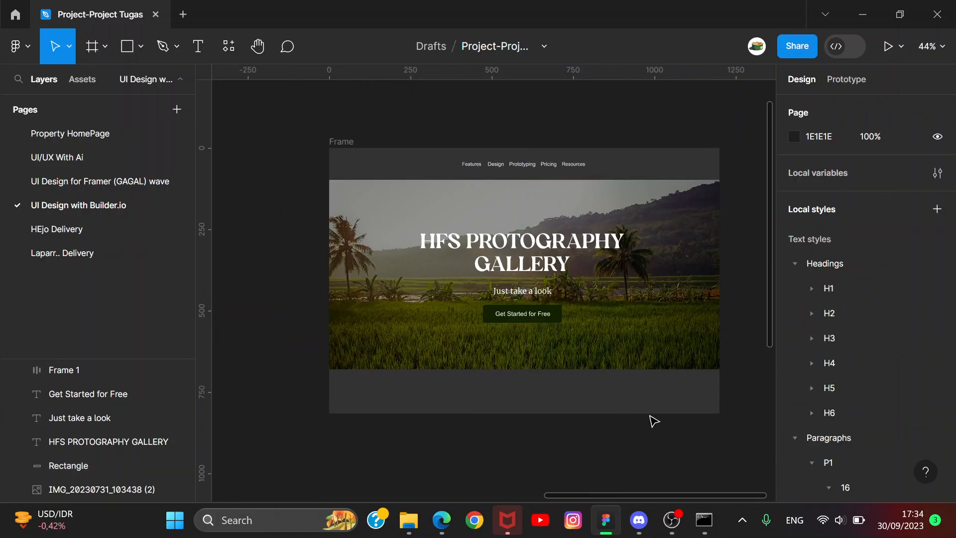
- Select the navbar frame and examine how the navbar and hero fit together on the page
click(629, 167)
scroll(736, 223, down, 5)
scroll(733, 218, down, 3)
scroll(733, 218, up, 2)
drag(733, 218, 670, 441)
scroll(624, 338, down, 2)
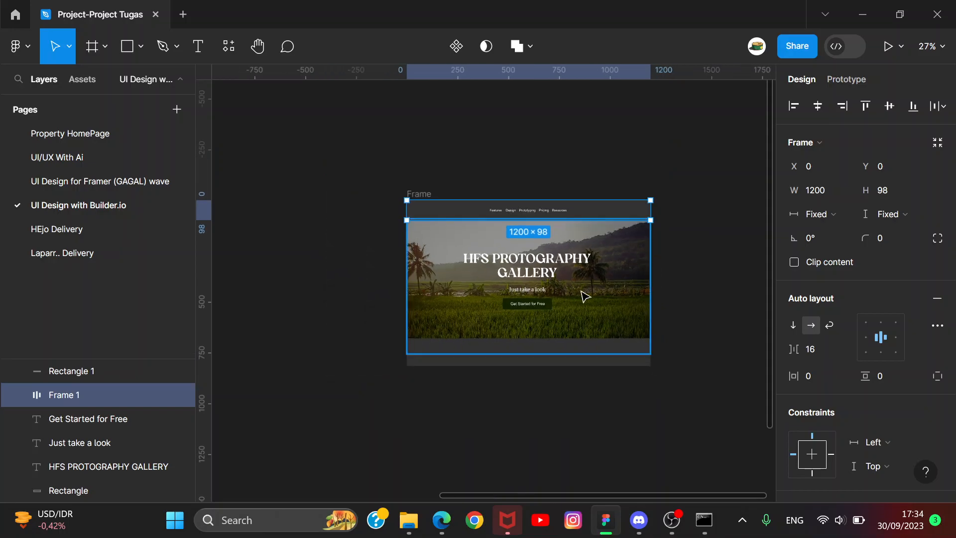
scroll(410, 184, up, 2)
drag(588, 273, 529, 229)
scroll(595, 284, up, 2)
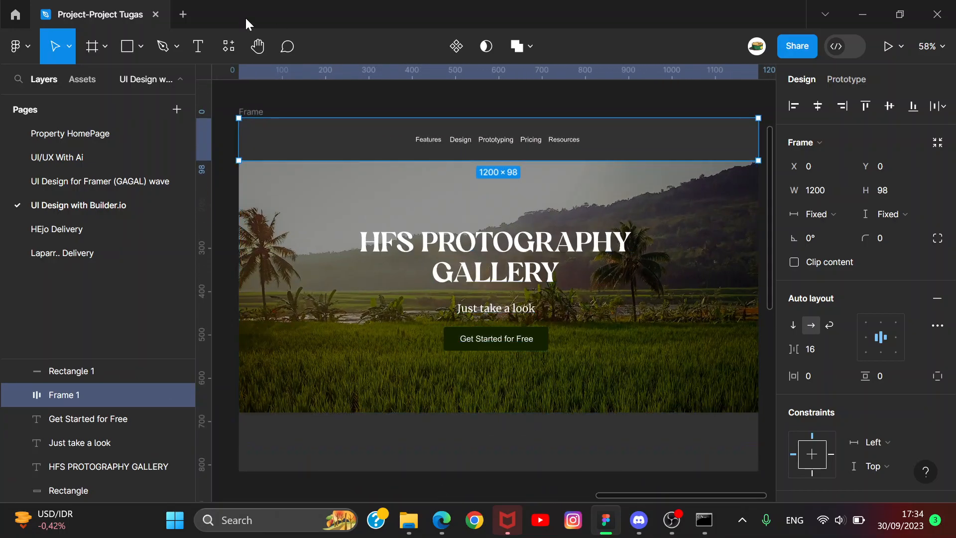
- Launch the Builder.io plugin and open its AI design generator
click(228, 50)
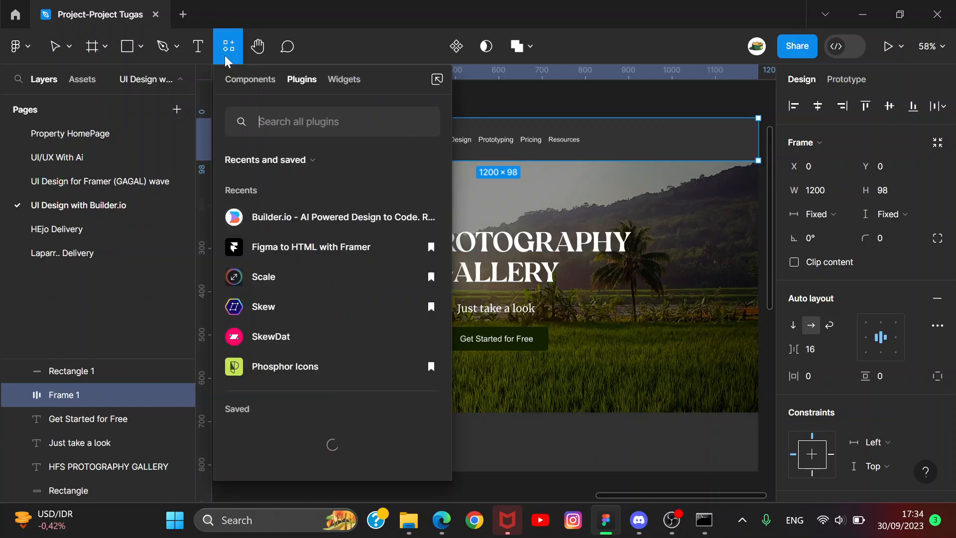
click(277, 217)
ctrl+scroll(632, 217, down, 5)
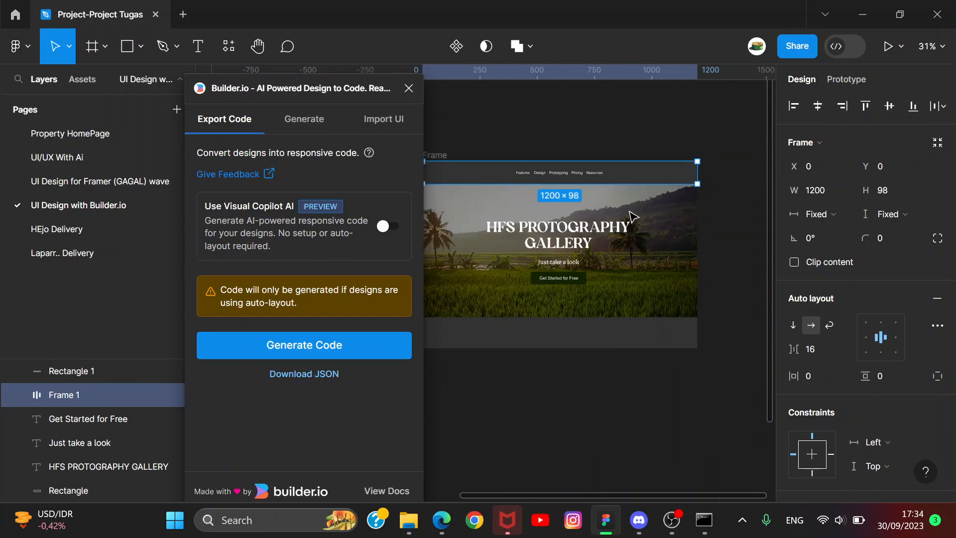
click(306, 119)
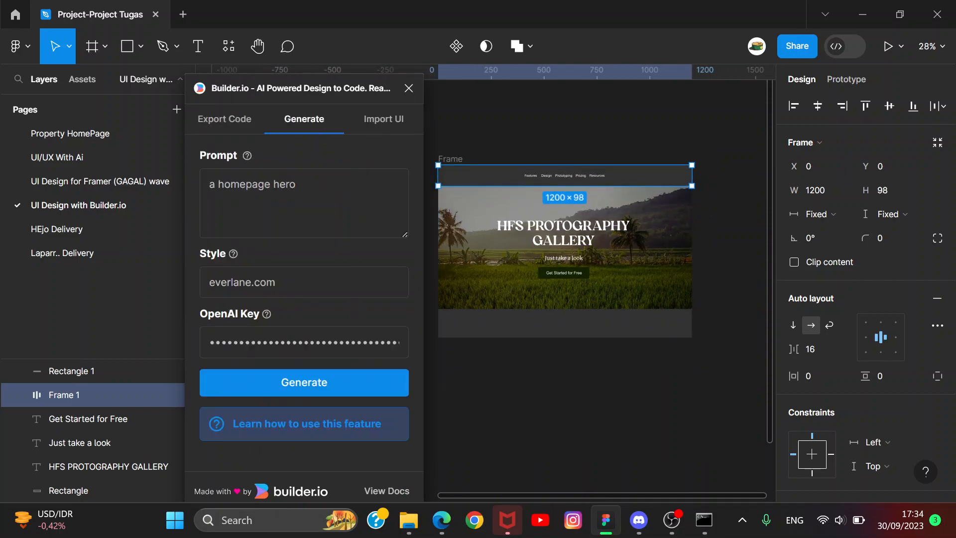
- Clear the default style and generate designs from the prompt "picture holder with description beside it"
click(318, 205)
click(321, 282)
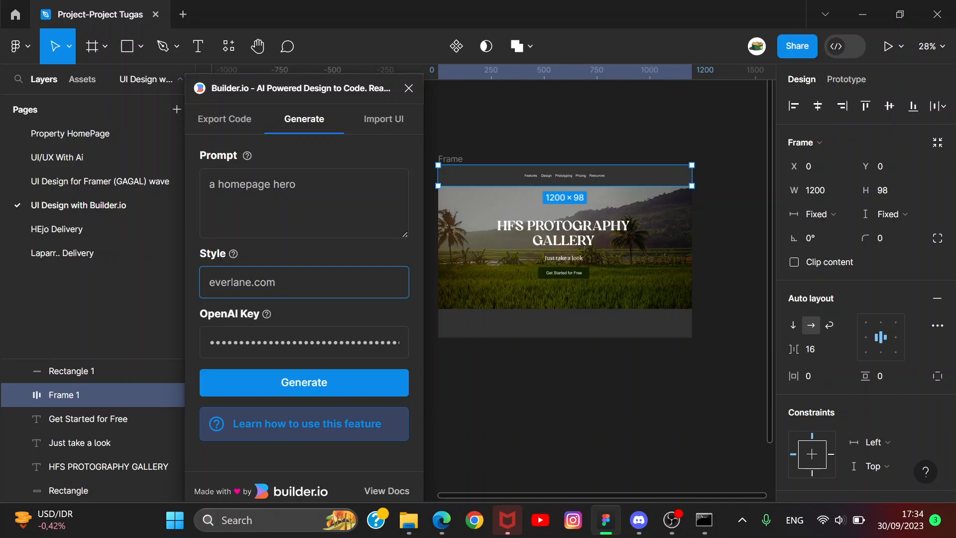
key(BackSpace)
key(BackSpace)
key(BackSpace)
key(BackSpace)
key(BackSpace)
key(BackSpace)
key(BackSpace)
key(BackSpace)
key(BackSpace)
key(BackSpace)
key(BackSpace)
key(BackSpace)
click(297, 185)
key(BackSpace)
key(BackSpace)
key(BackSpace)
key(BackSpace)
key(BackSpace)
key(BackSpace)
key(BackSpace)
key(BackSpace)
key(BackSpace)
key(BackSpace)
key(BackSpace)
key(BackSpace)
key(BackSpace)
key(BackSpace)
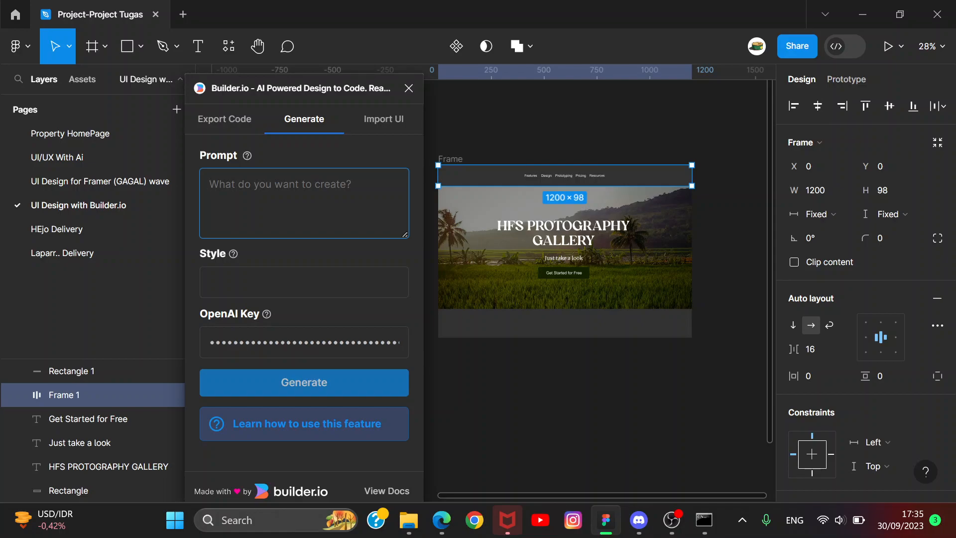
text(ap)
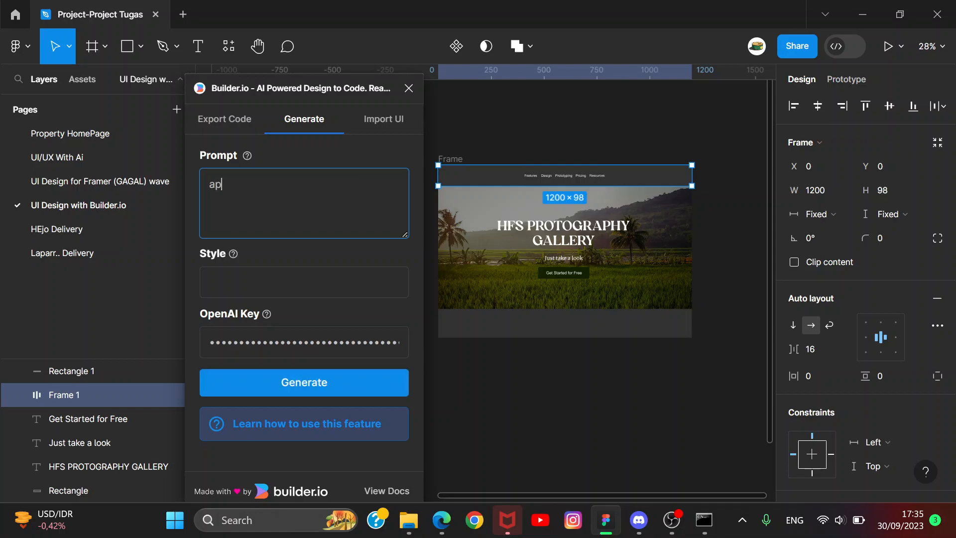
text( p)
key(BackSpace)
text(picture holder with)
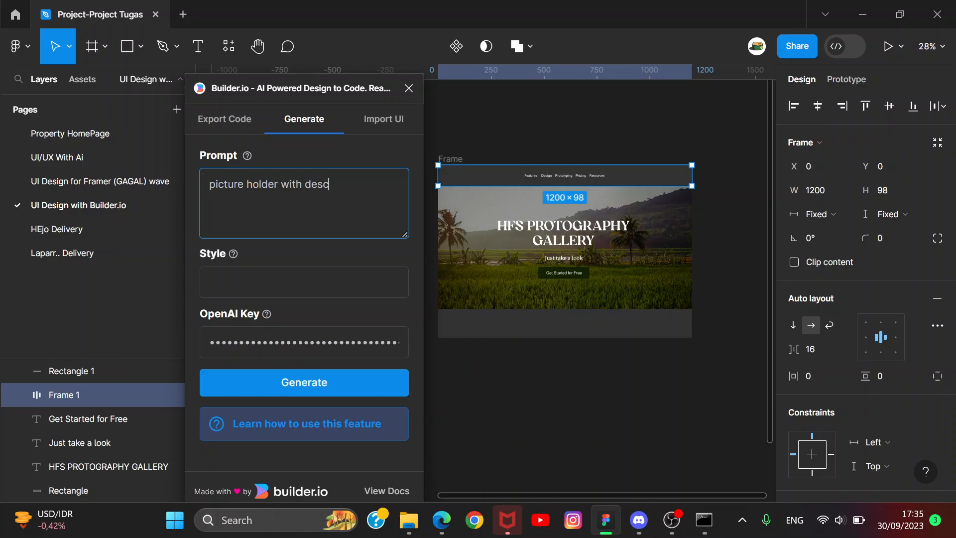
text(descriptoinon beside it)
click(362, 391)
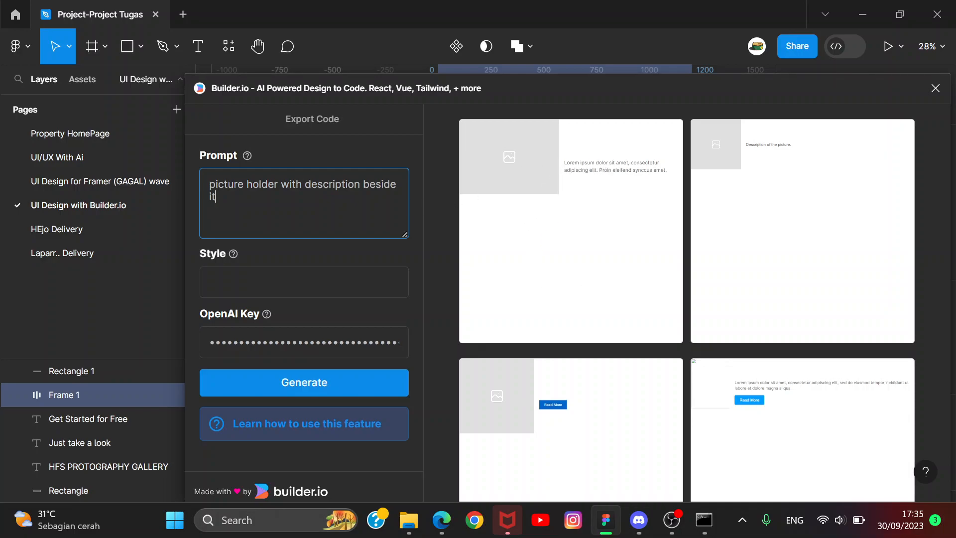
- Shorten the prompt to "picture holder" and generate new designs
key(BackSpace)
key(BackSpace)
key(BackSpace)
key(BackSpace)
key(BackSpace)
key(BackSpace)
key(BackSpace)
key(BackSpace)
key(BackSpace)
key(BackSpace)
key(BackSpace)
key(BackSpace)
key(BackSpace)
key(BackSpace)
key(BackSpace)
key(BackSpace)
key(BackSpace)
key(BackSpace)
key(BackSpace)
key(BackSpace)
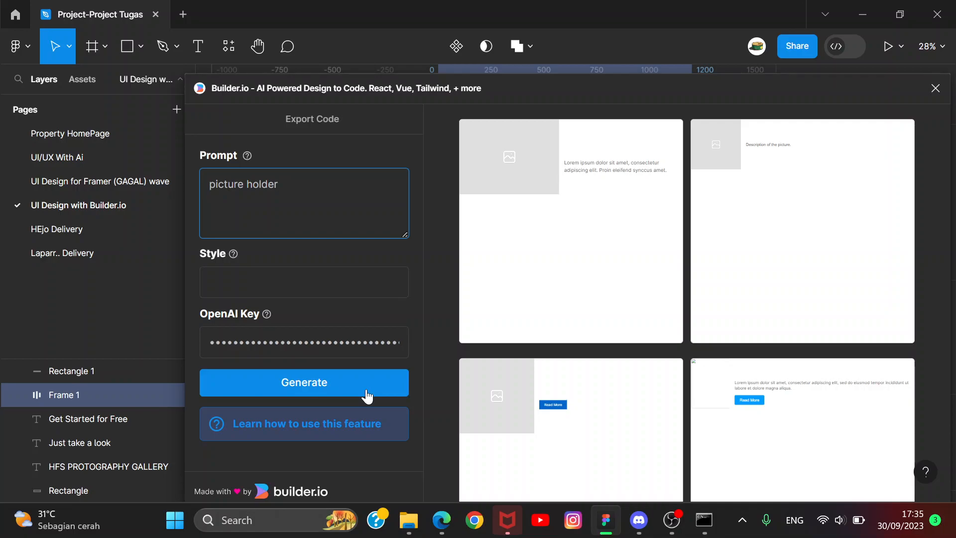
click(366, 395)
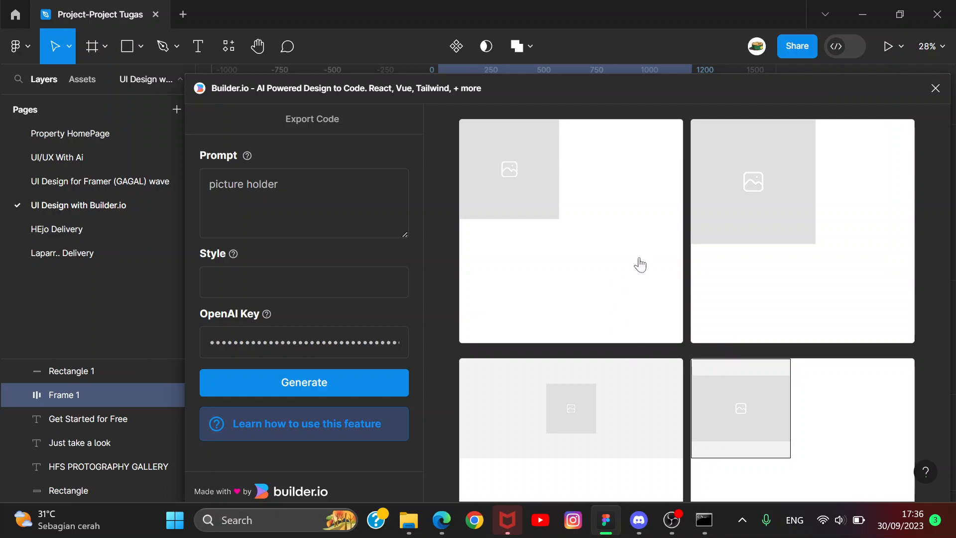
click(294, 187)
key(BackSpace)
key(BackSpace)
key(BackSpace)
key(BackSpace)
key(BackSpace)
key(BackSpace)
key(BackSpace)
key(BackSpace)
key(BackSpace)
key(BackSpace)
key(BackSpace)
key(BackSpace)
key(BackSpace)
click(294, 282)
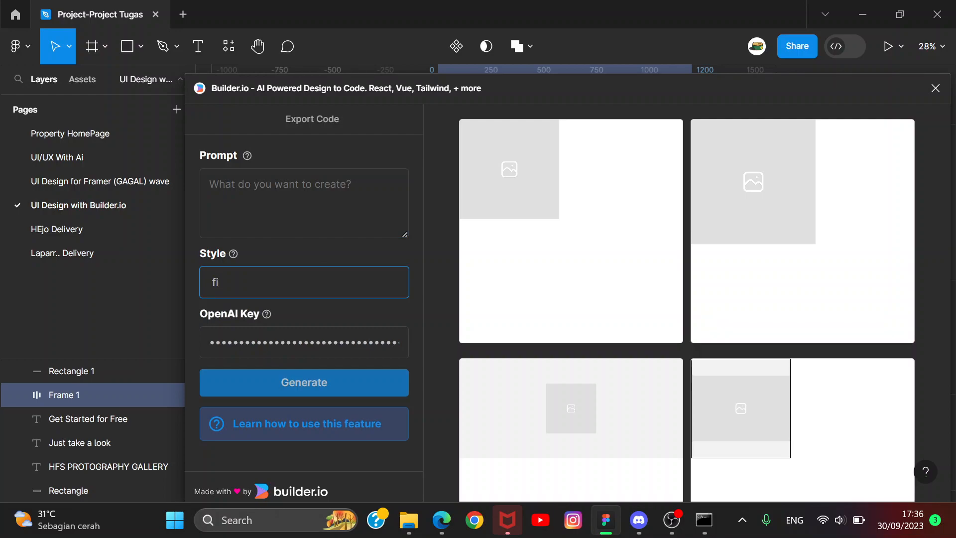
text(everlane)
click(934, 88)
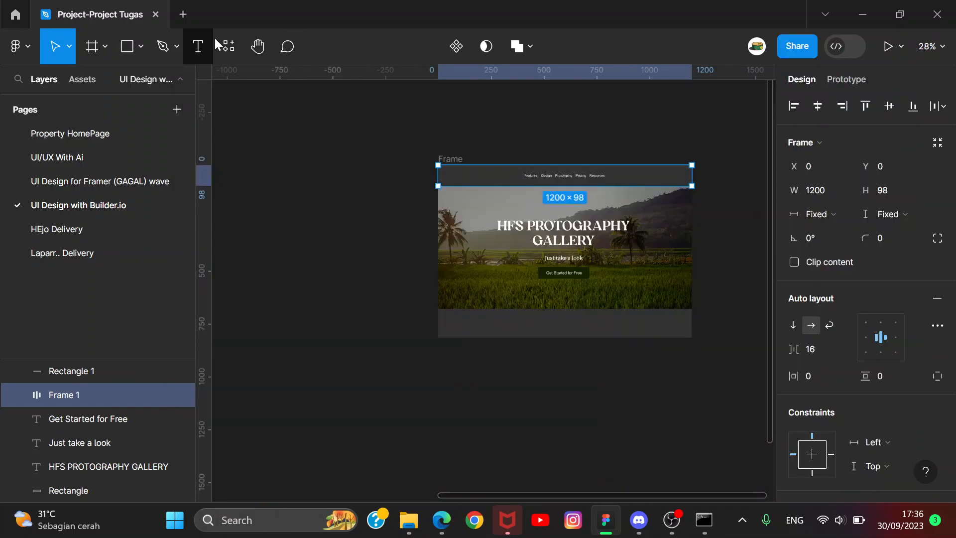
- Relaunch the Builder.io plugin and switch to design generation
click(223, 46)
click(283, 212)
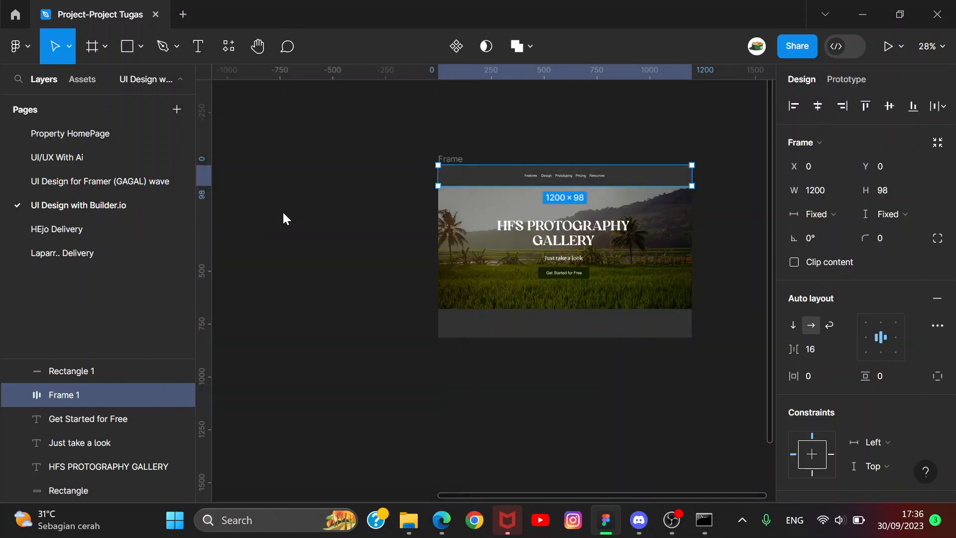
click(305, 121)
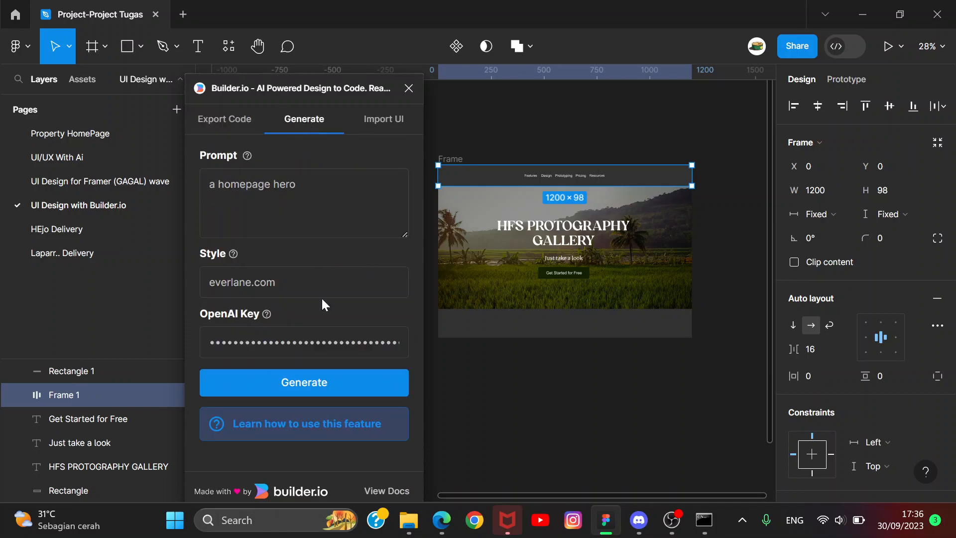
- Generate designs from the prompt "protofolio page" and add the three-project Portfolio layout to the canvas
click(279, 186)
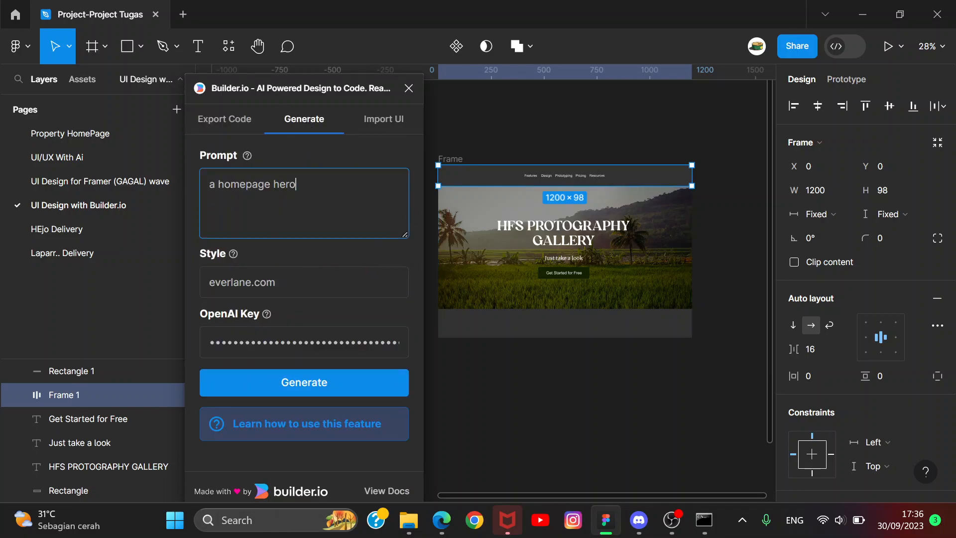
key(BackSpace)
key(BackSpace)
key(BackSpace)
key(BackSpace)
key(BackSpace)
key(BackSpace)
key(BackSpace)
key(BackSpace)
key(BackSpace)
key(BackSpace)
key(BackSpace)
key(BackSpace)
key(BackSpace)
key(BackSpace)
key(BackSpace)
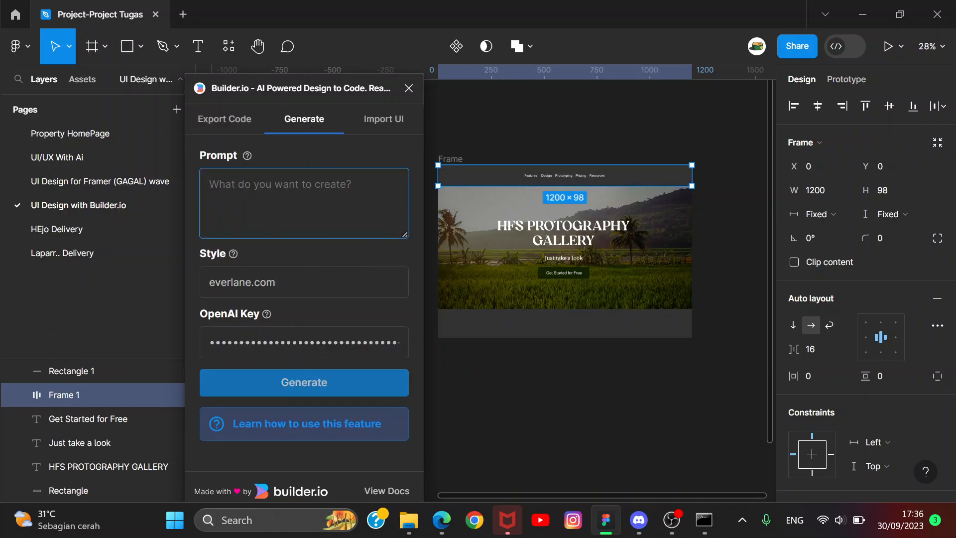
text(proto)
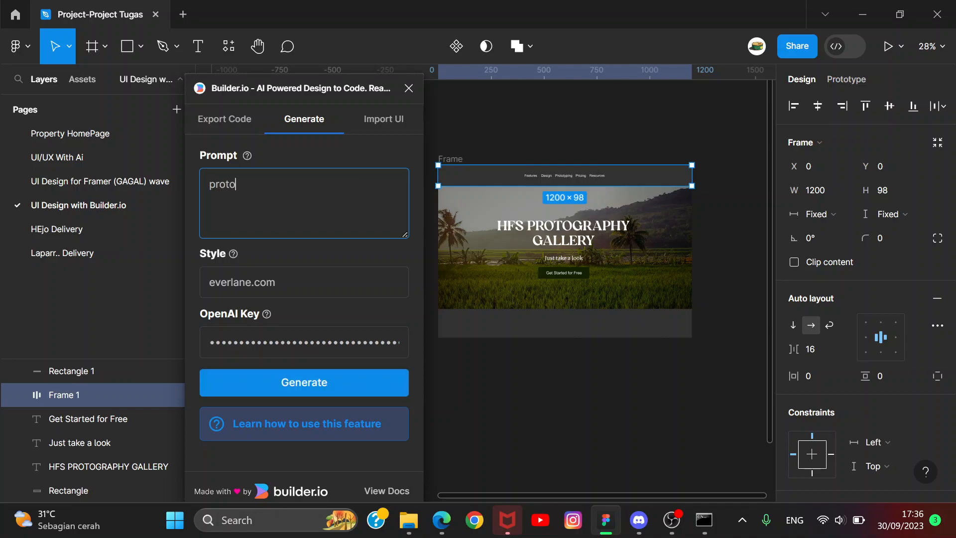
text(folio web)
text( page)
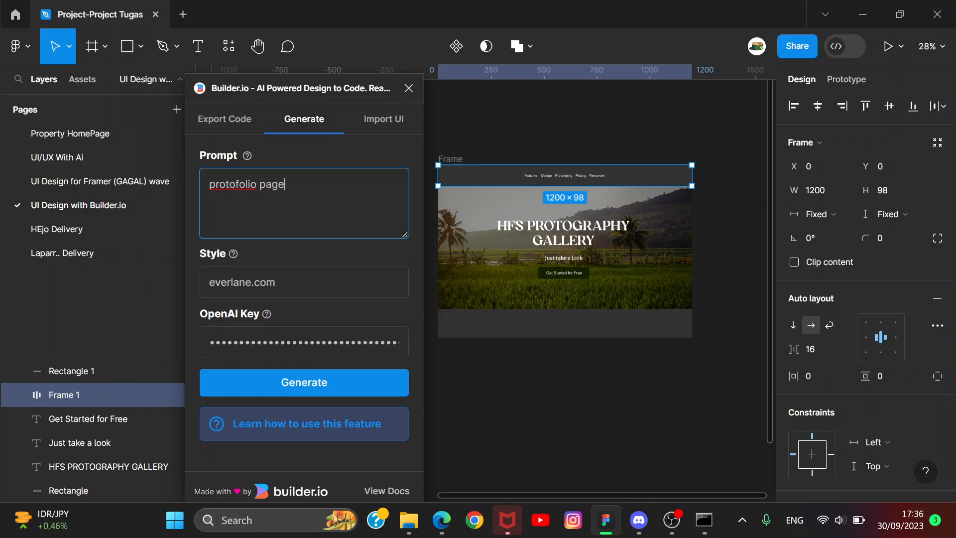
key(Return)
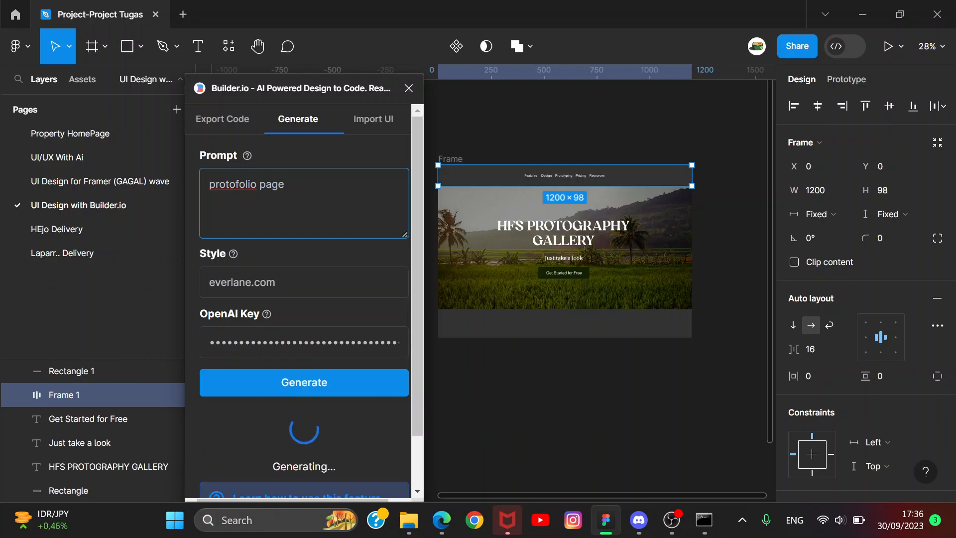
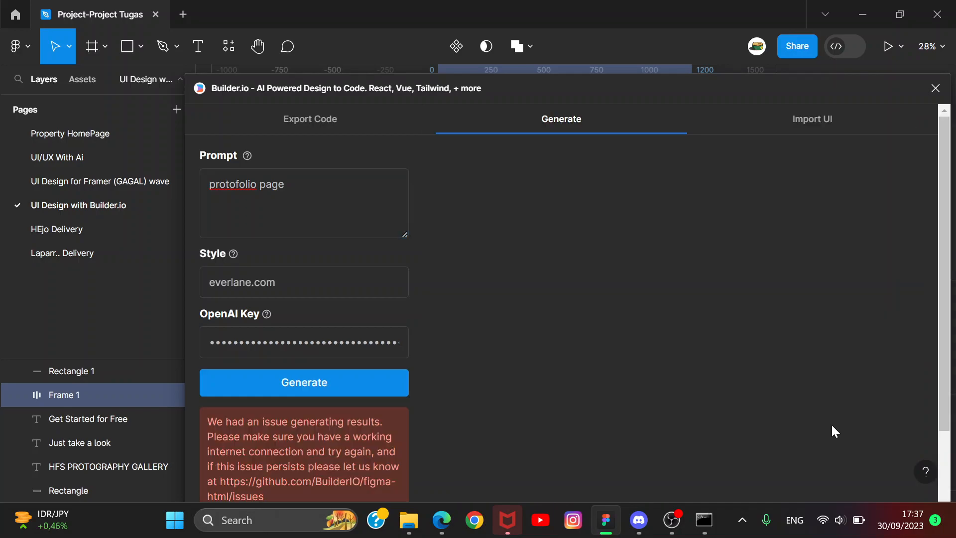
scroll(306, 336, down, 3)
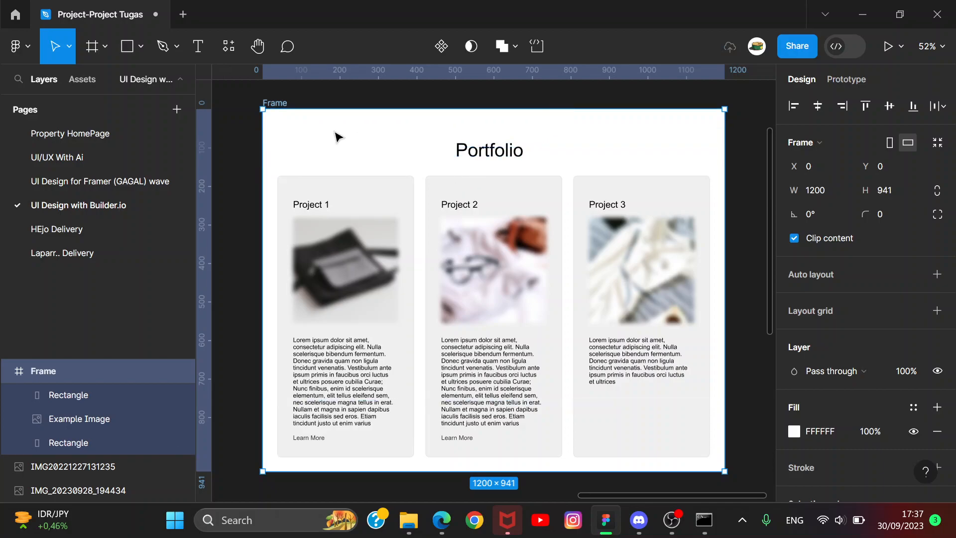
- Move the generated Portfolio frame directly below the hero frame, at Y 816, and delete its "Portfolio" heading
drag(316, 182, 309, 479)
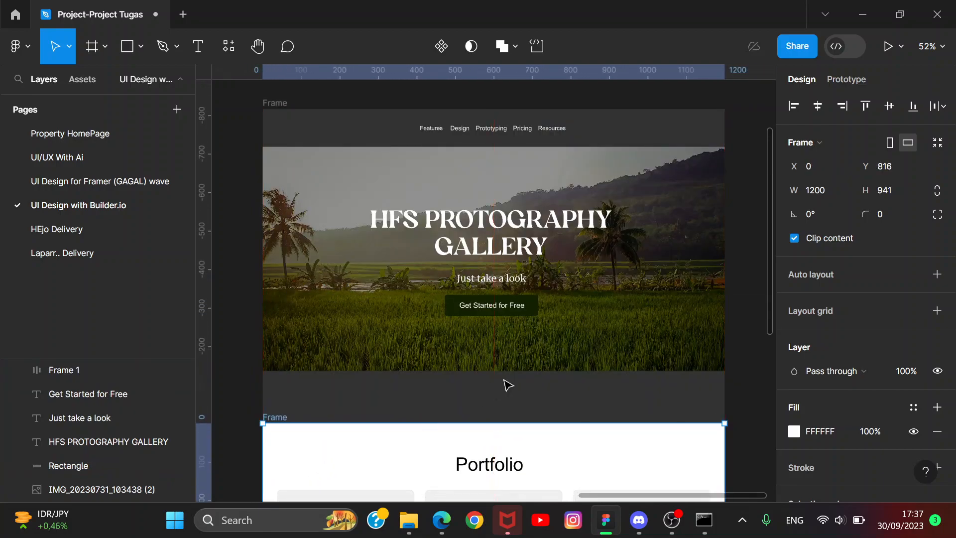
scroll(573, 369, down, 4)
scroll(621, 337, right, 5)
scroll(597, 330, left, 3)
scroll(598, 330, left, 3)
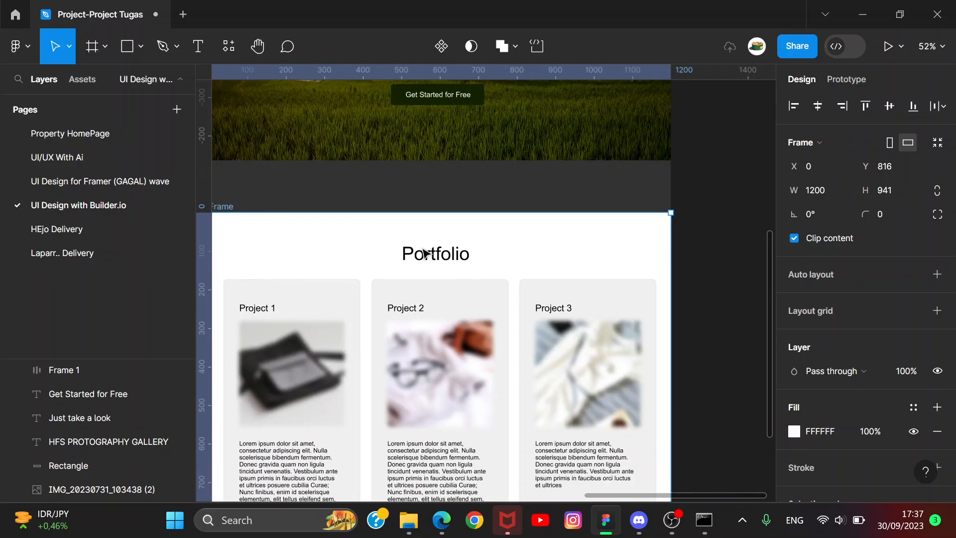
click(426, 253)
key(Delete)
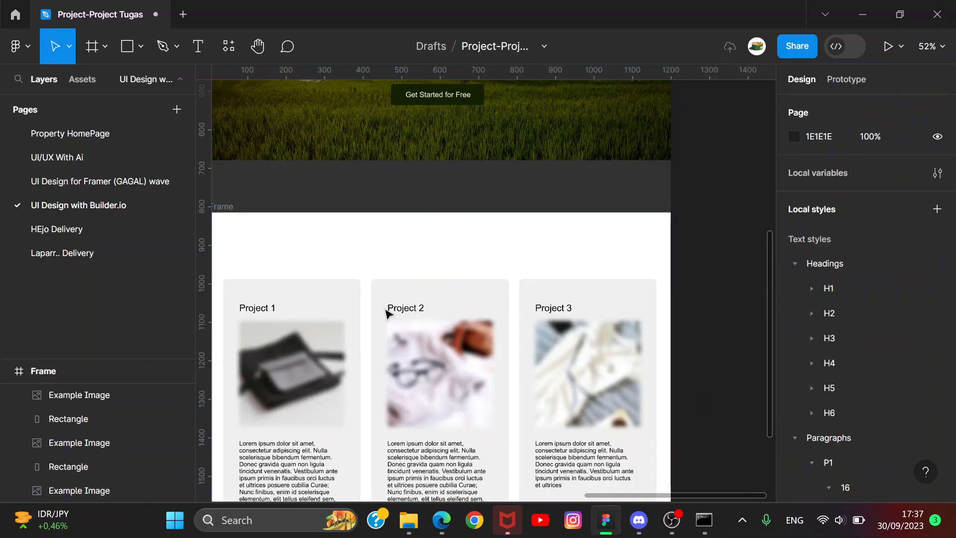
- Move the three grey card rectangles up together to Y 18 within the portfolio frame
click(324, 308)
shift+click(481, 311)
shift+click(603, 306)
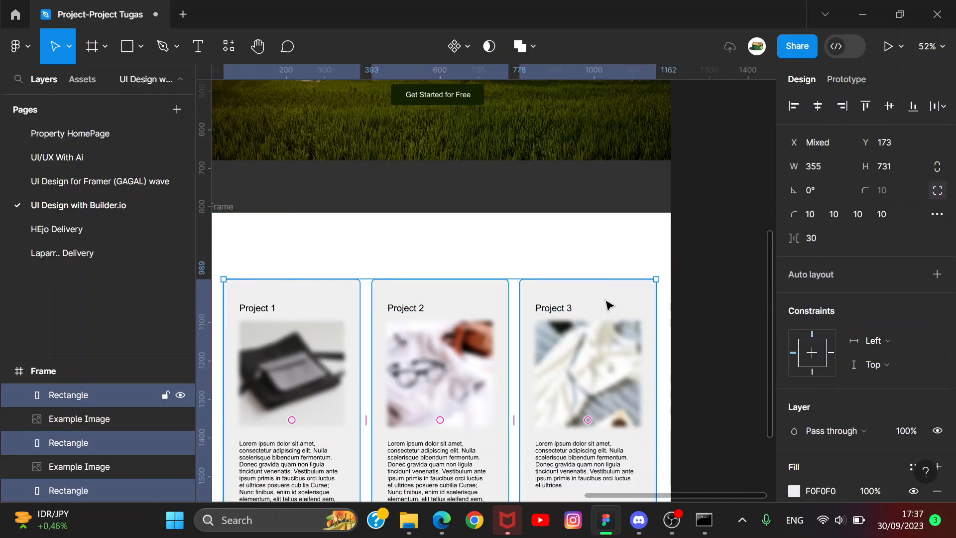
drag(608, 281, 607, 244)
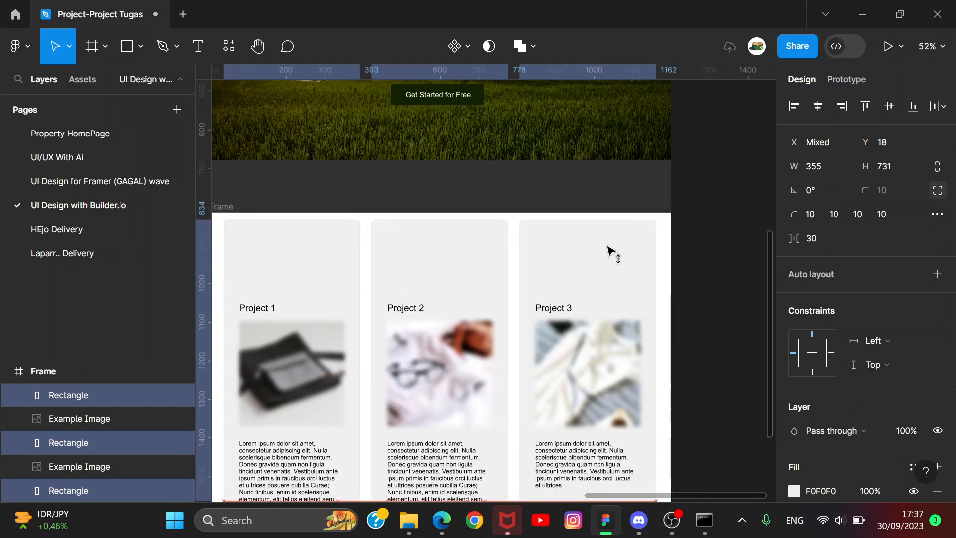
- Delete the lorem ipsum paragraphs from all three project cards
scroll(709, 277, down, 5)
scroll(719, 294, up, 3)
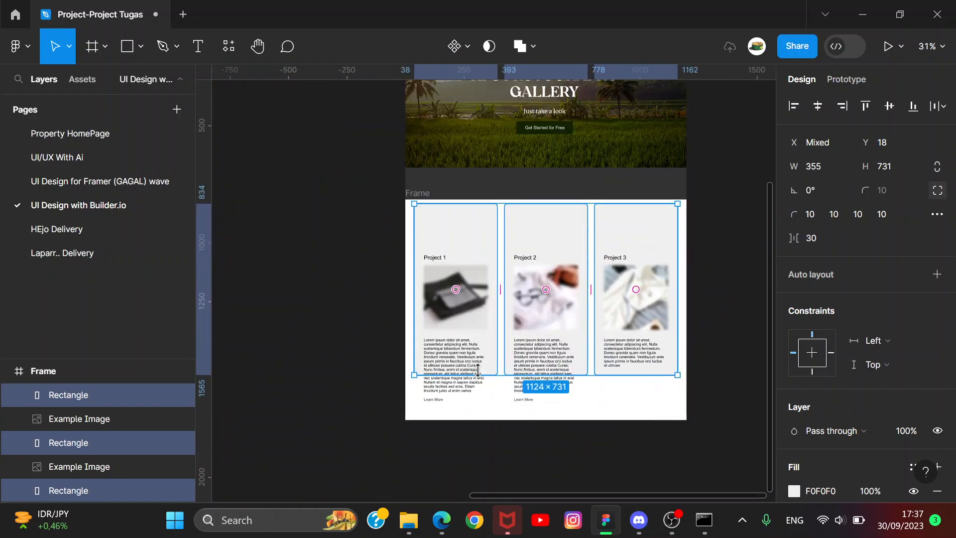
click(452, 423)
click(473, 379)
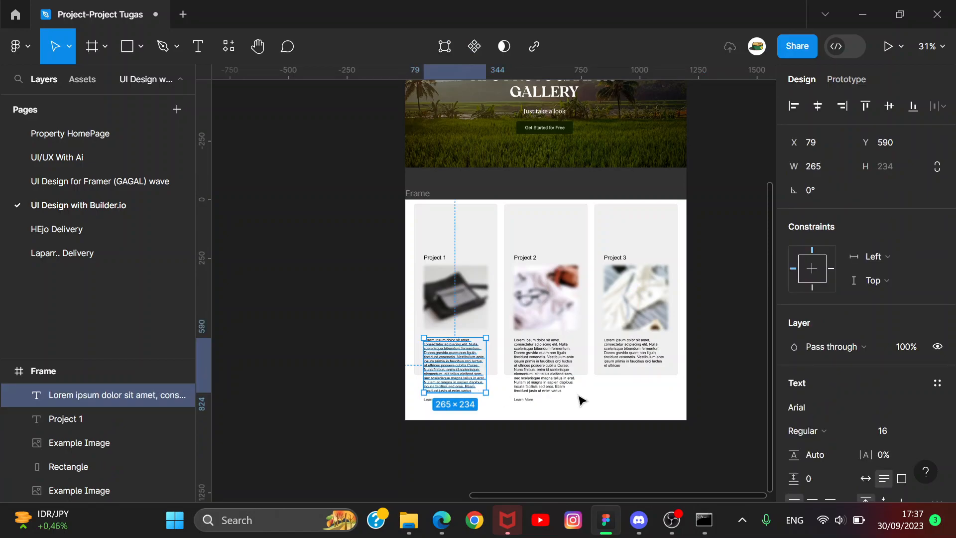
shift+click(554, 379)
shift+click(636, 356)
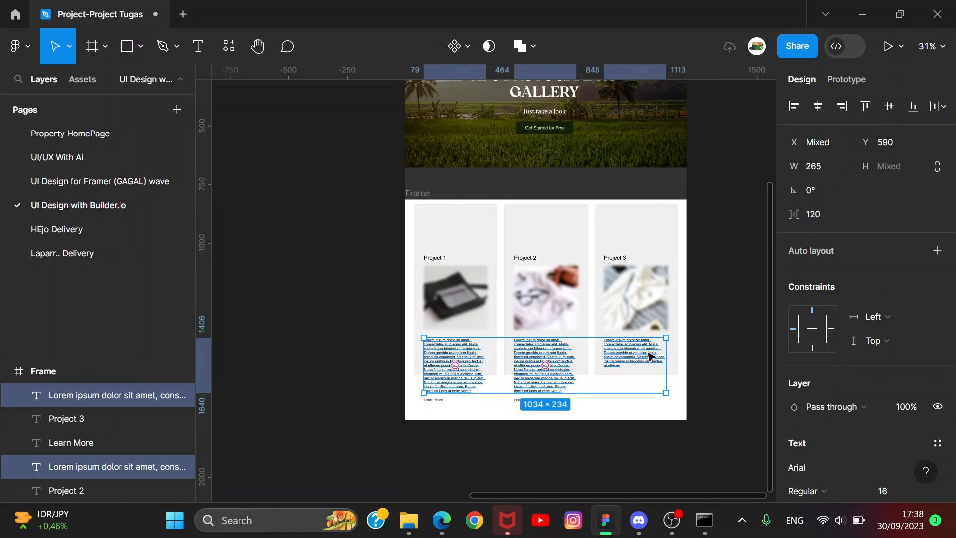
key(Delete)
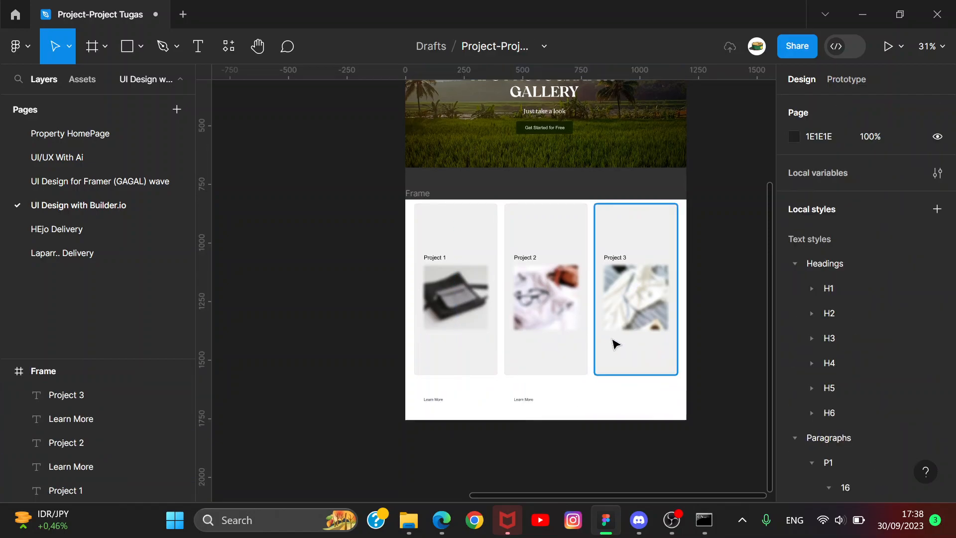
- Delete the two "Learn More" labels below the project cards
scroll(604, 336, up, 1)
scroll(533, 386, up, 5)
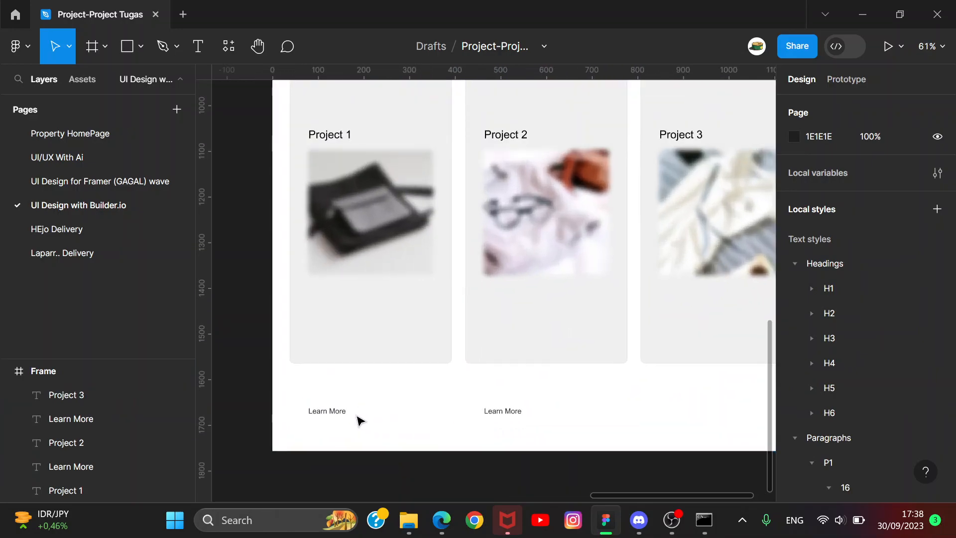
click(342, 414)
key(Delete)
drag(428, 385, 535, 425)
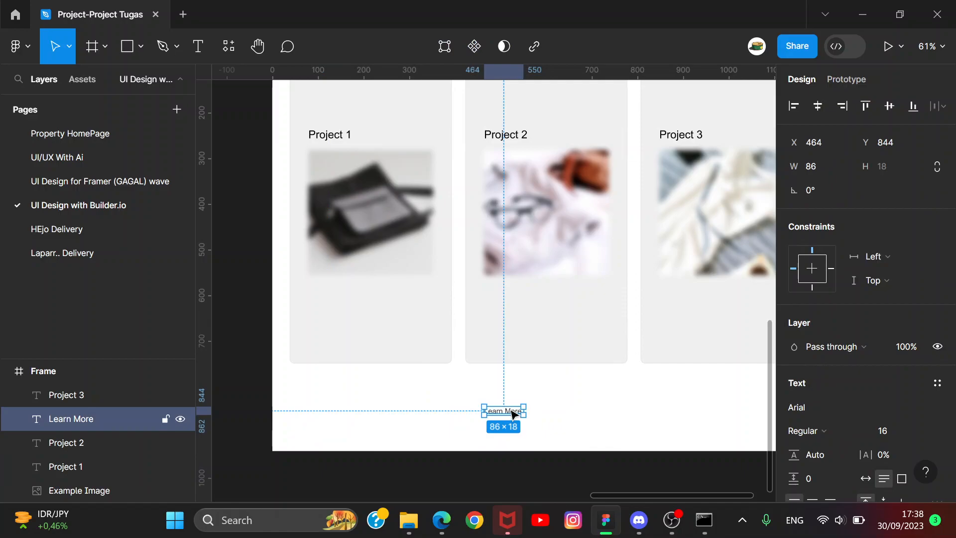
key(Delete)
- Move the three card rectangles down together by about 35 px within the portfolio frame
scroll(569, 424, down, 5)
scroll(578, 415, up, 1)
click(573, 228)
shift+click(485, 237)
shift+click(648, 207)
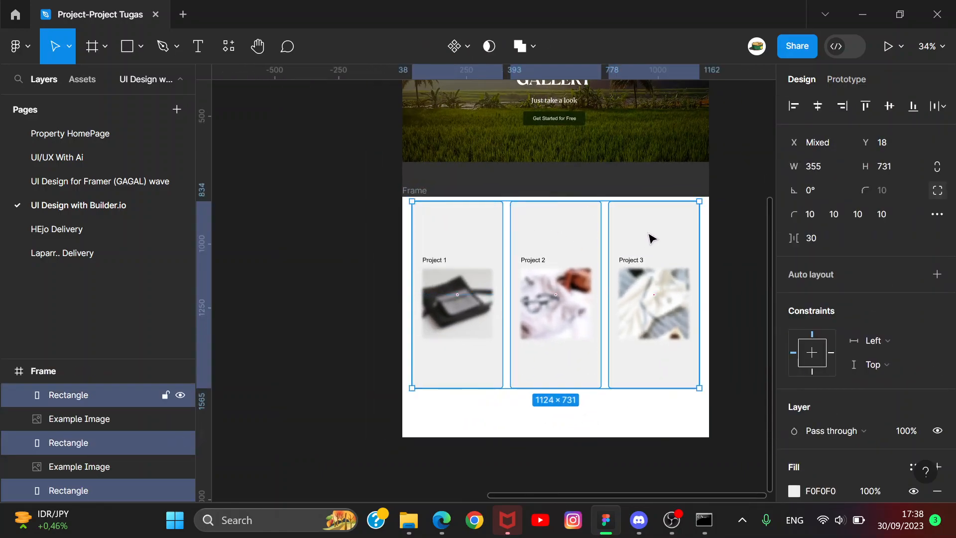
drag(650, 239, 653, 245)
click(728, 226)
scroll(642, 304, up, 5)
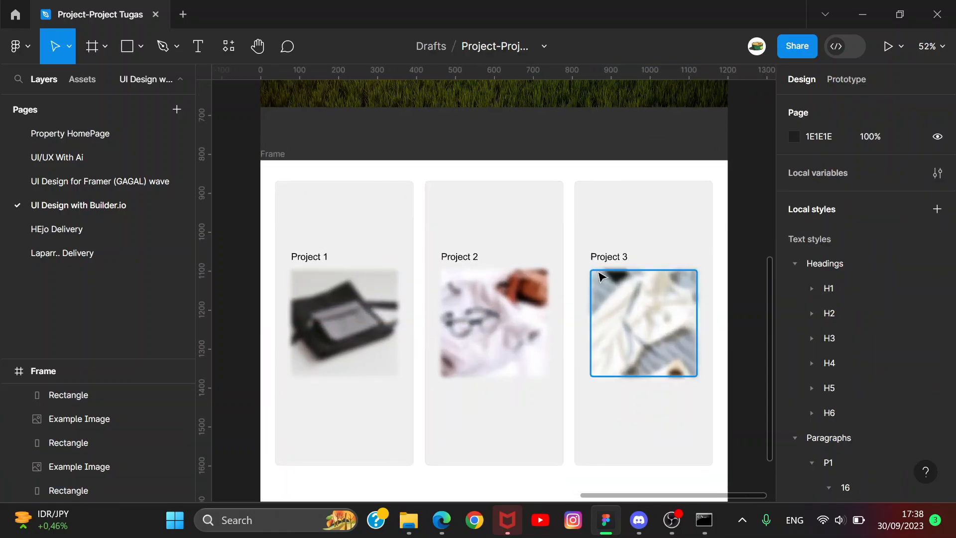
- Move the "Project 1", "Project 2" and "Project 3" titles up together, near the top of their cards
click(606, 256)
shift+click(469, 258)
shift+click(296, 257)
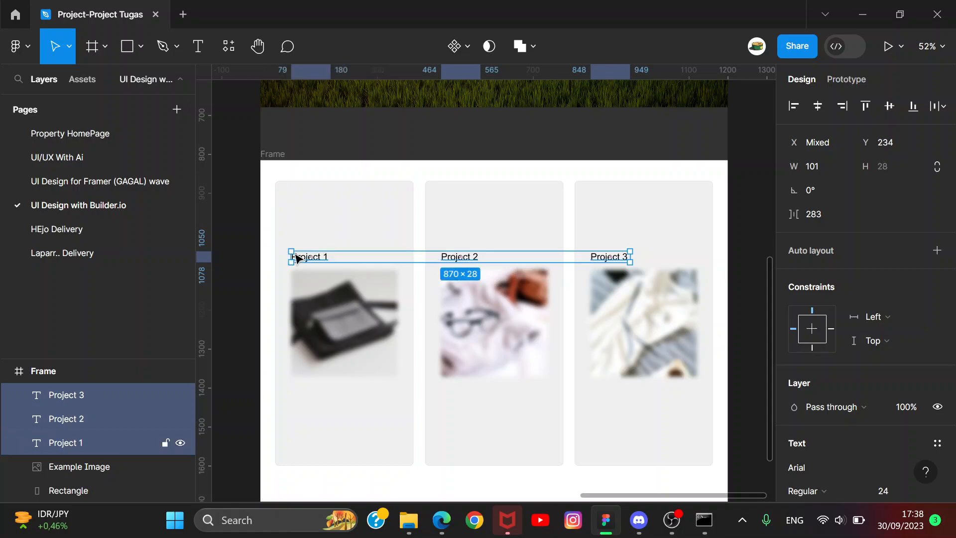
drag(317, 259, 316, 212)
- Delete the three blurred example images from the project cards
click(465, 315)
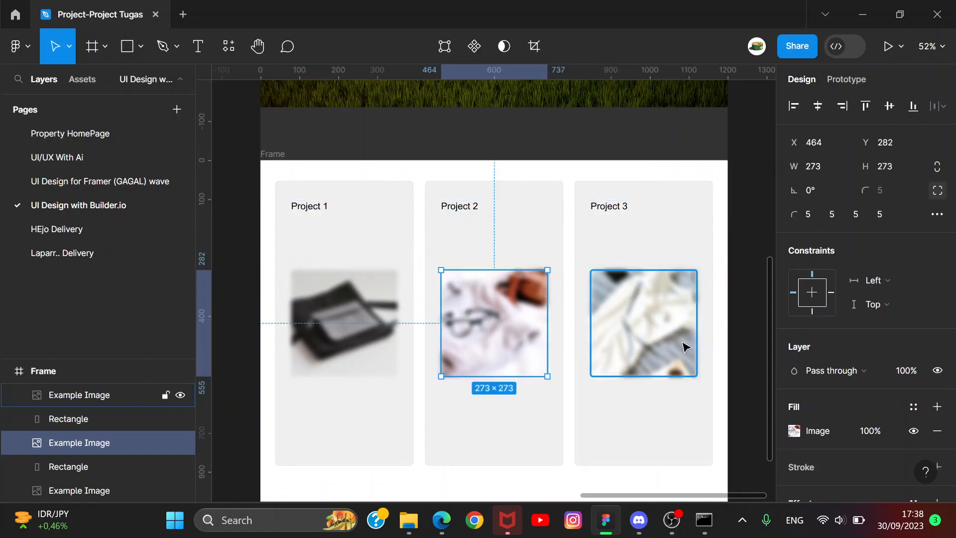
click(355, 284)
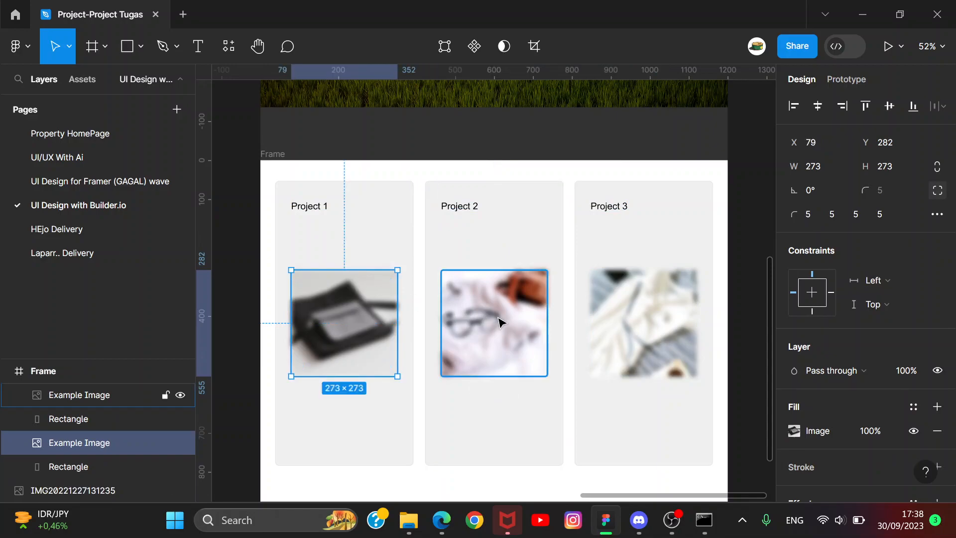
key(Delete)
click(495, 323)
key(Delete)
click(683, 337)
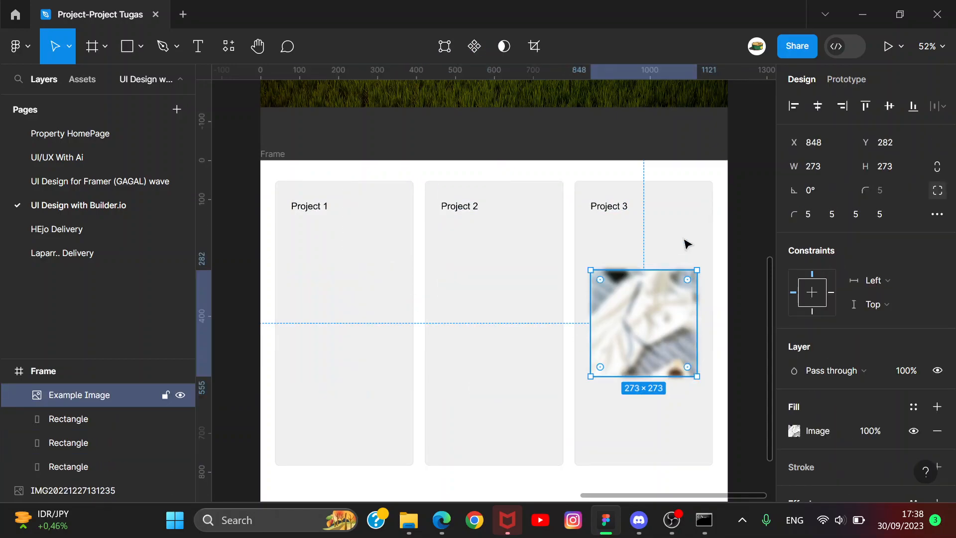
key(Delete)
scroll(728, 187, down, 2)
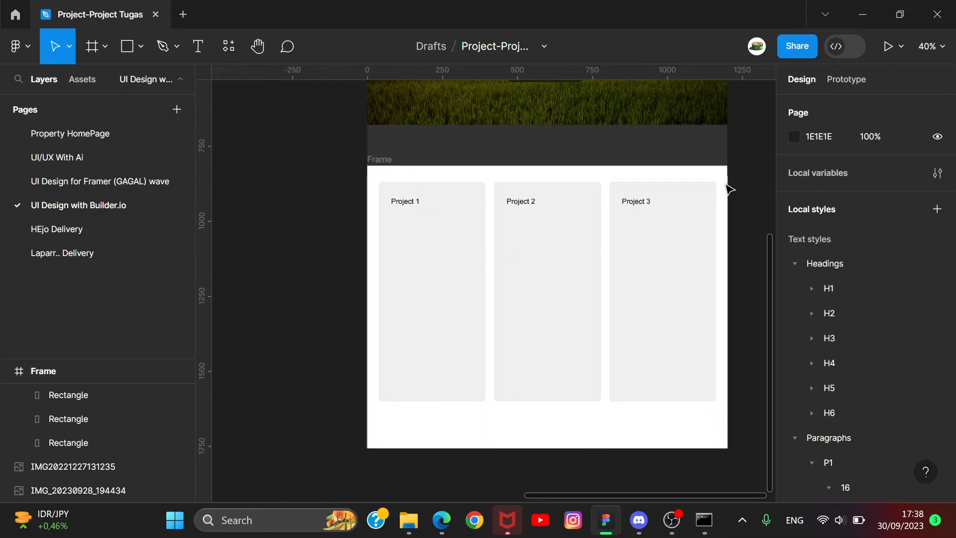
- Fill the portfolio frame with the dark grey sampled from the band below the hero photo
click(389, 159)
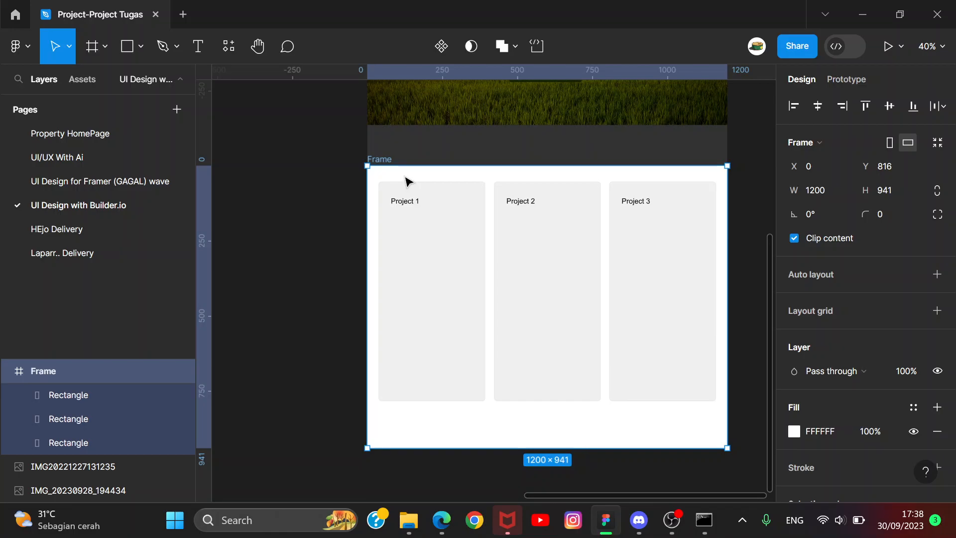
key(Delete)
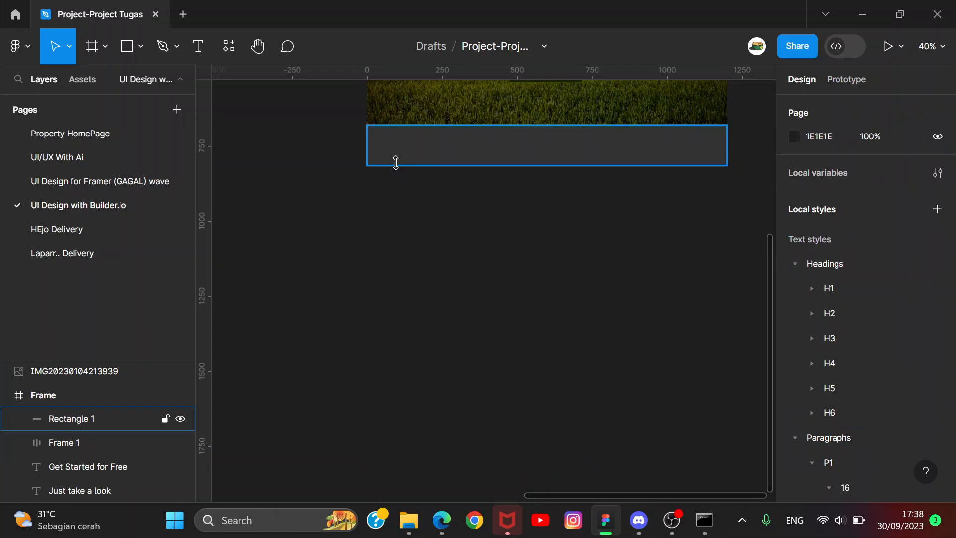
key(ctrl+z)
key(i)
click(558, 150)
click(279, 236)
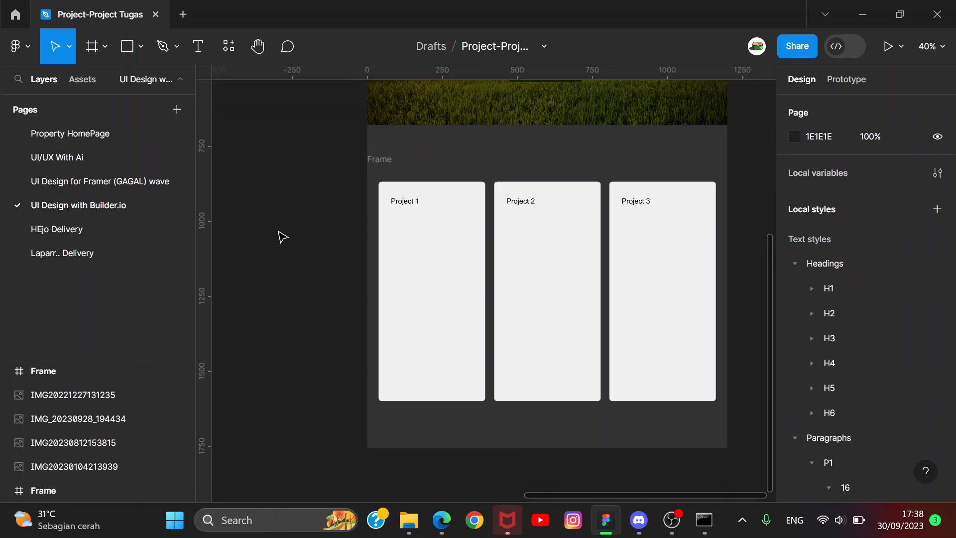
scroll(279, 237, down, 5)
scroll(293, 160, up, 5)
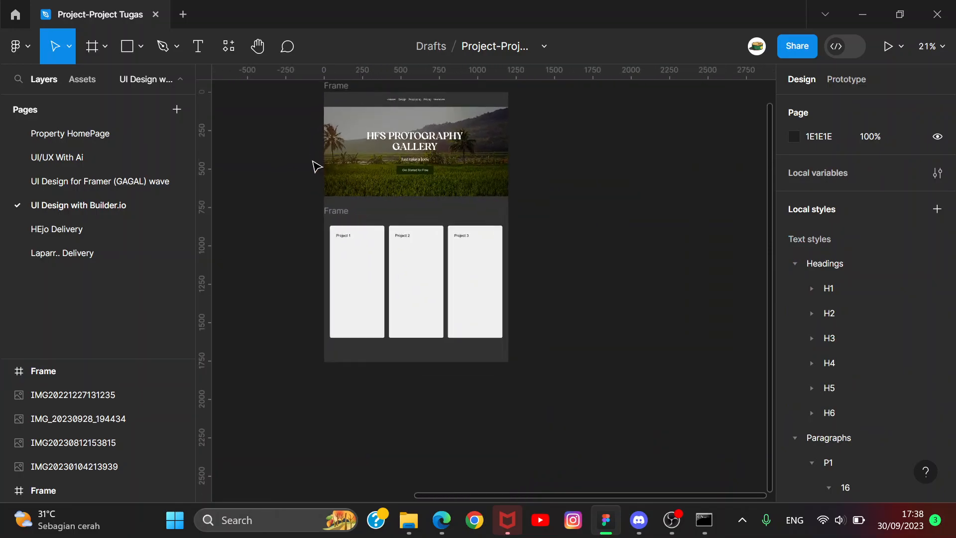
scroll(344, 215, up, 2)
drag(351, 218, 622, 179)
drag(592, 213, 415, 159)
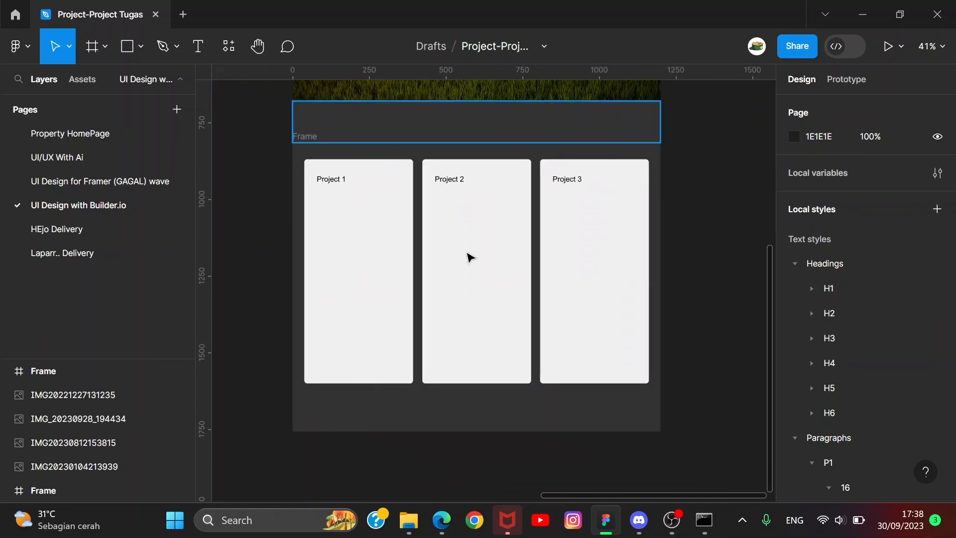
drag(291, 116, 653, 279)
scroll(507, 246, down, 8)
click(373, 204)
drag(372, 204, 610, 300)
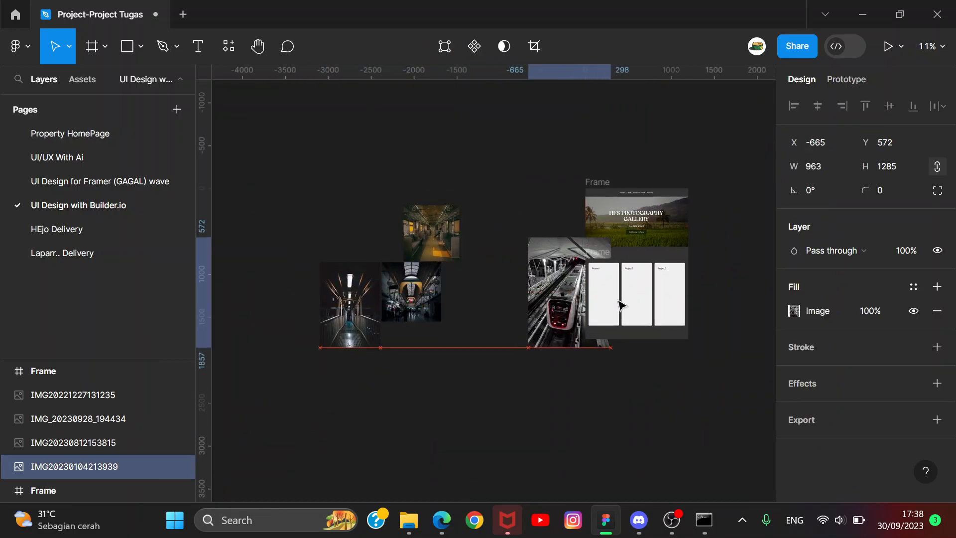
- Bring the train photo to the front, above the portfolio frame
scroll(631, 309, up, 2)
scroll(631, 308, up, 5)
key(bracketright)
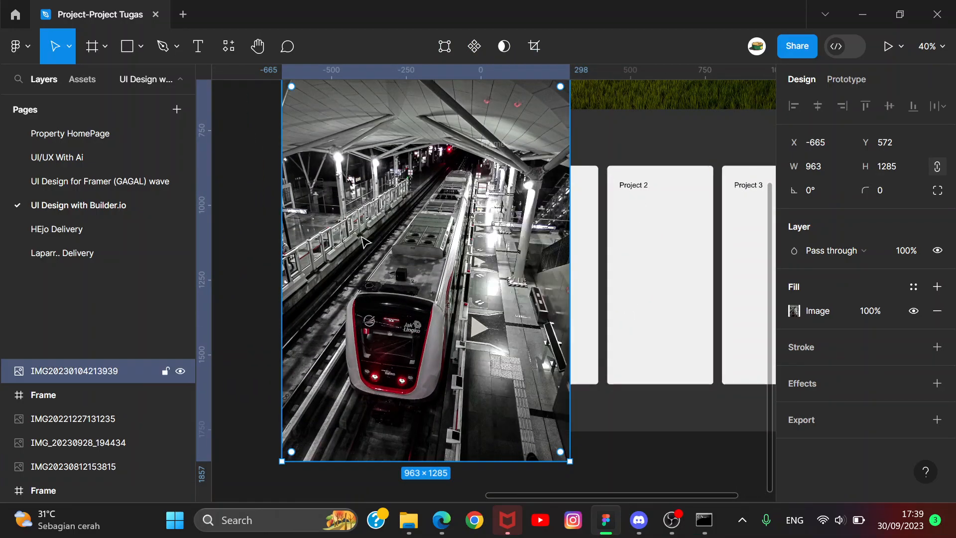
shift+click(592, 243)
click(264, 211)
scroll(264, 211, down, 1)
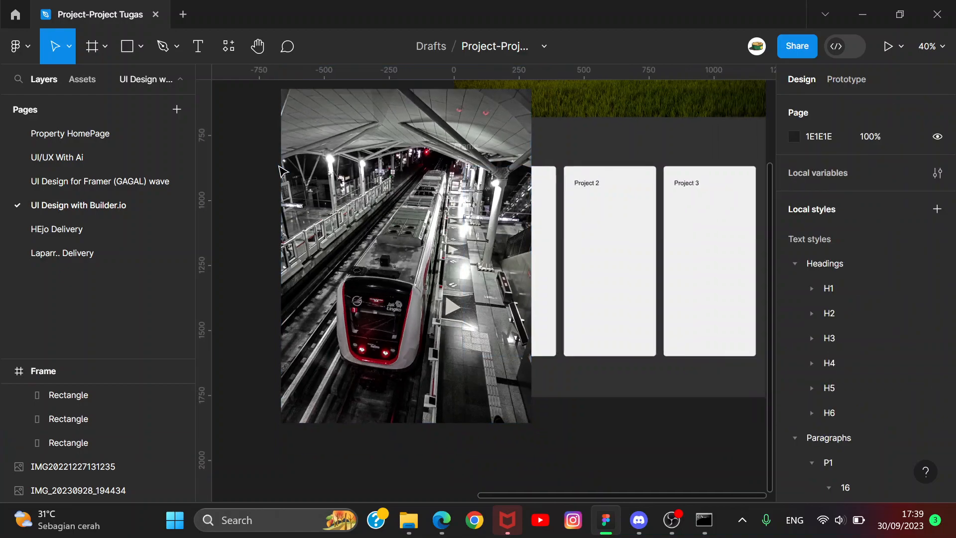
- Scale the train photo down to 552 × 736 and place it over the Project 1 card at X -175, Y 864
click(301, 101)
drag(283, 90, 411, 263)
drag(486, 297, 496, 270)
drag(427, 193, 407, 164)
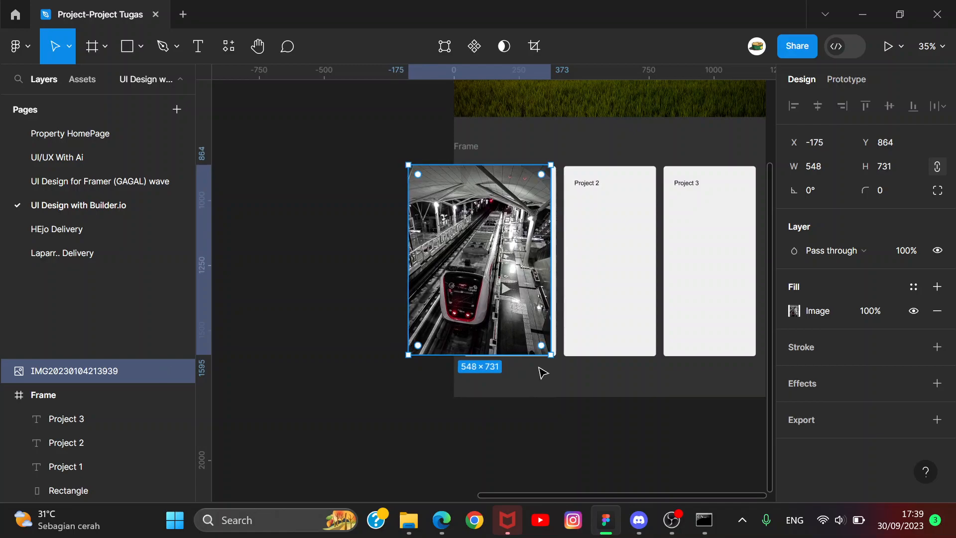
mouse_move(551, 355)
mouse_down()
mouse_move(556, 362)
mouse_move(552, 354)
mouse_up()
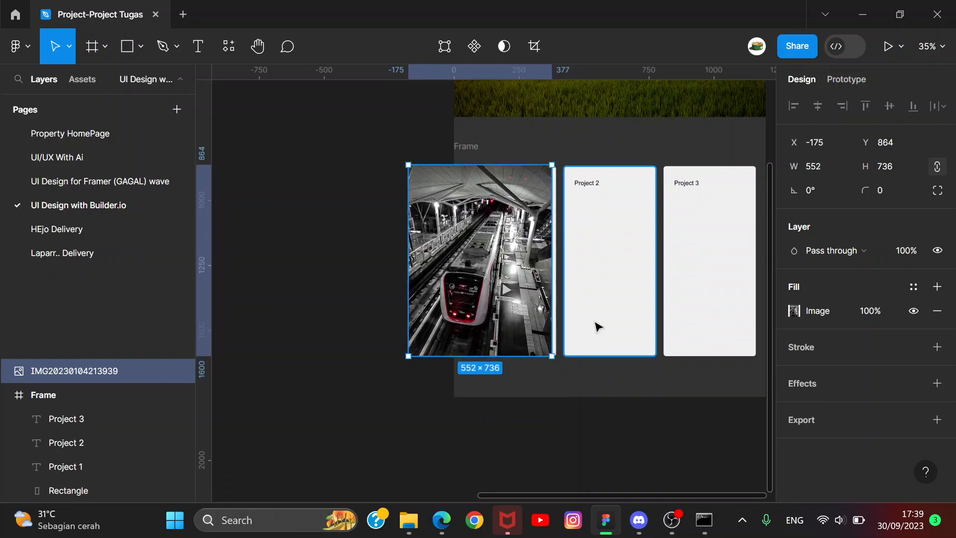
- Mask the train photo with the Project 1 card rectangle
ctrl+scroll(593, 321, up, 3)
shift+click(531, 236)
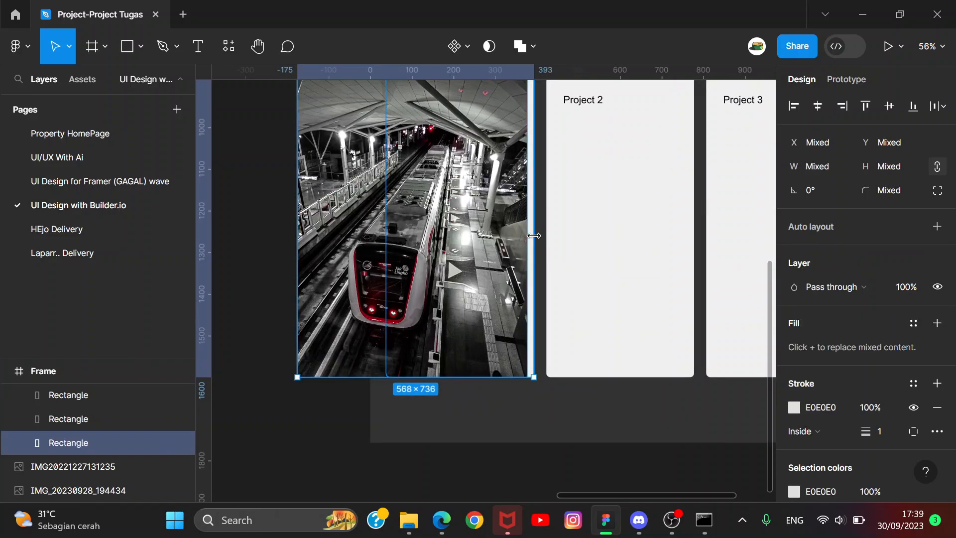
right_click(440, 216)
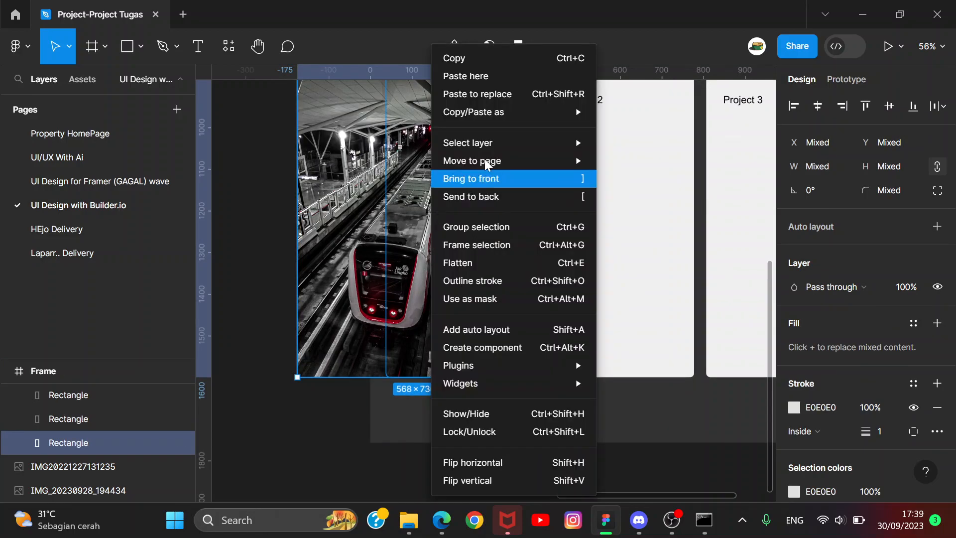
mouse_move(485, 143)
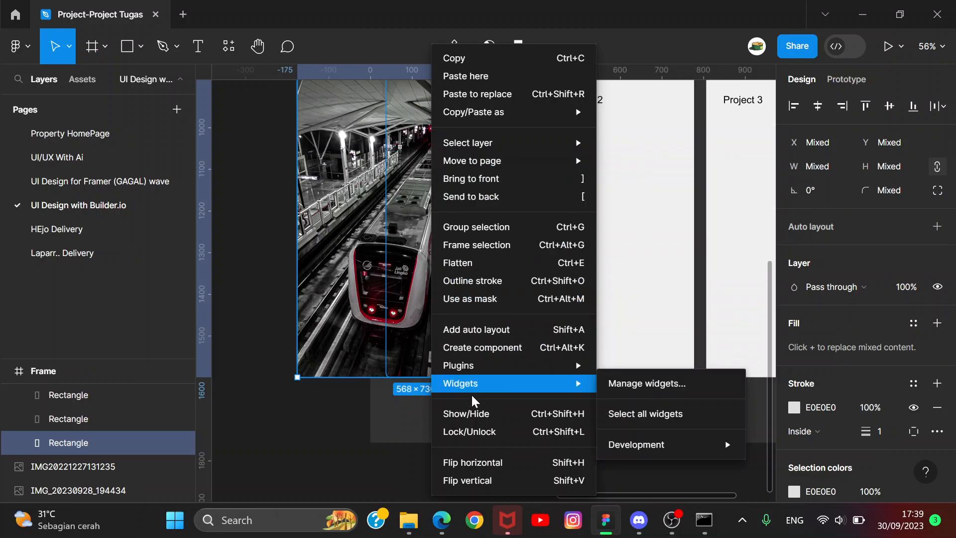
click(500, 293)
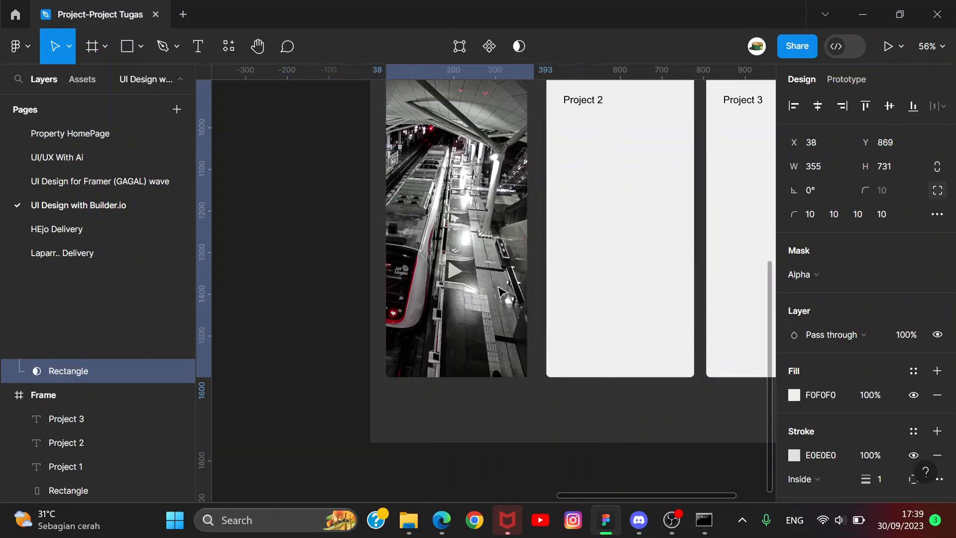
- Resize the masked train photo to 562.25 × 749.67 and position it at X 0, Y 860 so it fills the card
double_click(464, 222)
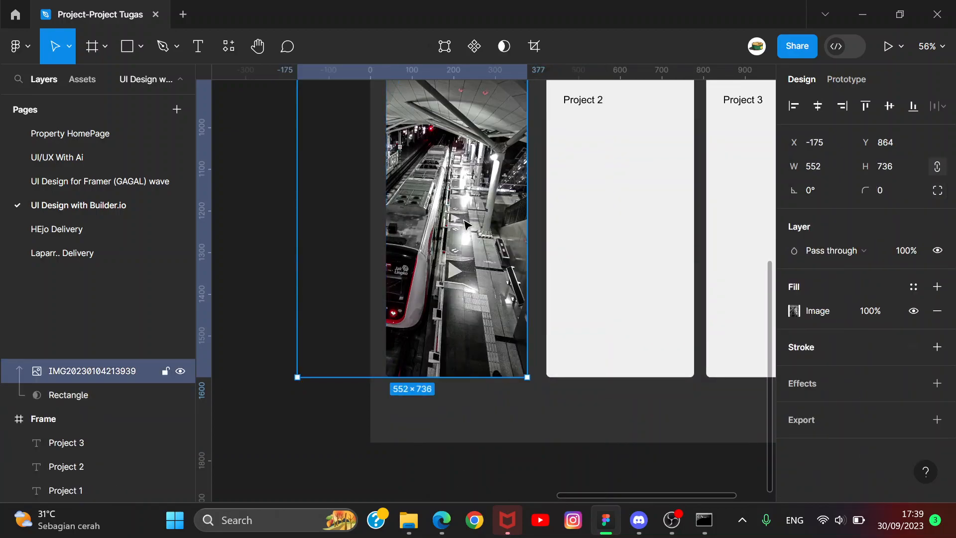
drag(439, 208, 496, 217)
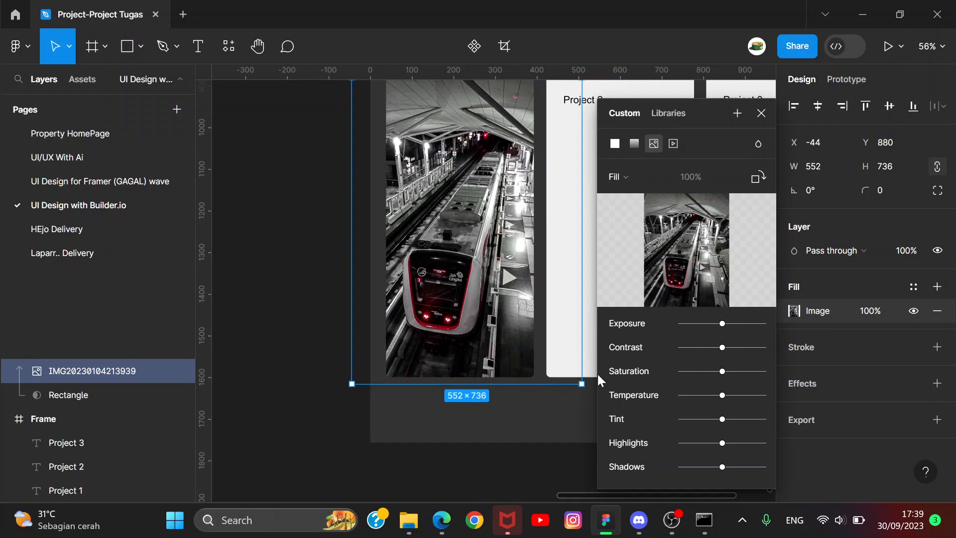
drag(561, 363, 552, 348)
drag(475, 292, 507, 320)
scroll(396, 207, up, 4)
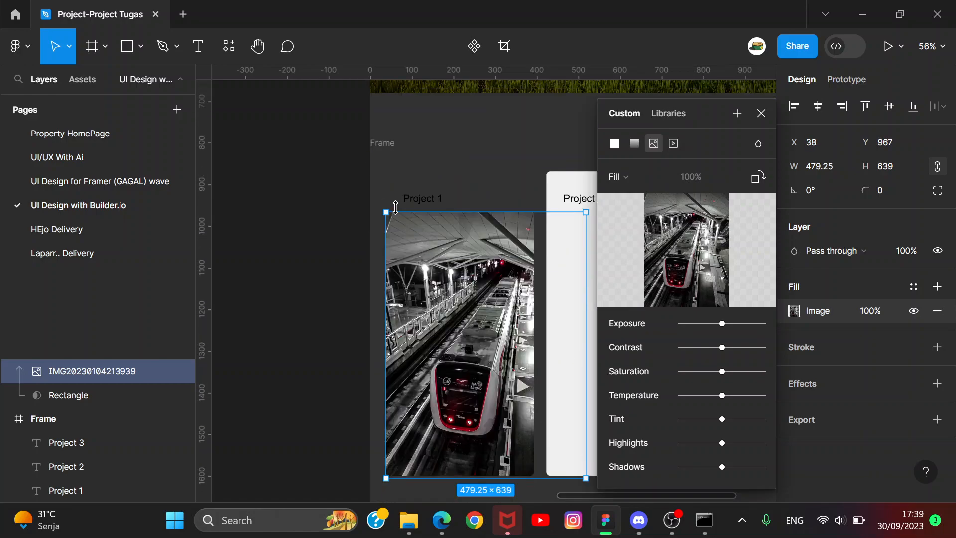
drag(386, 214, 351, 170)
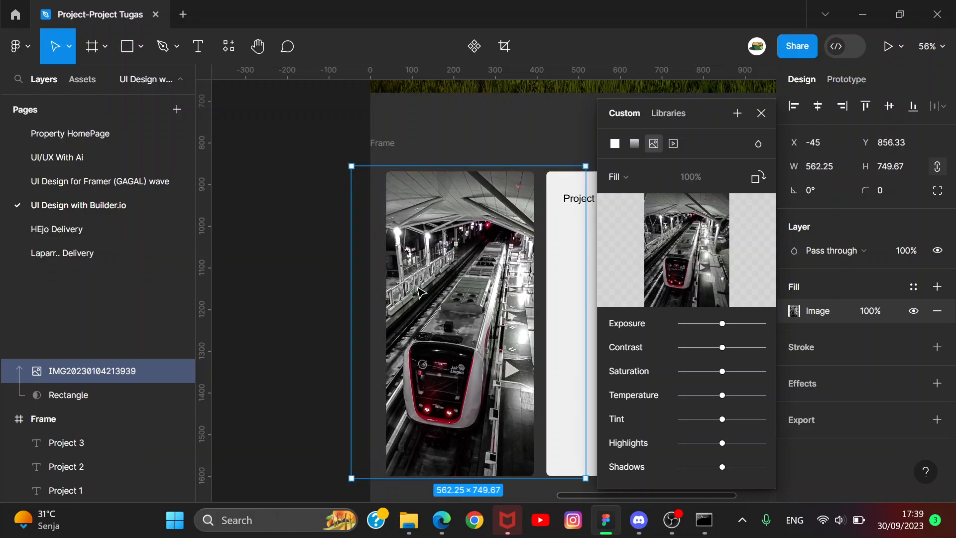
drag(488, 319, 496, 318)
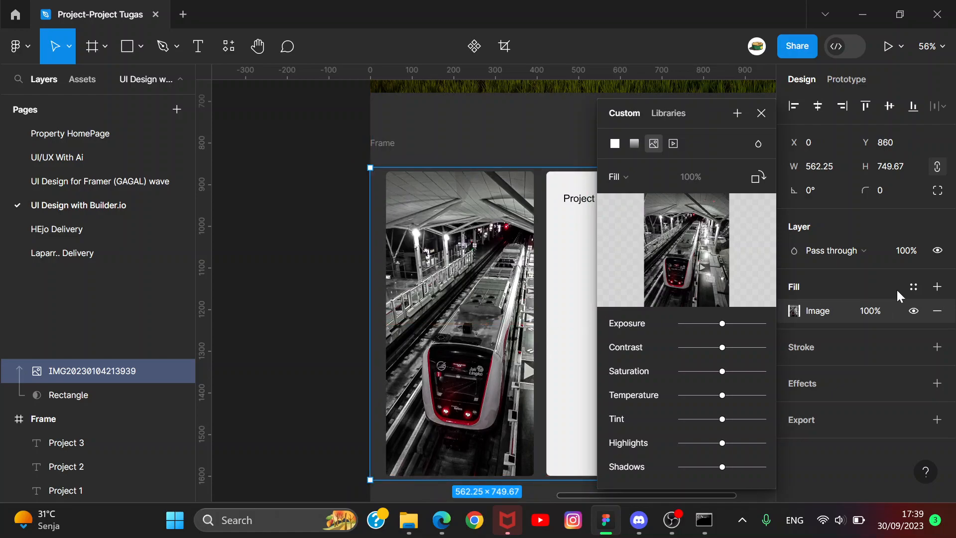
- Add a second fill of 000000 at 20% opacity over the train photo
click(936, 287)
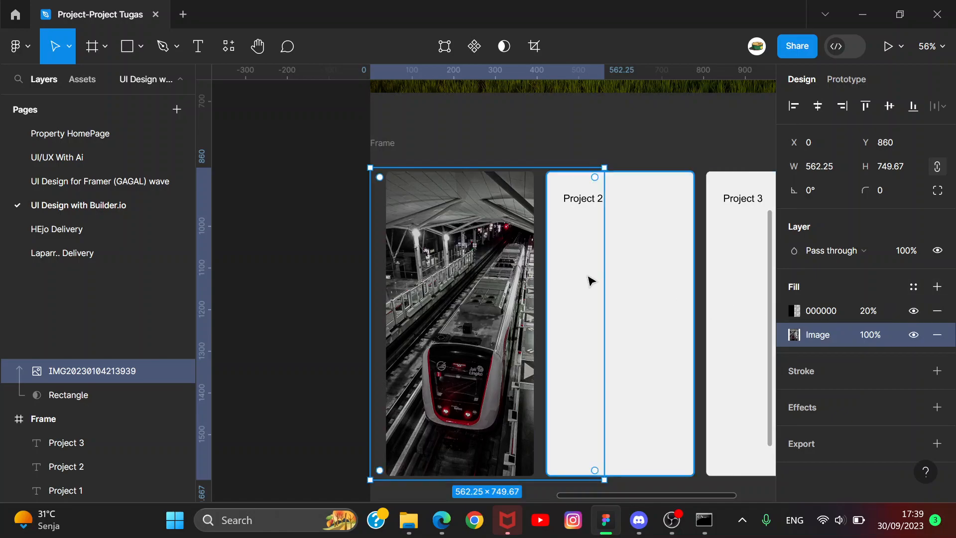
- Set the opacity of the train photo's 000000 overlay fill to 40%
scroll(591, 277, down, 3)
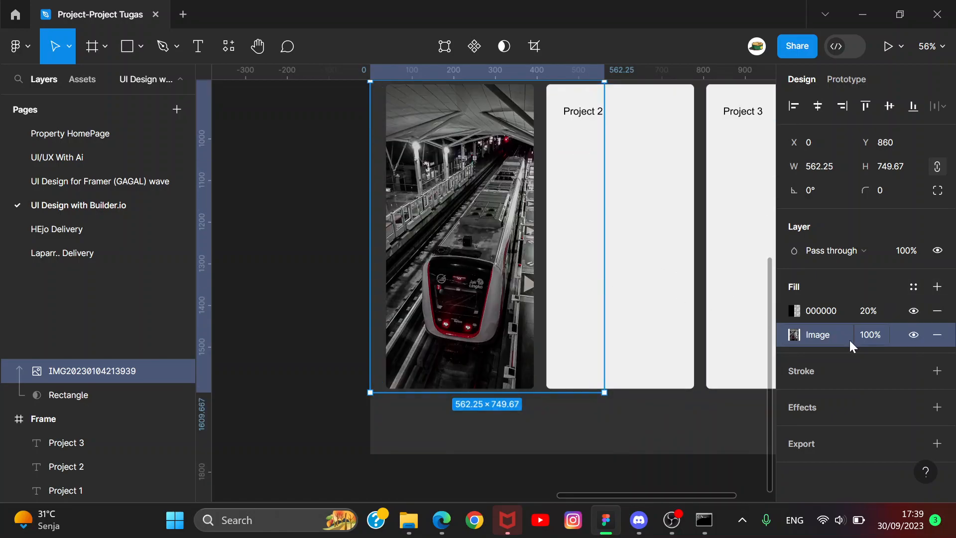
click(874, 310)
text(40)
key(Return)
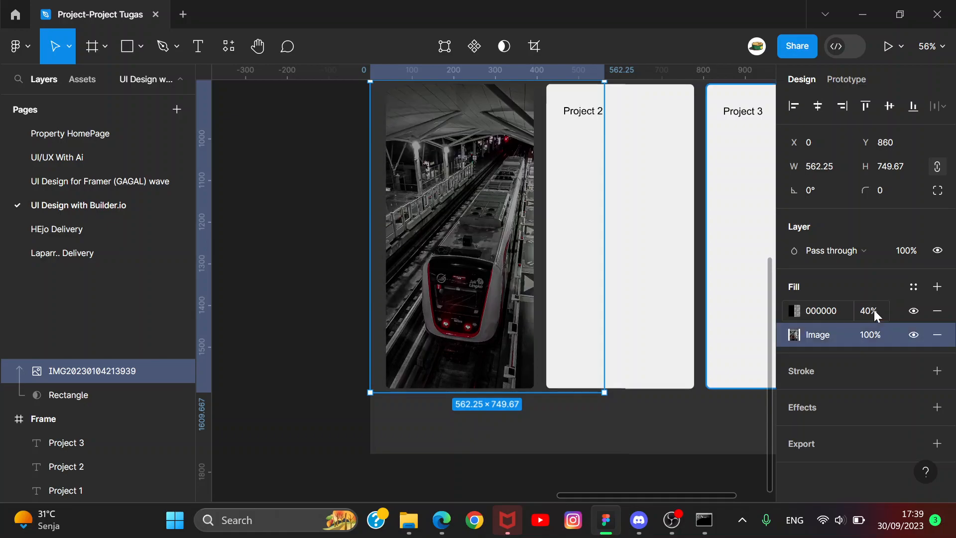
click(234, 171)
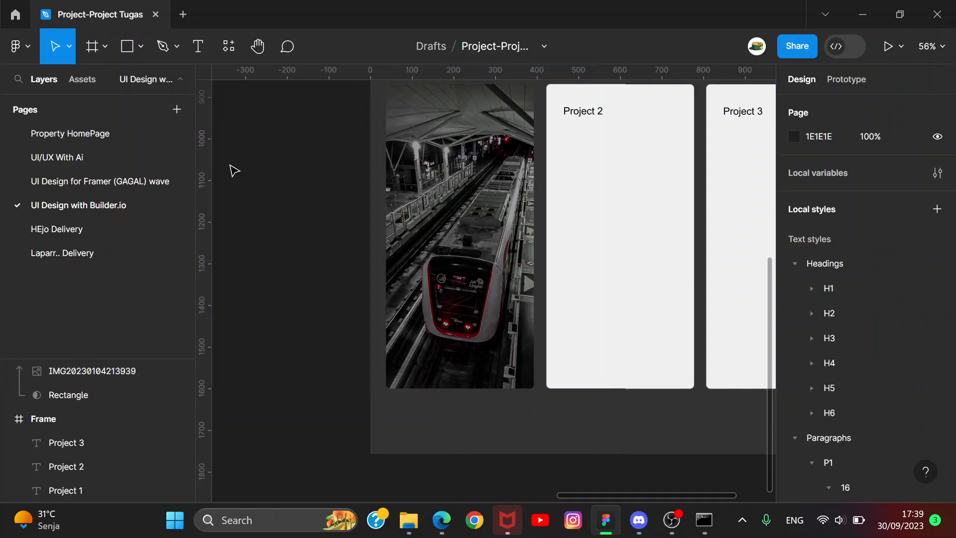
- Delete the Project 1 text hidden behind the masked train photo and return the photo to its card position at X 35, Y 869
scroll(234, 170, down, 3)
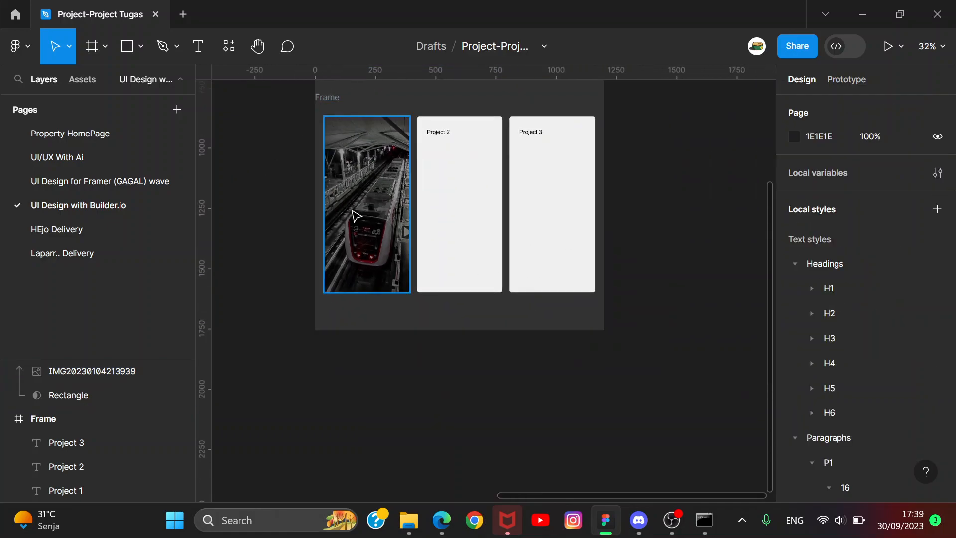
drag(357, 215, 337, 283)
click(352, 134)
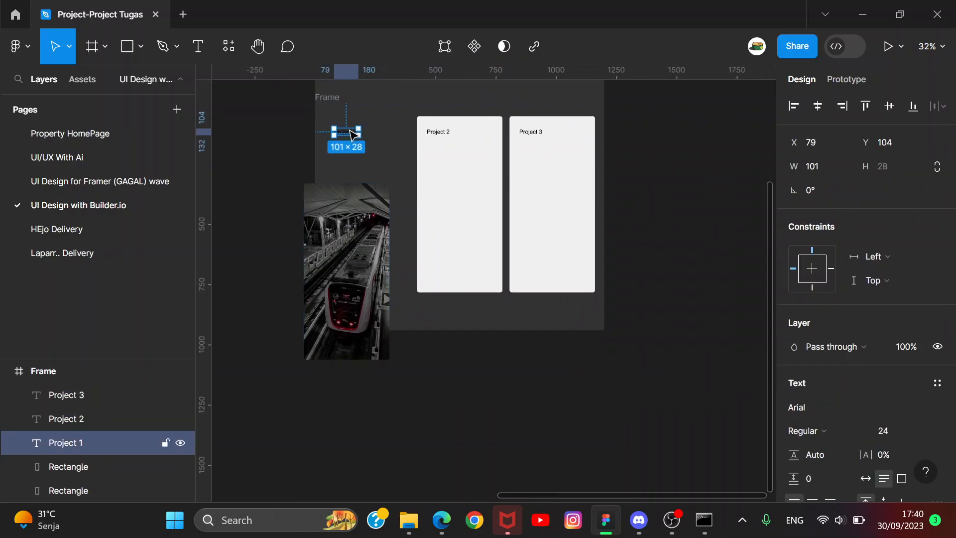
key(Delete)
drag(363, 253, 382, 190)
click(271, 179)
- Bring the 649 × 649 train interior photo into the cards frame and place it over the Project 2 card at X 72, Y 94
drag(271, 178, 559, 259)
scroll(559, 258, down, 3)
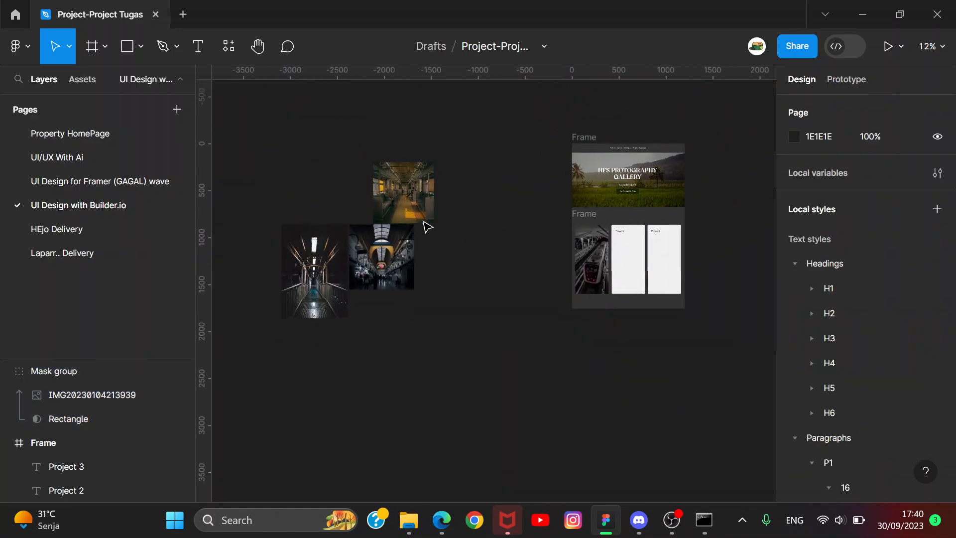
scroll(423, 220, up, 2)
click(403, 184)
drag(520, 257, 695, 277)
scroll(696, 277, up, 3)
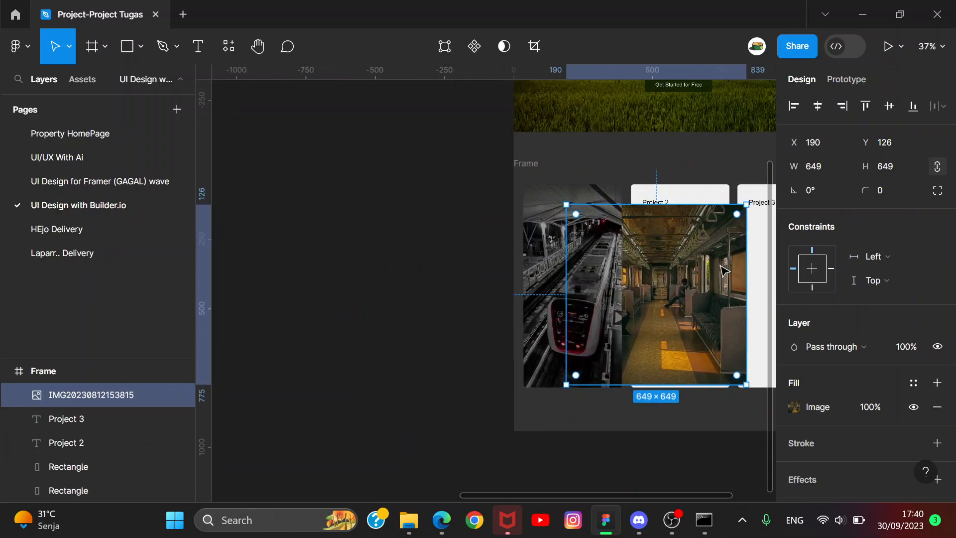
drag(741, 253, 617, 253)
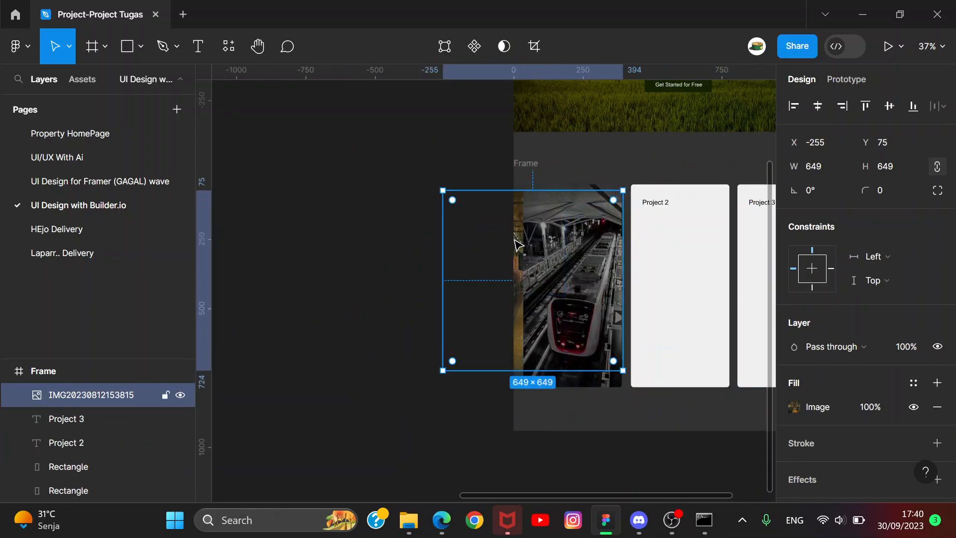
drag(529, 254, 635, 268)
scroll(751, 291, up, 3)
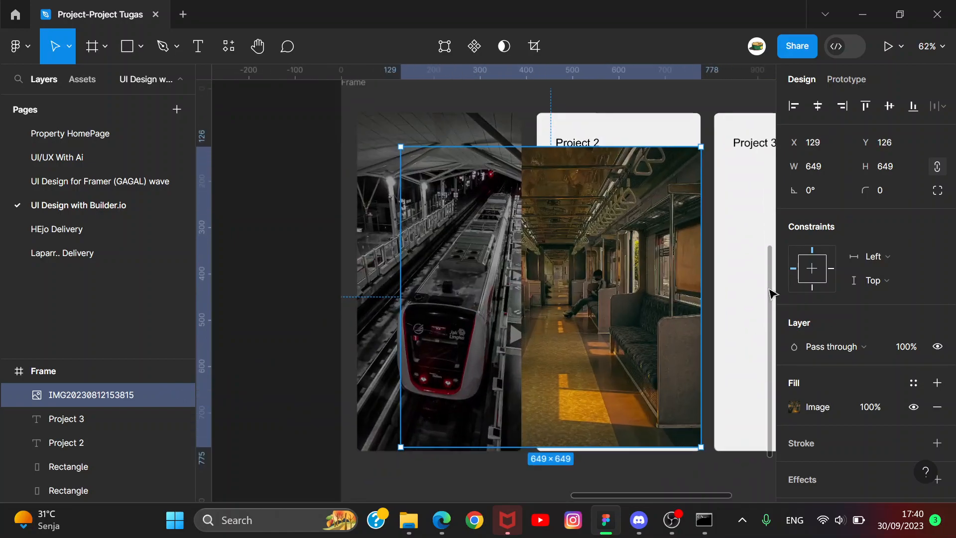
drag(715, 269, 558, 285)
drag(492, 211, 466, 196)
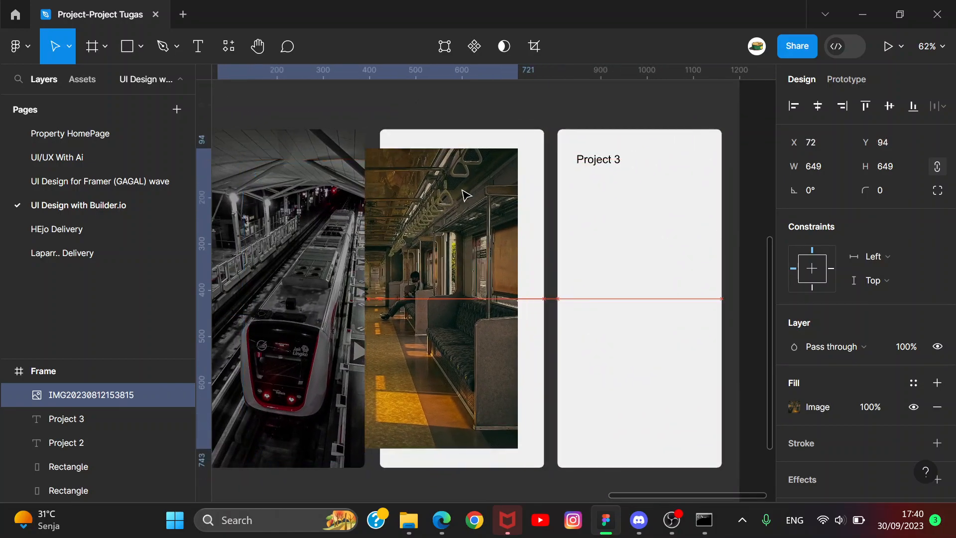
- Try to use only the Project 2 card rectangle as a mask, and undo that masking
right_click(535, 218)
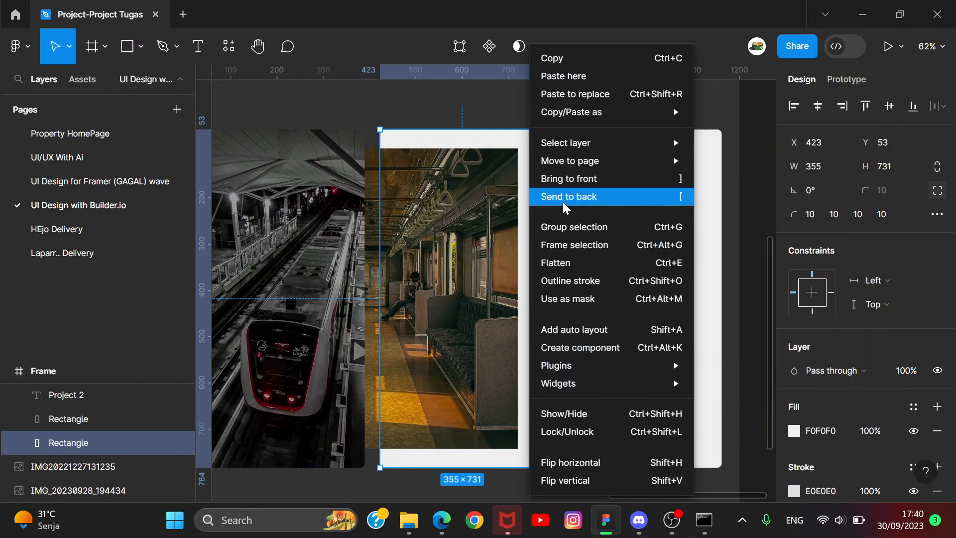
mouse_move(599, 379)
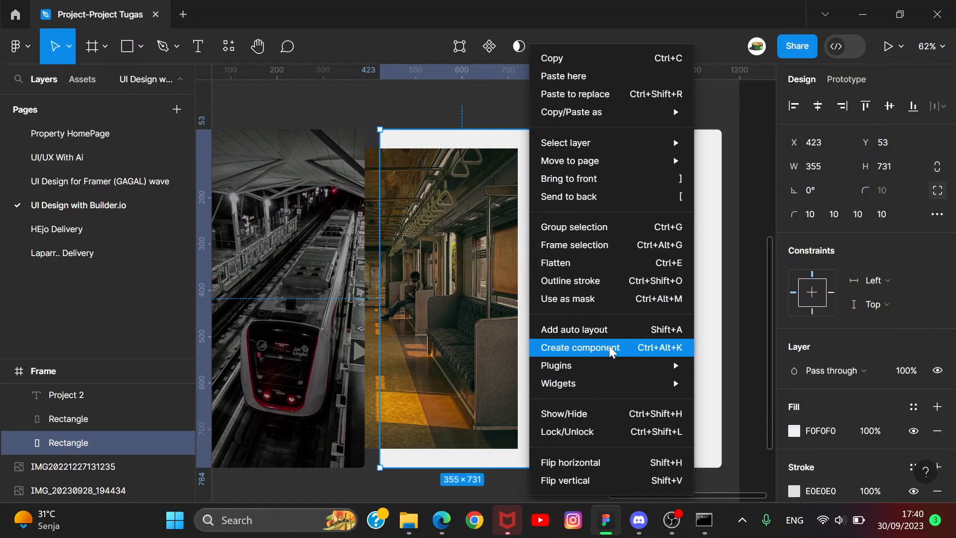
click(602, 301)
click(433, 197)
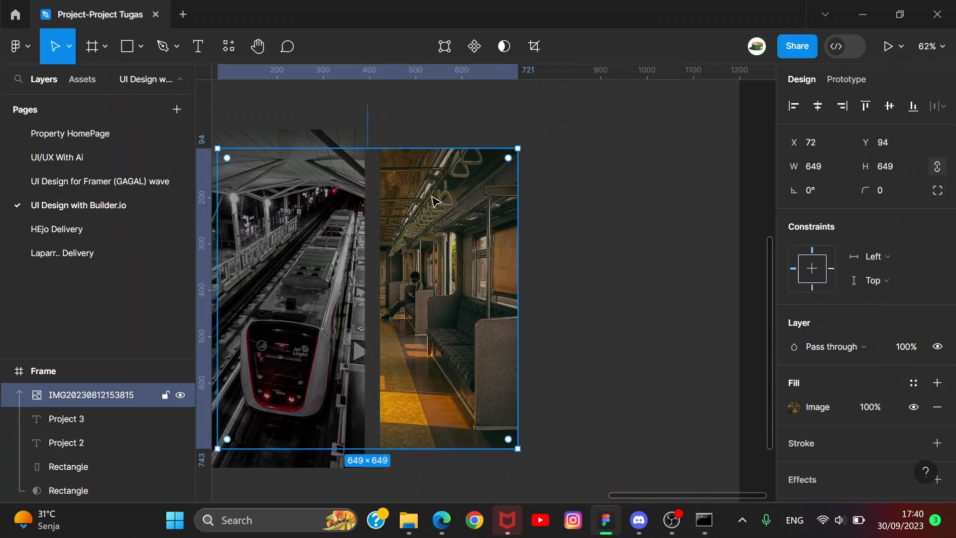
key(ctrl+z)
key(ctrl+z)
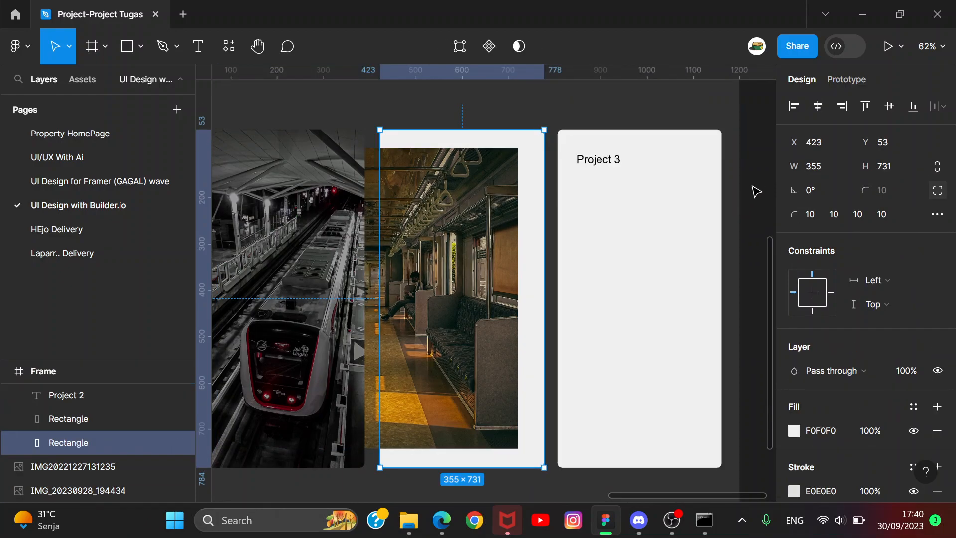
- Mask the train interior photo with the Project 2 card rectangle
click(755, 171)
click(494, 160)
shift+click(531, 140)
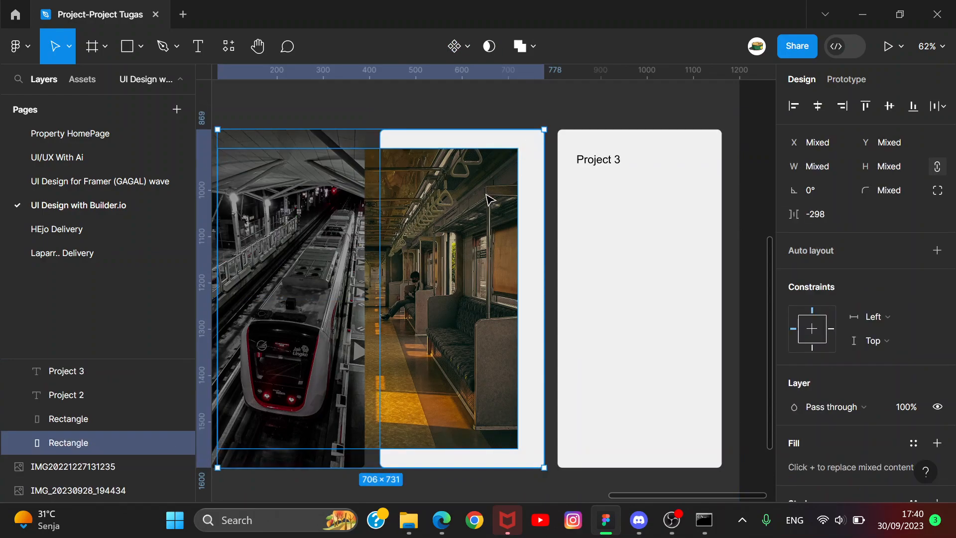
right_click(481, 196)
click(544, 299)
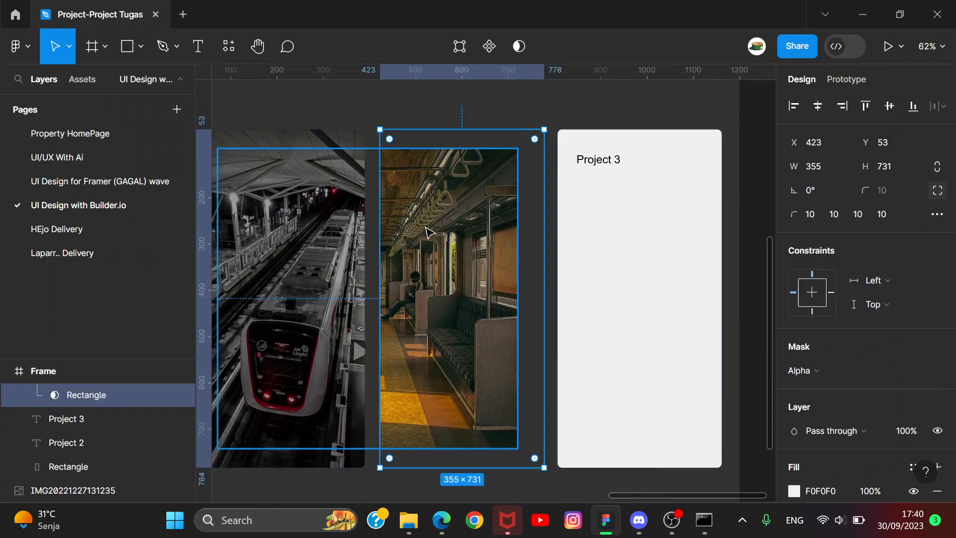
- Resize the masked train interior photo to 765 × 765 and position it at X 218, Y 36 so it fills the card
double_click(431, 232)
drag(456, 227, 534, 202)
drag(293, 422, 345, 371)
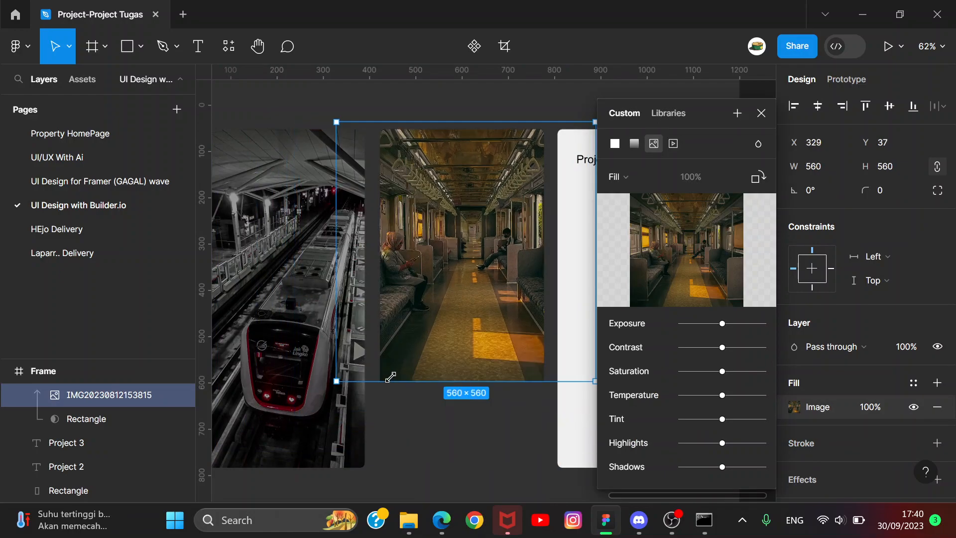
drag(470, 319, 495, 429)
drag(351, 215, 247, 108)
drag(504, 248, 531, 251)
drag(491, 219, 484, 234)
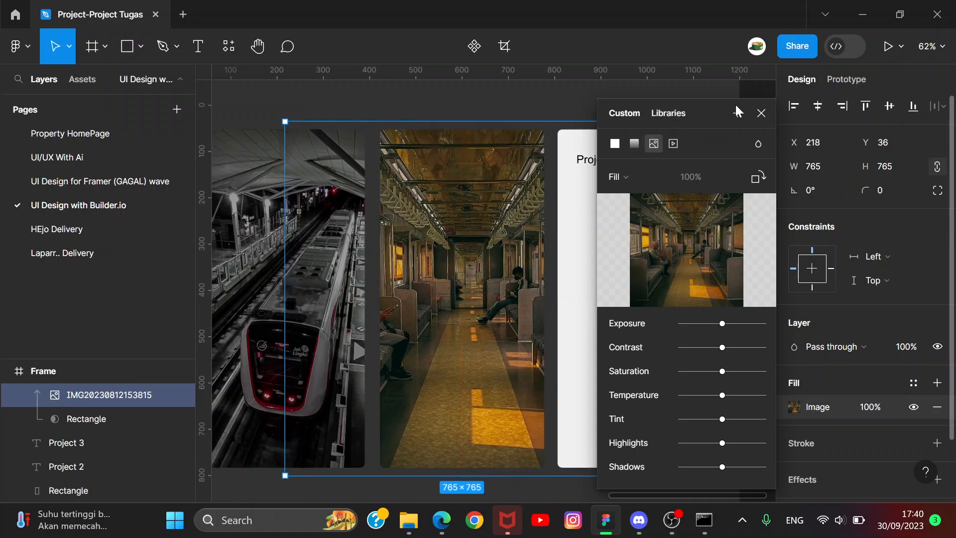
click(761, 114)
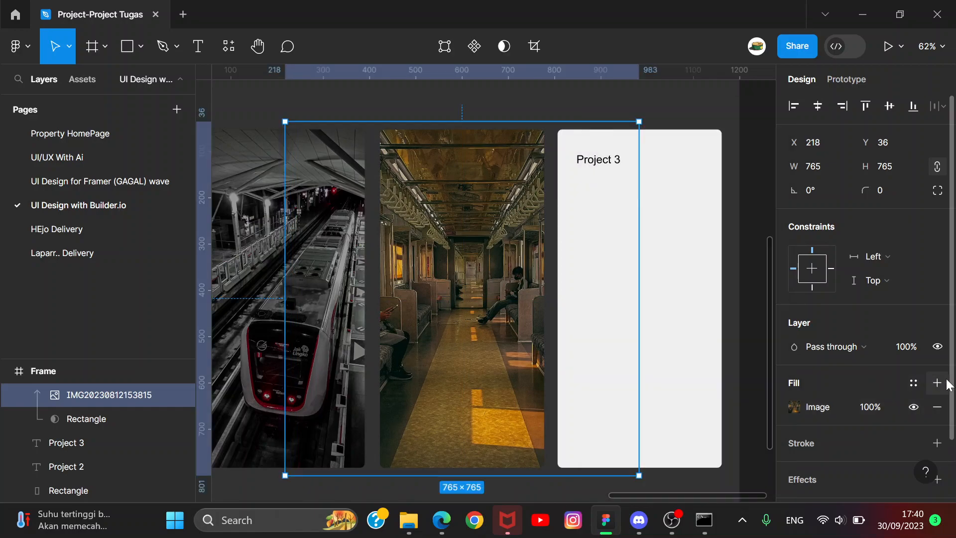
- Add a second fill of 000000 over the train interior photo at 40% opacity, matching the train photo's overlay
click(936, 382)
click(283, 274)
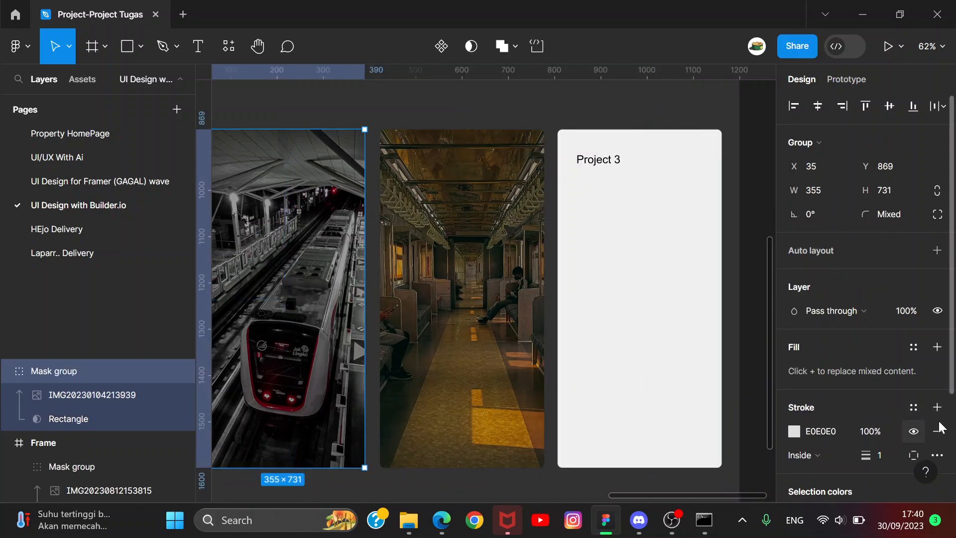
scroll(860, 351, down, 3)
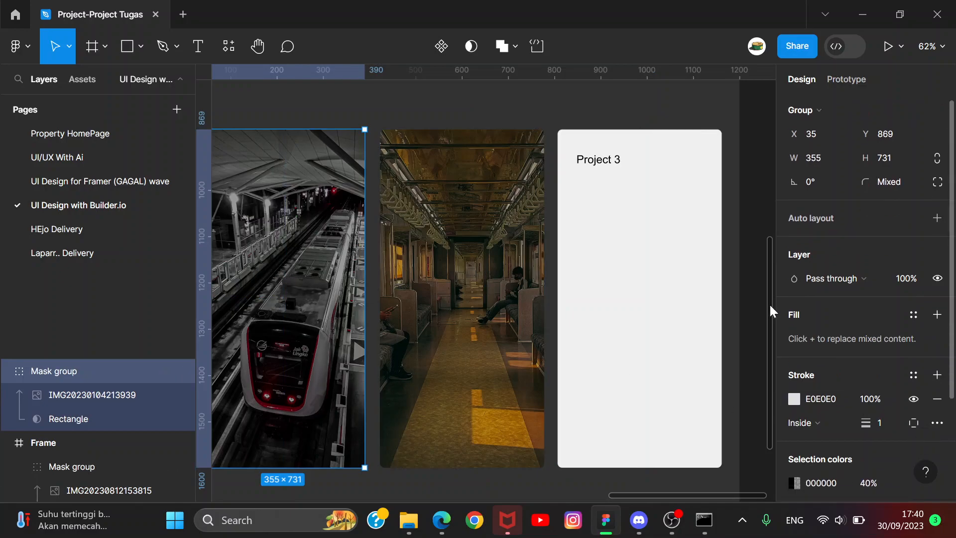
scroll(746, 304, down, 1)
click(463, 253)
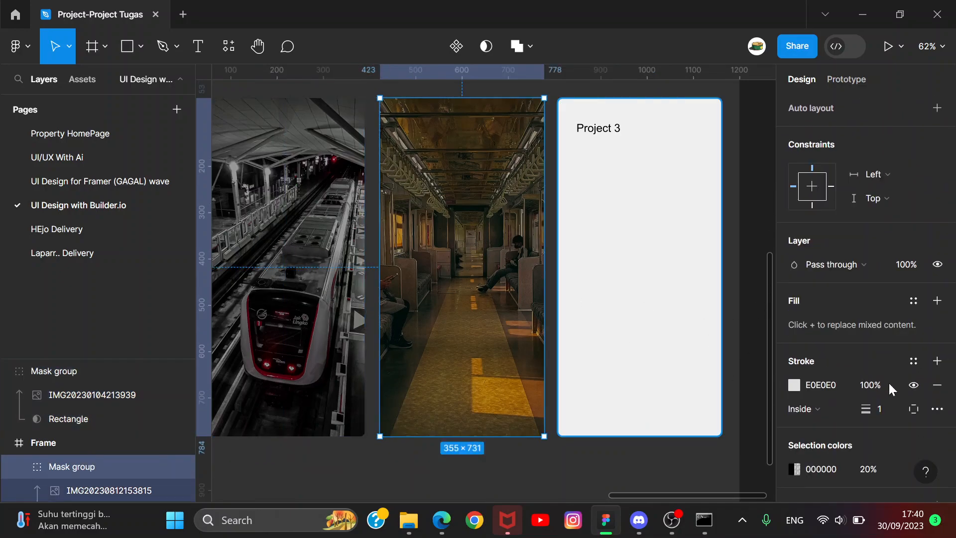
double_click(405, 273)
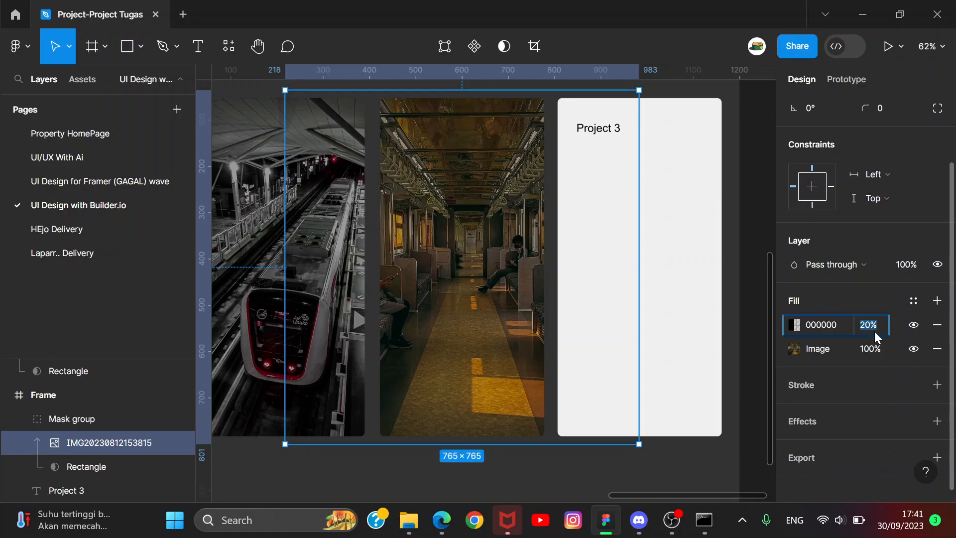
key(Return)
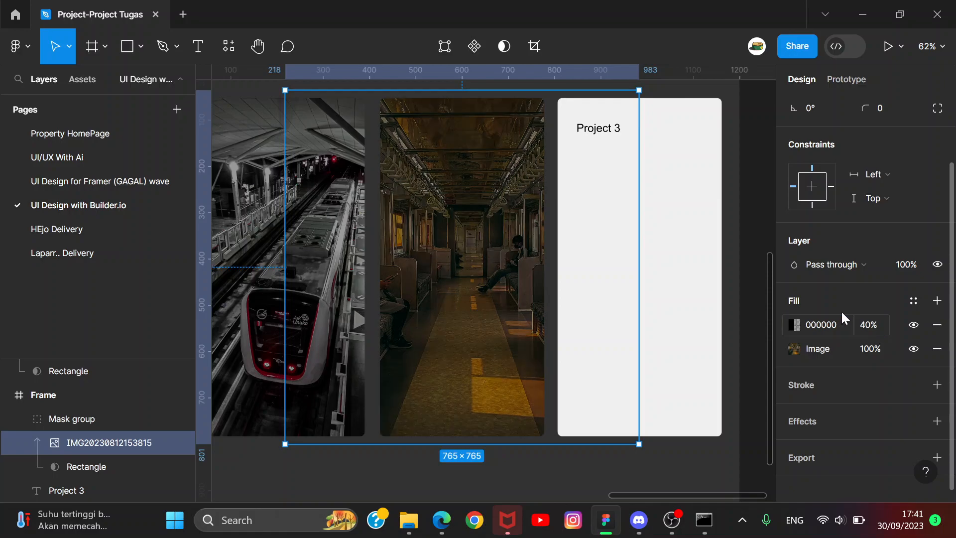
click(764, 245)
- Set the opacity of the train interior photo's 000000 overlay fill to 30%
scroll(764, 245, down, 5)
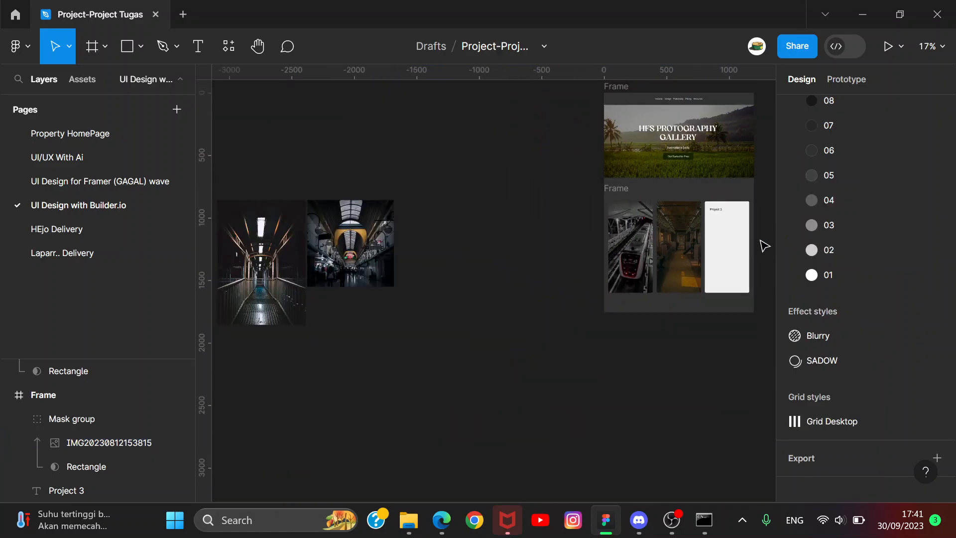
scroll(761, 244, up, 5)
scroll(586, 250, down, 1)
double_click(586, 250)
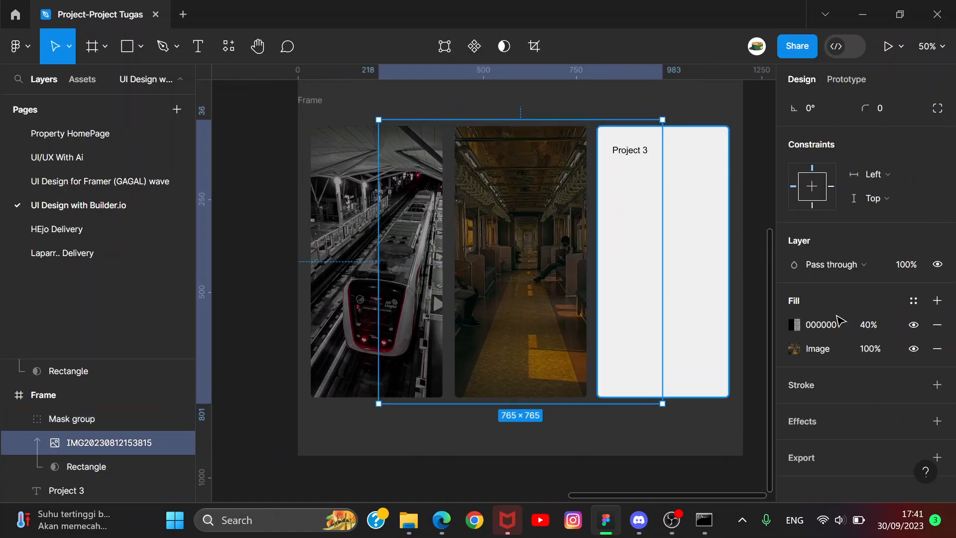
click(886, 327)
text(30)
key(Return)
click(324, 215)
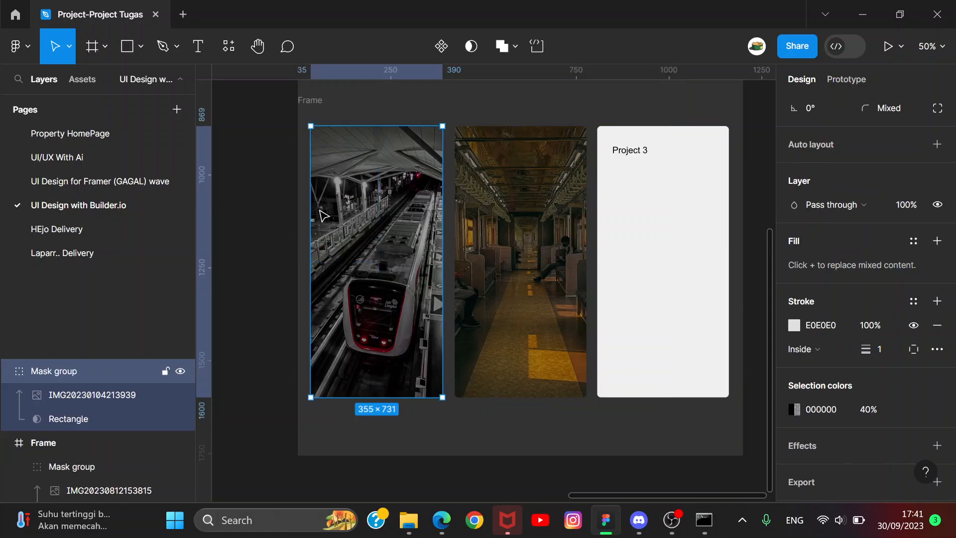
click(267, 204)
- Bring the 693 × 693 arched arcade photo into the cards frame and place it over the Project 3 card at X 431, Y 104
scroll(267, 205, down, 3)
drag(266, 204, 571, 286)
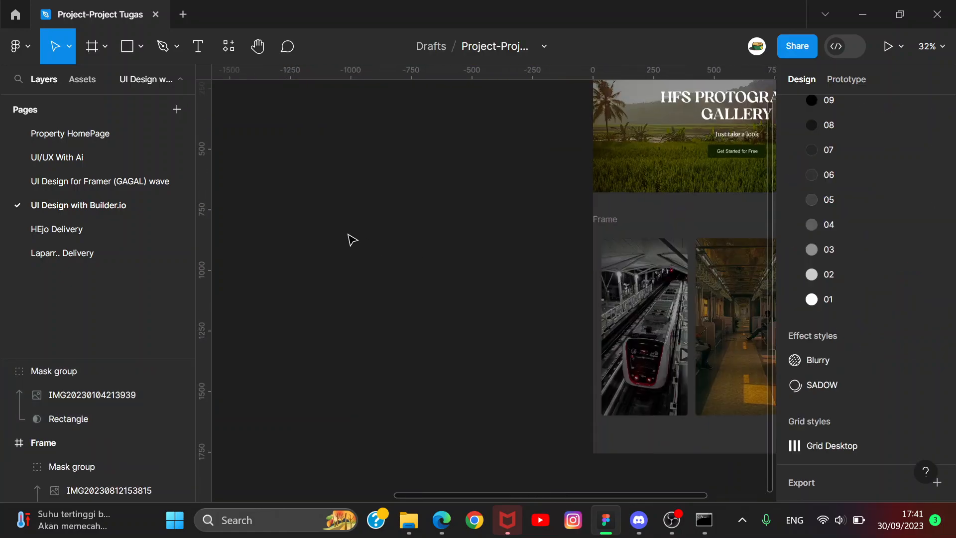
scroll(347, 233, down, 5)
drag(243, 252, 580, 251)
scroll(684, 304, up, 5)
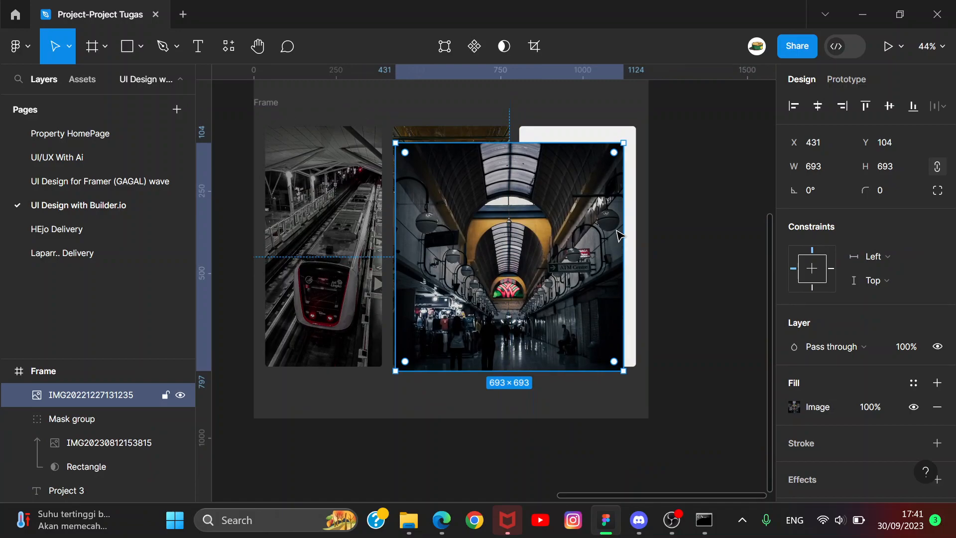
scroll(626, 237, up, 2)
scroll(625, 237, up, 3)
- Mask the arcade photo with the Project 3 card rectangle
shift+click(631, 249)
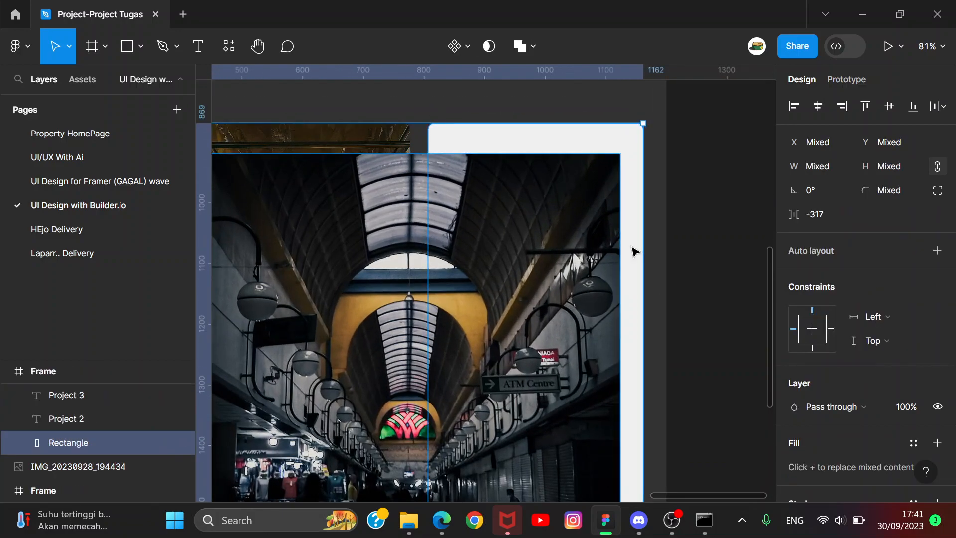
right_click(631, 249)
click(631, 299)
- Resize the masked arcade photo to 731 × 731 and position it at X 629, Y 53 so it fills the card
scroll(676, 294, down, 3)
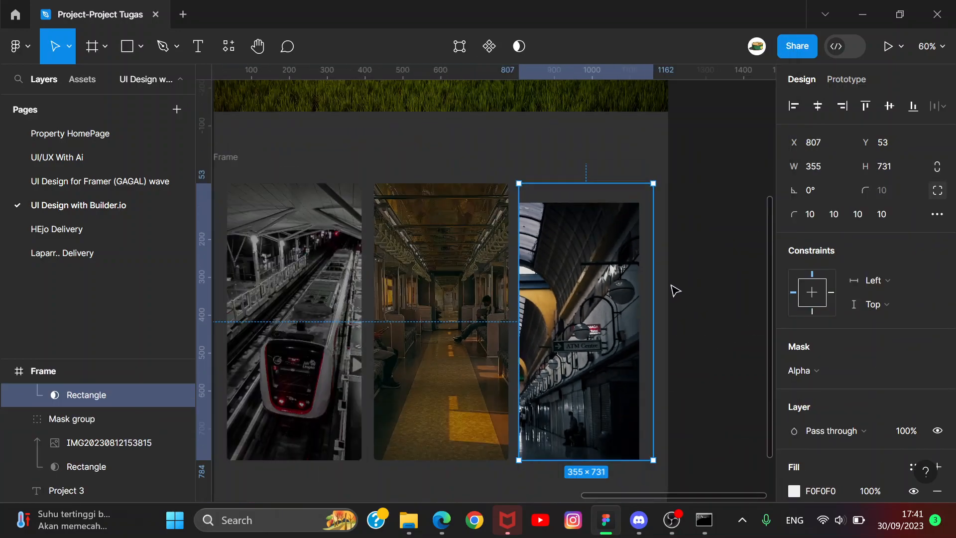
double_click(570, 272)
drag(570, 274, 602, 251)
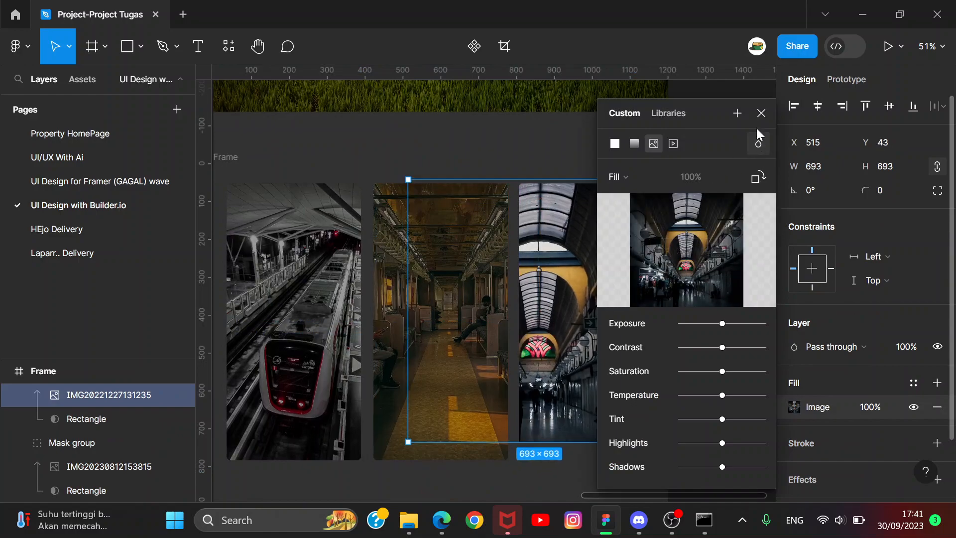
click(760, 113)
drag(642, 204, 642, 203)
drag(580, 274, 675, 305)
drag(503, 211, 448, 175)
drag(595, 277, 575, 284)
drag(440, 172, 451, 181)
drag(447, 481, 466, 454)
drag(608, 391, 591, 391)
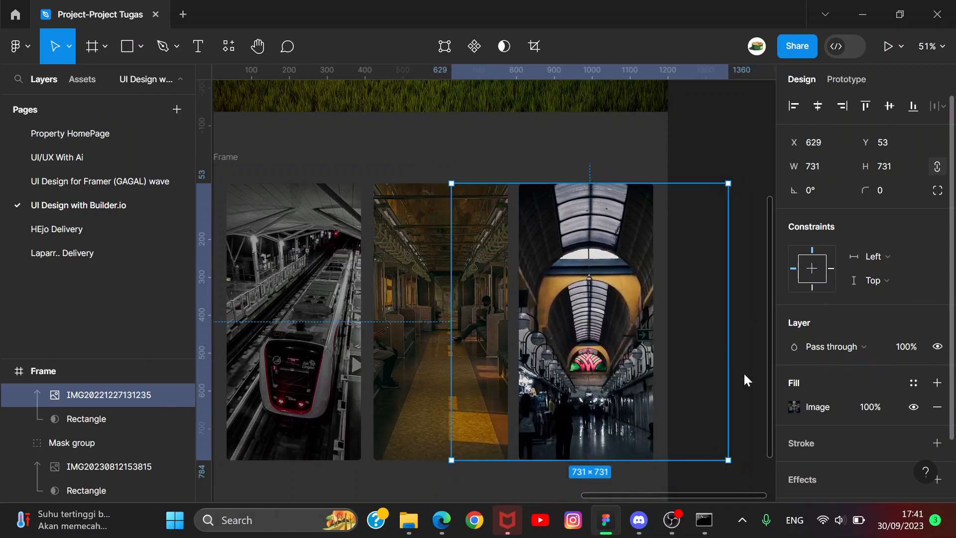
- Add a second fill of 000000 at 40% opacity over the arcade photo
double_click(617, 351)
click(855, 386)
click(936, 382)
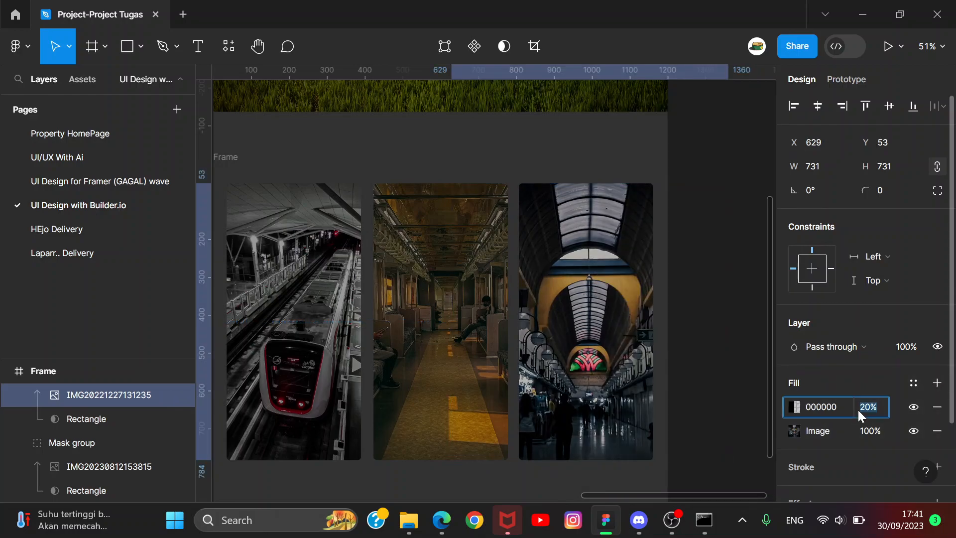
text(40)
key(Return)
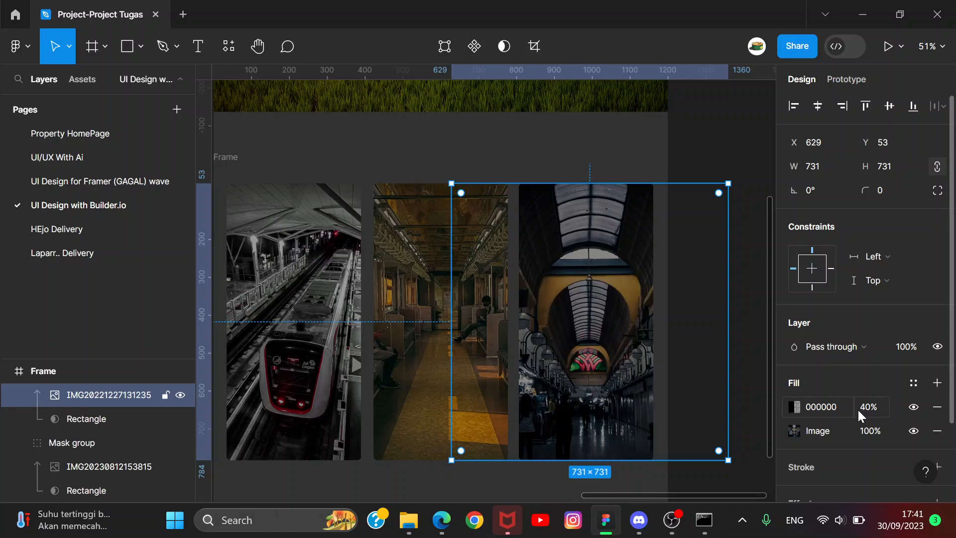
- Replace the Features link text in the page's navigation bar with HOME
scroll(727, 126, down, 5)
click(728, 126)
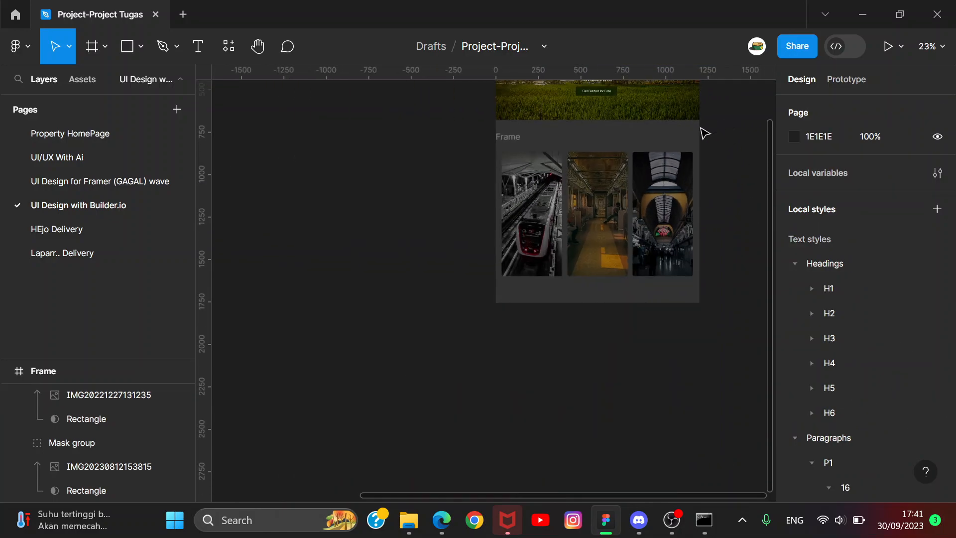
scroll(512, 141, up, 3)
scroll(513, 141, right, 2)
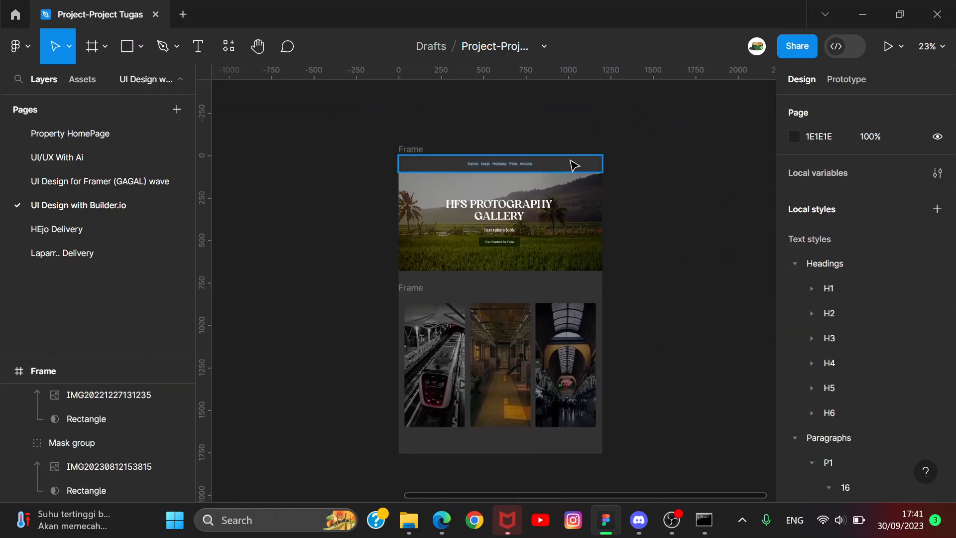
click(574, 165)
scroll(527, 141, up, 3)
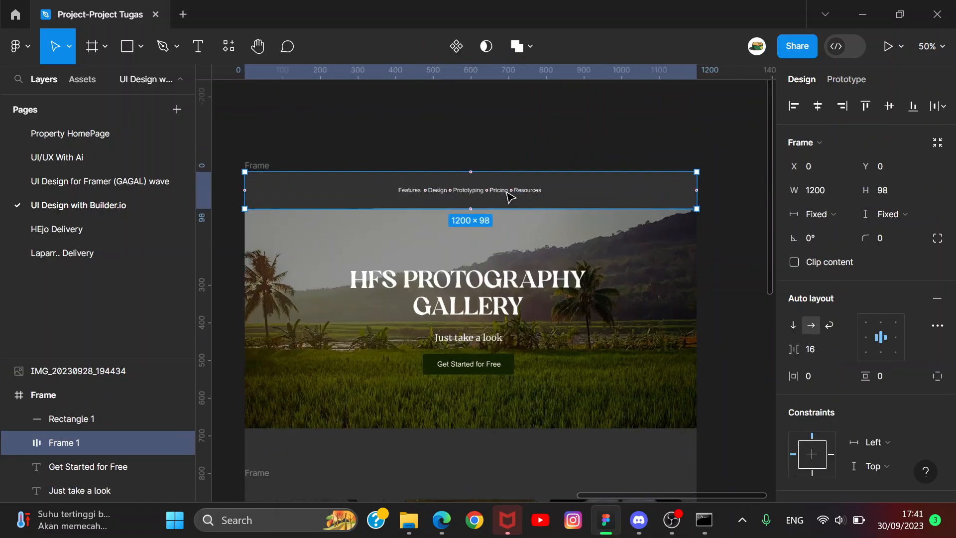
scroll(429, 193, up, 2)
click(408, 198)
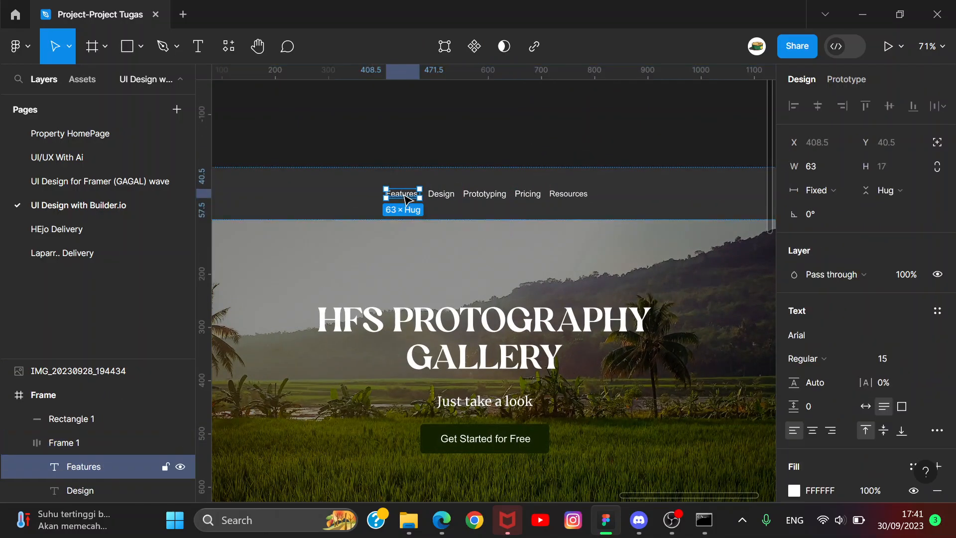
double_click(407, 198)
key(BackSpace)
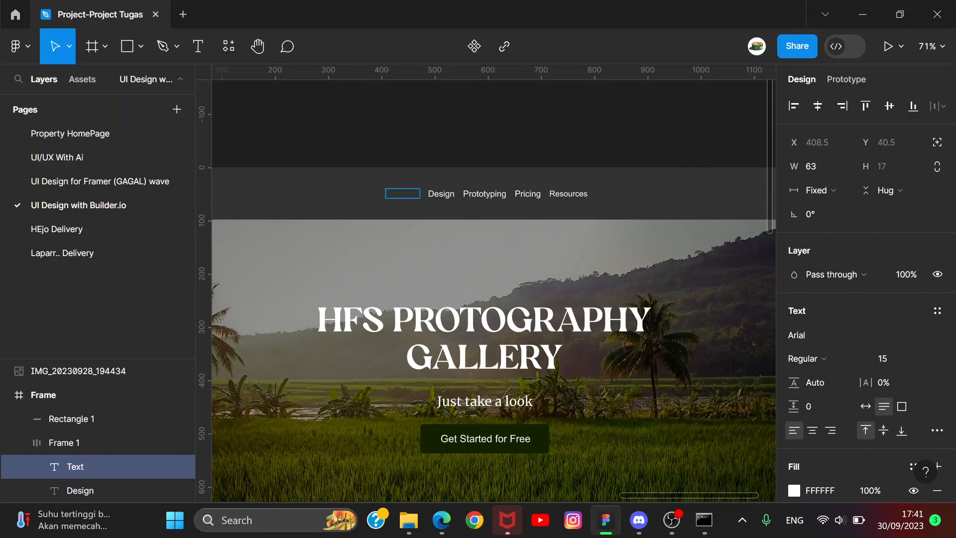
text(HO)
key(BackSpace)
key(BackSpace)
text(HO)
- Replace the Design navigation link with Gallery and resize its text box so the word fits on one line
click(449, 194)
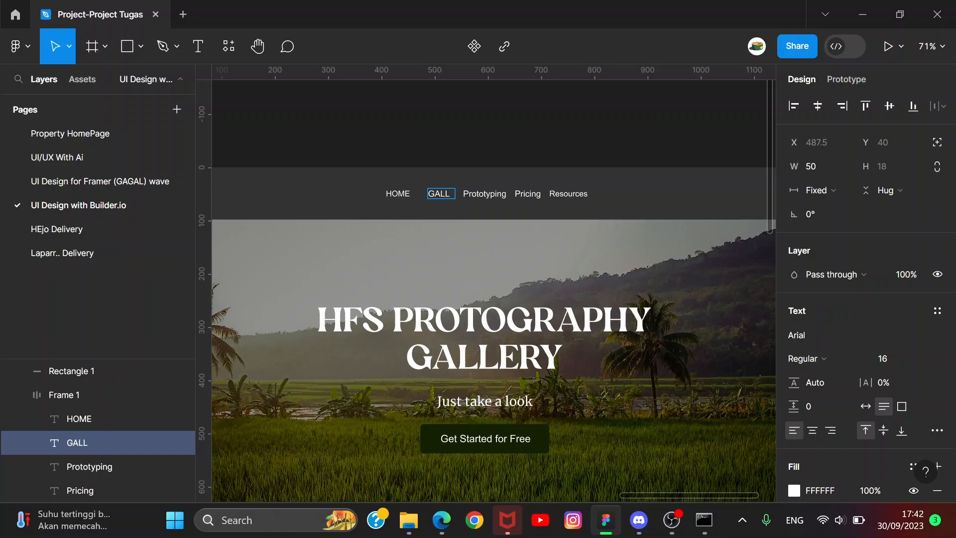
text(Gallery)
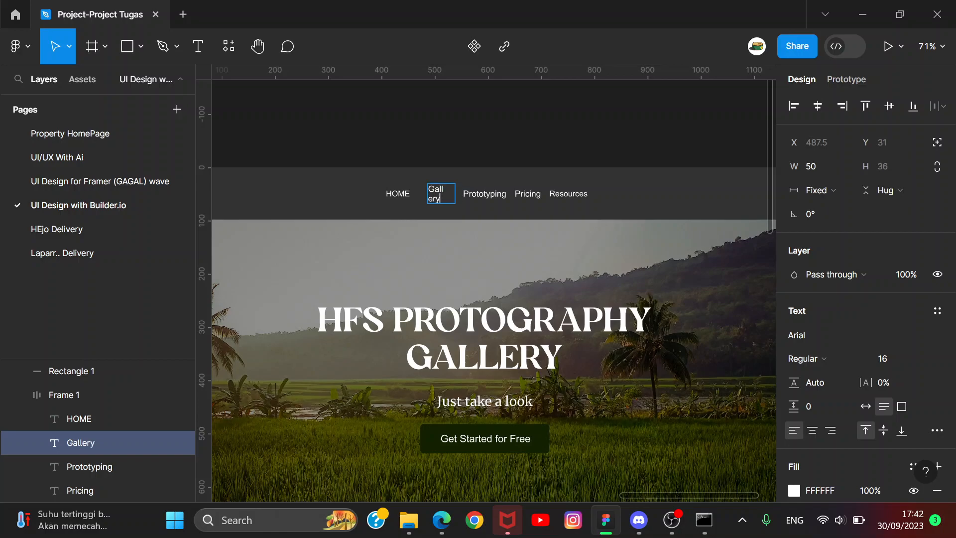
click(419, 194)
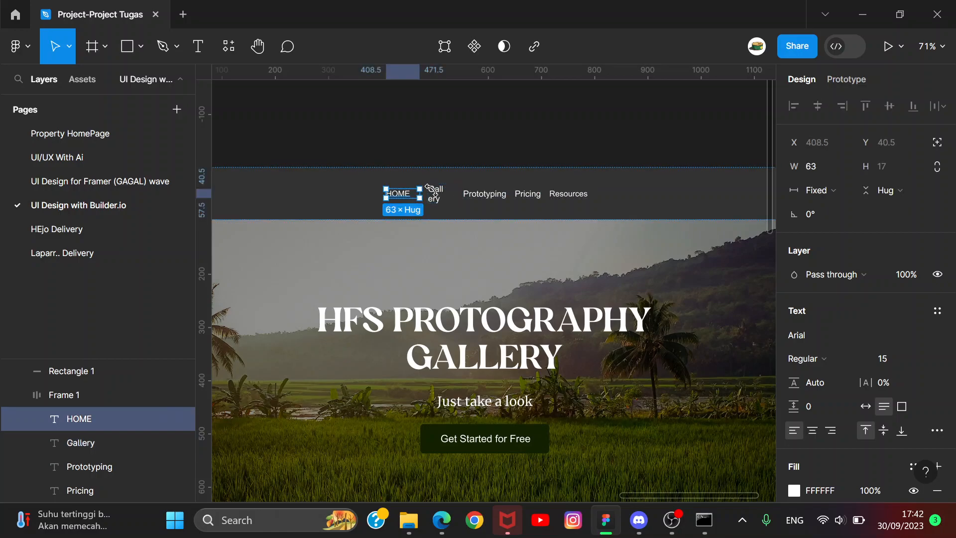
click(436, 200)
drag(423, 192, 413, 194)
scroll(455, 198, up, 5)
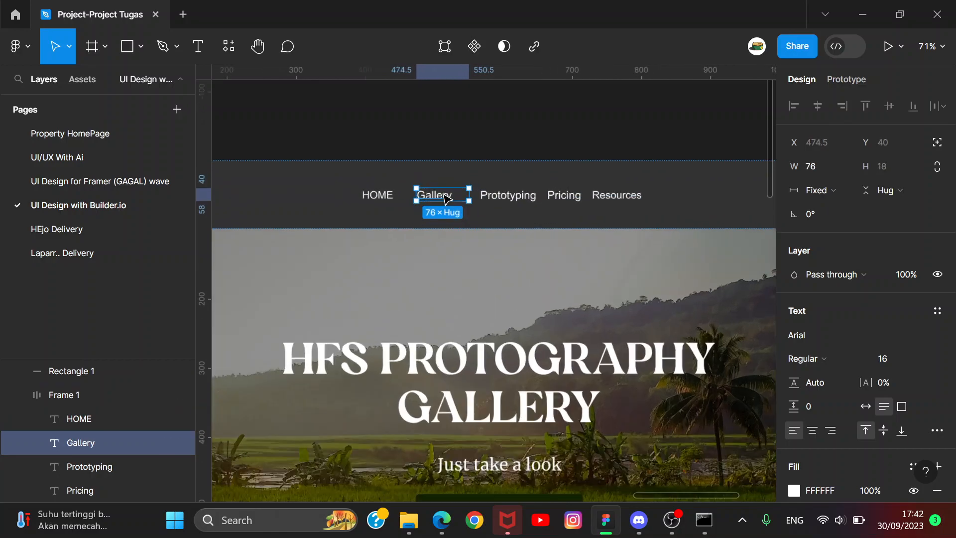
drag(481, 209, 465, 209)
- Replace the Prototyping navigation link text with About Me
click(560, 211)
double_click(560, 211)
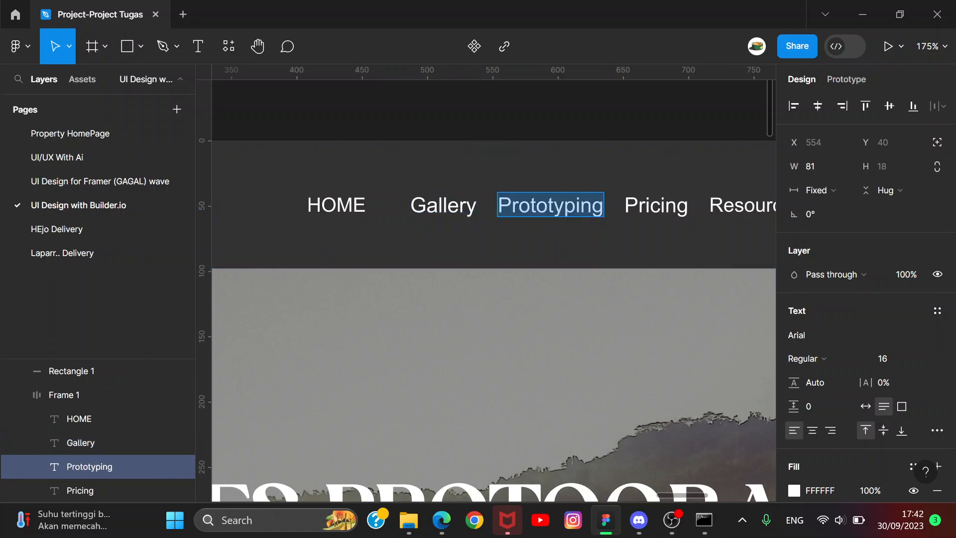
key(BackSpace)
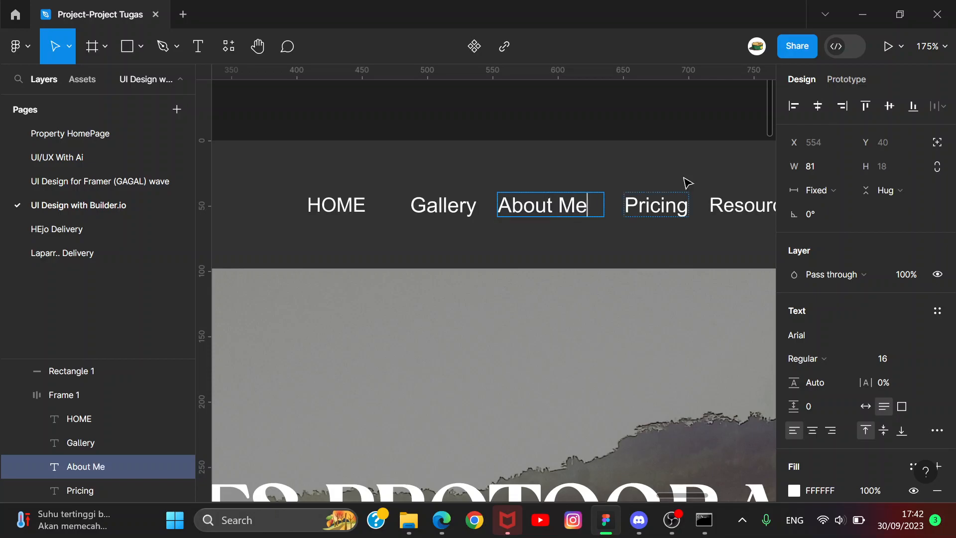
click(685, 206)
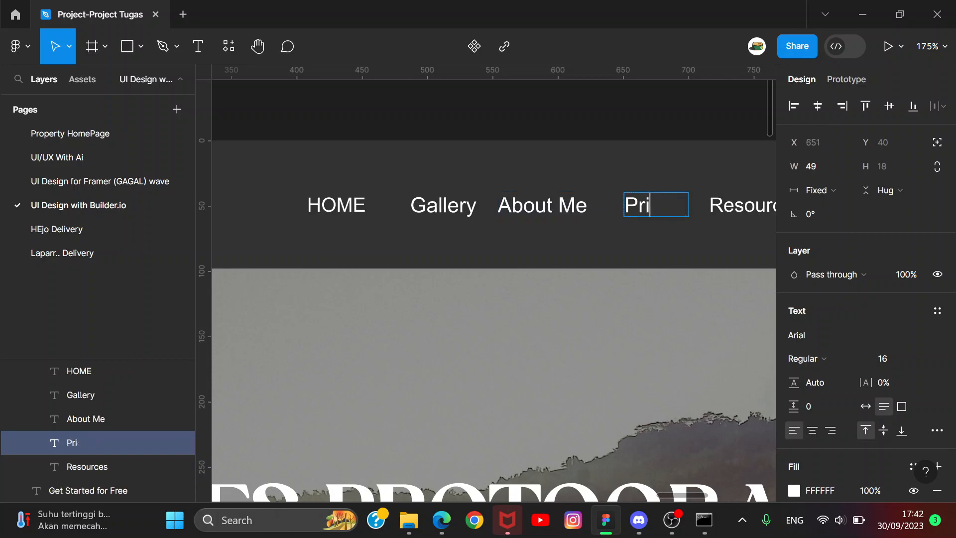
text(COnta)
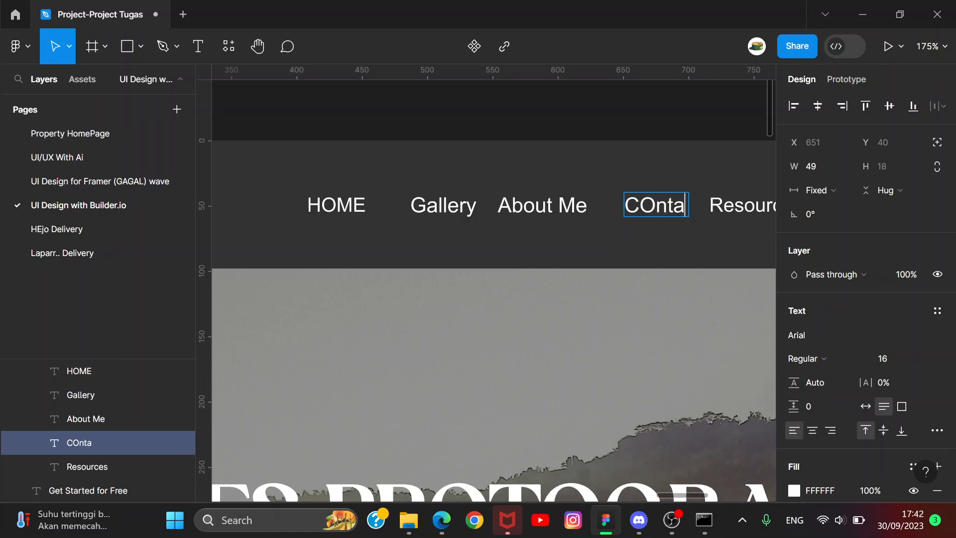
text(cing)
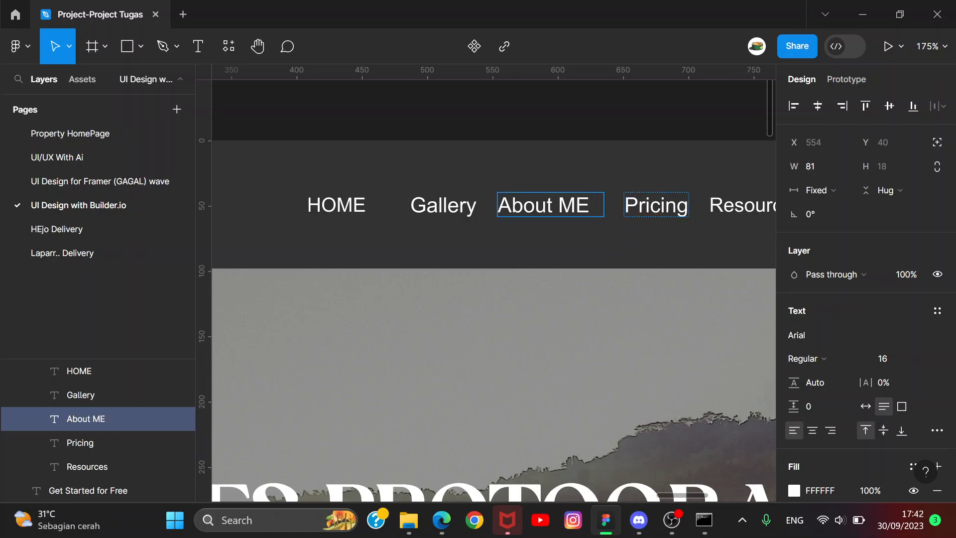
click(676, 205)
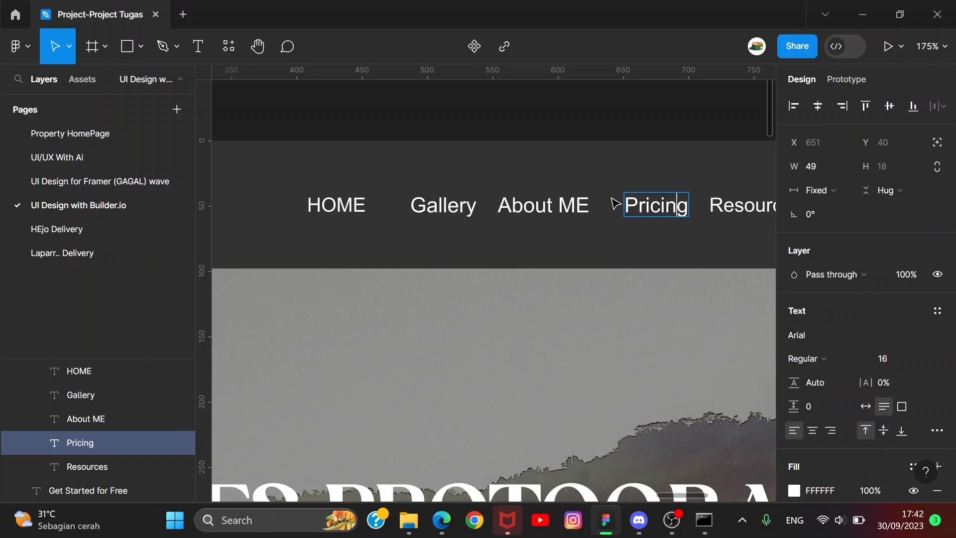
click(591, 204)
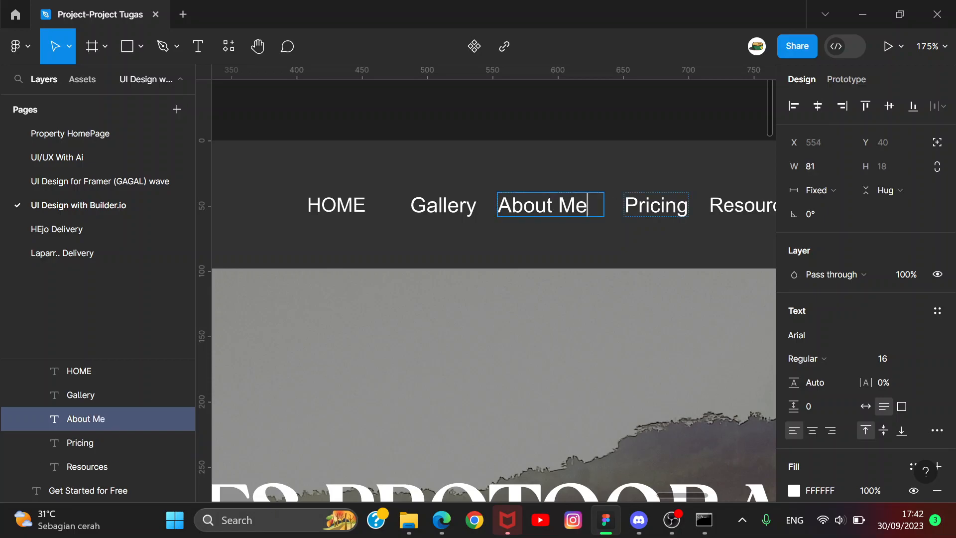
- Replace the "Pricing" navigation text with "Contact", widening its box to fit, and delete the "Resources" link
click(683, 205)
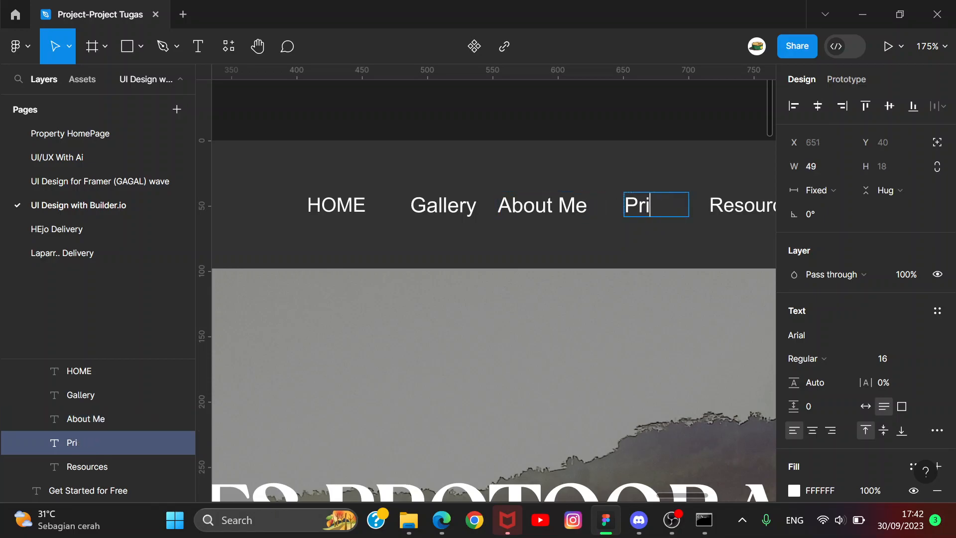
key(BackSpace)
text(Contact)
drag(687, 210, 701, 206)
click(745, 218)
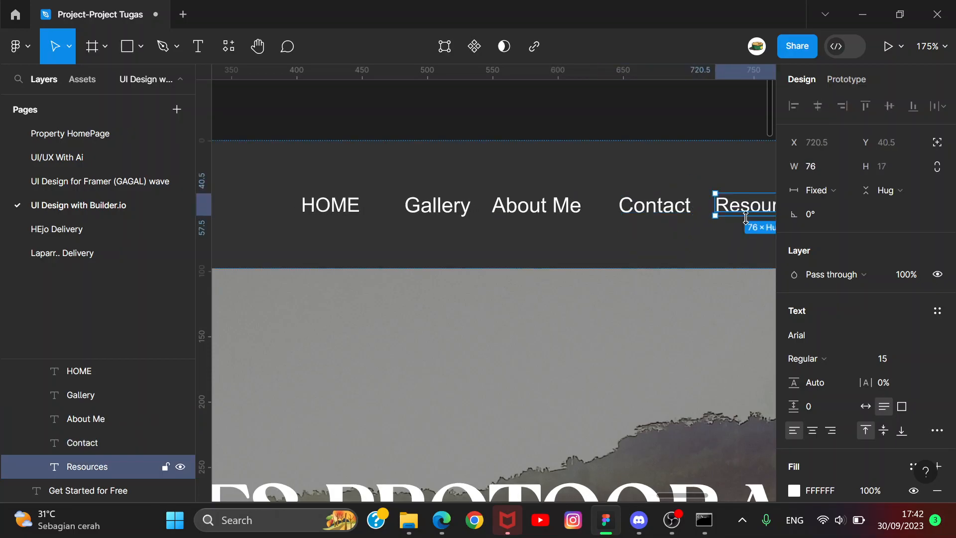
key(Delete)
- Change the "HOME" navigation text to "Home" and narrow its text box to a width of 45
scroll(738, 219, down, 5)
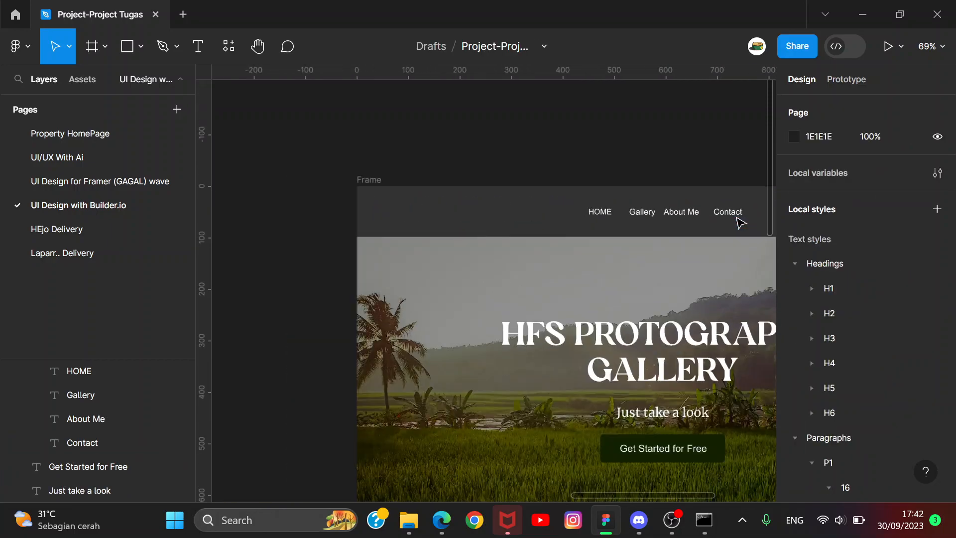
scroll(685, 196, right, 3)
scroll(503, 175, down, 2)
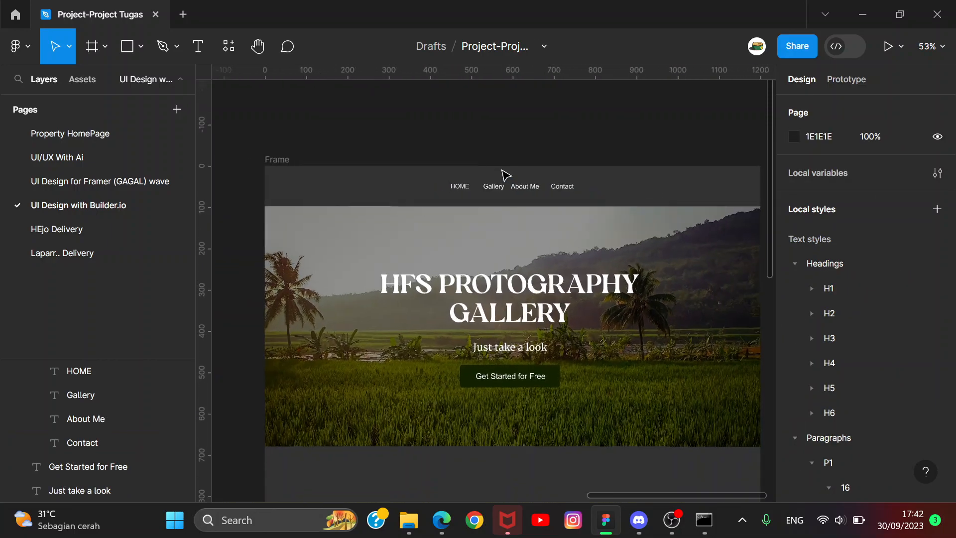
scroll(473, 189, up, 5)
click(420, 211)
scroll(424, 210, up, 2)
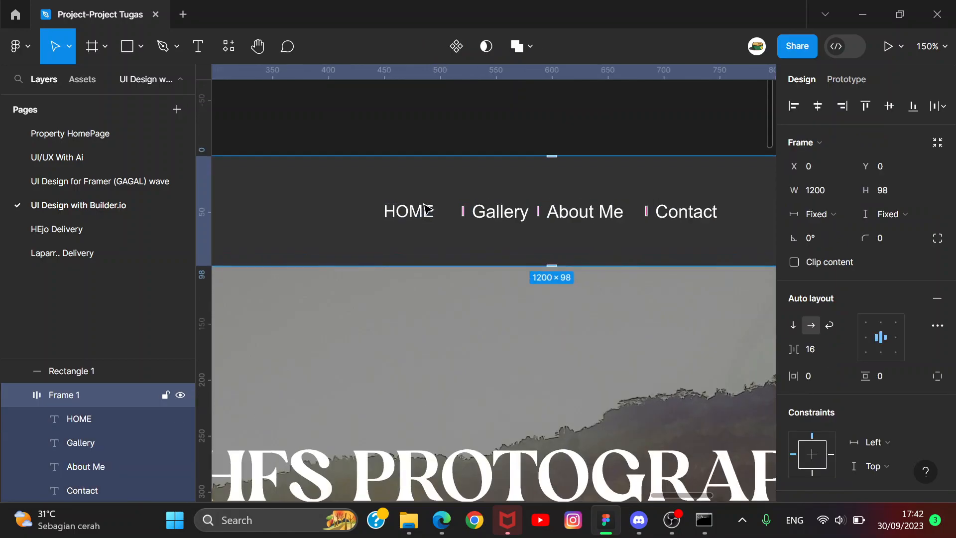
click(432, 213)
key(Return)
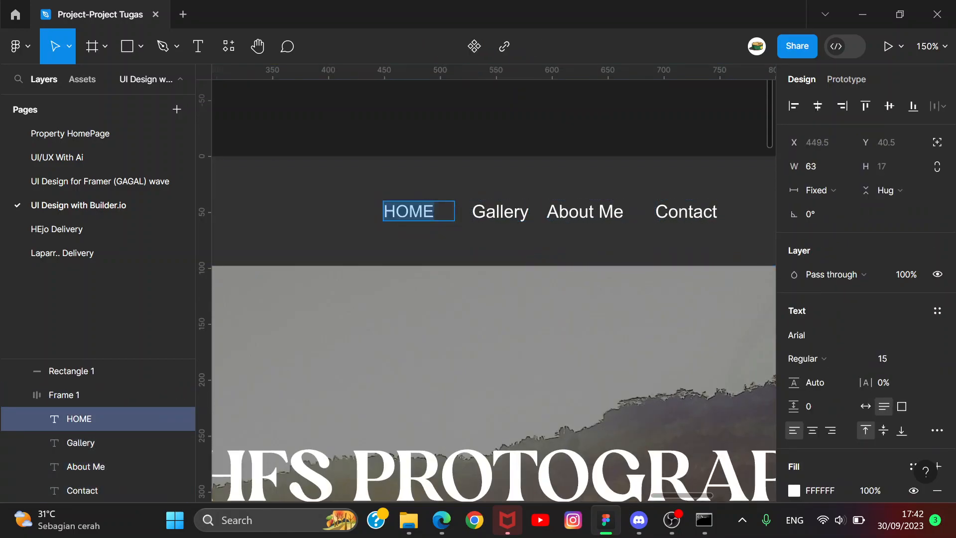
key(BackSpace)
text(Home)
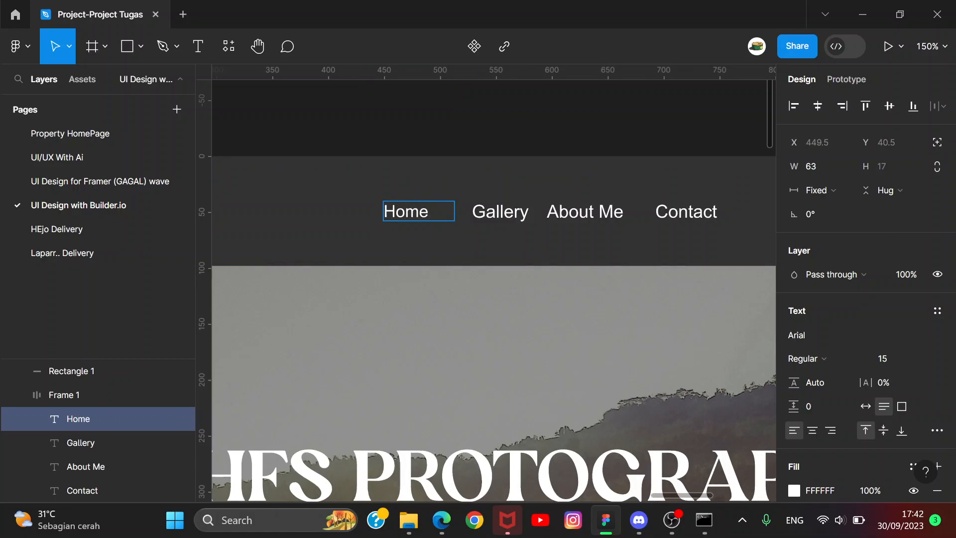
key(Escape)
drag(455, 209, 432, 217)
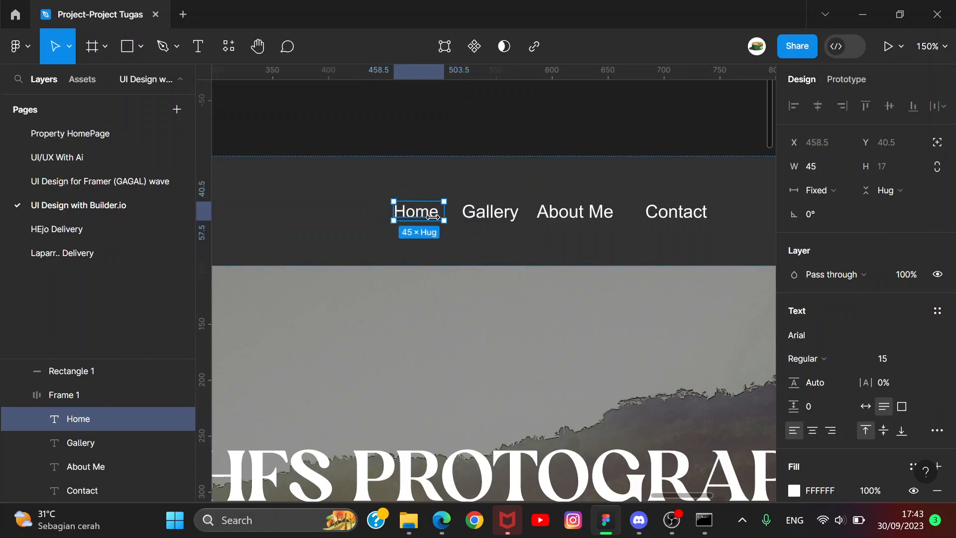
- Try font size 24 on the Home, Gallery, About Me and Contact links, and settle on 16
shift+click(485, 213)
shift+click(572, 214)
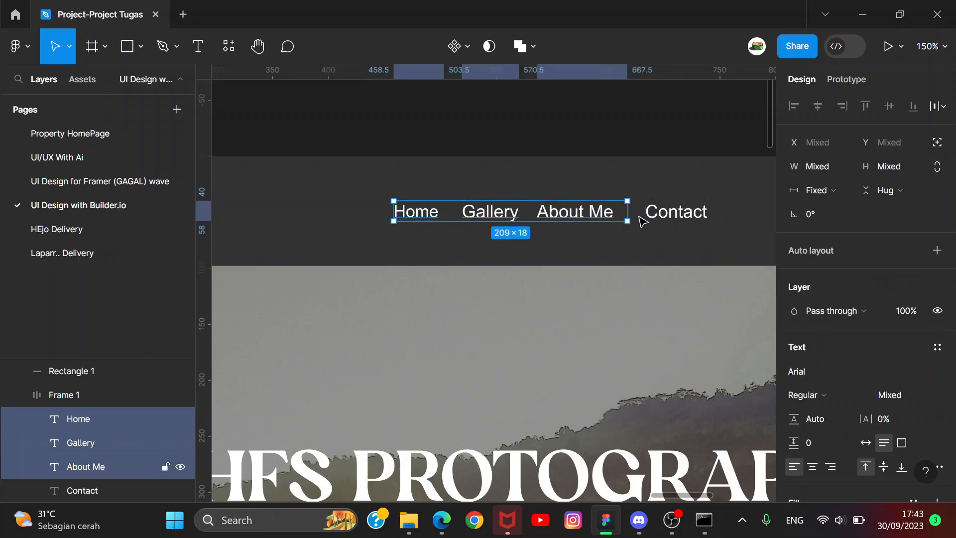
shift+click(672, 214)
click(925, 394)
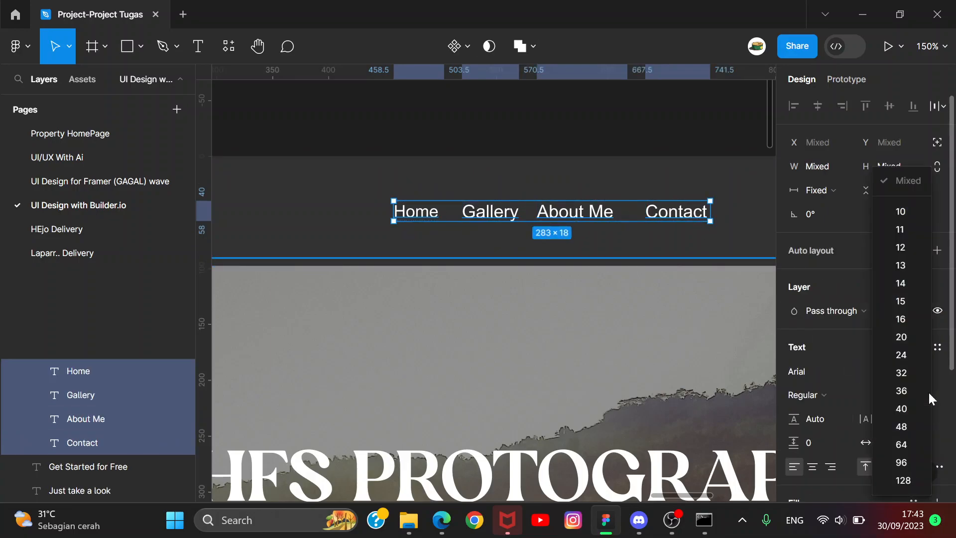
click(907, 353)
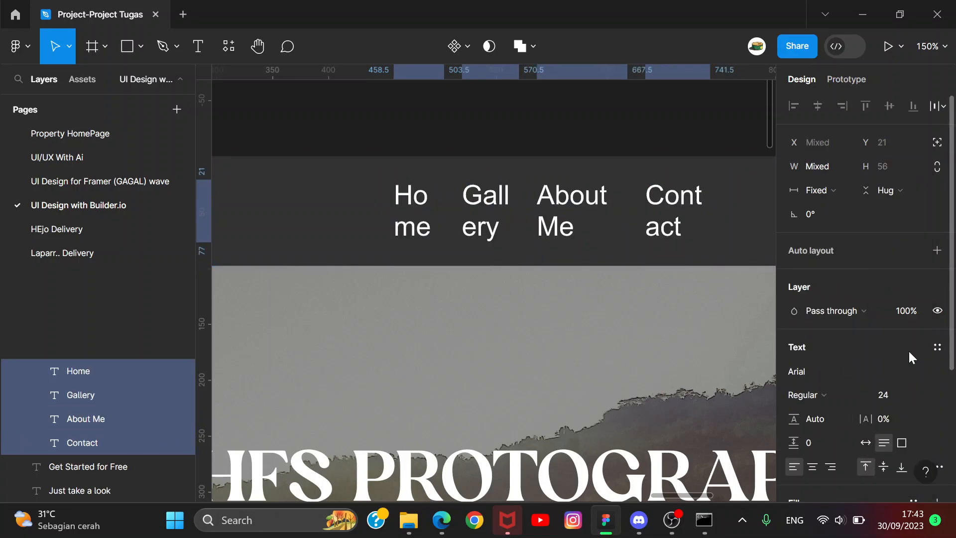
ctrl+scroll(662, 280, down, 5)
ctrl+scroll(662, 280, up, 2)
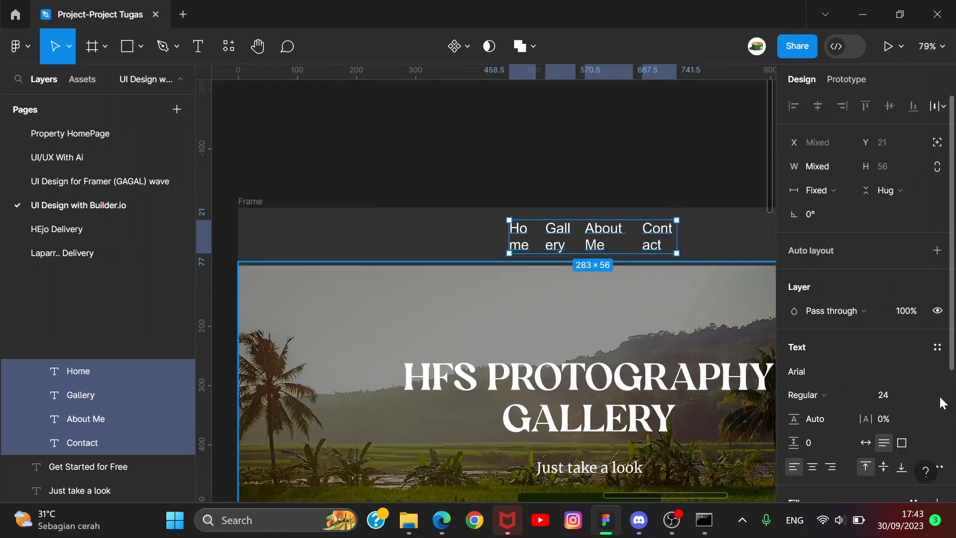
click(922, 393)
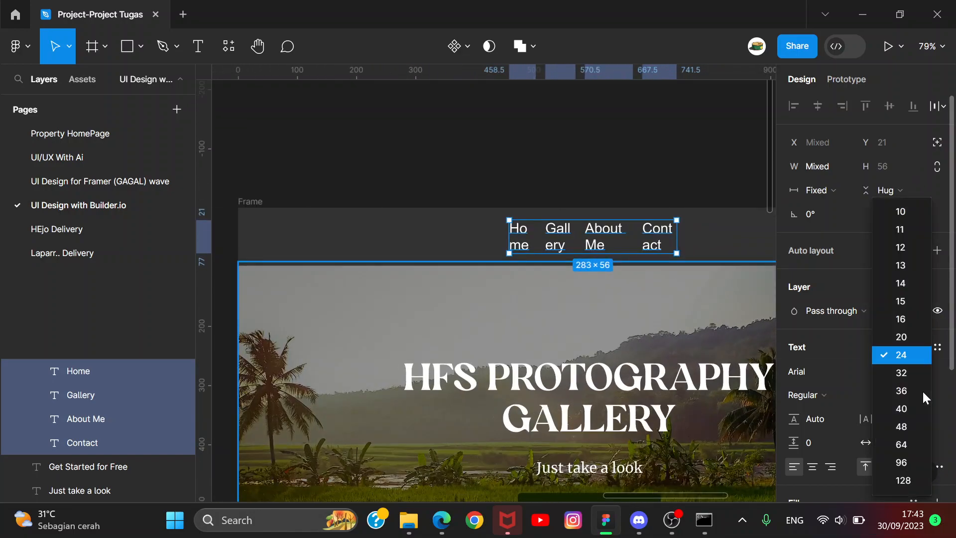
click(901, 319)
ctrl+scroll(667, 242, up, 1)
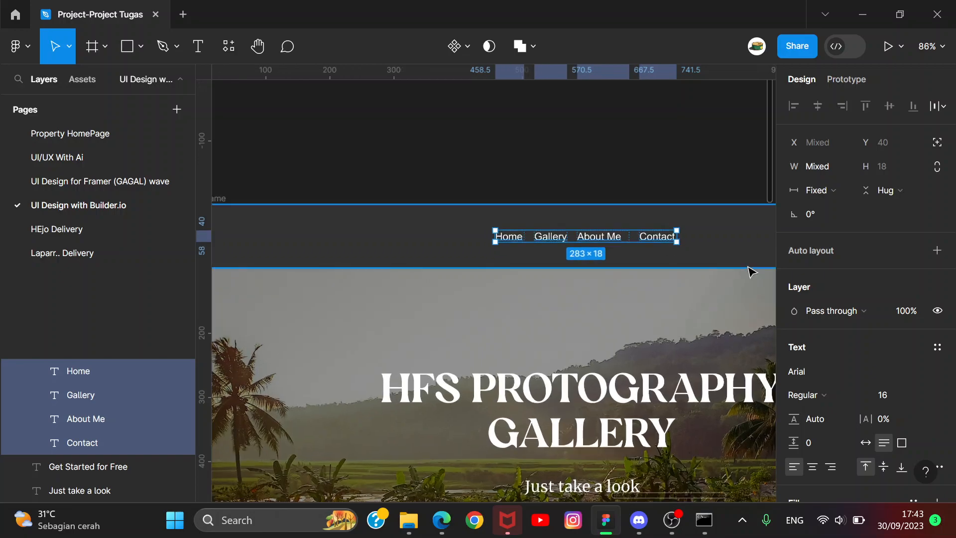
- Wrap the four navigation links in an auto layout and set the About Me and Contact texts' widths to hug contents
key(shift+a)
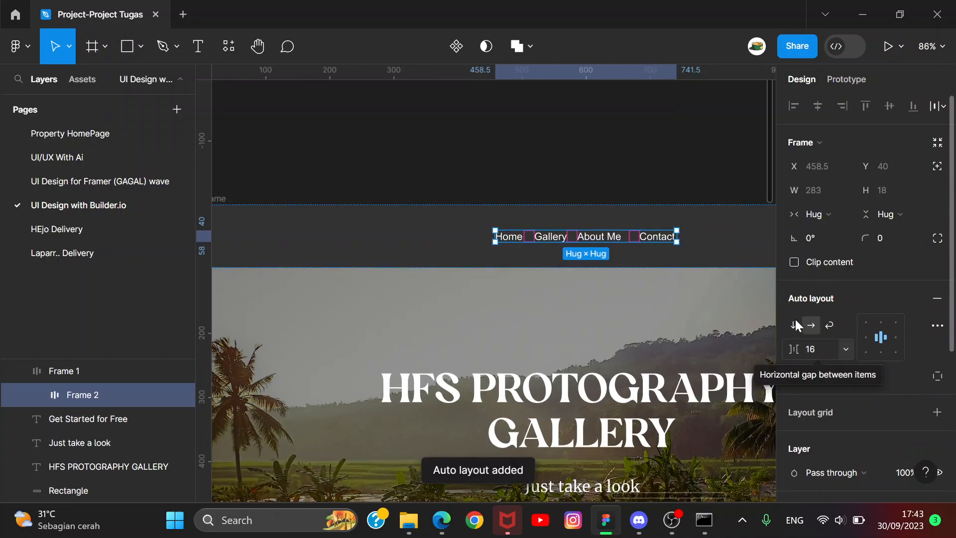
ctrl+scroll(639, 227, up, 3)
ctrl+scroll(636, 231, up, 3)
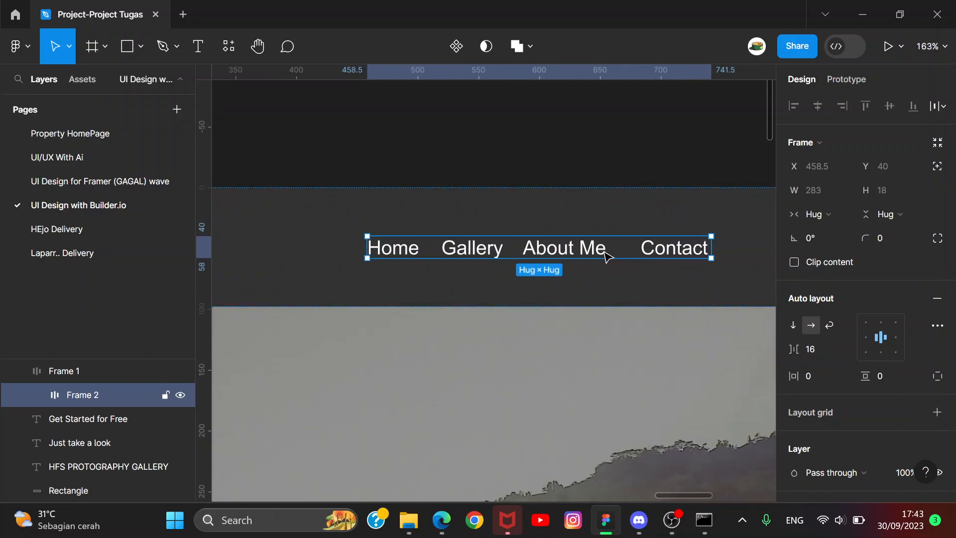
double_click(604, 254)
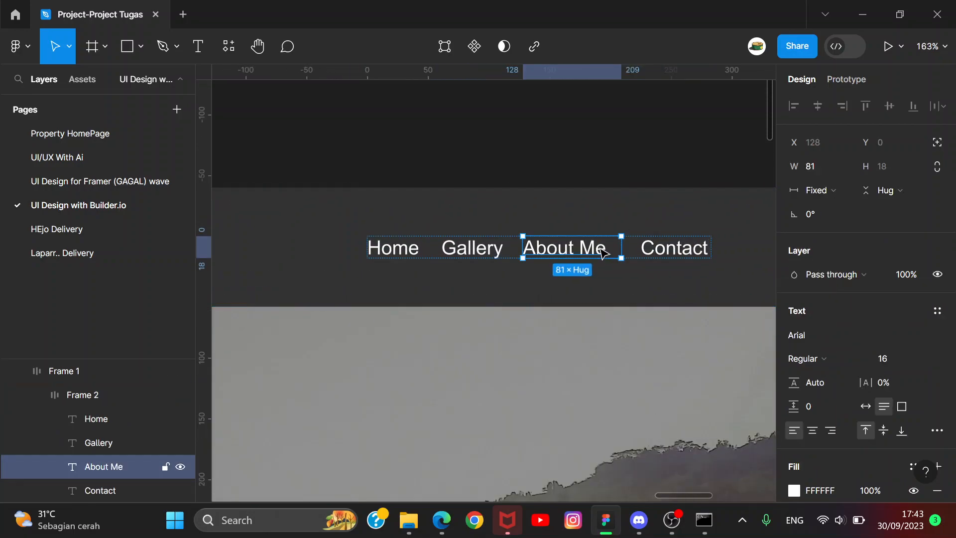
click(825, 190)
click(826, 211)
click(668, 252)
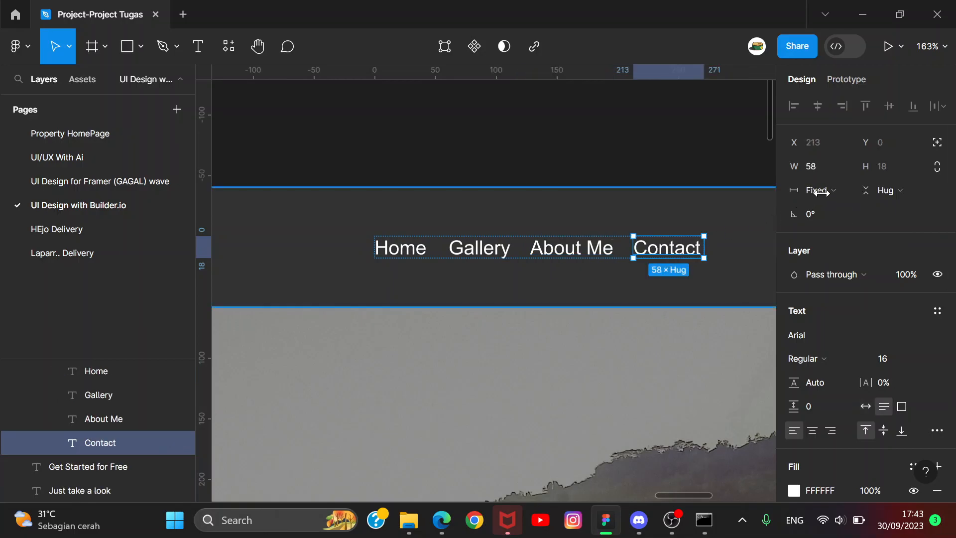
click(818, 191)
click(824, 208)
- Set the widths of the Gallery and Home navigation texts to hug contents
click(500, 251)
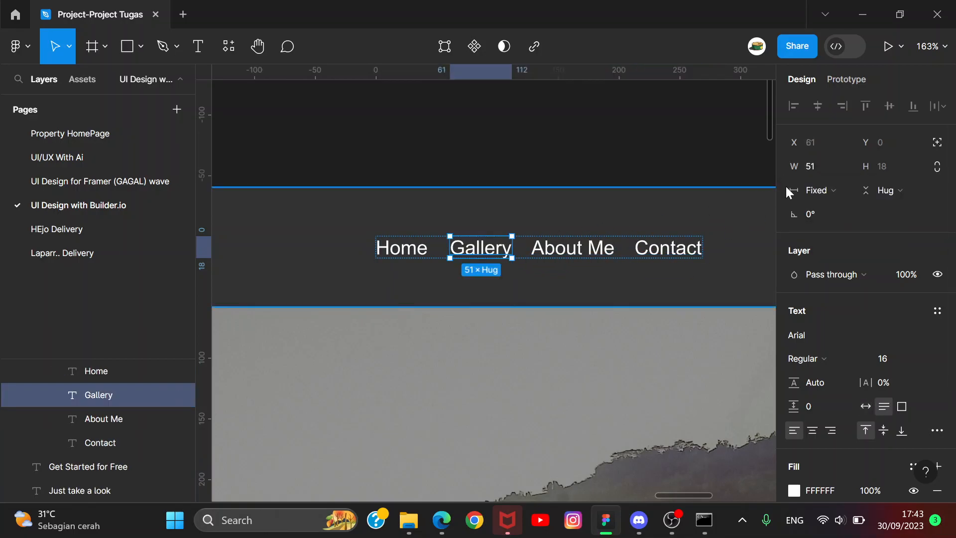
click(819, 191)
click(392, 249)
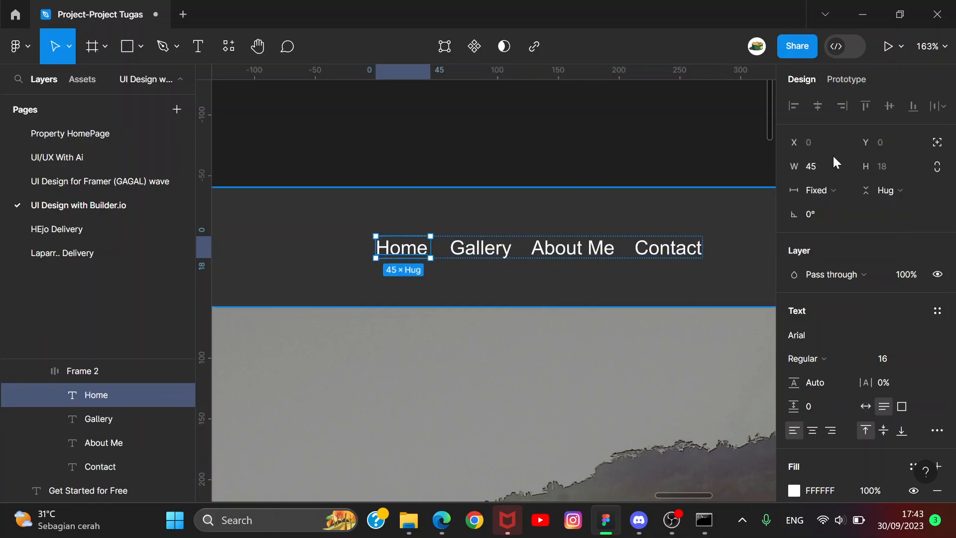
click(818, 189)
click(813, 205)
click(509, 123)
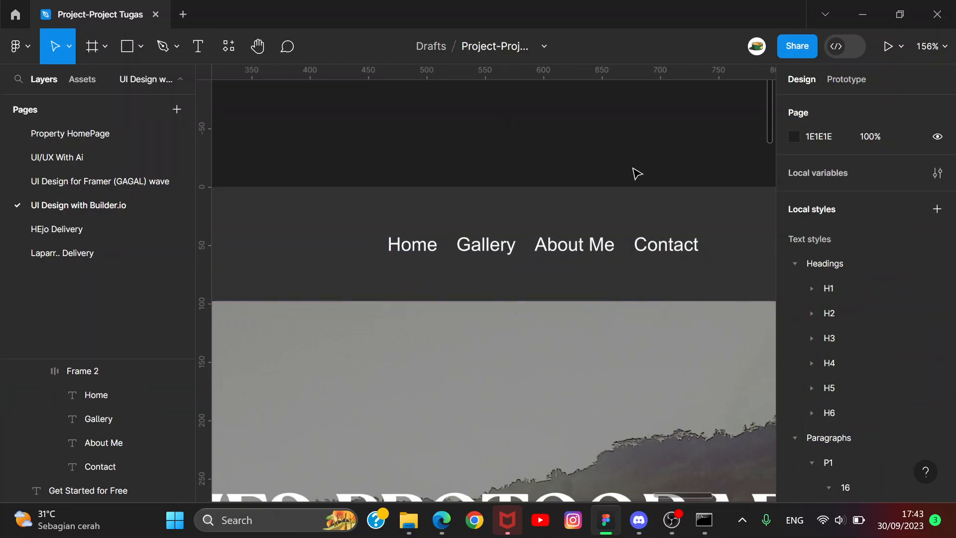
- Change the font of the Home, Gallery, About Me and Contact links to Silk Flower Demo
scroll(642, 184, down, 5)
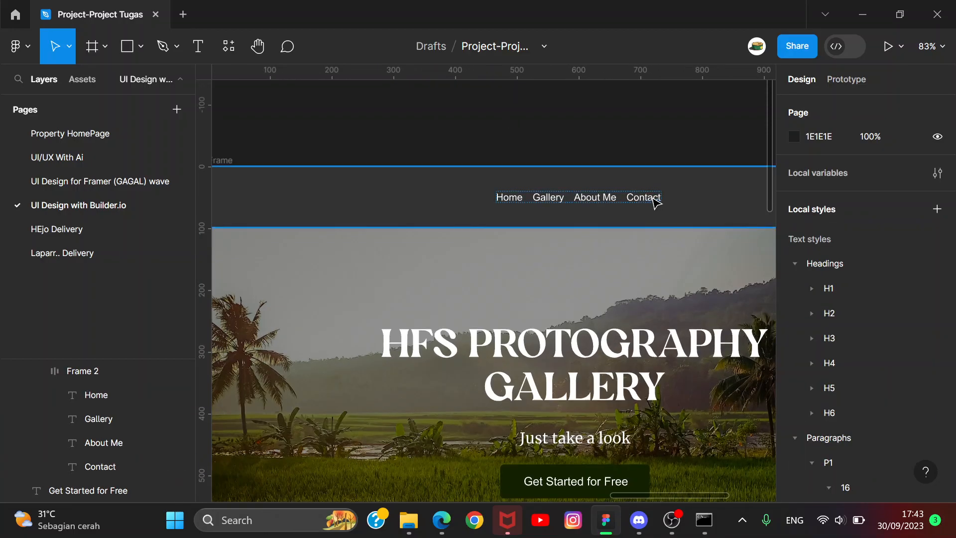
click(652, 203)
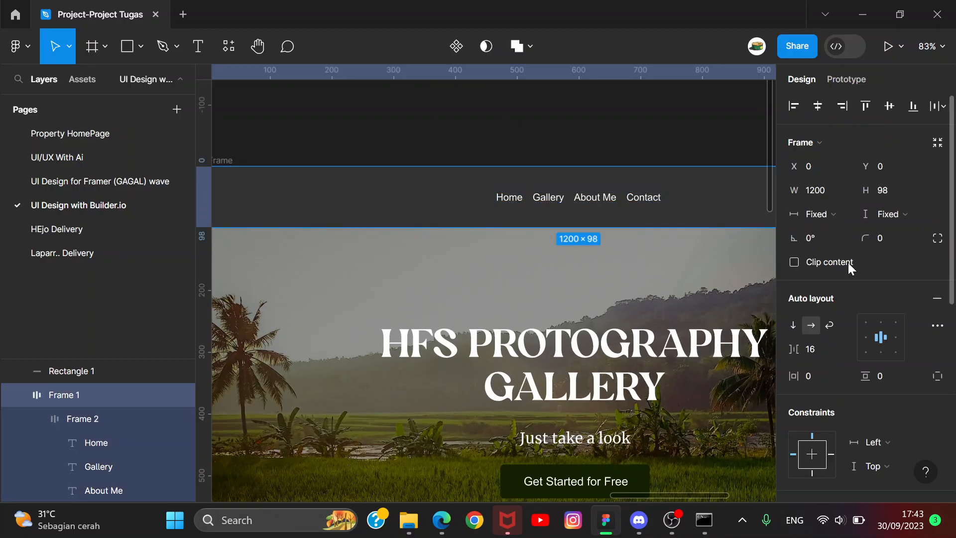
click(643, 198)
shift+click(597, 199)
shift+click(549, 202)
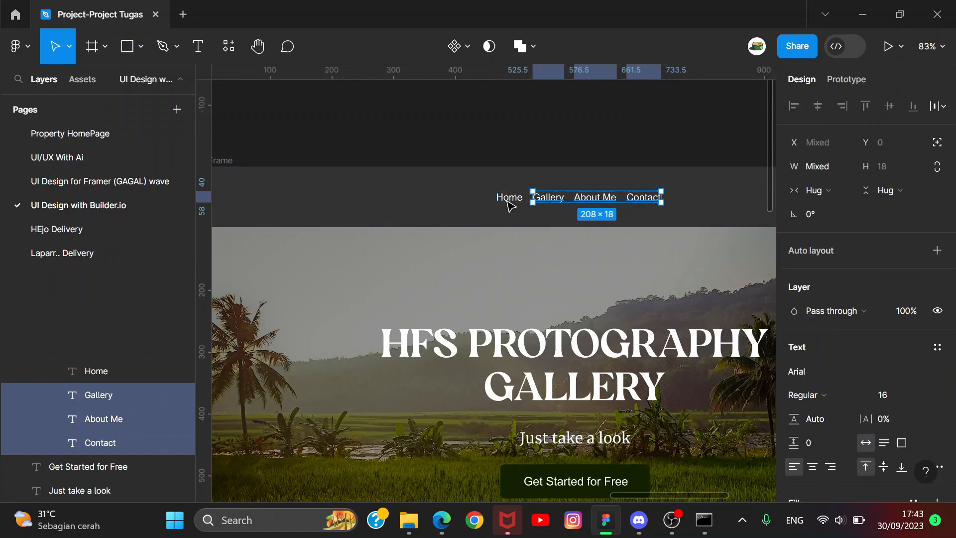
shift+click(511, 202)
click(833, 375)
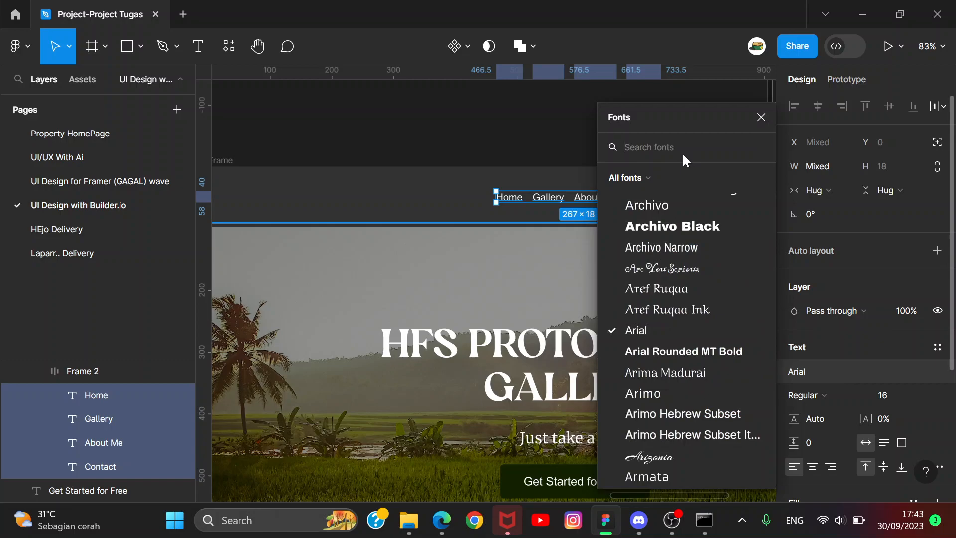
text(sil)
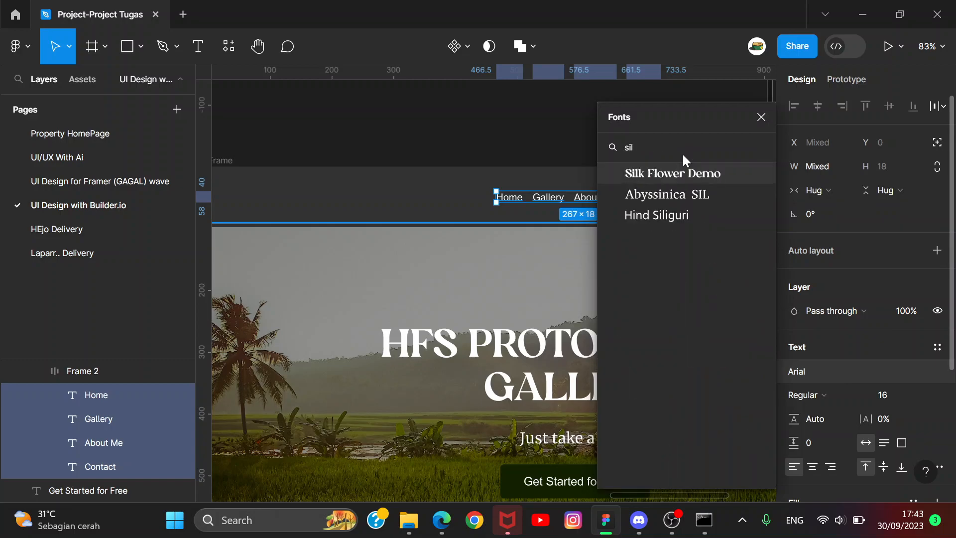
click(697, 167)
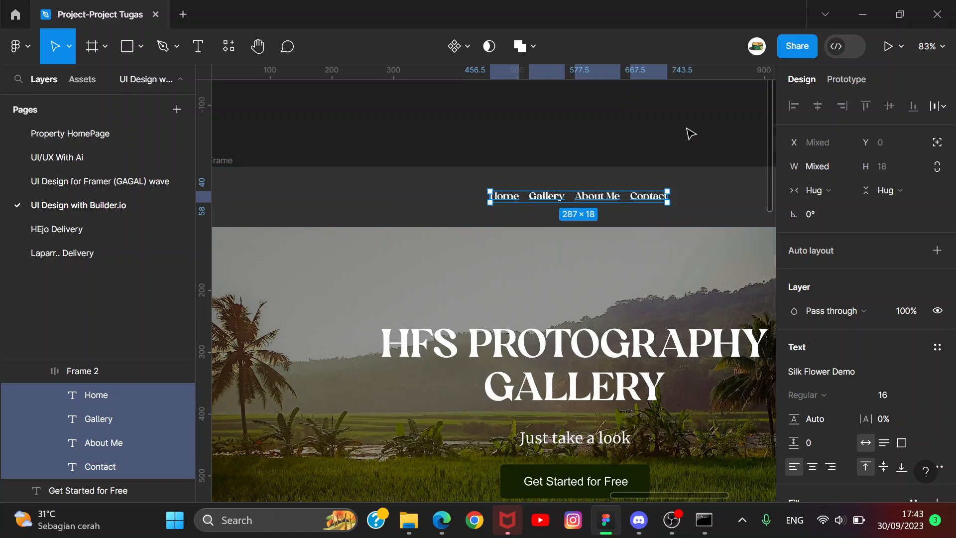
click(705, 109)
scroll(705, 109, down, 3)
scroll(705, 109, up, 3)
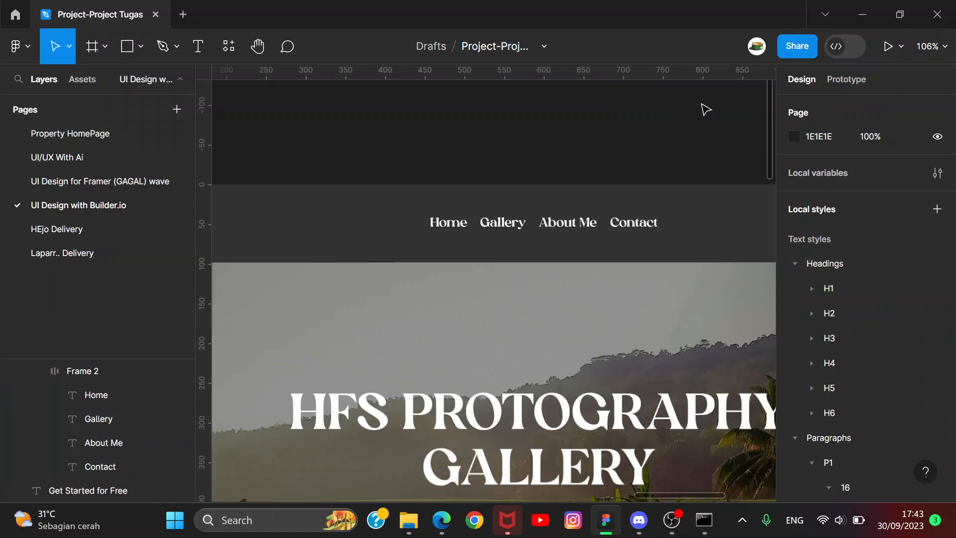
scroll(636, 141, down, 3)
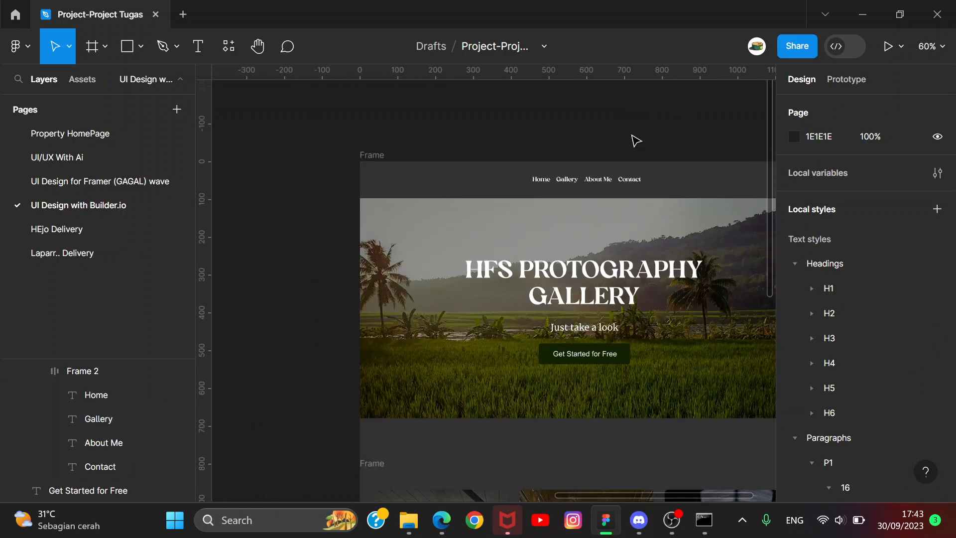
click(710, 194)
scroll(727, 285, down, 3)
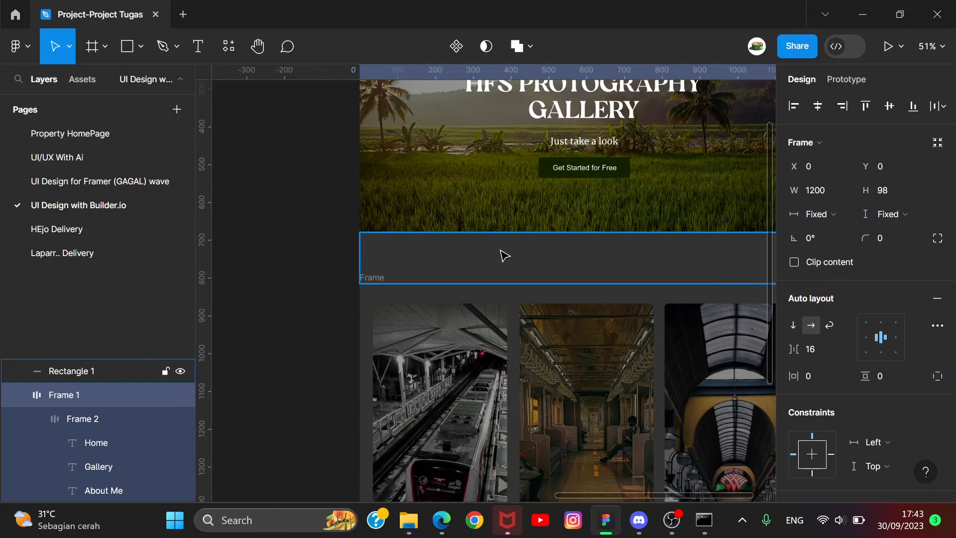
shift+click(490, 229)
click(283, 217)
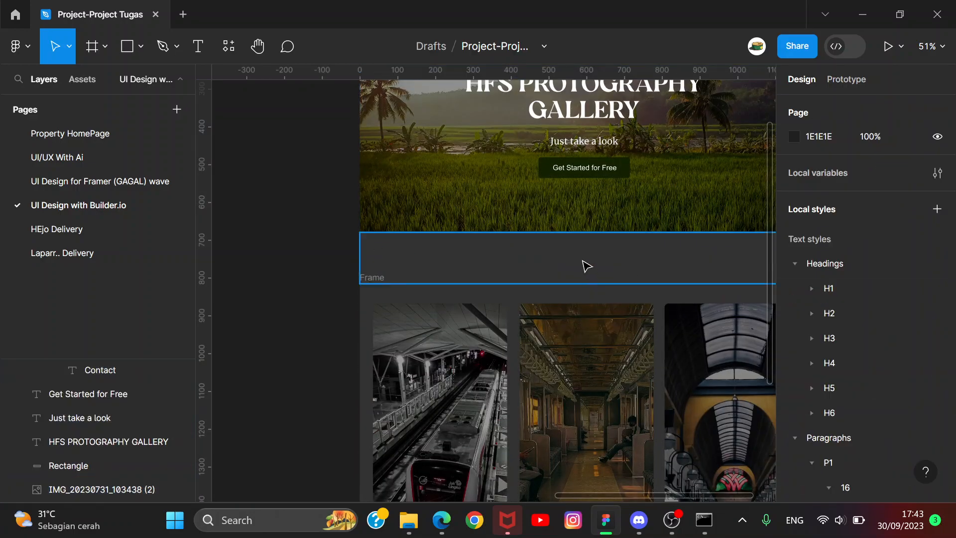
- Darken the shared 323232 colour of the navigation bar and the strip below the hero image to 232323
click(586, 268)
scroll(653, 201, up, 4)
shift+click(721, 205)
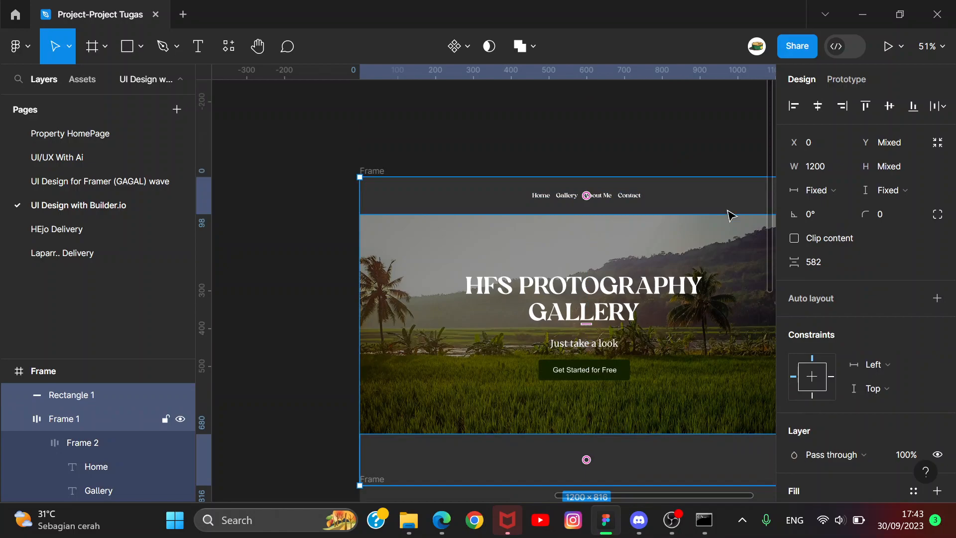
scroll(877, 370, down, 5)
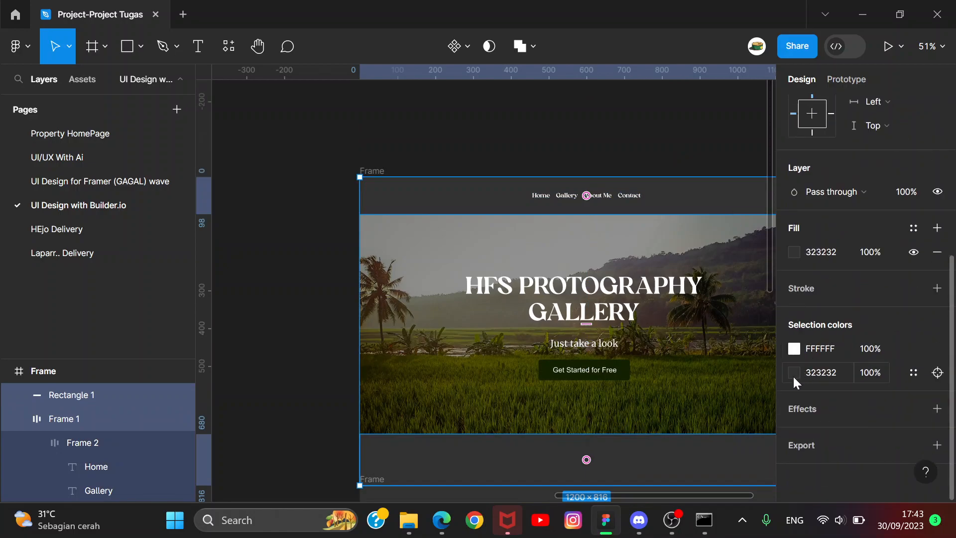
click(793, 378)
mouse_move(609, 268)
mouse_down()
mouse_move(592, 288)
mouse_move(595, 281)
mouse_up()
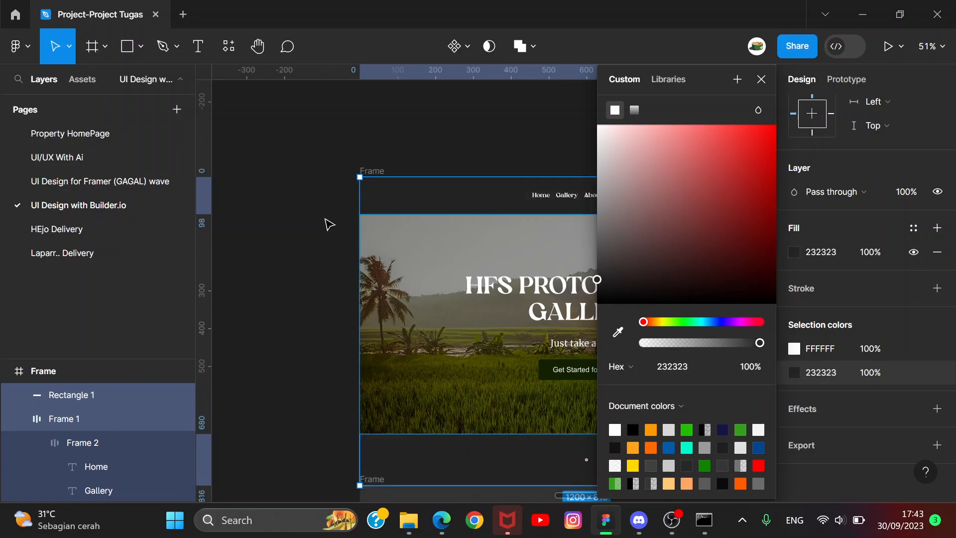
click(326, 220)
- Change the fill of the gallery photos frame to the navigation bar's background colour by sampling it
scroll(399, 299, down, 2)
click(475, 425)
click(518, 449)
click(381, 426)
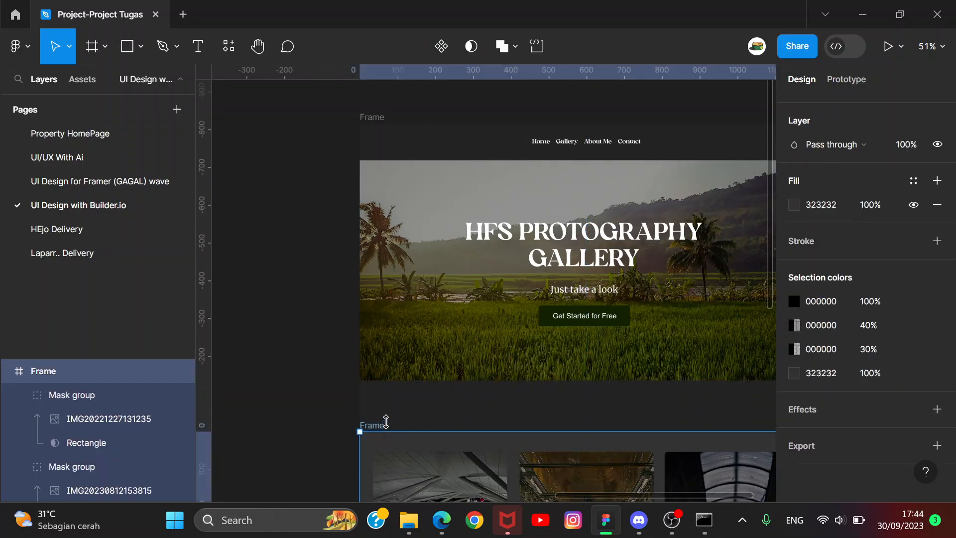
key(i)
click(703, 137)
click(315, 264)
drag(373, 222, 263, 175)
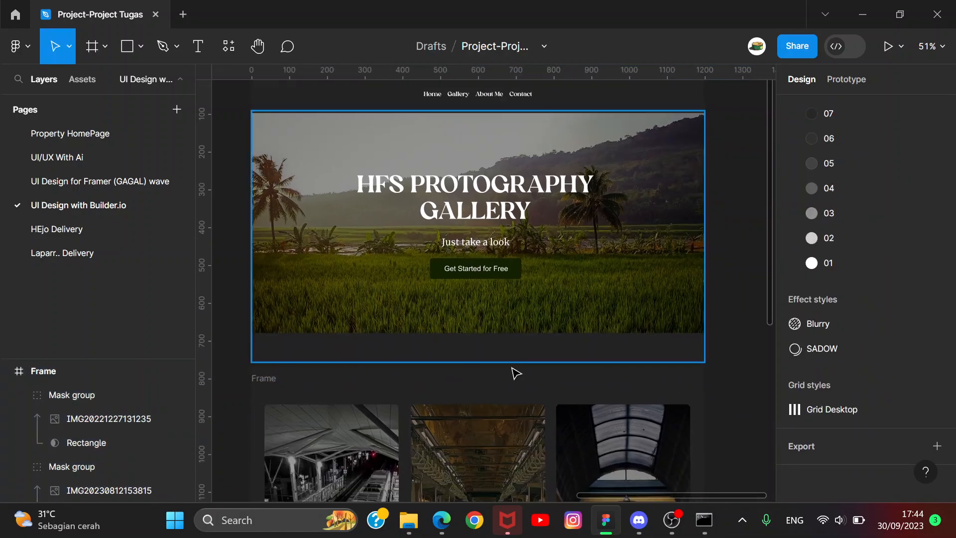
- Add the text LOOK AT MY WORKS in the dark strip below the hero image
scroll(498, 371, up, 2)
scroll(421, 329, up, 2)
scroll(421, 330, down, 4)
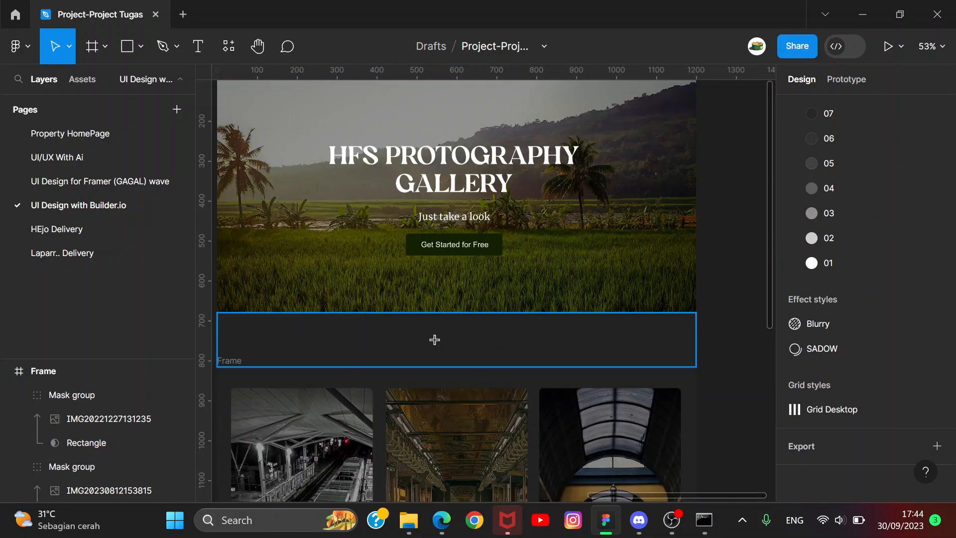
key(t)
click(637, 396)
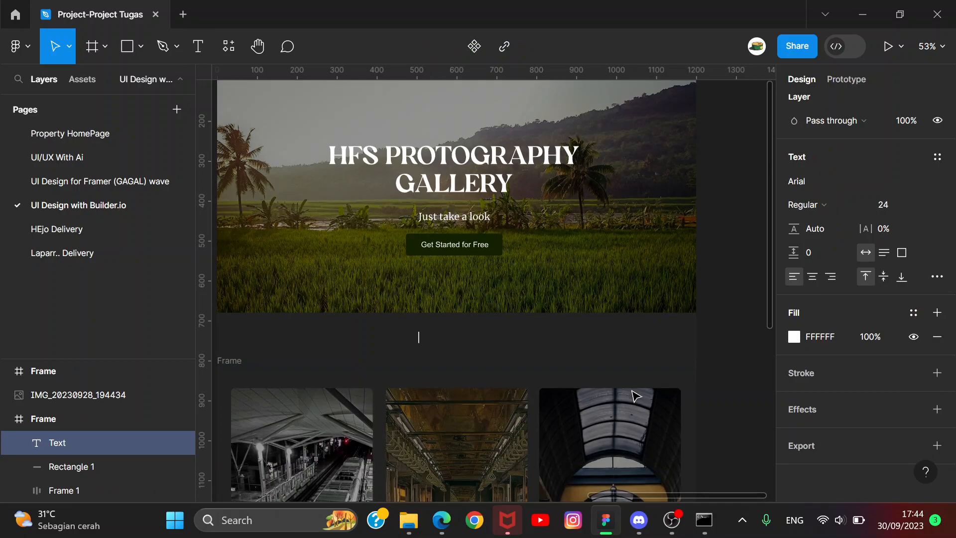
text(LOOK AT MY)
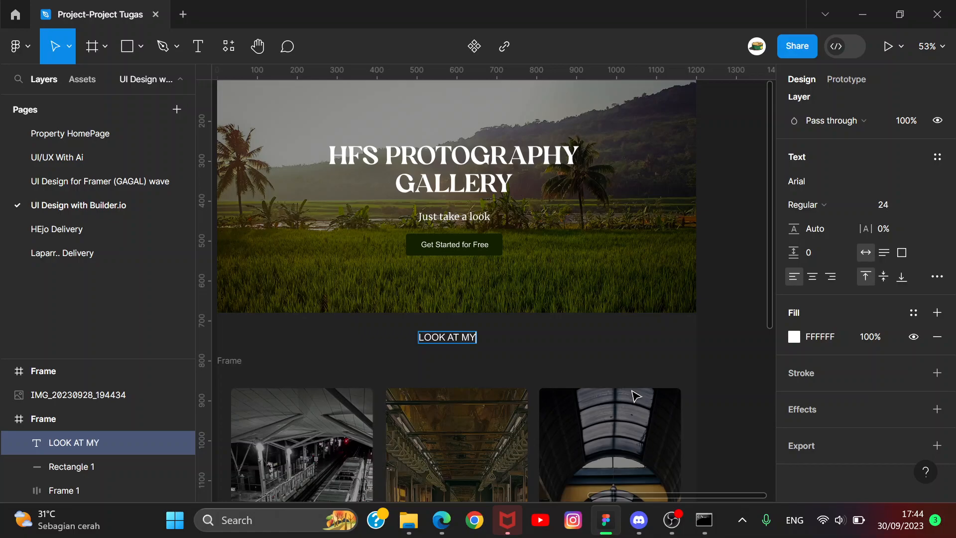
text( WORKS)
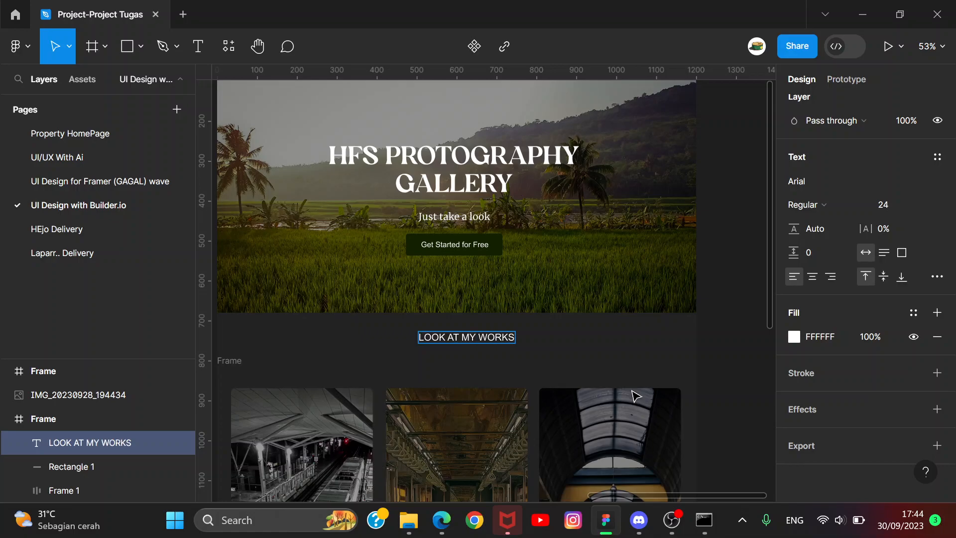
key(Escape)
- Change the font of the LOOK AT MY WORKS text to Silk Flower Demo
scroll(447, 355, up, 2)
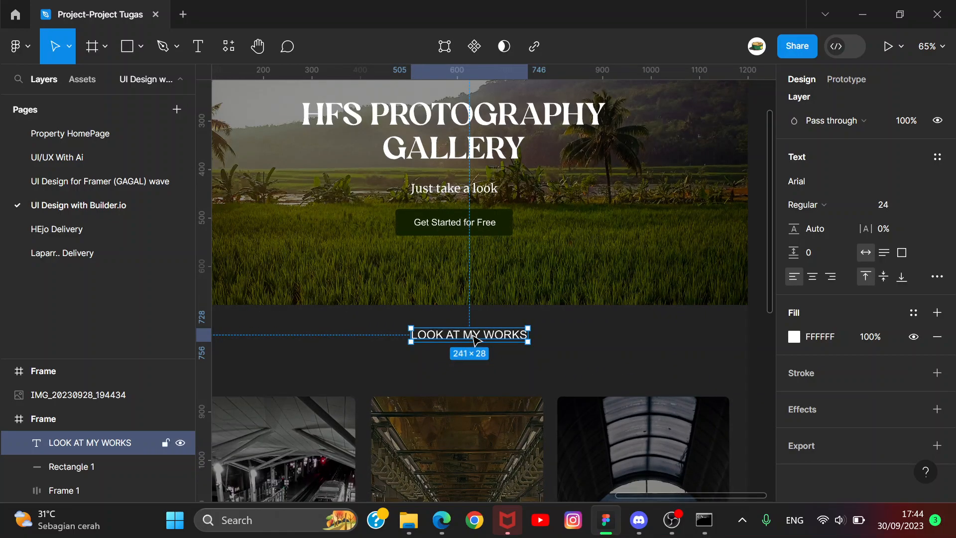
click(925, 205)
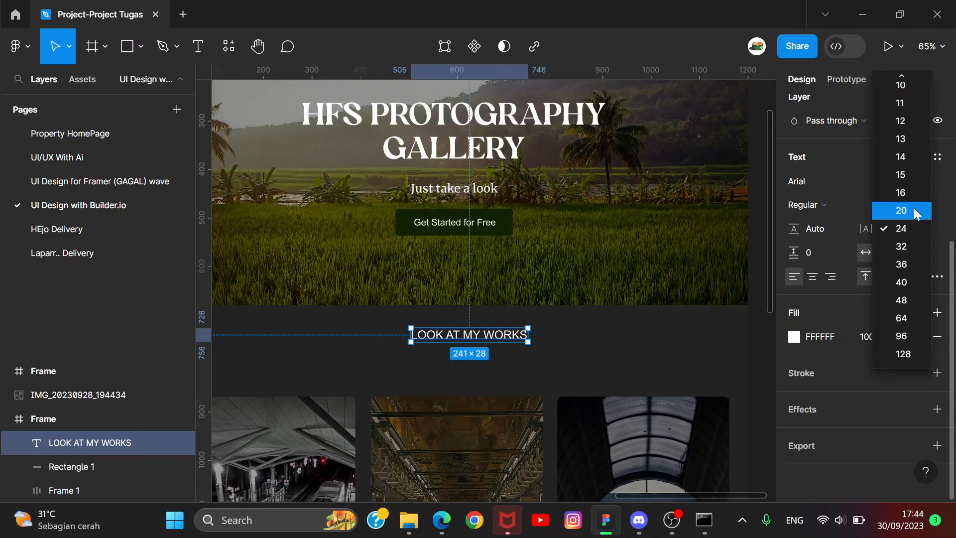
click(791, 174)
click(807, 181)
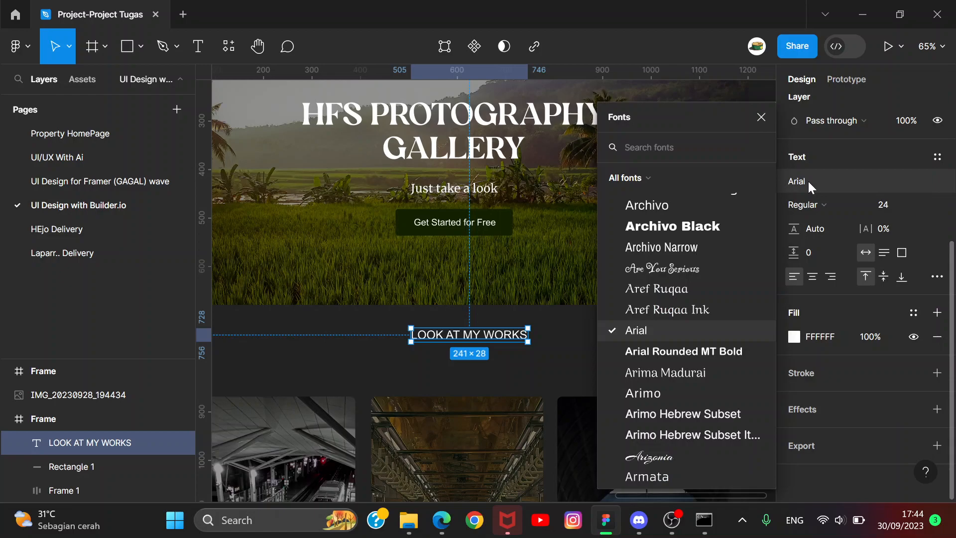
text(sil)
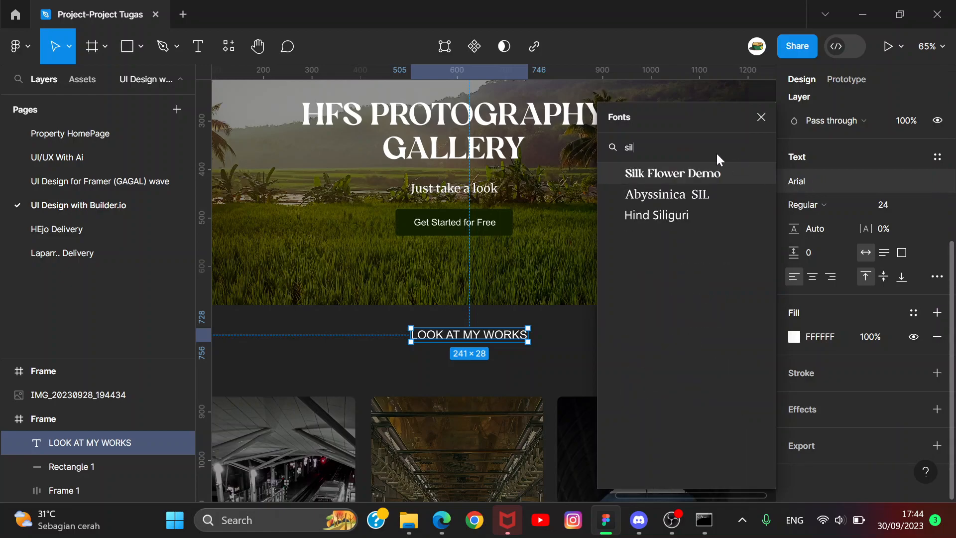
click(710, 167)
- Move the LOOK AT MY WORKS text up and extend the dark strip upward to about 187 px high
drag(499, 337, 478, 279)
click(481, 311)
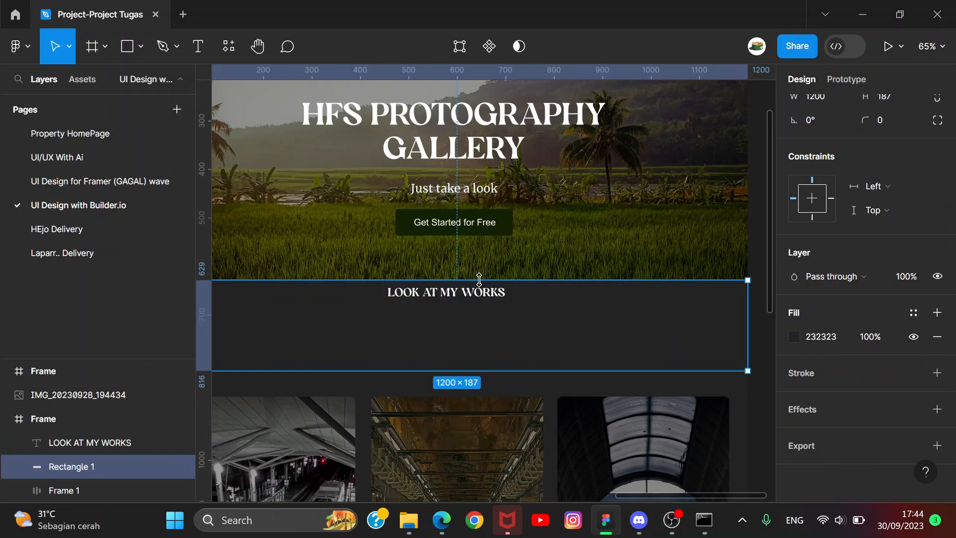
click(773, 334)
scroll(773, 333, down, 3)
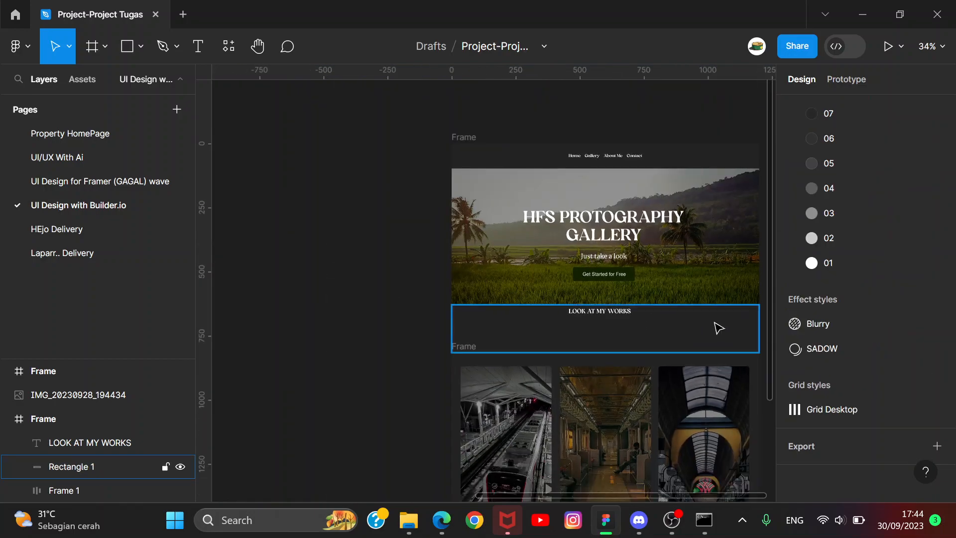
- Reposition the LOOK AT MY WORKS text in the upper part of the strip at about X 478, Y 665
scroll(662, 312, up, 3)
click(580, 313)
drag(577, 315, 589, 323)
ctrl+scroll(612, 338, up, 5)
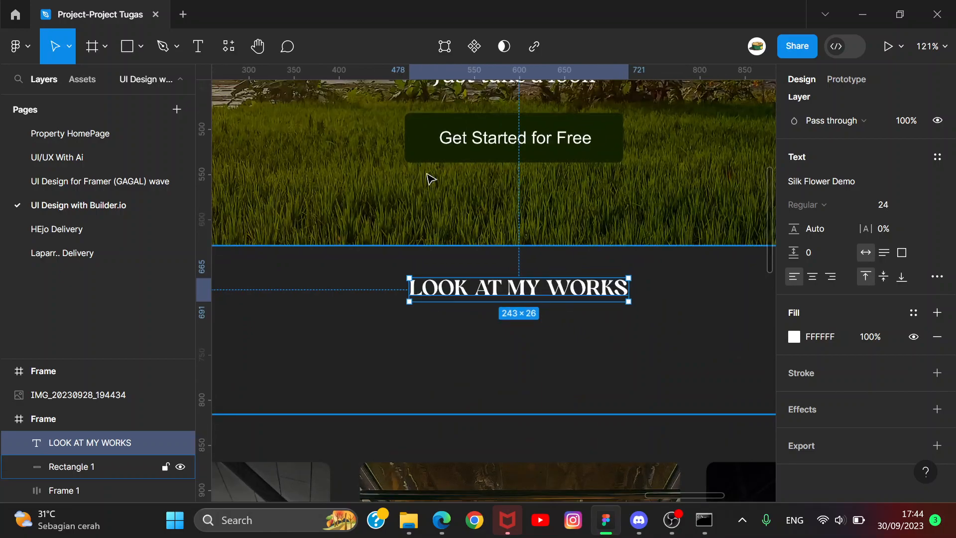
- Insert the ArrowCircleDown icon in Regular style below the heading using the Phosphor Icons plugin
click(222, 42)
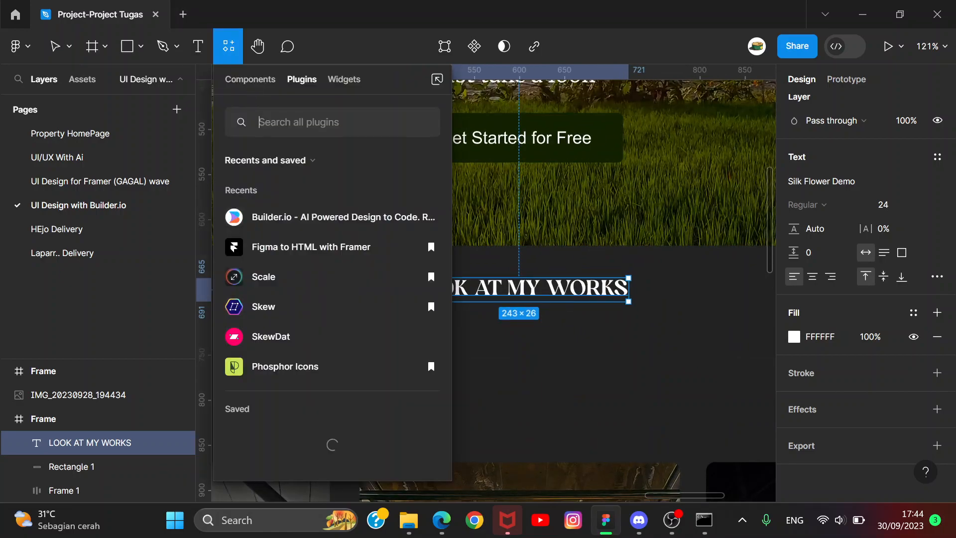
click(285, 366)
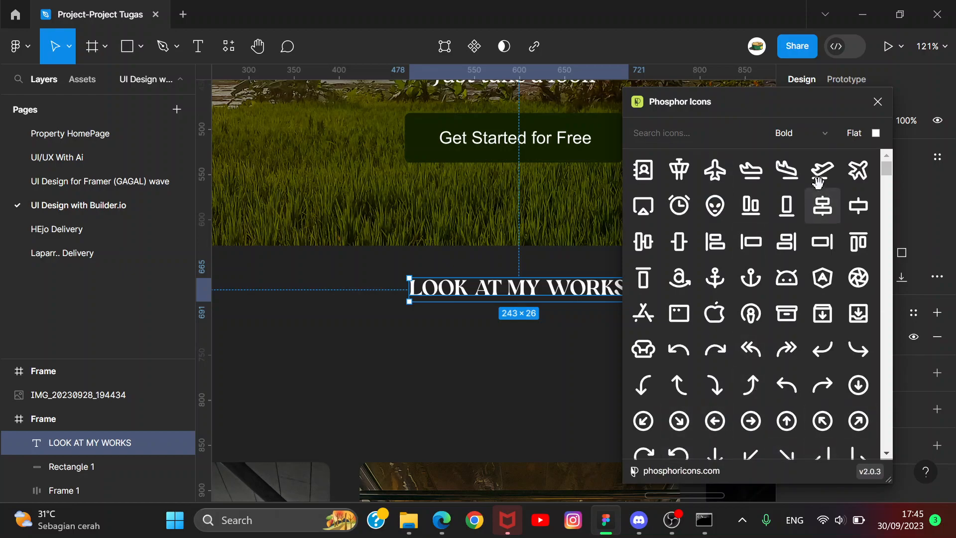
click(808, 130)
click(796, 170)
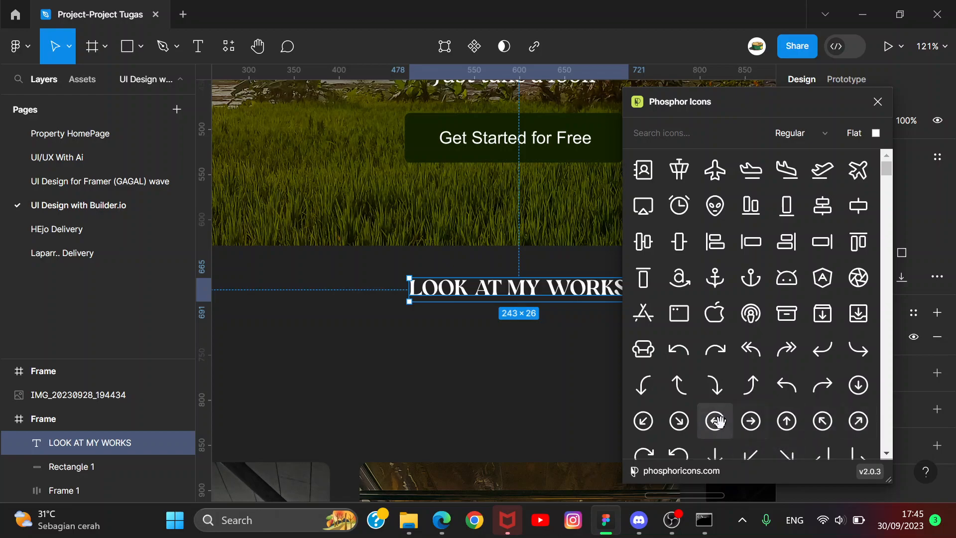
scroll(774, 416, down, 2)
drag(857, 310, 499, 370)
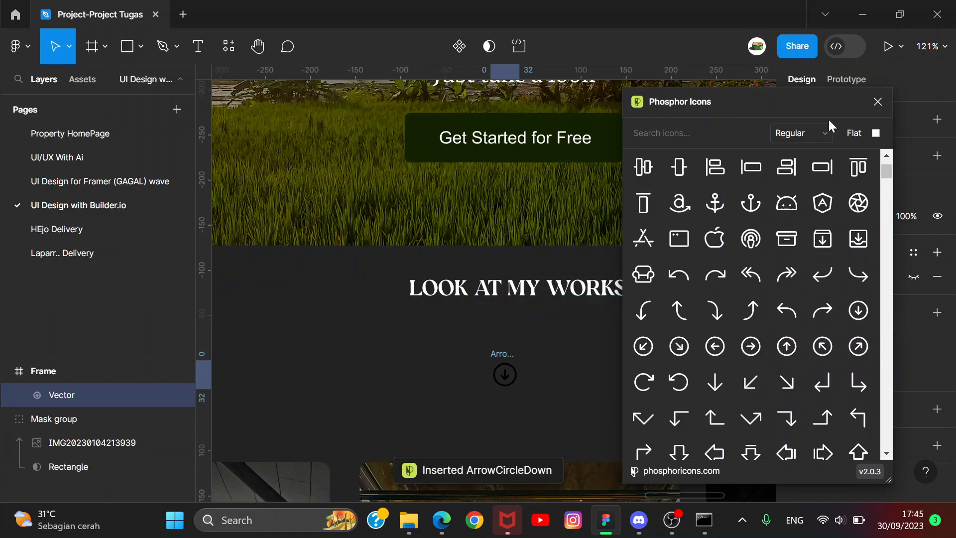
click(883, 101)
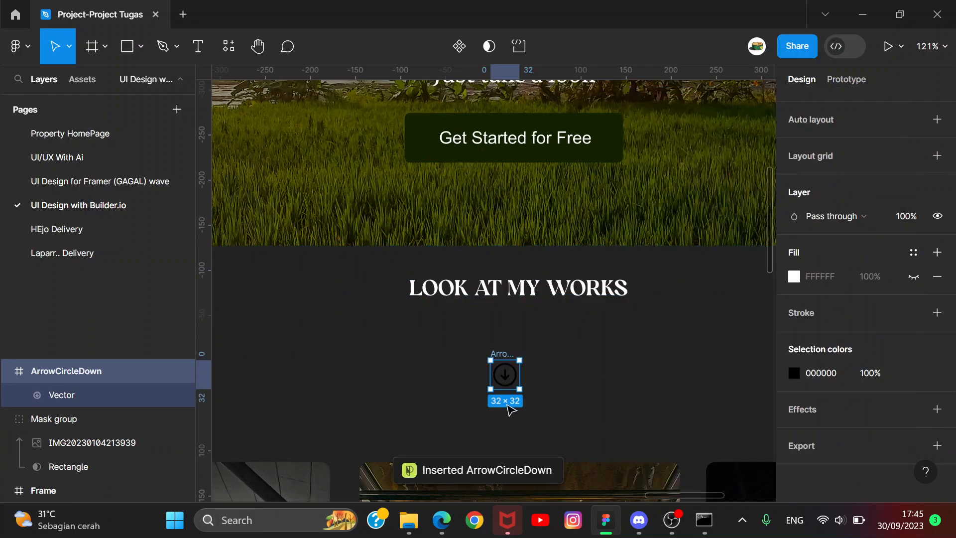
- Pull the arrow vector out of its 32 × 32 icon frame and delete the empty frame
click(503, 374)
drag(505, 377, 578, 373)
click(518, 365)
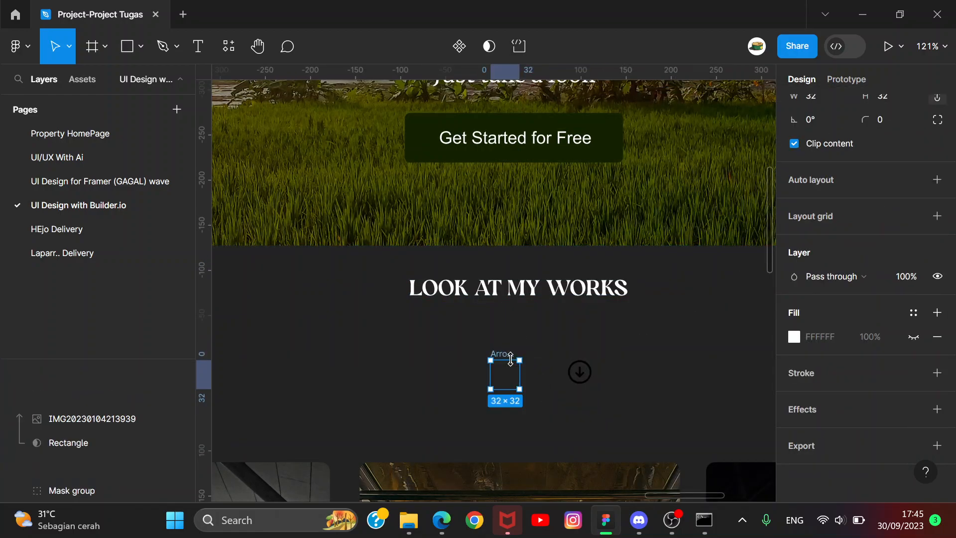
key(Delete)
- Enlarge the arrow icon to about 86 × 86 and recolour it with the heading's white, FFFFFF
click(579, 372)
drag(568, 361, 539, 332)
key(i)
click(559, 289)
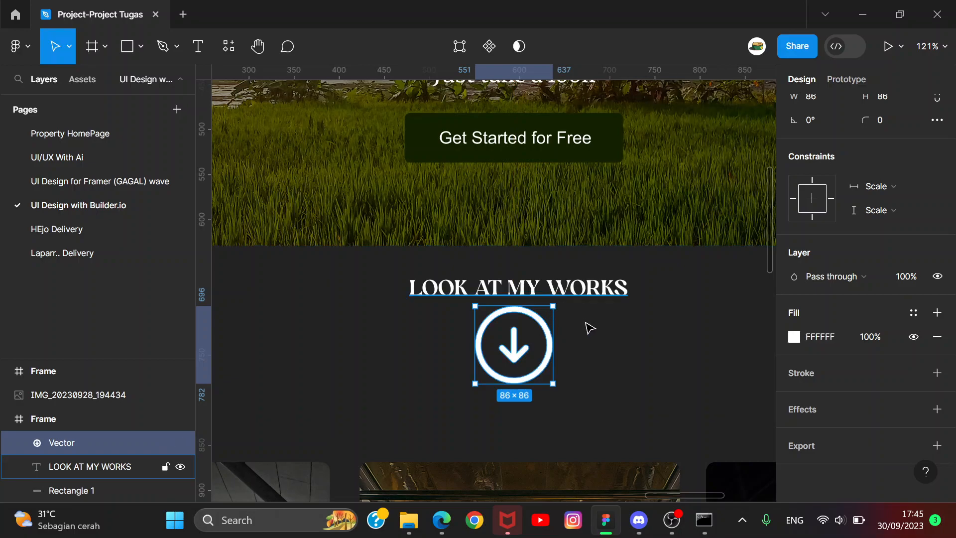
- Shrink the arrow icon to about 73 × 73 and place it beneath the heading at about X 557, Y 711
click(607, 337)
click(518, 346)
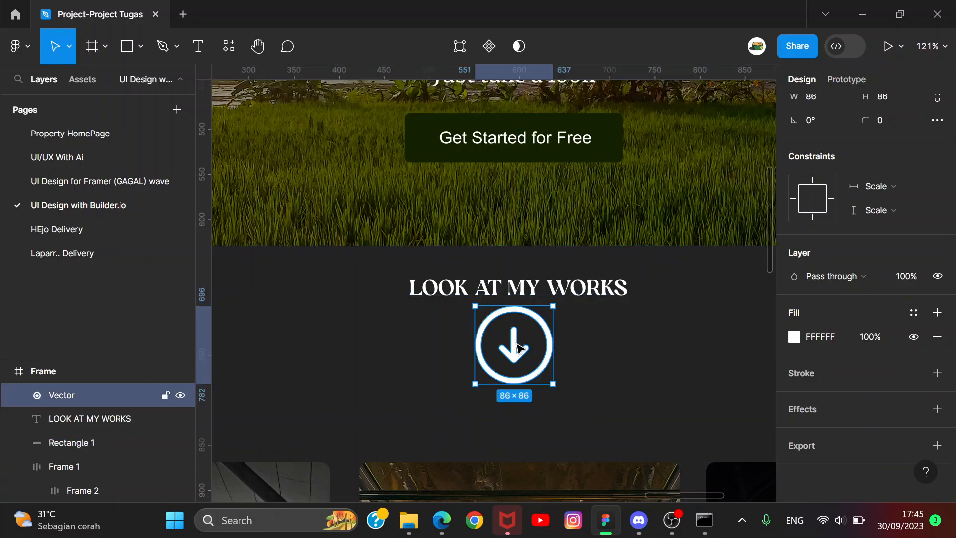
double_click(517, 347)
key(Escape)
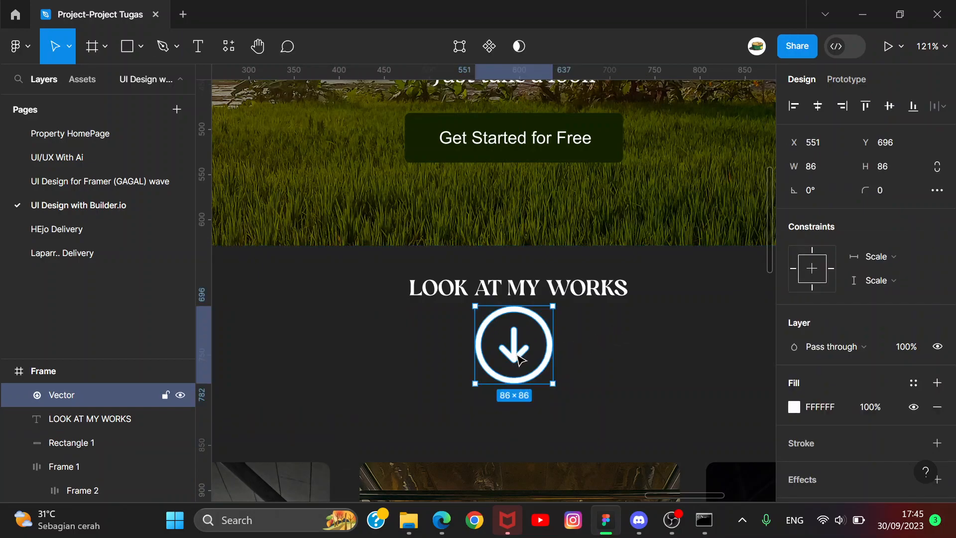
drag(474, 306, 488, 327)
drag(520, 369, 512, 363)
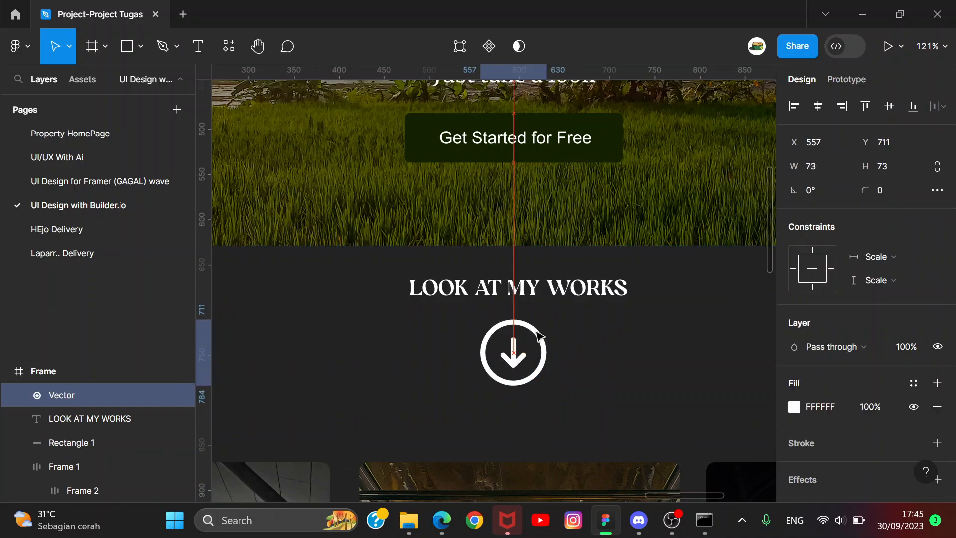
- Wrap the LOOK AT MY WORKS heading and the arrow icon in an auto layout
shift+click(568, 291)
key(shift+a)
click(737, 328)
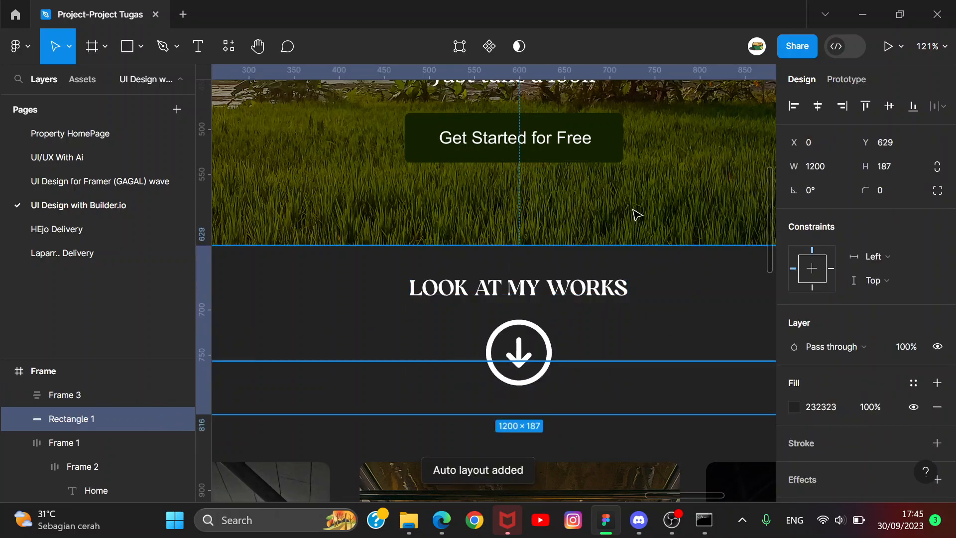
- Change the fill of the Get Started for Free button's rectangle to a lighter, muted green
scroll(637, 214, down, 5)
scroll(637, 215, down, 5)
scroll(664, 200, right, 3)
scroll(664, 201, up, 2)
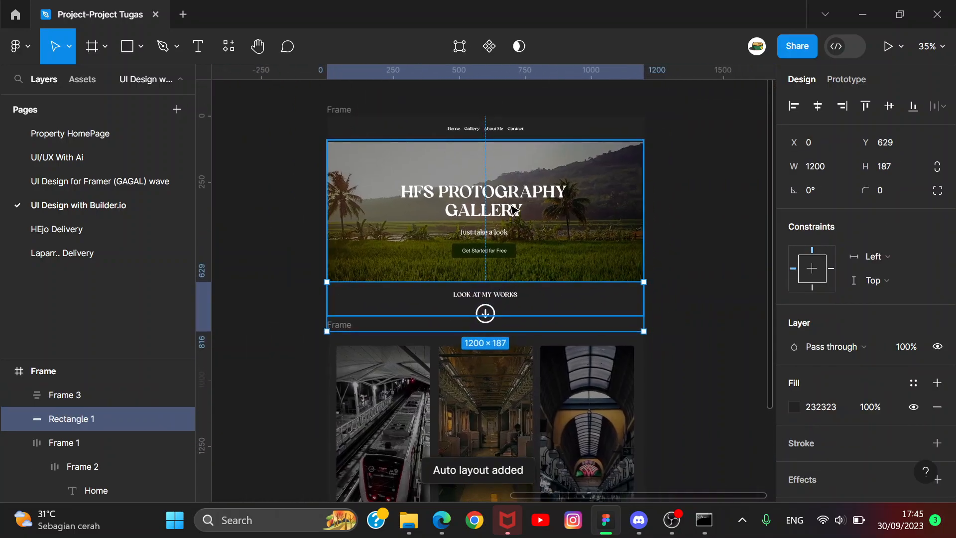
scroll(528, 244, up, 3)
click(543, 251)
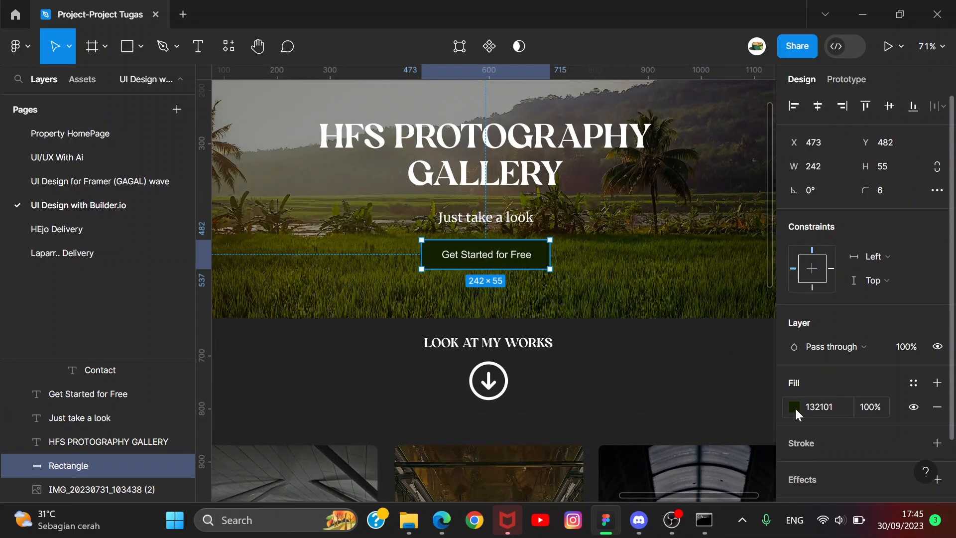
click(794, 407)
drag(762, 221, 688, 249)
click(582, 300)
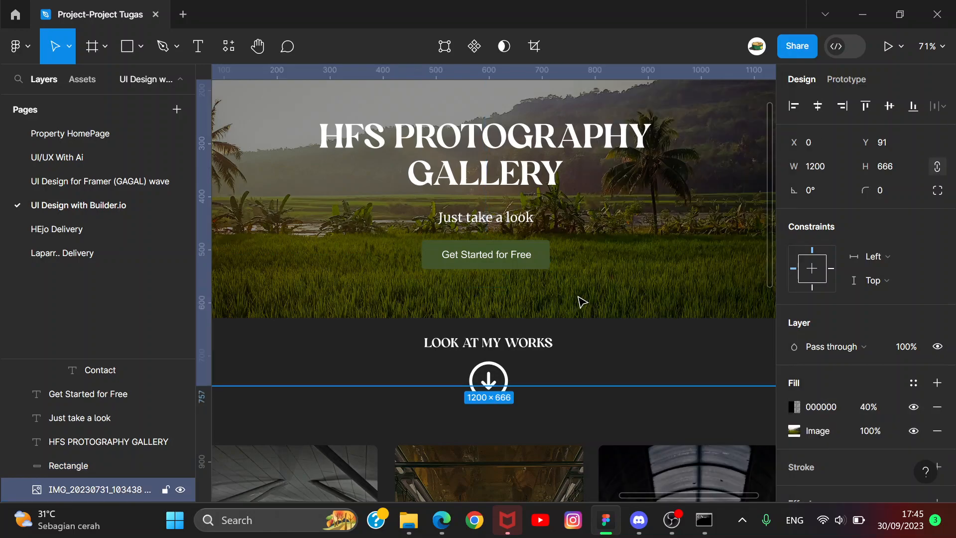
- Give the navigation bar a Background blur effect and set its 232323 fill's opacity to 40%
scroll(582, 300, down, 5)
click(619, 170)
scroll(619, 170, up, 2)
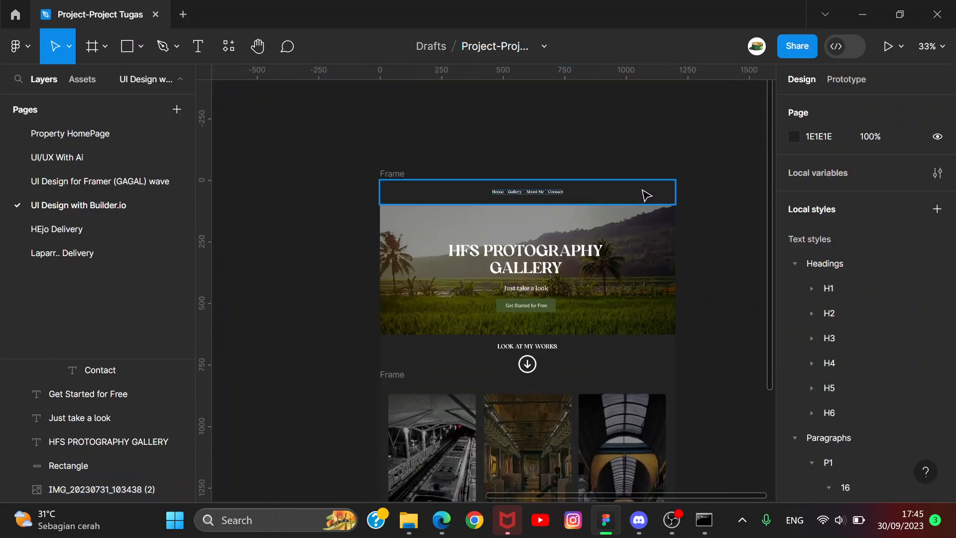
scroll(645, 197, up, 2)
click(645, 197)
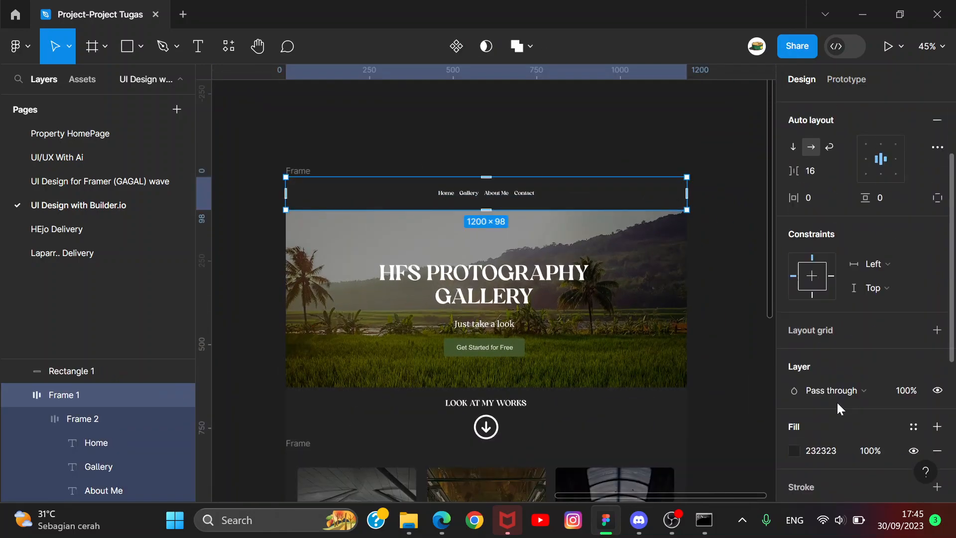
scroll(836, 401, down, 5)
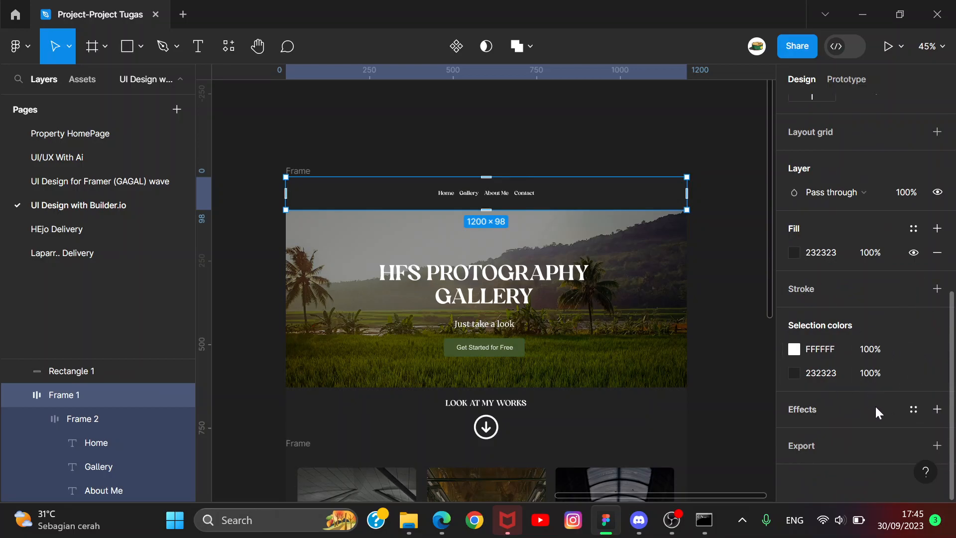
click(931, 409)
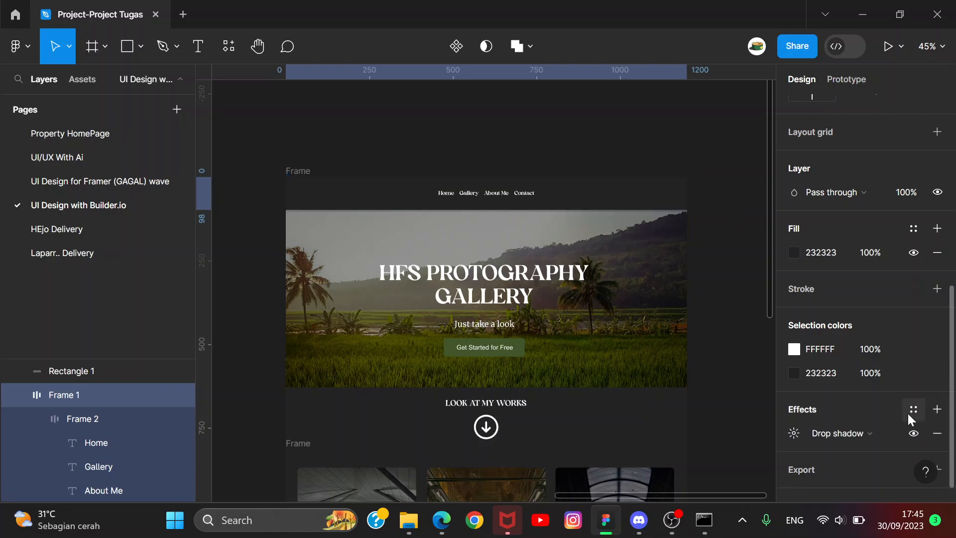
click(867, 431)
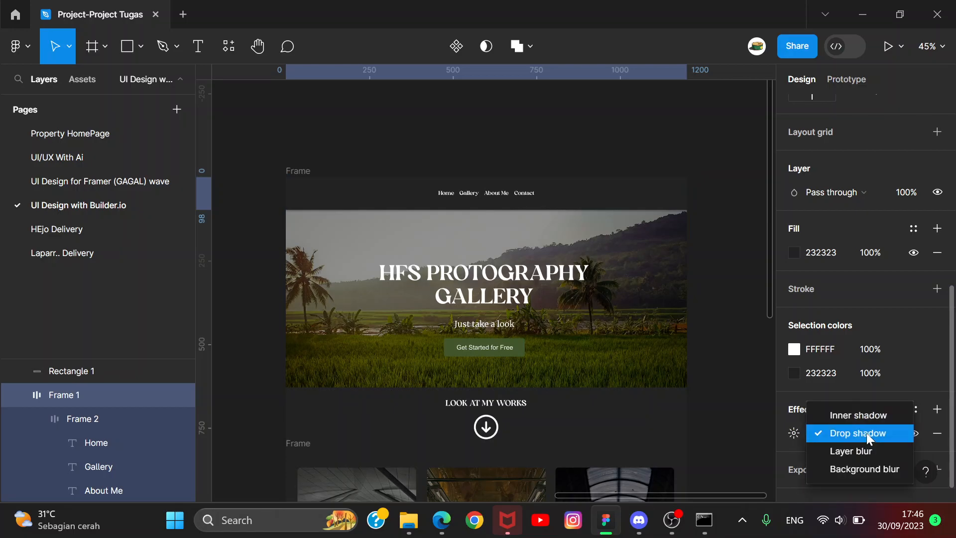
click(853, 469)
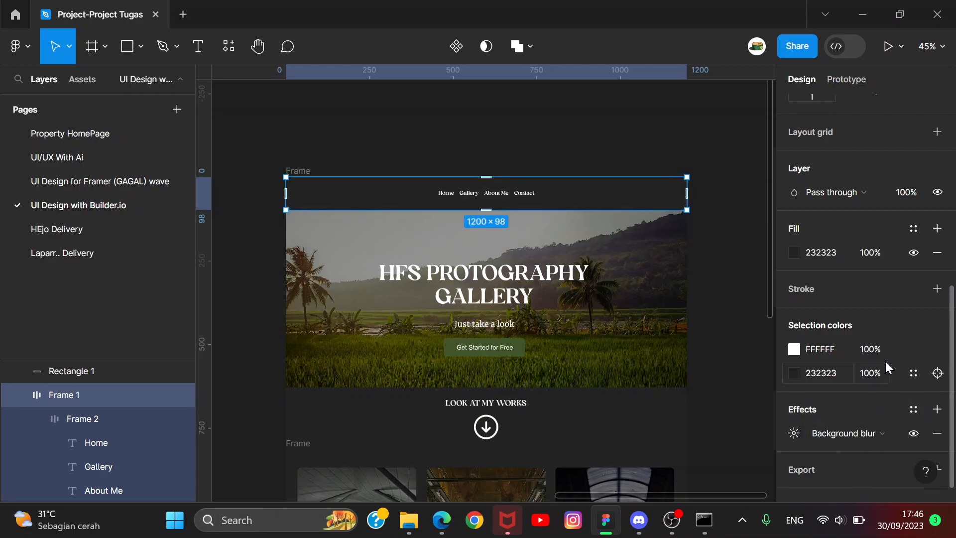
click(870, 253)
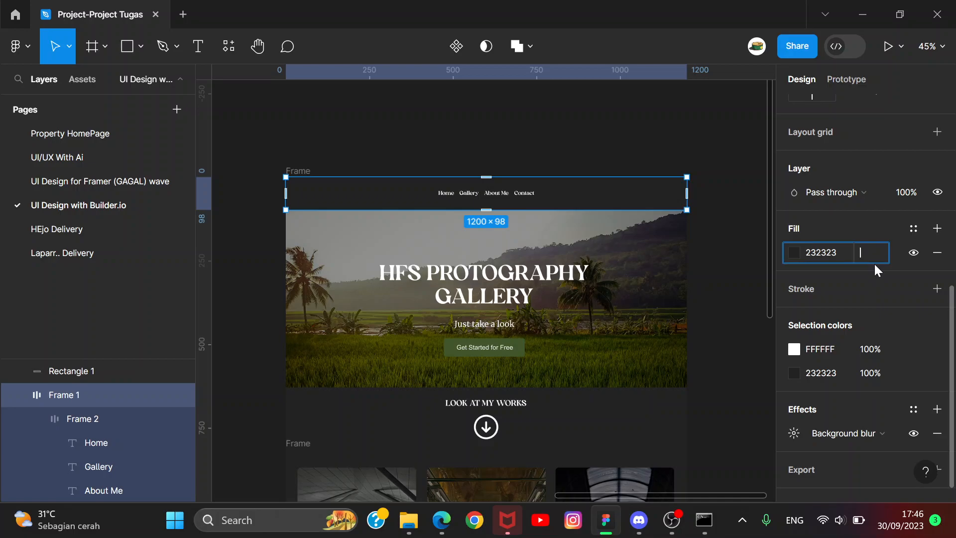
key(Return)
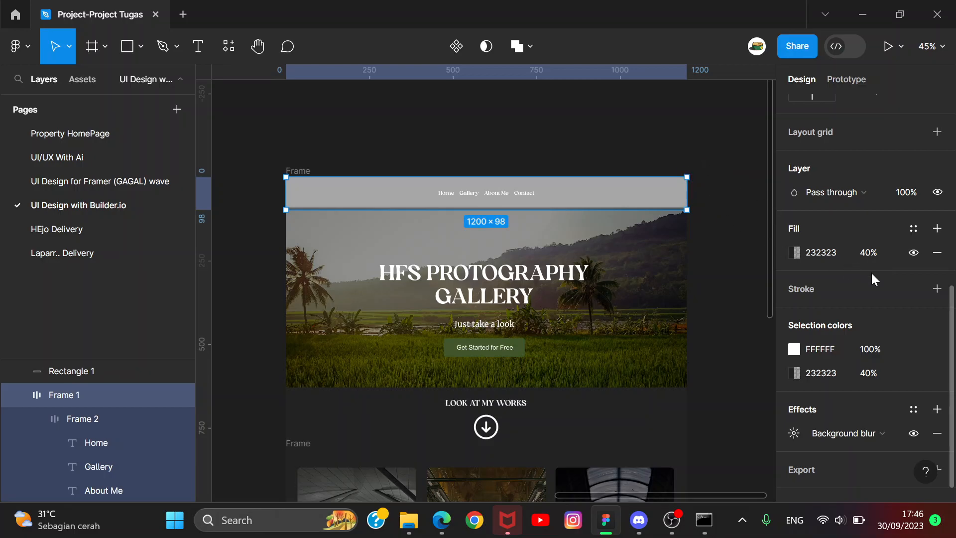
- Enlarge the hero photo behind the heading to about 1348 × 748
click(621, 230)
drag(687, 206, 741, 178)
drag(674, 250, 657, 269)
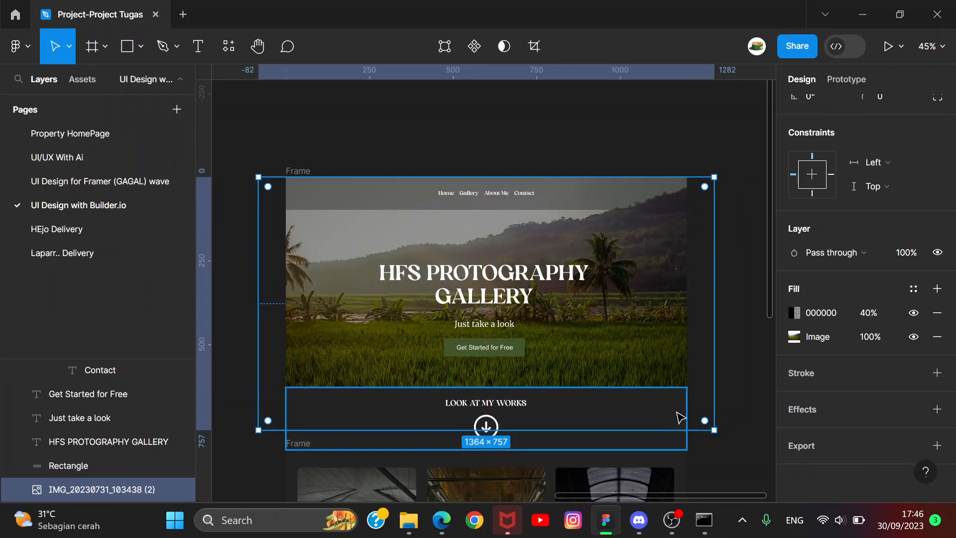
drag(714, 432, 691, 428)
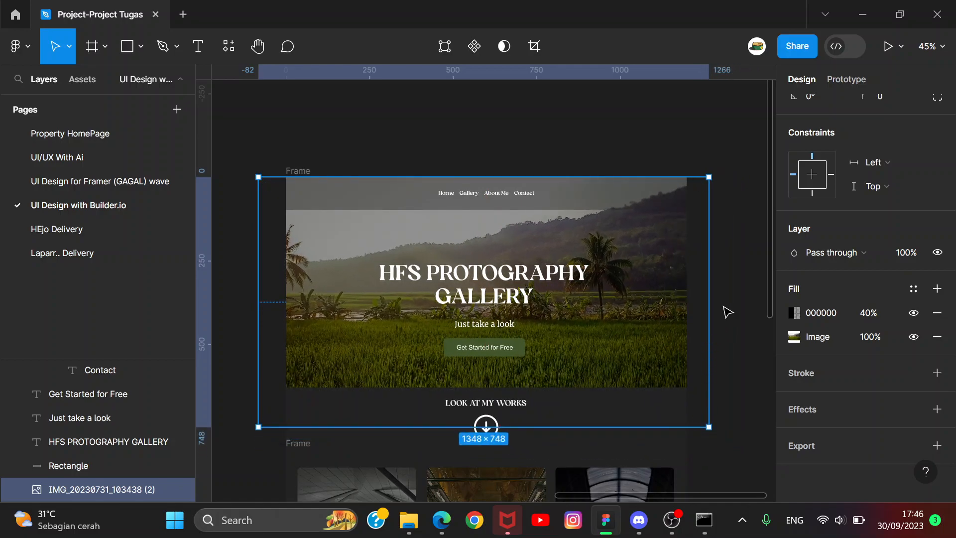
- Set the navigation bar's background blur to 100 and check the effect over the hero photo
click(630, 199)
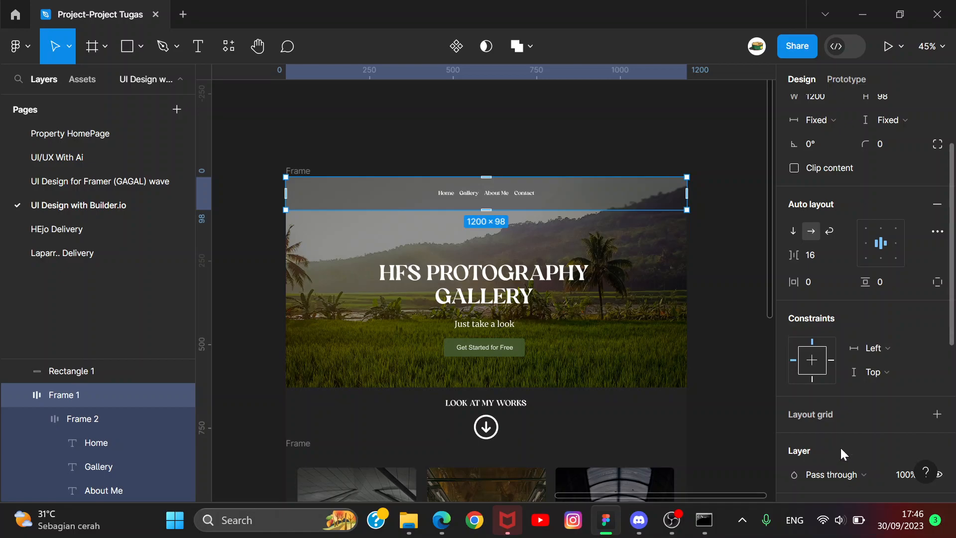
scroll(843, 408, down, 5)
click(793, 418)
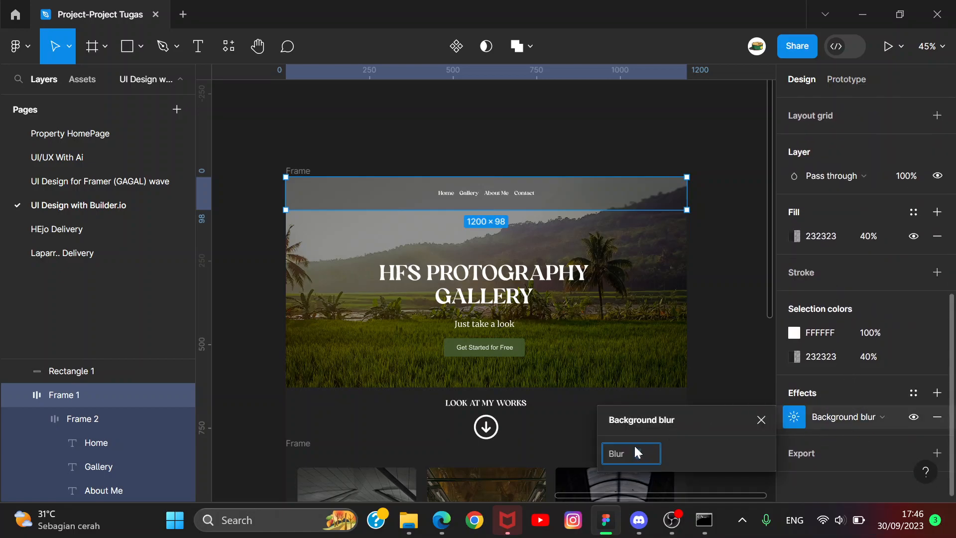
key(Return)
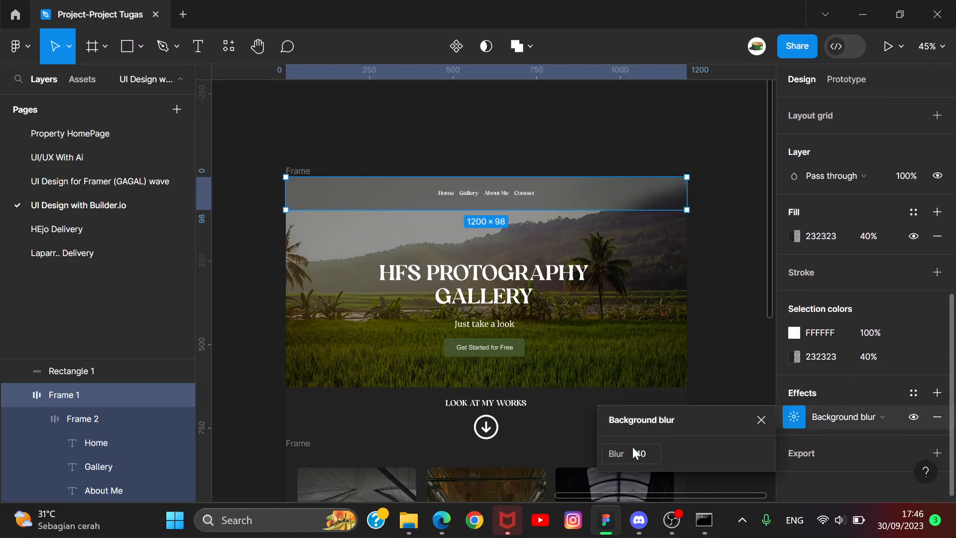
click(746, 104)
scroll(646, 162, up, 4)
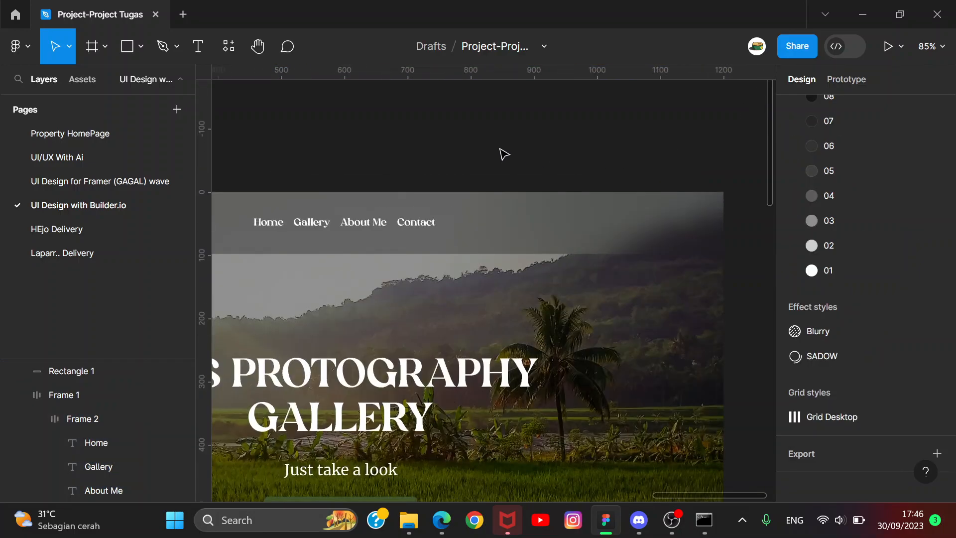
scroll(463, 143, down, 4)
scroll(292, 168, up, 1)
scroll(295, 172, up, 1)
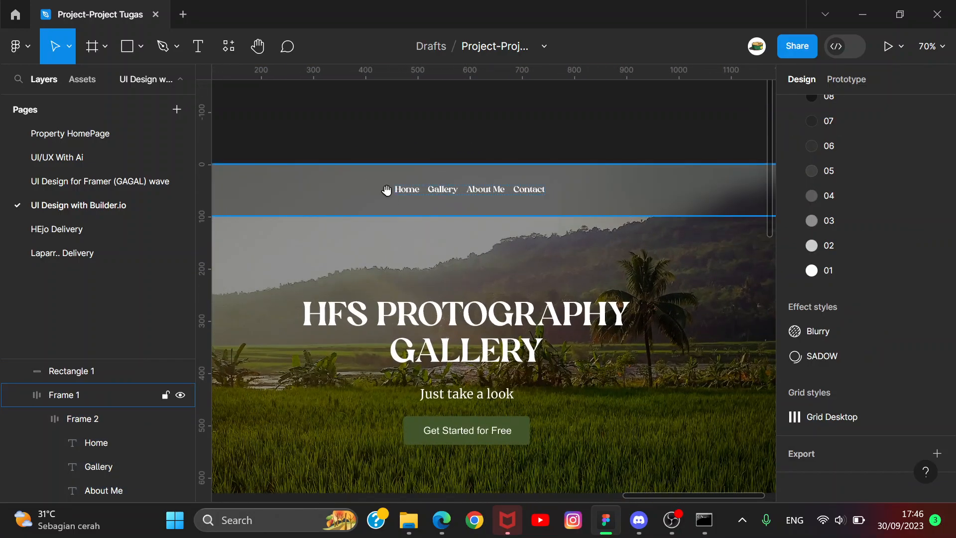
scroll(454, 149, down, 4)
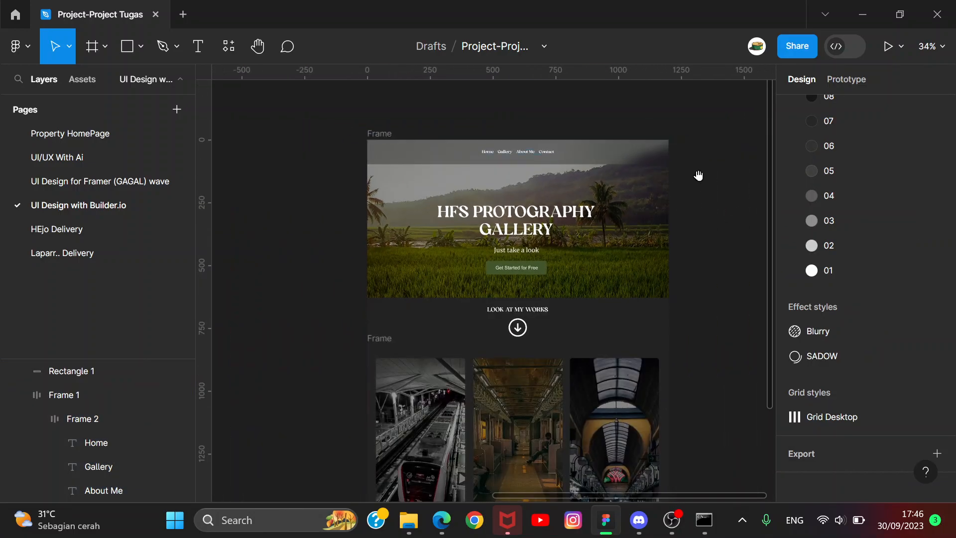
scroll(666, 167, up, 3)
- Set the opacity of the navigation bar's 232323 fill to 60%
click(624, 147)
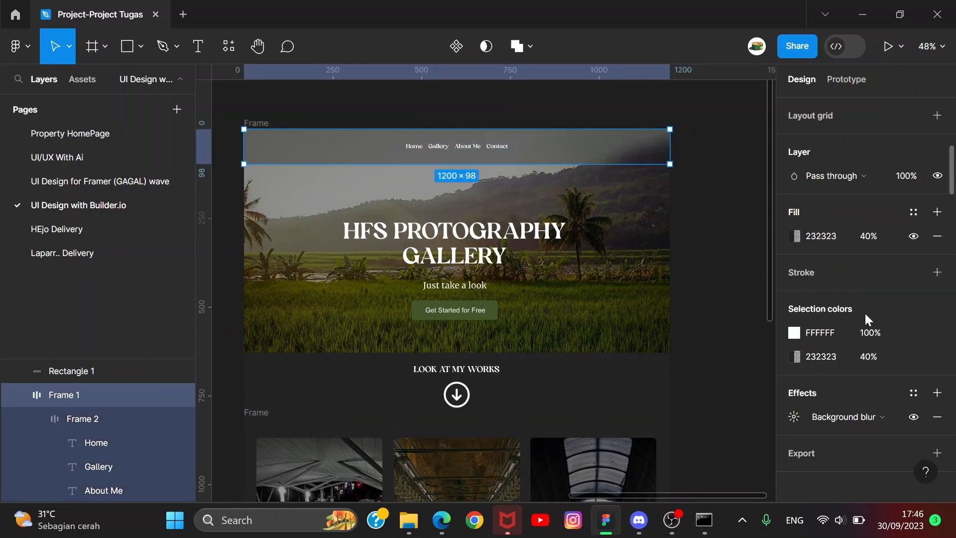
click(871, 356)
text(60)
key(Return)
click(739, 189)
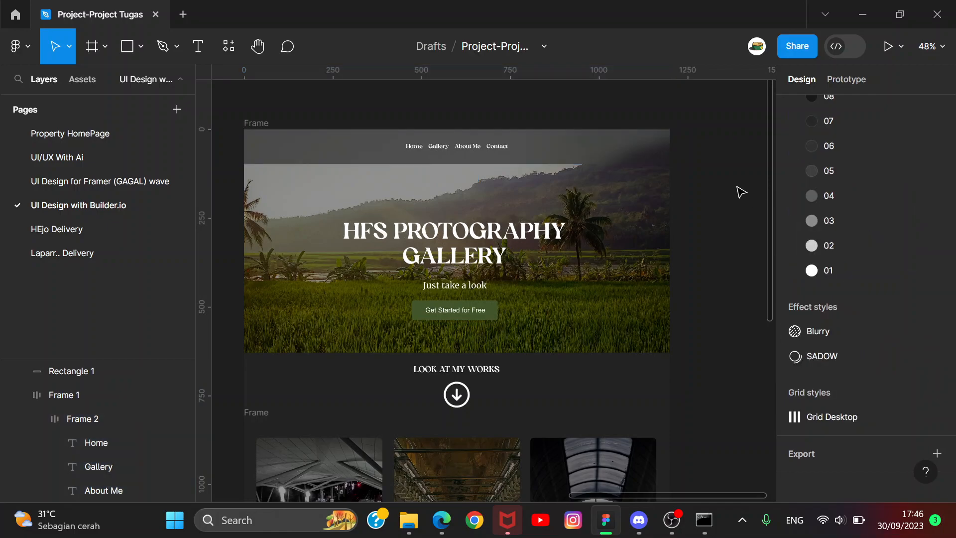
- Try a background blur of 60 on the navigation bar and settle on 20
click(619, 147)
click(762, 155)
click(603, 149)
click(796, 416)
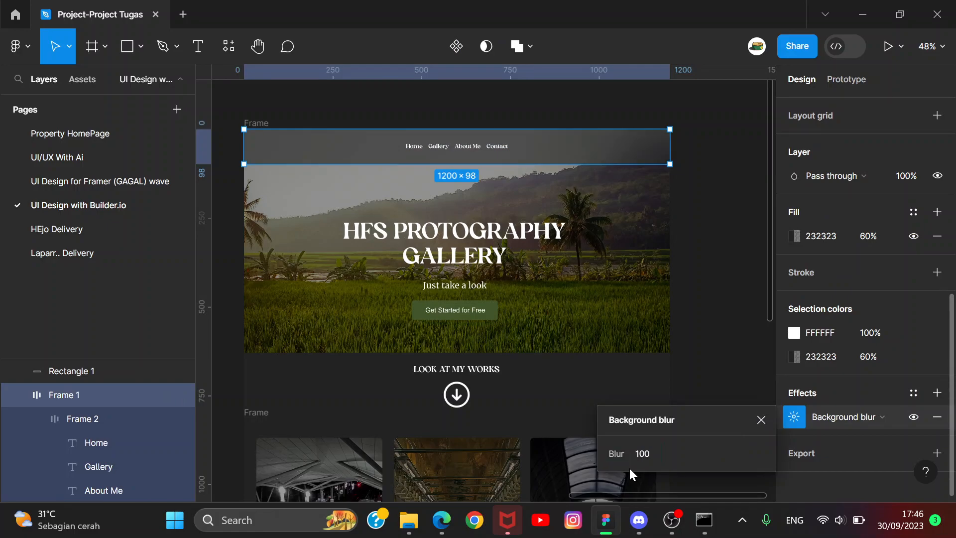
double_click(649, 456)
key(Return)
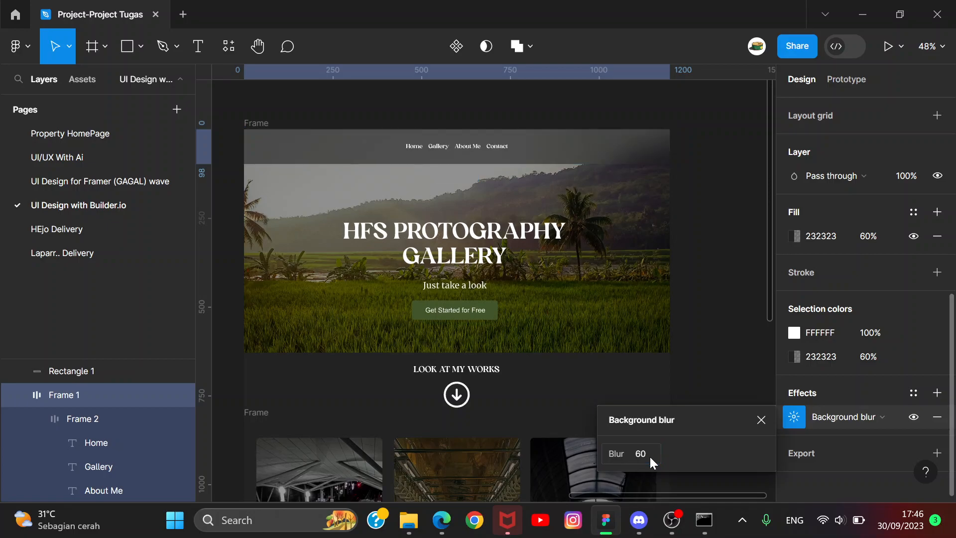
click(640, 453)
key(Return)
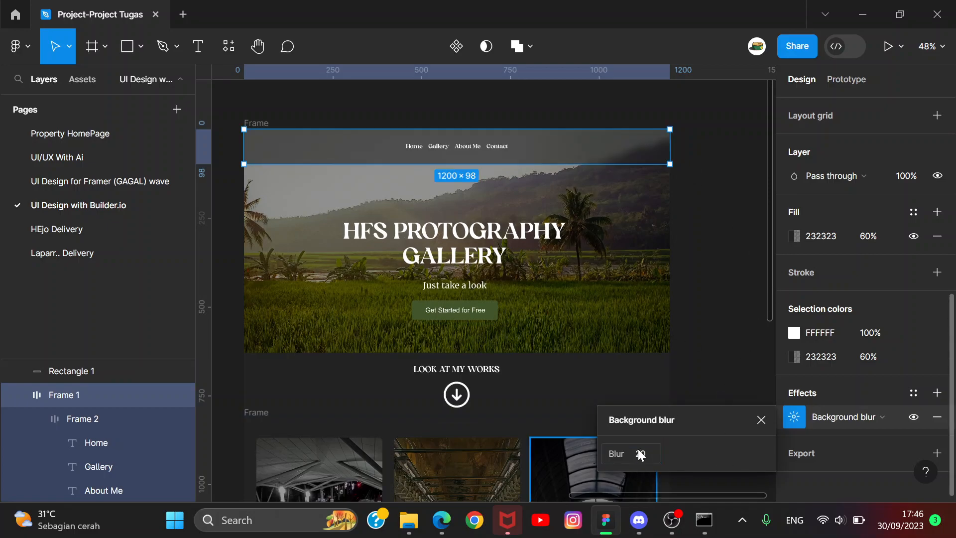
click(729, 333)
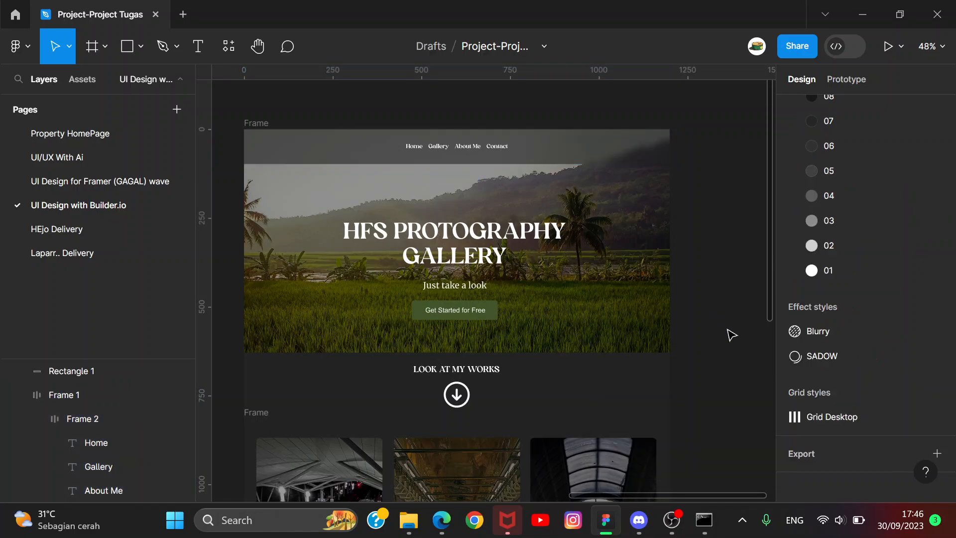
- Add a drop shadow effect to the rectangle behind the LOOK AT MY WORKS section
click(626, 374)
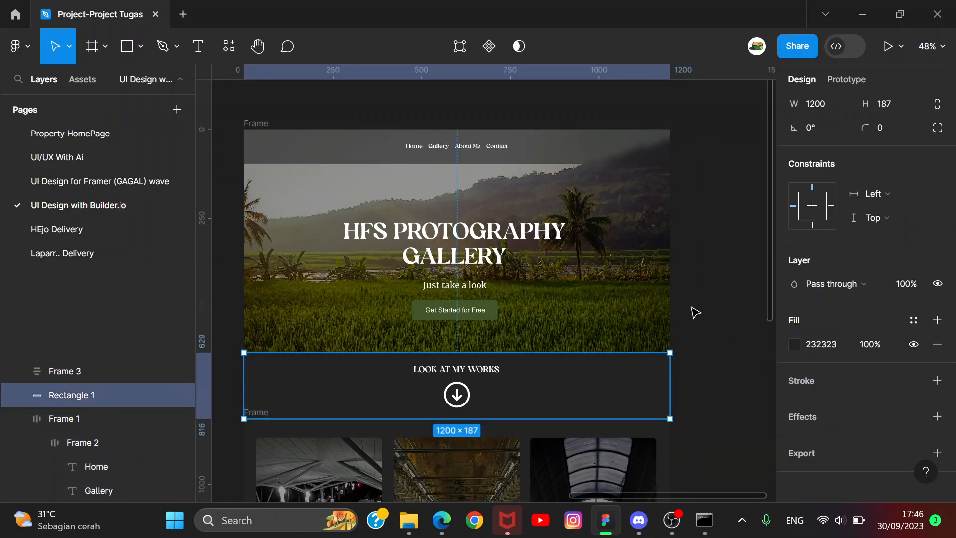
click(936, 417)
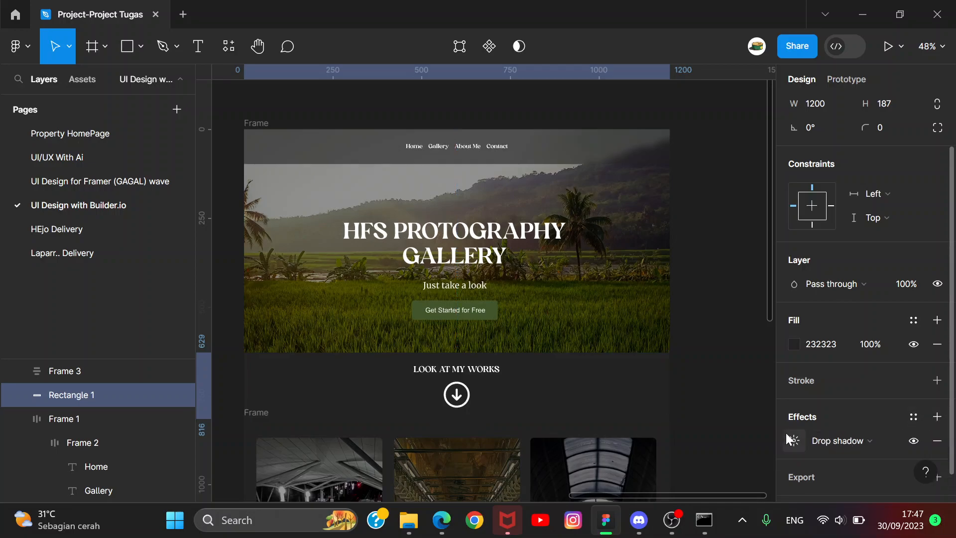
- Save the navigation bar's background blur as a new effect style named GLASSMORPHISM
click(630, 162)
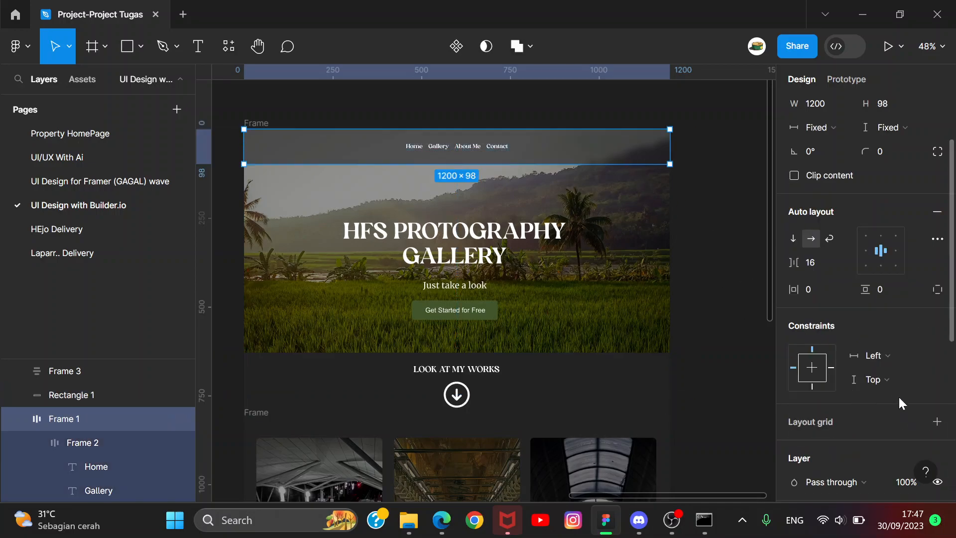
scroll(894, 388, down, 5)
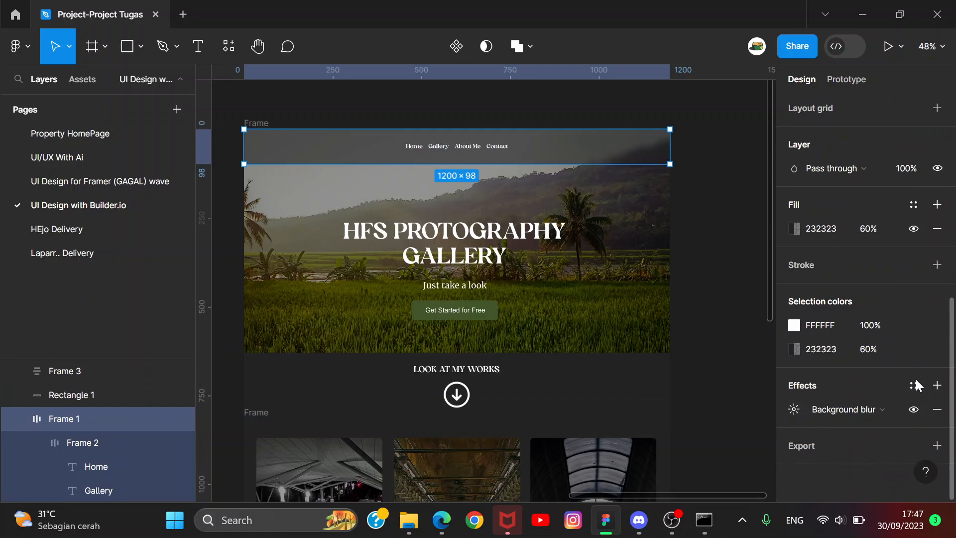
click(914, 385)
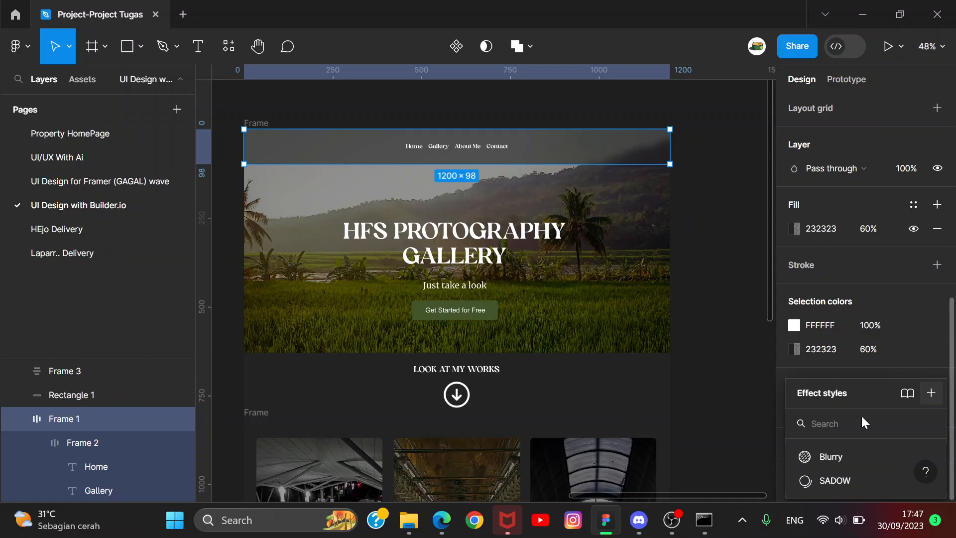
click(931, 393)
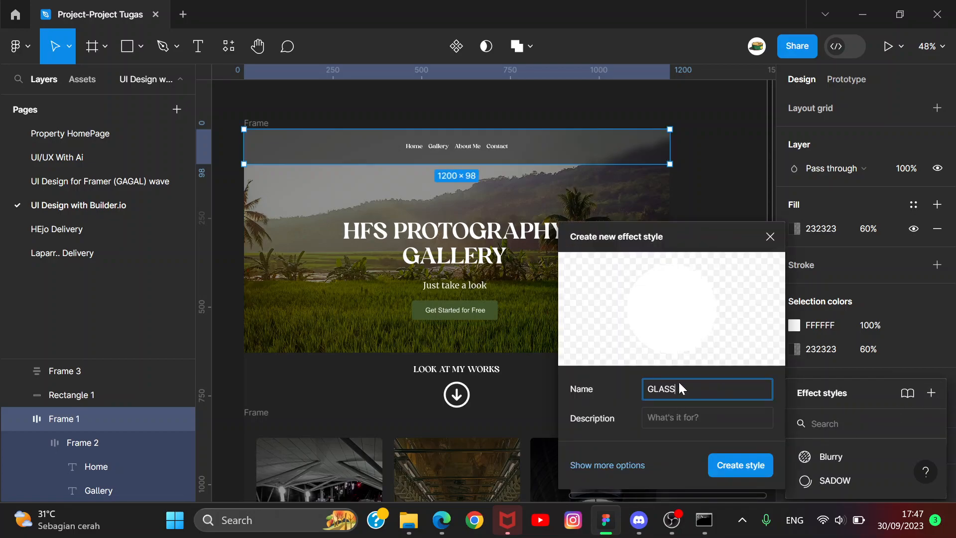
text(GLASSMORPHISM)
click(749, 470)
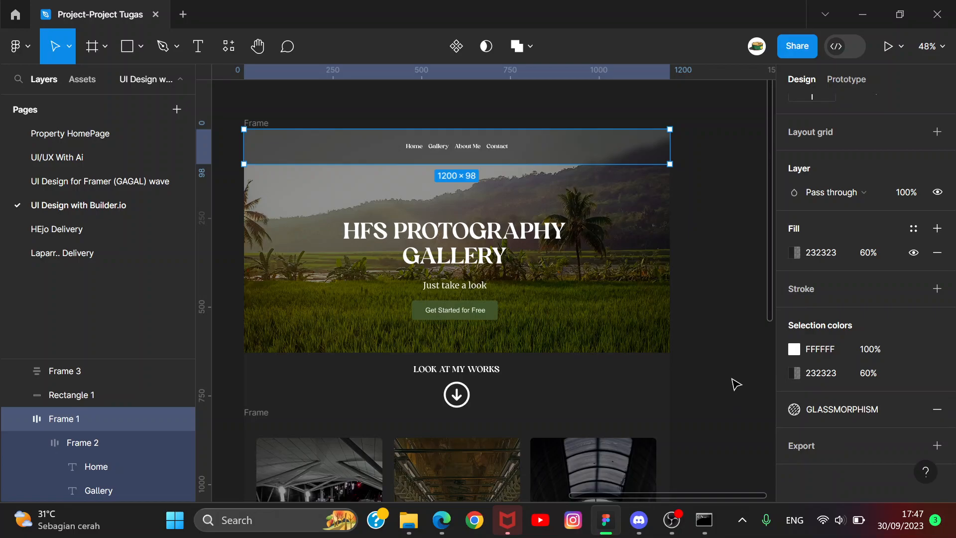
- Remove the drop shadow from the rectangle behind LOOK AT MY WORKS and apply the GLASSMORPHISM effect style to it
click(631, 393)
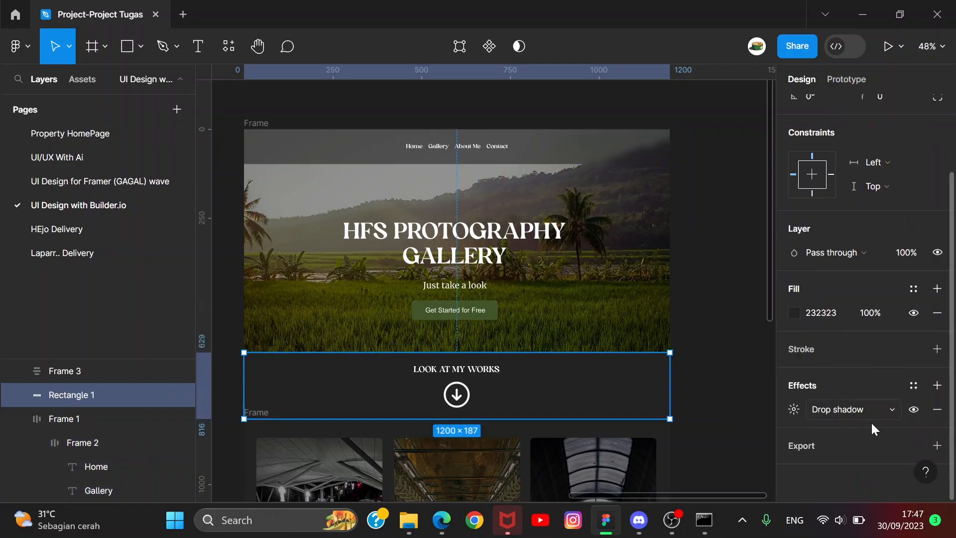
click(938, 412)
click(913, 385)
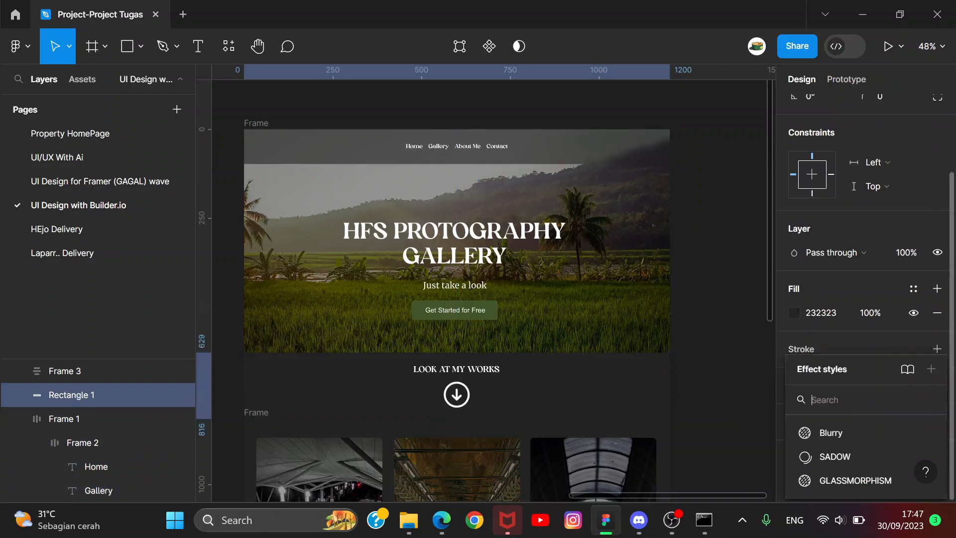
click(849, 479)
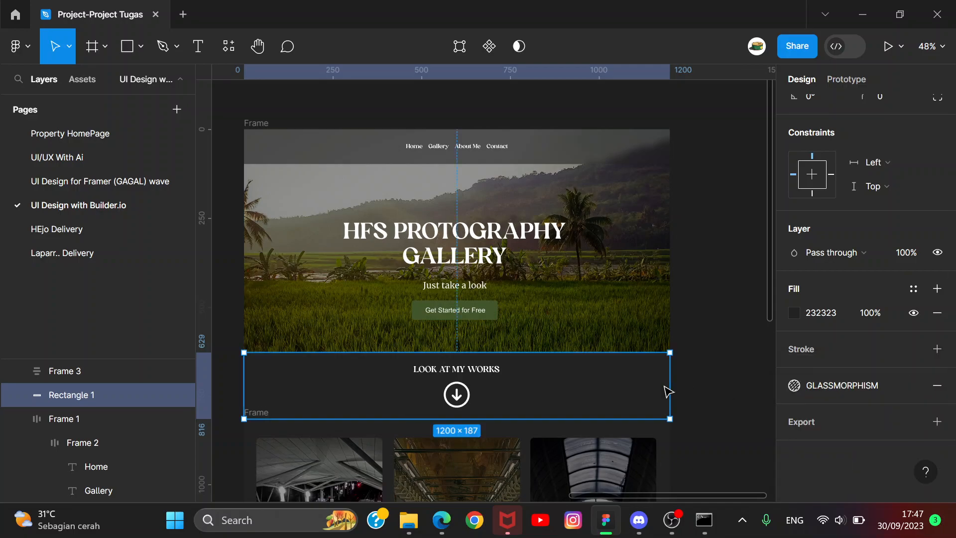
- Set the opacity of the 232323 fill on the LOOK AT MY WORKS rectangle to 40%
click(873, 314)
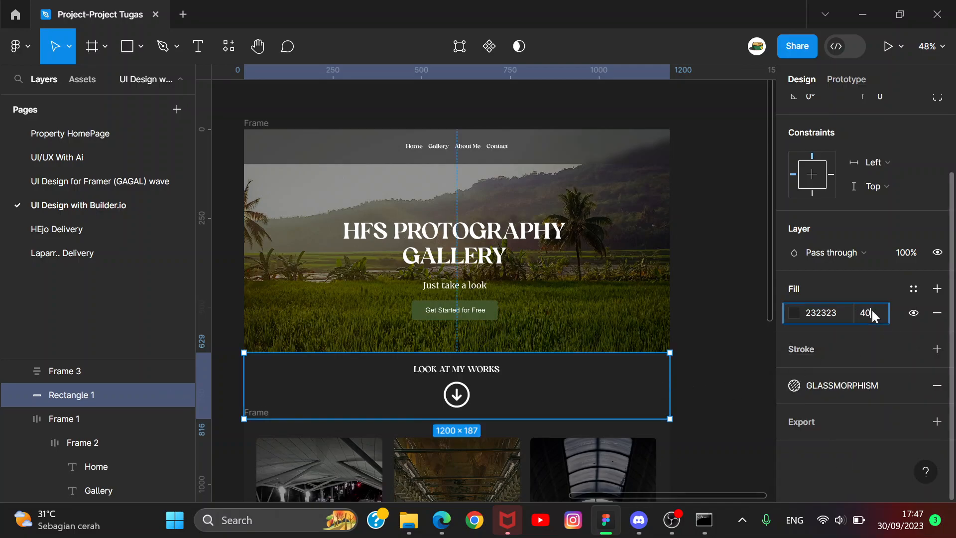
text(40)
key(Return)
click(717, 309)
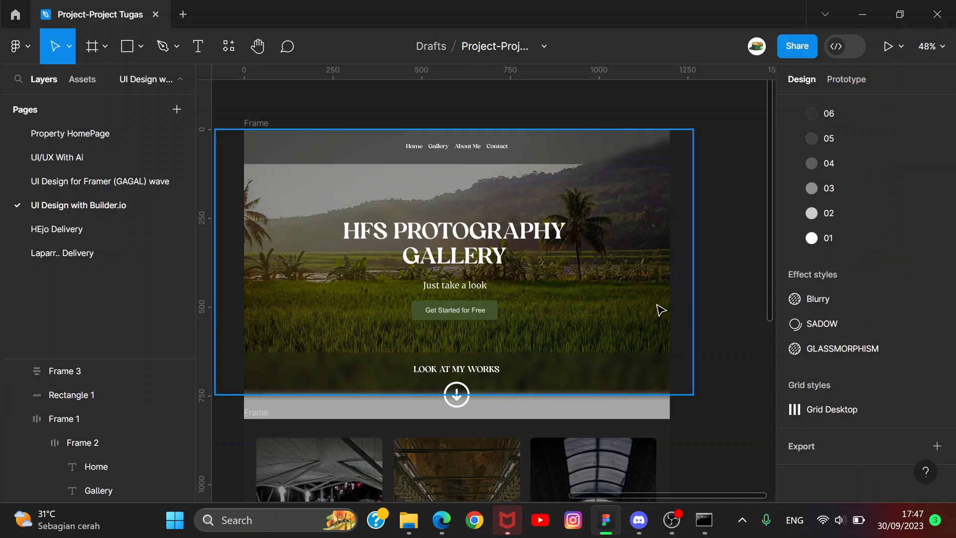
- Enlarge the hero photo to about 1495 × 829 so it extends behind the LOOK AT MY WORKS band, and center it horizontally
click(657, 305)
drag(709, 395, 736, 406)
click(761, 380)
scroll(761, 380, down, 5)
scroll(673, 386, up, 2)
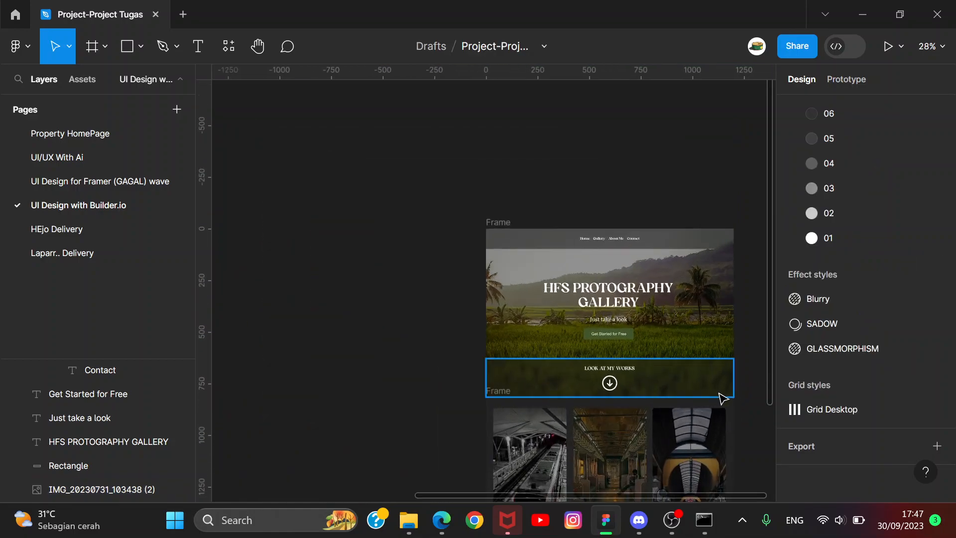
scroll(706, 364, down, 3)
scroll(705, 365, right, 3)
scroll(702, 286, up, 3)
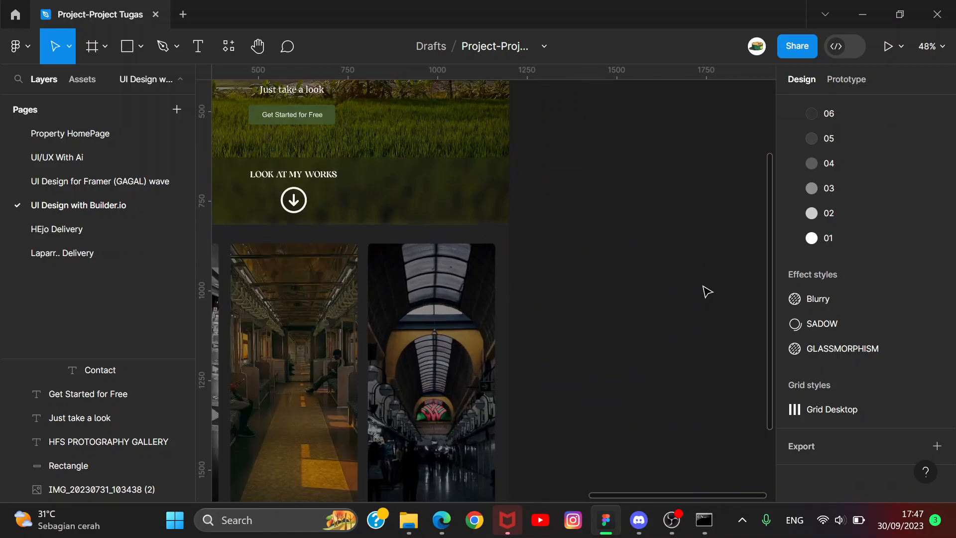
click(474, 191)
click(463, 132)
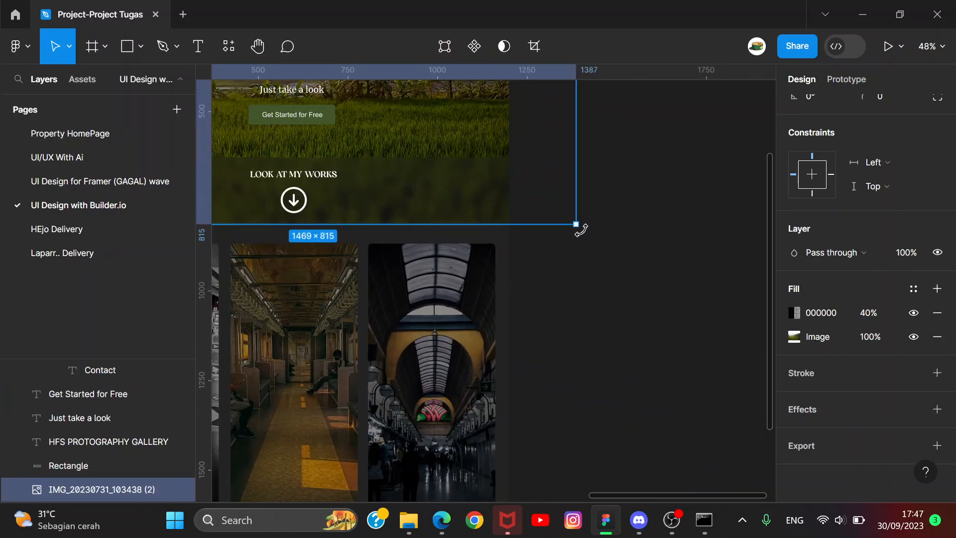
drag(578, 224, 585, 229)
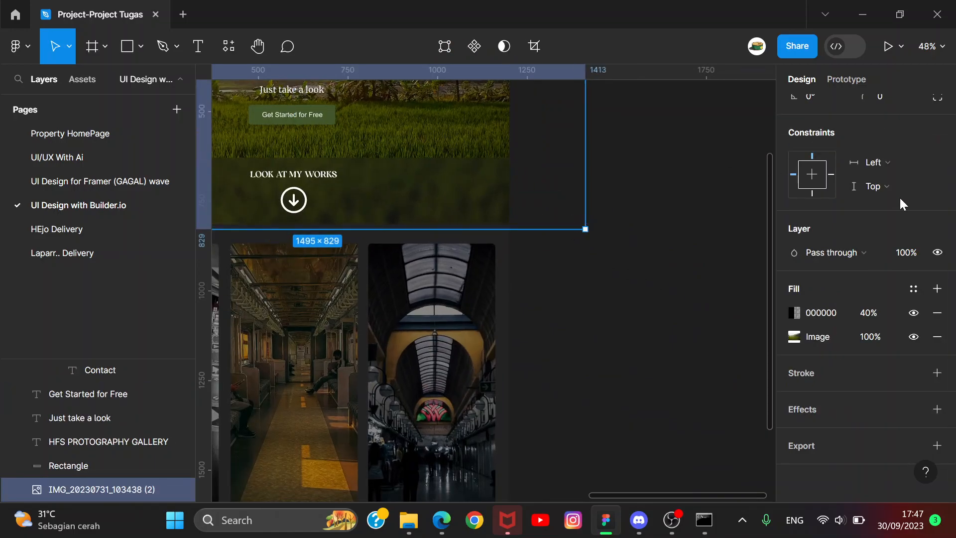
scroll(896, 195, up, 3)
click(817, 106)
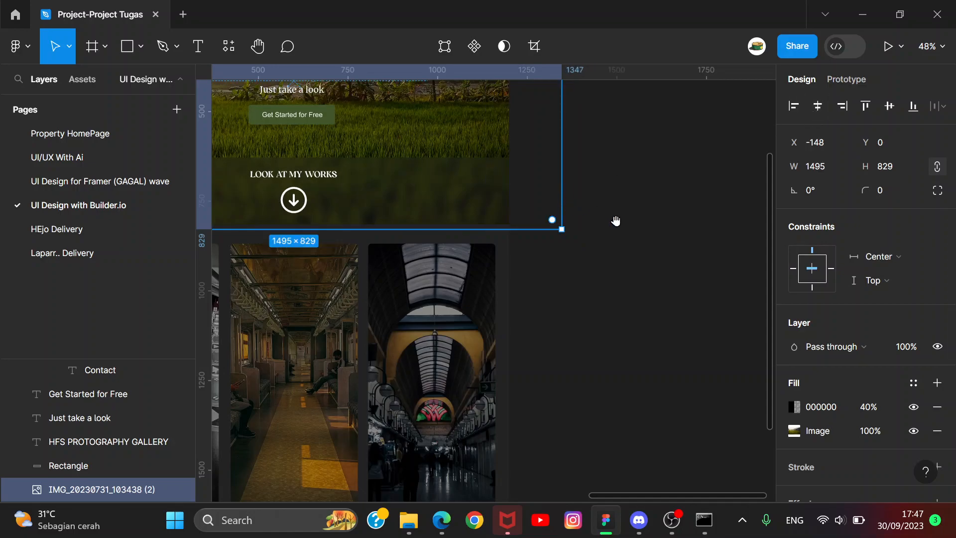
- Review the whole landing page, examining the blurred LOOK AT MY WORKS band and its transition to the gallery photos
scroll(616, 223, down, 5)
click(615, 225)
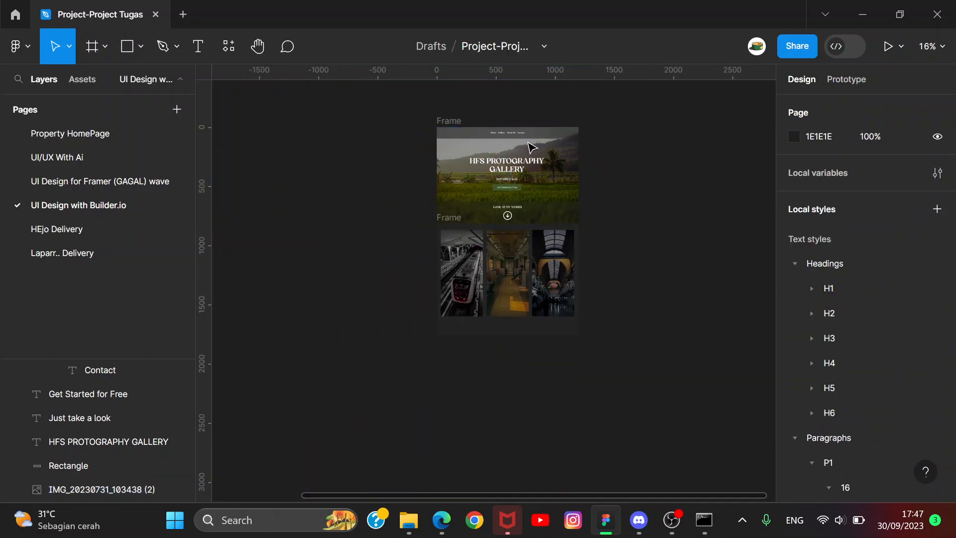
scroll(528, 147, up, 3)
scroll(694, 288, up, 2)
drag(705, 292, 744, 278)
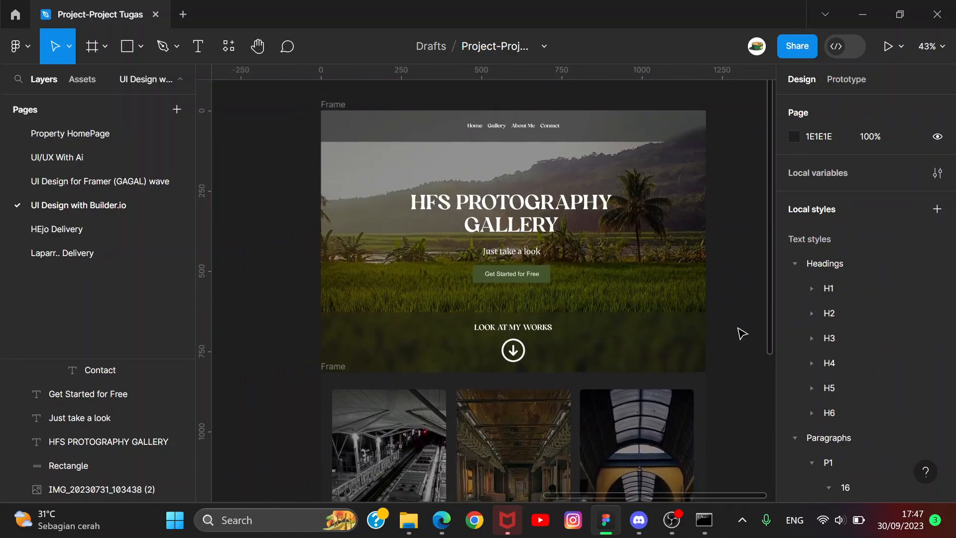
scroll(740, 333, down, 2)
scroll(741, 333, up, 4)
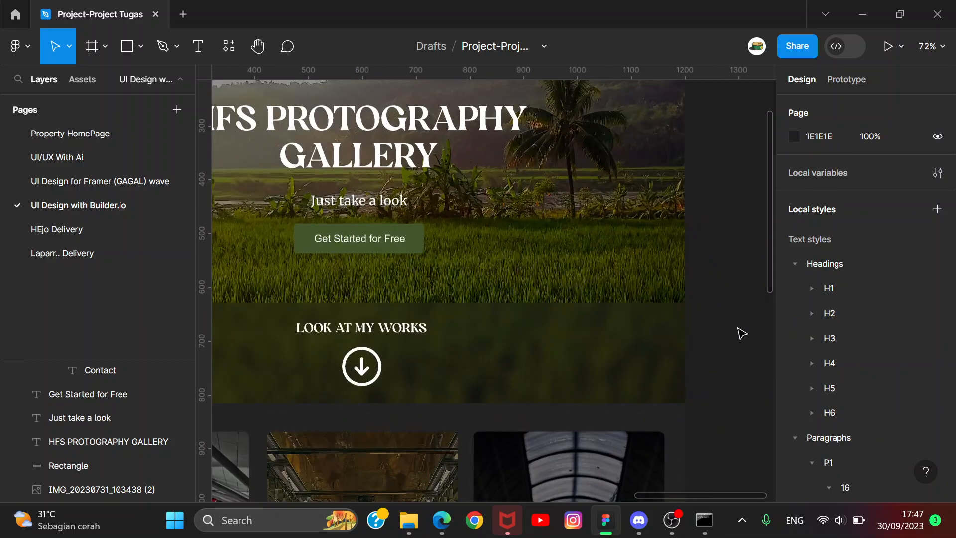
scroll(740, 333, down, 5)
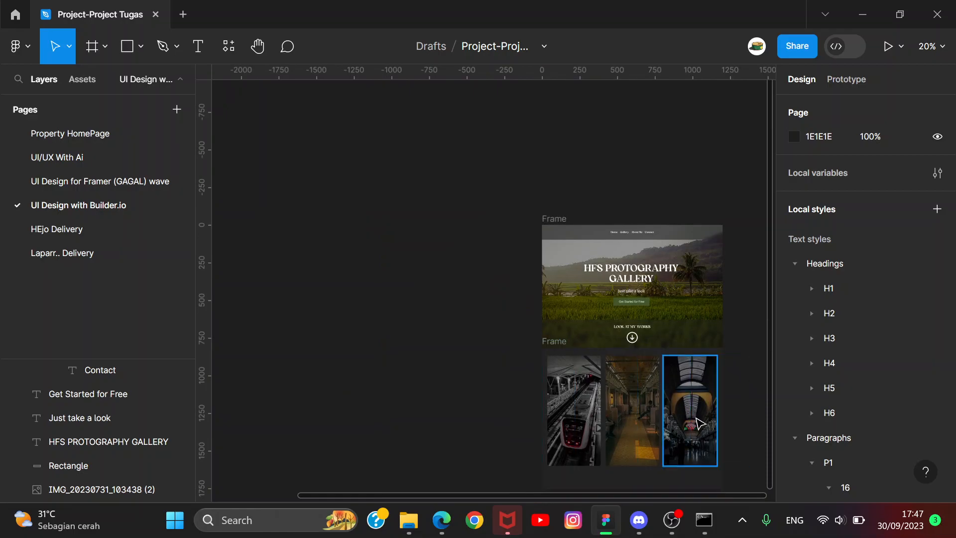
scroll(622, 348, down, 3)
scroll(622, 348, right, 2)
scroll(549, 326, up, 2)
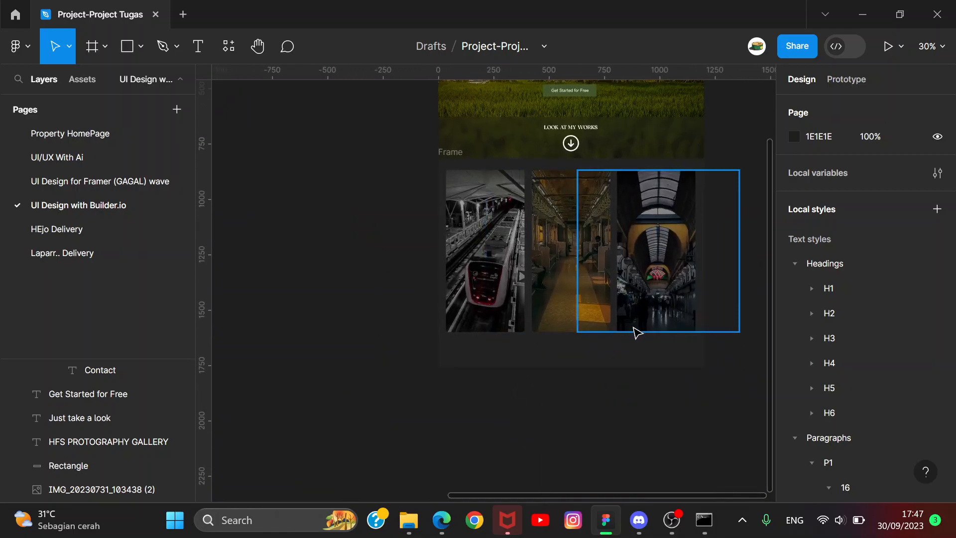
scroll(629, 204, up, 5)
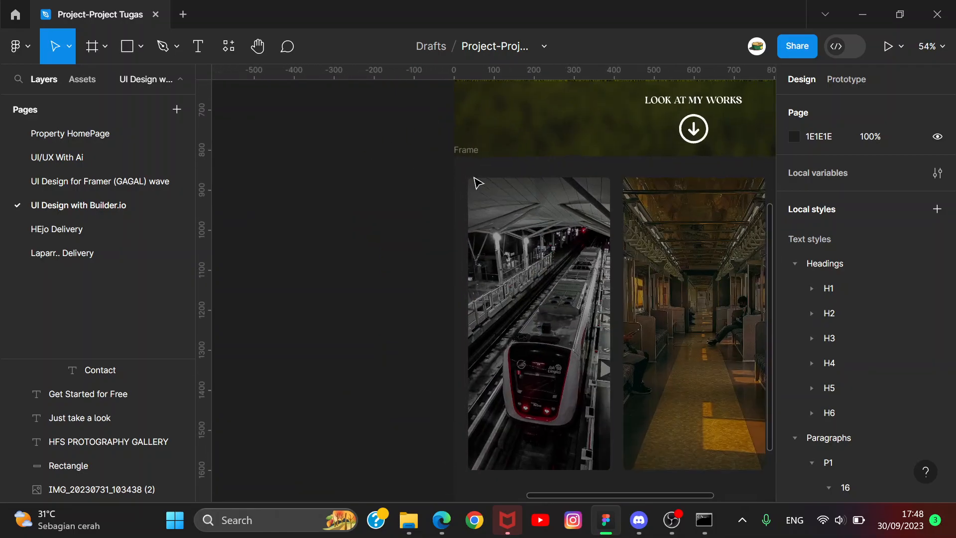
key(t)
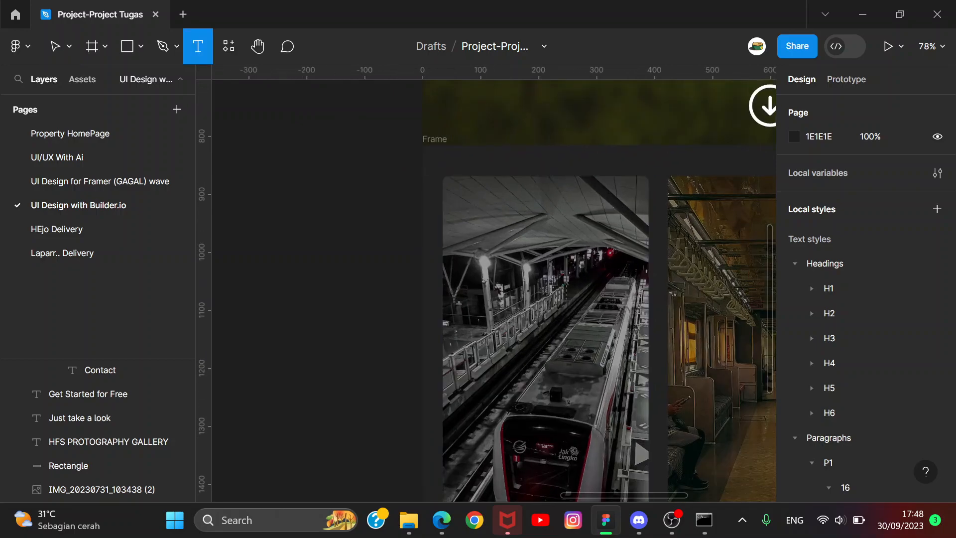
click(477, 213)
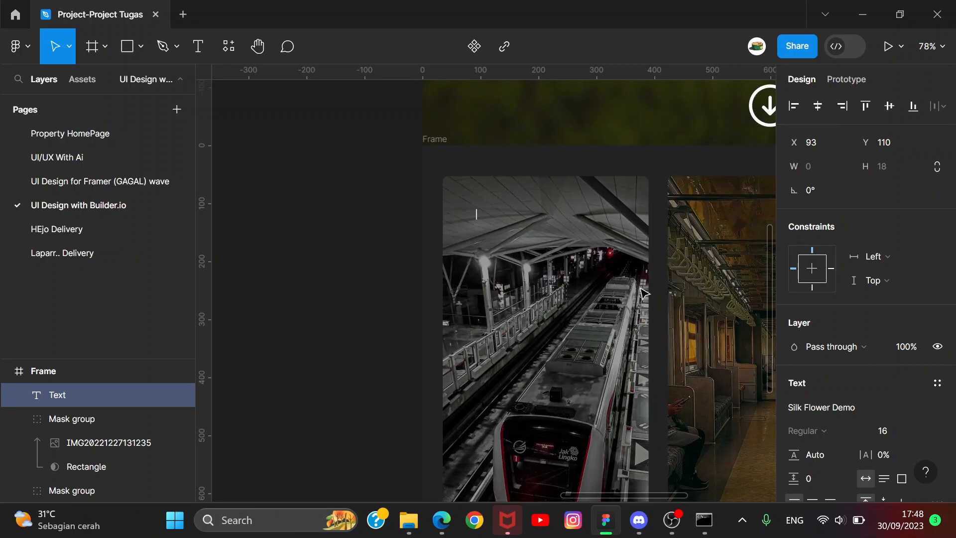
text(P)
key(Escape)
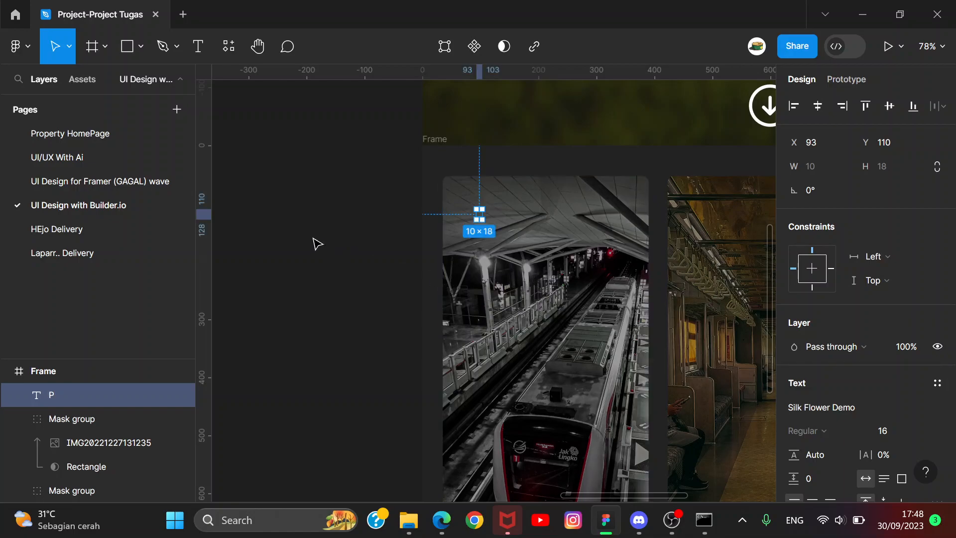
key(Delete)
- Add the text "Photo 1" on the empty canvas beside the gallery frame and set its font size to 32
key(t)
click(311, 233)
text(p)
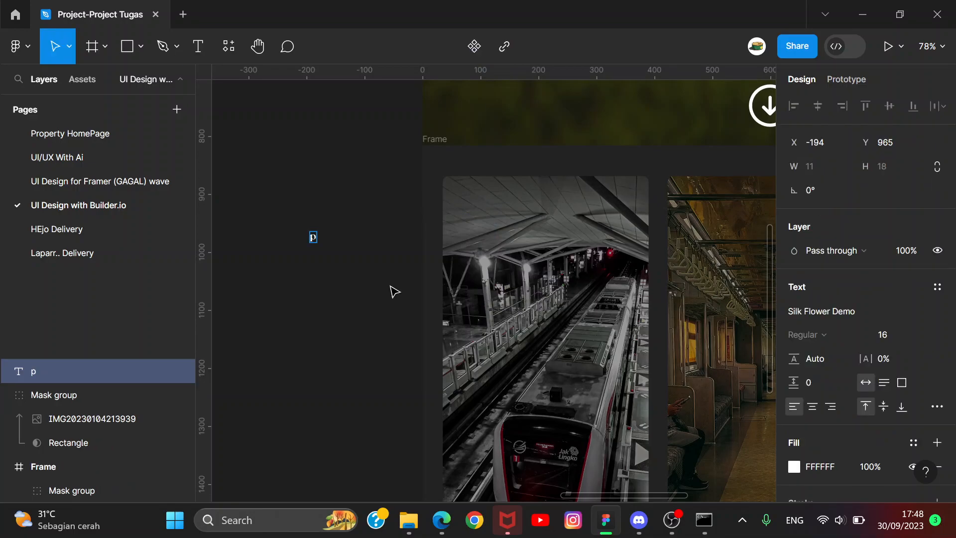
key(BackSpace)
text(Photo 1)
key(Escape)
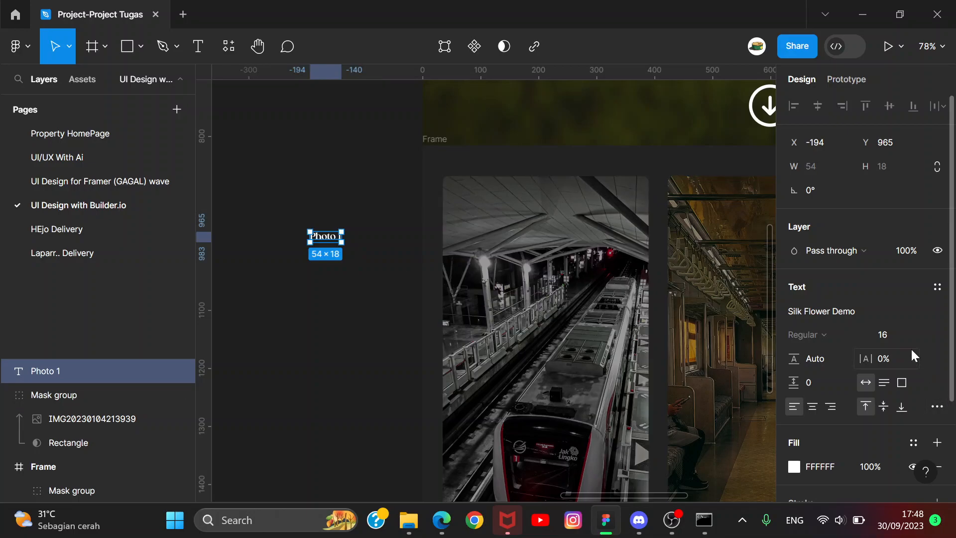
click(927, 333)
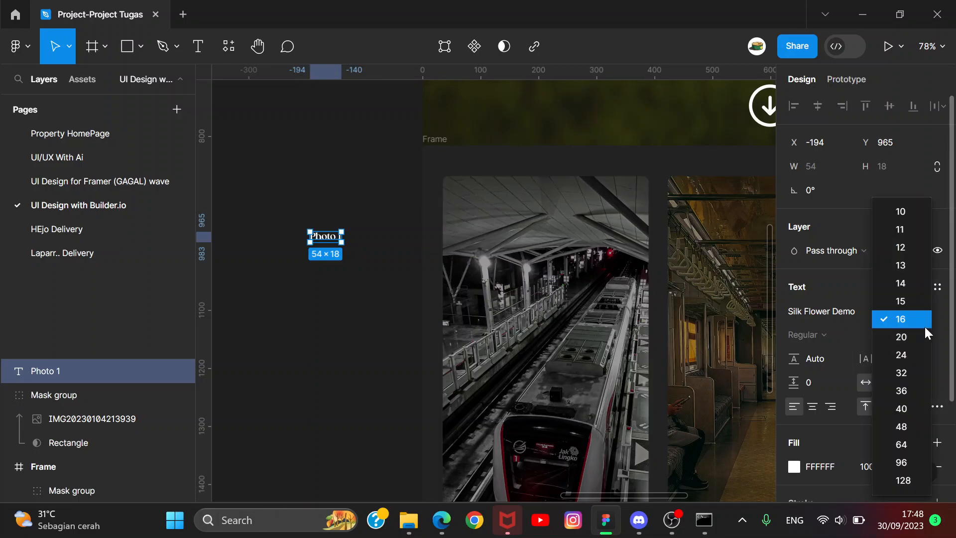
click(901, 373)
- Try to place the Photo 1 text over the first gallery photo, and undo the move
drag(378, 243, 493, 222)
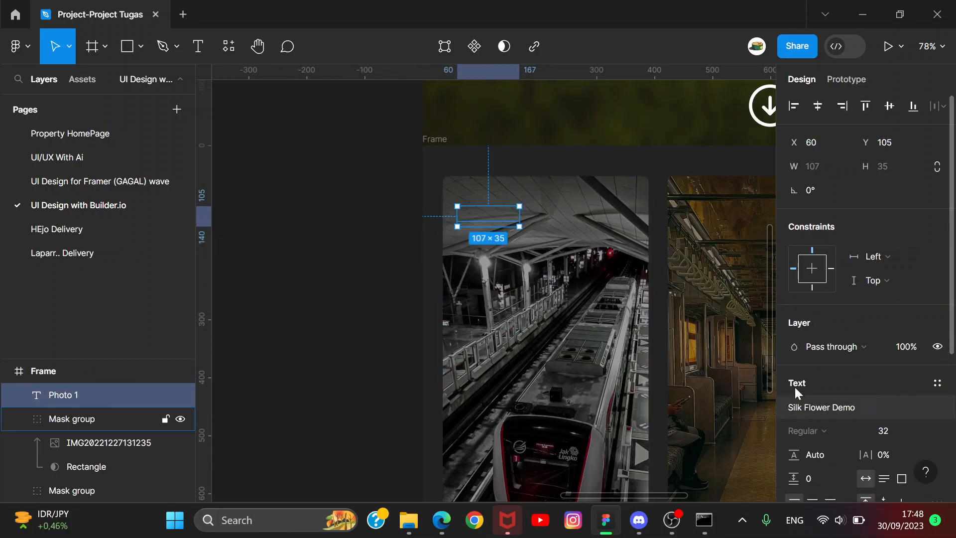
key(ctrl+z)
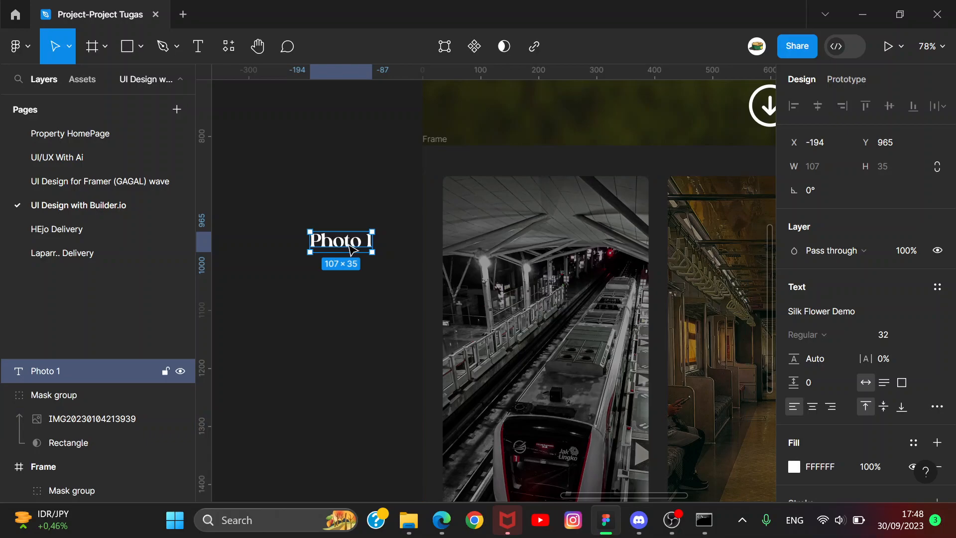
drag(351, 246, 432, 215)
key(ctrl+z)
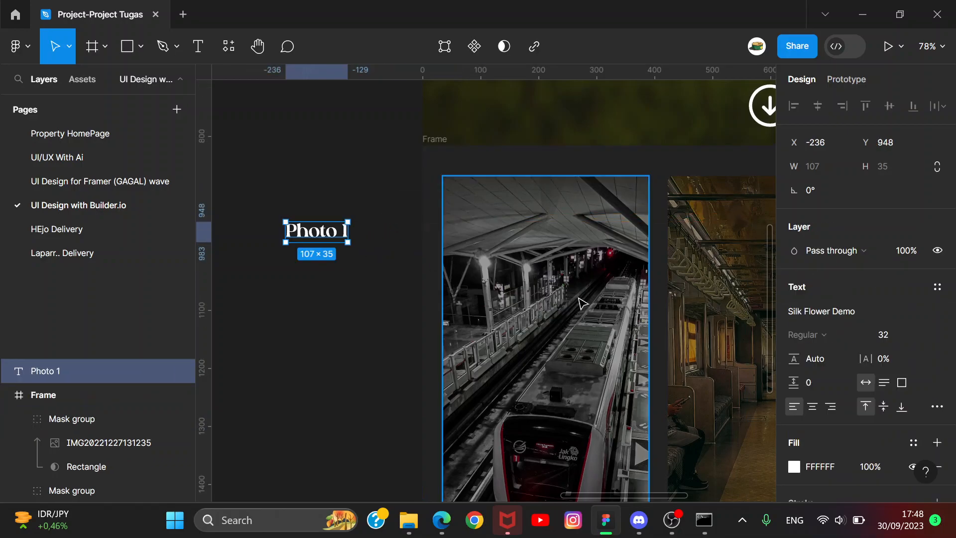
- Select the three gallery photo mask groups and cut them from the page
click(582, 301)
scroll(582, 301, down, 2)
scroll(581, 298, right, 6)
scroll(581, 299, down, 2)
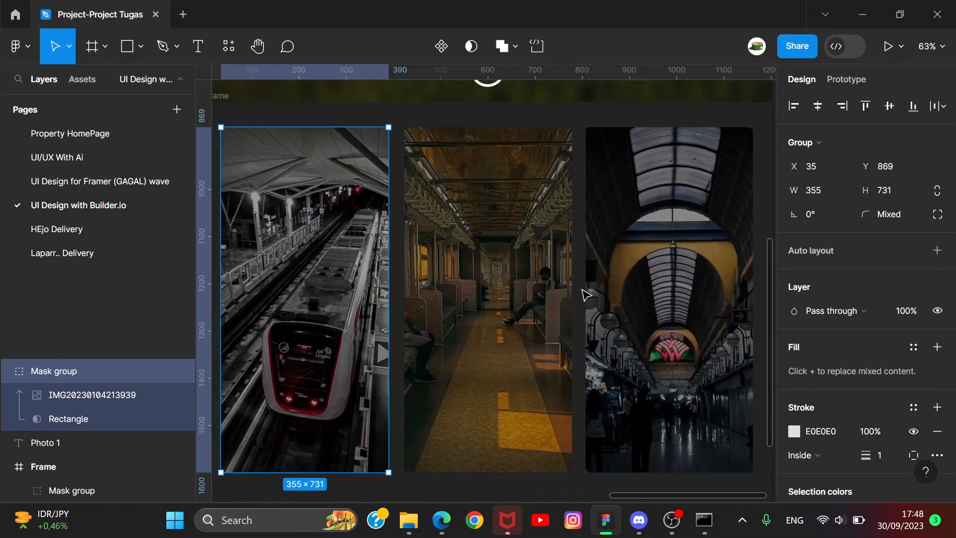
shift+click(575, 286)
scroll(529, 284, up, 2)
scroll(529, 283, left, 4)
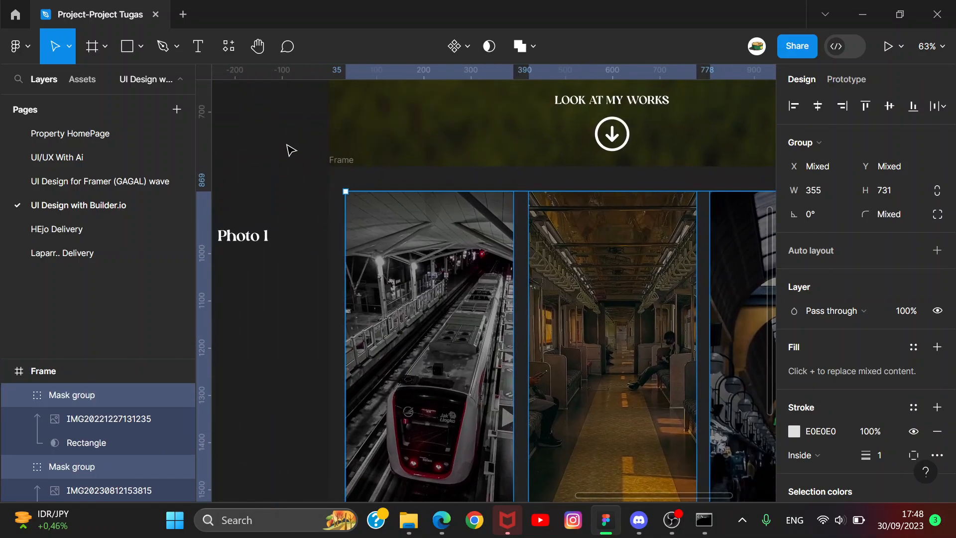
key(Delete)
- Delete the leftover Project 2 and Project 3 texts from the gallery frame, and undo the accidental move of the frame
click(343, 161)
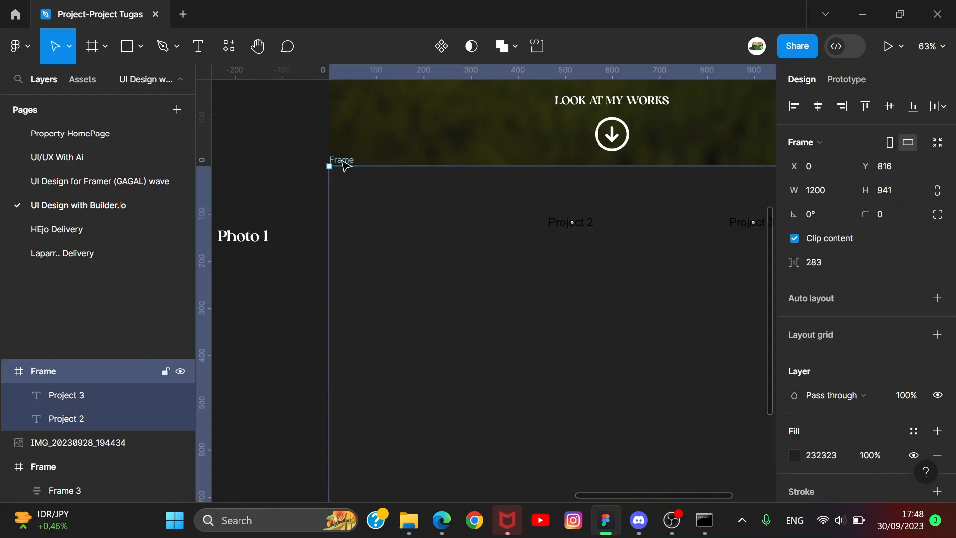
click(581, 225)
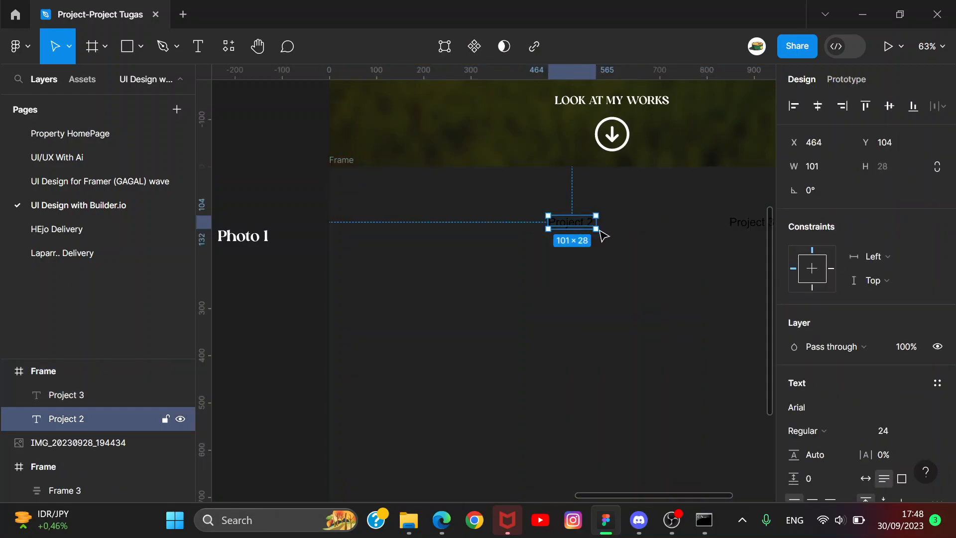
key(Delete)
click(754, 223)
key(Delete)
drag(620, 193, 371, 130)
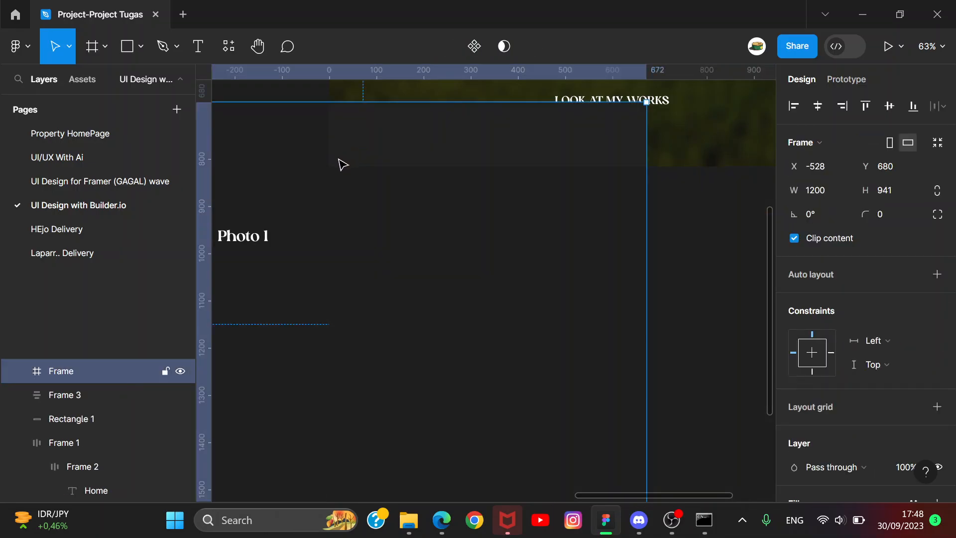
key(ctrl+z)
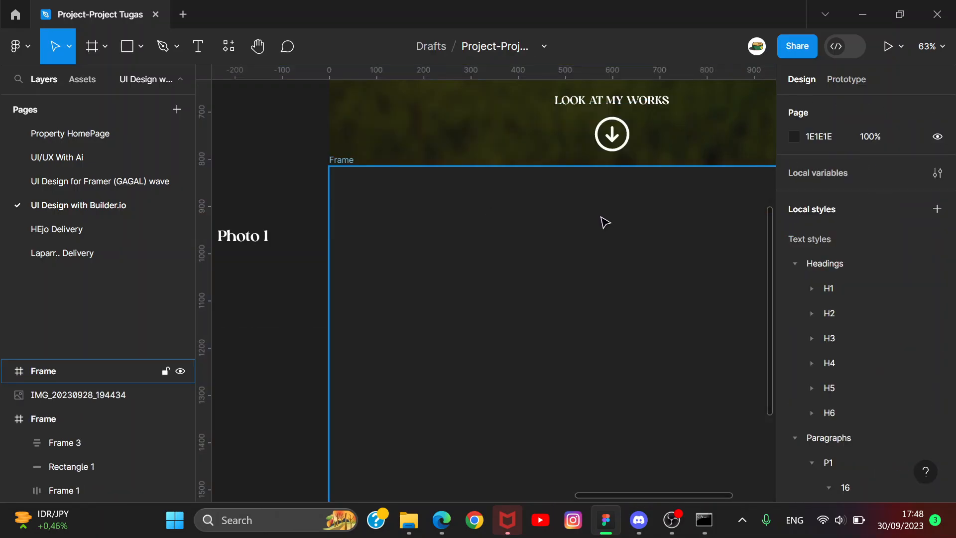
- Paste the three cut photo mask groups into the empty gallery frame
click(353, 164)
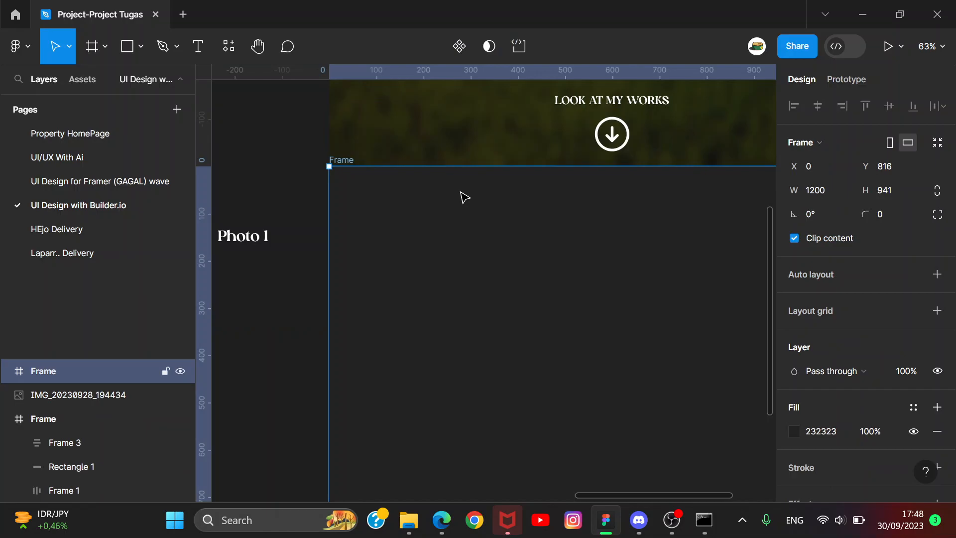
key(ctrl+v)
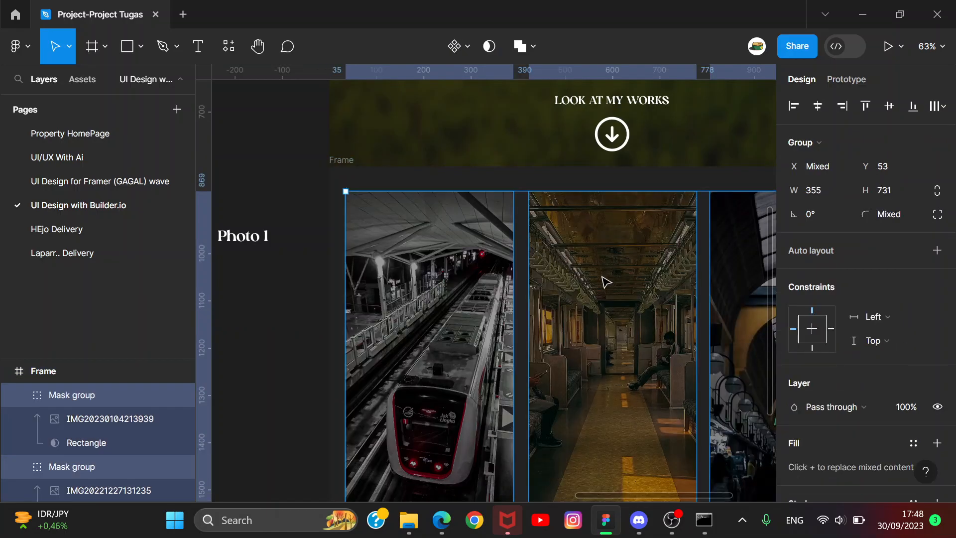
click(279, 337)
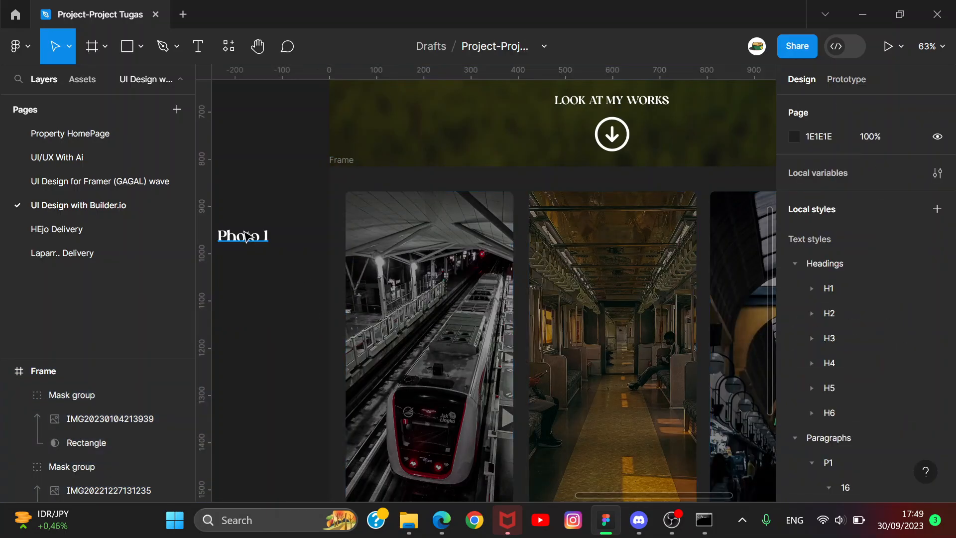
- Place the Photo 1 text over the upper part of the first photo and set its font size to 64
drag(261, 237, 404, 220)
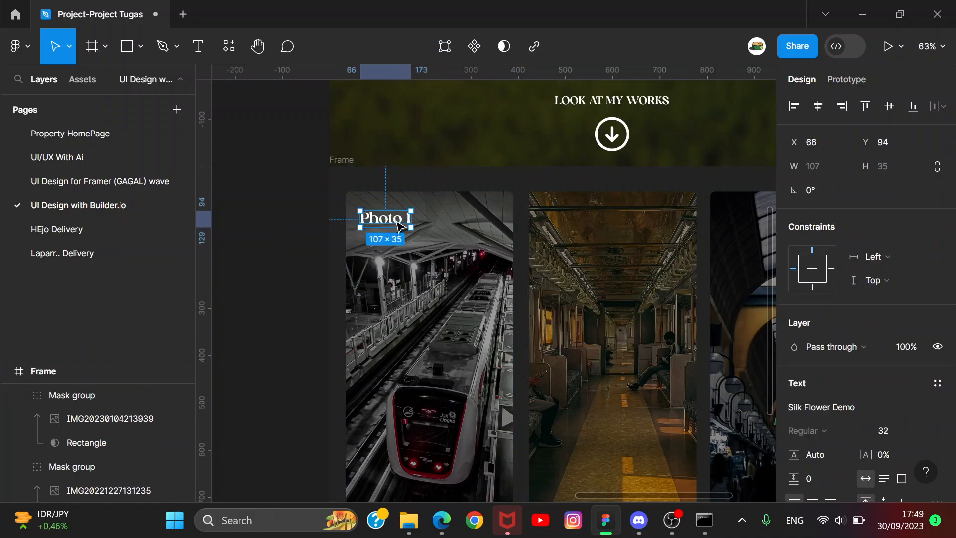
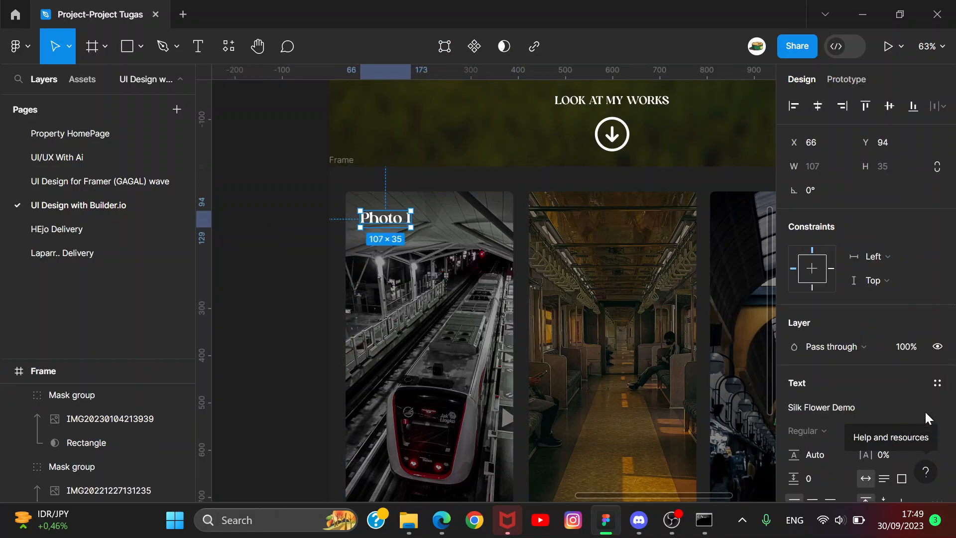
click(918, 424)
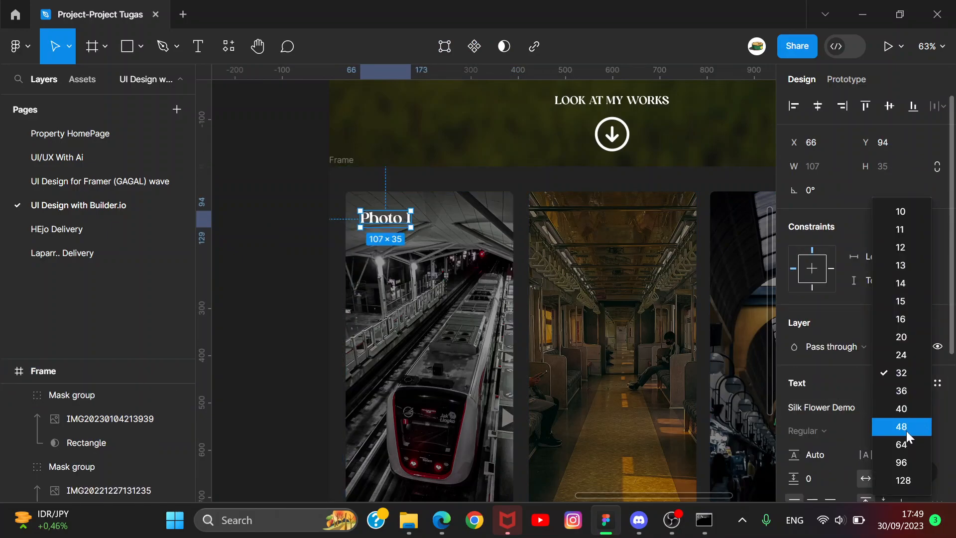
click(907, 443)
mouse_move(408, 233)
mouse_down()
mouse_move(402, 249)
mouse_move(404, 233)
mouse_up()
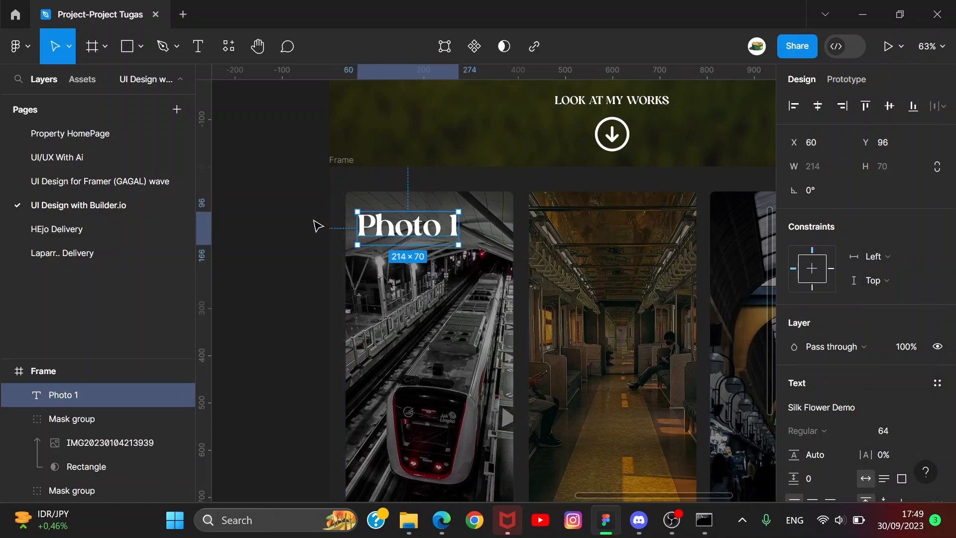
- Move the Photo 1 text to about X 92, Y 100 on the first photo and wrap it in an auto layout frame
scroll(314, 221, down, 3)
click(292, 222)
scroll(252, 205, up, 1)
scroll(327, 209, up, 6)
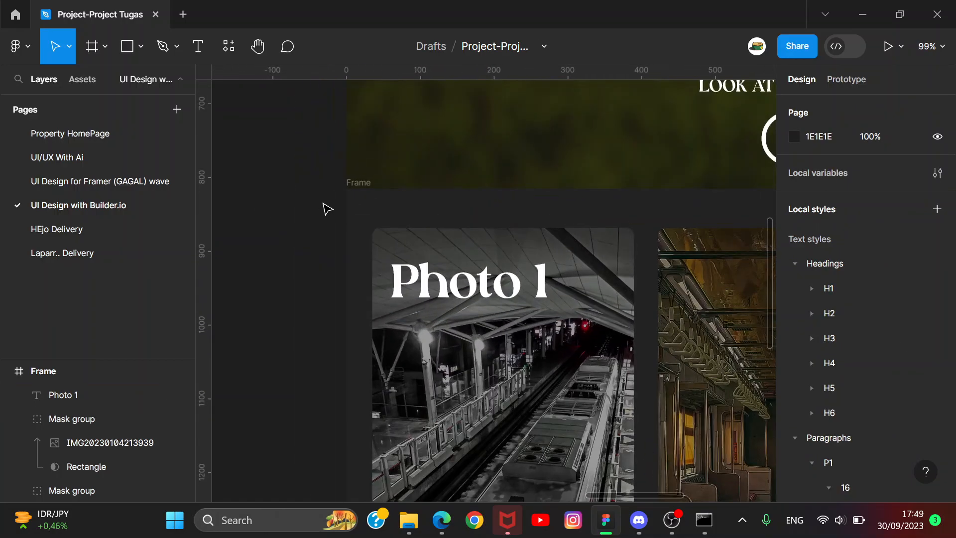
scroll(327, 210, down, 4)
scroll(331, 211, up, 2)
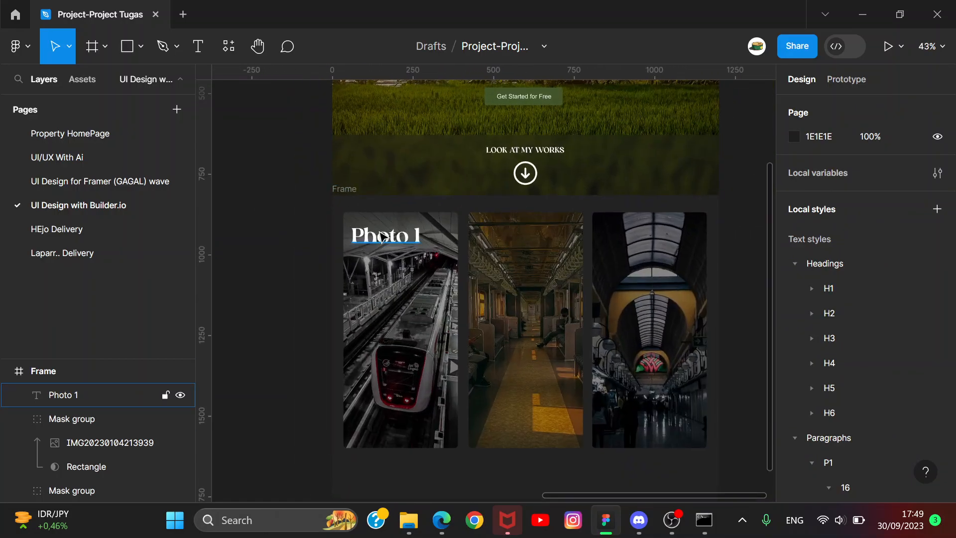
scroll(382, 237, up, 4)
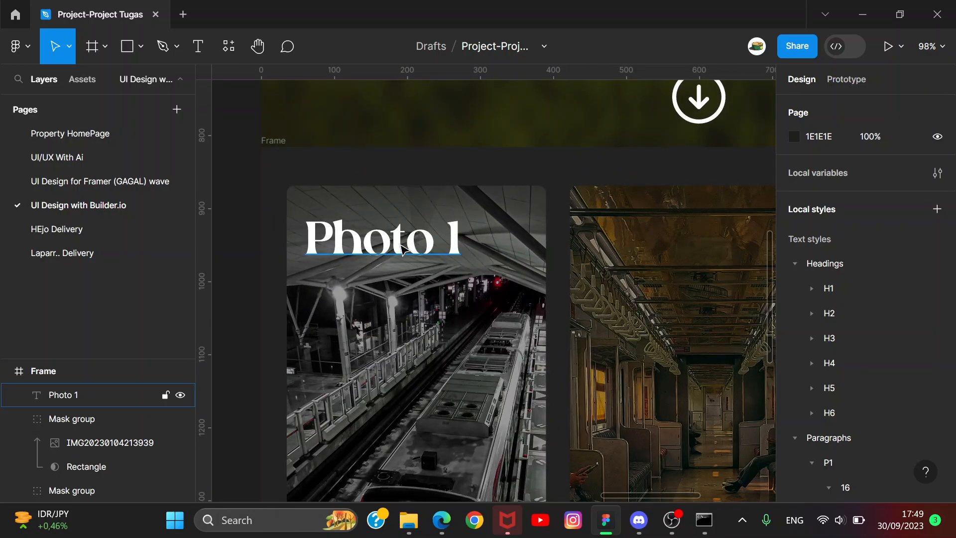
drag(402, 247, 426, 250)
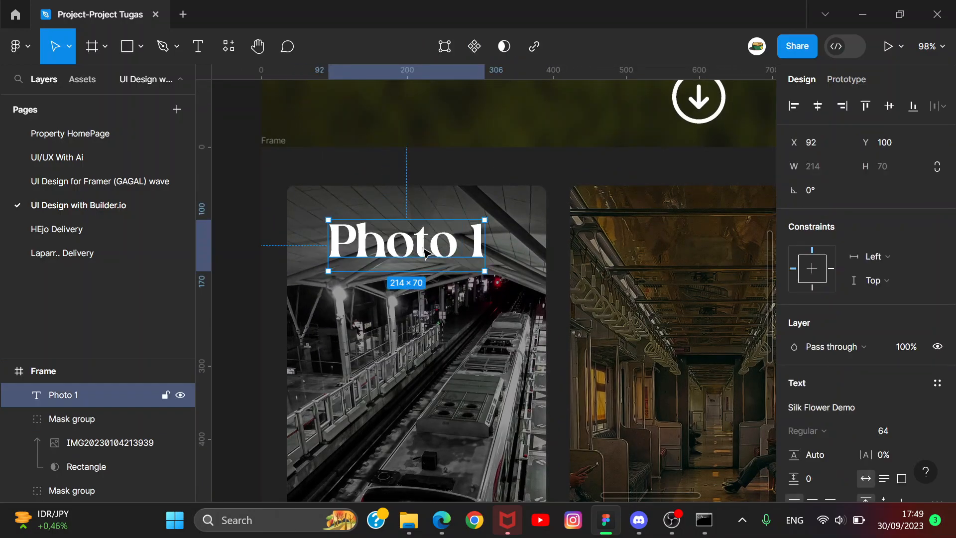
key(shift+a)
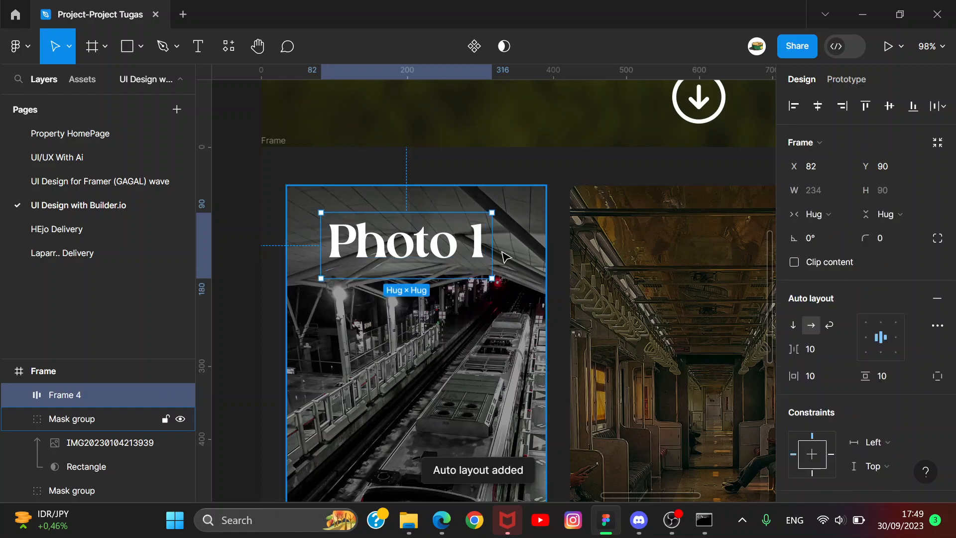
- Stretch the Photo 1 auto layout frame to 355 × 127 so it spans the photo's width and meets its upper edge
drag(502, 252, 545, 251)
drag(479, 213, 472, 186)
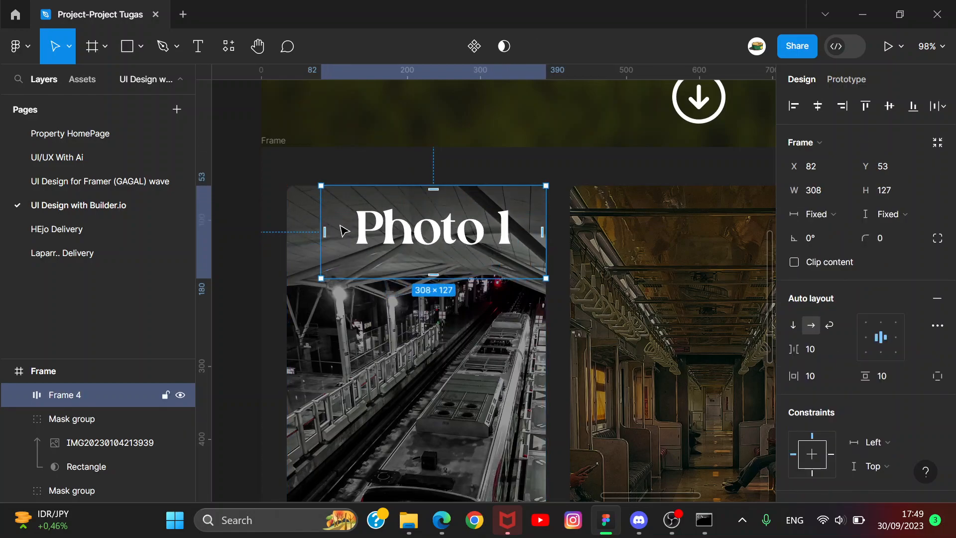
drag(297, 252, 284, 257)
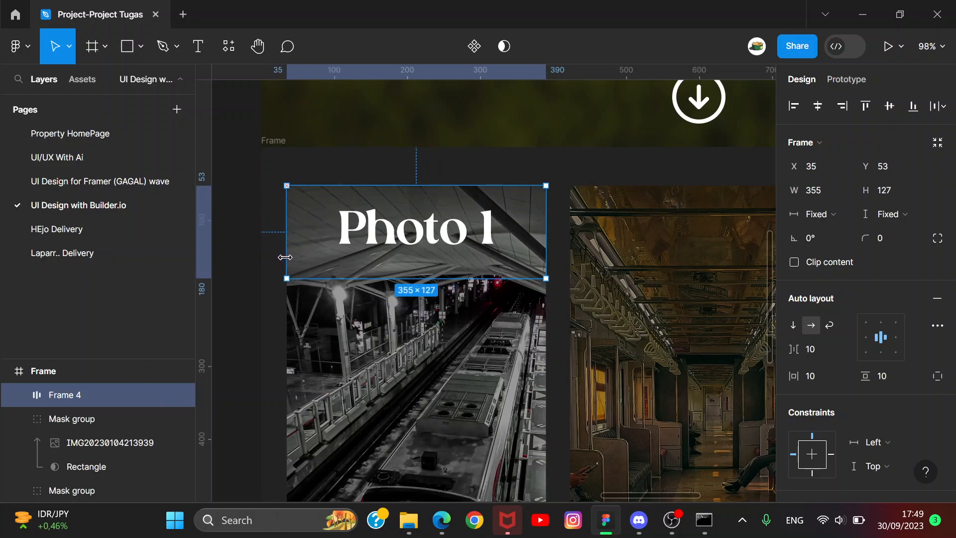
- Set the top-left corner radius of the first photo's mask group to 8
click(482, 359)
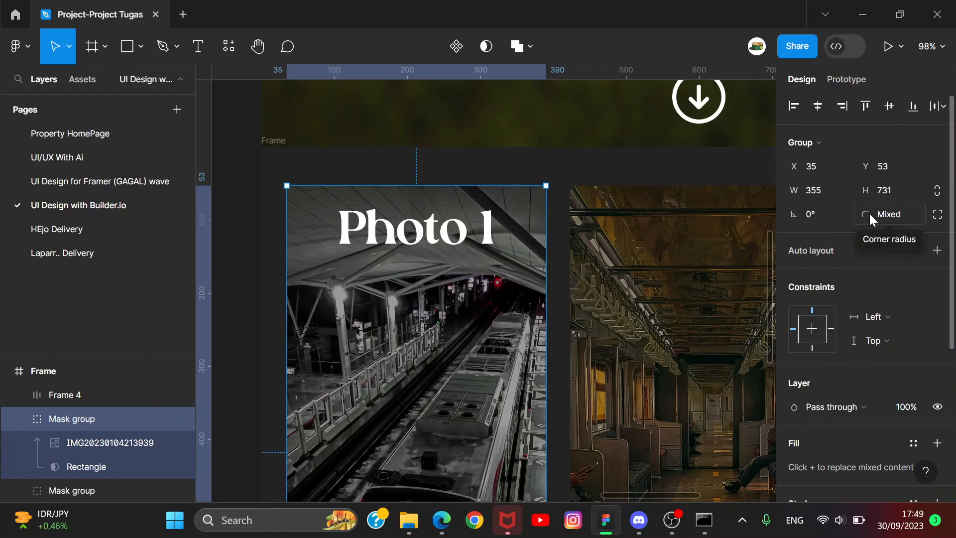
scroll(446, 305, down, 5)
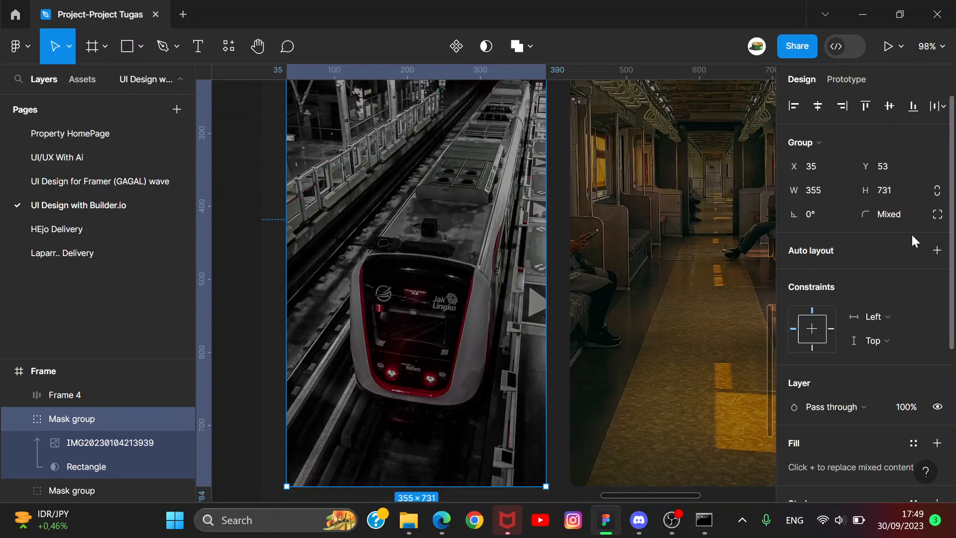
click(936, 214)
click(803, 241)
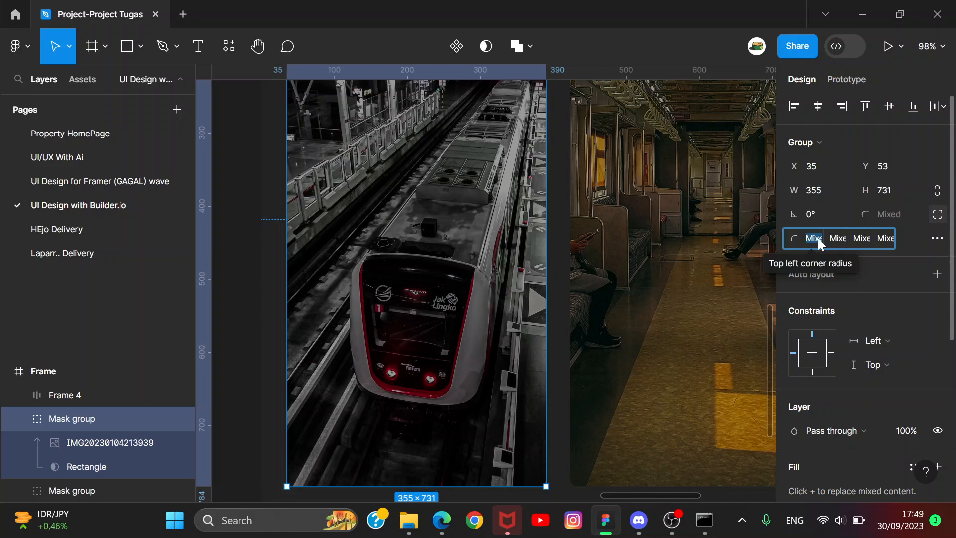
text(8)
click(836, 234)
click(935, 217)
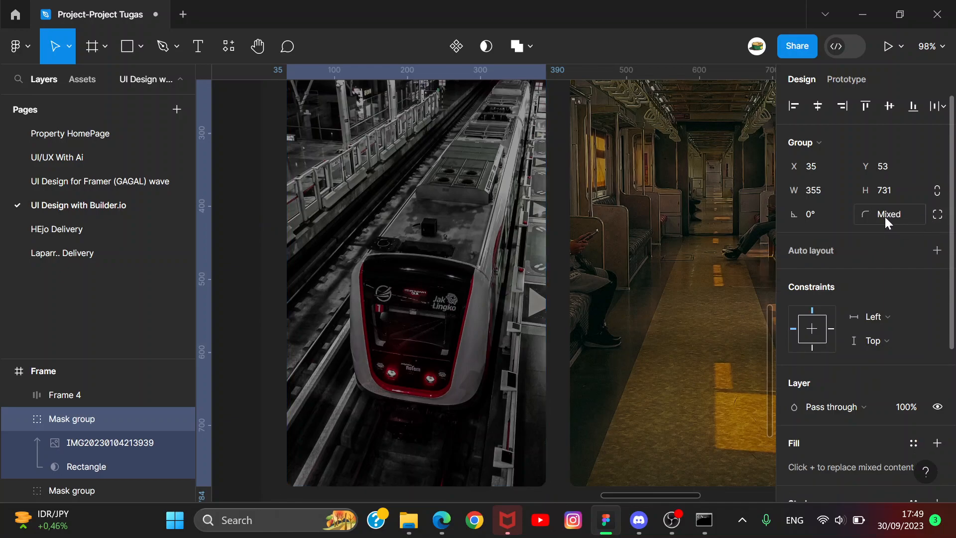
- Set the corner radius of the second and third photos' mask groups to 8
scroll(597, 326, down, 4)
click(633, 319)
click(901, 217)
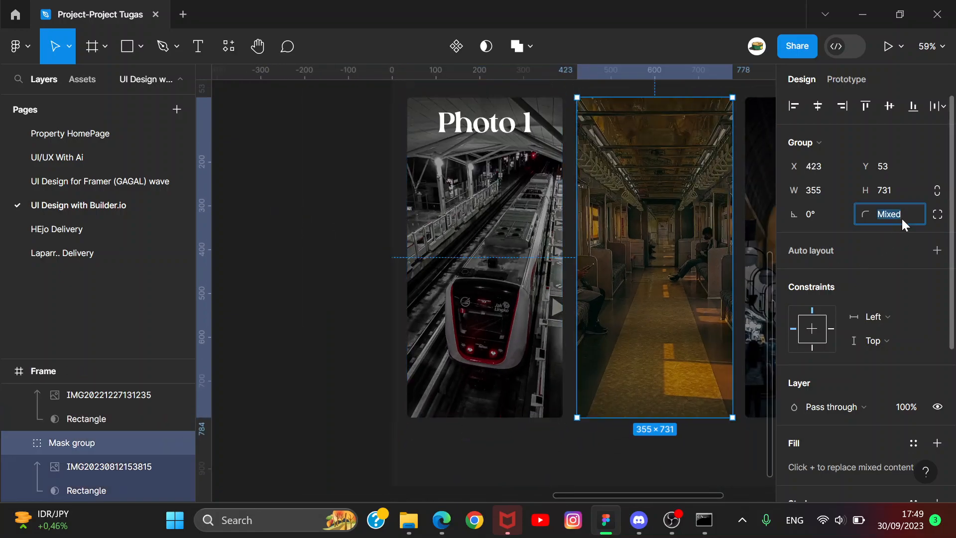
text(8)
click(755, 264)
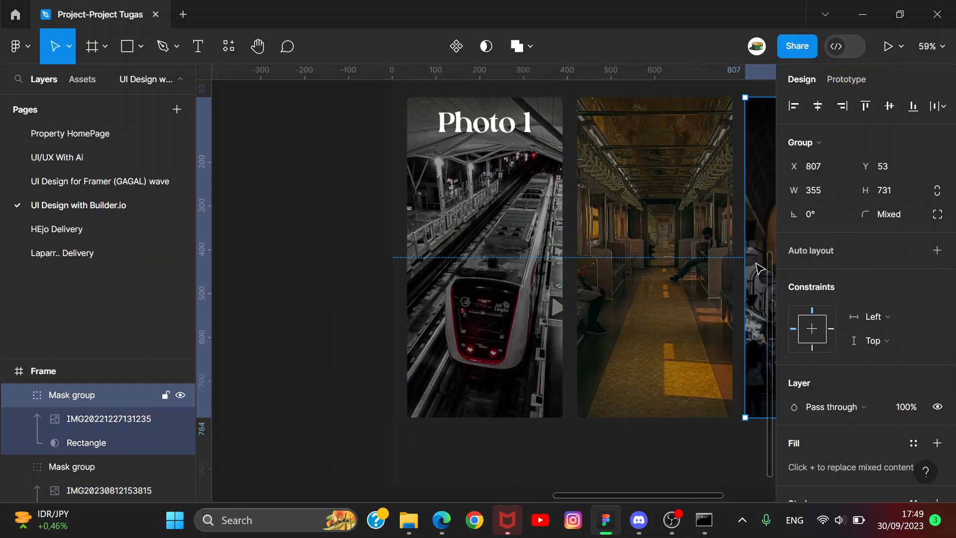
key(8)
click(908, 218)
text(8)
key(Return)
- Set the corner radius of the Photo 1 auto layout frame to 8
click(388, 166)
scroll(388, 166, up, 2)
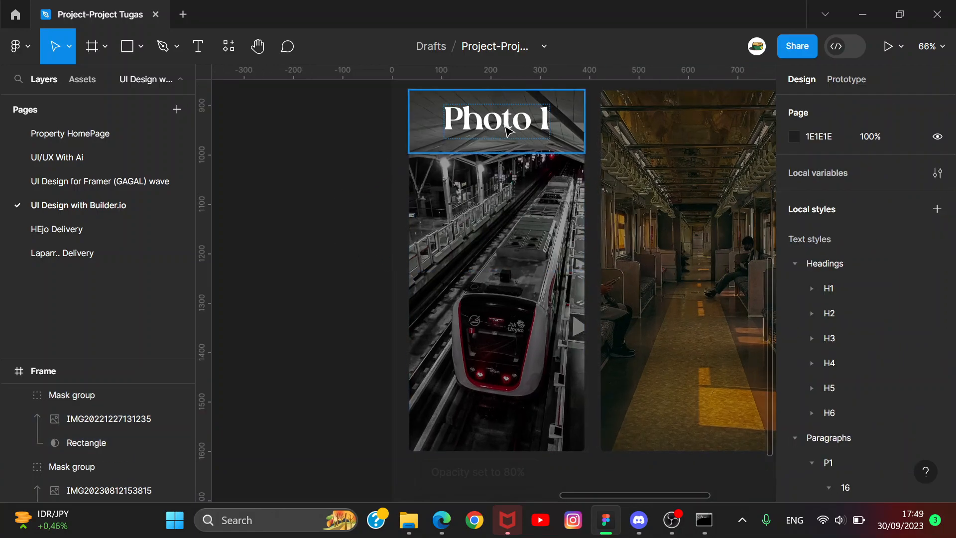
click(476, 132)
text(8)
key(Return)
- Add a white FFFFFF fill at 30% opacity to the Photo 1 auto layout frame
scroll(892, 378, down, 5)
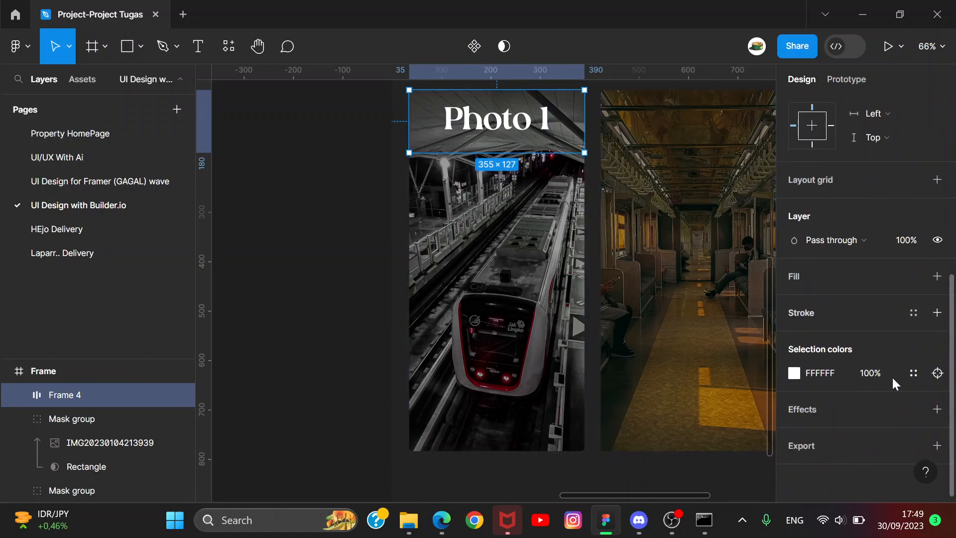
click(936, 276)
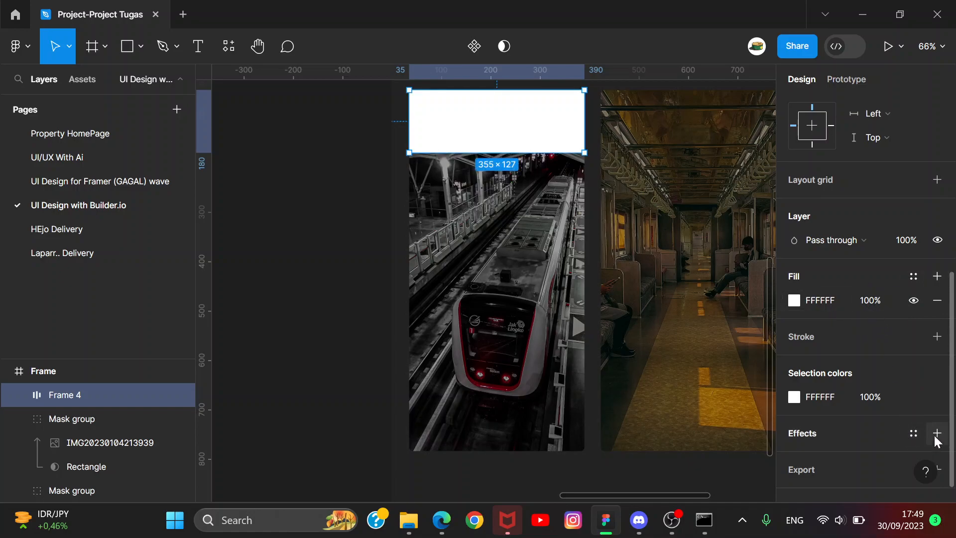
click(876, 299)
key(BackSpace)
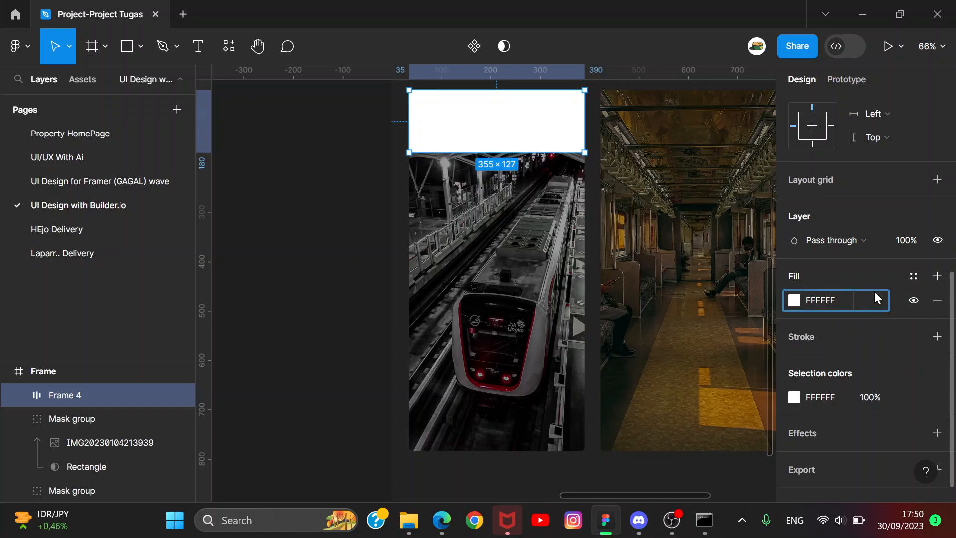
key(Return)
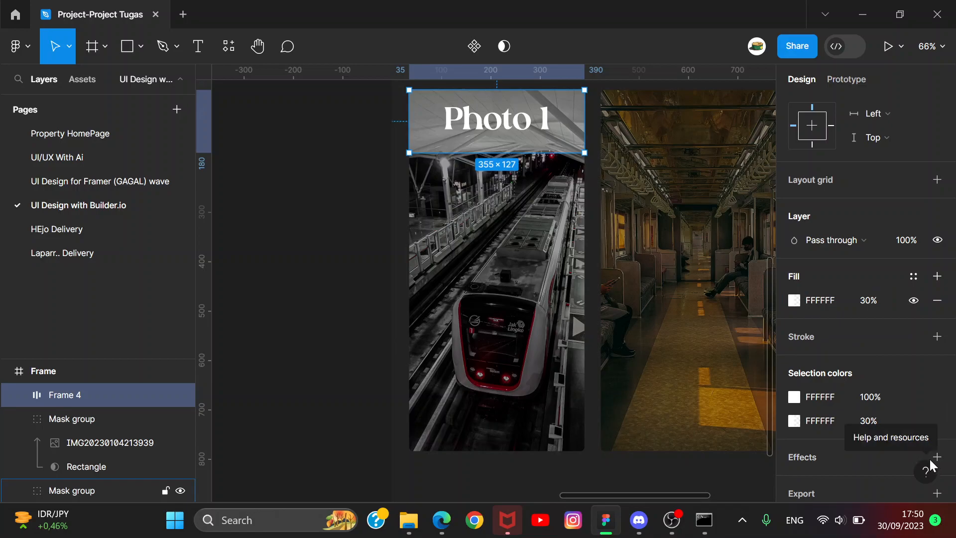
- Apply the GLASSMORPHISM effect style to the Photo 1 auto layout frame
click(911, 454)
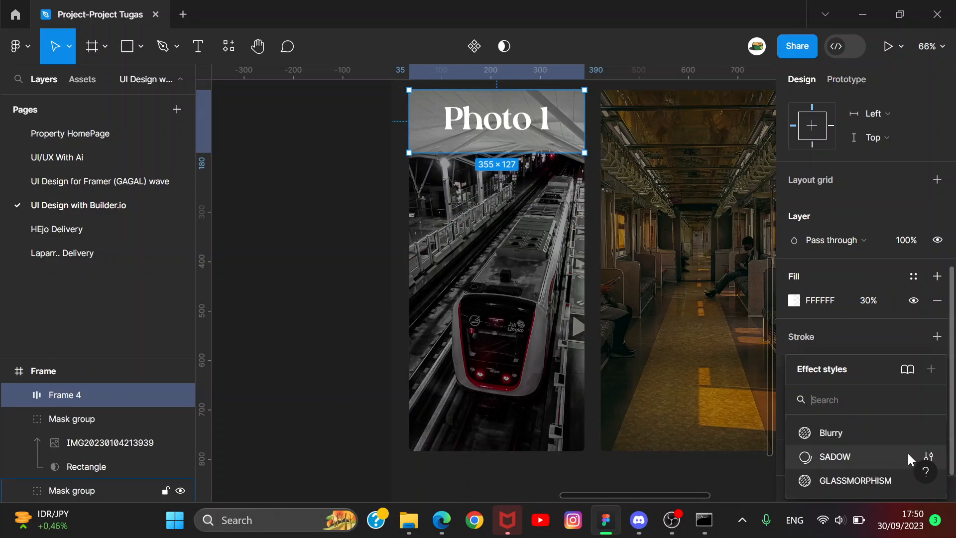
click(847, 477)
scroll(680, 386, down, 4)
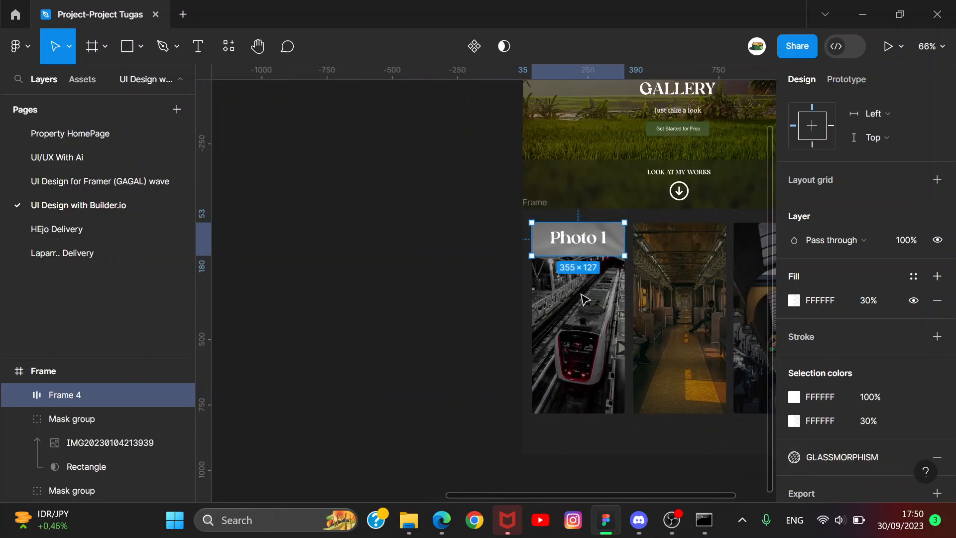
click(438, 223)
- Set the opacity of the Photo 1 frame's white fill to 20%
click(622, 233)
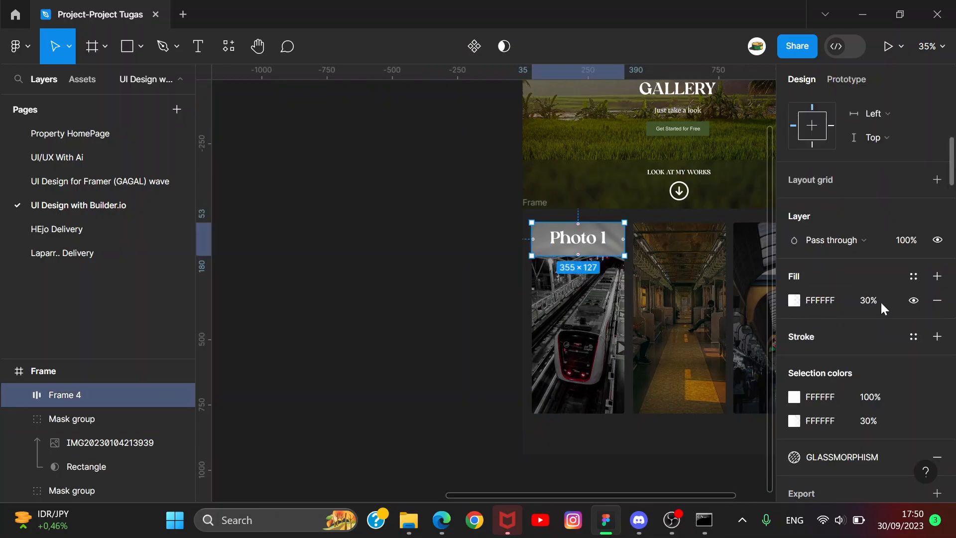
click(882, 300)
text(20)
key(Return)
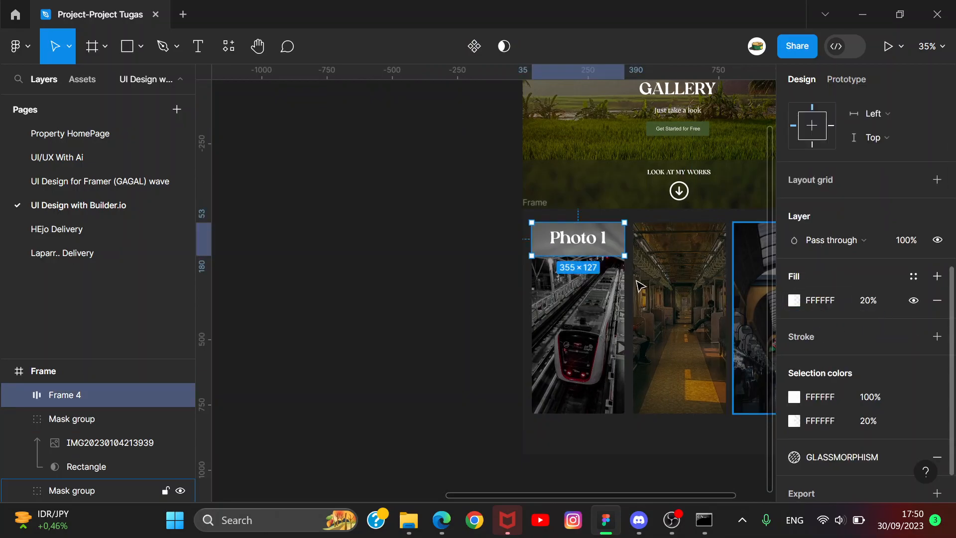
click(340, 149)
drag(547, 198, 425, 220)
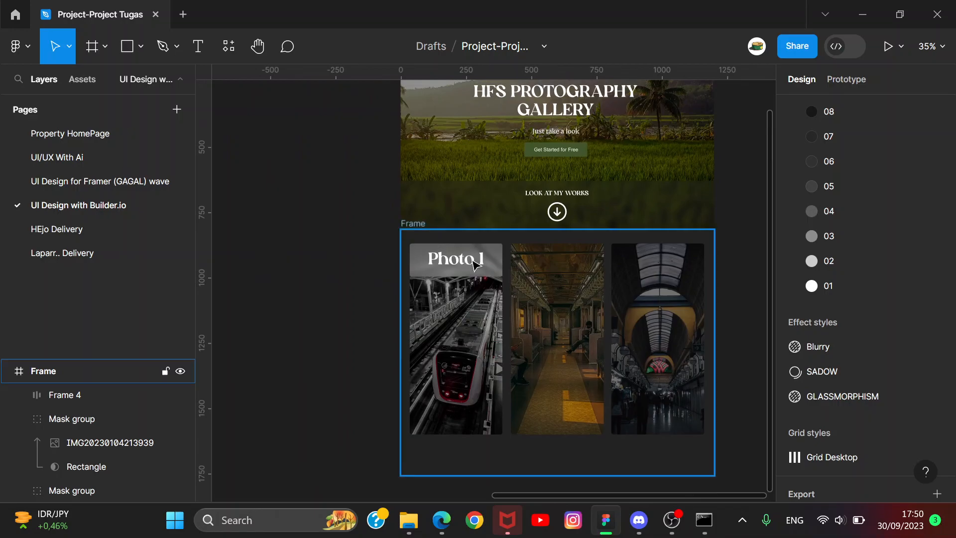
- Change the Photo 1 frame's fill to black 000000 at 20% opacity
scroll(473, 259, up, 5)
click(526, 252)
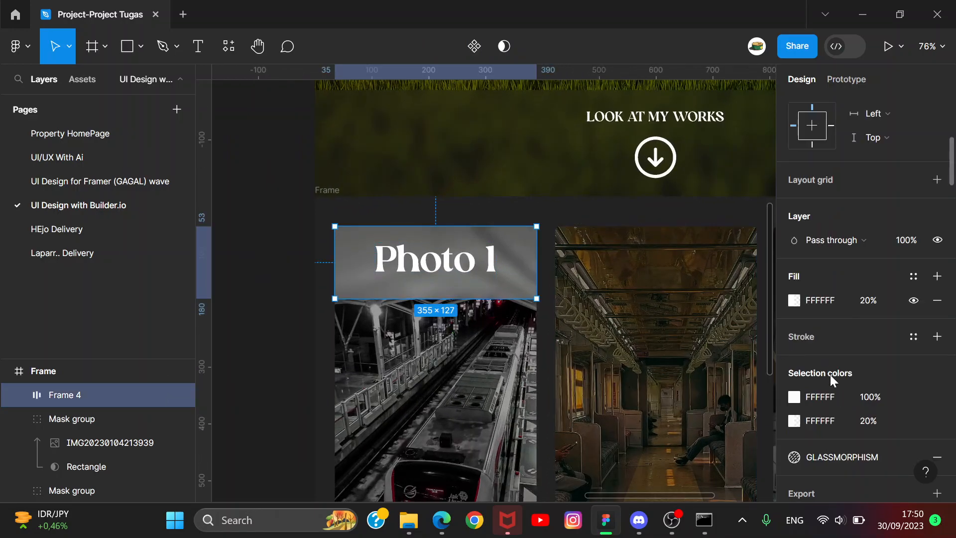
click(794, 300)
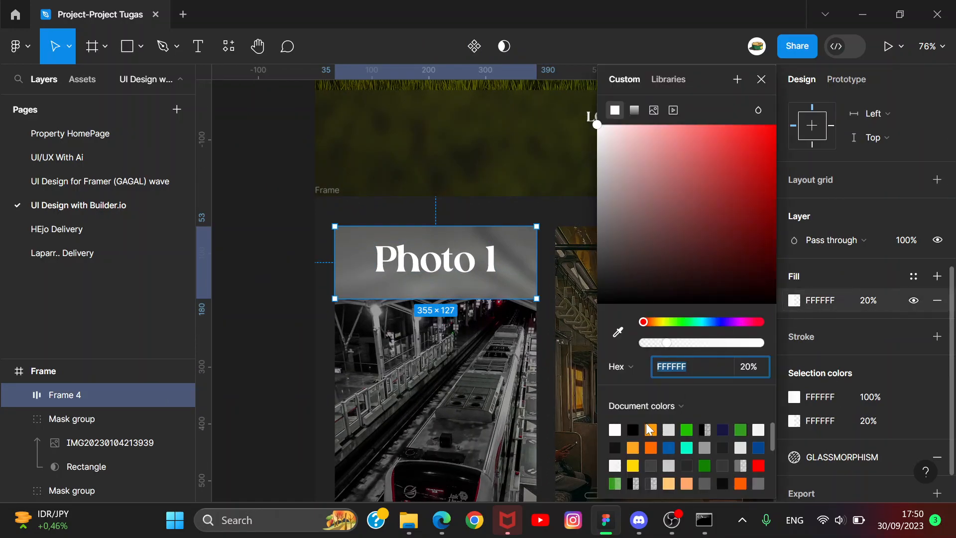
click(637, 428)
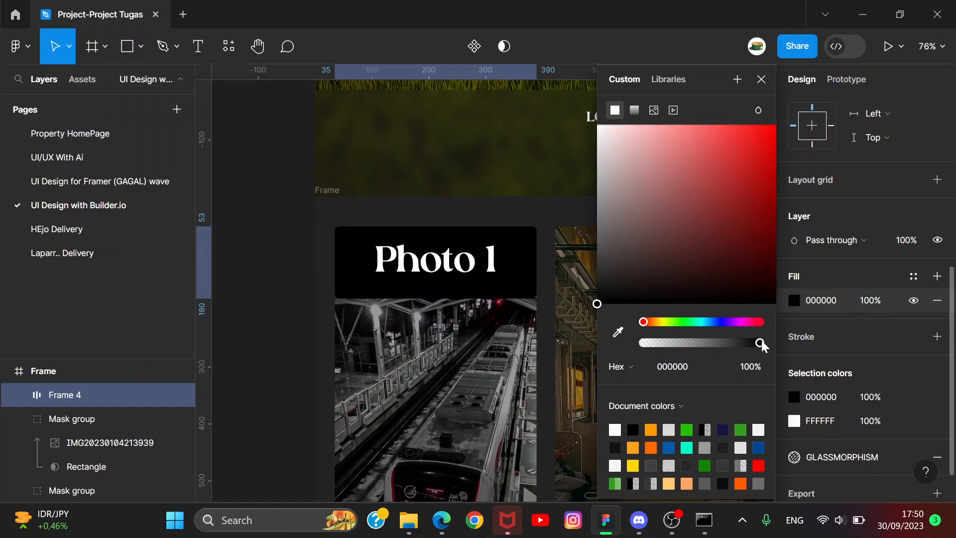
click(875, 301)
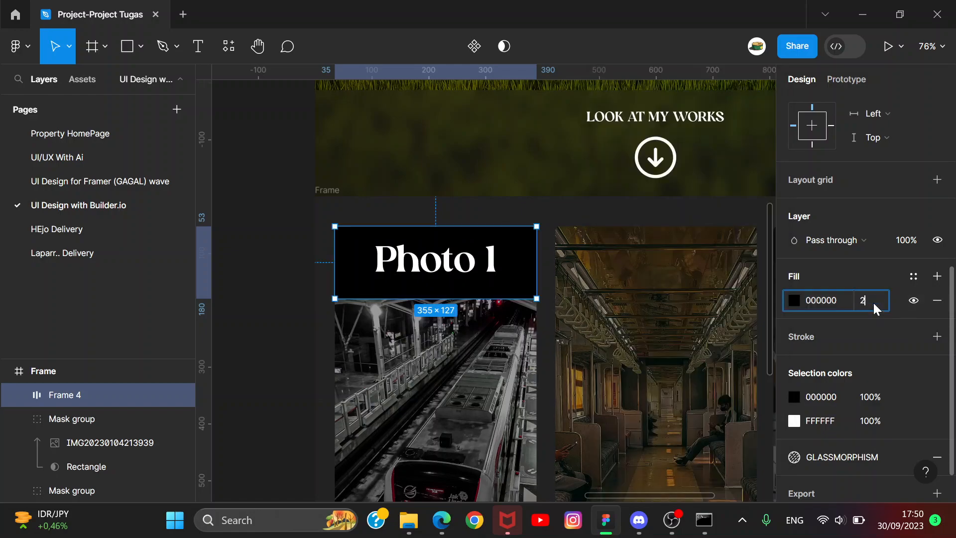
text(20)
key(Return)
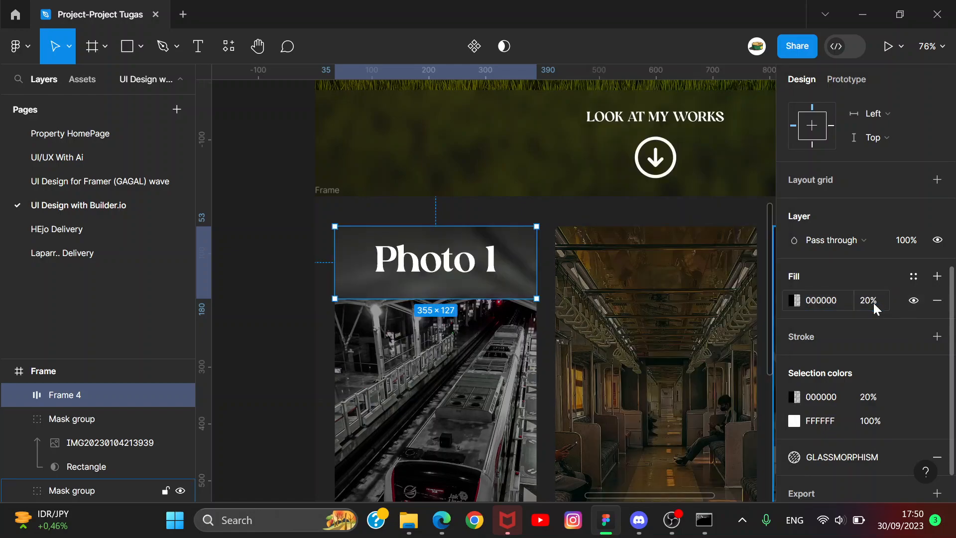
click(289, 222)
- Duplicate the Photo 1 title frame onto the upper part of the second and third photos
scroll(290, 224, down, 3)
scroll(290, 224, down, 5)
scroll(386, 152, up, 3)
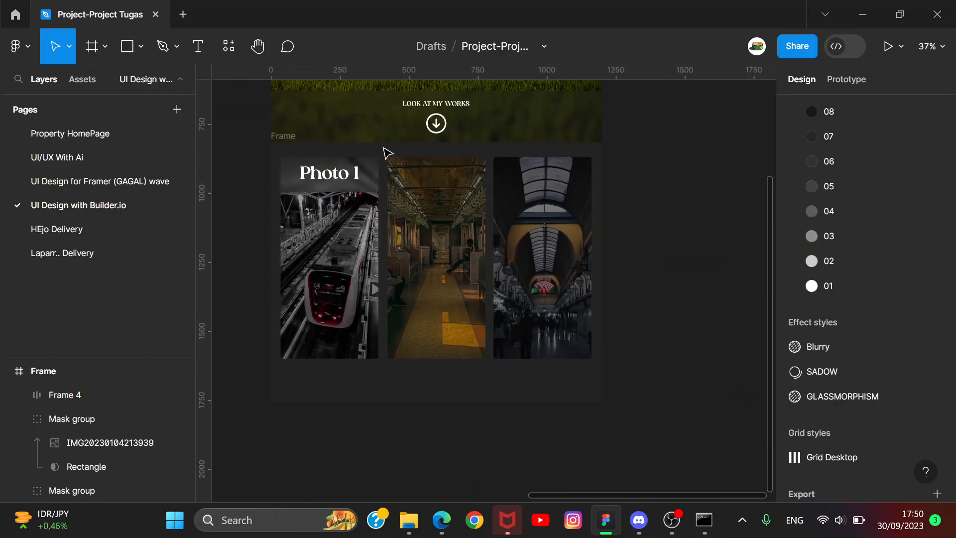
scroll(304, 184, up, 3)
click(342, 200)
click(362, 206)
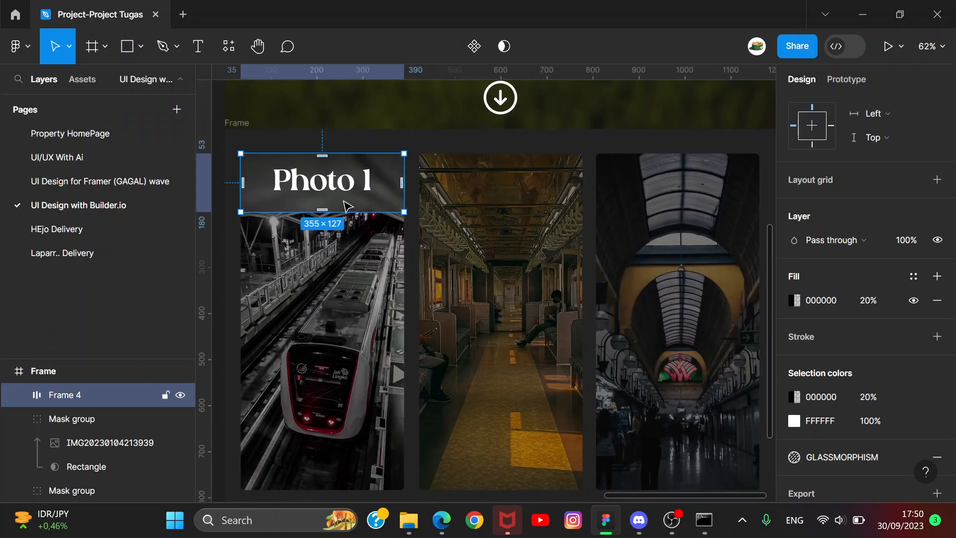
drag(350, 207, 529, 211)
key(ctrl+d)
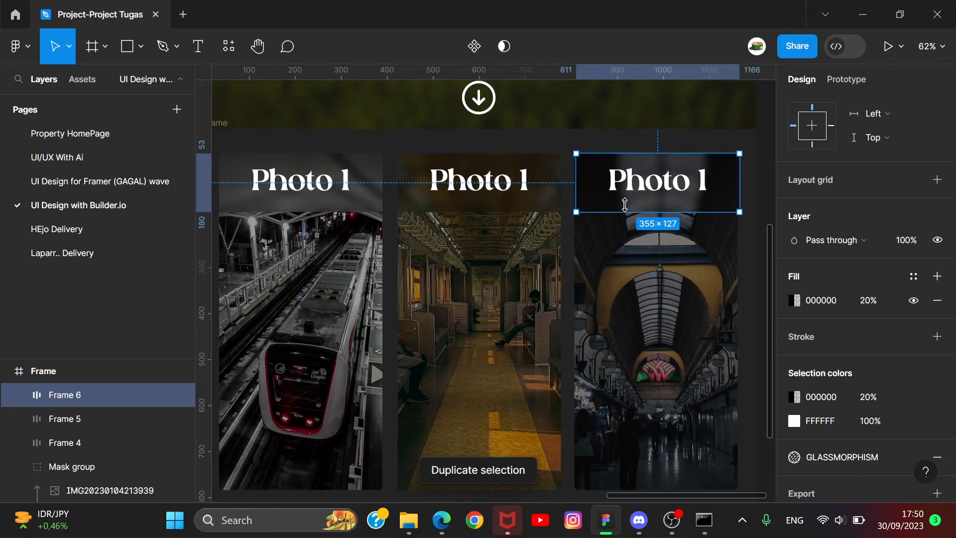
- Change the title text on the second photo to Photo 2
double_click(493, 191)
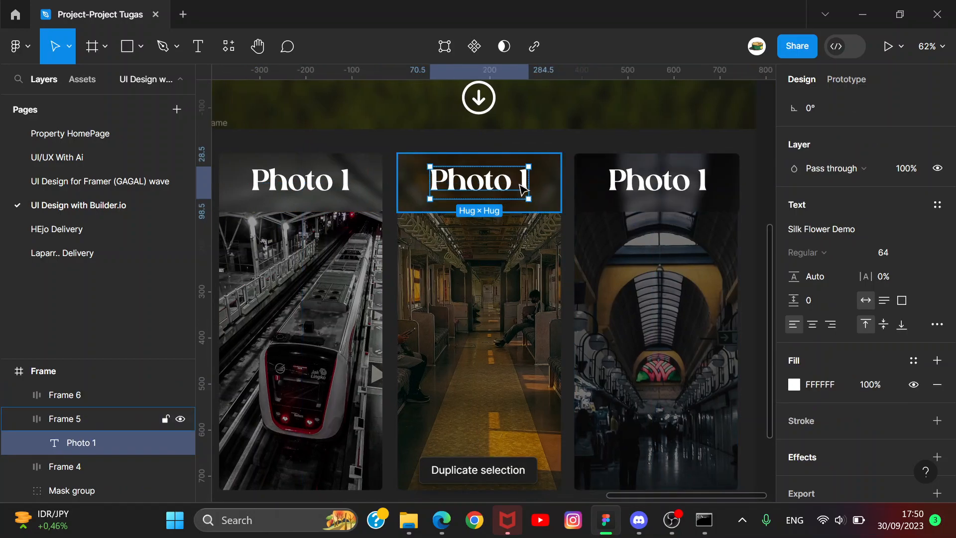
double_click(518, 190)
click(519, 190)
key(BackSpace)
text(2)
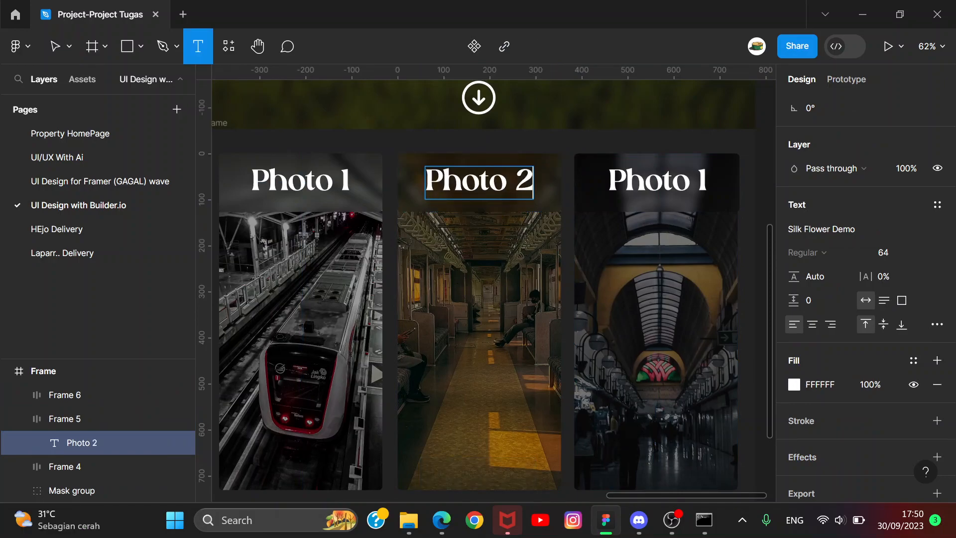
key(Escape)
- Change the title text on the third photo to Photo 3
click(707, 192)
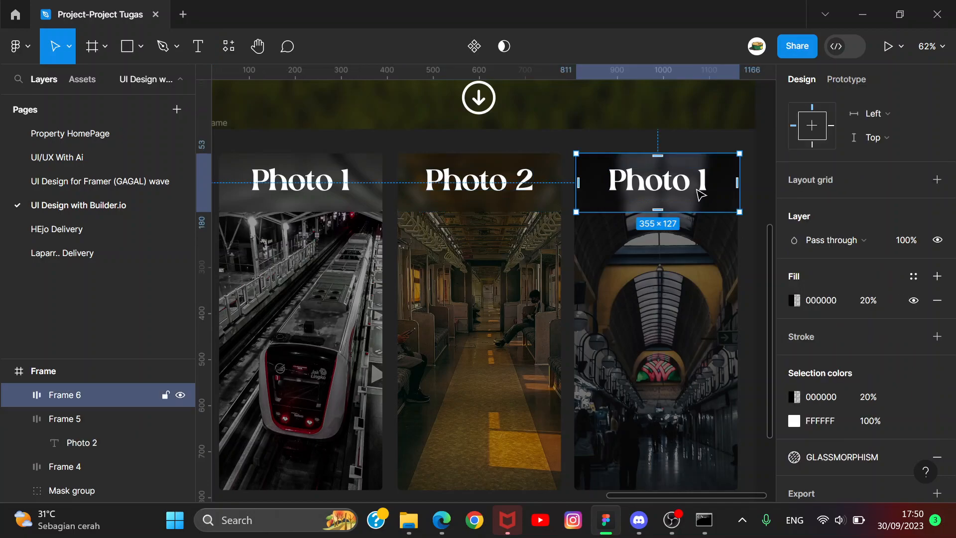
key(t)
click(672, 182)
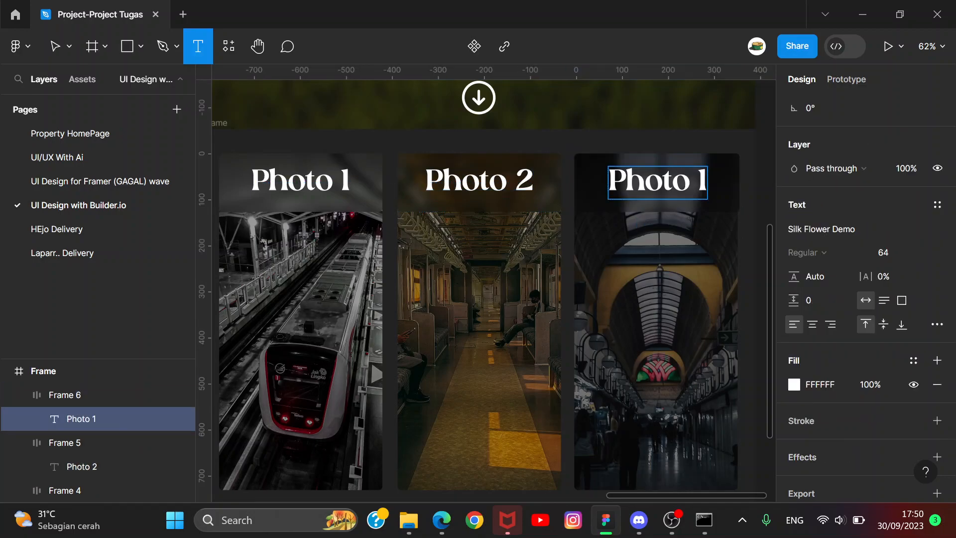
key(BackSpace)
text(3)
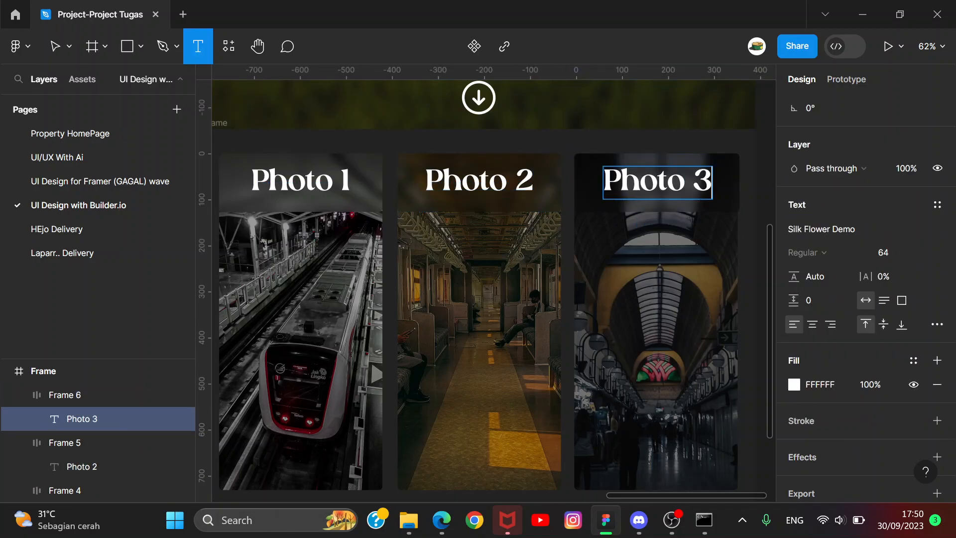
key(Escape)
- Add a "look more" text in the empty area of the gallery frame below the photos
click(767, 153)
scroll(766, 152, down, 1)
scroll(769, 157, down, 5)
scroll(770, 157, up, 2)
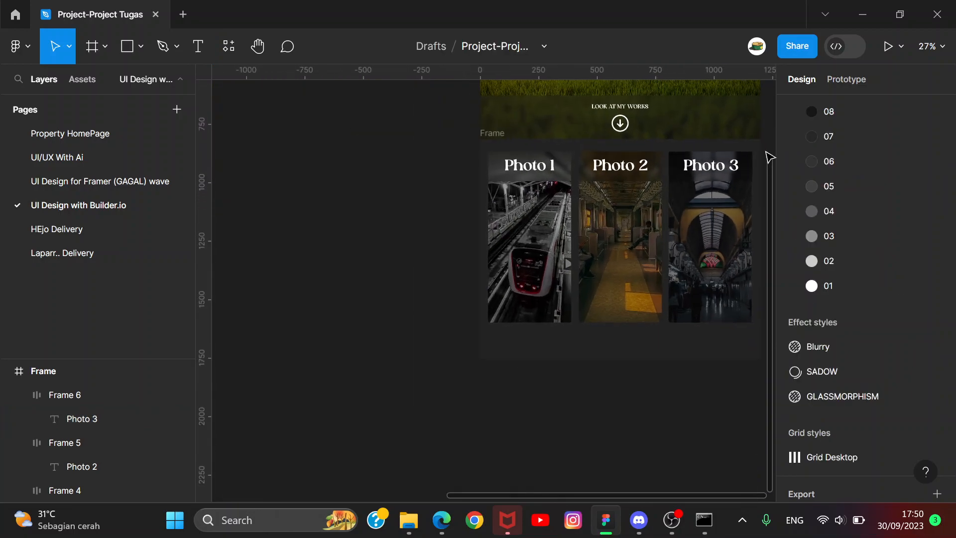
drag(717, 252, 630, 187)
scroll(538, 304, up, 4)
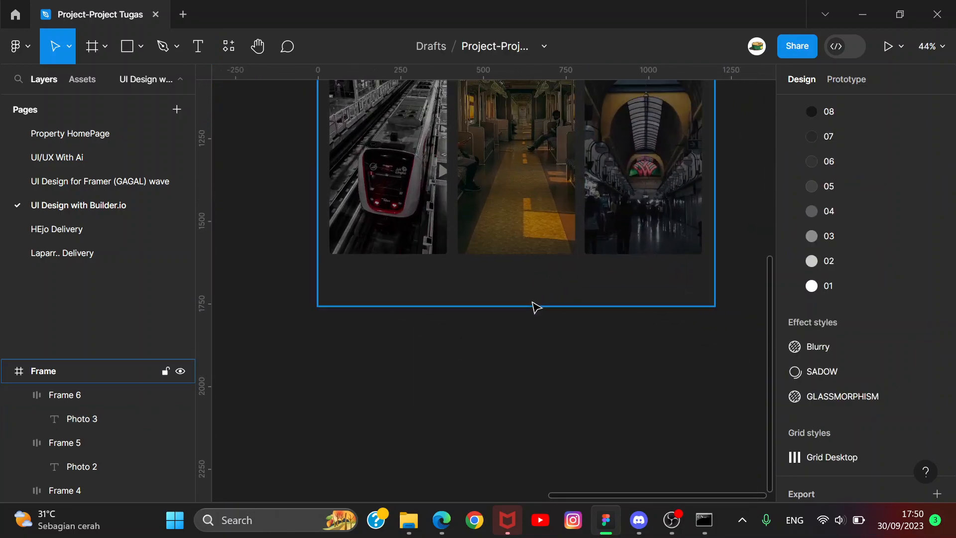
scroll(507, 298, up, 1)
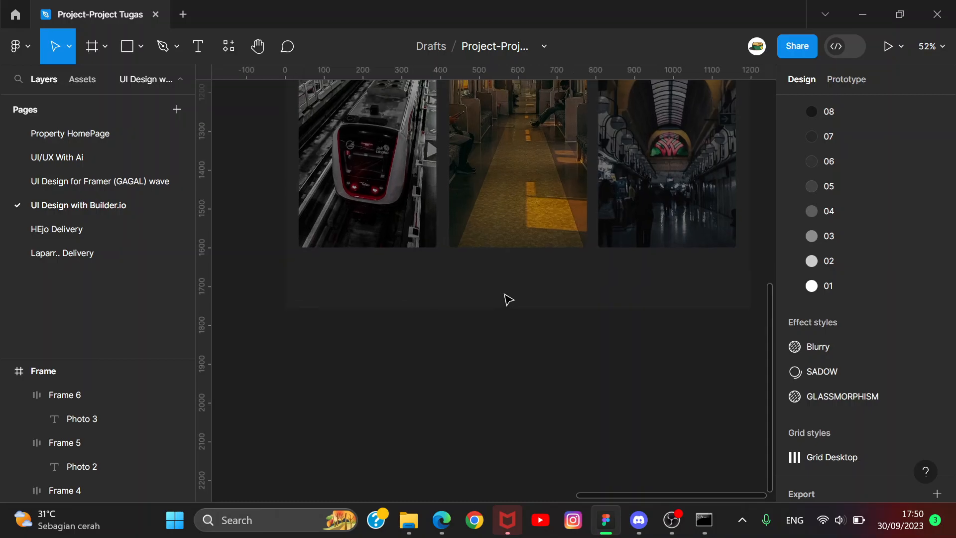
key(t)
click(608, 345)
text(lo)
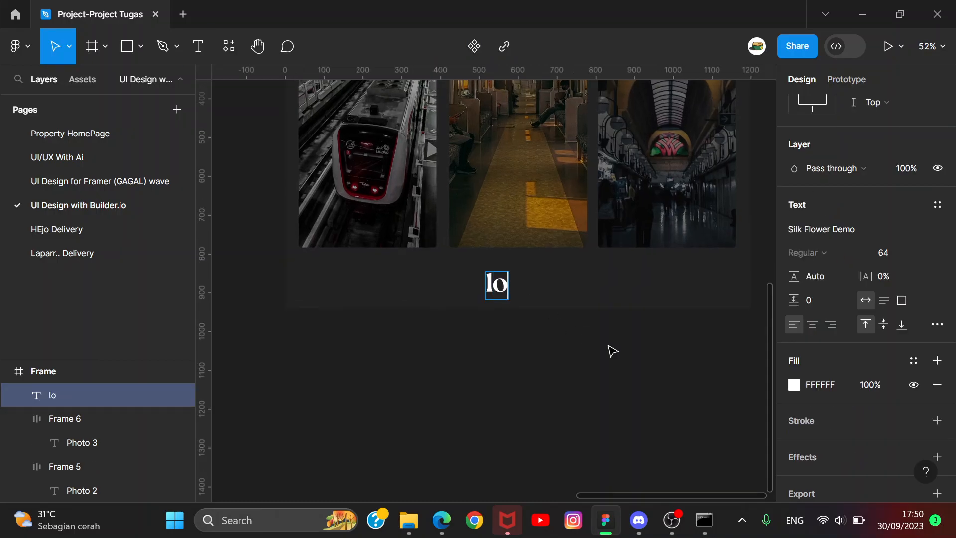
text(ok more)
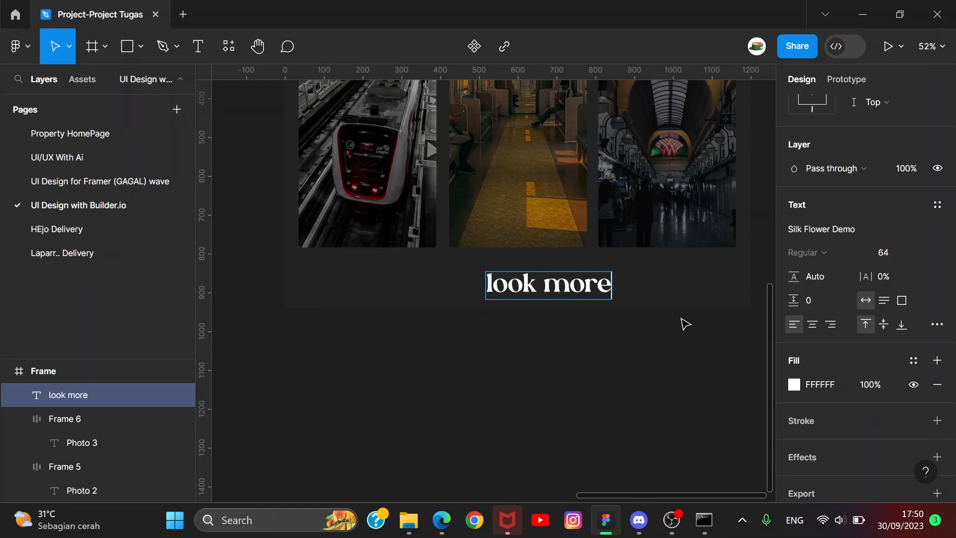
key(Escape)
- Set the look more text's font size to 24 and centre it below the middle photo at X 540, Y 855
drag(575, 287, 566, 286)
click(923, 245)
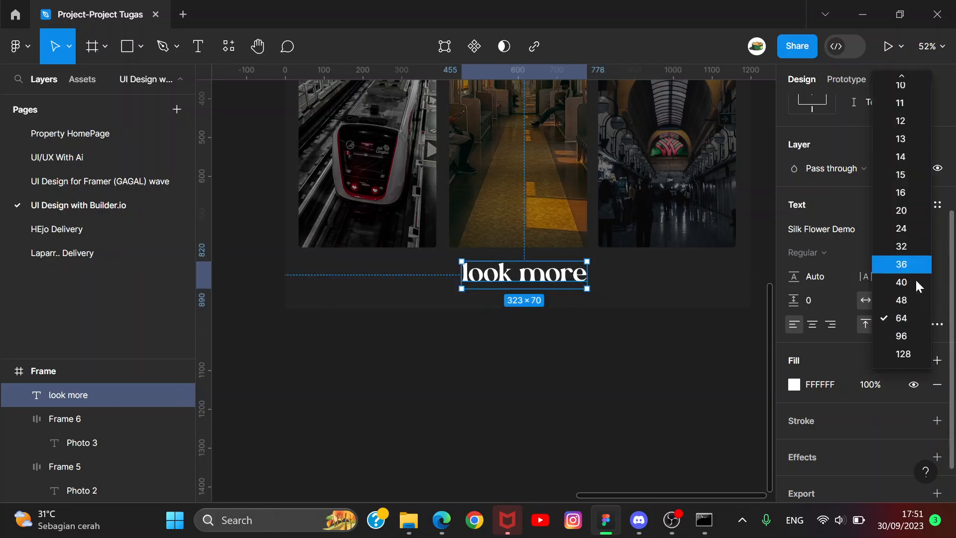
click(902, 229)
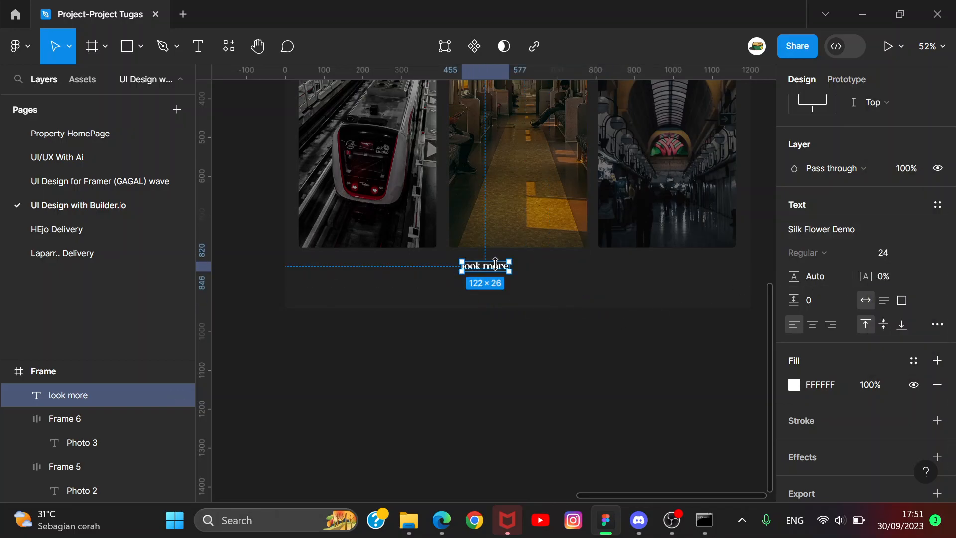
drag(498, 267, 532, 281)
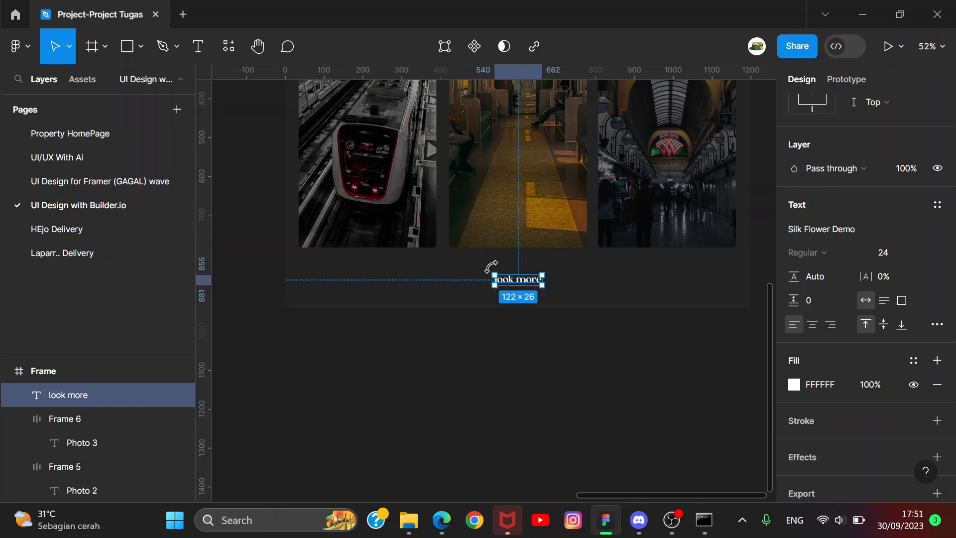
- Change the font of the look more text to Merriweather
scroll(508, 276, up, 5)
click(869, 231)
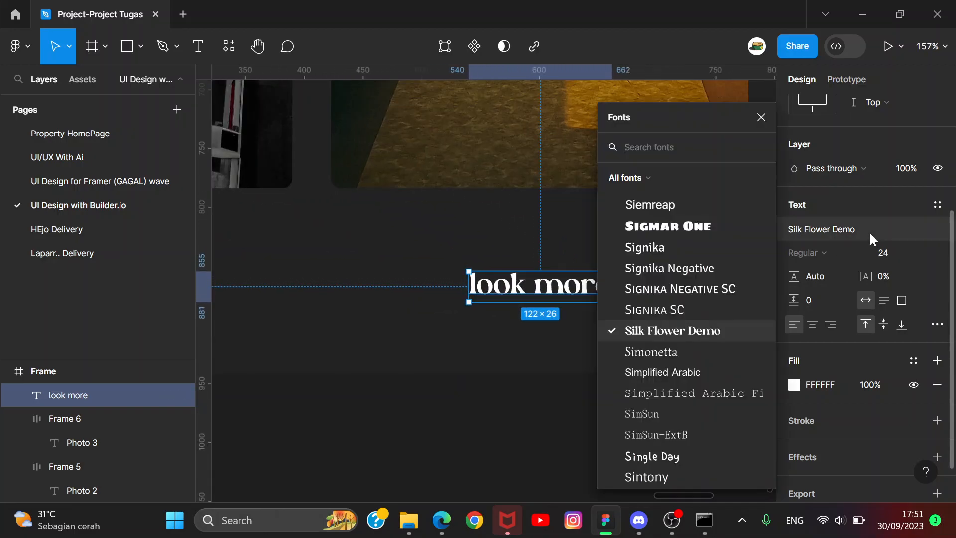
text(mer)
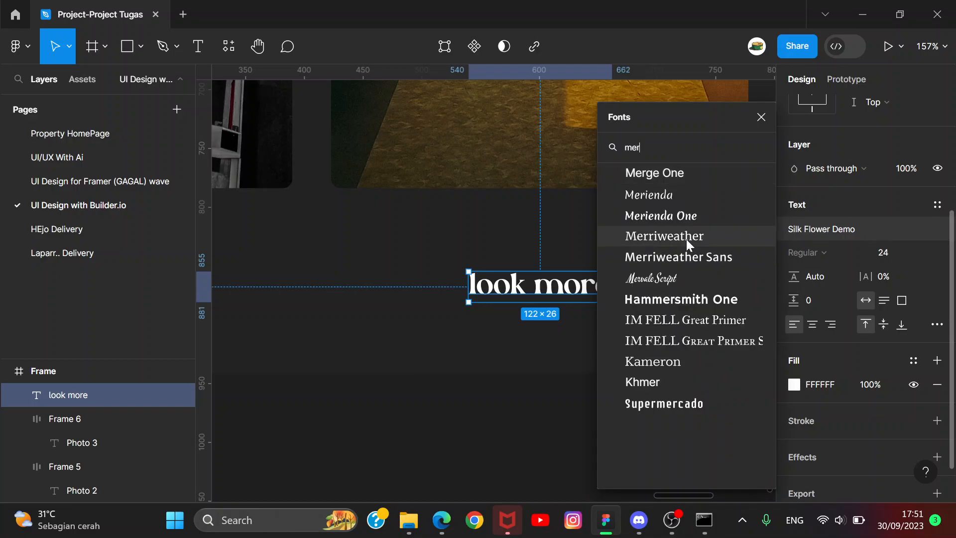
click(686, 239)
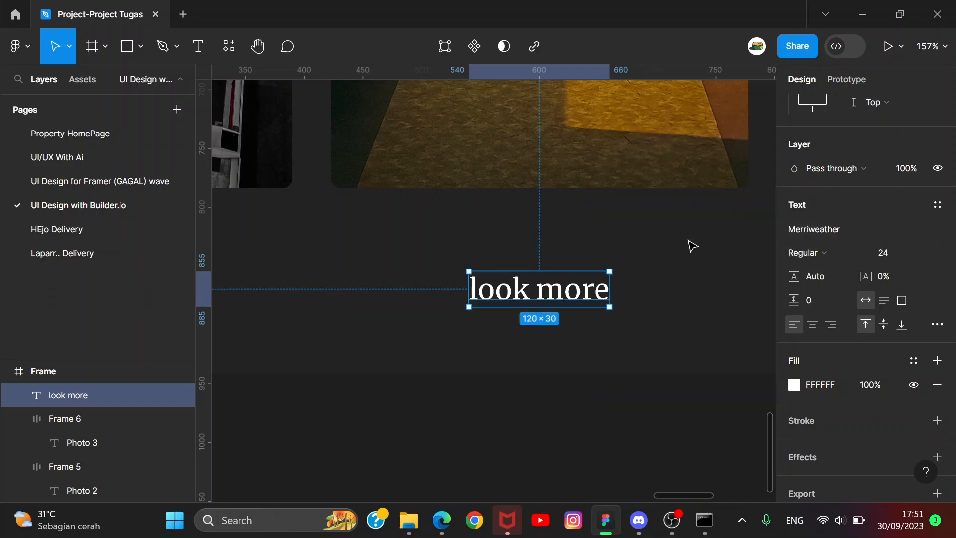
- Wrap the look more text in an auto layout frame and give the frame a green 369E1F fill
key(shift+a)
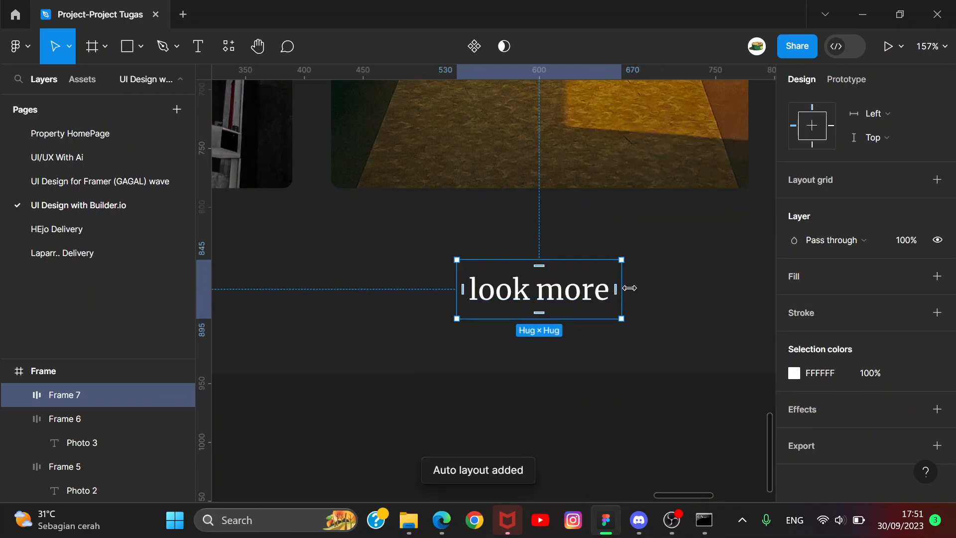
click(912, 277)
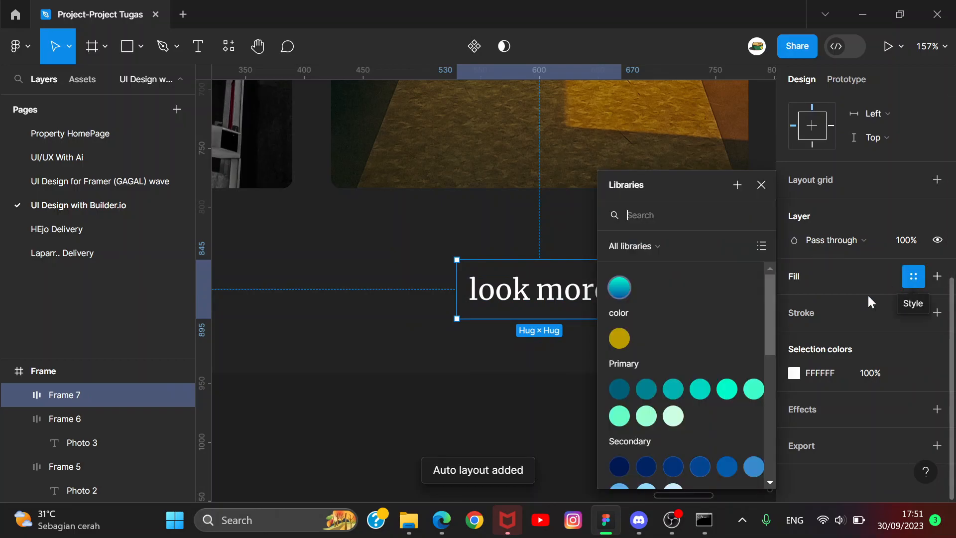
click(938, 278)
click(793, 301)
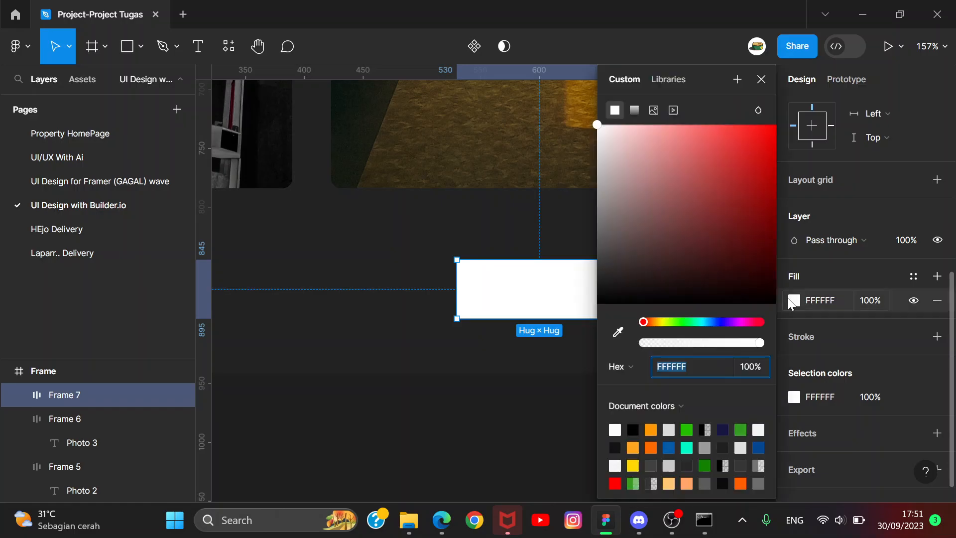
click(741, 428)
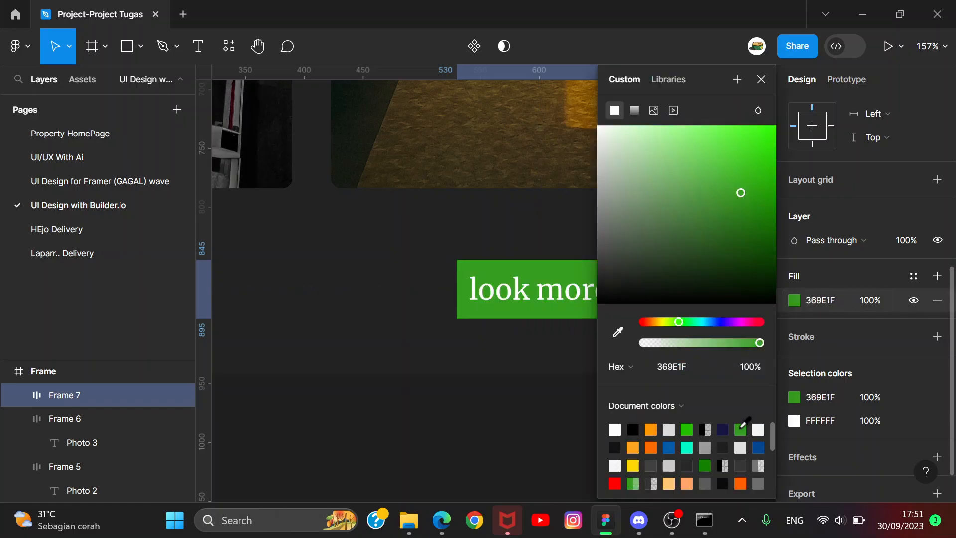
click(761, 79)
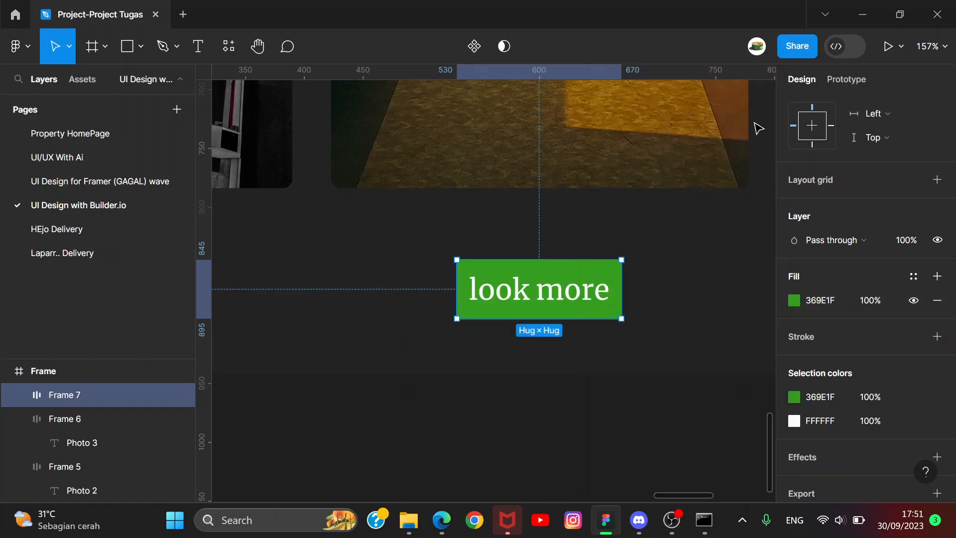
- Recolour the look more button's fill to 415529 by sampling the green of the Get Started for Free button
key(i)
scroll(614, 236, down, 6)
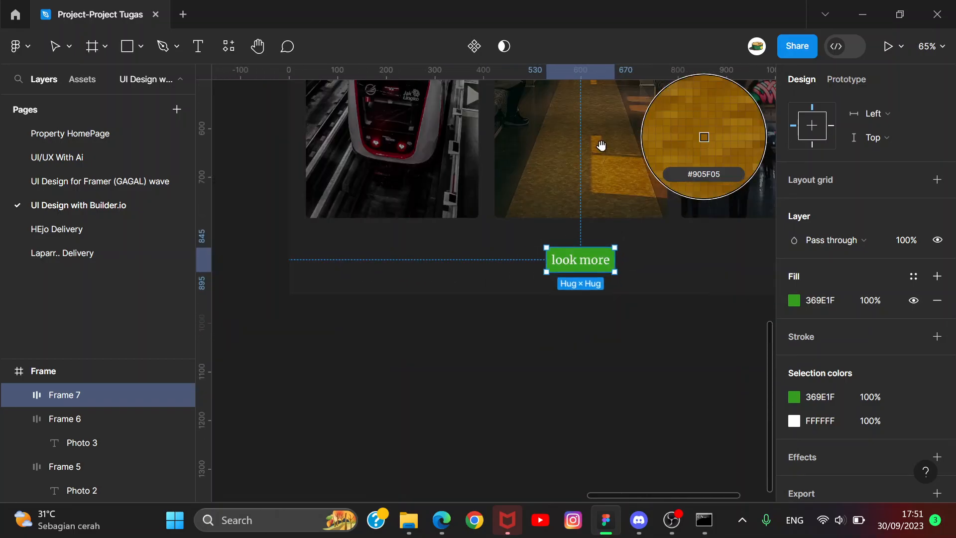
scroll(559, 331, up, 5)
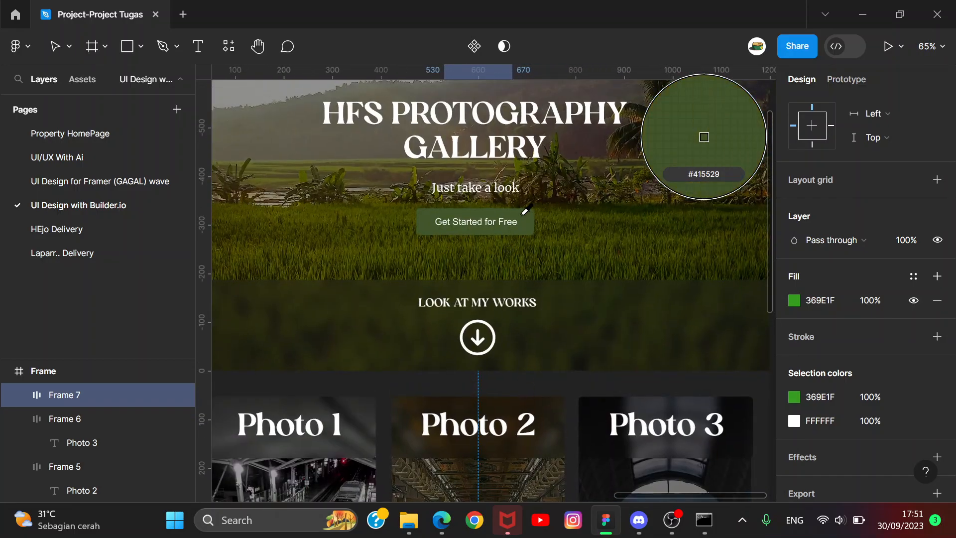
click(535, 306)
scroll(580, 397, down, 5)
scroll(580, 397, down, 5)
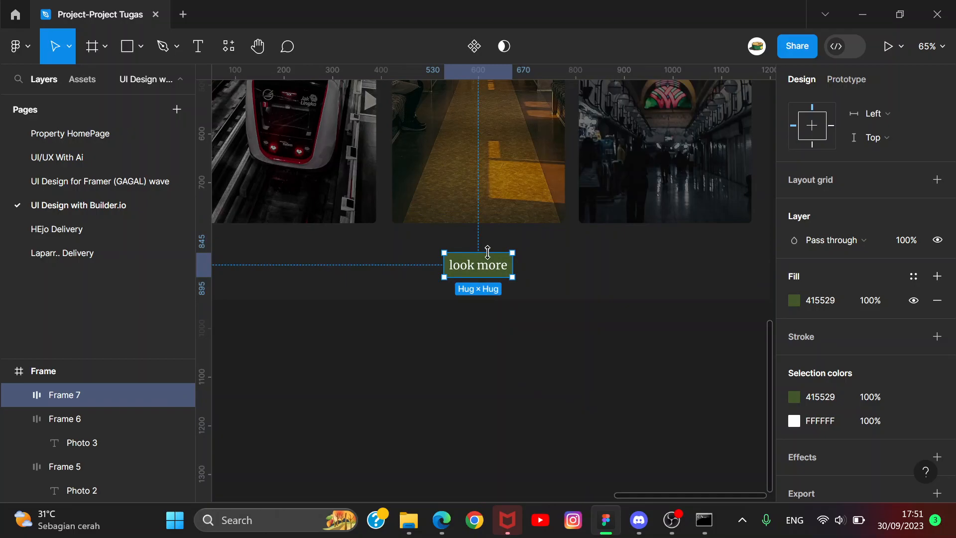
- Widen the look more button to about 277 by 50
scroll(488, 252, up, 5)
drag(555, 274, 720, 282)
scroll(826, 178, up, 2)
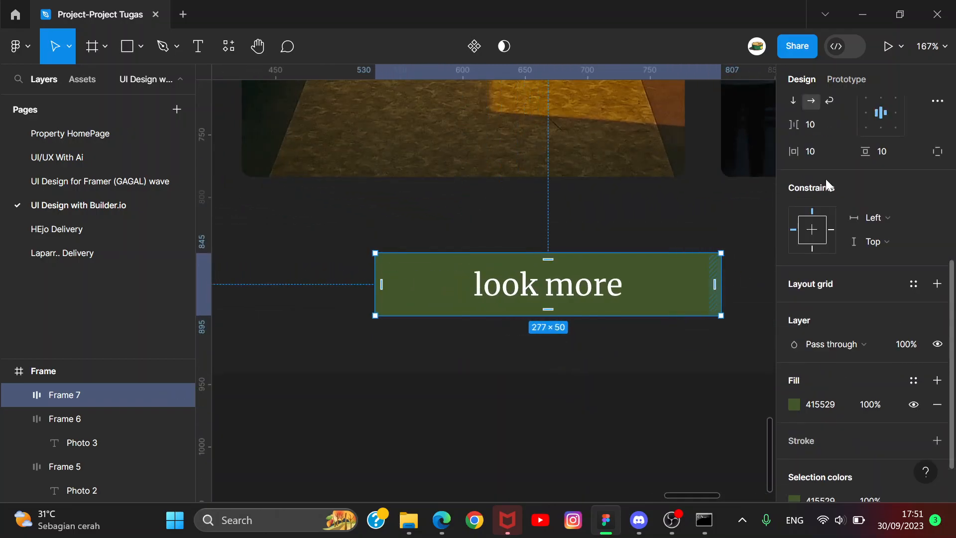
- Round the look more button's corners, trying a radius of 16, 12 and finally 8
scroll(825, 178, up, 4)
click(891, 235)
key(BackSpace)
text(16)
key(Return)
click(911, 241)
key(BackSpace)
text(12)
key(Return)
click(912, 242)
key(BackSpace)
text(8)
key(Return)
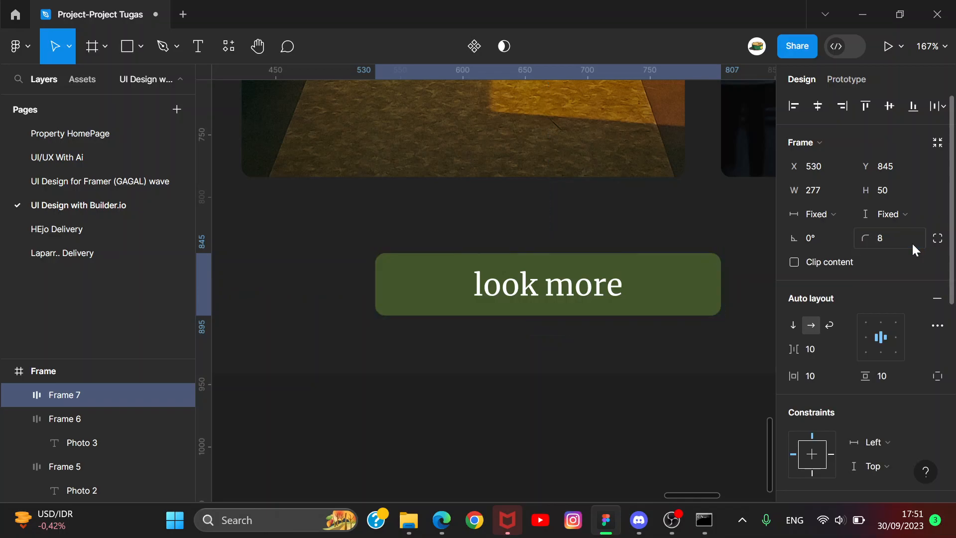
key(Return)
click(696, 413)
- Set the look more button's corner radius to 6
click(719, 273)
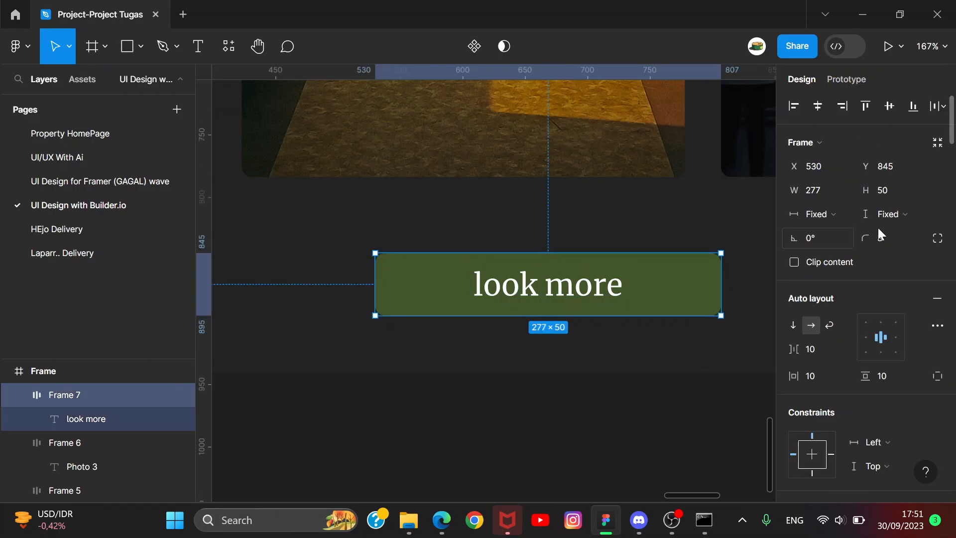
click(884, 238)
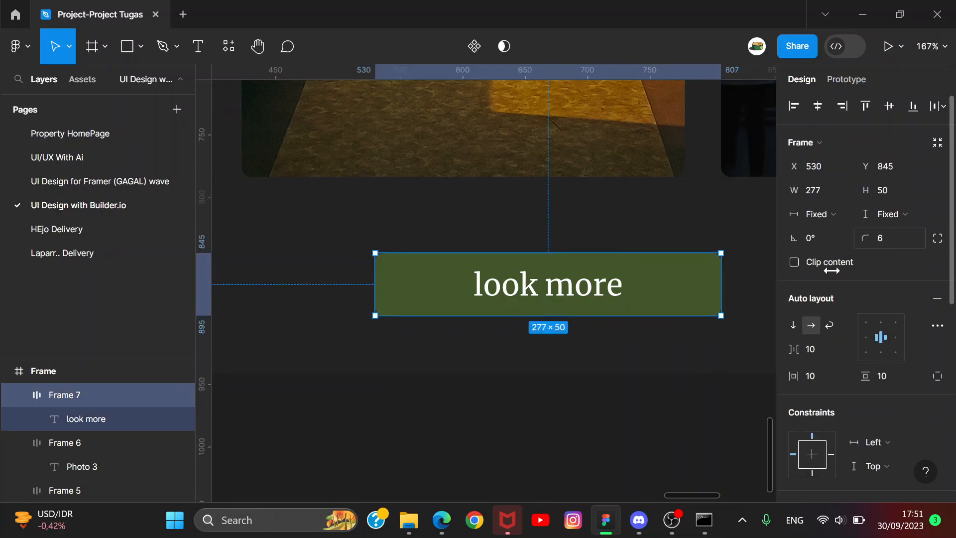
click(552, 456)
- Centre the look more button horizontally within the gallery frame below the photos
scroll(567, 436, down, 2)
scroll(566, 436, down, 5)
click(616, 357)
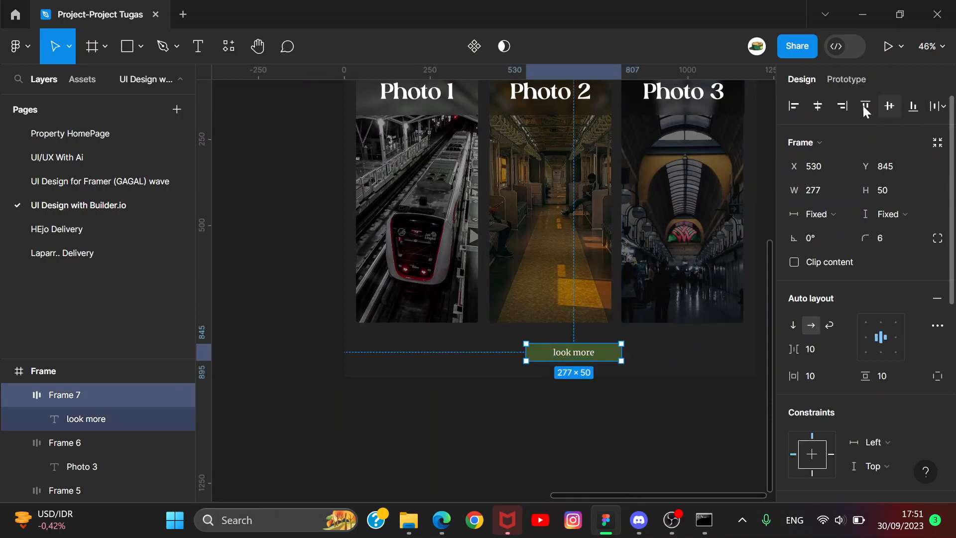
click(822, 104)
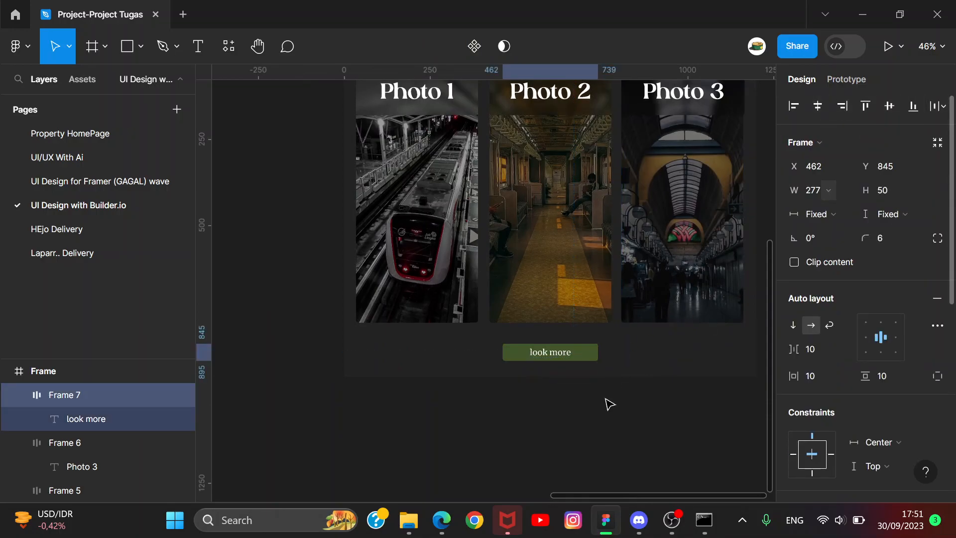
click(592, 429)
- Examine the photo cards and the look more button within the layout of the whole page
click(652, 270)
scroll(647, 244, up, 4)
scroll(706, 339, down, 1)
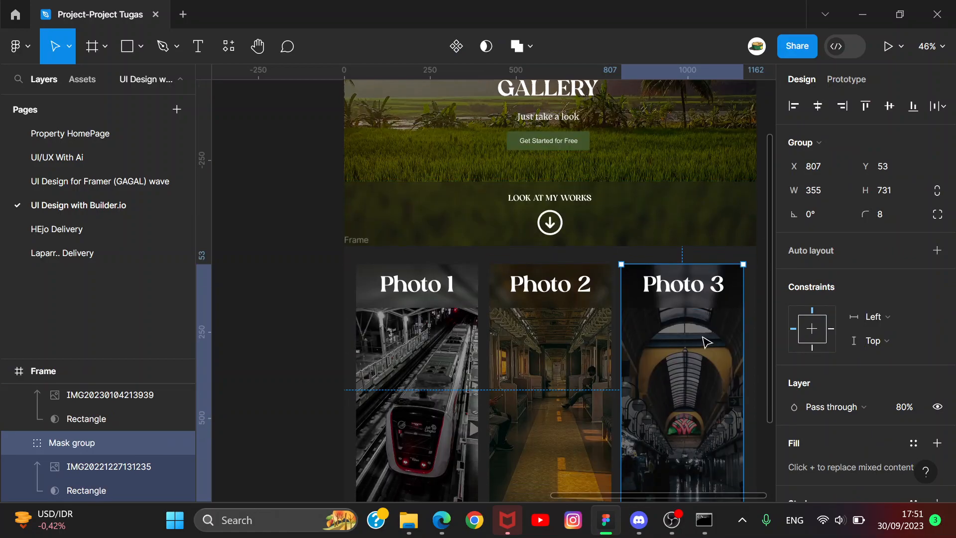
shift+click(718, 311)
scroll(669, 326, down, 4)
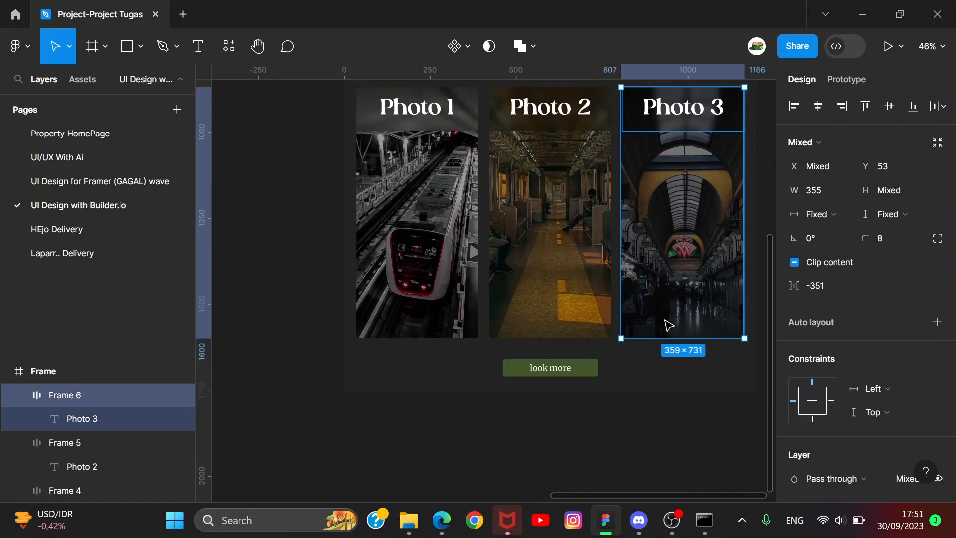
click(665, 450)
scroll(666, 450, up, 1)
scroll(664, 448, down, 5)
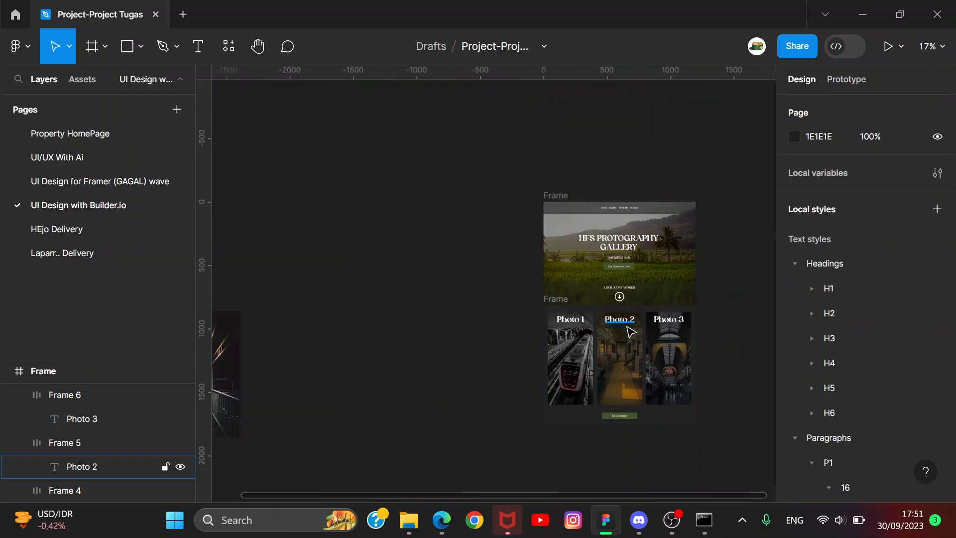
scroll(630, 332, up, 1)
scroll(630, 332, up, 5)
- Left-align the title text inside the glass title frames of all three photos, keeping it vertically centred
click(470, 305)
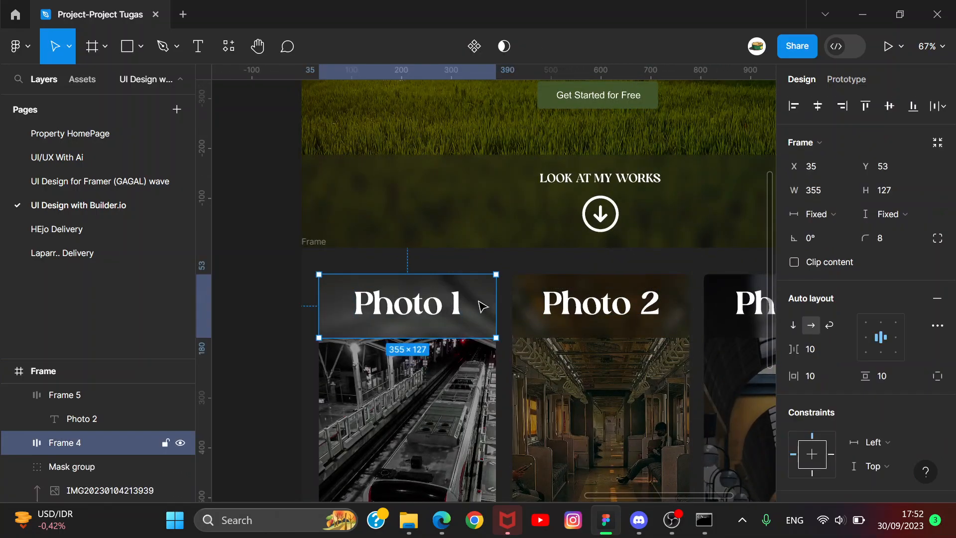
click(473, 305)
shift+click(580, 315)
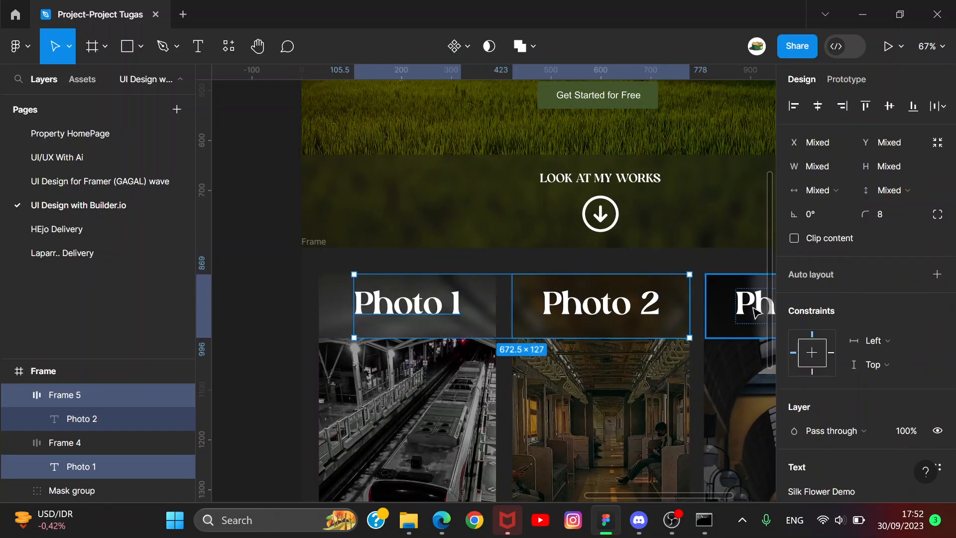
click(288, 293)
click(477, 295)
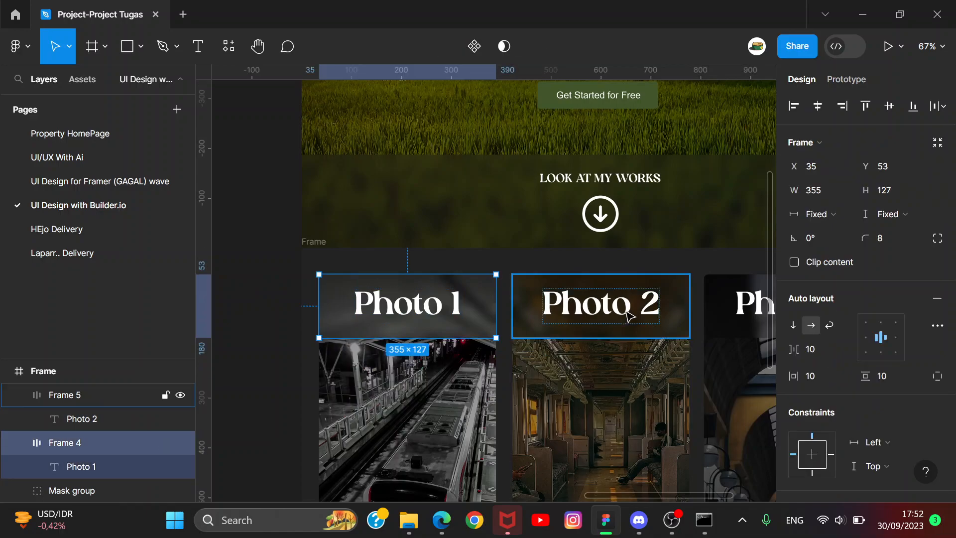
key(ctrl+a)
click(866, 360)
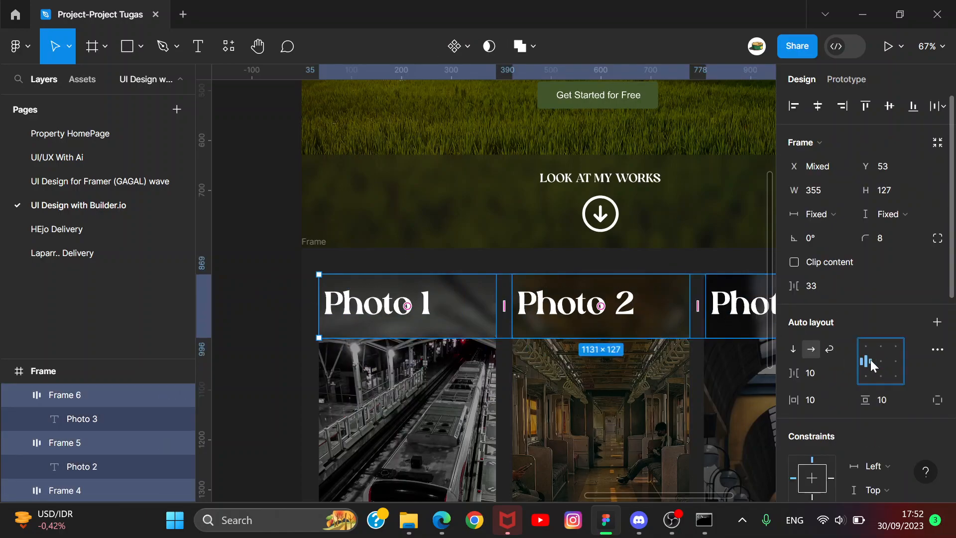
double_click(423, 305)
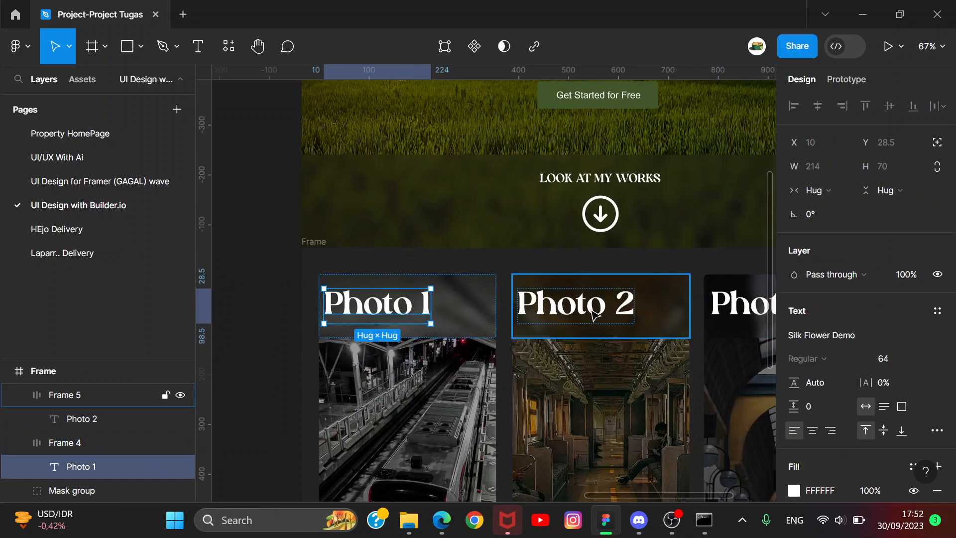
shift+click(594, 313)
click(289, 289)
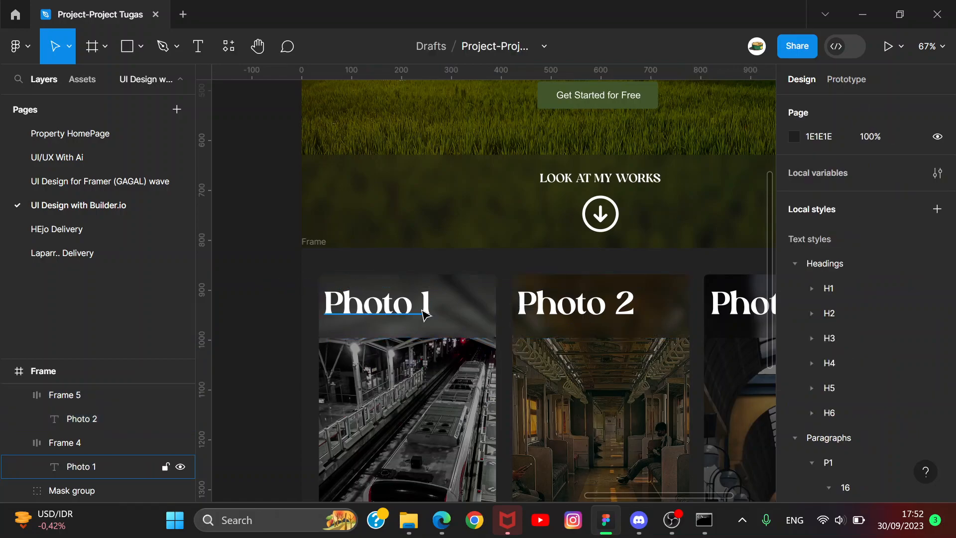
double_click(425, 314)
click(575, 305)
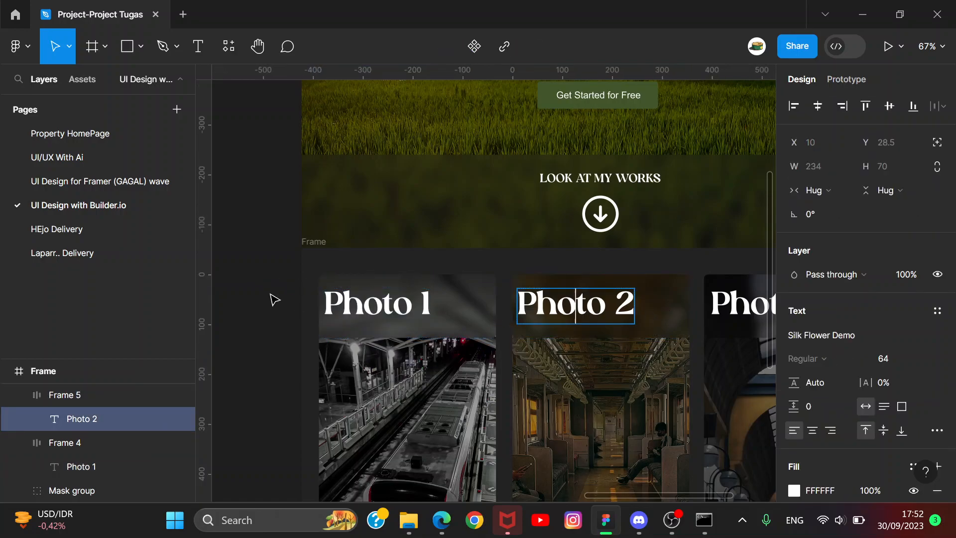
key(Escape)
click(391, 306)
click(574, 313)
click(744, 318)
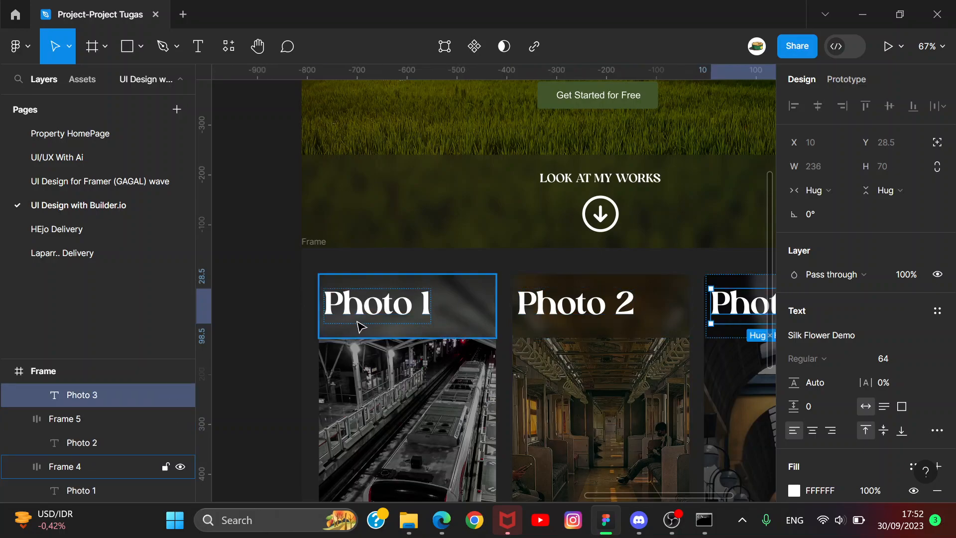
shift+click(579, 317)
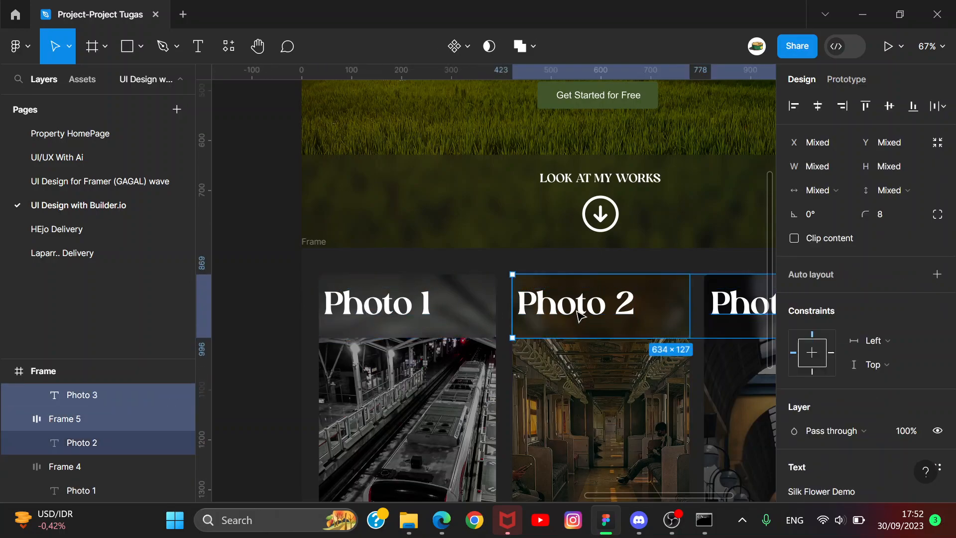
- Change the Photo 1 title's font to Merriweather in the Bold style
click(389, 302)
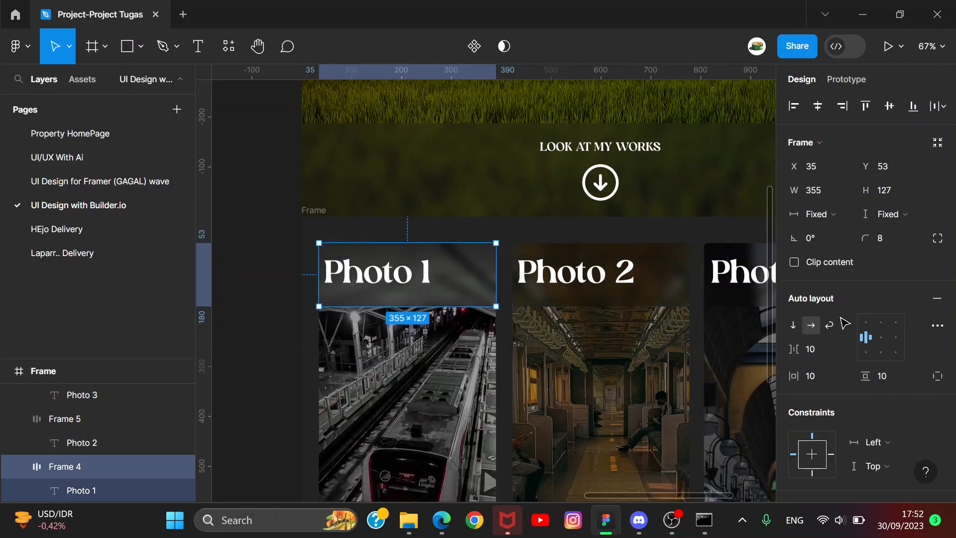
scroll(712, 318, down, 2)
scroll(890, 332, down, 5)
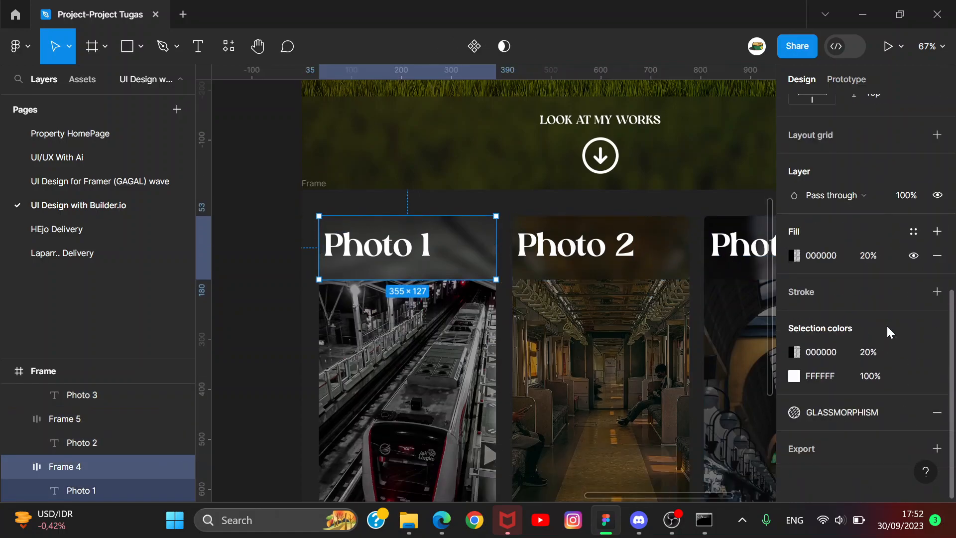
double_click(389, 248)
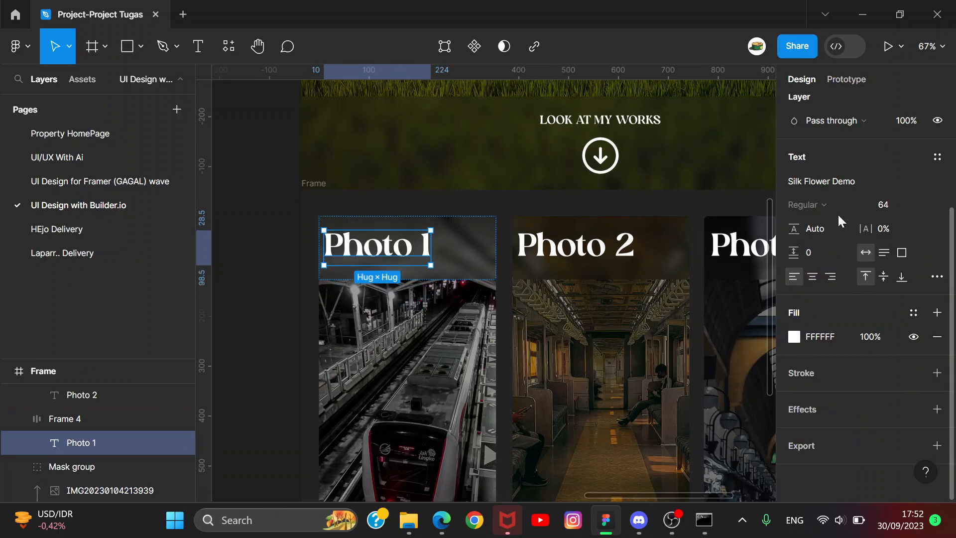
click(836, 181)
text(merr)
click(702, 173)
click(837, 206)
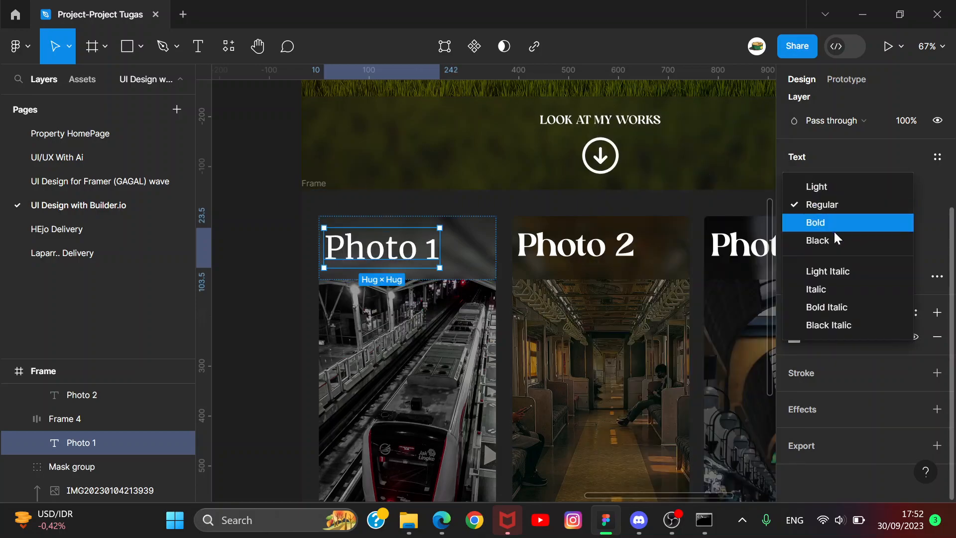
click(834, 238)
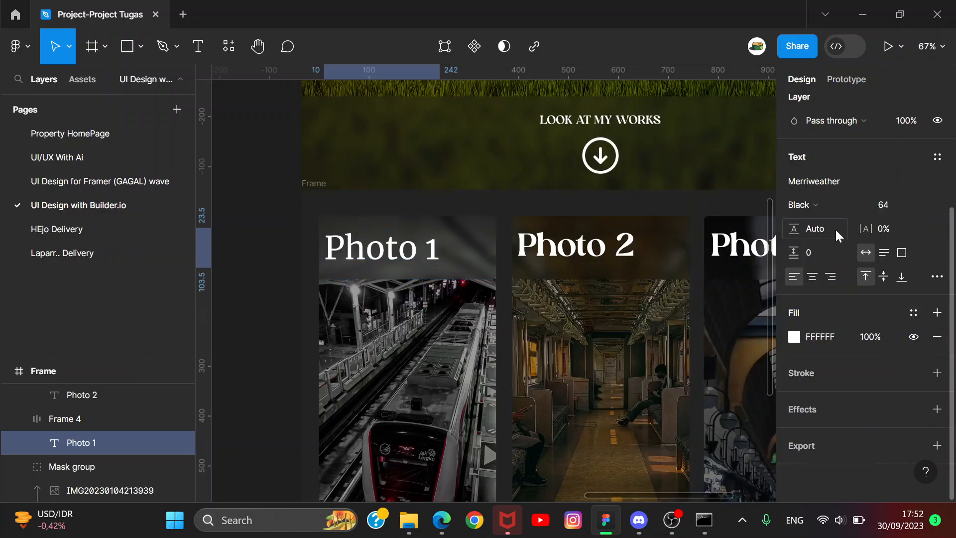
click(848, 204)
click(838, 185)
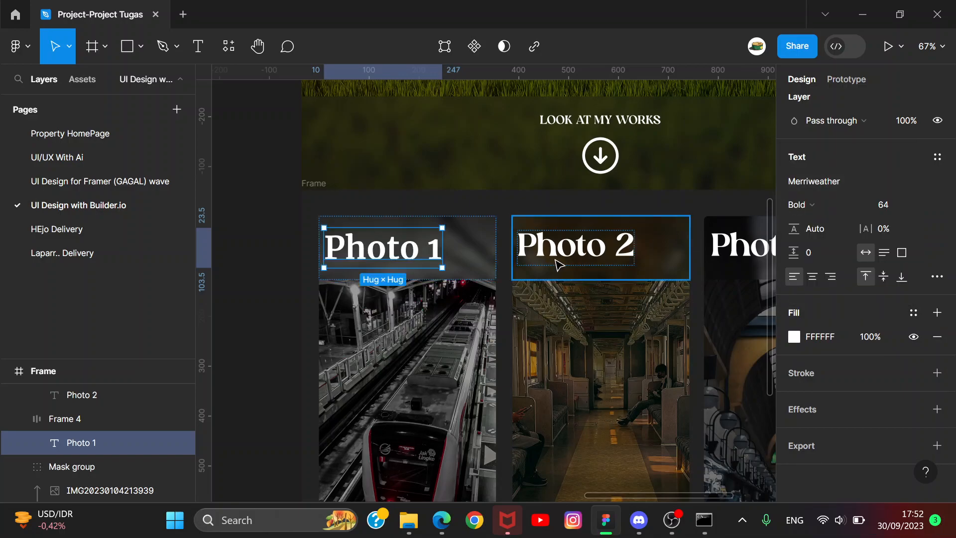
- Compare the Photo 1 title's font with the fonts used in the hero section, including the Get Started for Free label
click(578, 256)
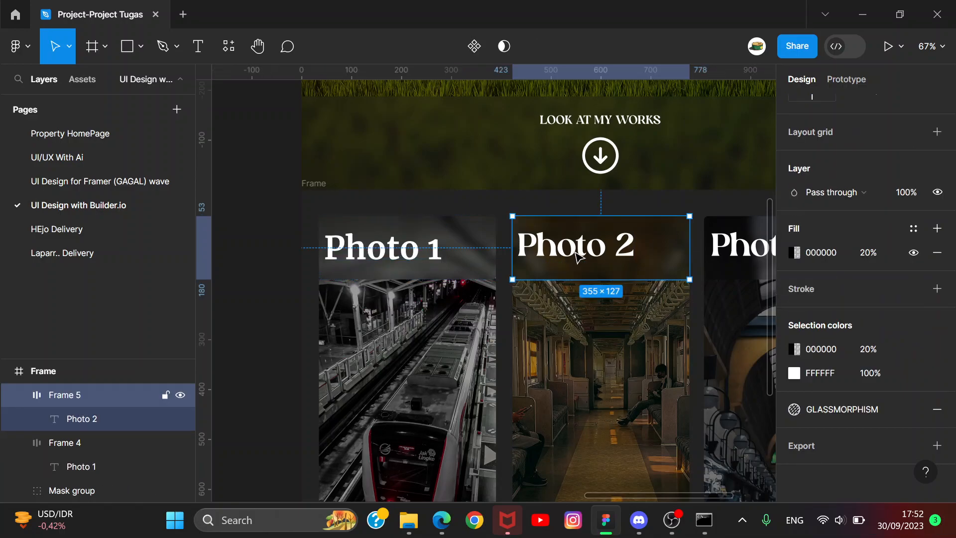
double_click(411, 251)
scroll(537, 190, up, 5)
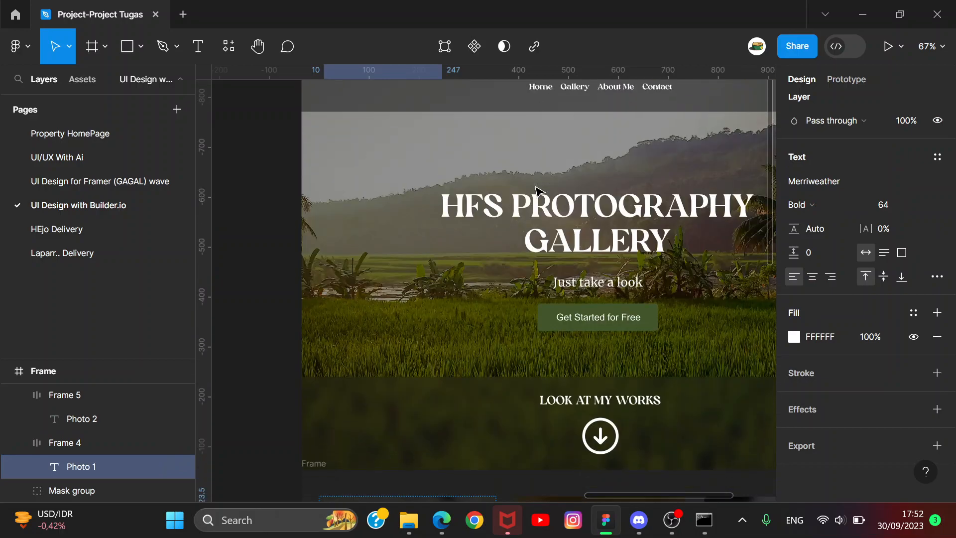
scroll(537, 191, down, 4)
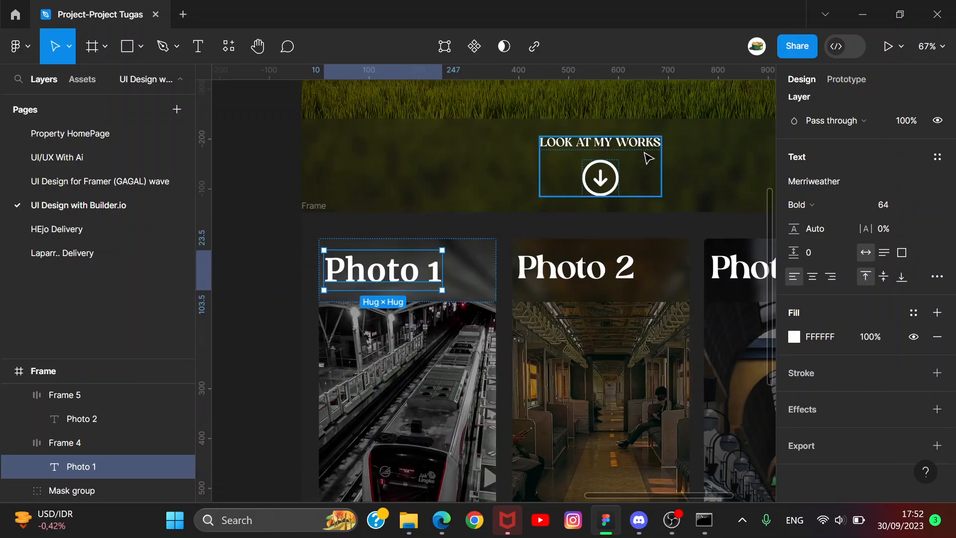
scroll(647, 156, up, 3)
click(618, 192)
click(628, 228)
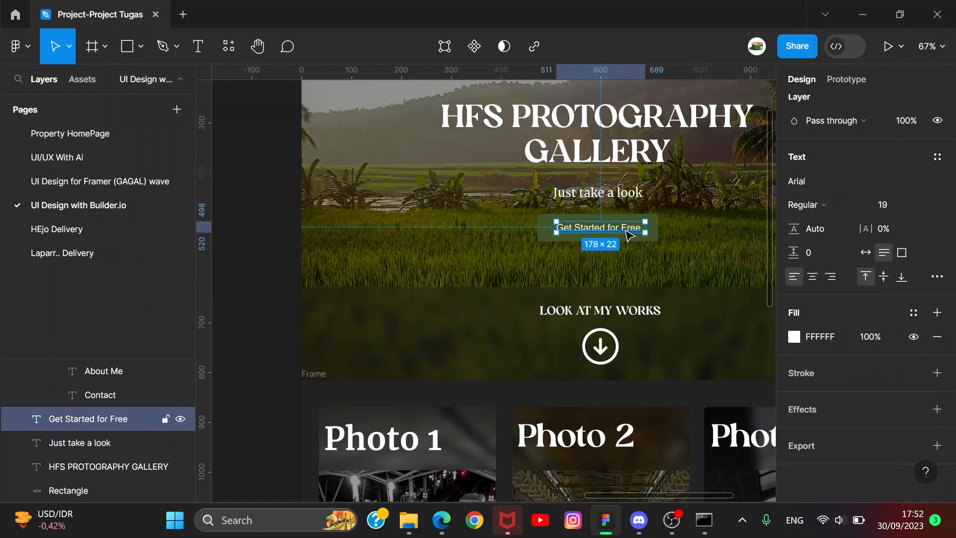
scroll(539, 284, down, 2)
- Change the Photo 1 title's font to Arial in the Bold style and compare it with the hero section and Photo 2 title
click(388, 388)
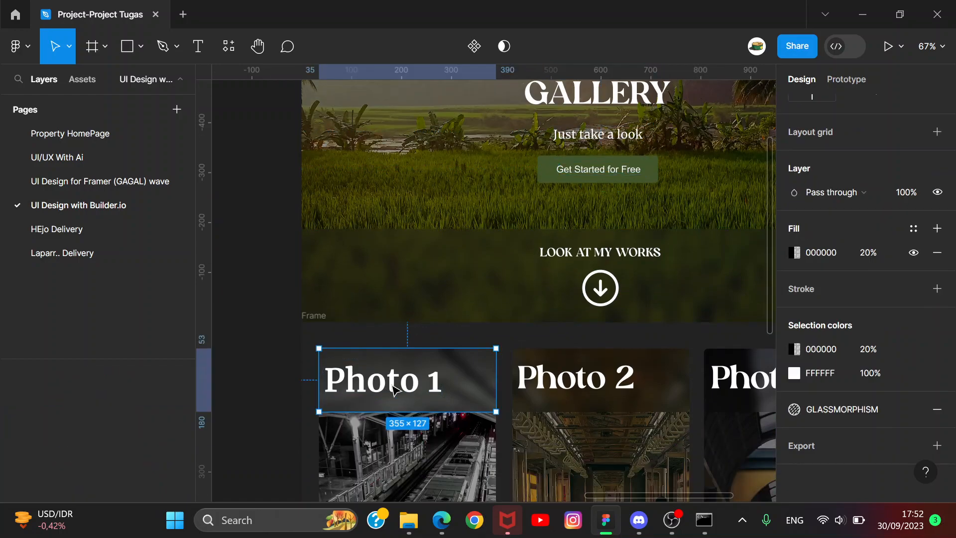
click(418, 386)
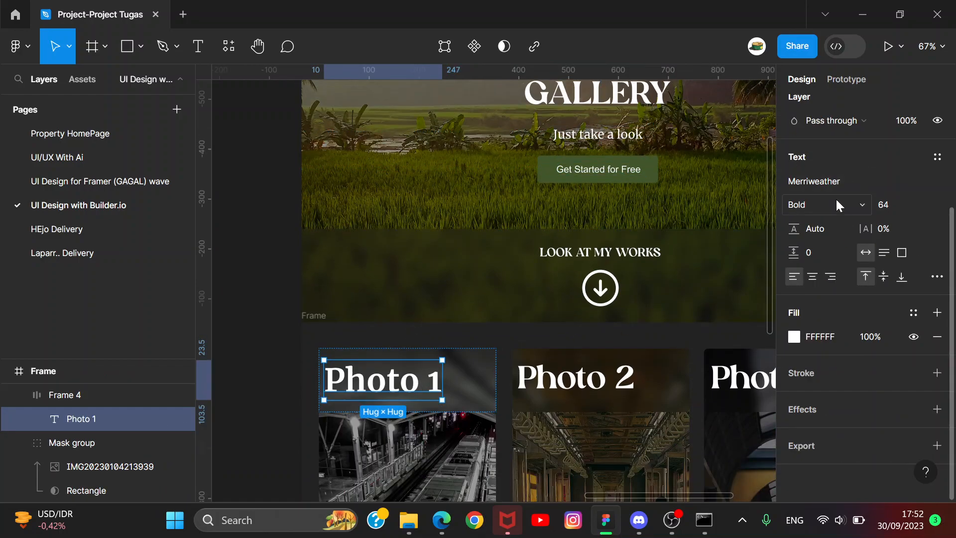
click(838, 185)
text(ari)
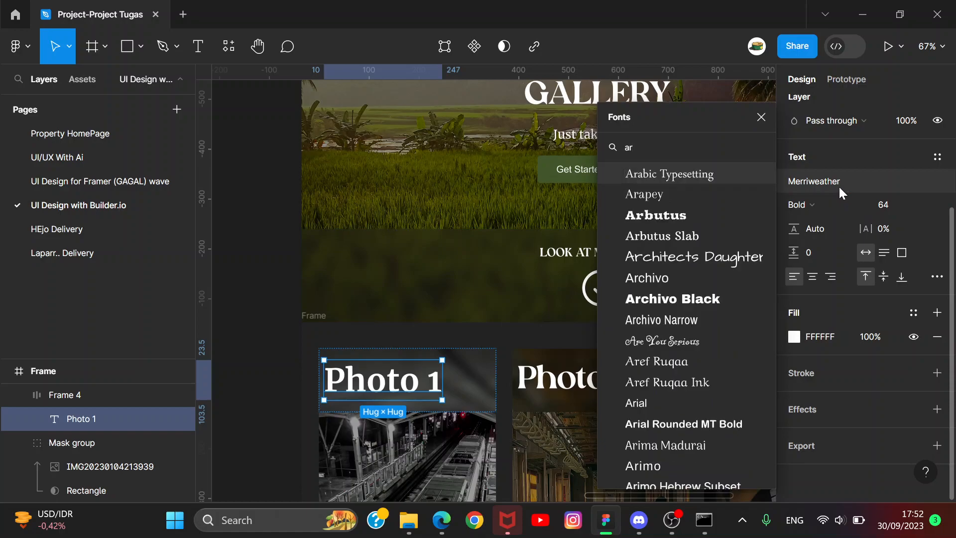
click(712, 174)
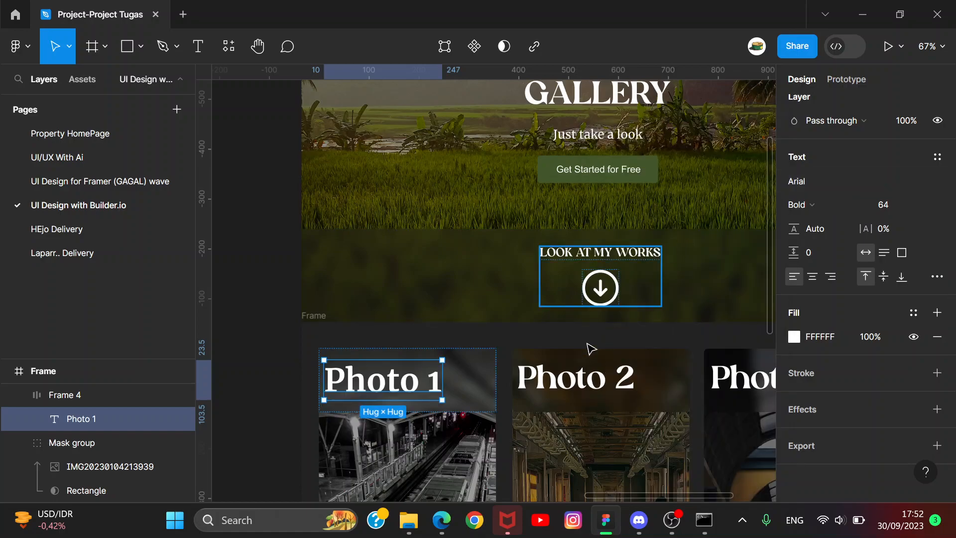
scroll(612, 308, down, 5)
scroll(625, 256, up, 1)
scroll(625, 256, up, 4)
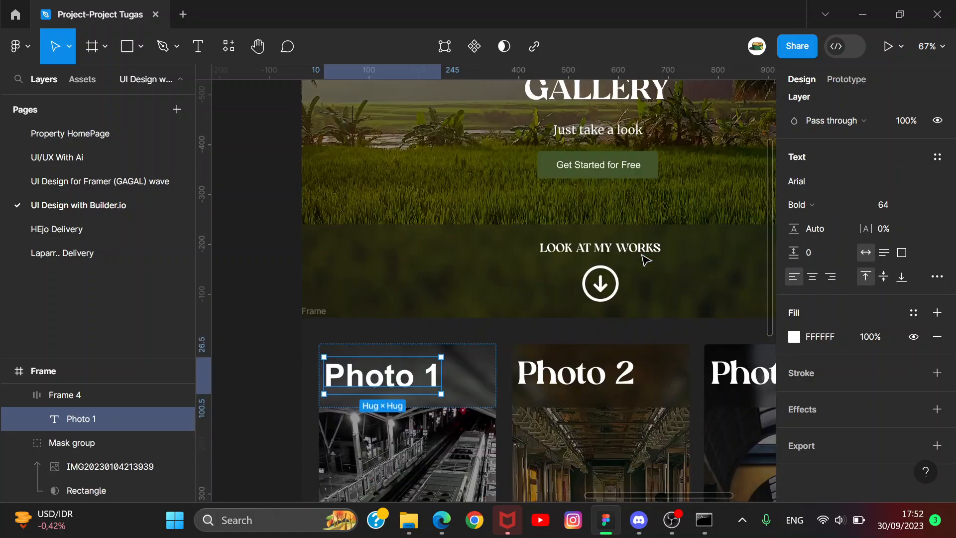
click(607, 337)
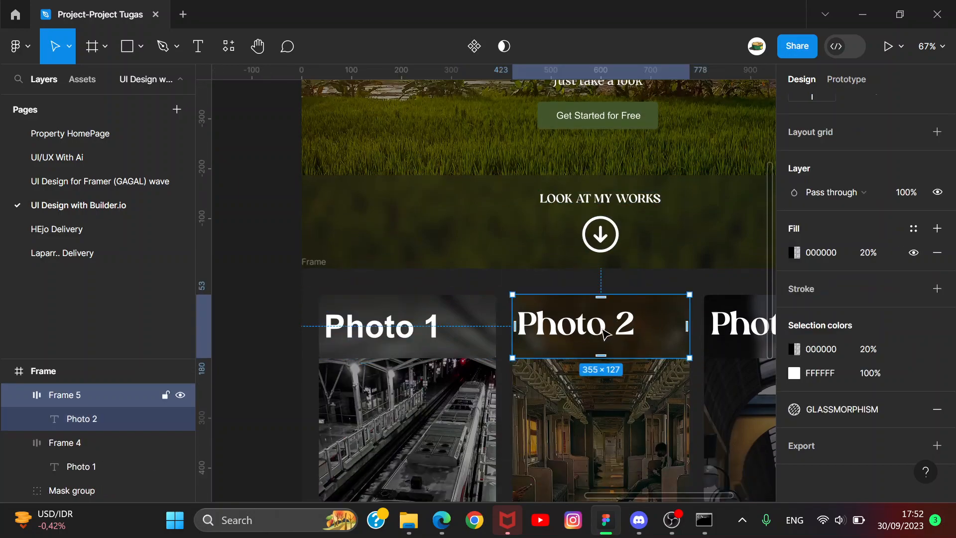
- Undo the Photo 1 title's font change to Arial and deselect the title
key(ctrl+z)
key(ctrl+z)
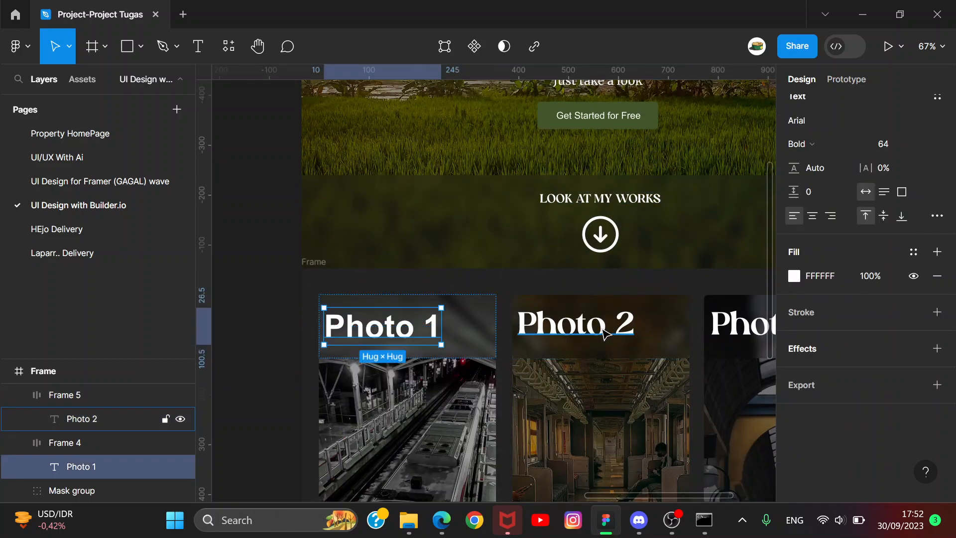
key(Escape)
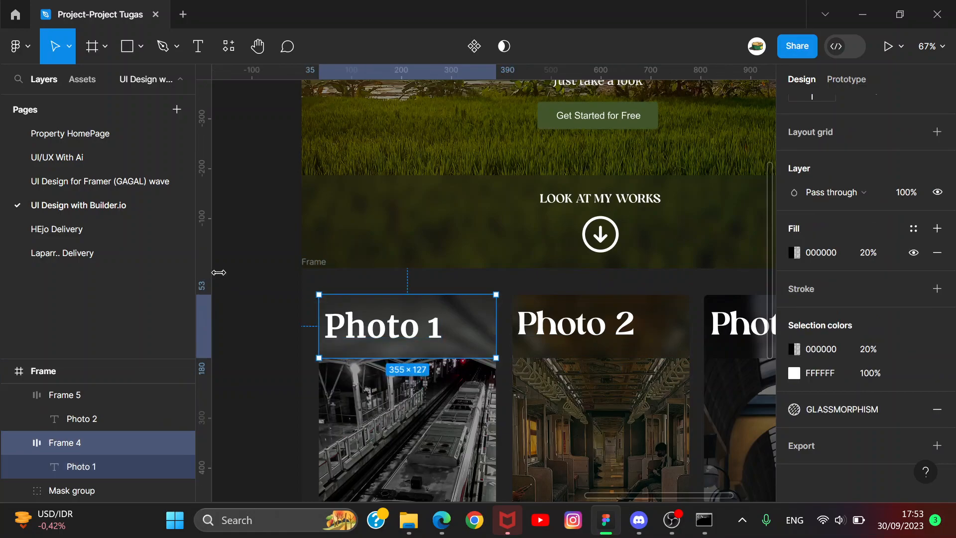
click(260, 278)
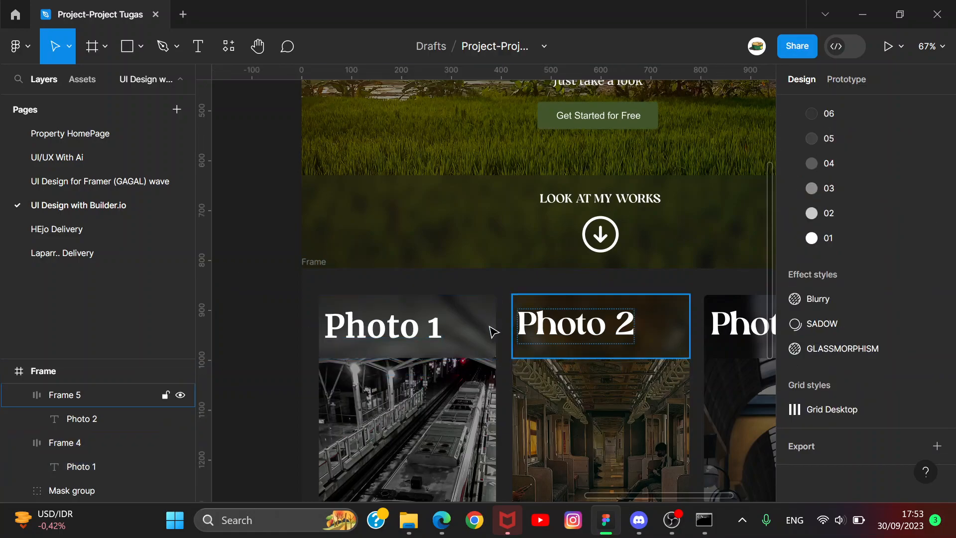
- Undo the Photo 1 title's change to Merriweather, restoring the Silk Flower Demo font, and deselect the title
key(ctrl+z)
key(ctrl+z)
key(ctrl+z)
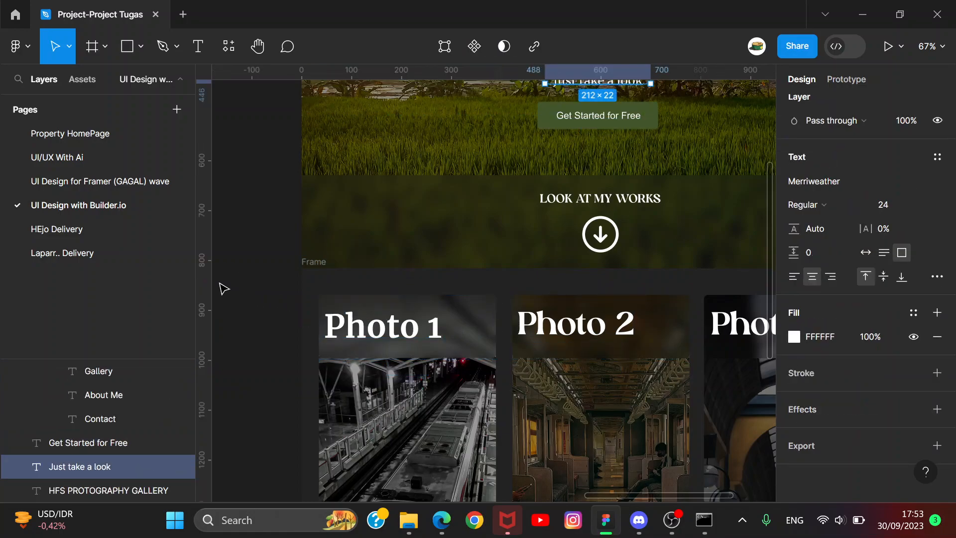
key(ctrl+z)
key(ctrl+z)
key(ctrl+z)
key(ctrl+z)
key(ctrl+z)
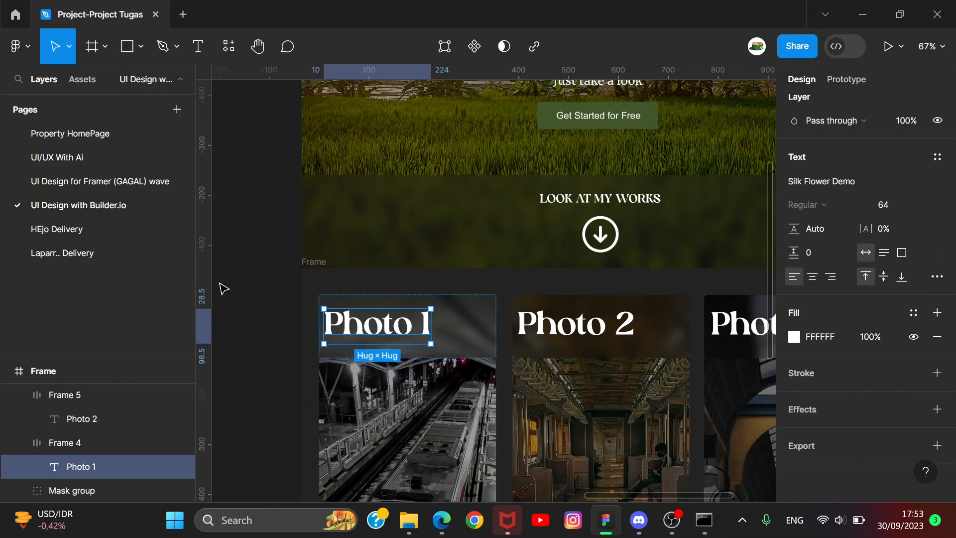
key(ctrl+z)
click(224, 289)
- Examine the whole landing page with the hero section, the three titled photos and the look more button
scroll(224, 288, down, 10)
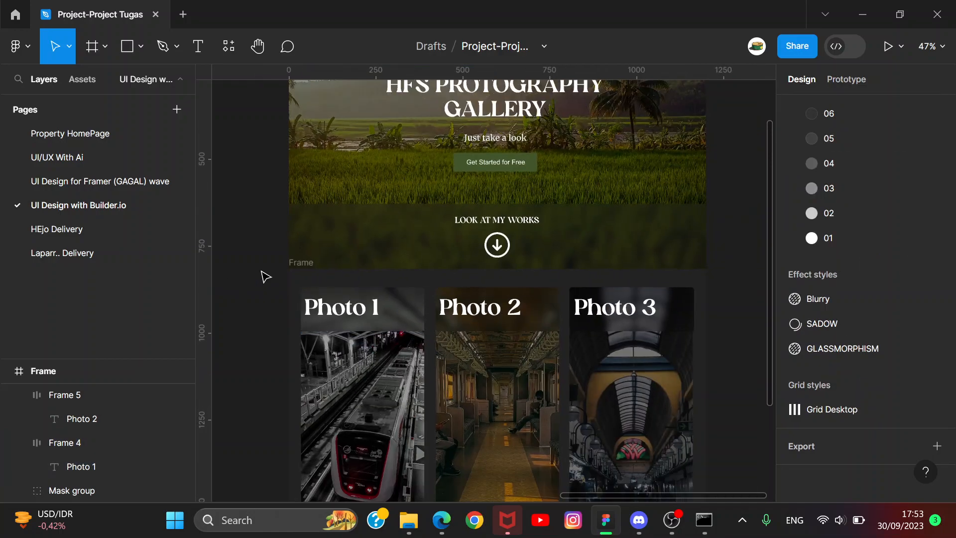
scroll(750, 241, left, 5)
scroll(730, 243, up, 5)
scroll(730, 244, down, 5)
drag(730, 243, 678, 337)
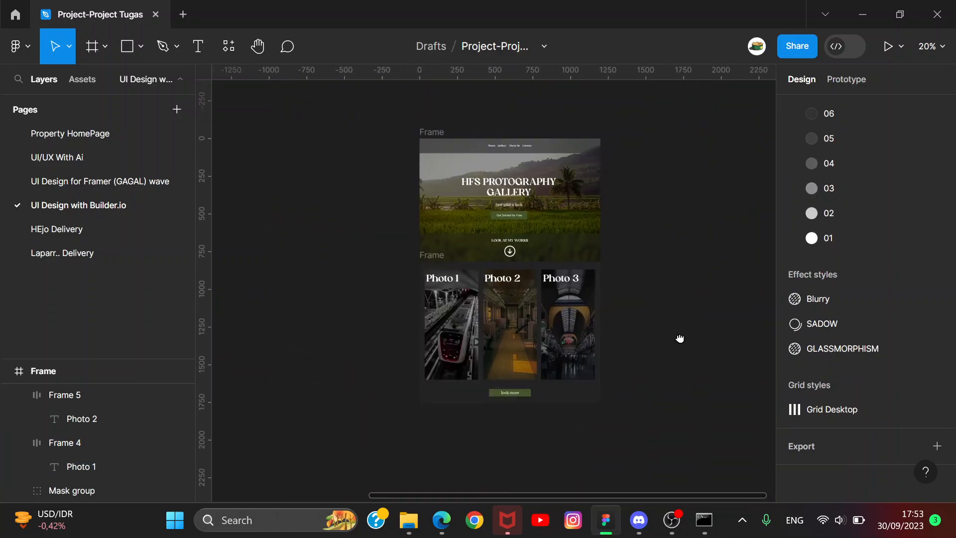
scroll(647, 290, up, 3)
scroll(651, 268, down, 2)
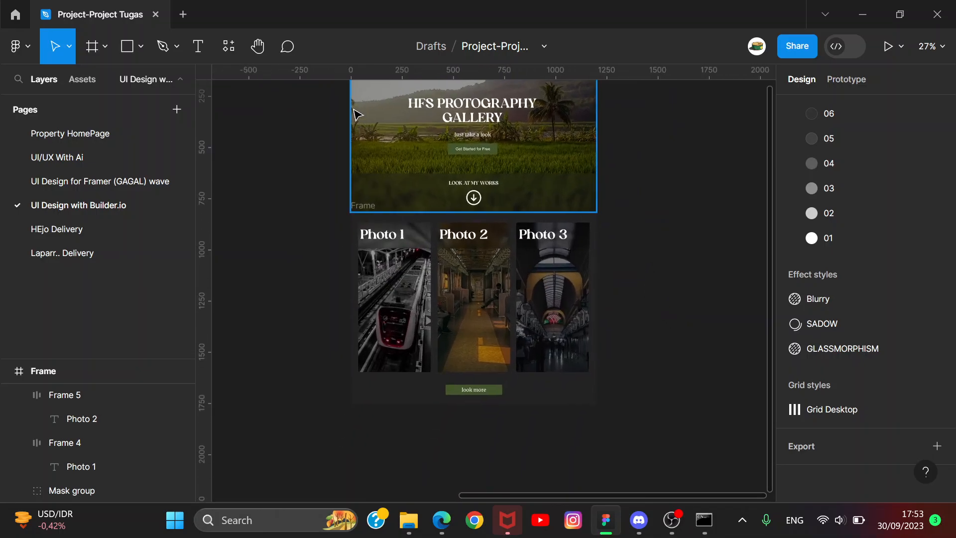
- Run the Builder.io plugin and open its AI design generator
click(227, 48)
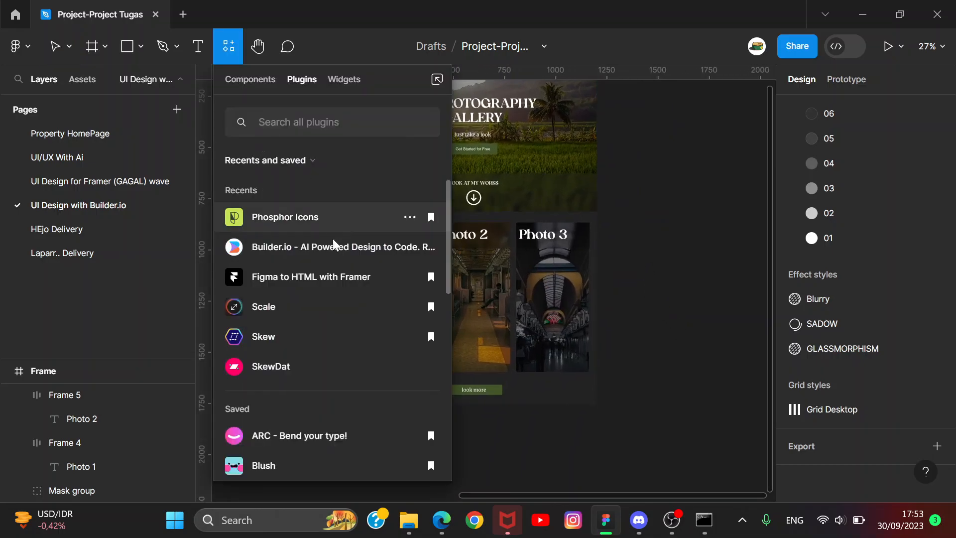
click(321, 259)
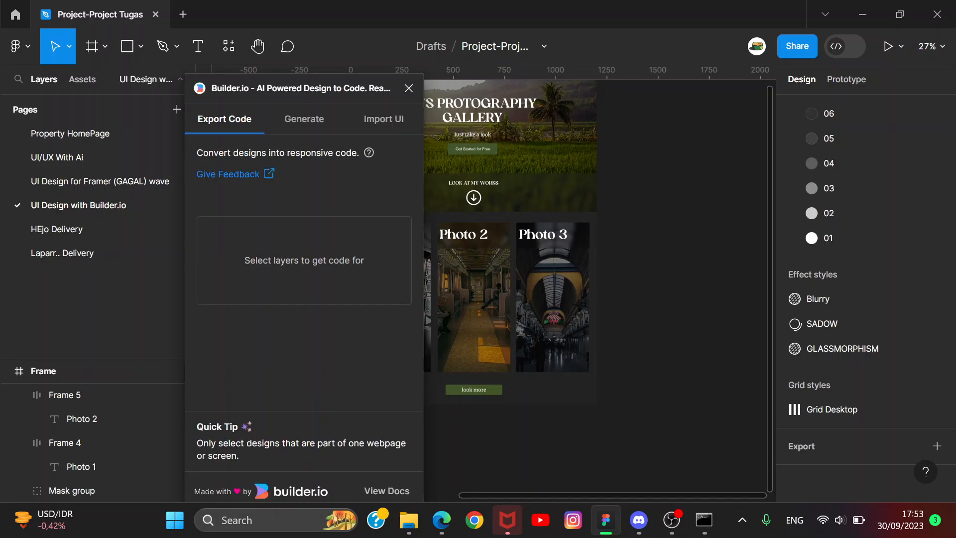
click(314, 122)
- Replace the generator's prompt with "about me page" and generate designs in the everlane.com style
click(297, 185)
key(BackSpace)
key(BackSpace)
key(BackSpace)
key(BackSpace)
key(BackSpace)
key(BackSpace)
key(BackSpace)
key(BackSpace)
key(BackSpace)
key(BackSpace)
key(BackSpace)
key(BackSpace)
key(BackSpace)
key(BackSpace)
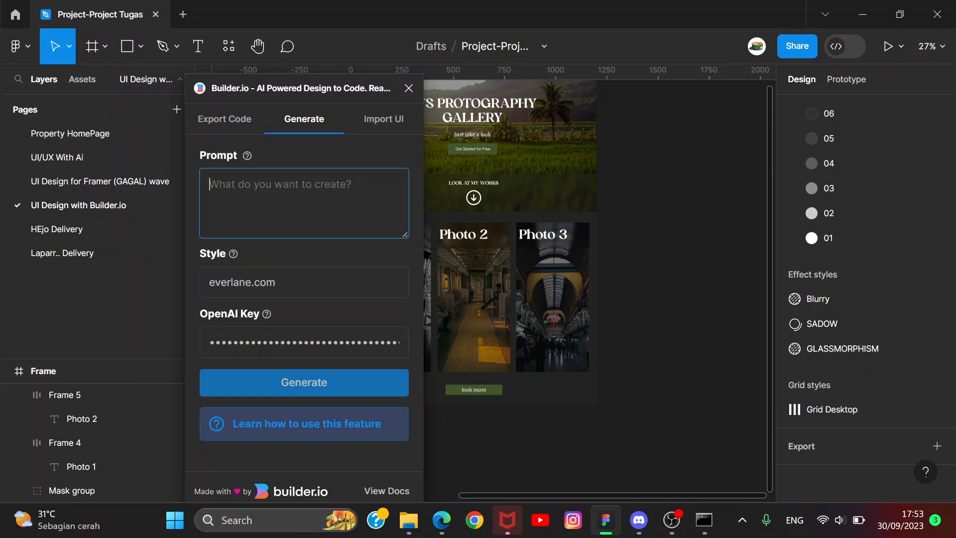
text(about me page)
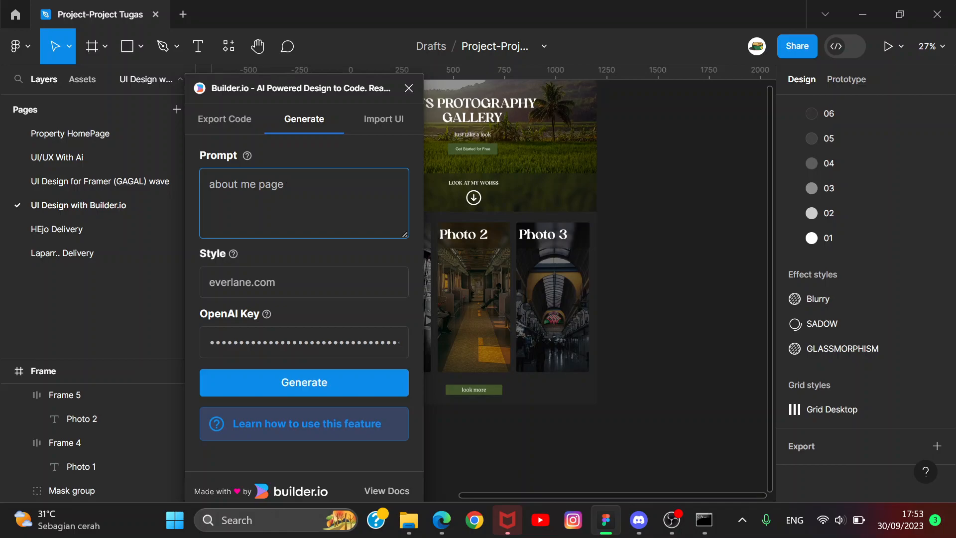
key(Return)
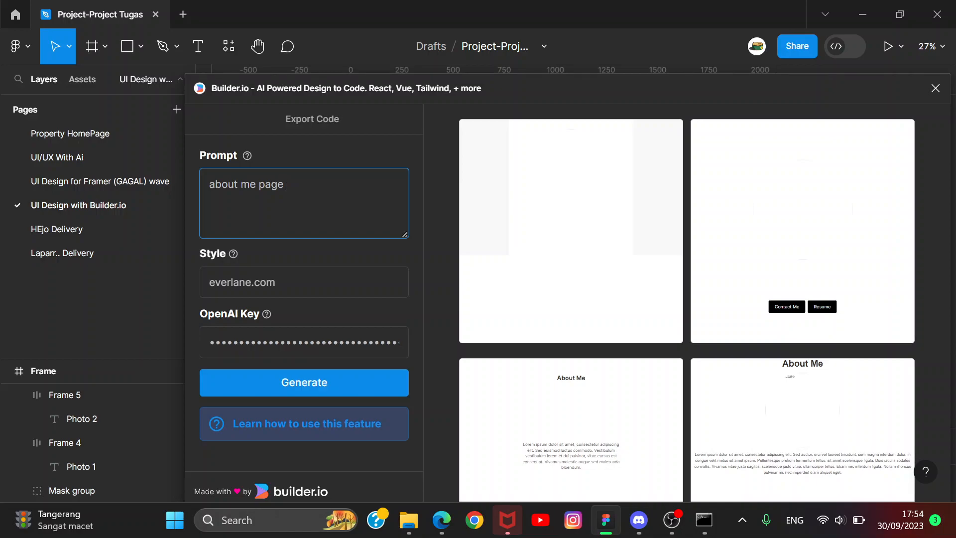
- Extend the prompt to "about me page horizontal" and generate the designs again
text(horizontal)
click(368, 388)
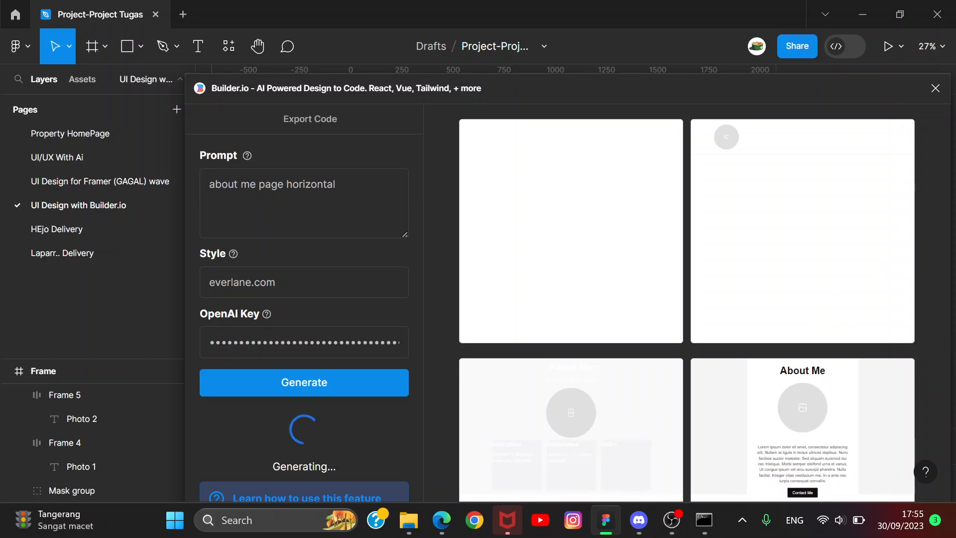
- Replace the generator's prompt with "description section"
drag(299, 184, 209, 184)
click(273, 184)
drag(336, 184, 212, 184)
key(BackSpace)
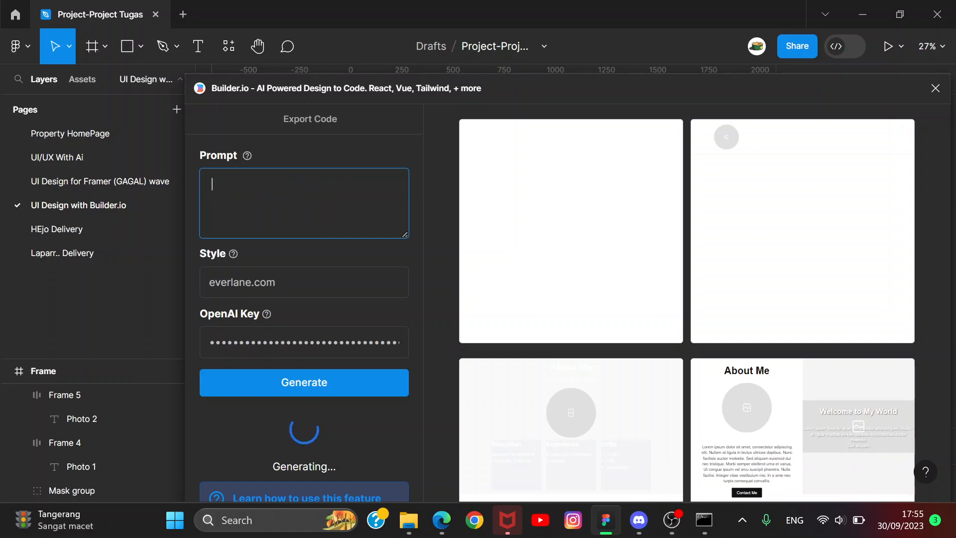
text(desc)
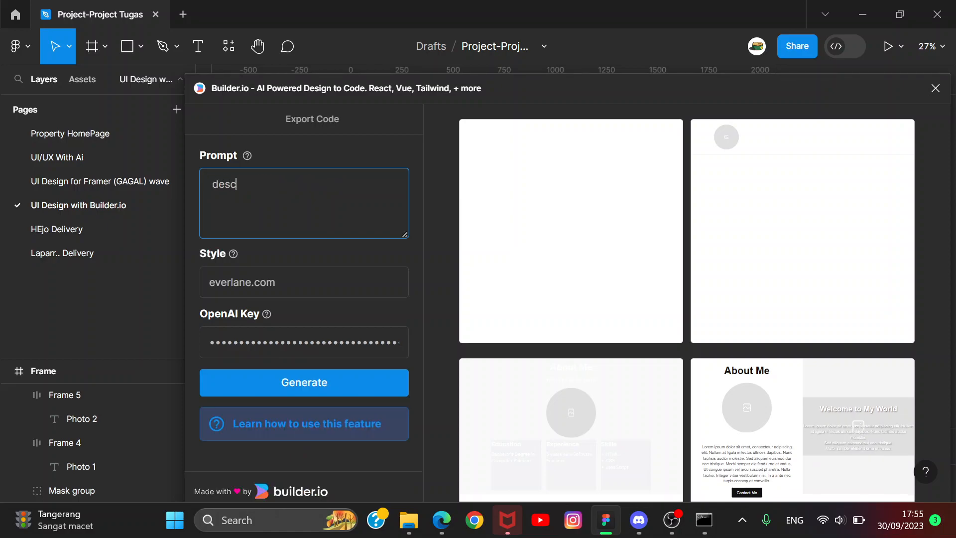
text(ription section)
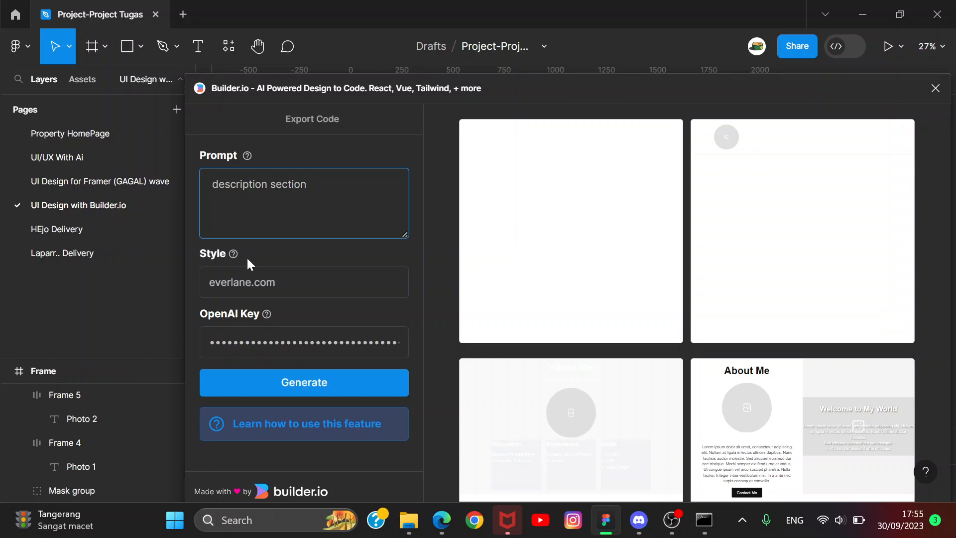
- Replace the style reference site with figma.com and generate the description section designs
drag(276, 282, 197, 283)
key(BackSpace)
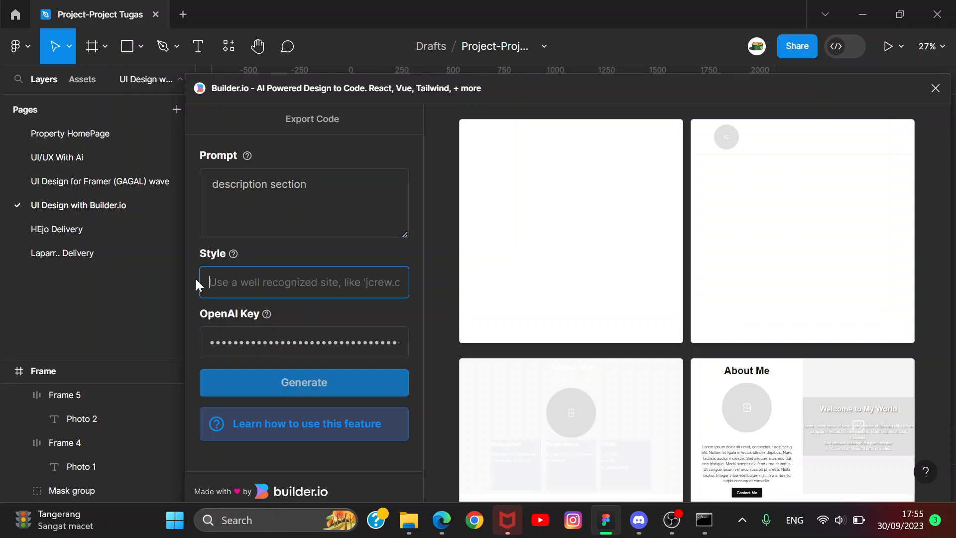
click(313, 380)
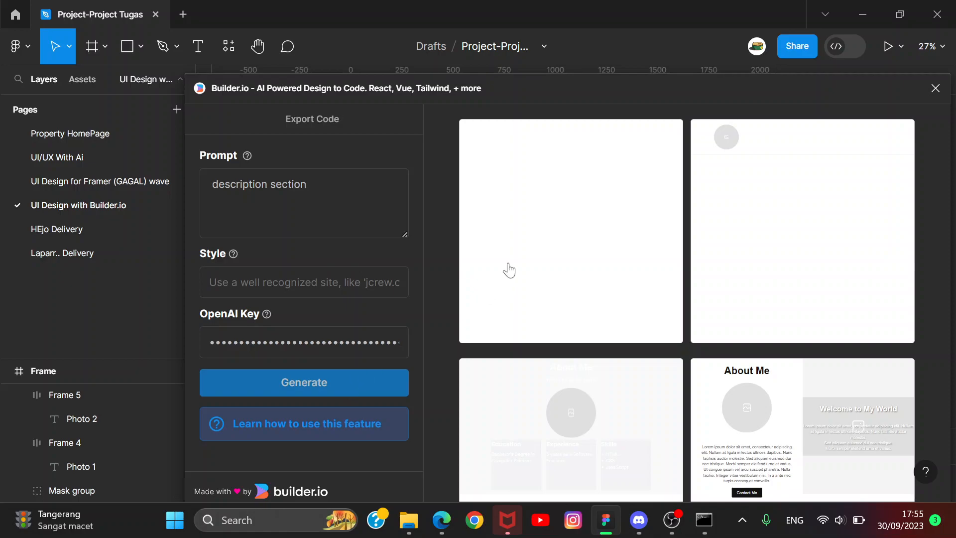
click(303, 282)
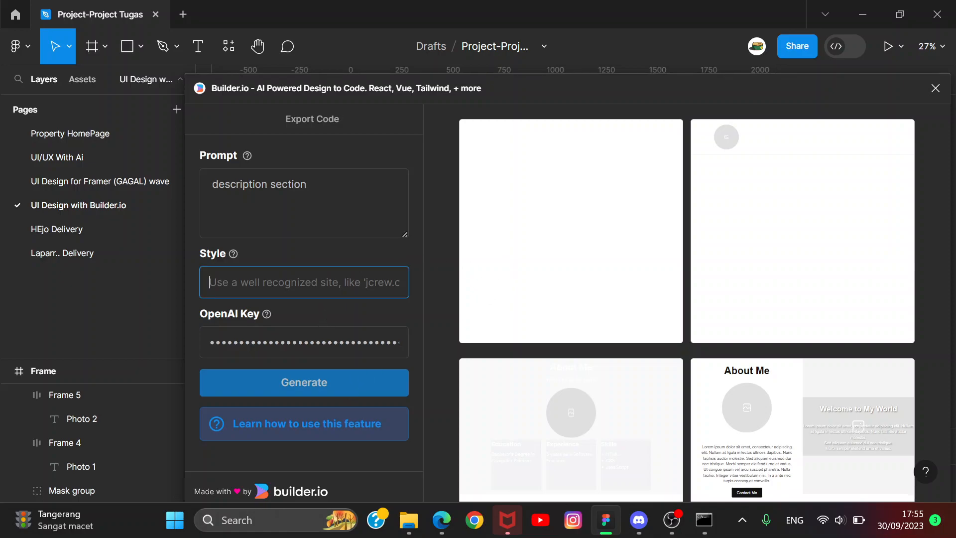
text(fi)
key(BackSpace)
key(BackSpace)
text(fi)
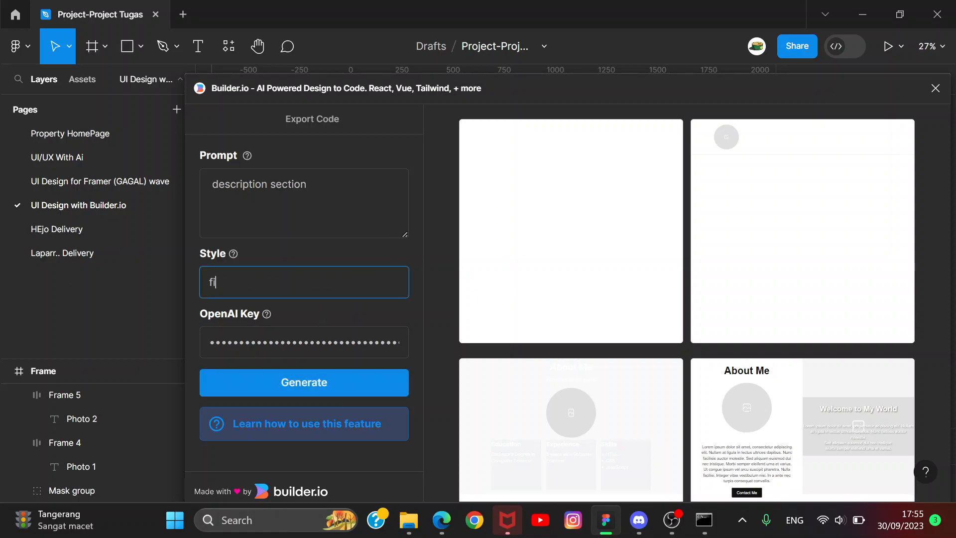
text(gma.com)
click(313, 394)
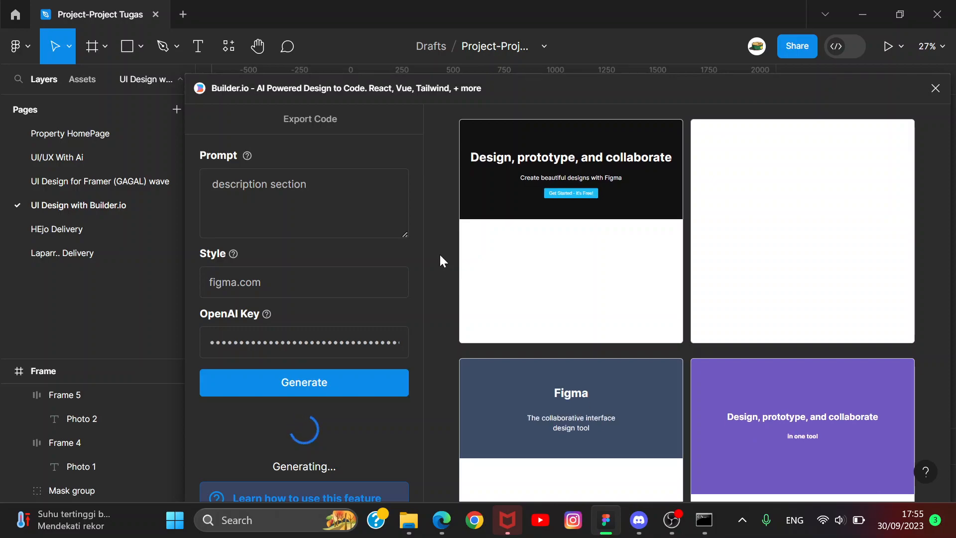
- Clear the generator's prompt and relaunch the Builder.io plugin
click(307, 186)
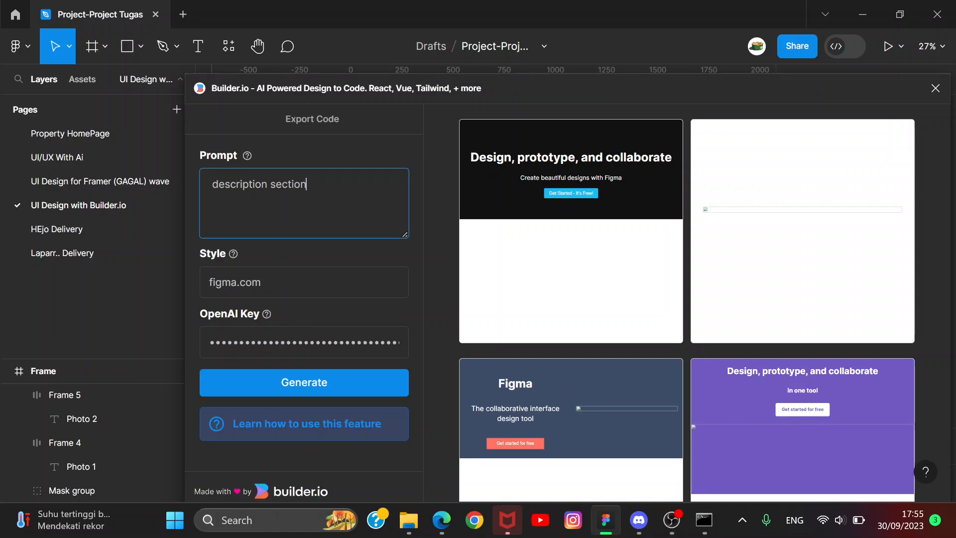
drag(307, 185, 218, 185)
drag(309, 186, 196, 181)
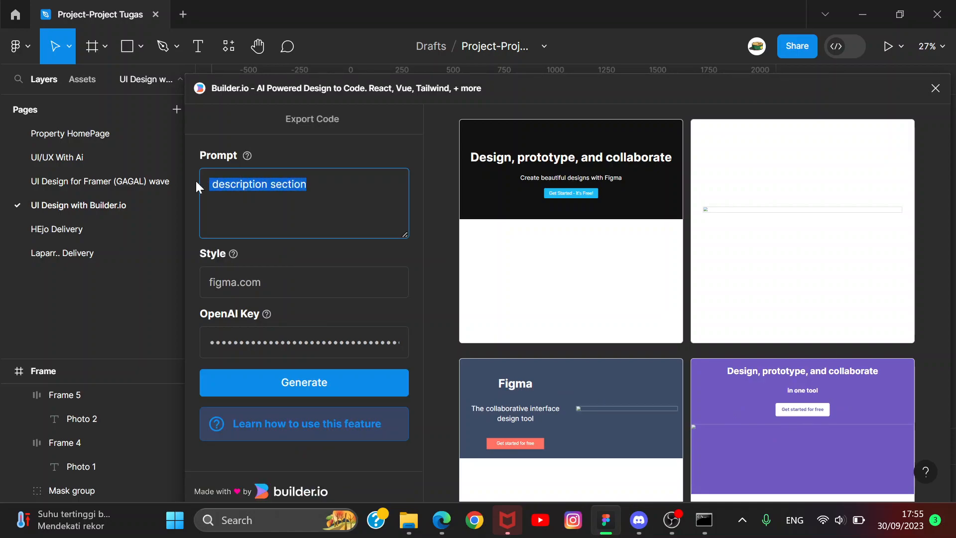
key(BackSpace)
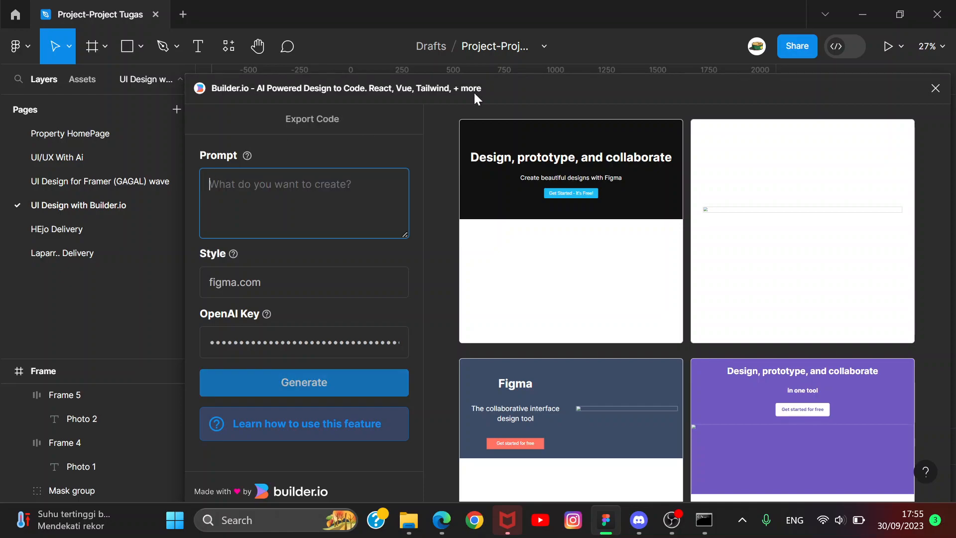
click(924, 89)
click(228, 47)
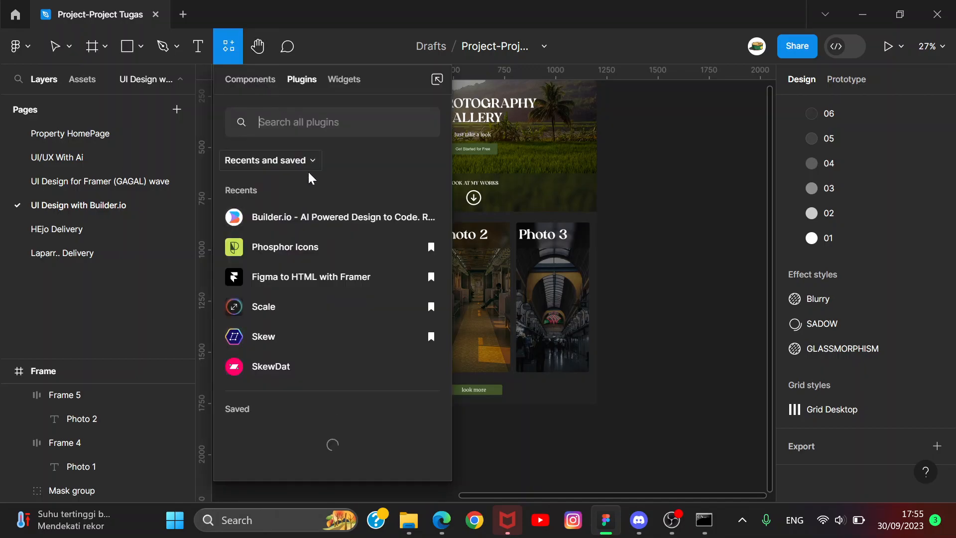
click(331, 228)
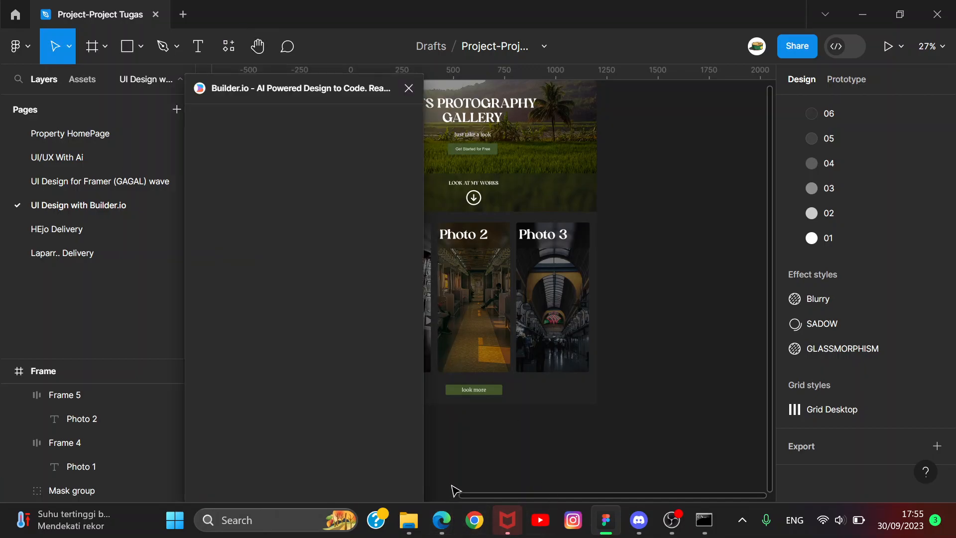
- Switch to the Edge browser and look through the content sections of Figma's UI design tool page
mouse_move(442, 523)
click(522, 438)
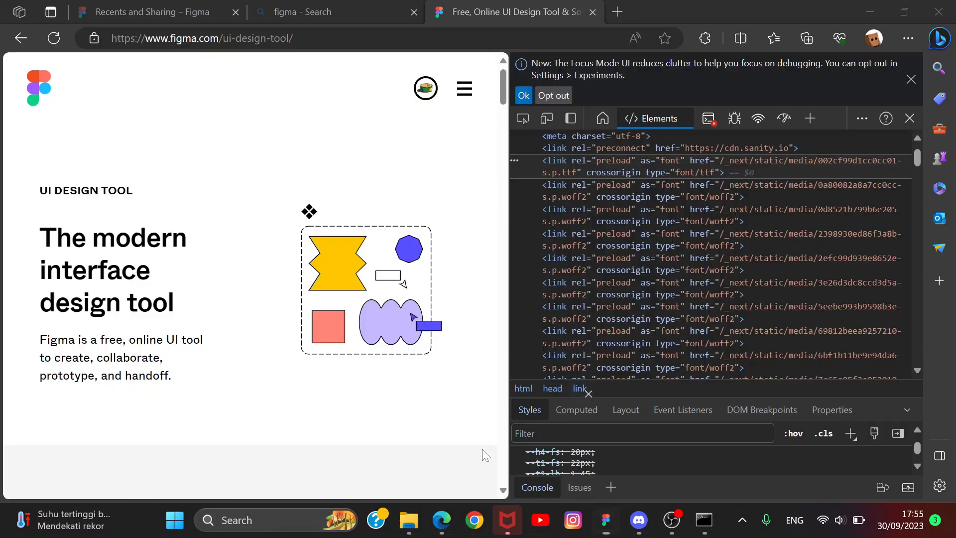
scroll(442, 199, down, 10)
scroll(443, 199, down, 15)
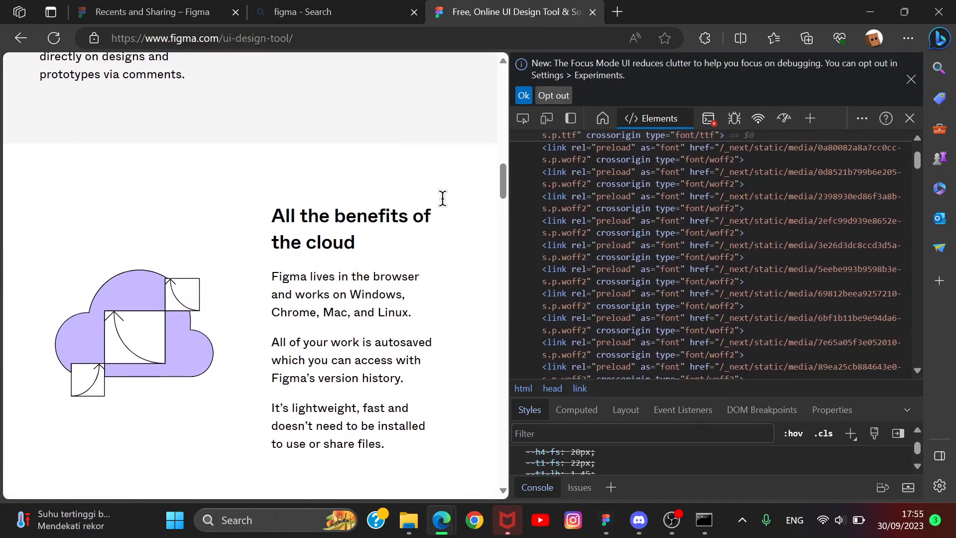
scroll(254, 128, up, 7)
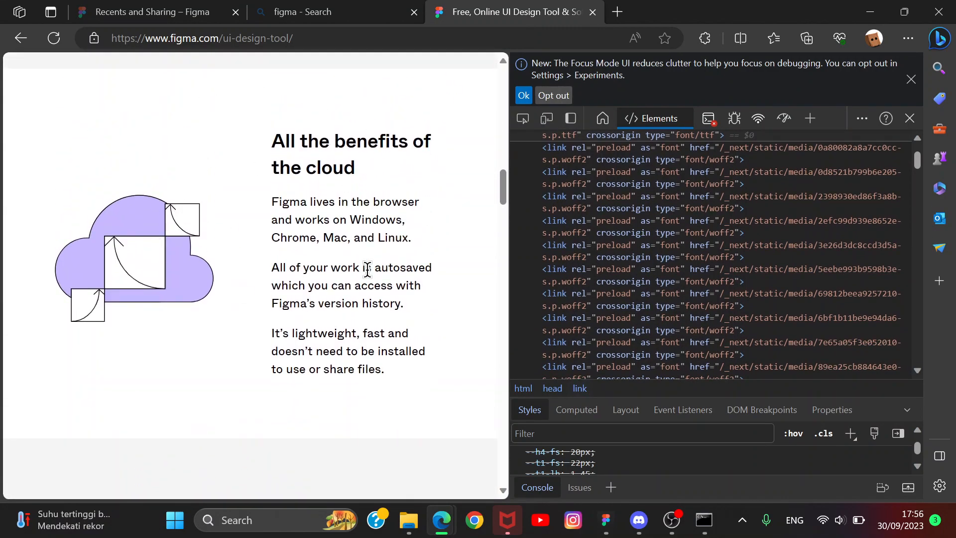
scroll(368, 269, down, 10)
scroll(368, 269, down, 9)
scroll(368, 269, up, 6)
scroll(367, 268, down, 4)
scroll(368, 269, up, 1)
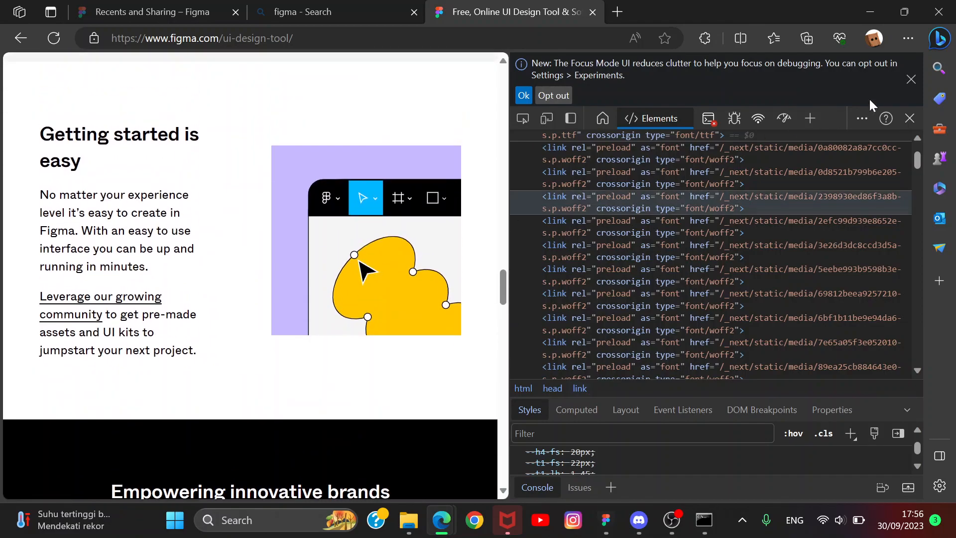
- Dismiss the developer tools' focus mode notice and copy the UI design tool page's address
click(911, 79)
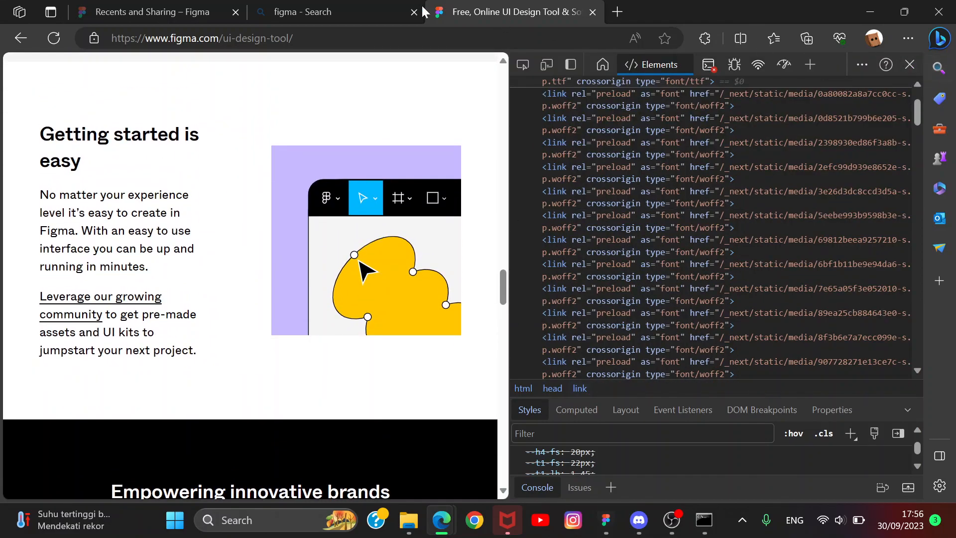
click(305, 38)
key(ctrl+c)
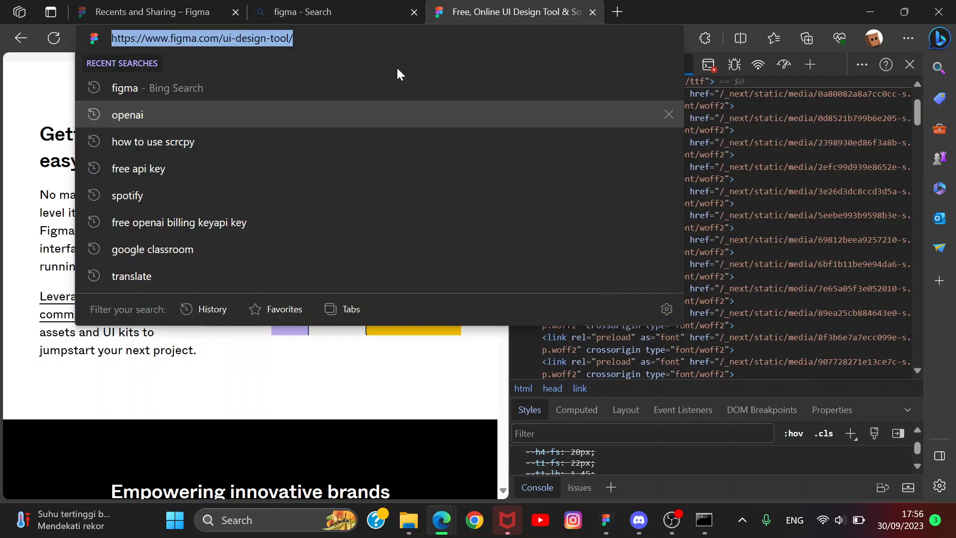
click(605, 520)
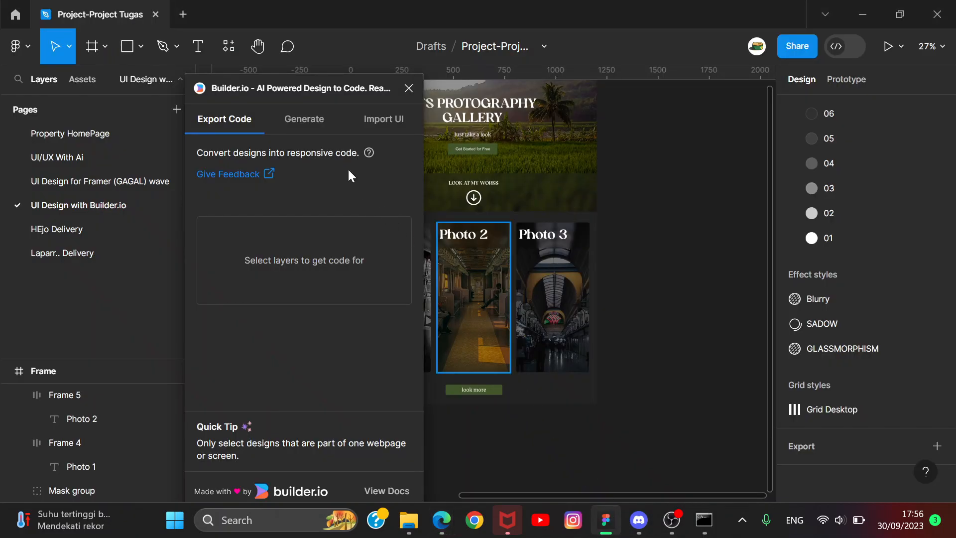
click(365, 120)
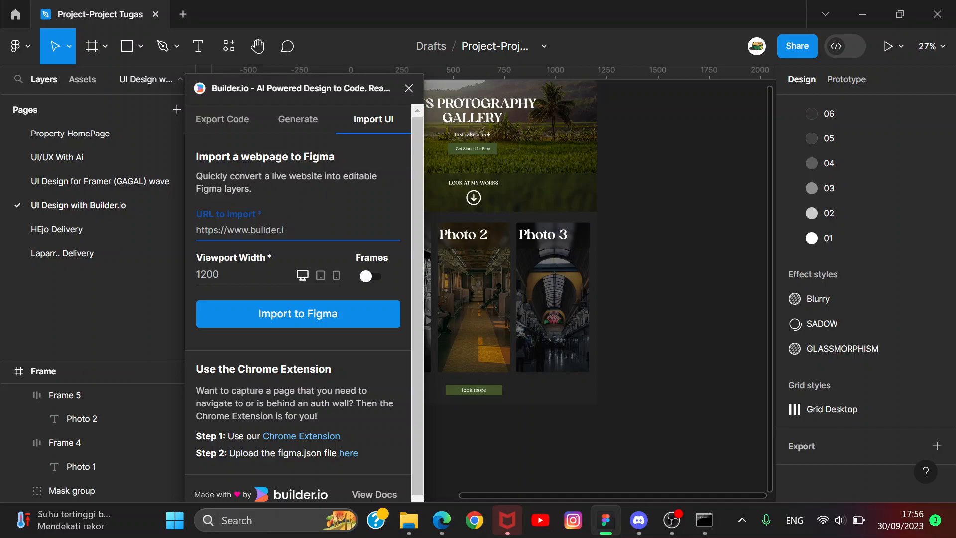
key(BackSpace)
key(BackSpace)
key(BackSpace)
key(BackSpace)
key(BackSpace)
key(BackSpace)
key(BackSpace)
key(BackSpace)
key(BackSpace)
key(BackSpace)
key(BackSpace)
key(BackSpace)
key(BackSpace)
key(BackSpace)
key(BackSpace)
key(BackSpace)
key(BackSpace)
key(BackSpace)
key(BackSpace)
key(BackSpace)
key(BackSpace)
key(ctrl+v)
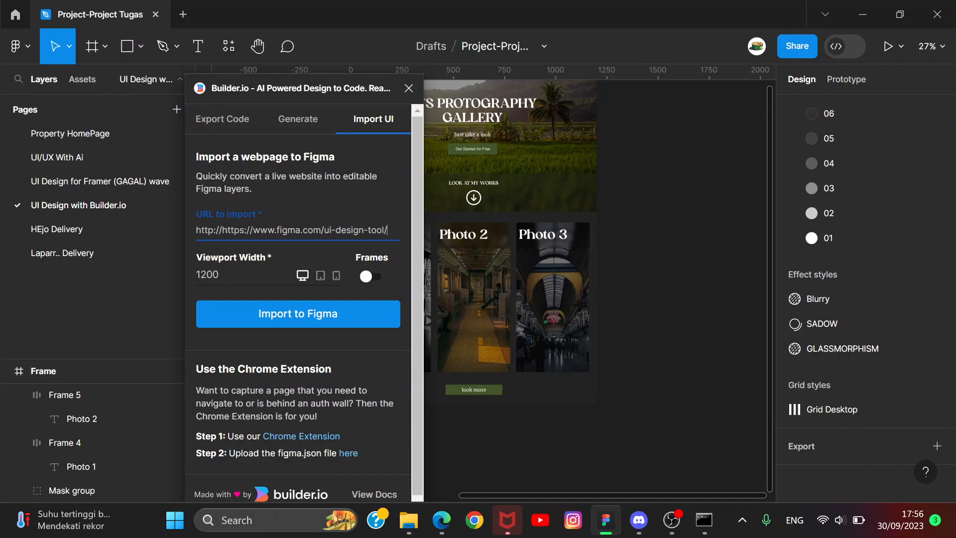
key(BackSpace)
key(BackSpace)
key(BackSpace)
key(BackSpace)
key(BackSpace)
key(BackSpace)
key(BackSpace)
key(BackSpace)
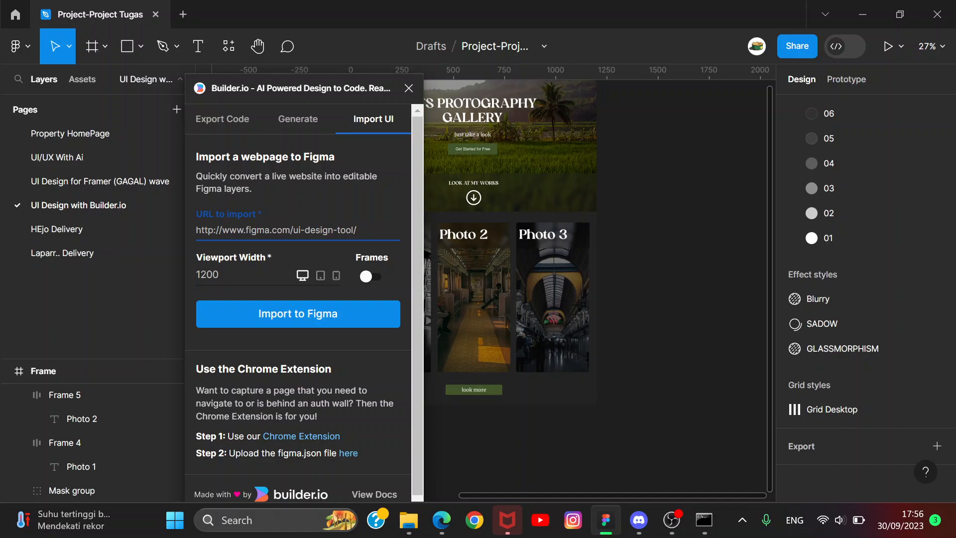
- Import the webpage into Figma with a viewport width of 1200 and the Frames option enabled
click(255, 277)
key(BackSpace)
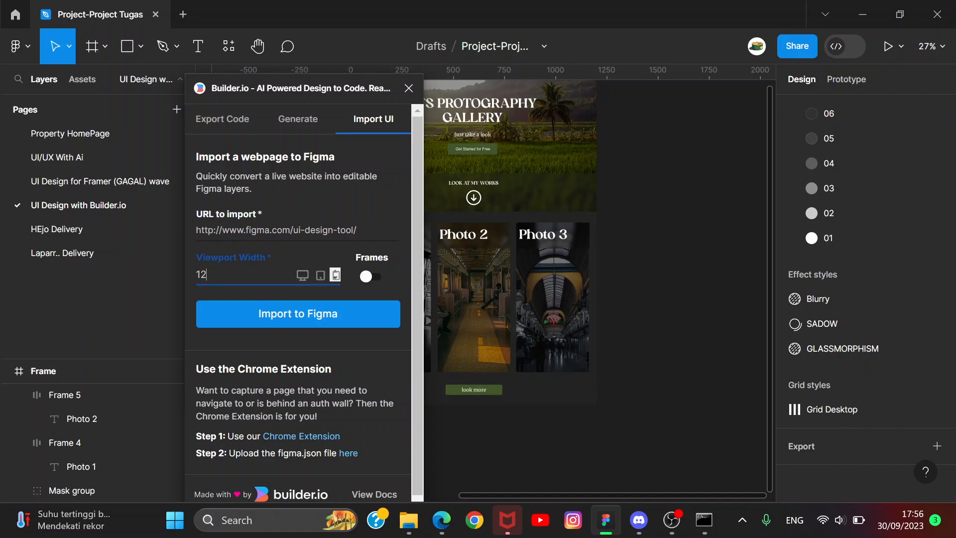
text(00)
click(374, 277)
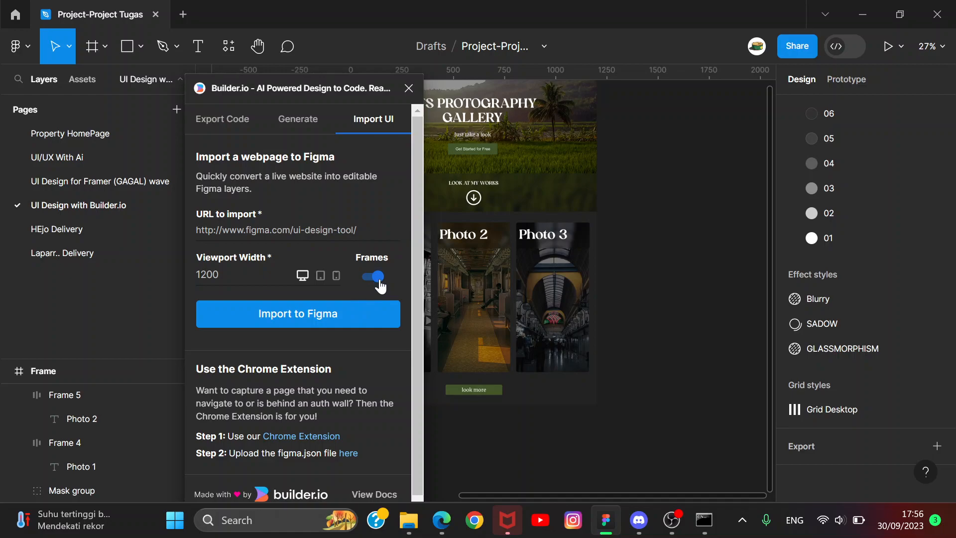
click(379, 279)
click(381, 284)
click(382, 284)
click(370, 280)
click(370, 313)
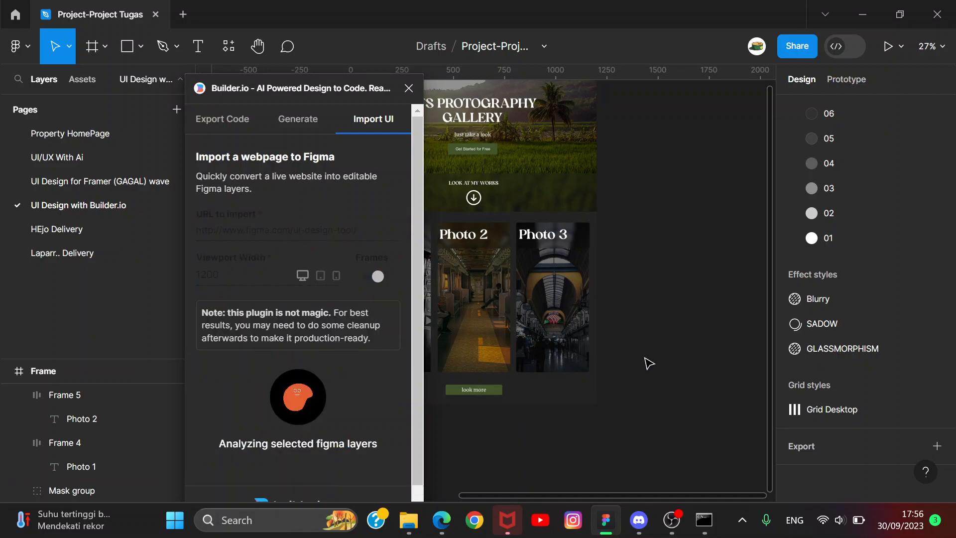
scroll(647, 353, down, 4)
scroll(637, 317, up, 9)
scroll(634, 317, down, 5)
scroll(644, 333, up, 4)
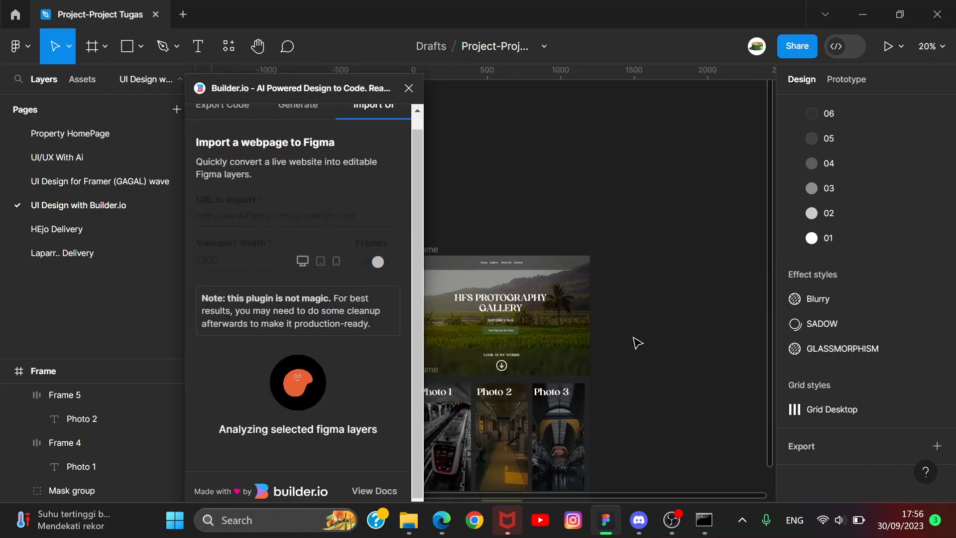
drag(597, 358, 630, 290)
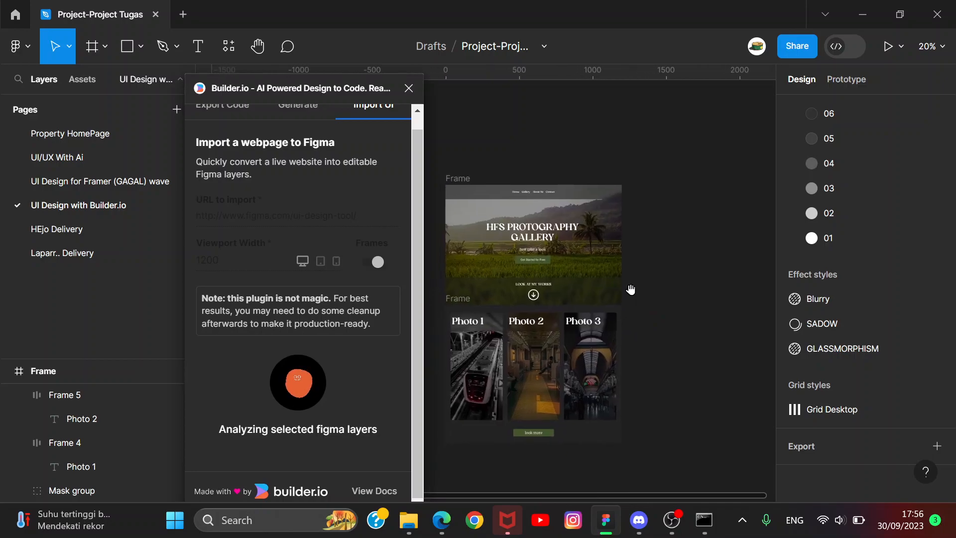
drag(575, 265, 581, 262)
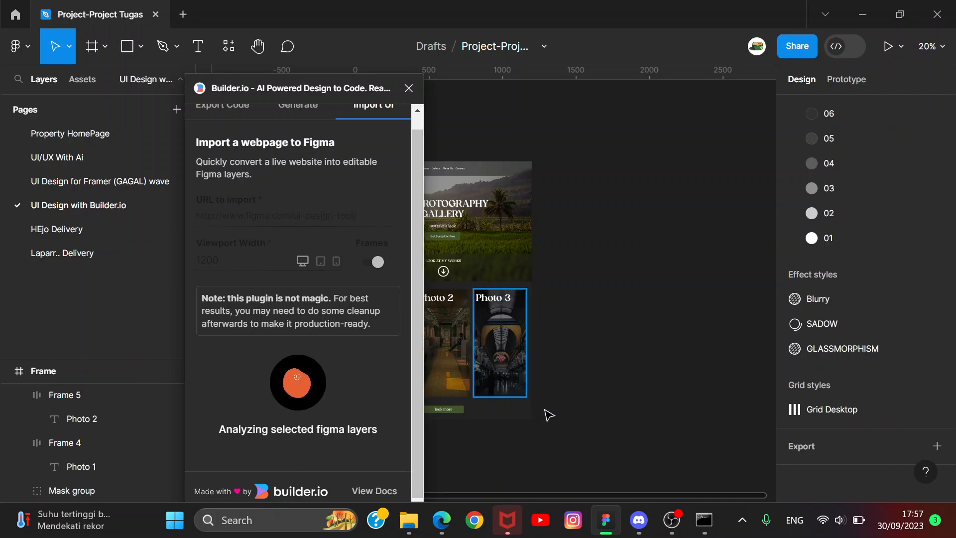
scroll(417, 332, up, 2)
- Switch to OBS to check the ongoing recording and return to the Figma project
mouse_move(677, 527)
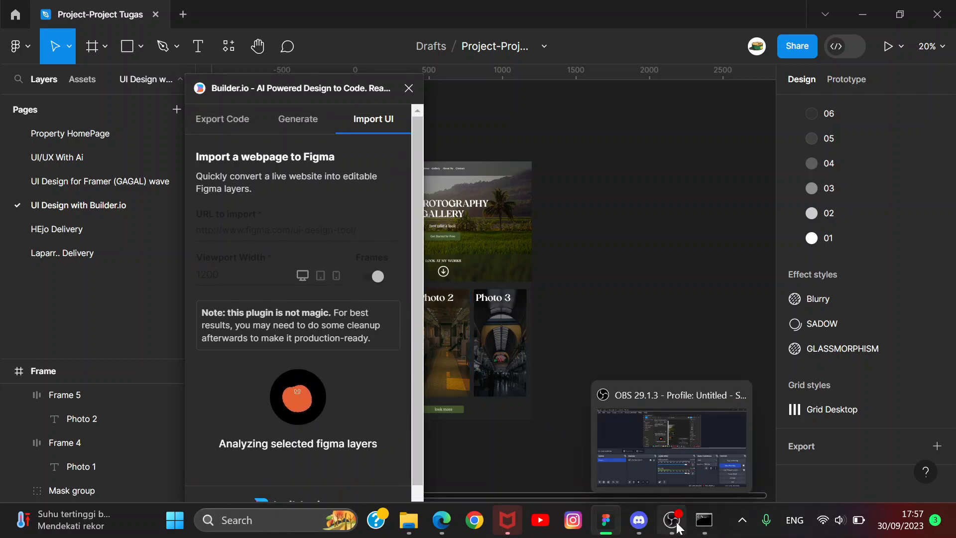
click(677, 526)
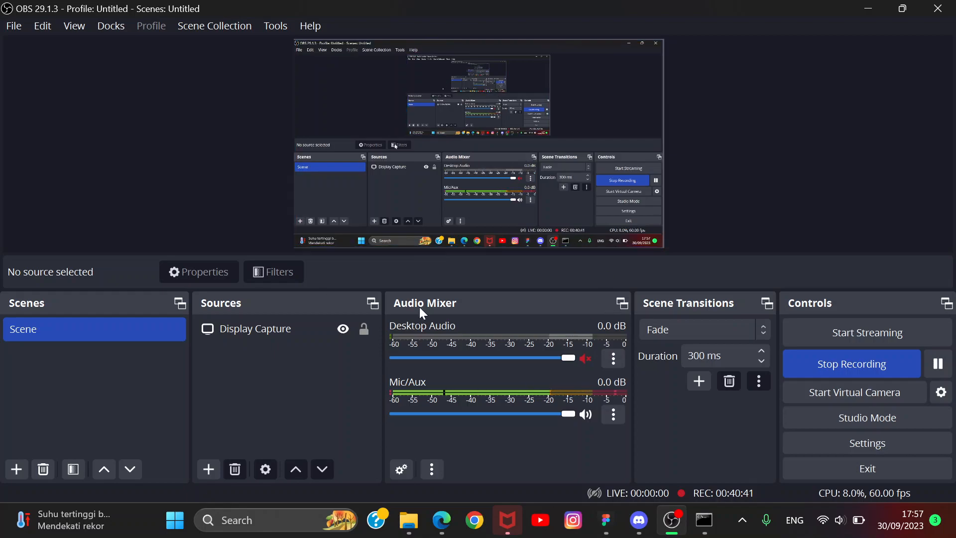
mouse_move(450, 511)
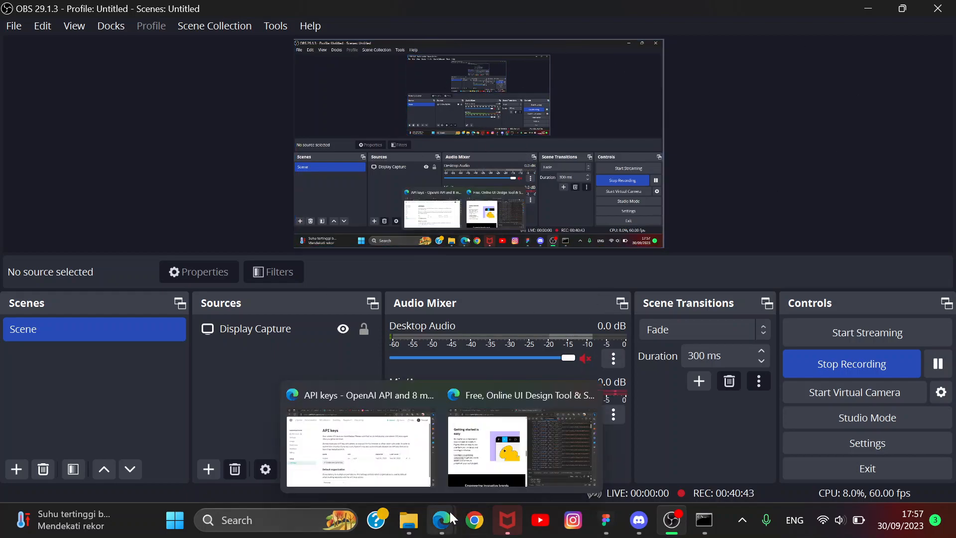
mouse_move(532, 444)
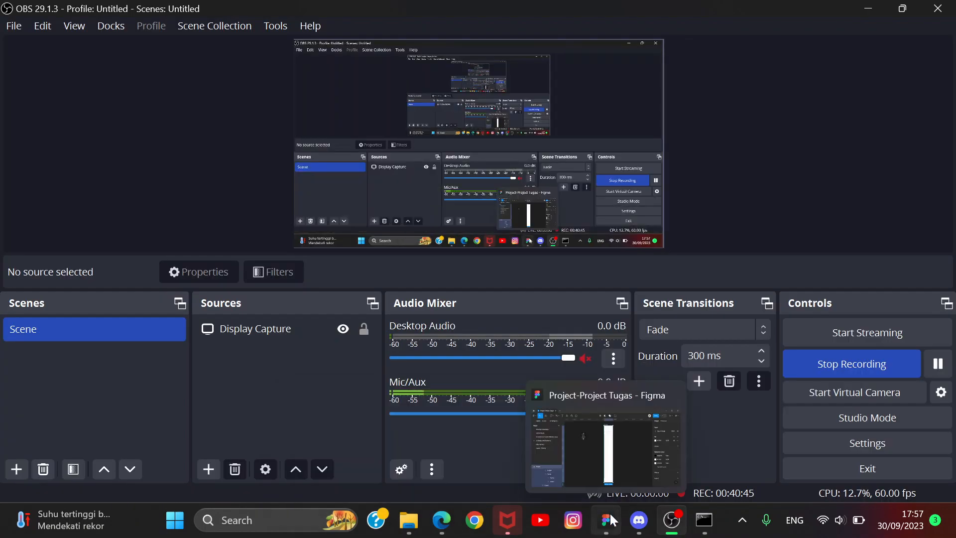
click(605, 458)
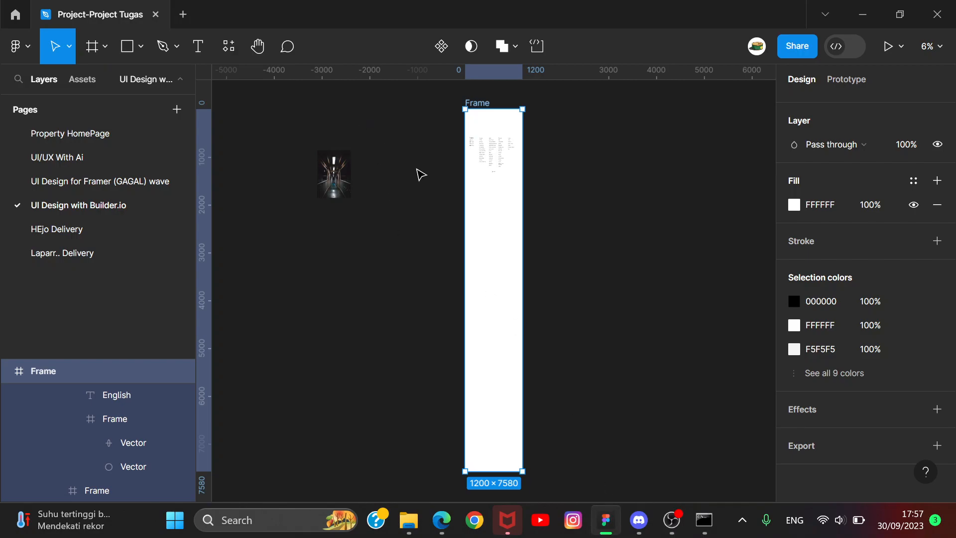
- Move the imported page's footer links frame out of the long page frame onto the empty canvas beside it
scroll(507, 122, up, 10)
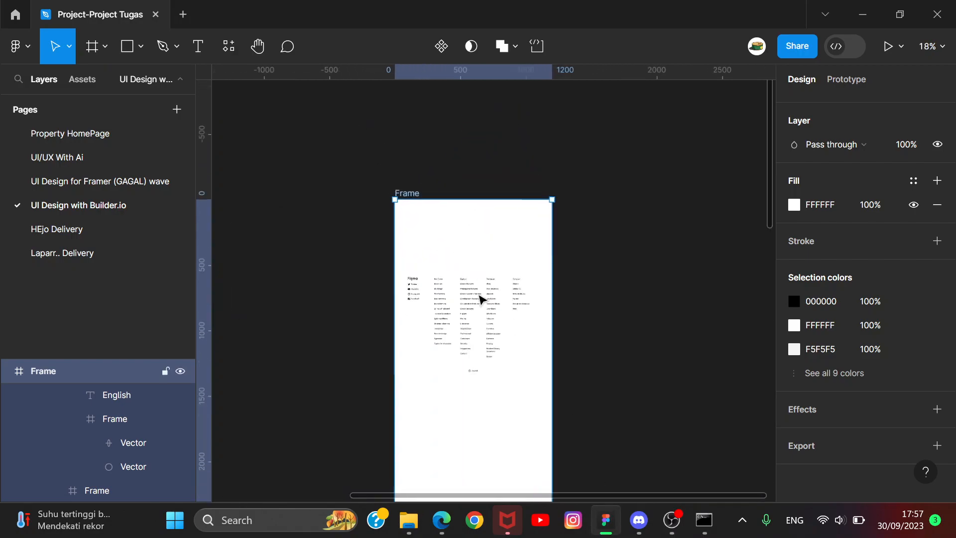
scroll(424, 293, down, 8)
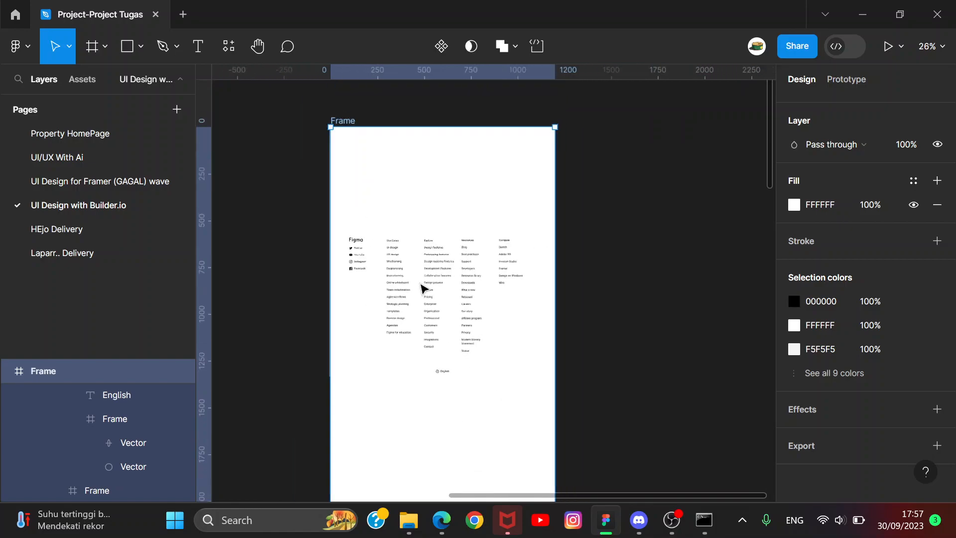
click(441, 258)
drag(440, 258, 660, 309)
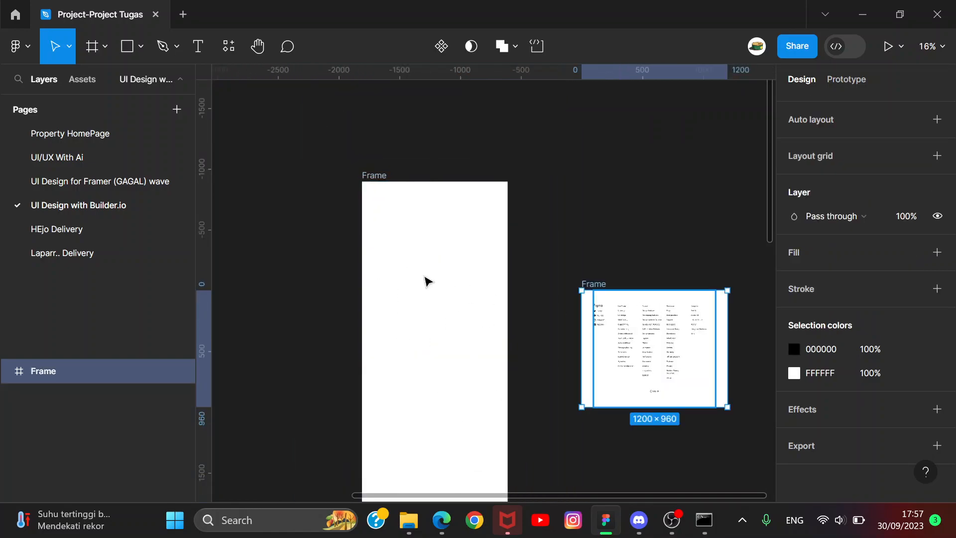
scroll(435, 281, down, 6)
scroll(435, 237, up, 5)
click(382, 398)
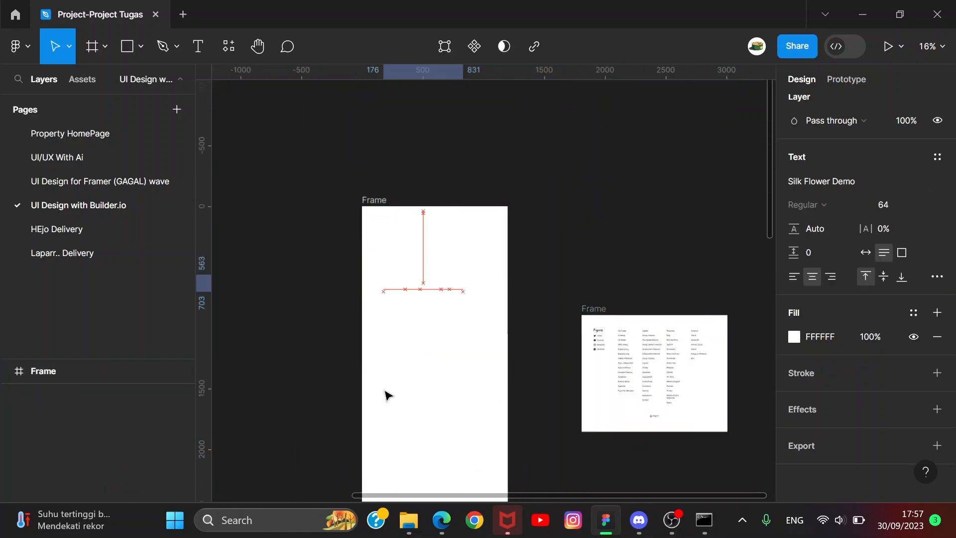
- Delete the long imported page frame, the frames overlapping it and the separated footer links frame
scroll(436, 276, down, 2)
drag(347, 203, 532, 403)
scroll(529, 399, up, 5)
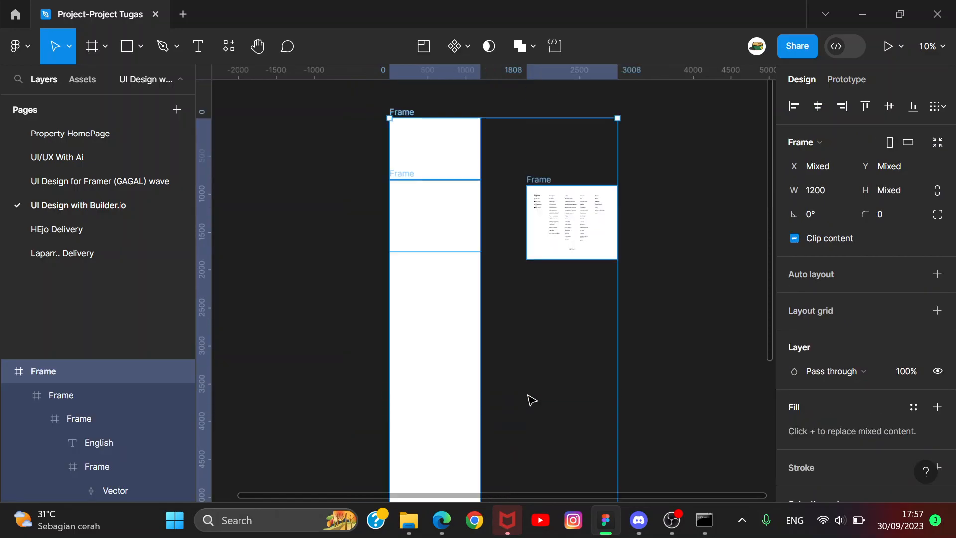
key(Delete)
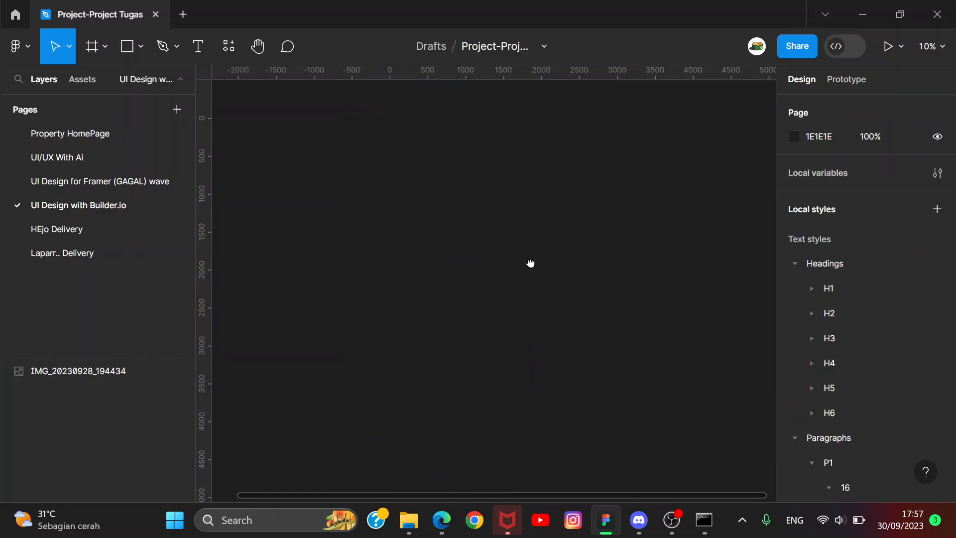
- Undo the deletion of the frames
drag(503, 259, 551, 279)
scroll(514, 293, down, 5)
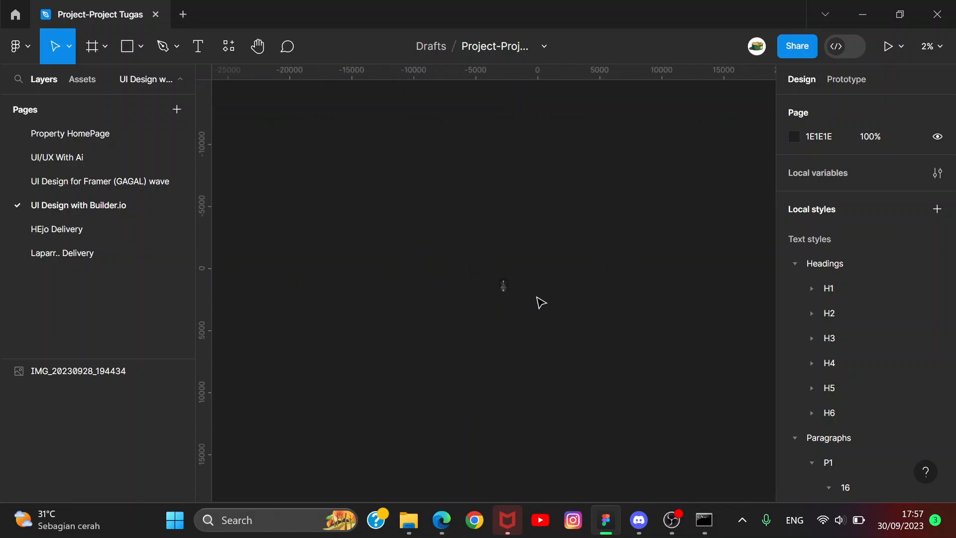
scroll(577, 359, up, 5)
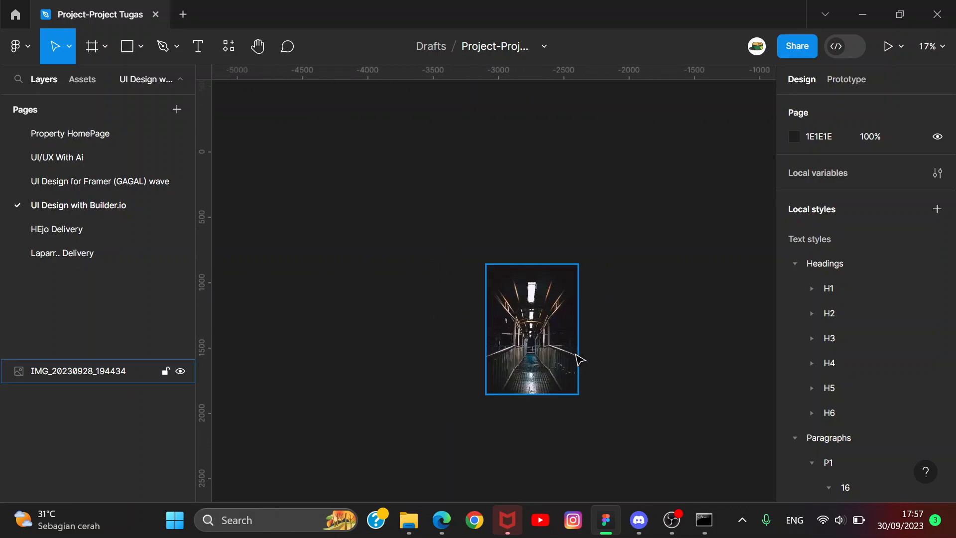
key(ctrl+z)
key(ctrl+z)
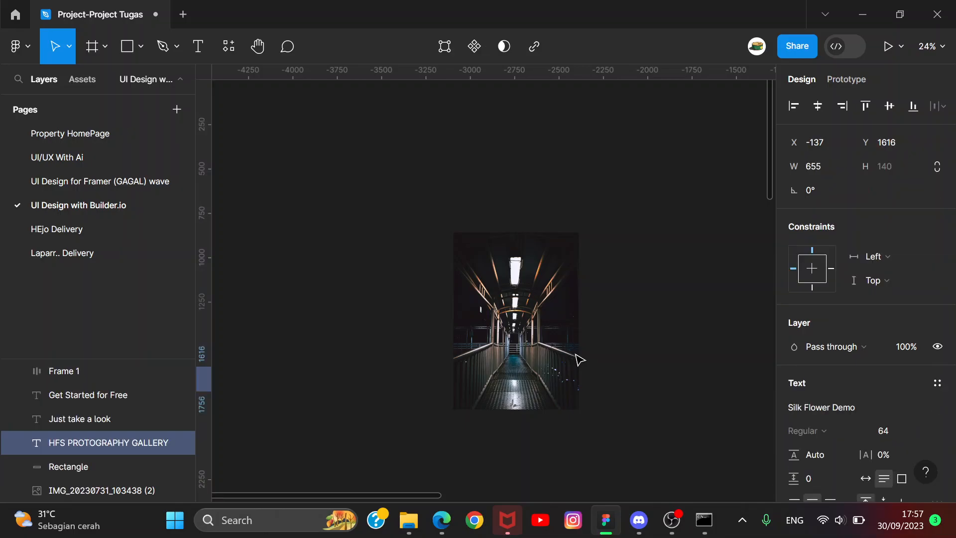
- Undo the footer links frame's move and the import of the long page frame, back to only the landing page design
key(ctrl+z)
scroll(580, 358, down, 3)
scroll(580, 357, down, 5)
drag(580, 346, 368, 252)
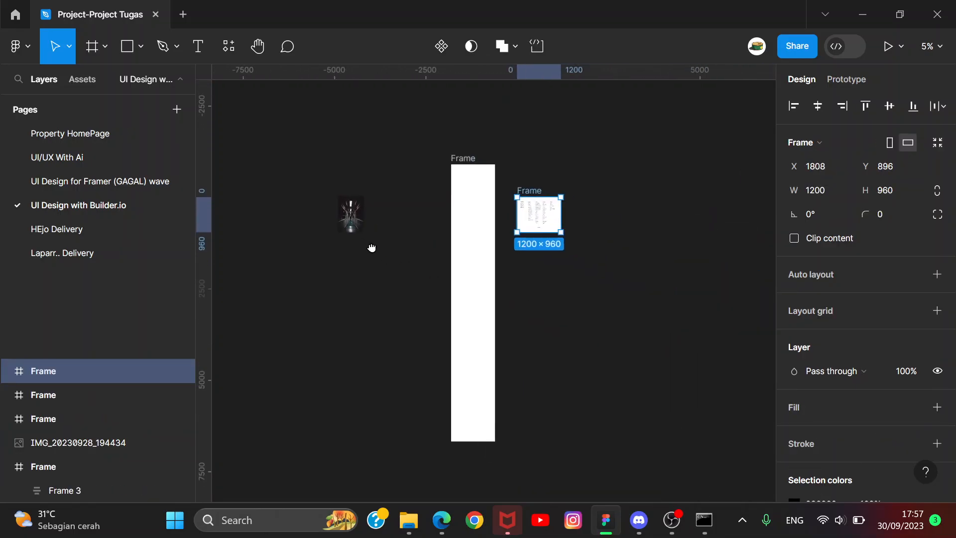
key(ctrl+z)
key(ctrl+z)
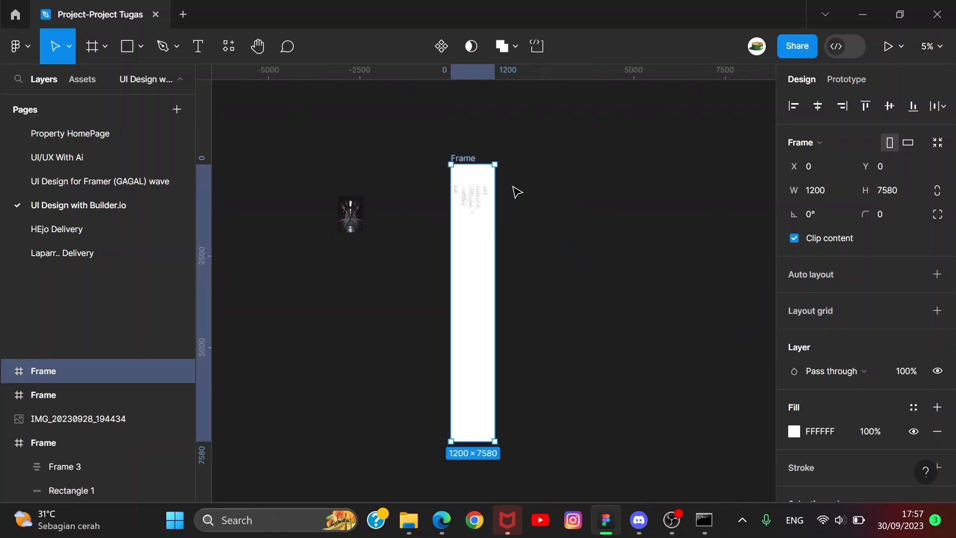
key(ctrl+z)
scroll(468, 182, up, 5)
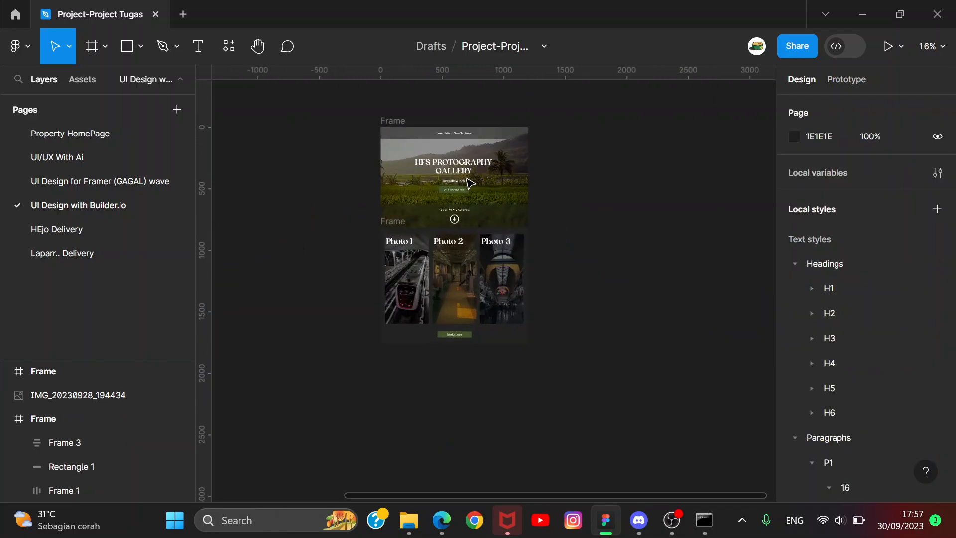
- Switch to OBS to pause and resume the recording, and return to the Figma project
click(673, 521)
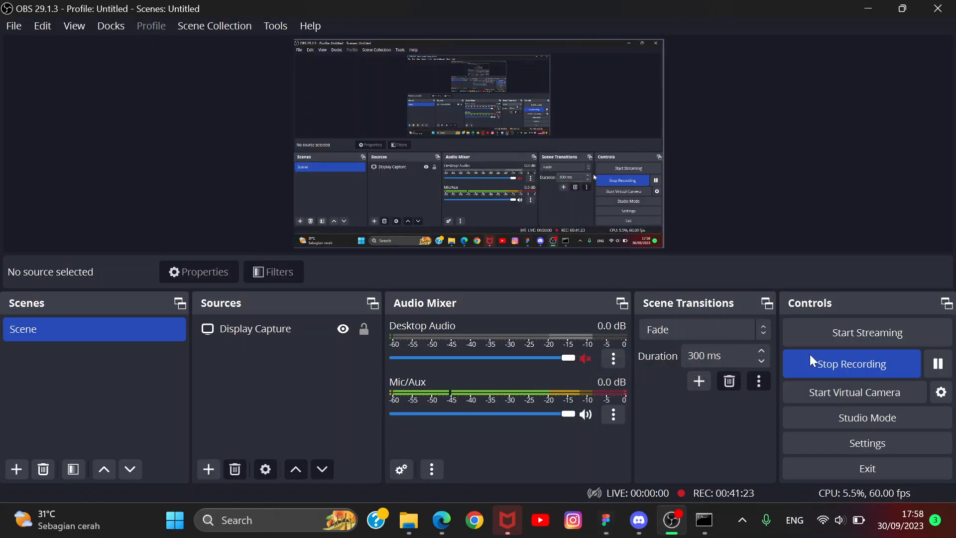
click(945, 374)
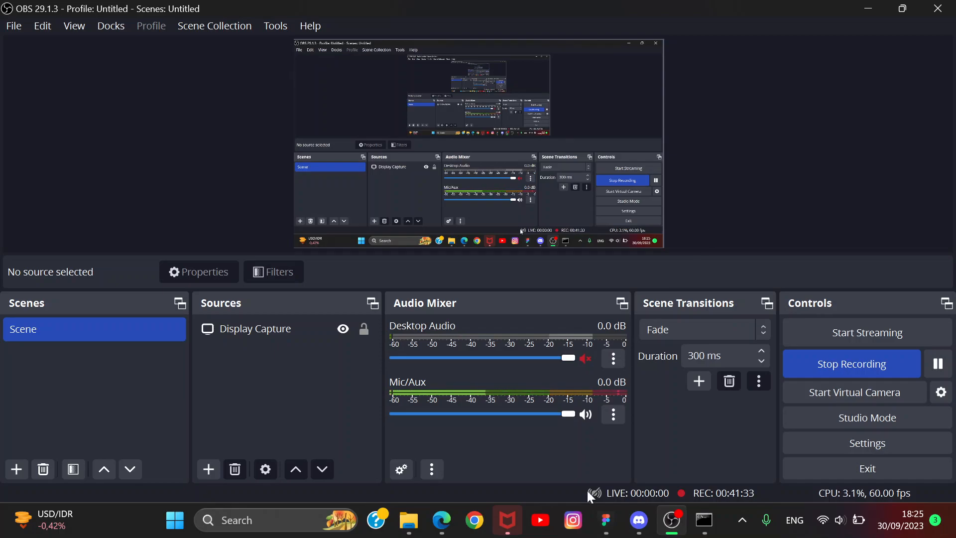
click(606, 519)
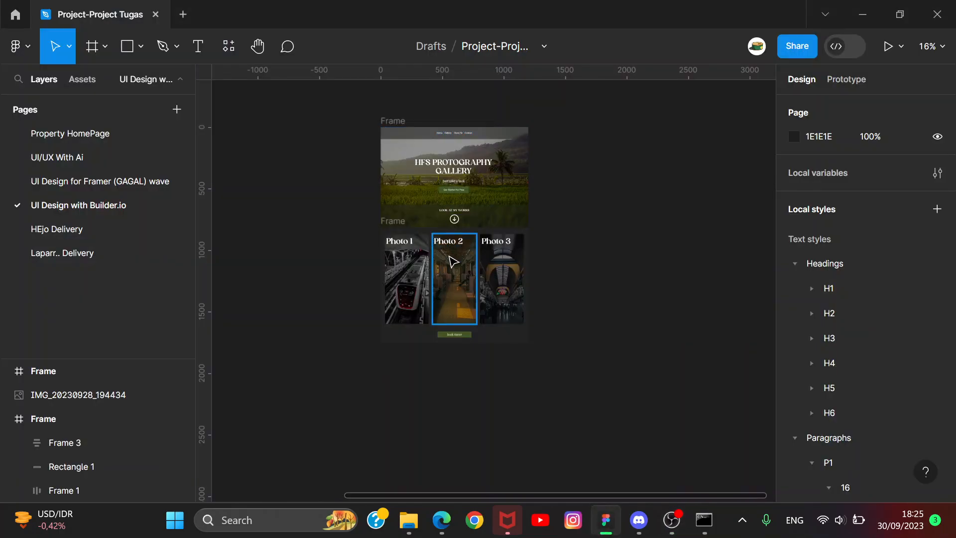
- Examine the landing page's photo gallery section and the empty canvas around it
scroll(448, 267, left, 7)
scroll(622, 214, right, 5)
scroll(597, 181, up, 3)
scroll(623, 339, down, 2)
scroll(625, 297, left, 4)
scroll(592, 304, right, 7)
scroll(437, 298, up, 5)
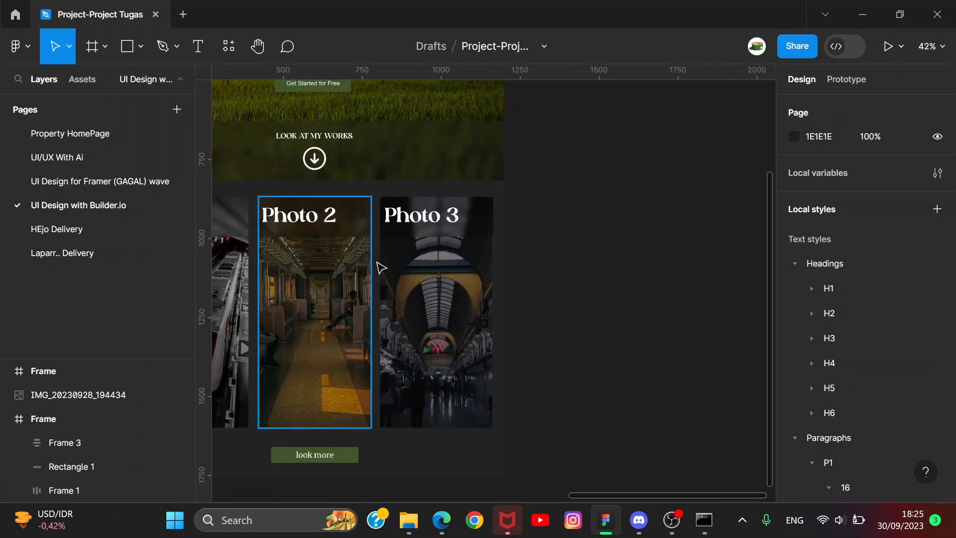
scroll(631, 153, left, 4)
scroll(631, 153, down, 2)
scroll(624, 163, down, 3)
scroll(643, 149, up, 1)
- Select the Photo 1, Photo 2 and Photo 3 title bars together to inspect them, and clear the selection
click(535, 142)
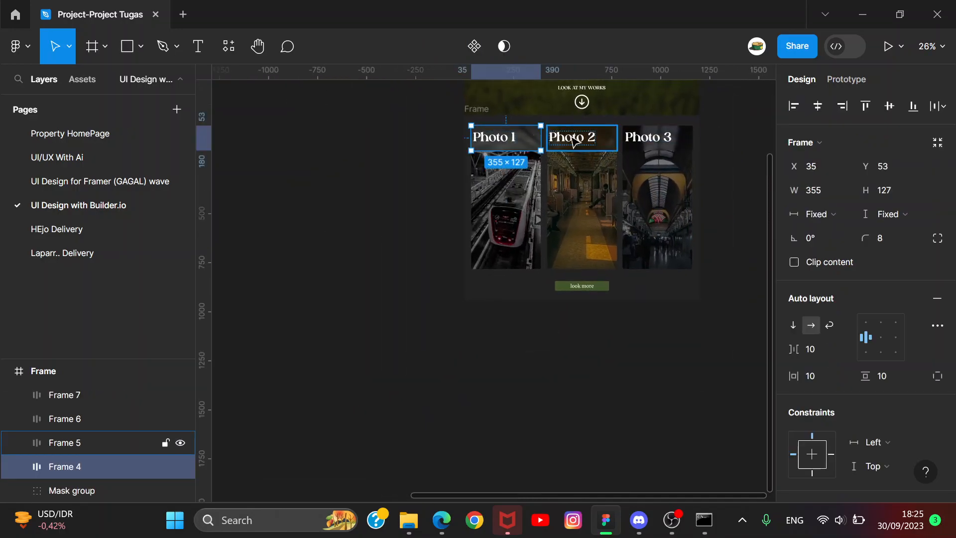
shift+click(607, 142)
shift+click(684, 140)
drag(678, 156, 678, 135)
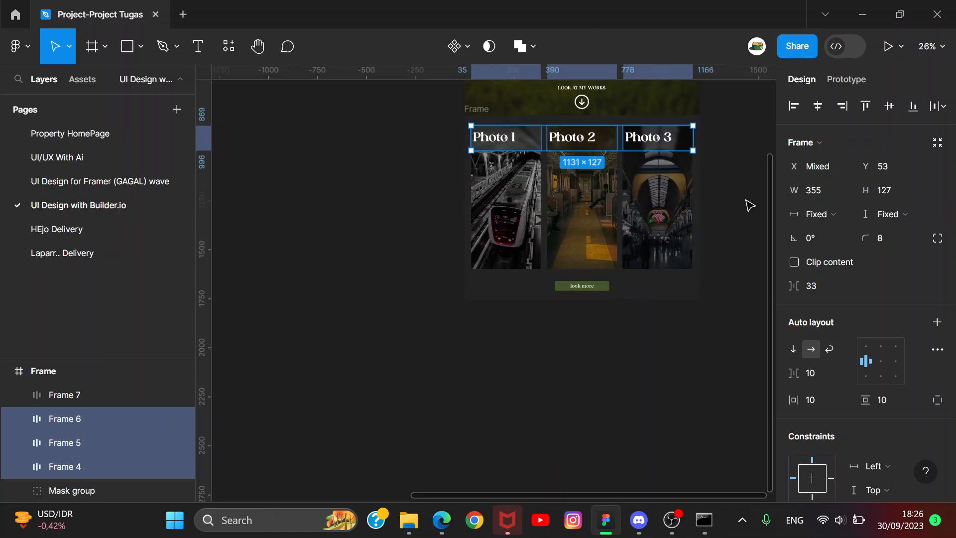
scroll(749, 205, up, 5)
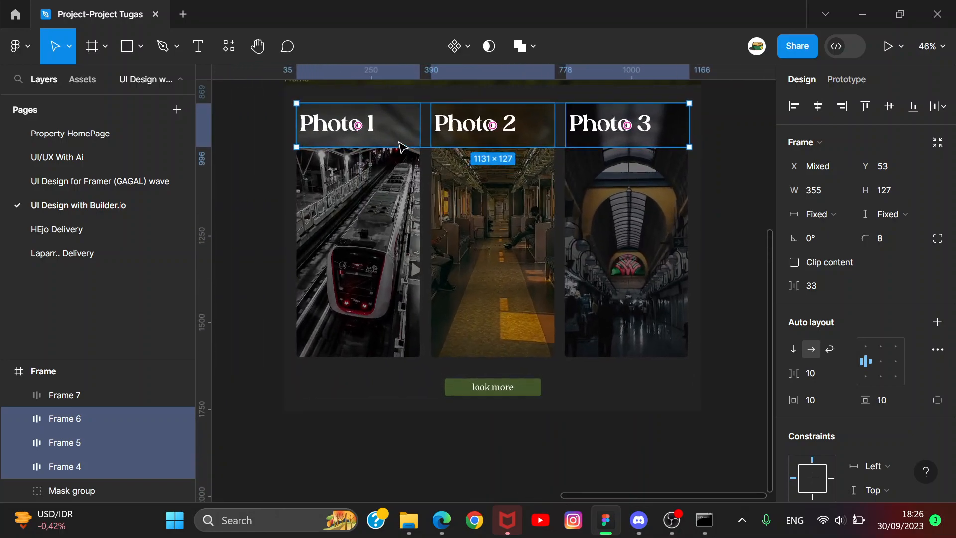
click(753, 267)
scroll(720, 243, down, 3)
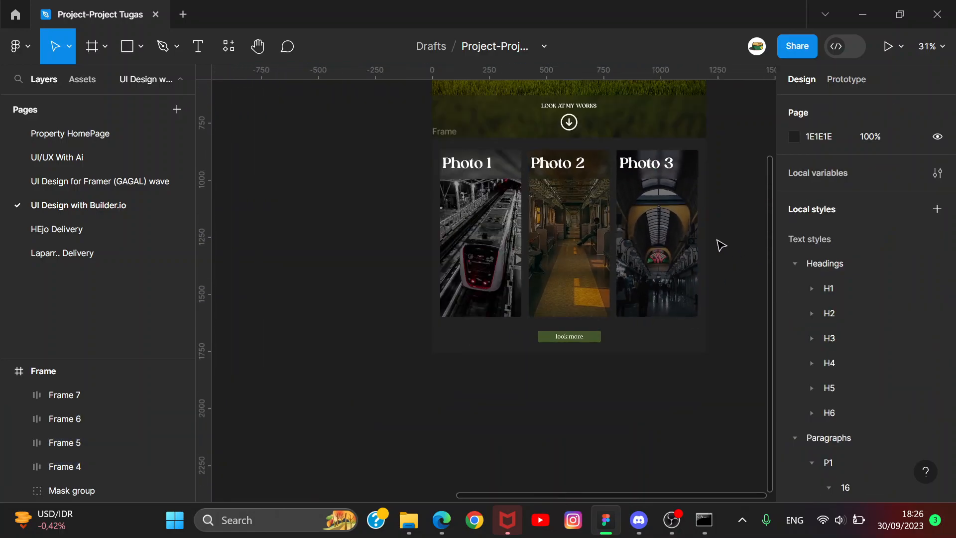
drag(721, 245, 650, 236)
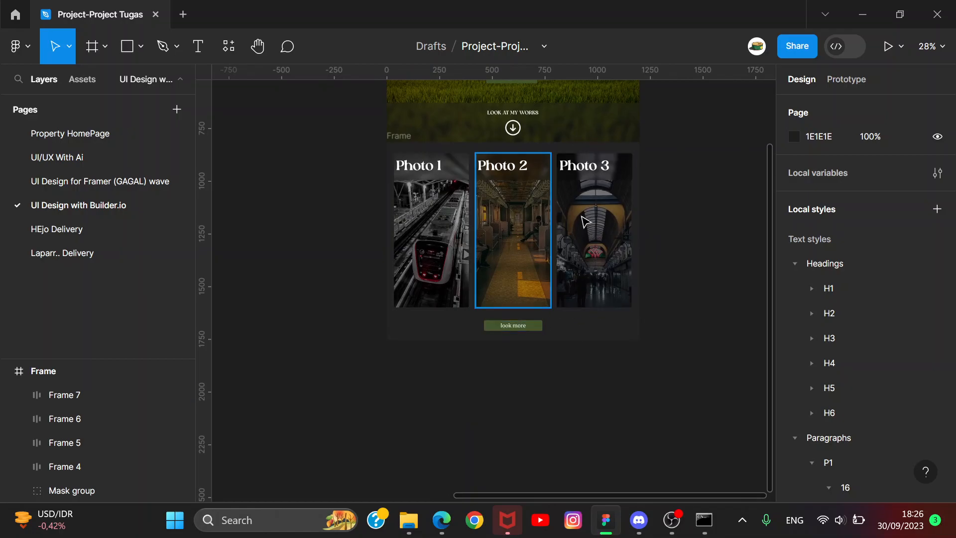
- Run the Builder.io plugin, view its webpage import options, and return to the prompt for generating a design
click(234, 47)
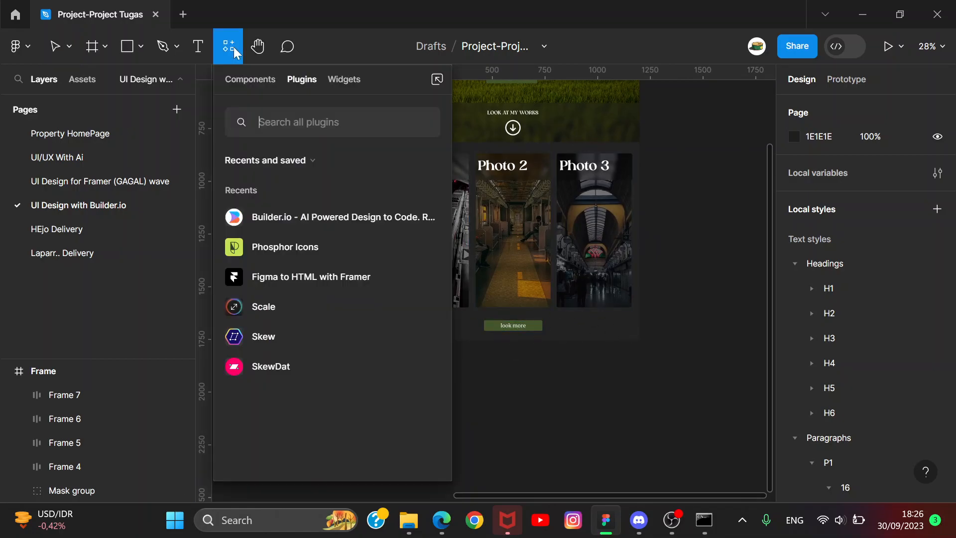
click(290, 219)
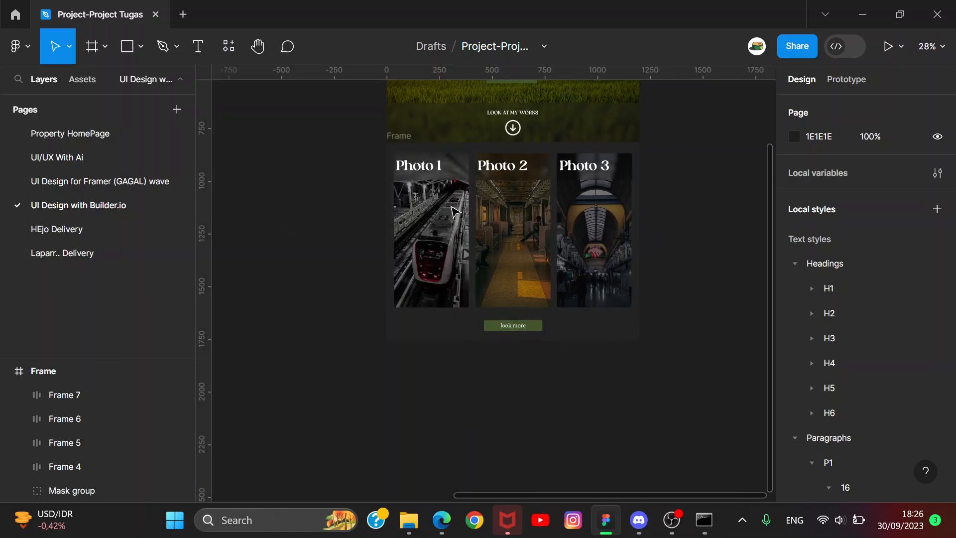
click(312, 116)
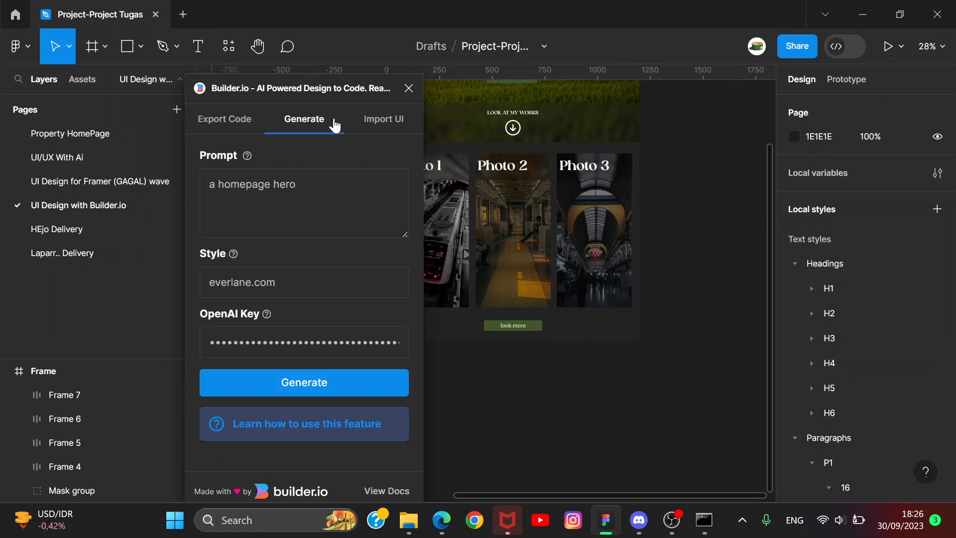
click(368, 131)
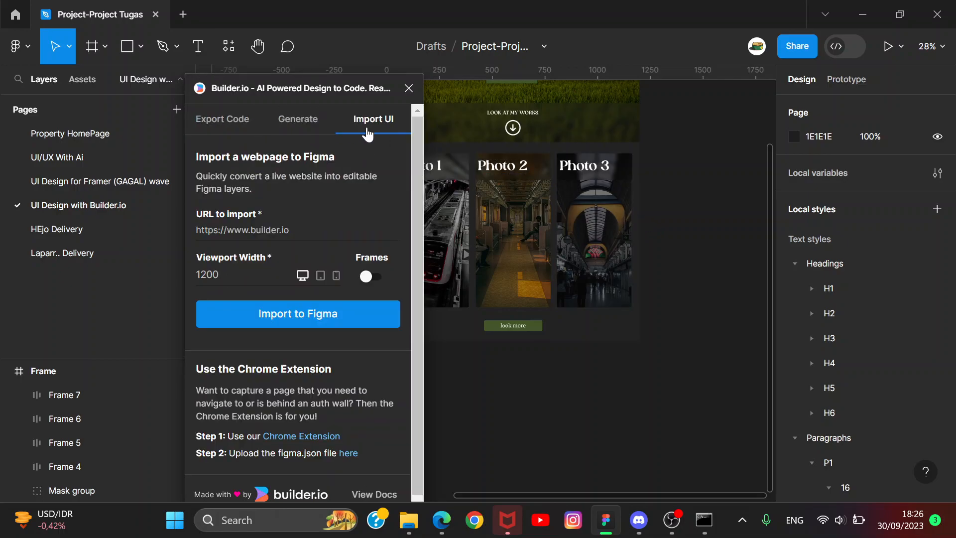
click(309, 122)
click(303, 190)
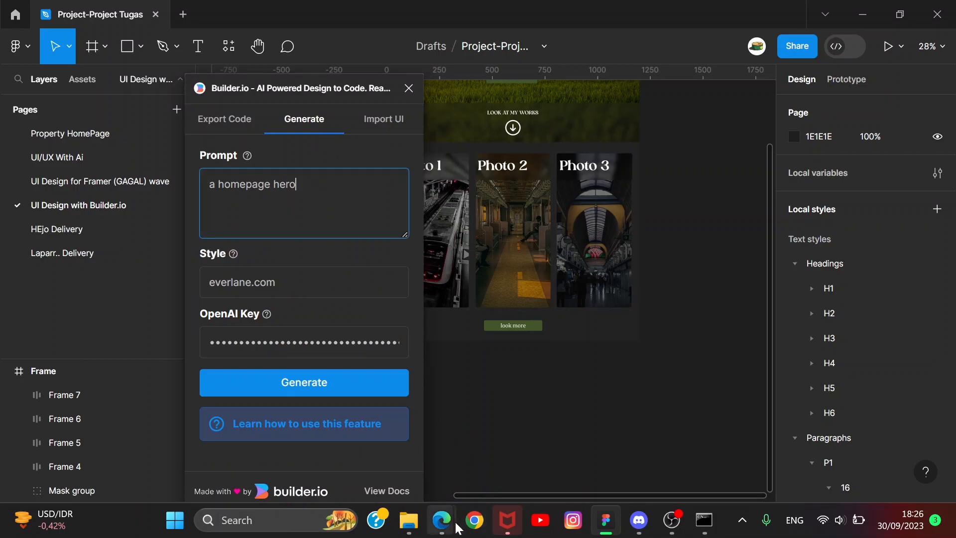
- Switch to the OpenAI account page in Edge and check the remaining trial credit in the billing overview
mouse_move(441, 520)
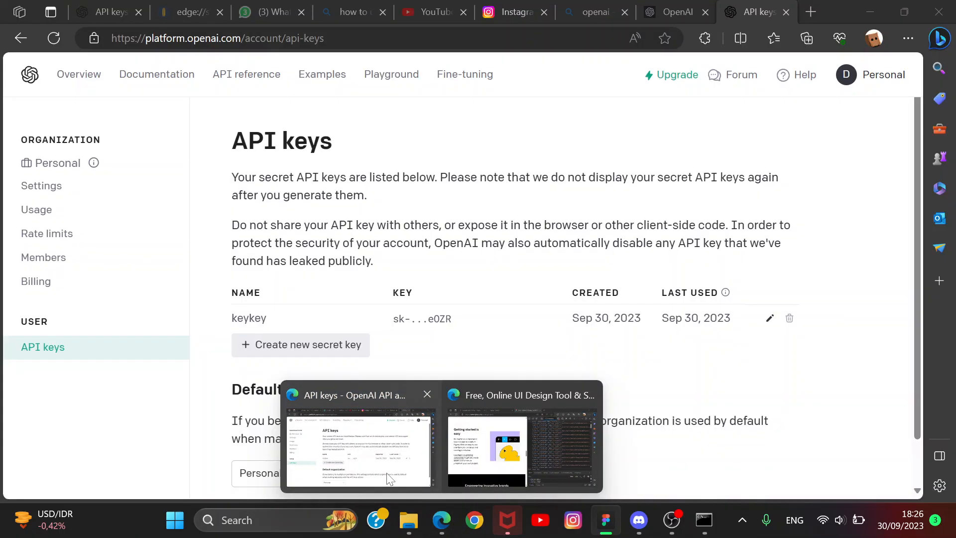
click(389, 479)
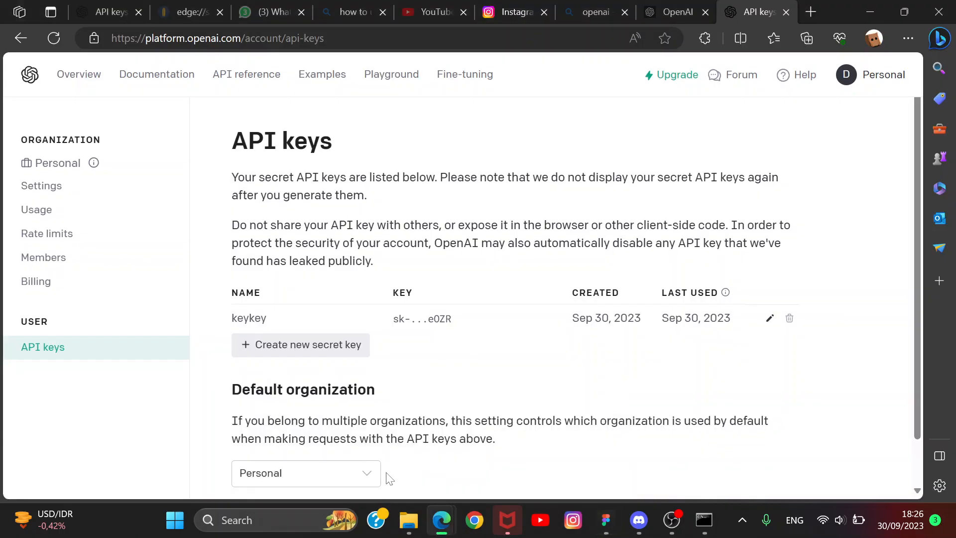
click(882, 84)
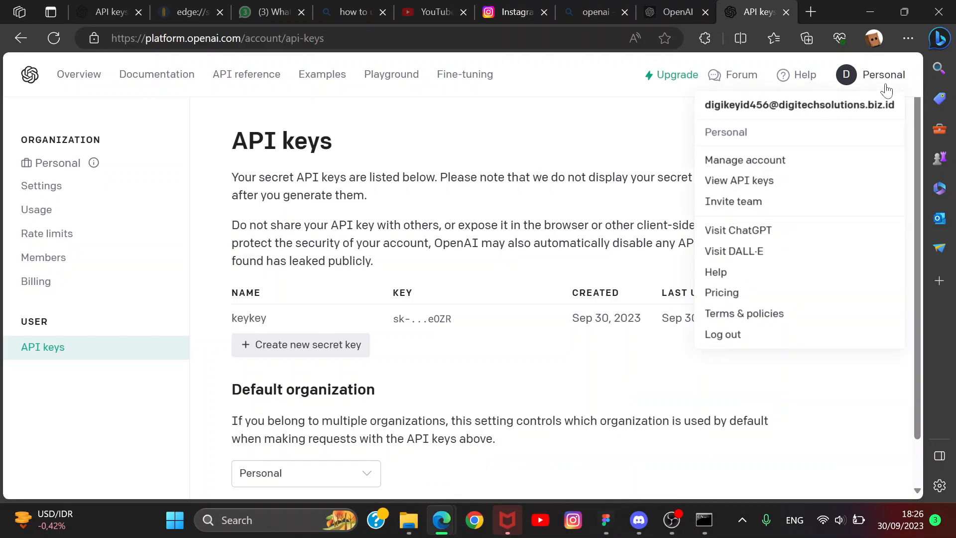
click(95, 290)
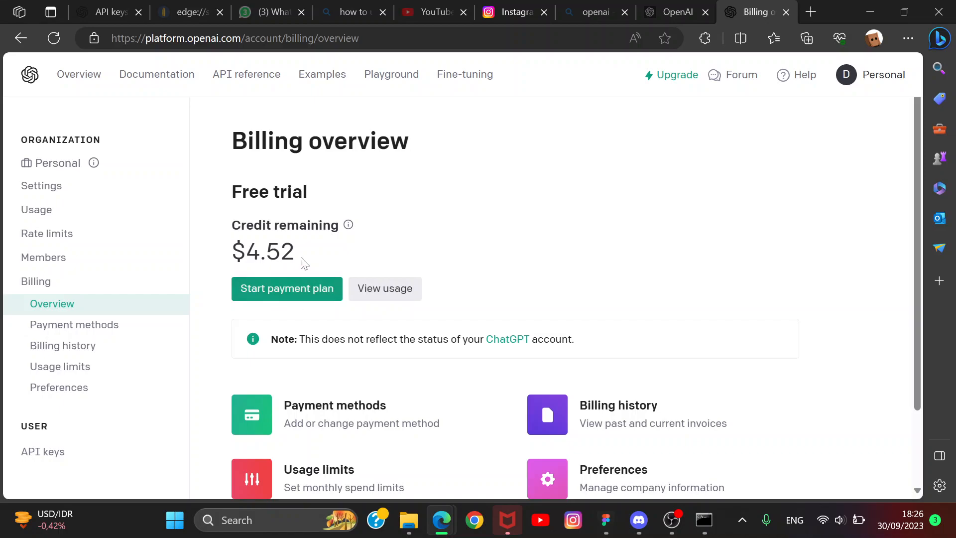
drag(246, 251, 352, 259)
drag(289, 253, 238, 253)
click(326, 260)
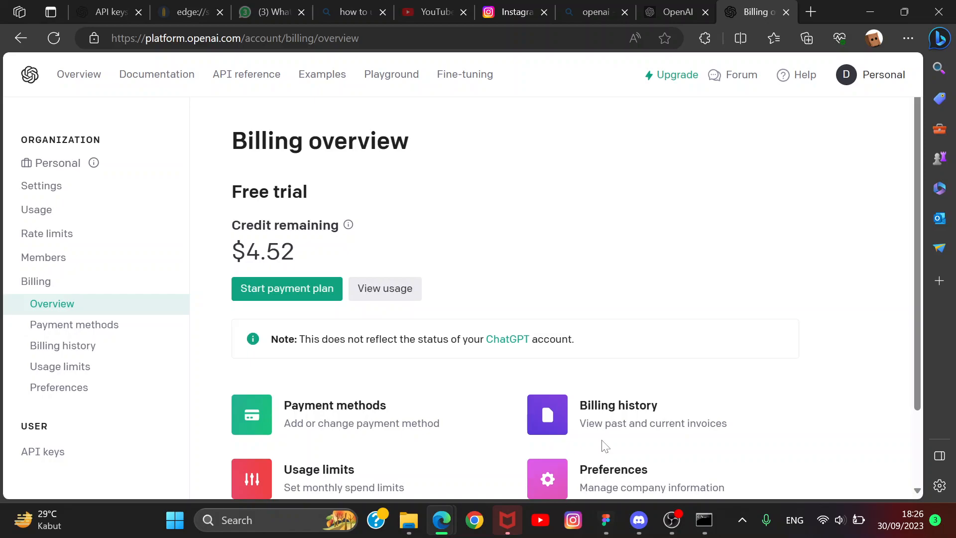
- Recheck the free trial's remaining credit on the OpenAI billing page, and return to the Builder.io plugin in Figma
click(606, 520)
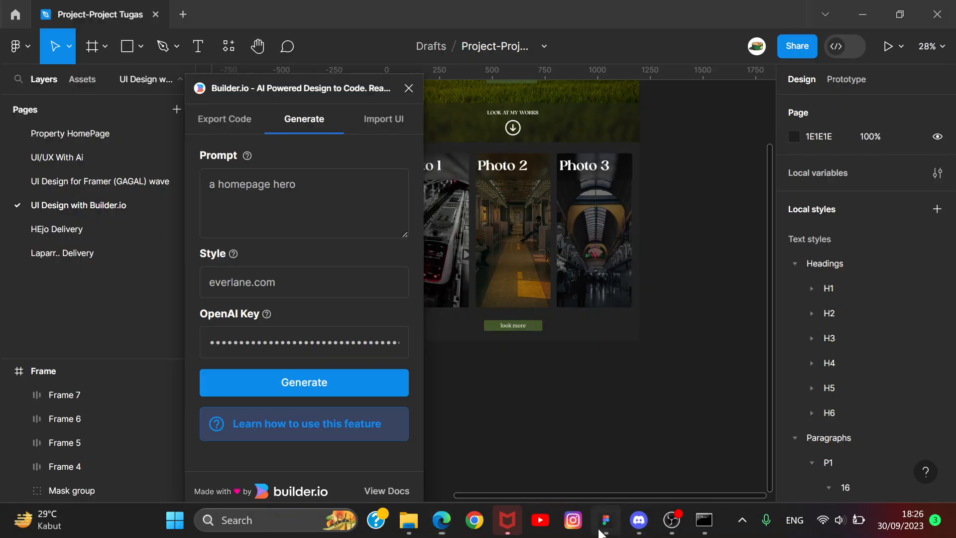
mouse_move(441, 522)
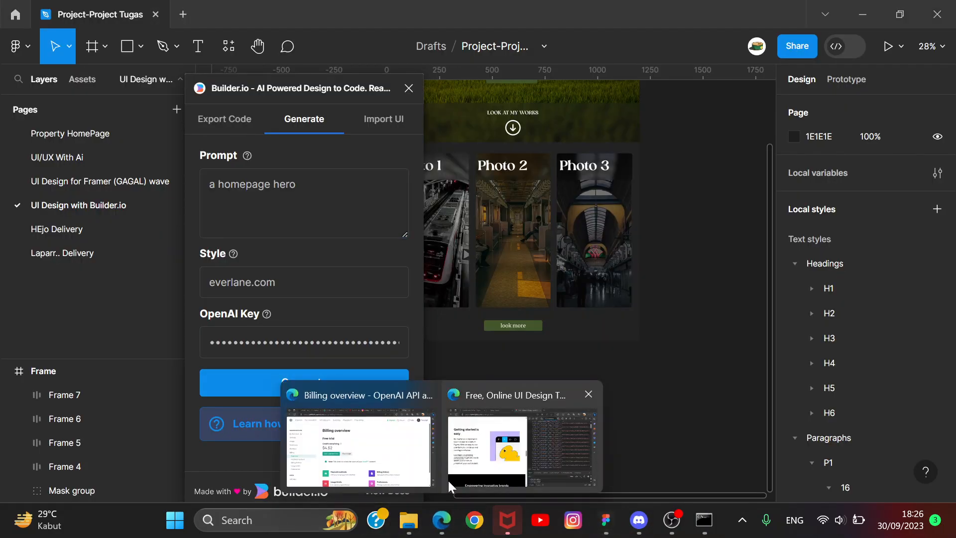
click(409, 450)
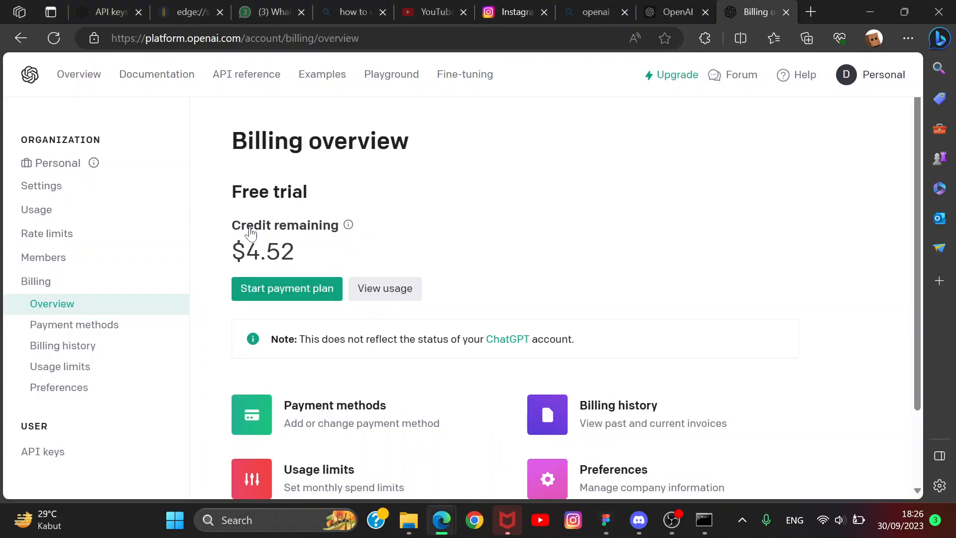
drag(232, 250, 320, 260)
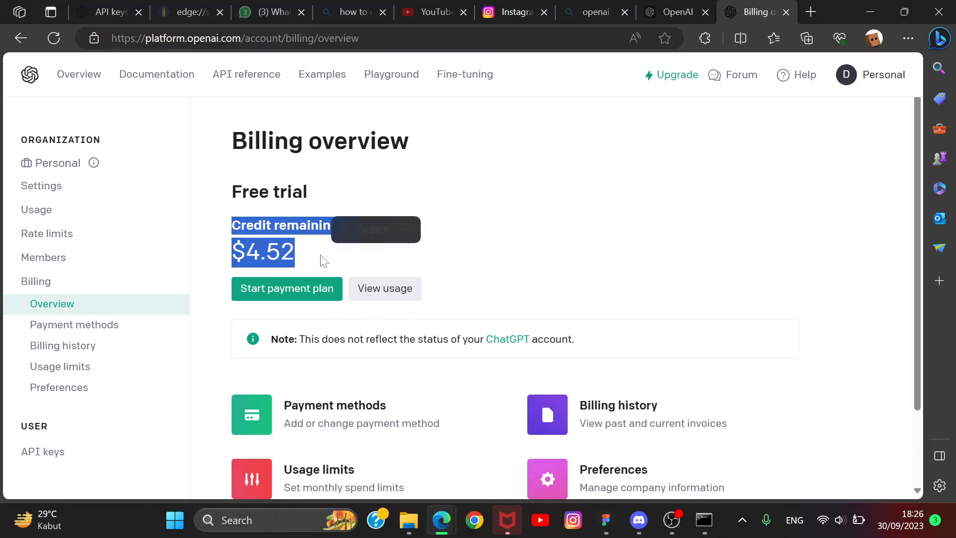
click(297, 252)
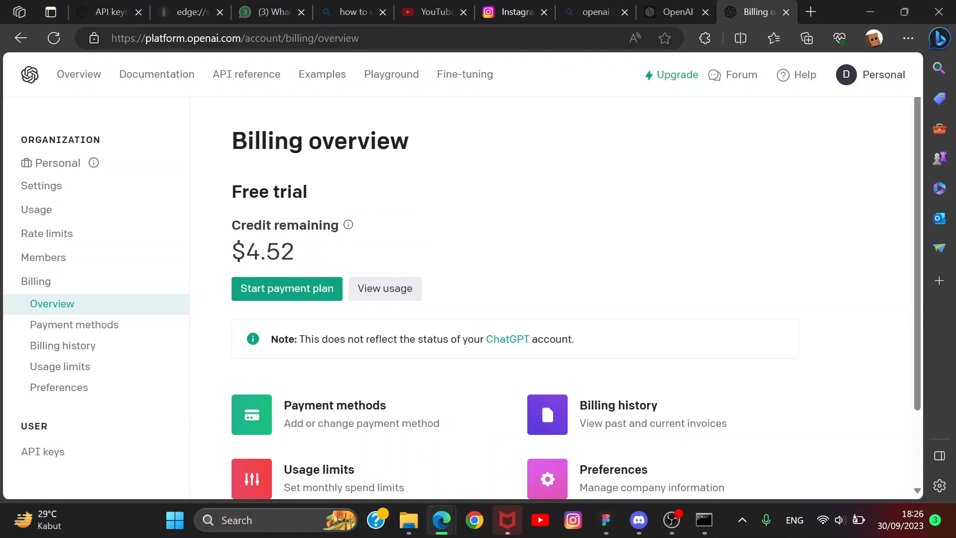
double_click(289, 251)
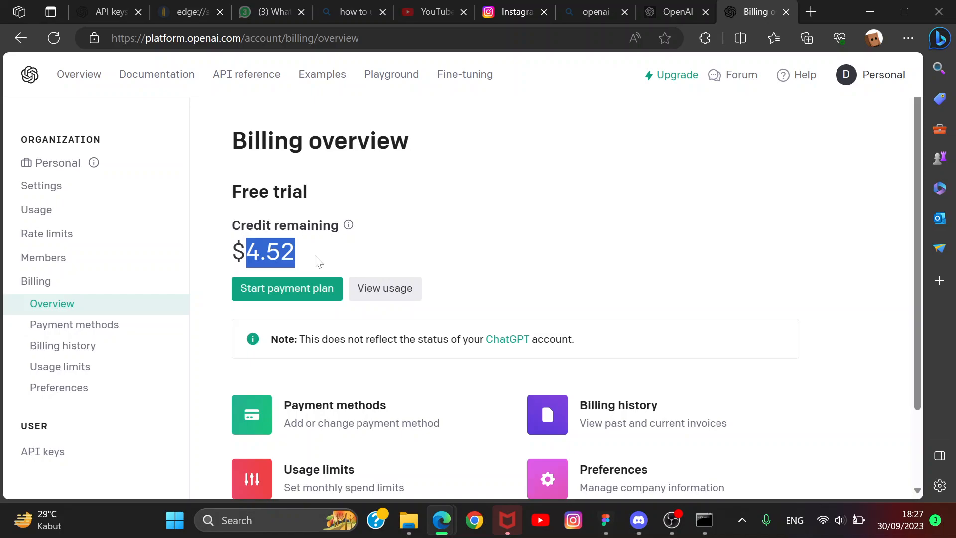
click(605, 520)
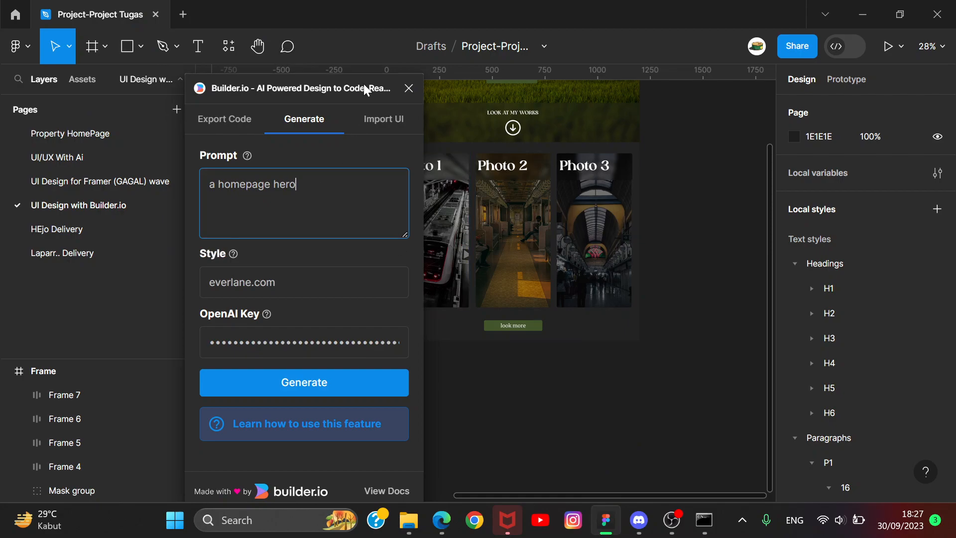
- Move the Builder.io plugin window aside so that it no longer covers the landing page frames
drag(352, 99, 230, 100)
drag(247, 41, 311, 123)
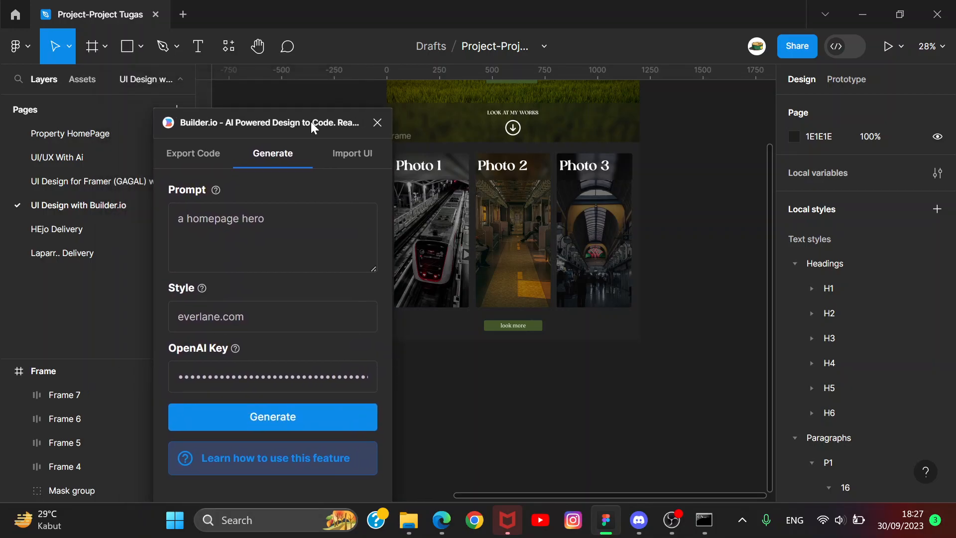
scroll(503, 380, up, 3)
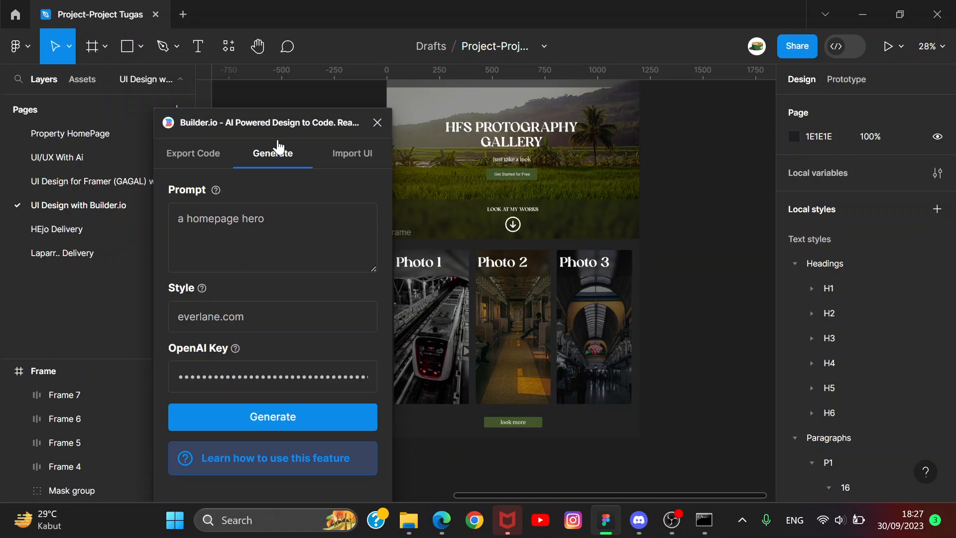
mouse_move(333, 130)
mouse_down()
mouse_move(274, 112)
mouse_move(324, 110)
mouse_move(327, 131)
mouse_up()
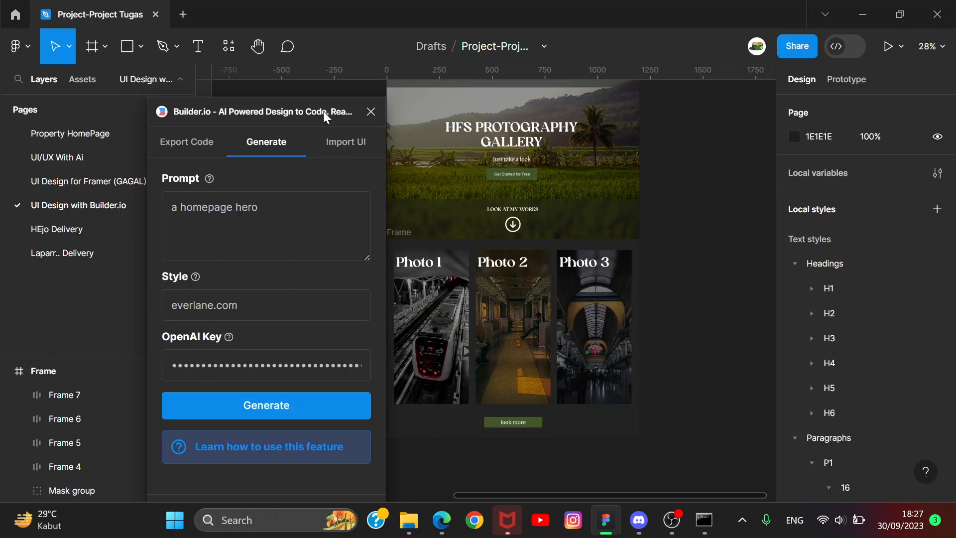
- Replace the design prompt with "page with description text on the right and a card on the left"
click(259, 208)
double_click(258, 208)
click(259, 207)
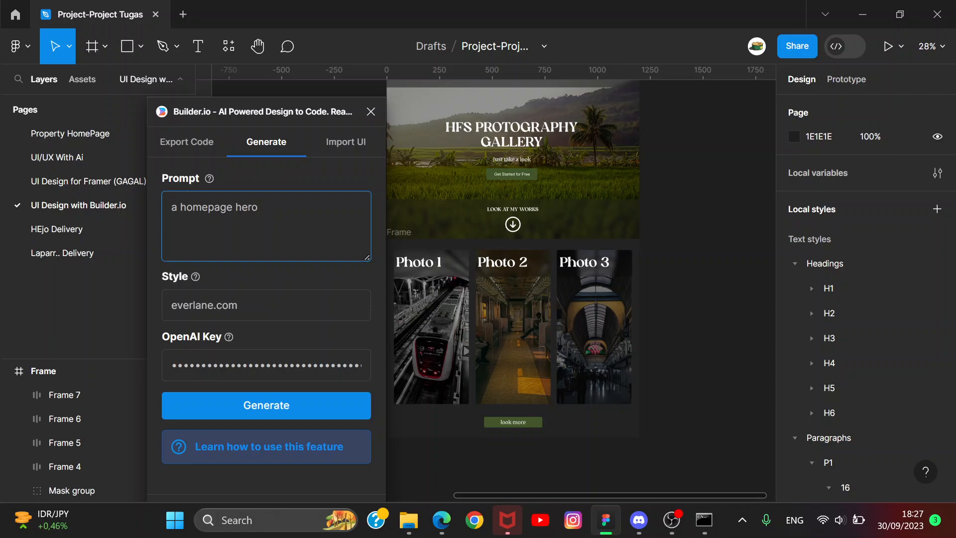
key(BackSpace)
key(BackSpace)
key(BackSpace)
key(BackSpace)
key(BackSpace)
key(BackSpace)
key(BackSpace)
key(BackSpace)
key(BackSpace)
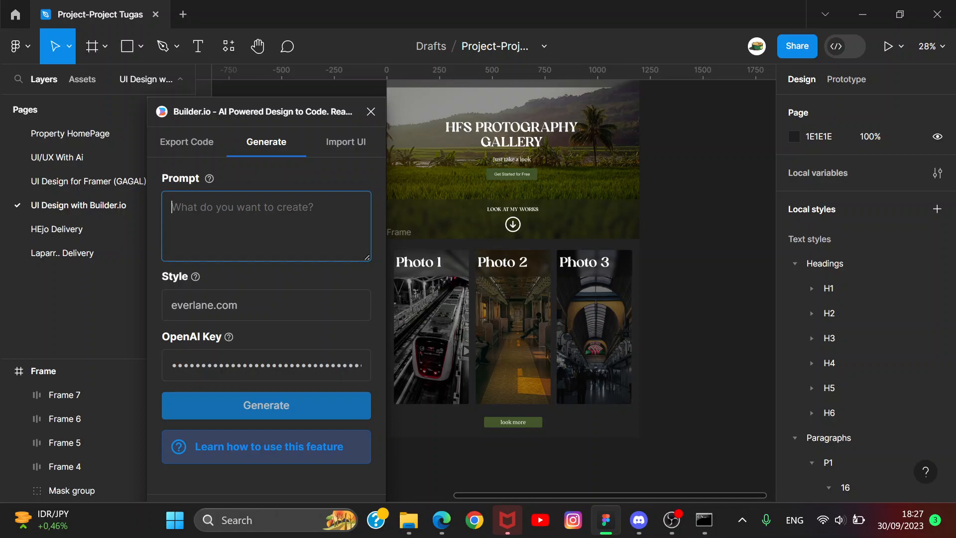
scroll(458, 209, down, 3)
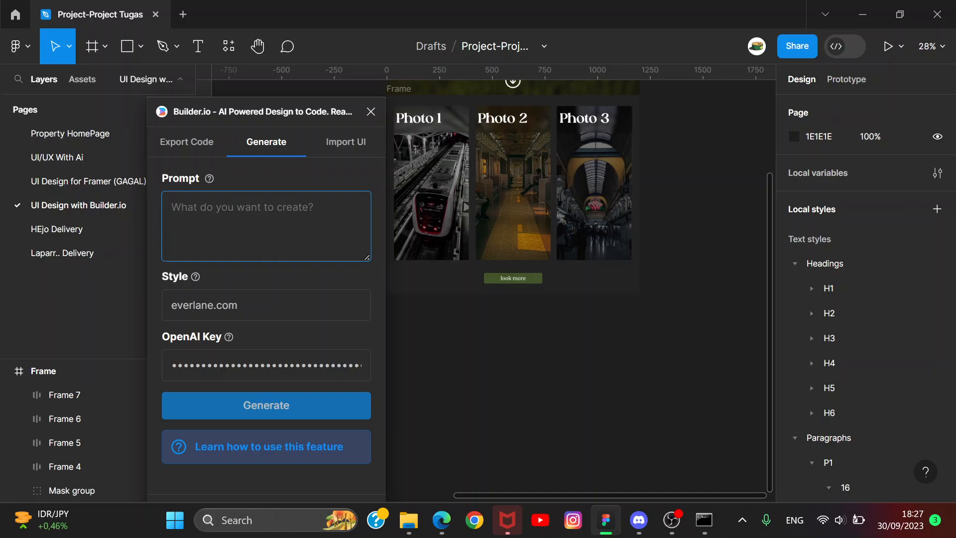
text(page)
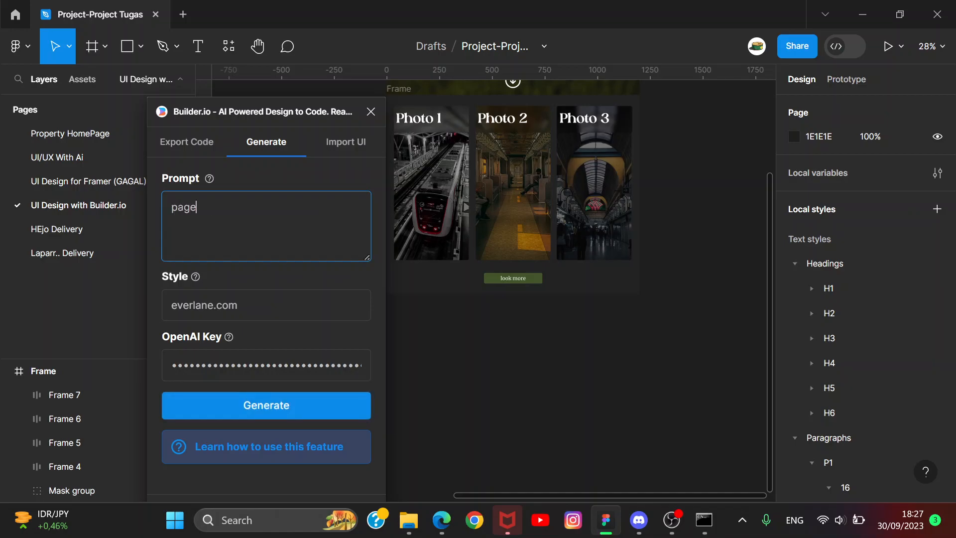
text( with)
key(BackSpace)
text(h)
text(description text)
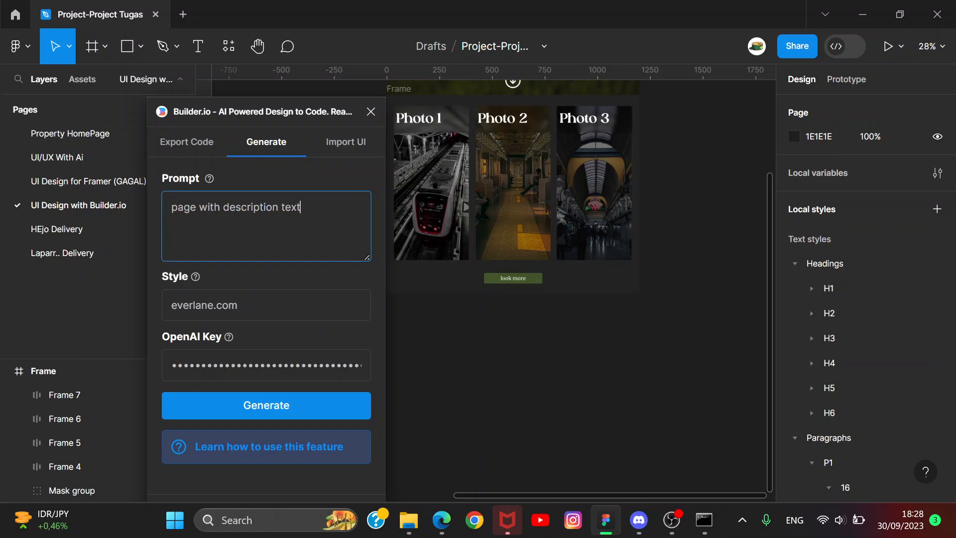
text( on the right and a card on the l)
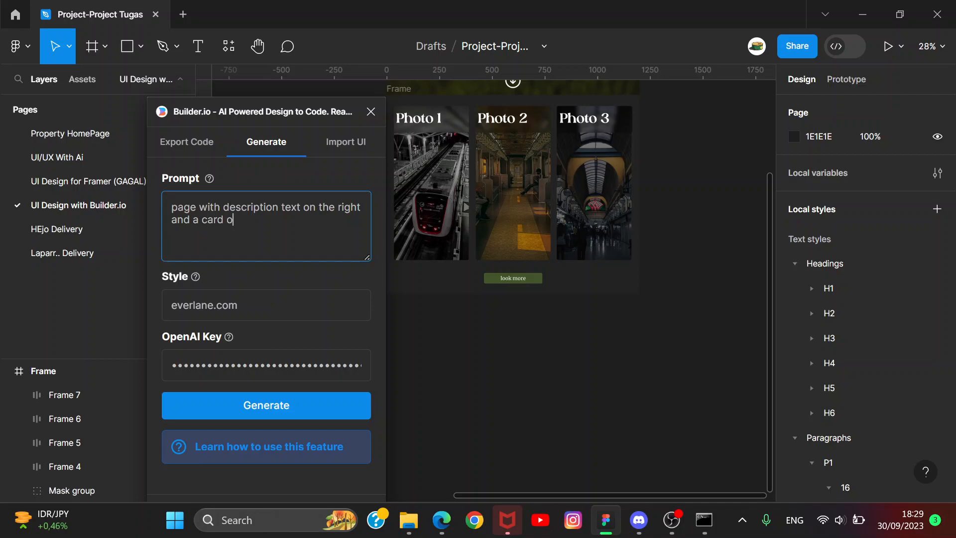
text(eft)
- Extend the design prompt with "and button bellow the text"
text(button)
key(BackSpace)
key(BackSpace)
key(BackSpace)
key(BackSpace)
key(BackSpace)
key(BackSpace)
key(BackSpace)
text(and button )
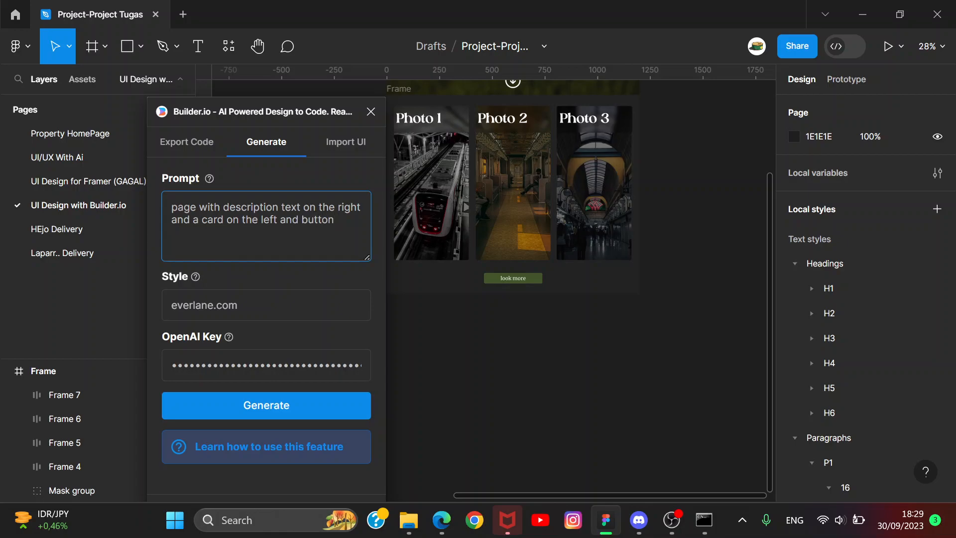
text(bellow)
key(BackSpace)
key(BackSpace)
key(BackSpace)
text(low the text)
- Set the style reference to figma.com and generate the design from the prompt
click(266, 305)
key(BackSpace)
key(BackSpace)
key(BackSpace)
key(BackSpace)
key(BackSpace)
key(BackSpace)
key(BackSpace)
key(BackSpace)
key(BackSpace)
key(BackSpace)
key(BackSpace)
key(BackSpace)
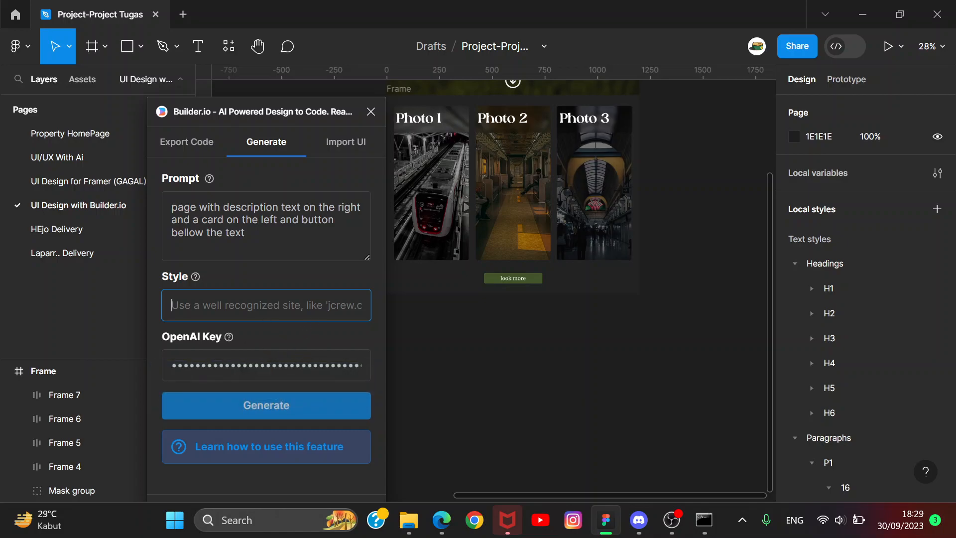
key(BackSpace)
text(fu)
key(BackSpace)
text(igma)
key(BackSpace)
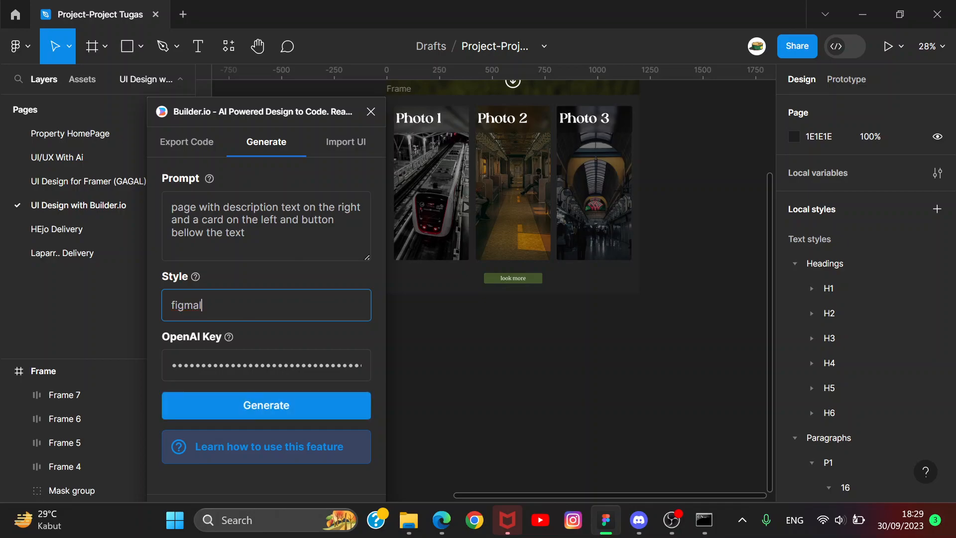
text(.com)
click(312, 420)
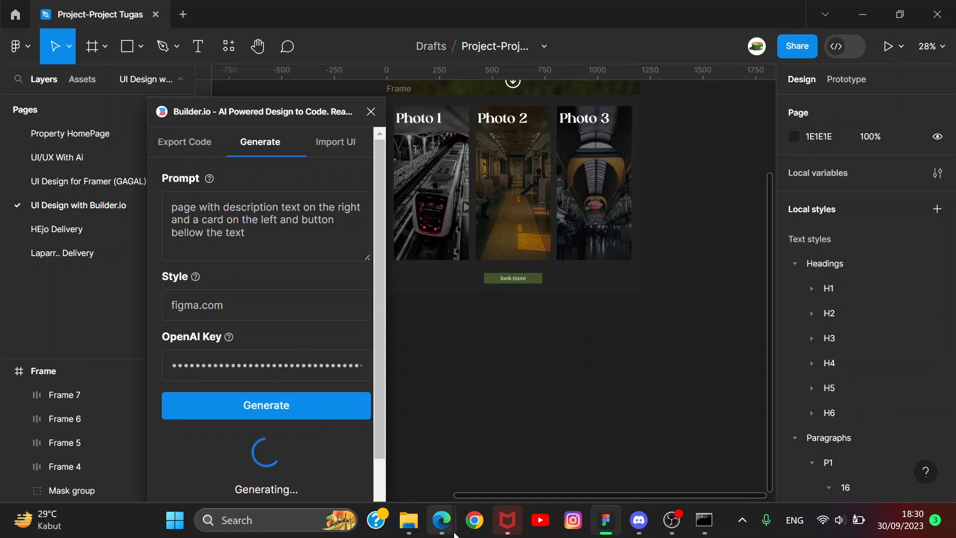
mouse_move(441, 533)
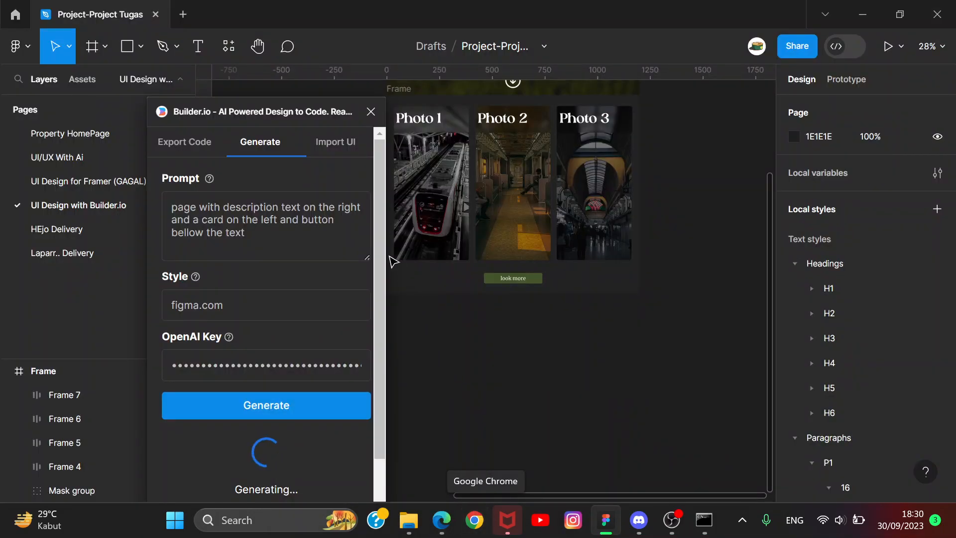
scroll(375, 219, down, 1)
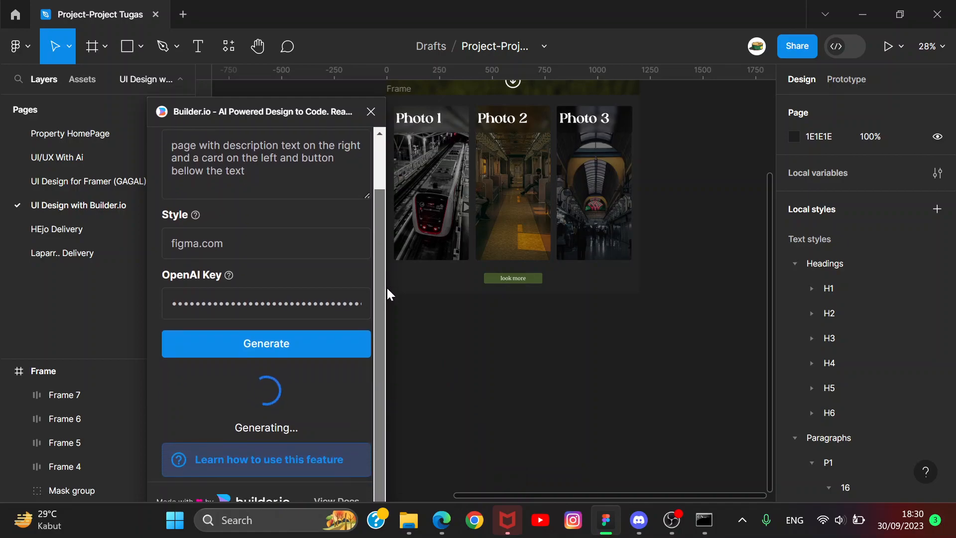
scroll(374, 160, up, 1)
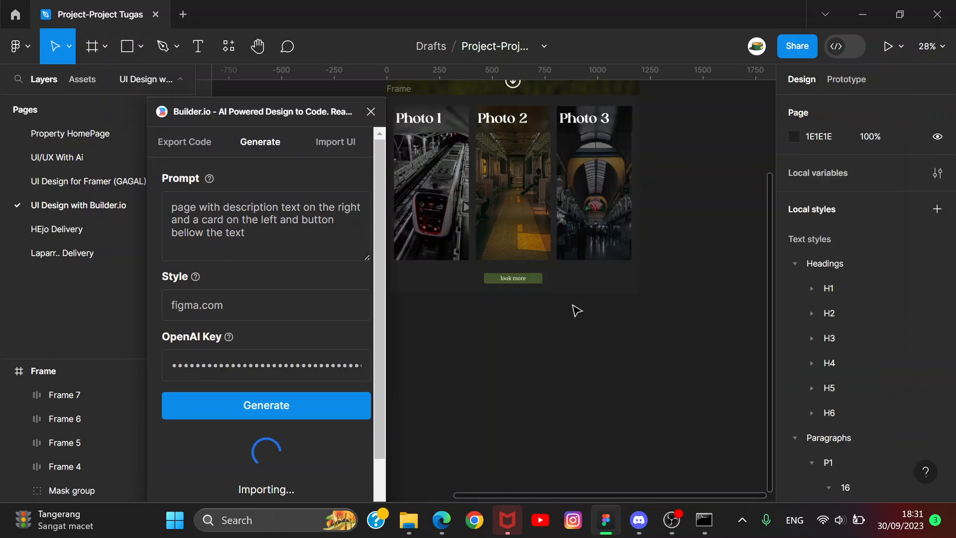
- Switch to the OpenAI billing overview in Edge, reload it to check the remaining trial credit, and return to Figma
mouse_move(442, 520)
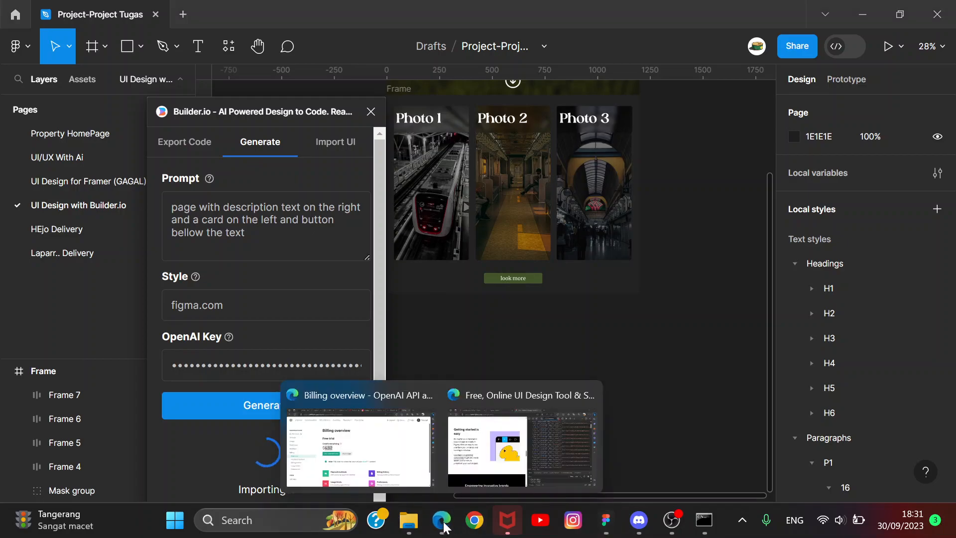
click(416, 454)
click(500, 269)
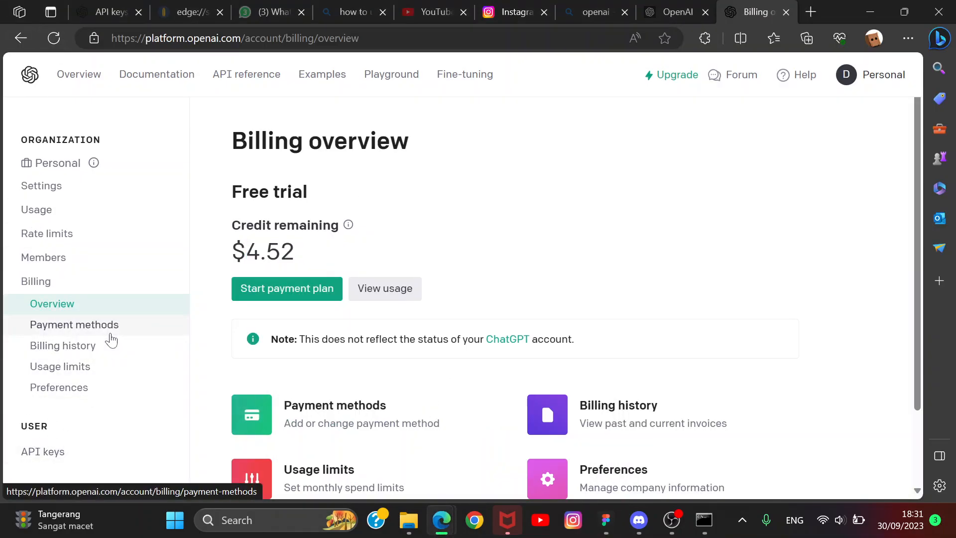
click(102, 260)
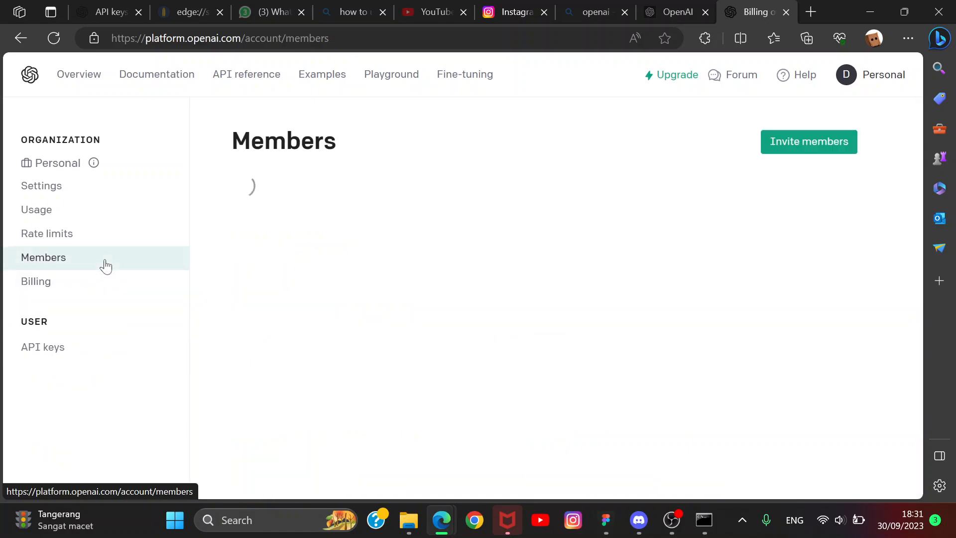
click(92, 291)
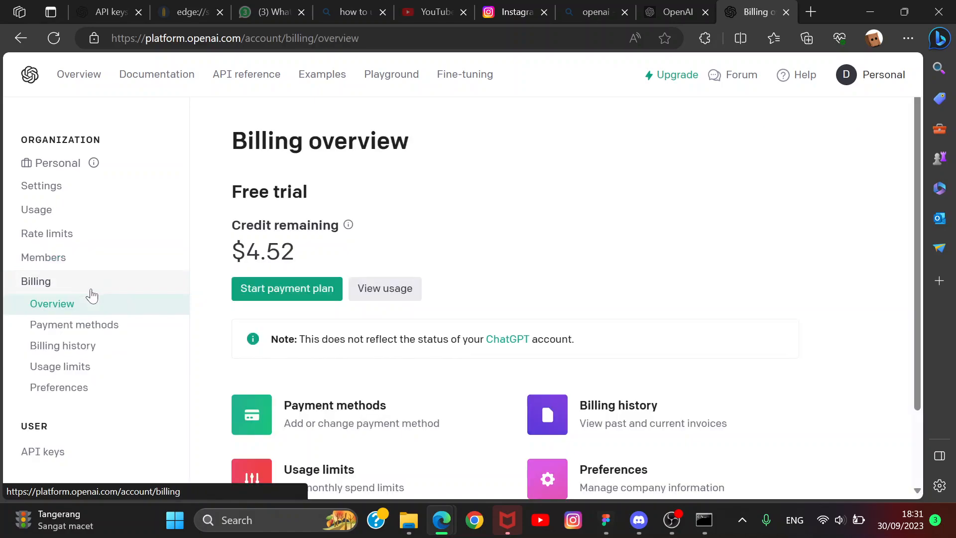
click(54, 39)
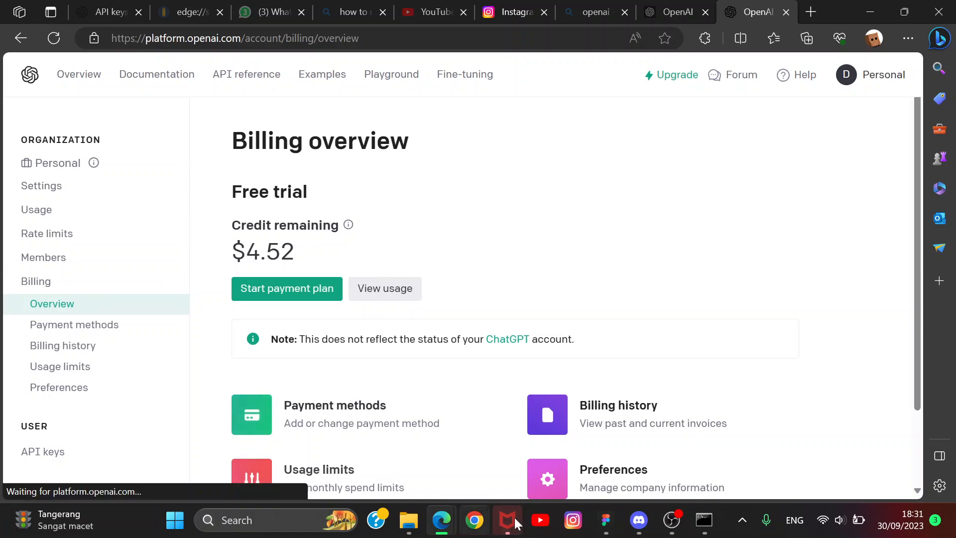
click(605, 520)
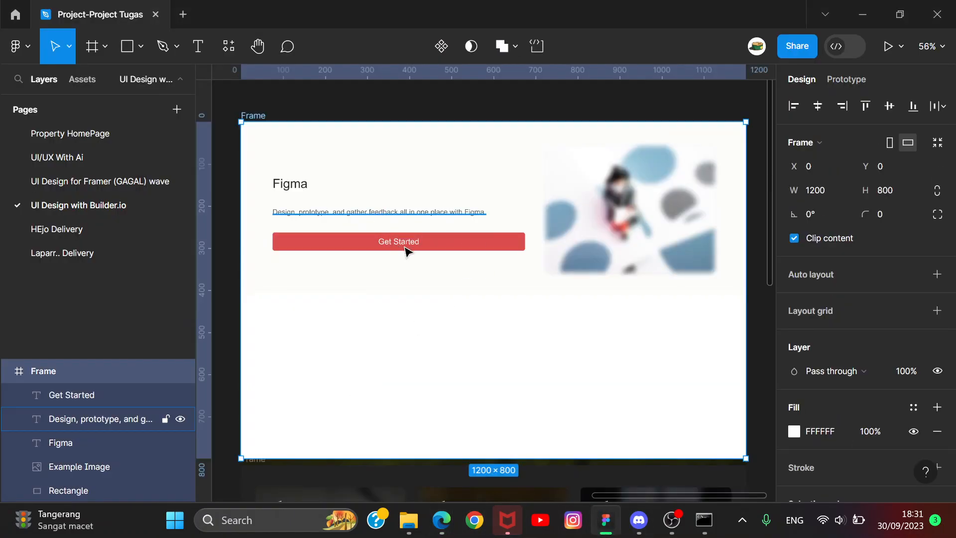
- Move the generated 1200 × 800 frame below the photo gallery frame with the look more button
scroll(483, 213, down, 5)
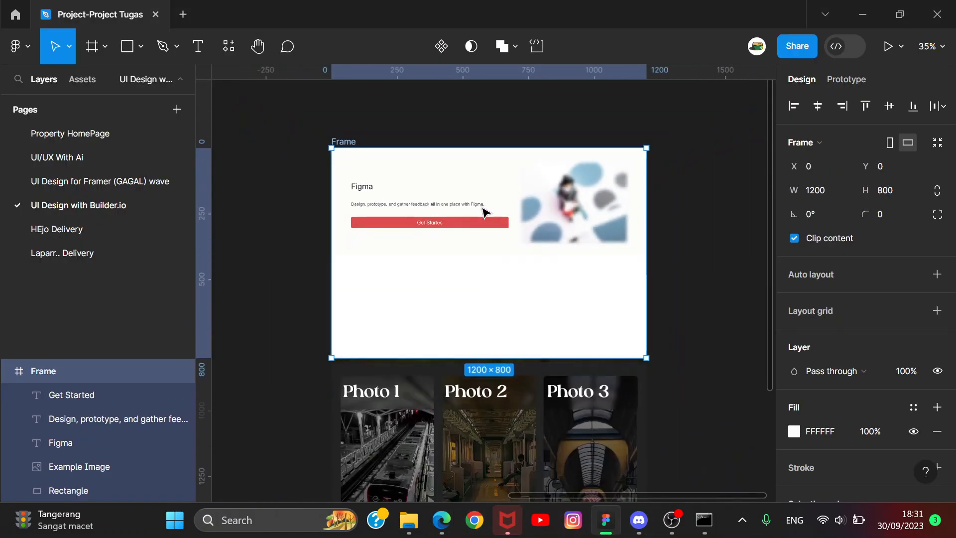
drag(452, 245, 454, 453)
click(657, 386)
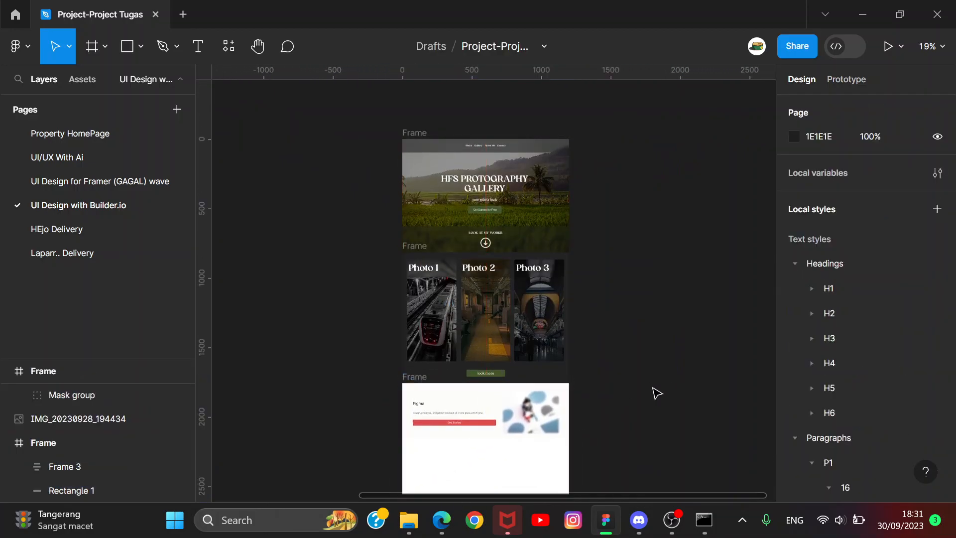
- Shorten the generated frame to about 419 px high, removing the empty white area beneath its content
scroll(582, 441, up, 6)
drag(529, 422, 678, 274)
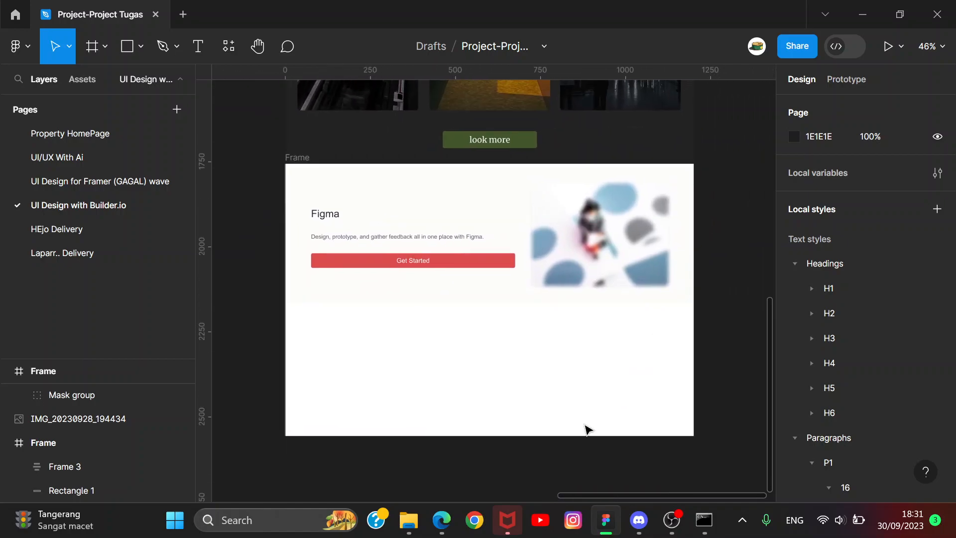
click(303, 157)
drag(528, 440, 515, 307)
click(532, 352)
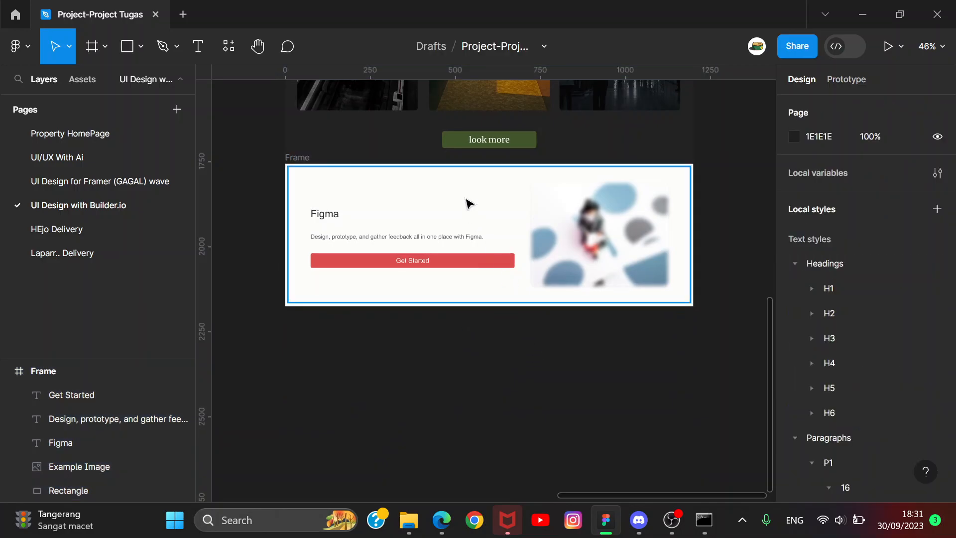
- Narrow the red rectangle behind the Get Started label to about 420 px wide
click(468, 200)
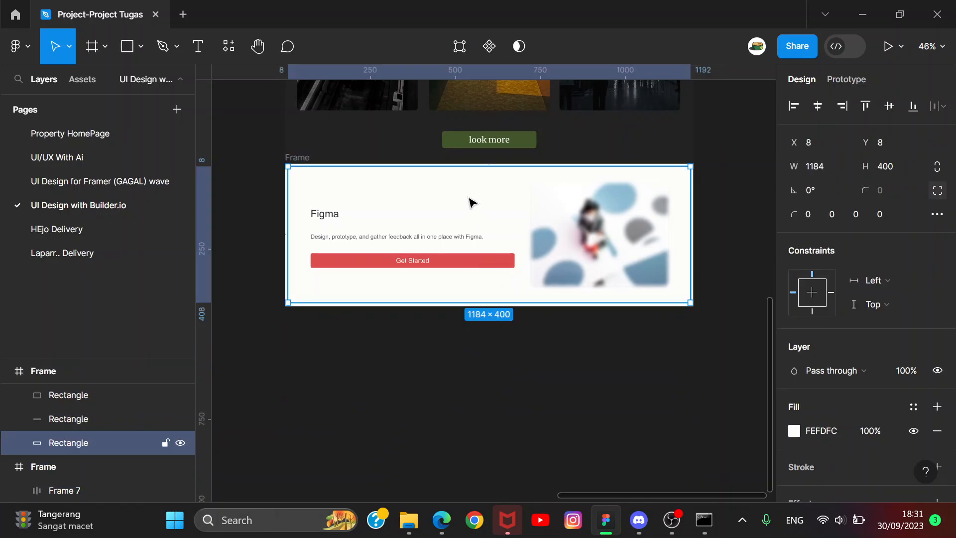
click(408, 255)
drag(513, 259, 453, 268)
- Try deleting the Get Started label and its red rectangle, and undo the deletions
click(425, 264)
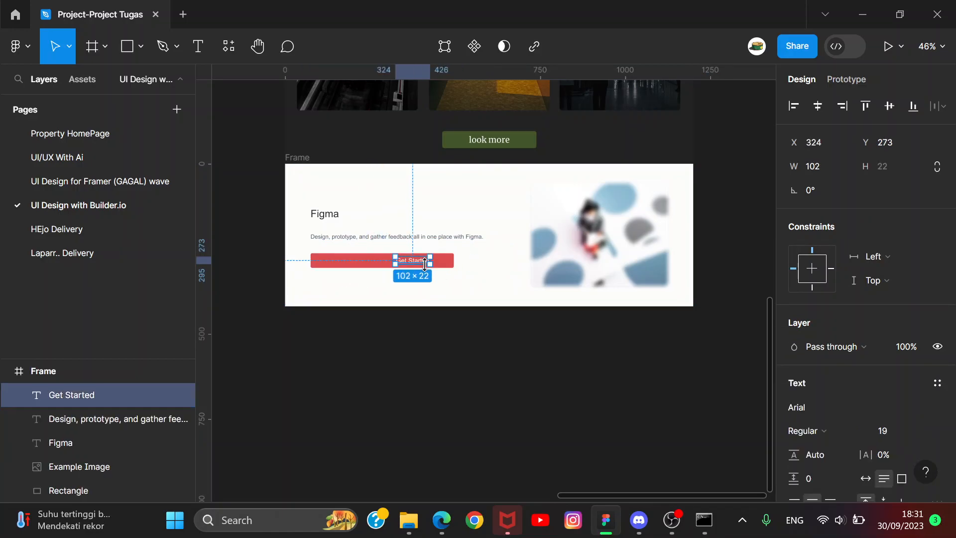
key(Delete)
click(451, 260)
key(Delete)
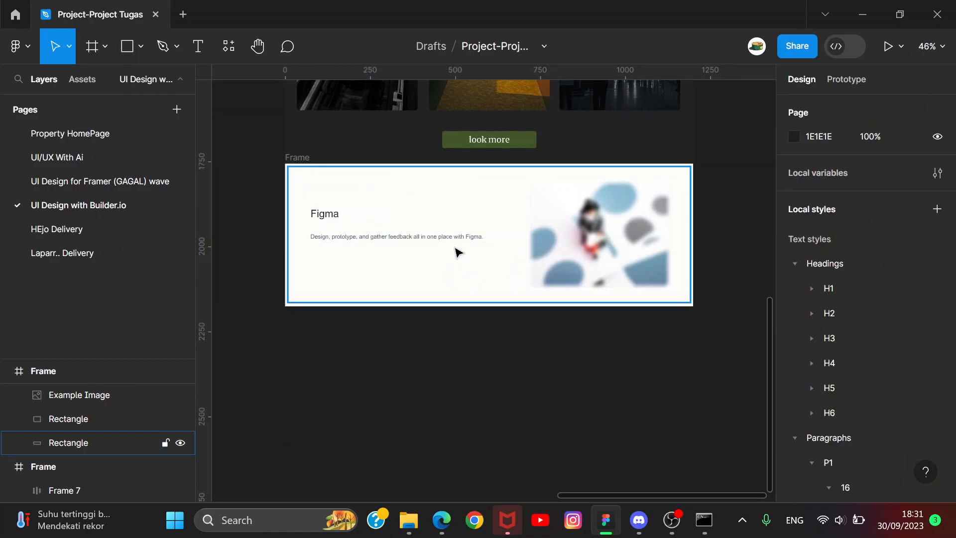
click(456, 239)
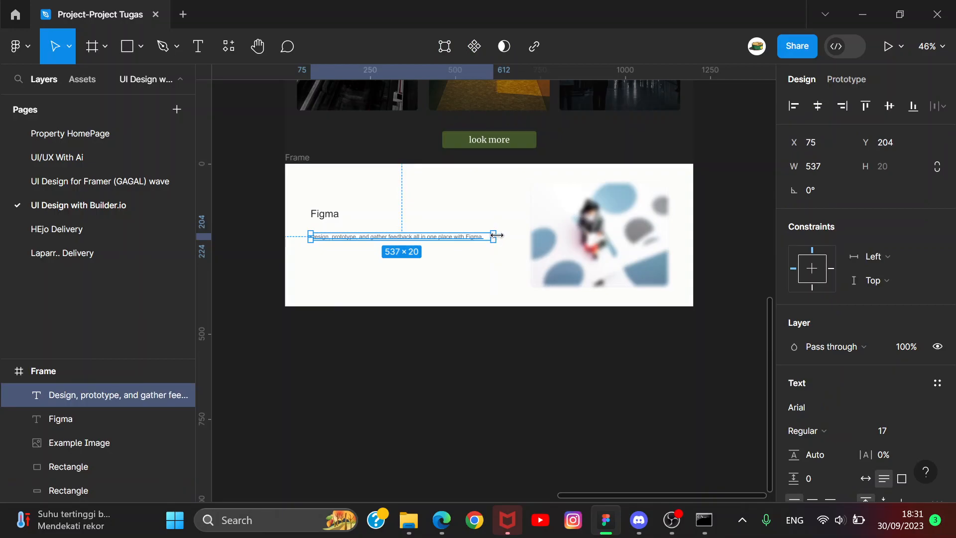
key(ctrl+z)
key(ctrl+z)
key(ctrl+z)
key(ctrl+z)
- Fill the generated frame with the green 415529 sampled from the look more button
click(542, 357)
click(553, 259)
scroll(560, 262, up, 3)
scroll(674, 444, up, 1)
scroll(572, 413, up, 3)
scroll(490, 400, down, 4)
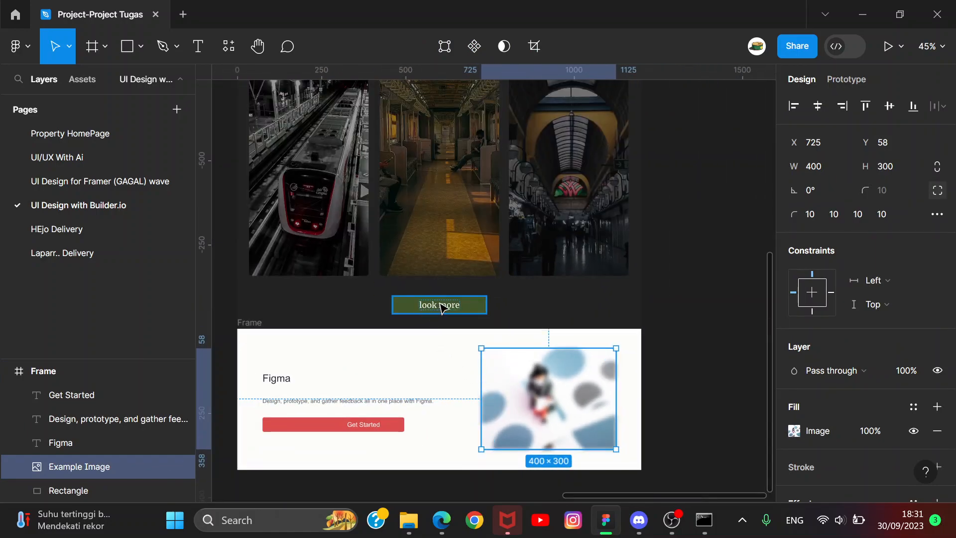
click(246, 323)
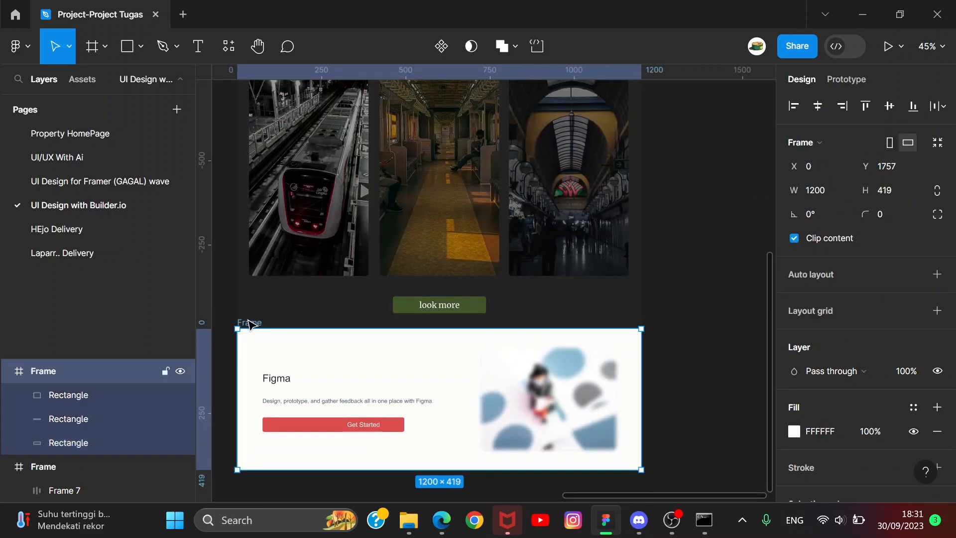
key(i)
click(480, 300)
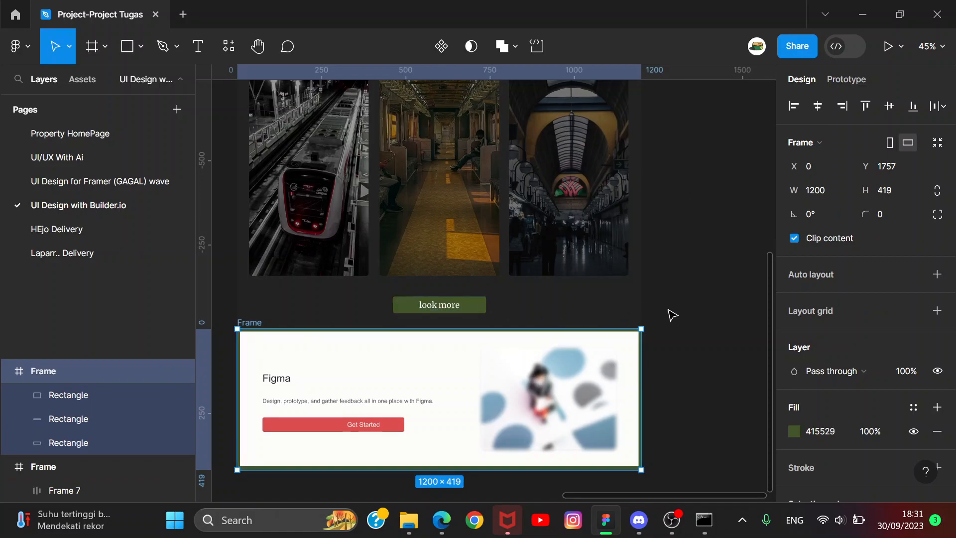
click(679, 338)
- Remove the FEFDFC fill from the large rectangle covering the green frame
click(619, 343)
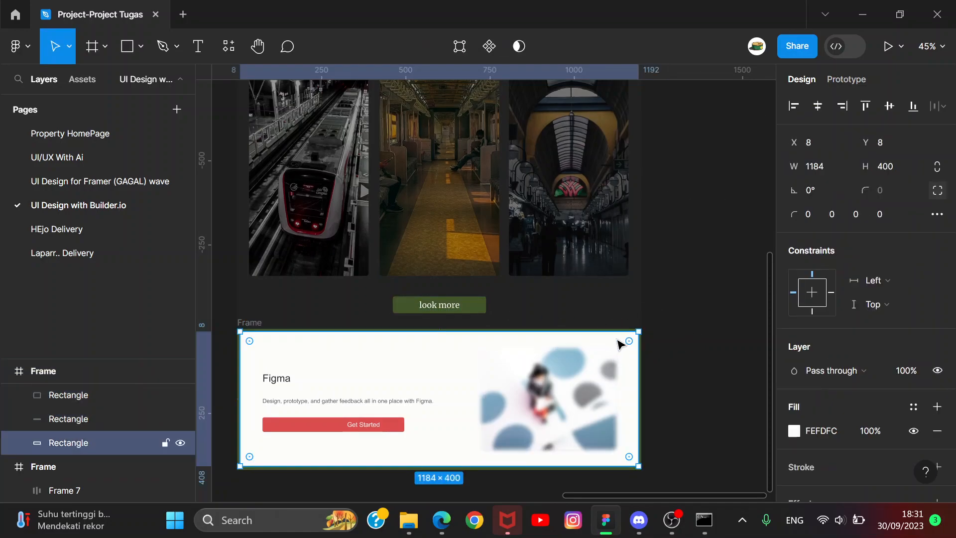
click(936, 431)
click(680, 345)
- Move the "Figma" heading up within the green frame to about Y 79
scroll(406, 360, up, 5)
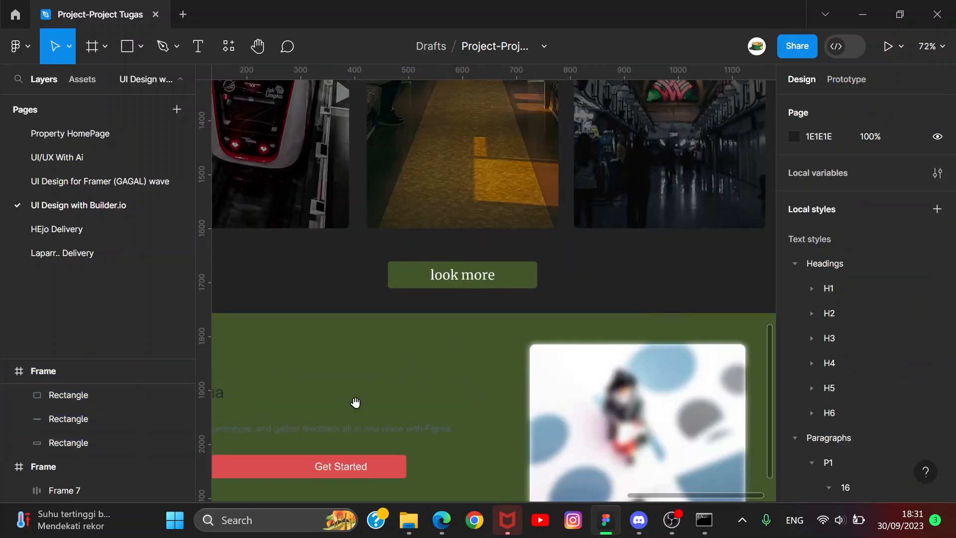
click(416, 313)
drag(416, 313, 417, 278)
scroll(417, 278, down, 3)
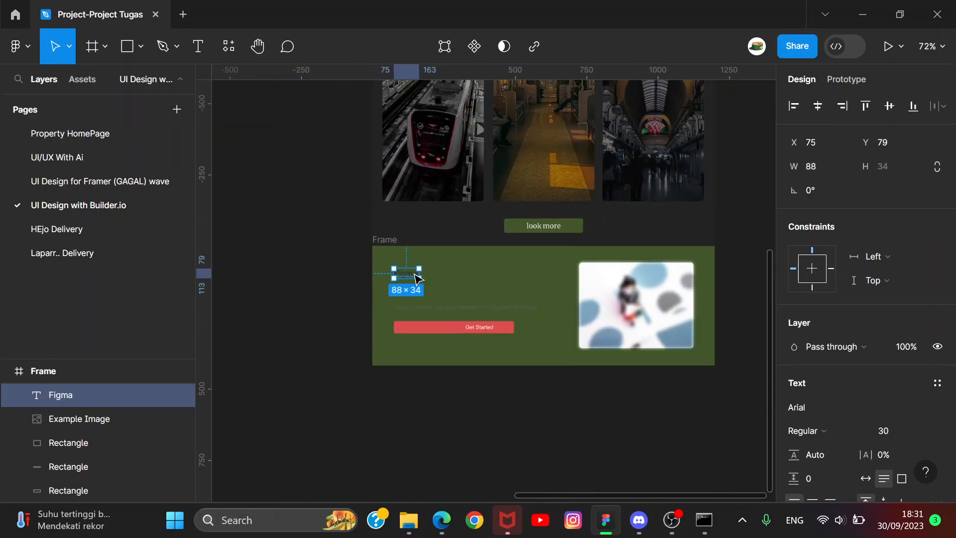
- Replace the "Figma" heading text with "About me" and widen its text box to about 134
scroll(417, 278, up, 5)
double_click(416, 278)
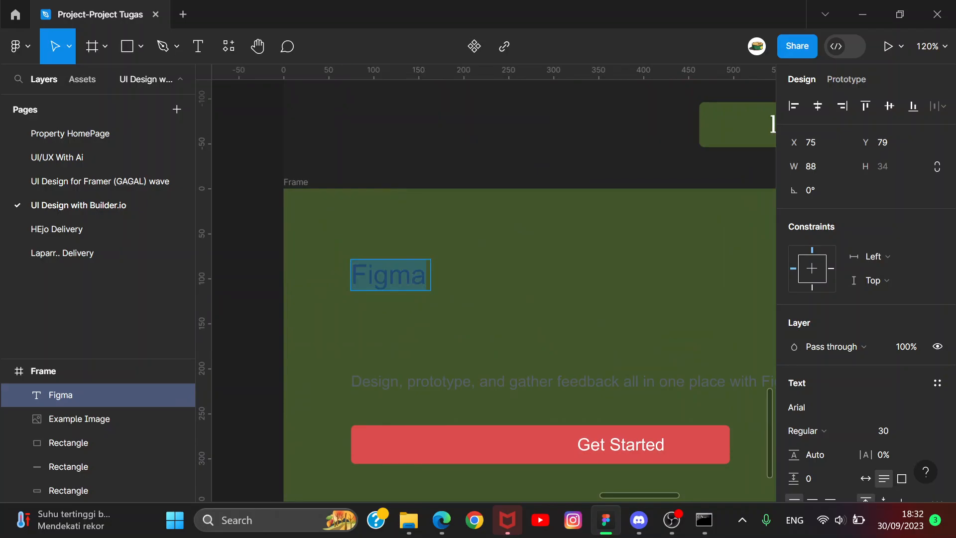
key(BackSpace)
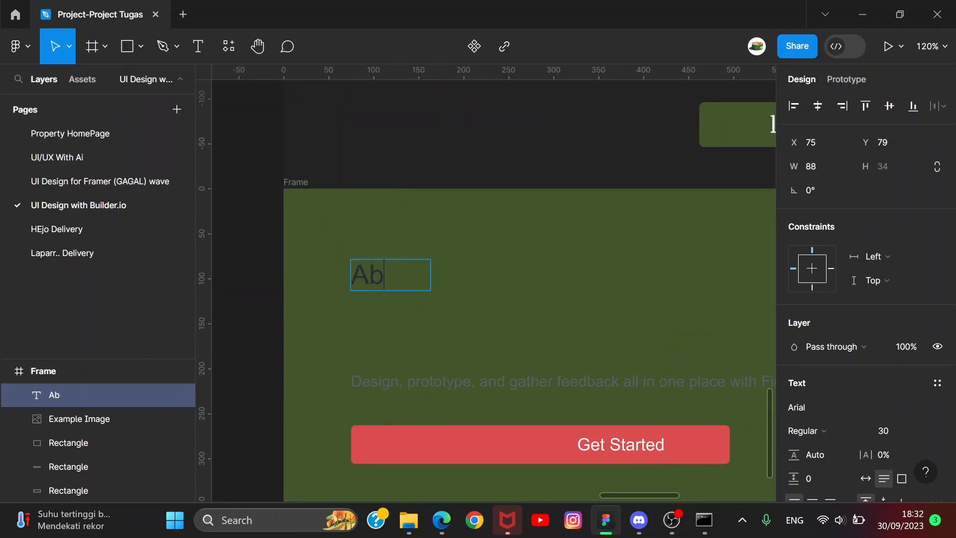
text(About me)
key(Escape)
scroll(430, 288, up, 1)
drag(431, 290, 471, 310)
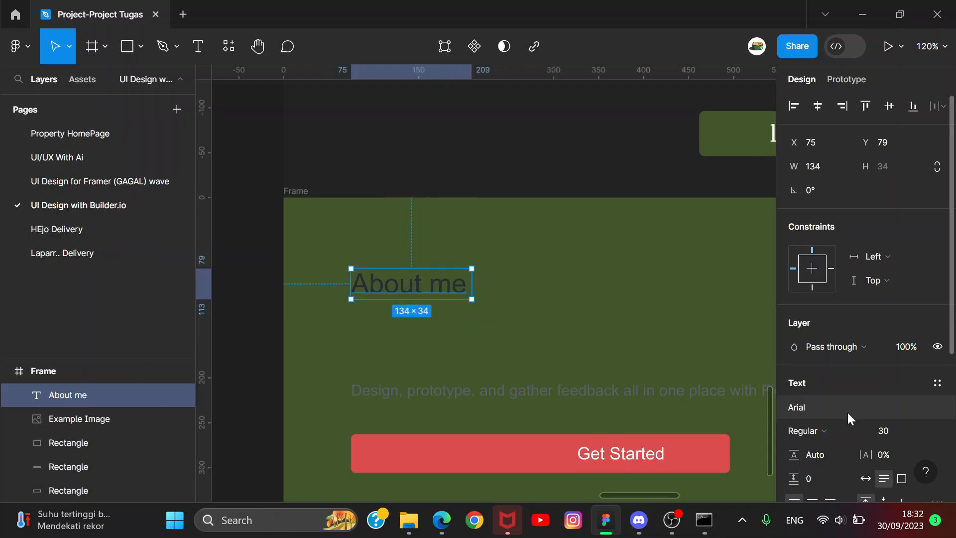
- Change the "About me" heading font to Silk Flower Demo and widen its text box to about 148
click(861, 410)
click(697, 147)
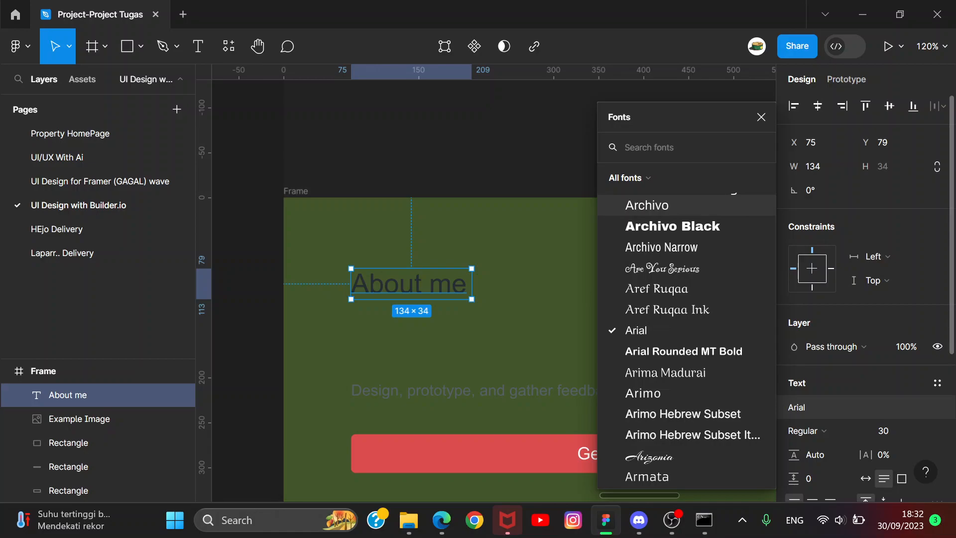
text(sil)
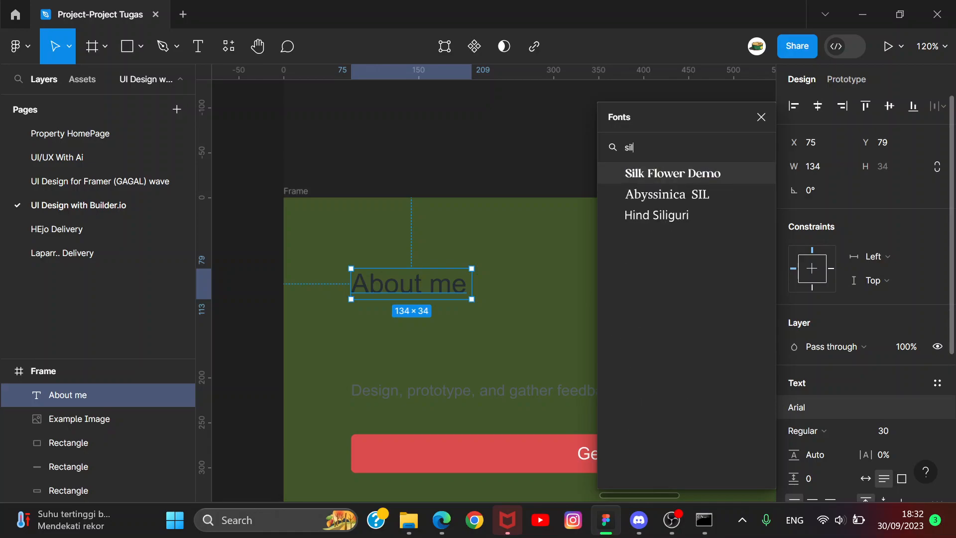
click(699, 176)
mouse_move(470, 292)
mouse_down()
mouse_move(508, 297)
mouse_move(484, 299)
mouse_up()
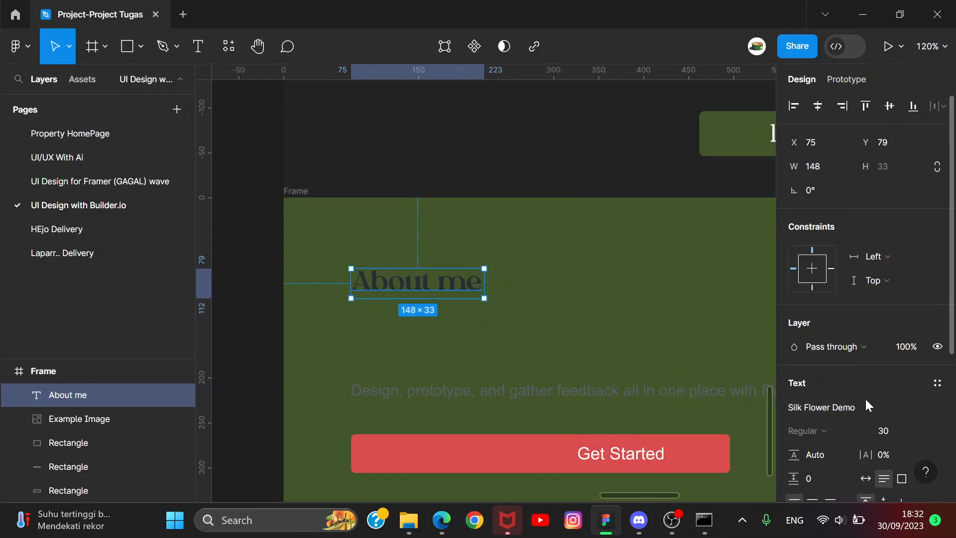
- Set the "About me" heading's font size to 64 and widen its text box to about 336
scroll(869, 406, down, 5)
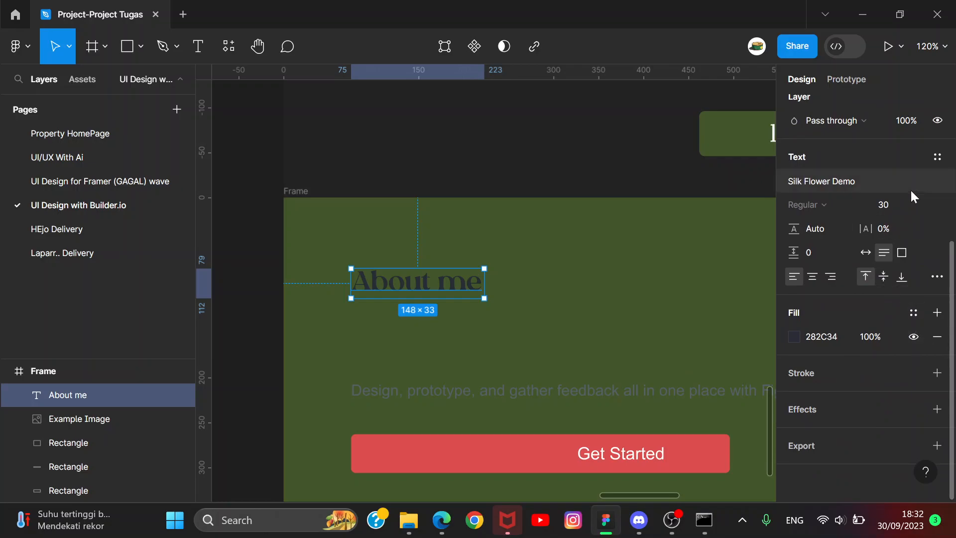
click(917, 203)
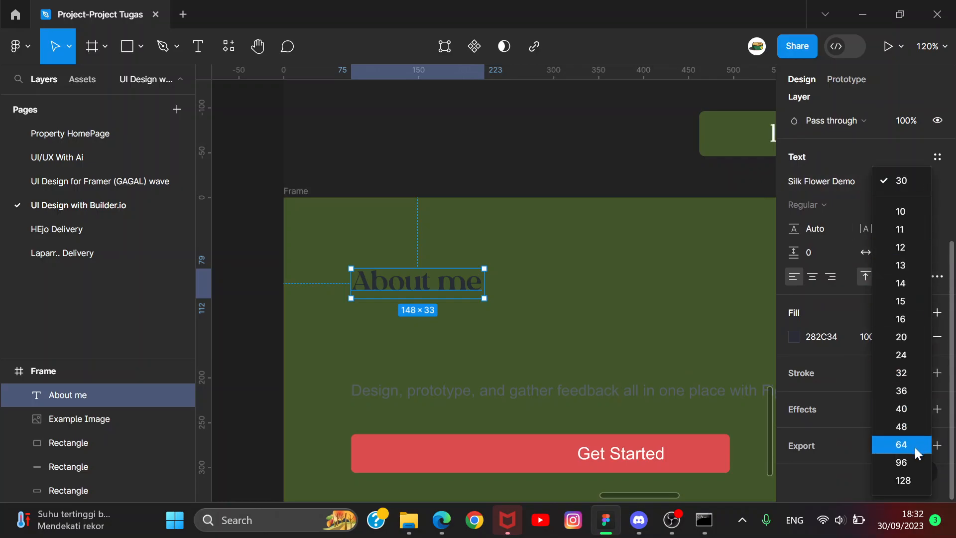
click(900, 444)
drag(482, 345, 650, 348)
- Move the description line up to about Y 157, directly beneath the "About me" heading
scroll(642, 368, down, 5)
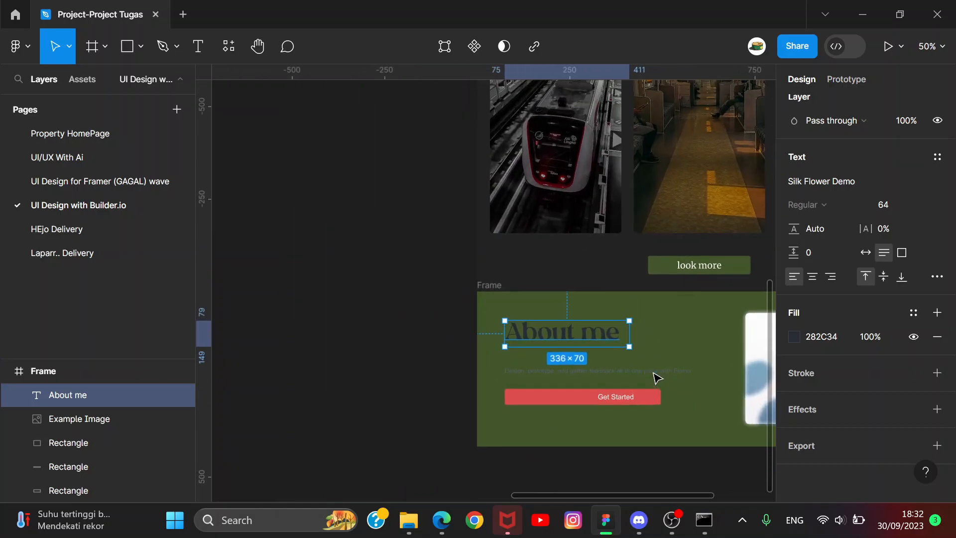
scroll(647, 369, up, 5)
click(551, 332)
drag(520, 337, 519, 303)
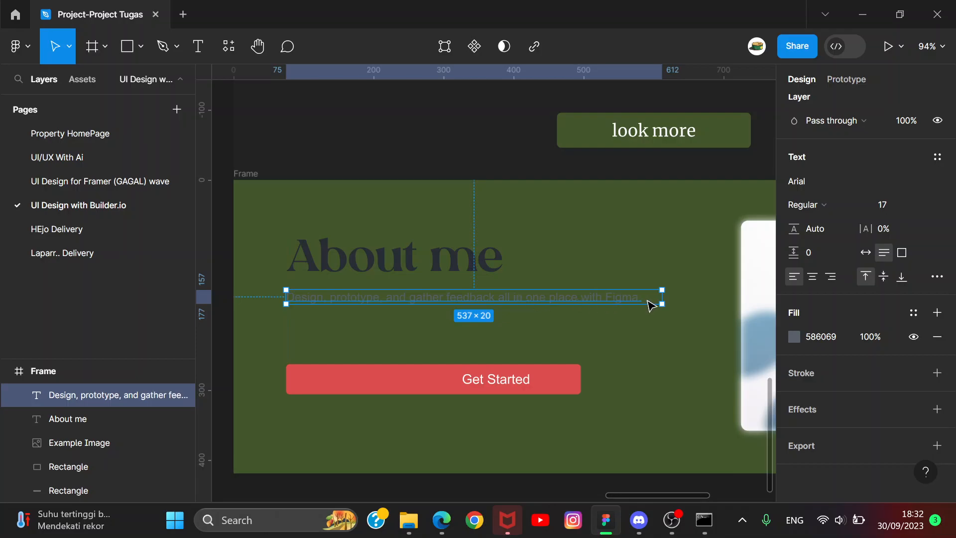
- Search the plugins for "lorem ipsum" and run the Lorem Ipsum plugin by divRIOTS with the description text selected
double_click(647, 301)
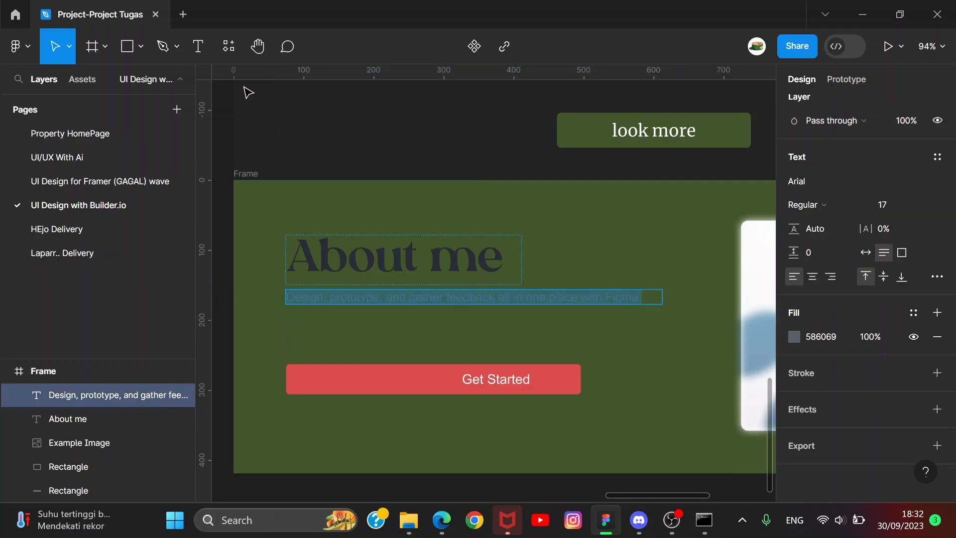
click(229, 45)
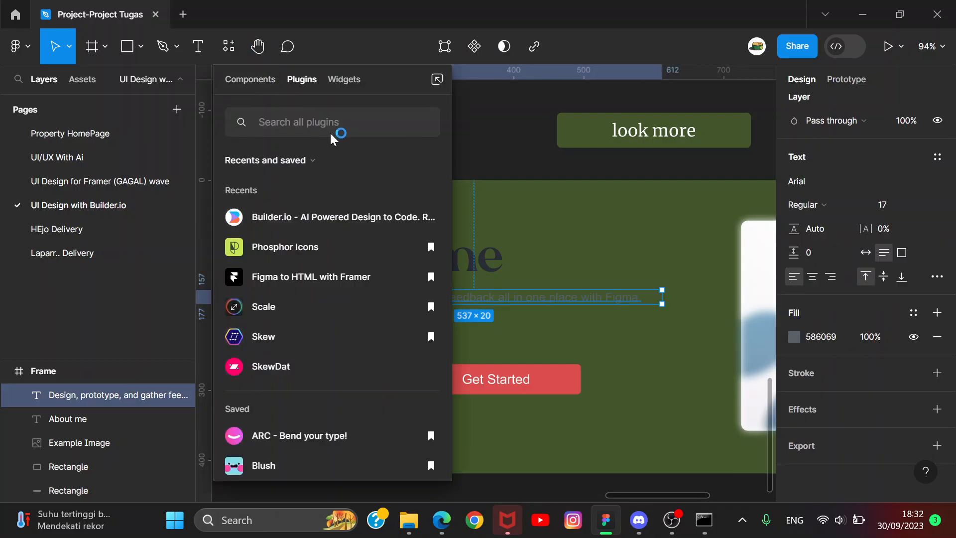
key(r)
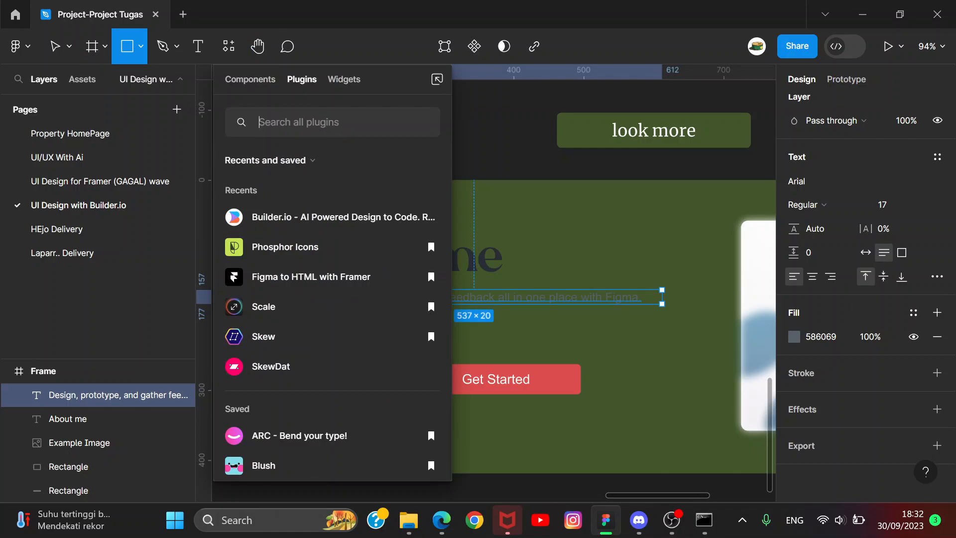
text(lorem ipsum)
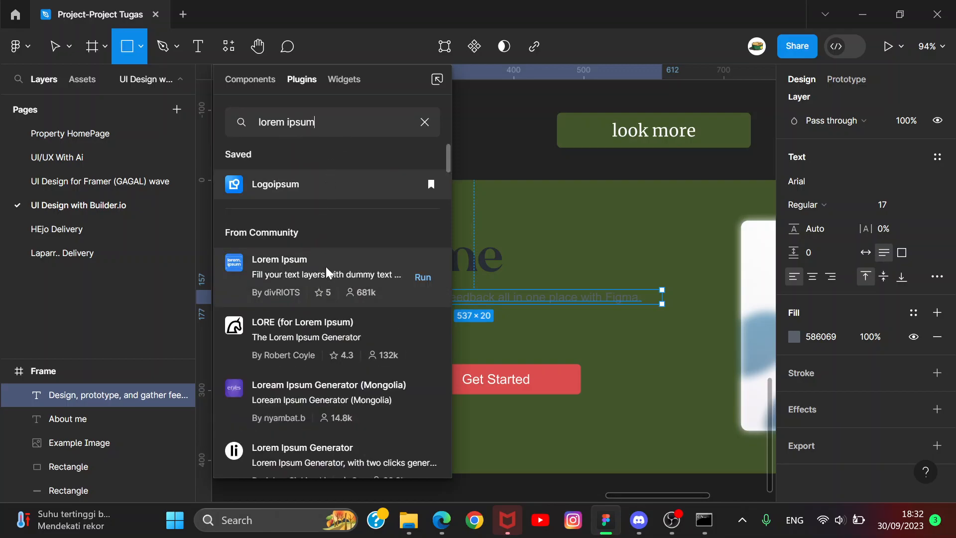
click(383, 277)
click(363, 287)
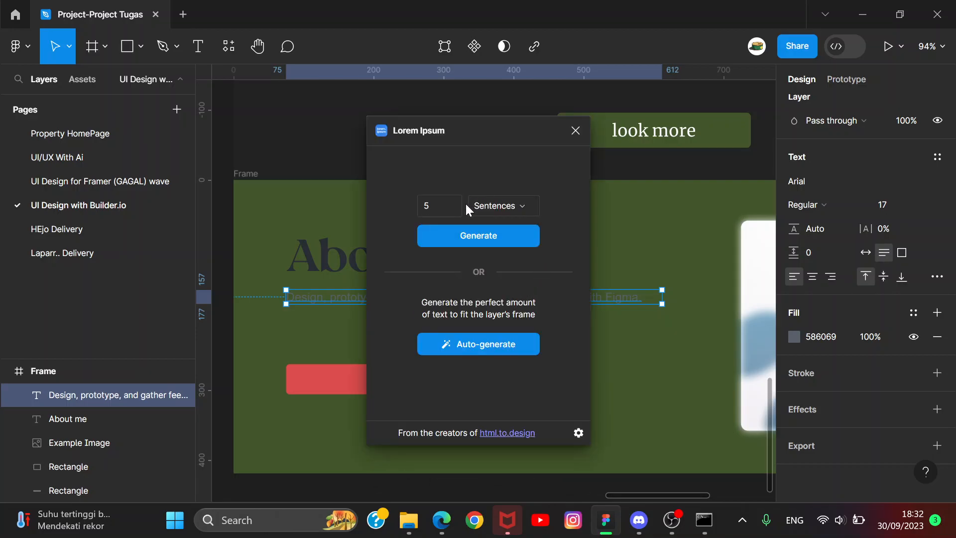
- Replace the description line with one generated Lorem Ipsum paragraph
click(514, 211)
click(527, 227)
click(478, 236)
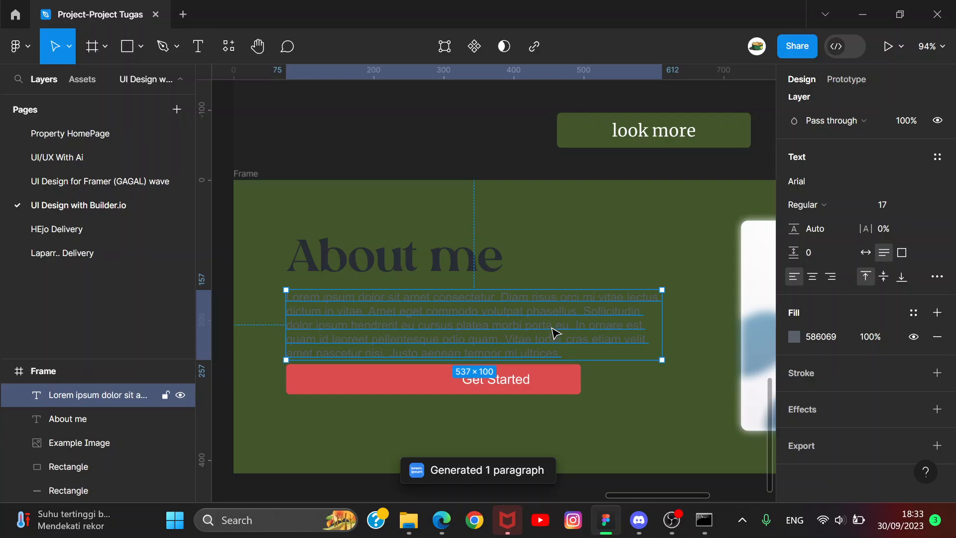
- Move the Lorem Ipsum paragraph up to about Y 149, closer to the "About me" heading, and keep it selected
mouse_move(551, 312)
mouse_down()
mouse_move(546, 324)
mouse_move(559, 328)
mouse_move(549, 326)
mouse_up()
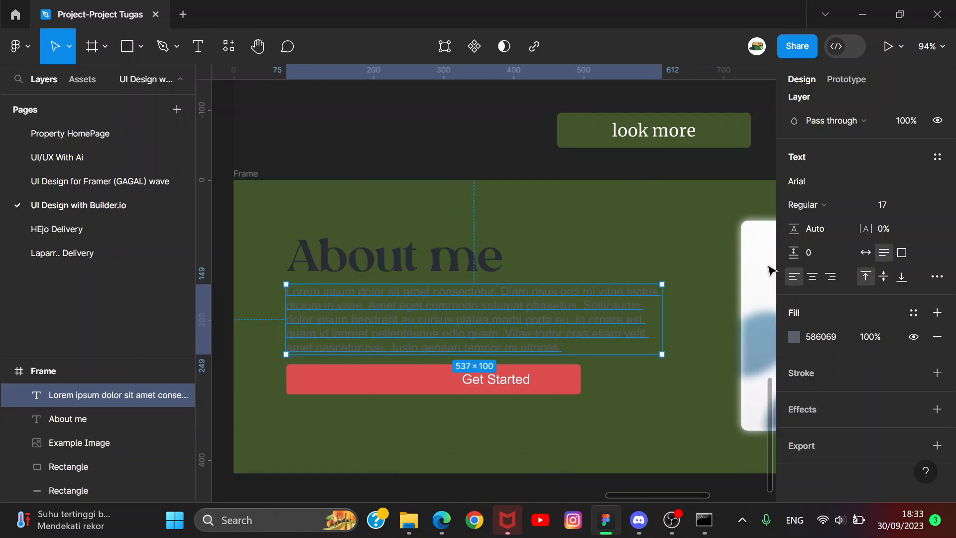
click(678, 413)
click(605, 320)
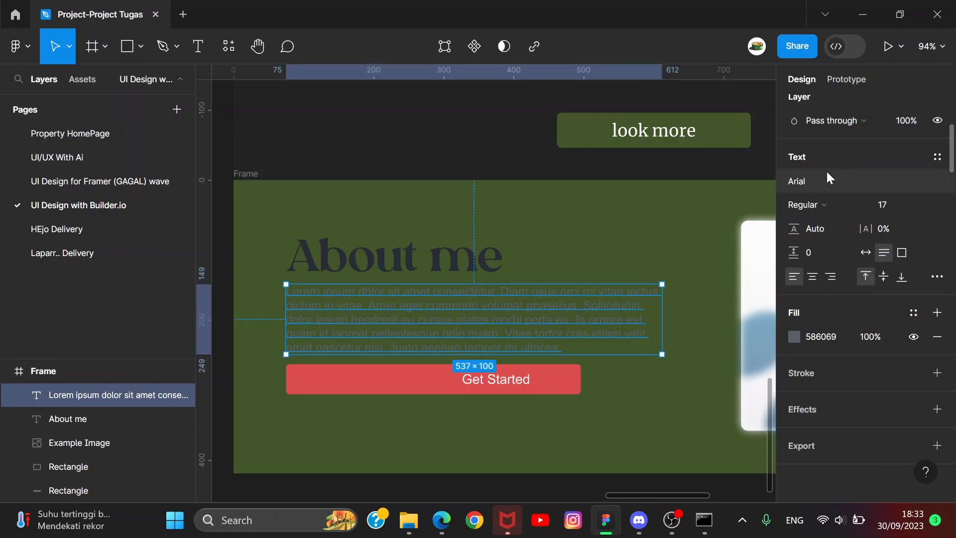
- Change the font of the paragraph below the "About me" heading to Merriweather
click(826, 175)
text(mer)
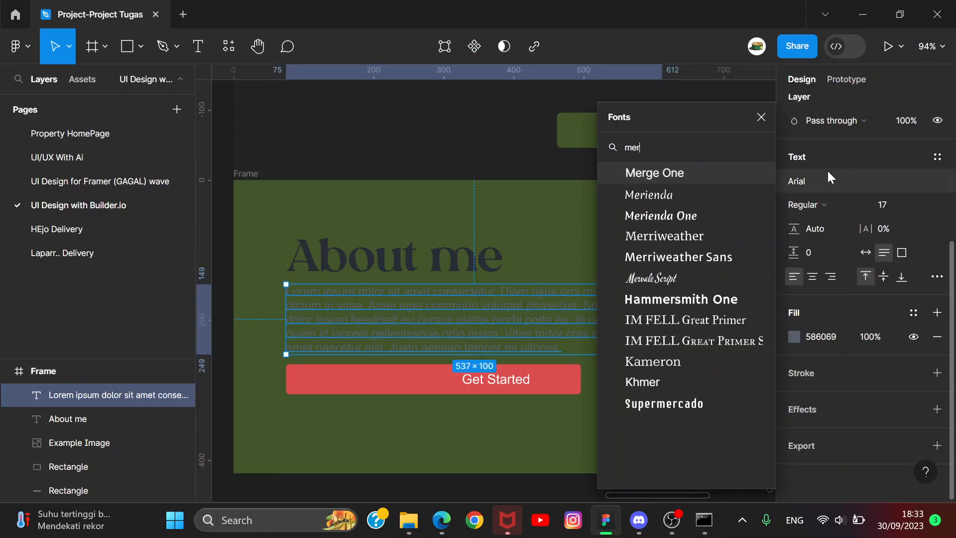
click(725, 235)
- Move the red button rectangle lower beneath the paragraph and place the "Get Started" label near its left end
drag(547, 396, 548, 441)
drag(506, 388, 372, 425)
scroll(572, 375, down, 5)
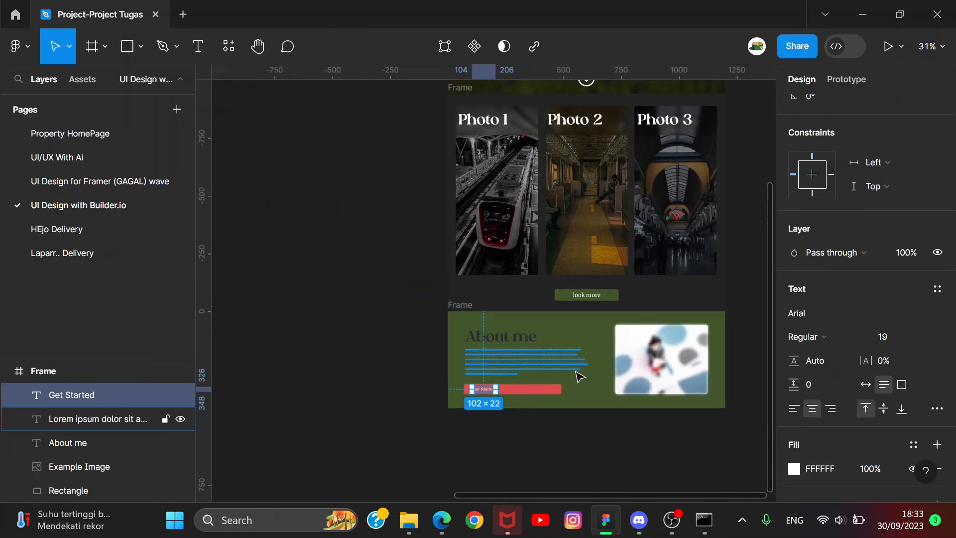
- Set the fill of the "About me" heading to white FFFFFF
scroll(506, 324, up, 4)
click(506, 316)
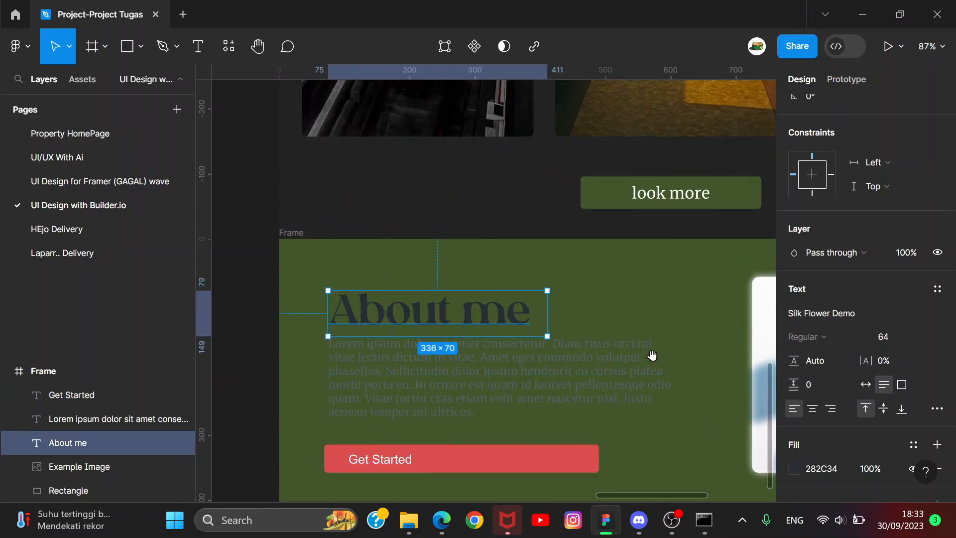
scroll(651, 356, down, 1)
click(793, 468)
drag(650, 270, 580, 125)
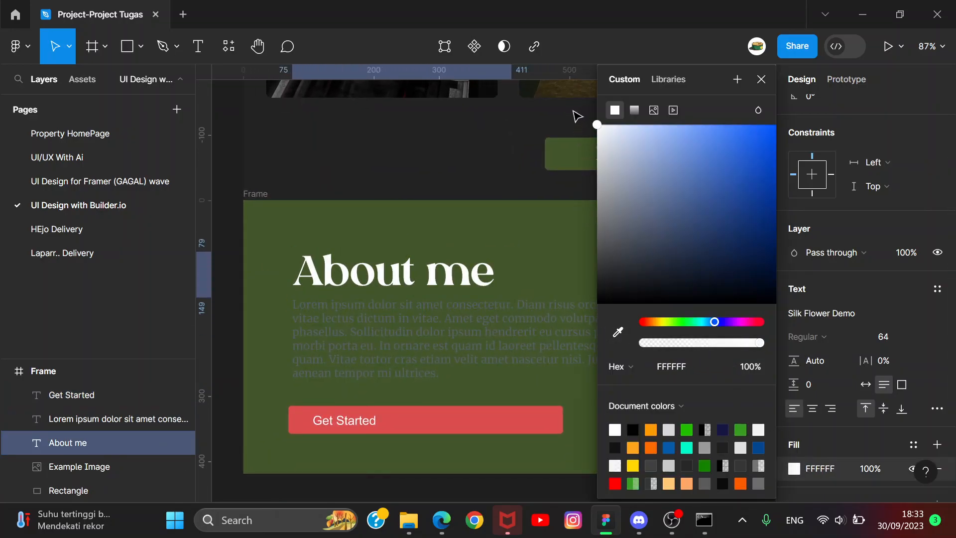
- Set the fill of the paragraph under "About me" to white FFFFFF with 45% opacity
click(518, 304)
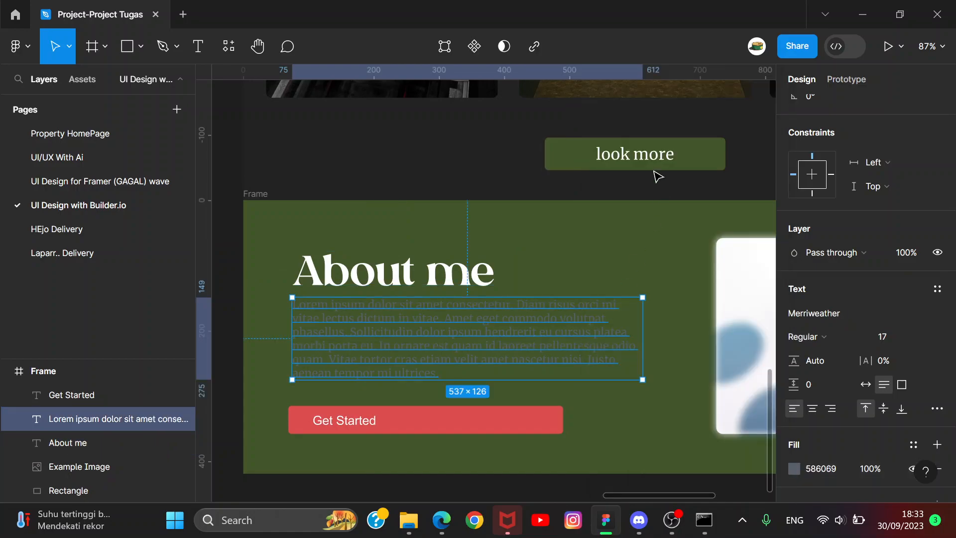
click(794, 469)
drag(629, 231, 577, 110)
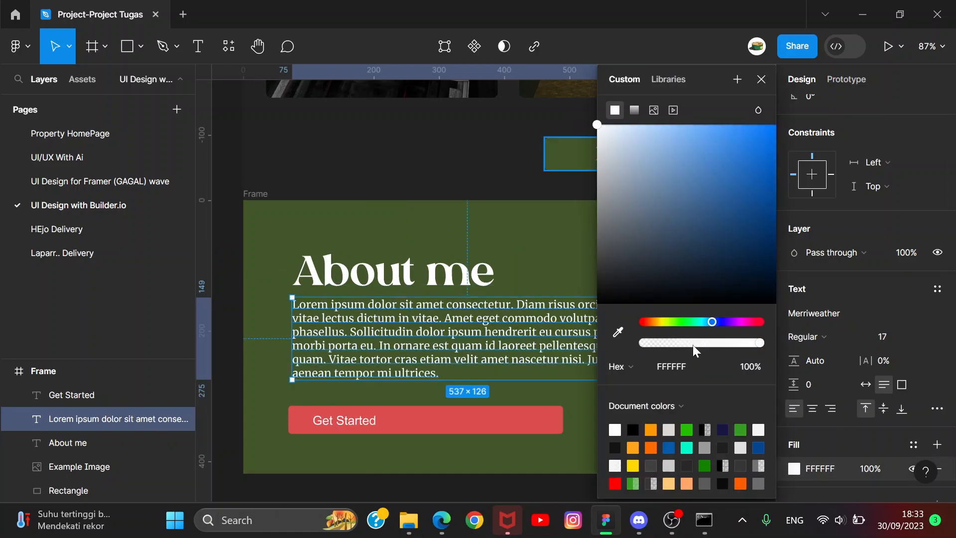
drag(757, 347, 702, 347)
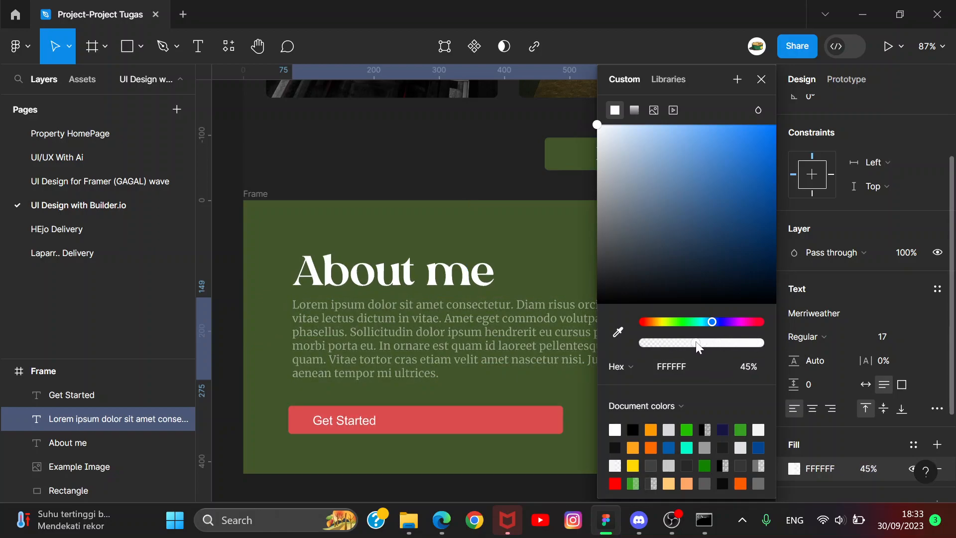
click(548, 241)
- Delete the red rectangle behind the "Get Started" label
scroll(548, 241, down, 5)
scroll(553, 334, up, 6)
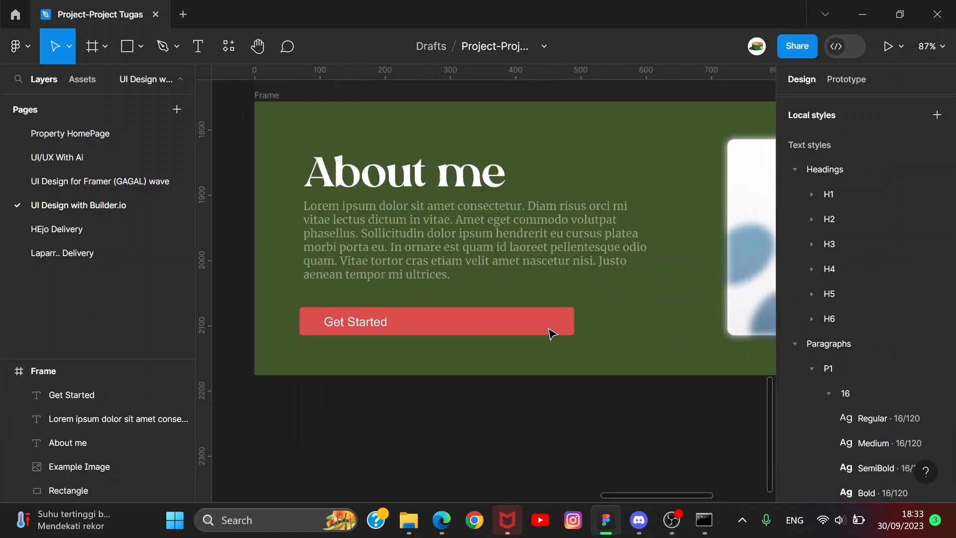
click(467, 319)
drag(465, 314, 469, 317)
click(359, 320)
click(481, 329)
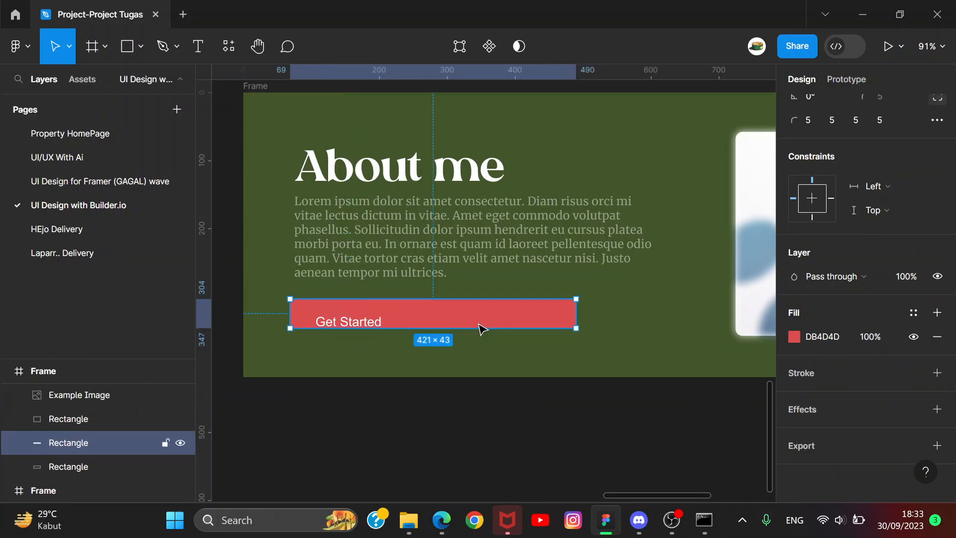
key(Delete)
- Wrap the "Get Started" text in an auto layout frame
click(363, 320)
click(405, 443)
click(354, 325)
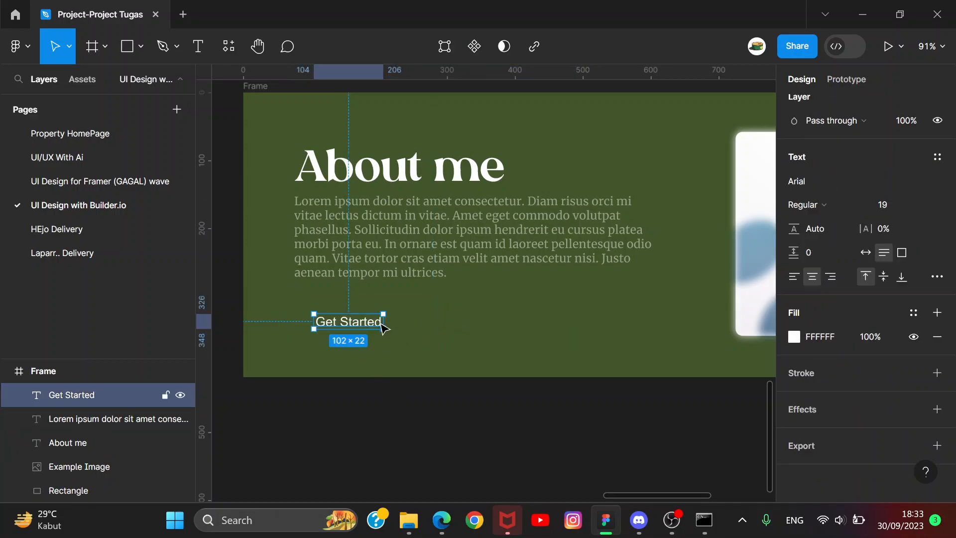
key(shift+a)
- Replace the "Get Started" label text with "Learn more"
double_click(380, 326)
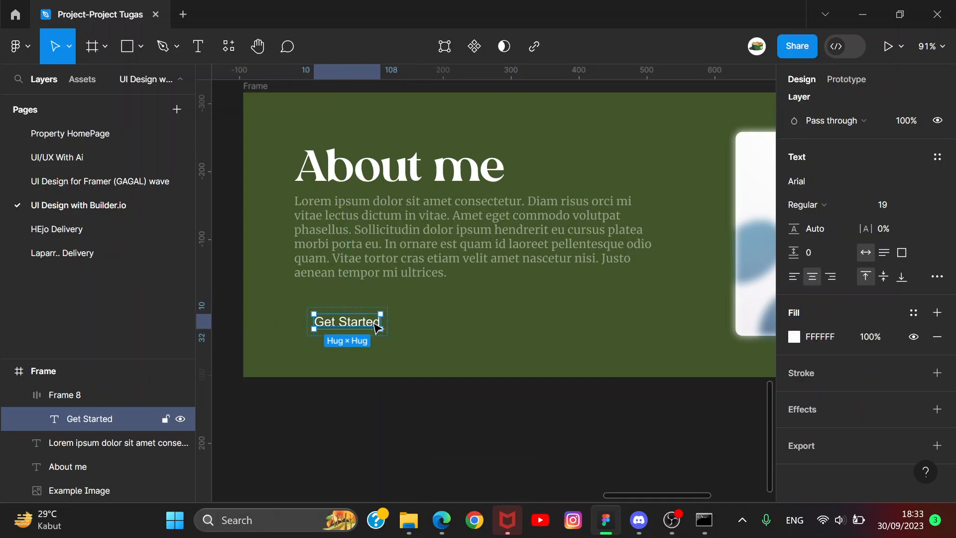
double_click(375, 324)
key(BackSpace)
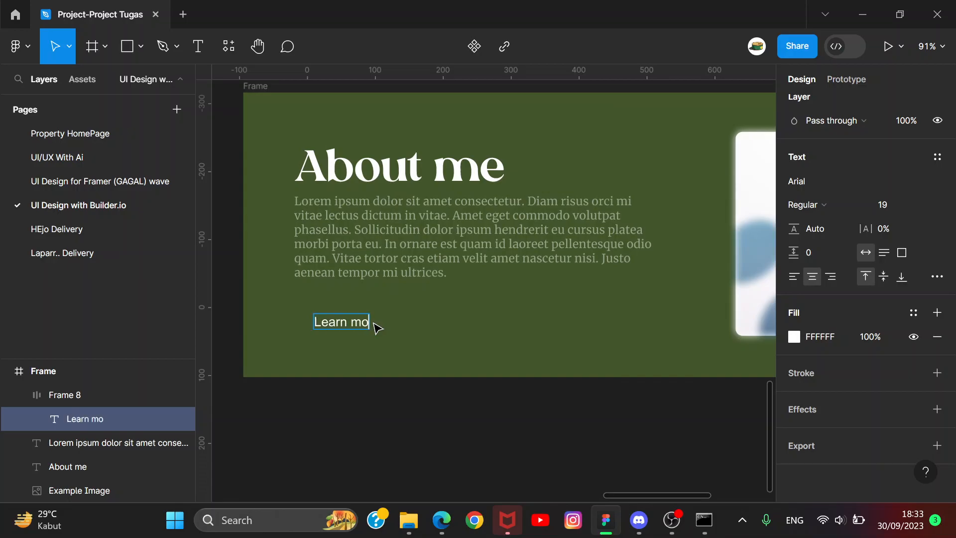
key(Escape)
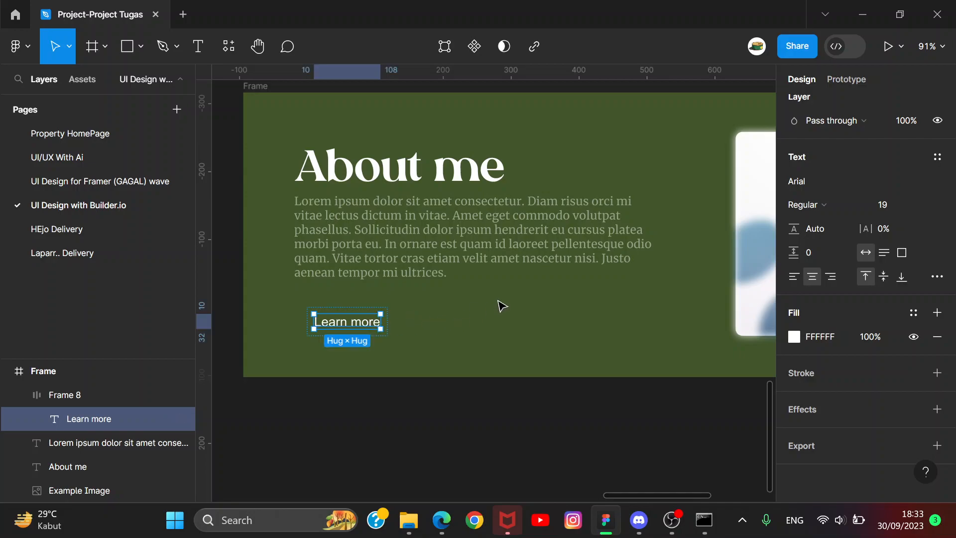
mouse_move(352, 331)
mouse_down()
mouse_move(322, 309)
mouse_move(358, 326)
mouse_up()
key(Escape)
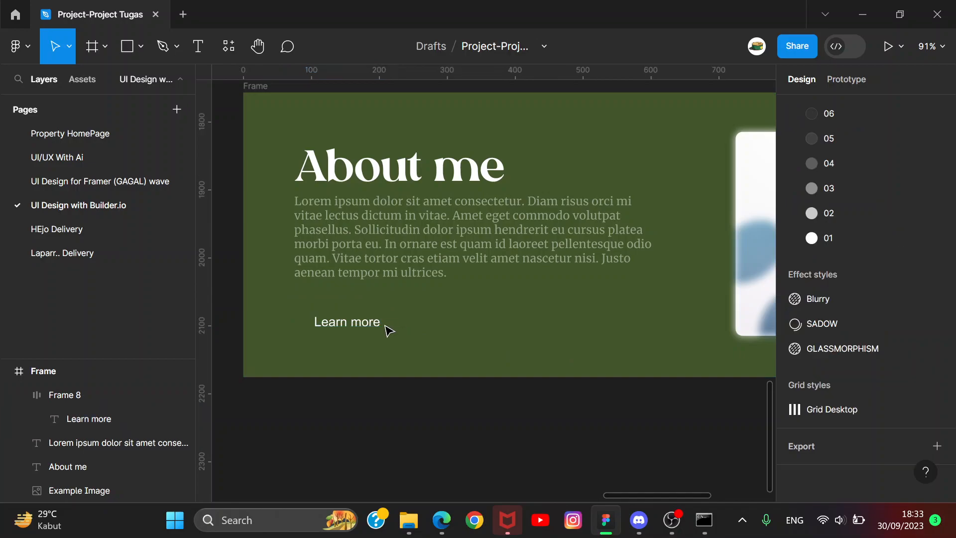
- Add a fill to the auto layout frame around "Learn more" and set it to dark grey 232323
click(386, 326)
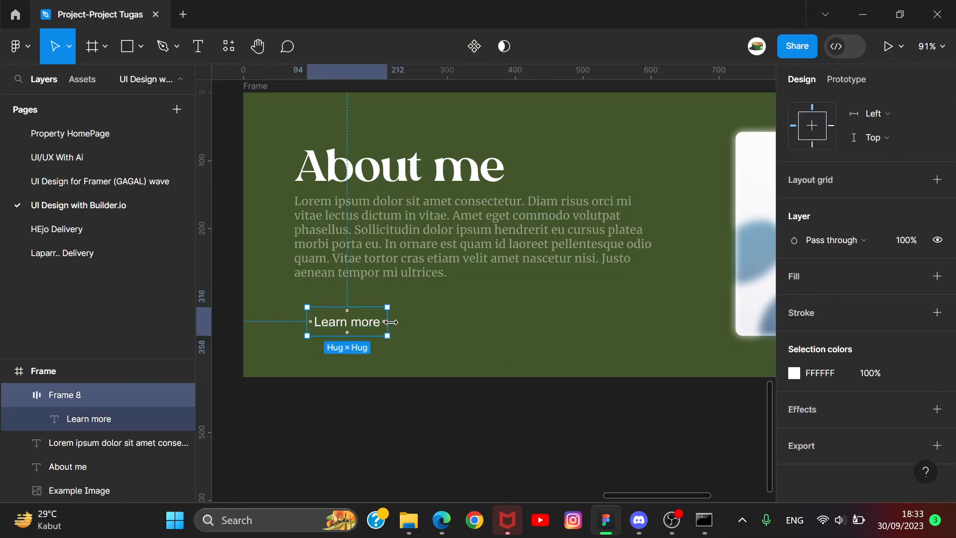
click(937, 276)
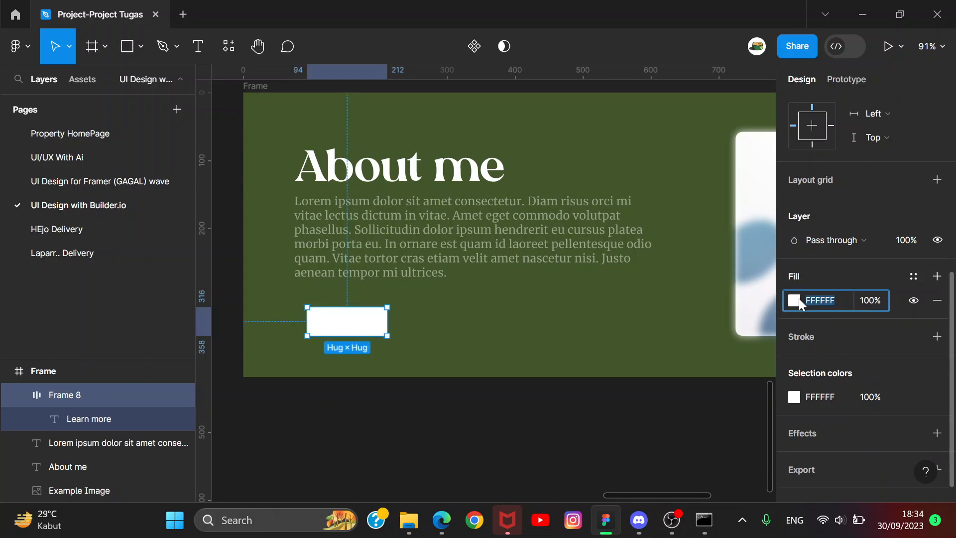
click(798, 298)
click(669, 255)
drag(684, 220, 521, 408)
click(514, 400)
scroll(513, 399, down, 3)
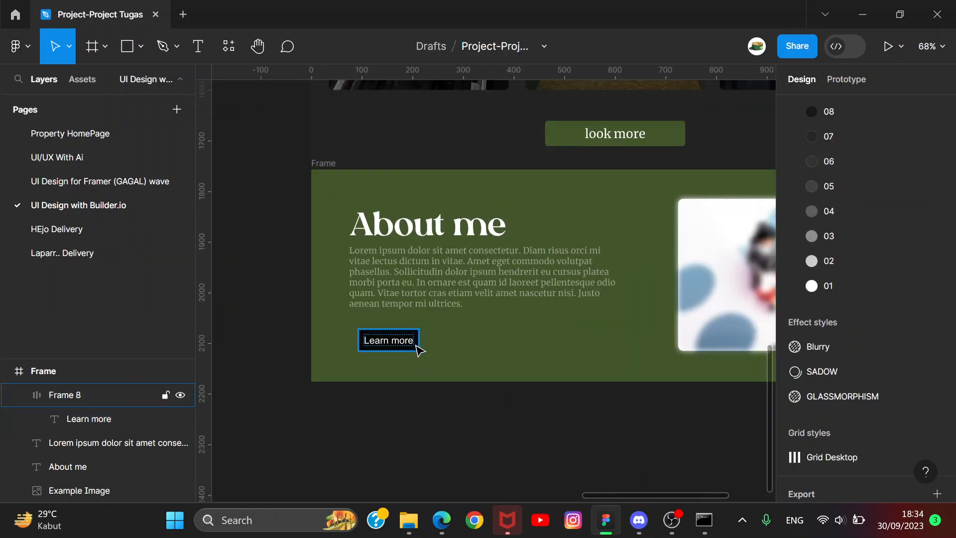
- Round the corners of the "Learn more" button frame with a radius of 8
click(409, 350)
key(Escape)
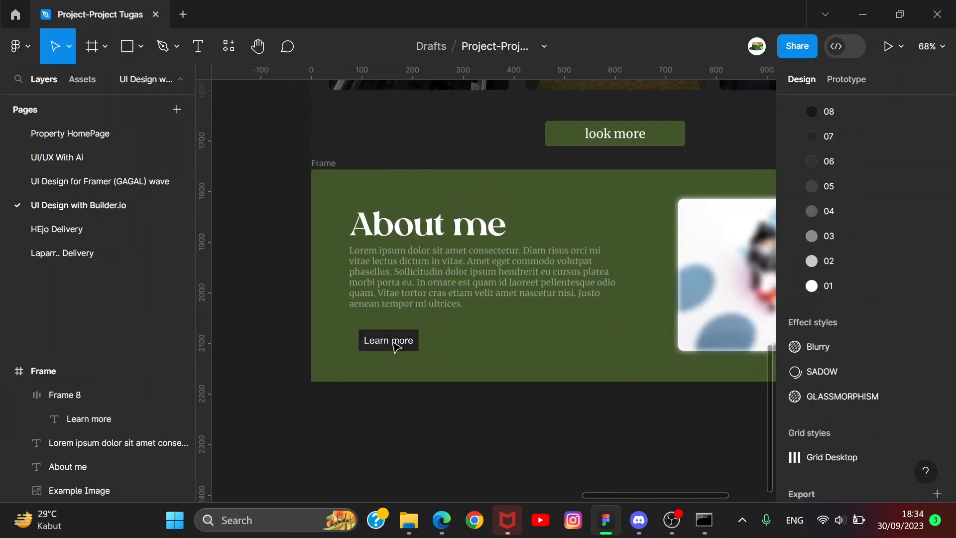
scroll(390, 344, up, 5)
click(485, 316)
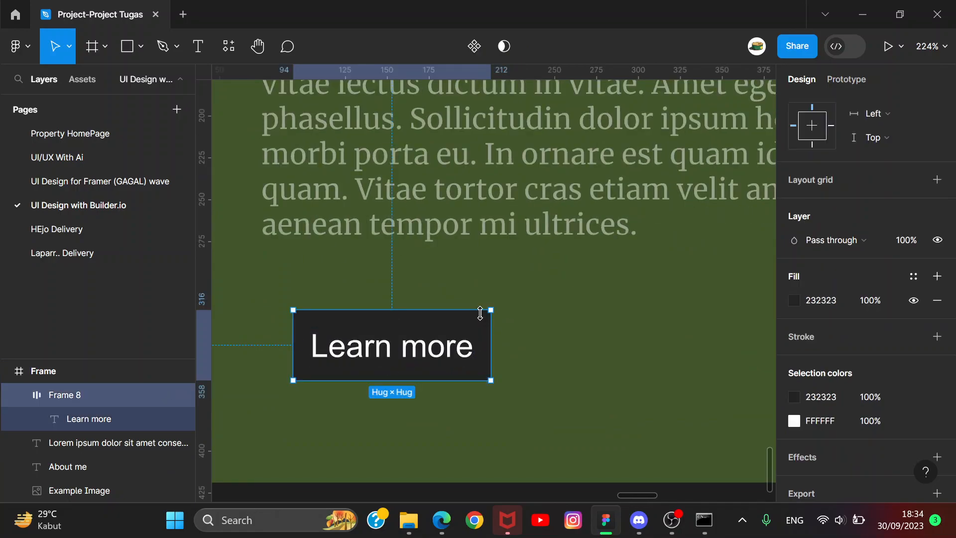
click(904, 239)
key(BackSpace)
text(8)
key(Return)
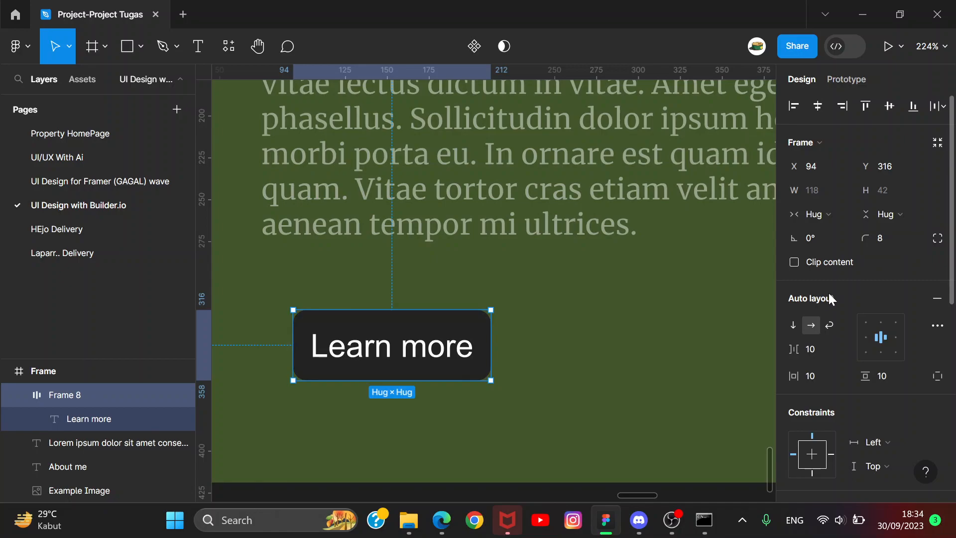
double_click(647, 293)
- Change the fill of the "Learn more" button frame to bright lime green C2FF42
scroll(647, 292, down, 3)
scroll(647, 293, down, 5)
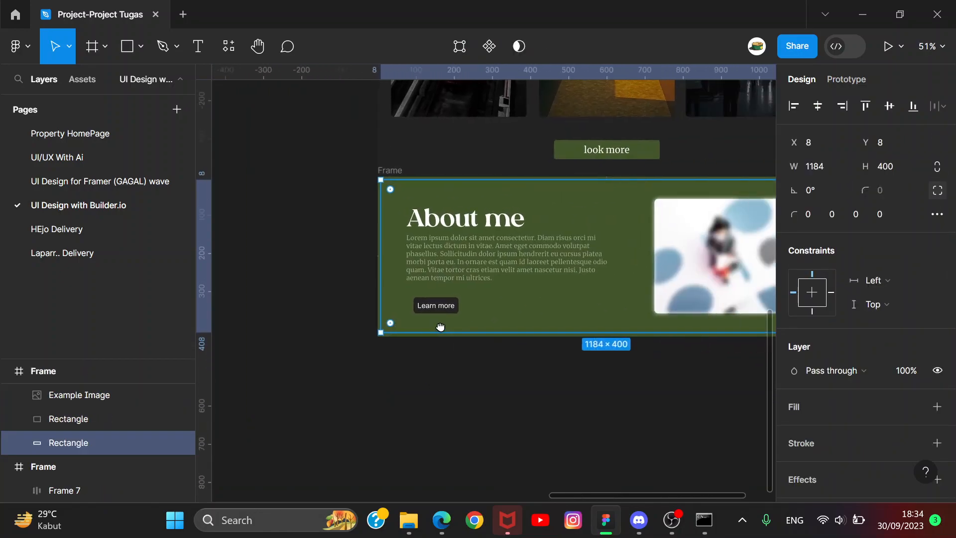
scroll(398, 311, up, 5)
scroll(480, 301, down, 5)
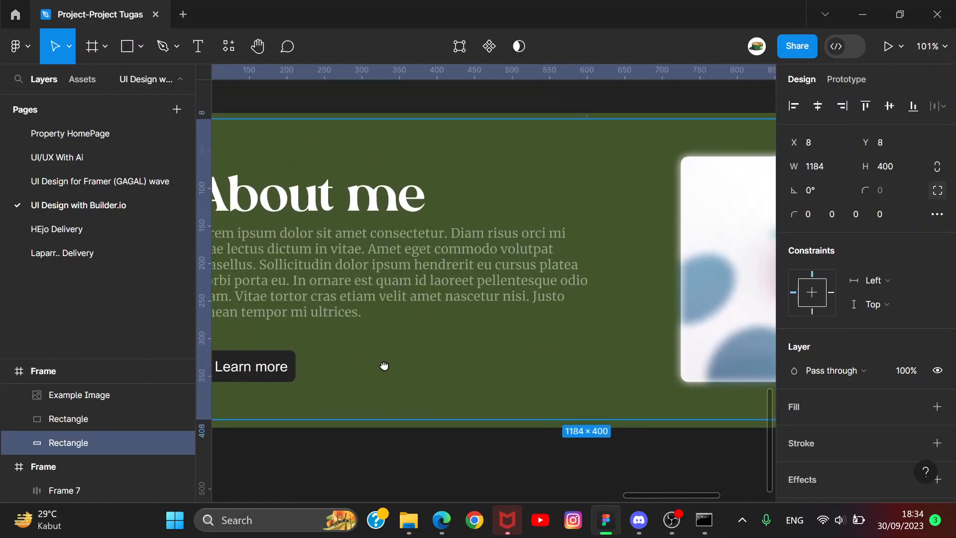
click(305, 342)
scroll(838, 396, down, 5)
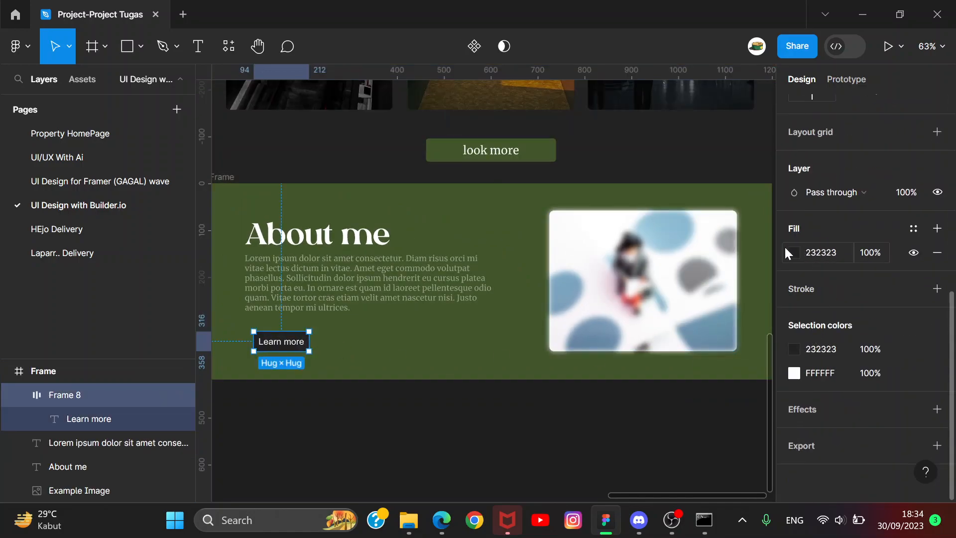
click(793, 252)
drag(751, 235, 583, 228)
mouse_move(654, 323)
mouse_down()
mouse_move(701, 321)
mouse_move(668, 321)
mouse_up()
drag(662, 239, 647, 125)
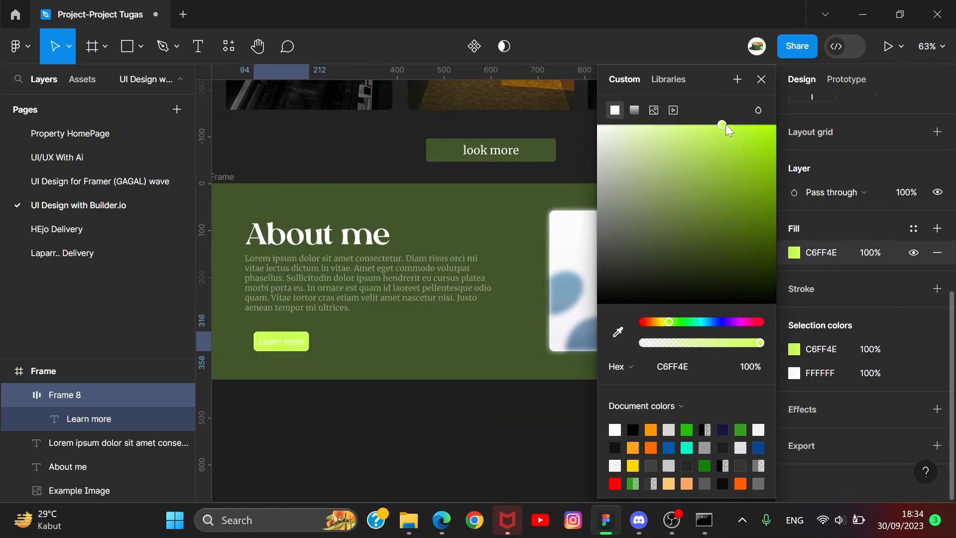
drag(733, 126, 730, 128)
click(299, 443)
- Recolor the "Learn more" label with the dark grey 232323 sampled from the design
click(296, 347)
double_click(298, 348)
key(i)
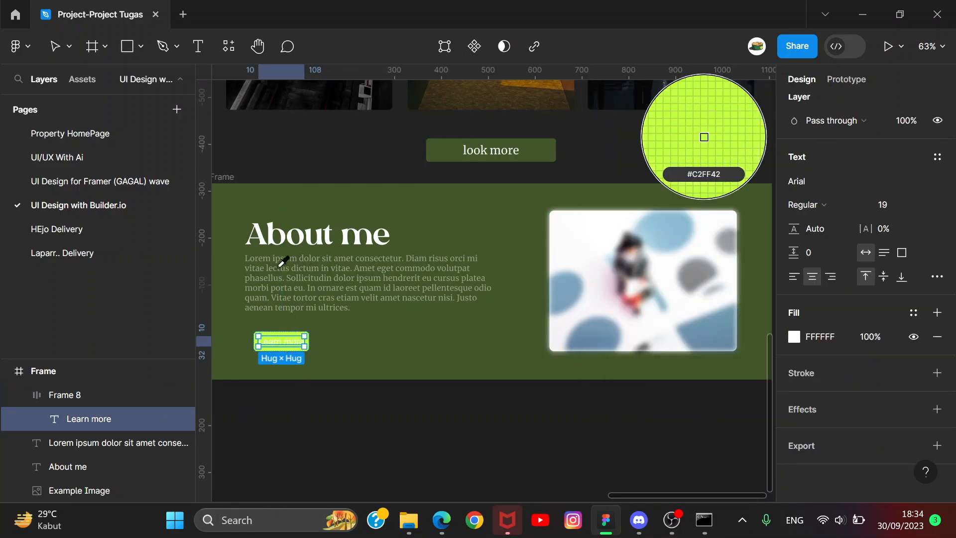
drag(323, 189, 349, 155)
click(369, 132)
click(497, 422)
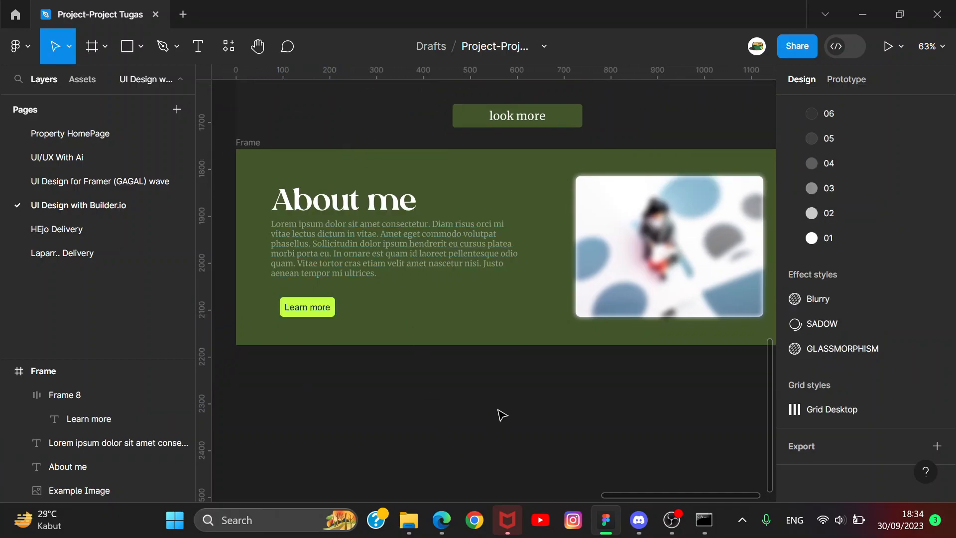
- Recolor the "Learn more" label with the dark green 415529 sampled from the section background
click(324, 314)
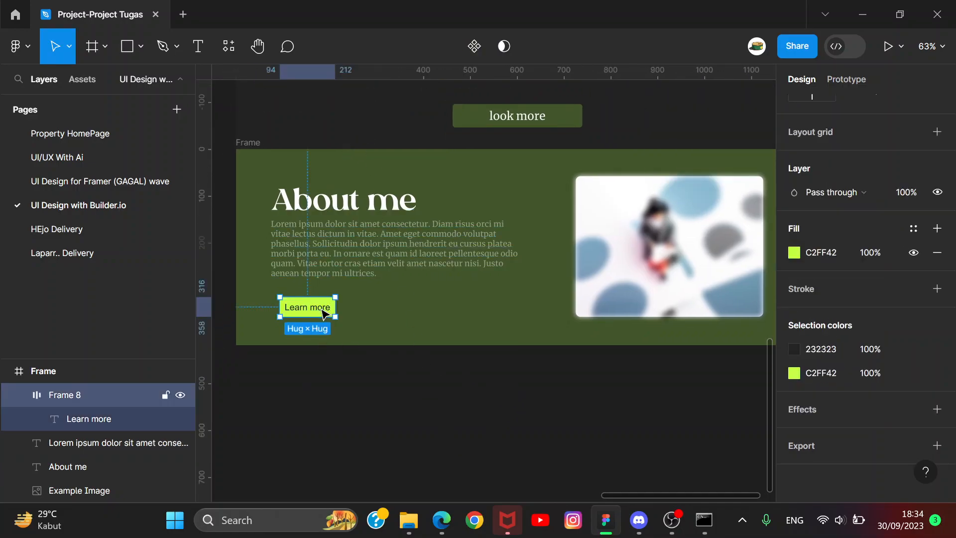
double_click(322, 314)
key(i)
click(412, 319)
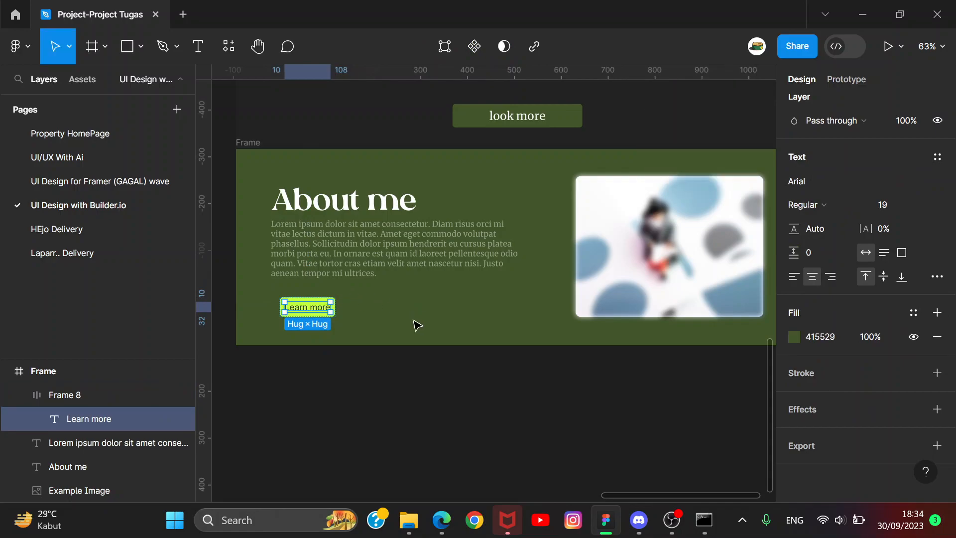
click(484, 432)
- Move the "Learn more" button horizontally to align with the paragraph's left edge at X 75
scroll(477, 394, up, 1)
scroll(477, 394, down, 4)
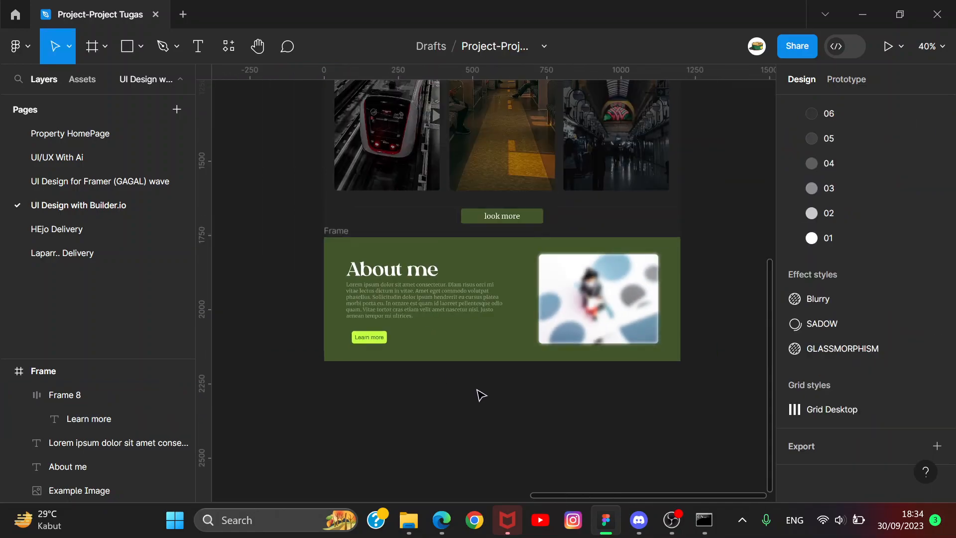
scroll(372, 353, up, 4)
click(366, 331)
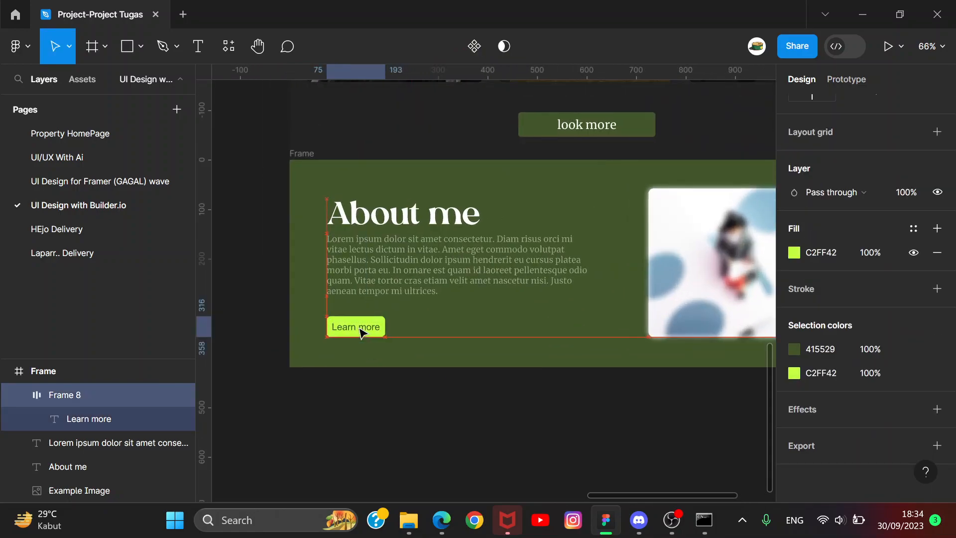
click(572, 444)
- Review the layout of the "About me" section, including its text, button and blurred example image
scroll(574, 440, down, 2)
scroll(479, 390, right, 2)
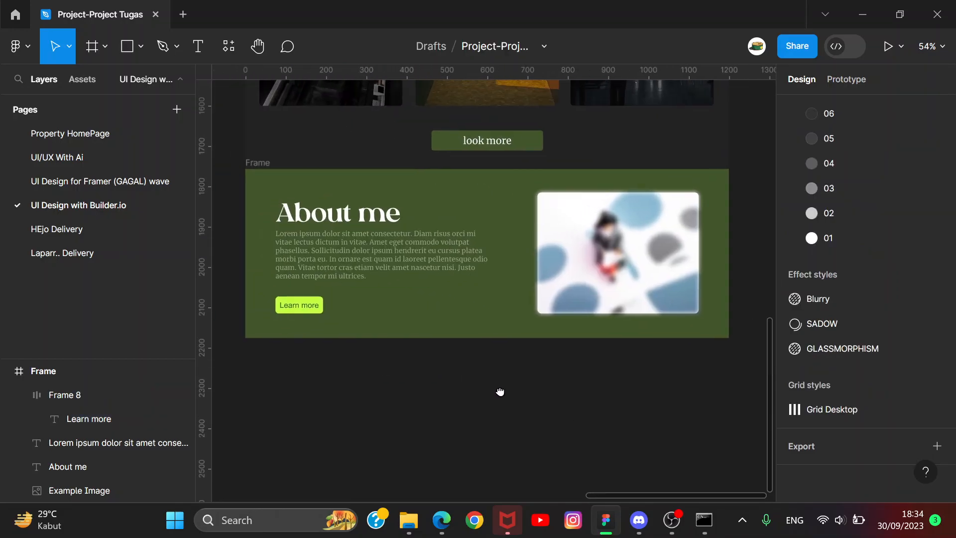
scroll(516, 399, down, 5)
scroll(516, 398, up, 2)
scroll(503, 320, down, 2)
scroll(456, 275, up, 5)
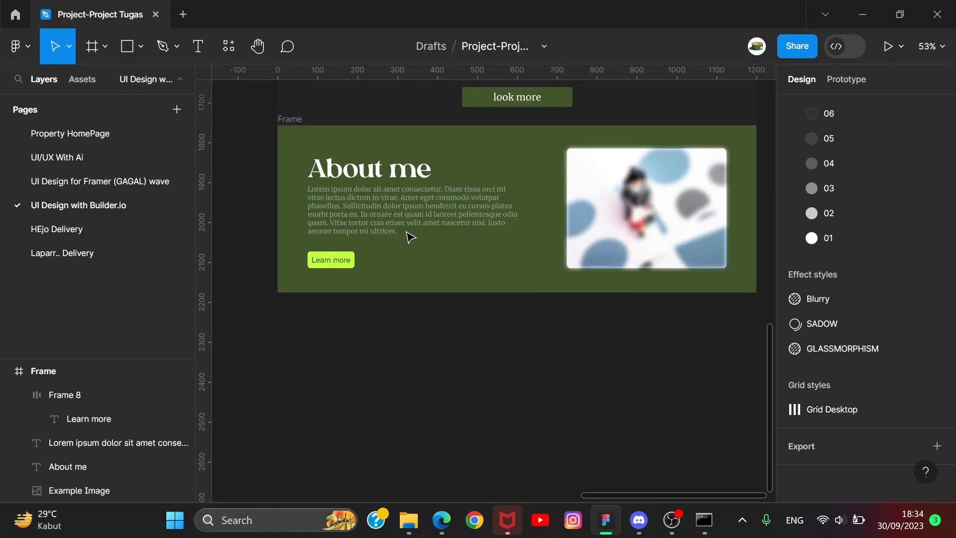
click(685, 236)
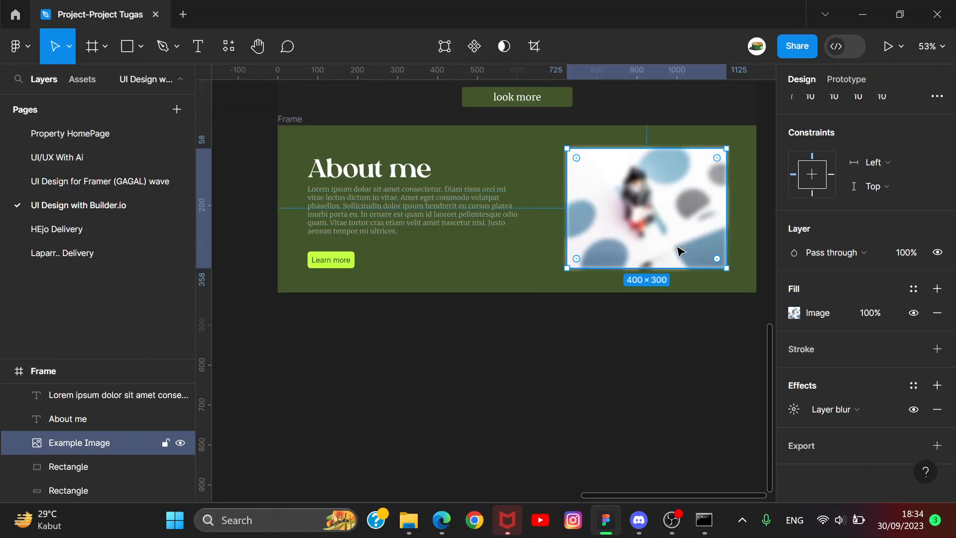
drag(608, 308, 504, 398)
scroll(564, 320, up, 3)
scroll(563, 320, down, 4)
- Switch to the Microsoft Edge window showing the OpenAI billing overview
mouse_move(443, 520)
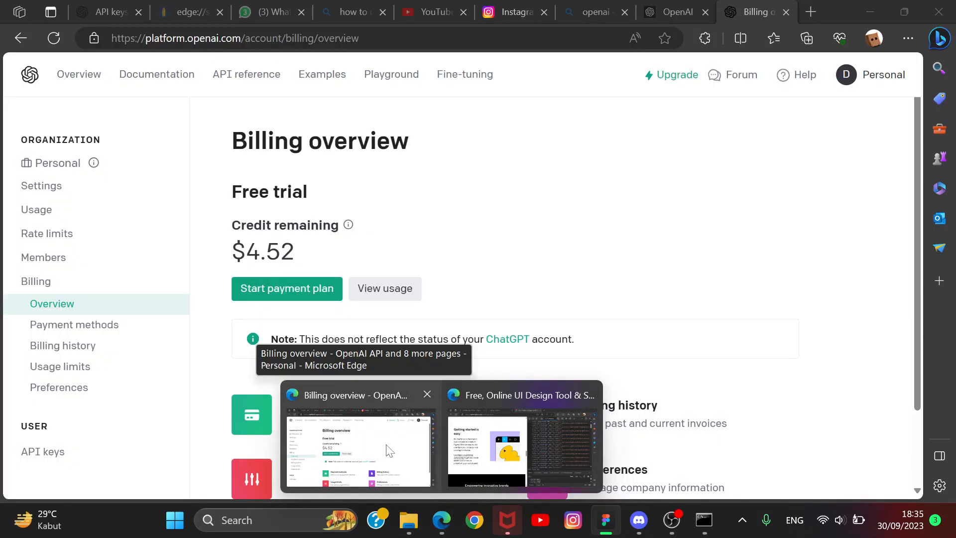
click(390, 450)
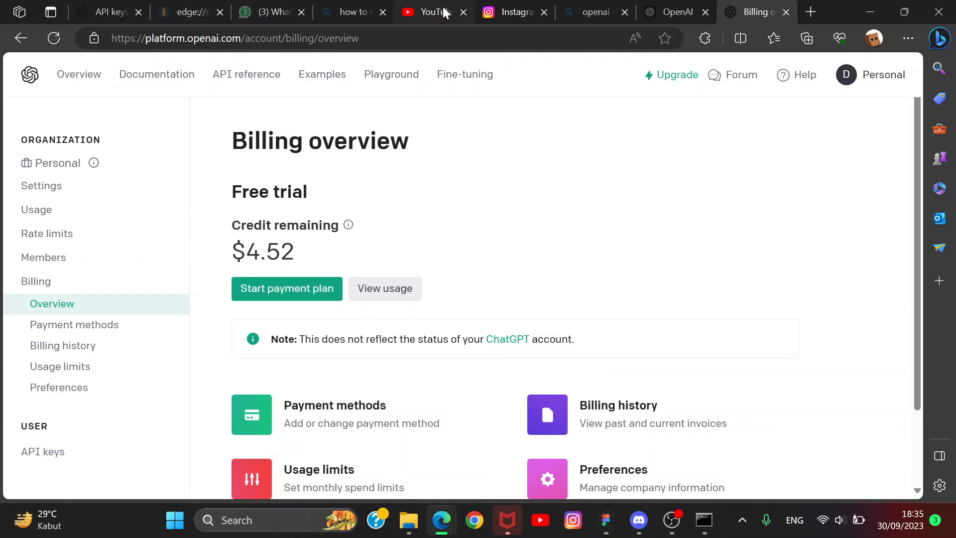
- Try to browse the internal shared storage of the connected realme C25s phone from the HFS DATA window in File Explorer
mouse_move(408, 520)
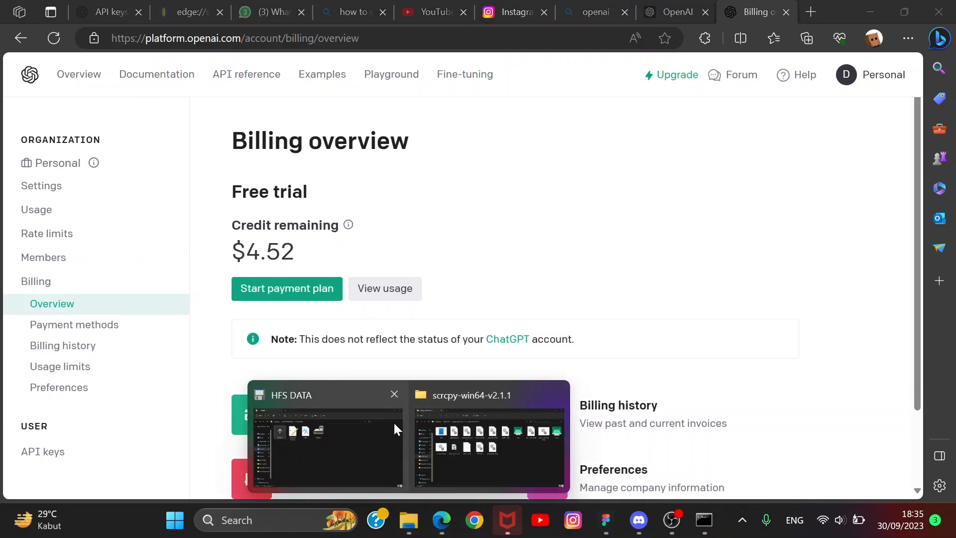
click(346, 420)
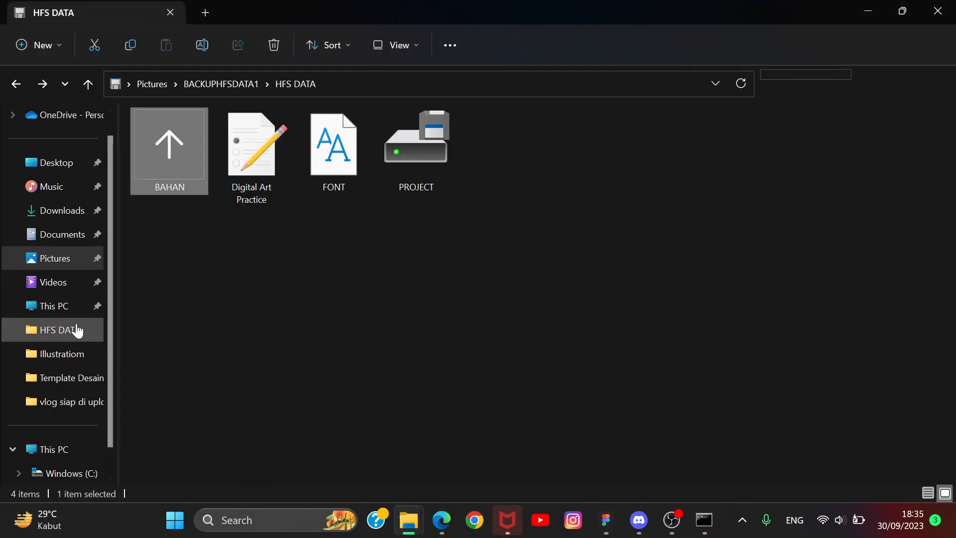
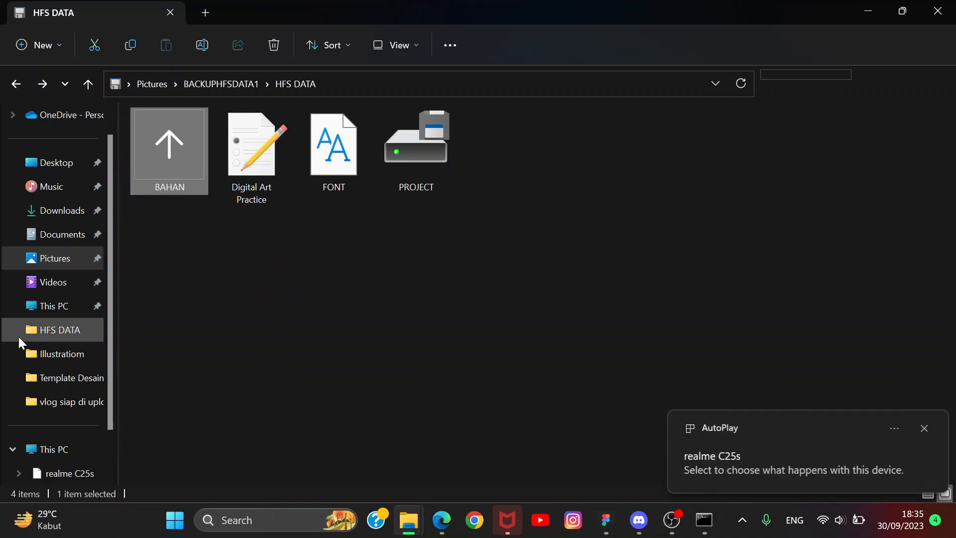
scroll(64, 423, down, 2)
click(74, 377)
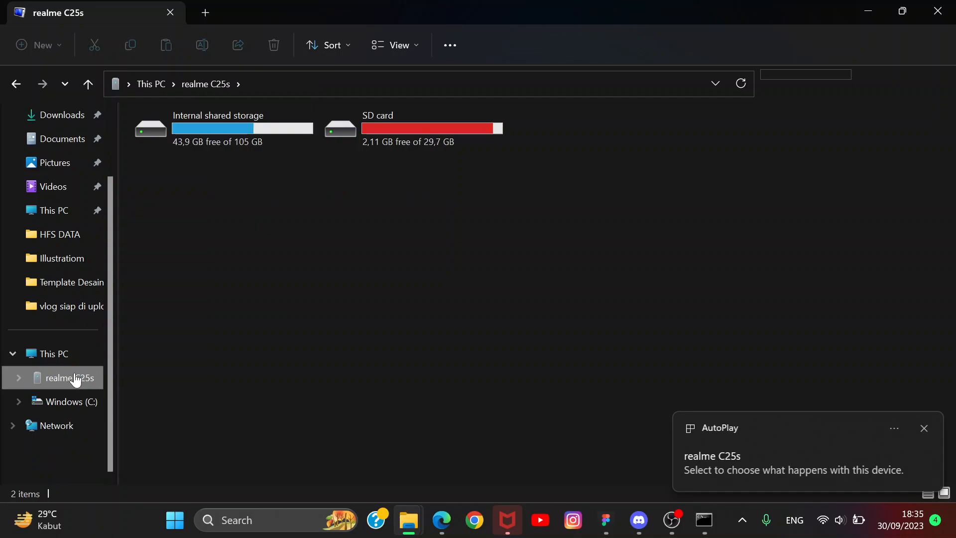
double_click(268, 115)
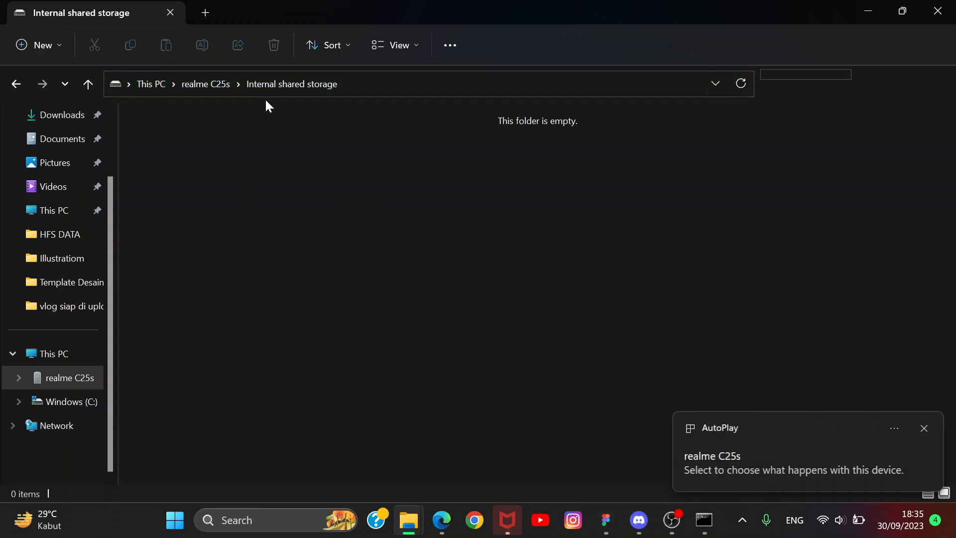
click(922, 427)
key(alt+Tab)
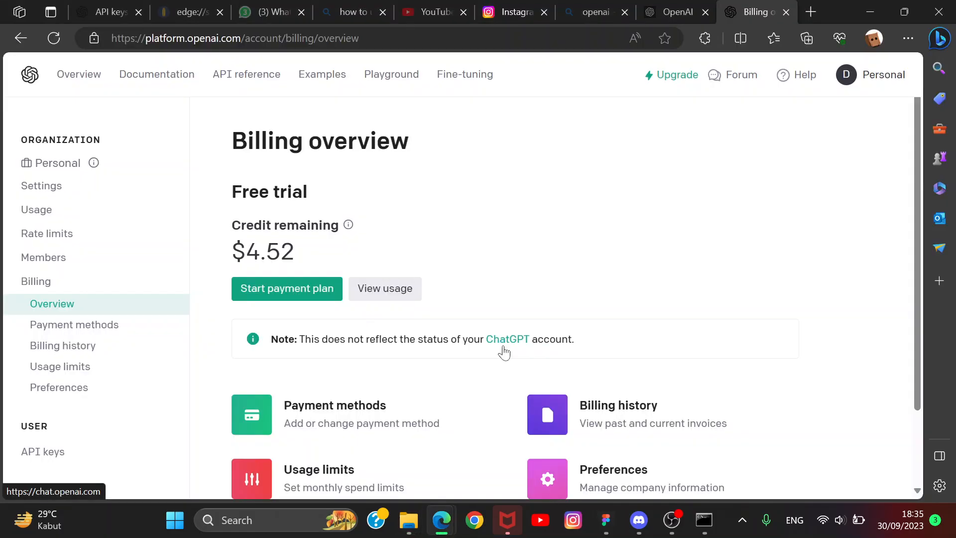
- Switch to the scrcpy-win64-v2.1.1 File Explorer window and open Pictures > AdobeLightroom on the realme C25s internal shared storage
click(408, 520)
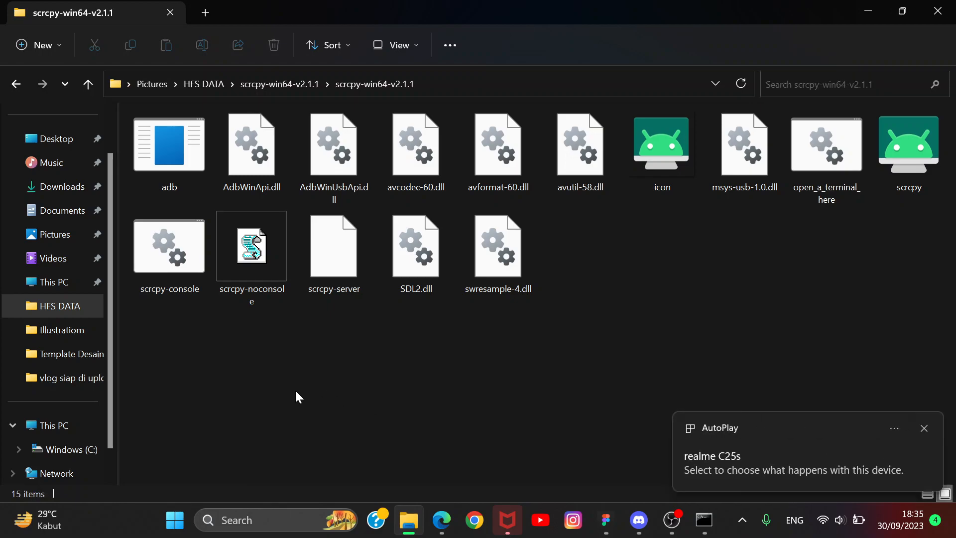
click(97, 446)
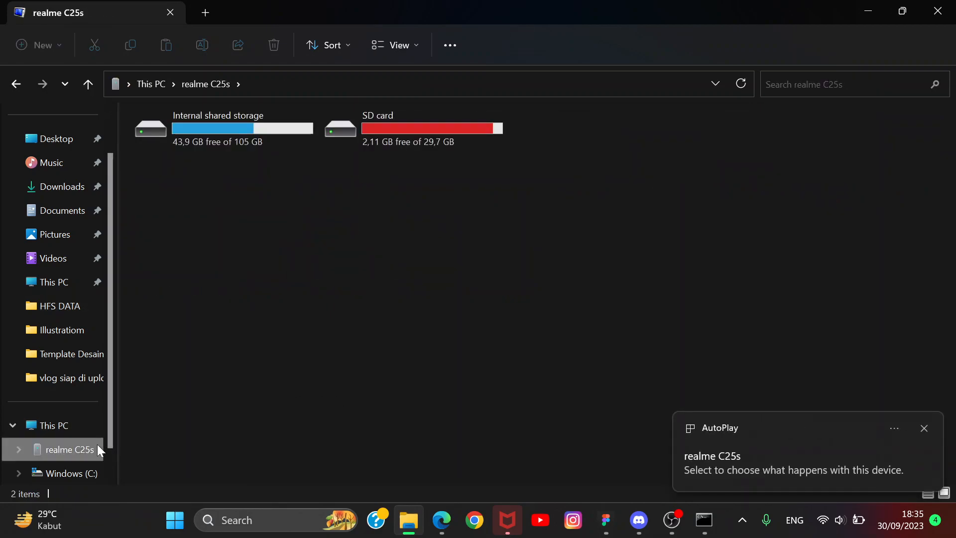
double_click(285, 141)
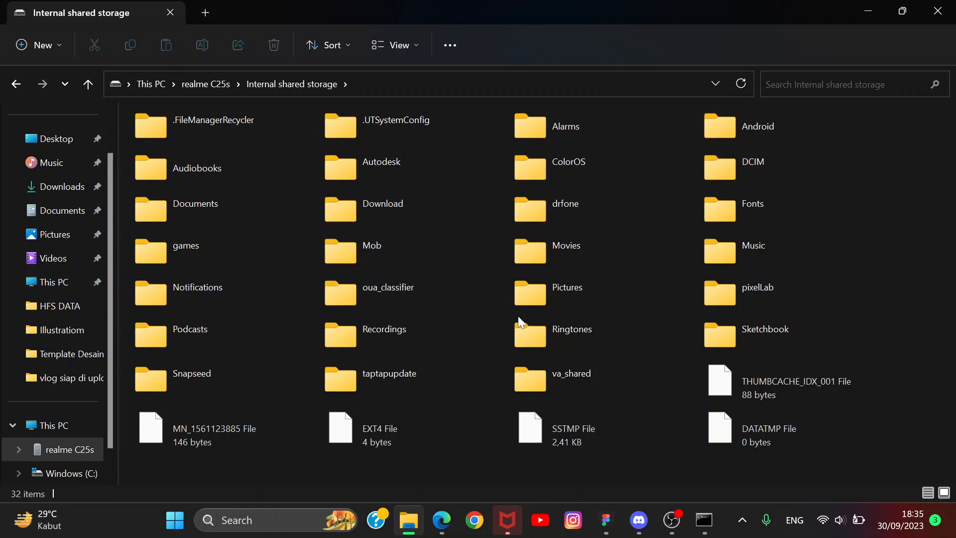
double_click(568, 303)
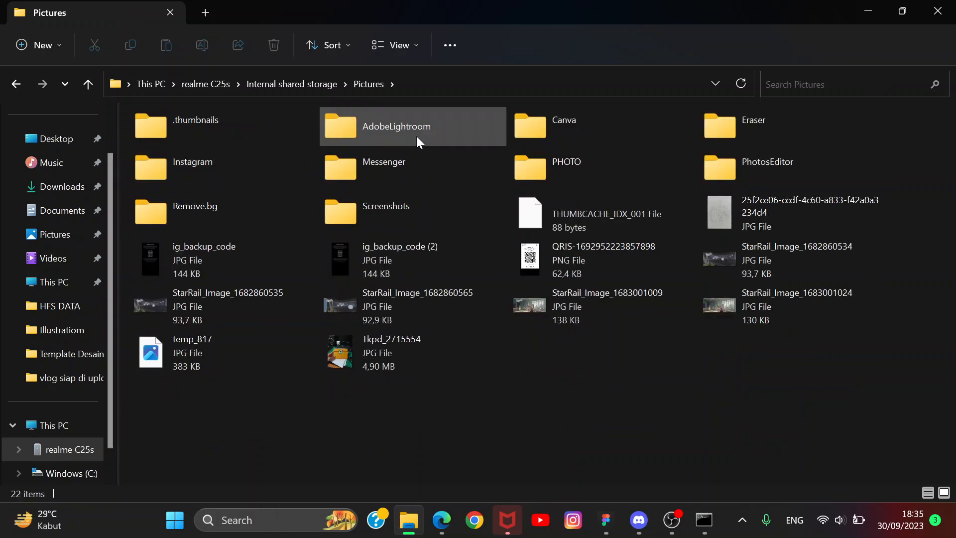
double_click(416, 136)
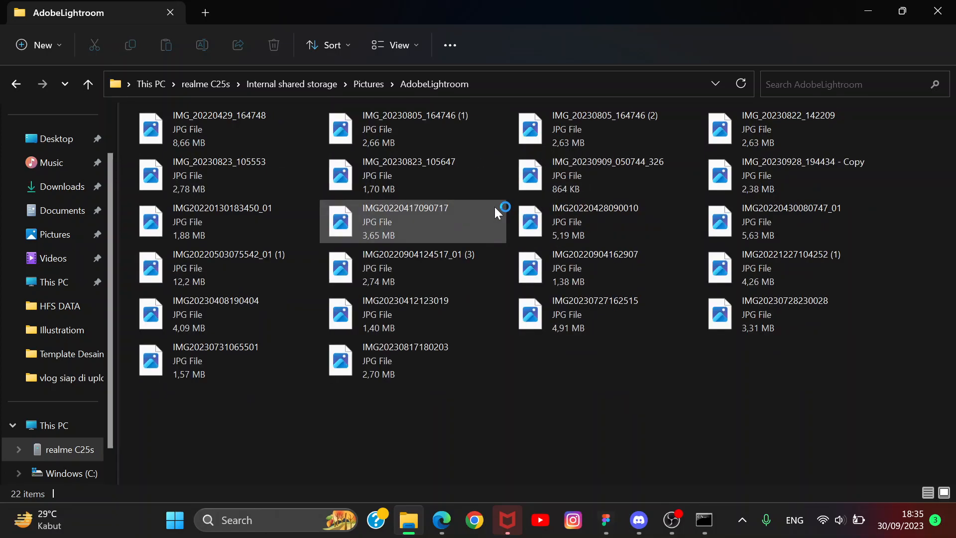
- Examine the photos in the AdobeLightroom folder for one suited to the "About me" section
scroll(494, 207, down, 2)
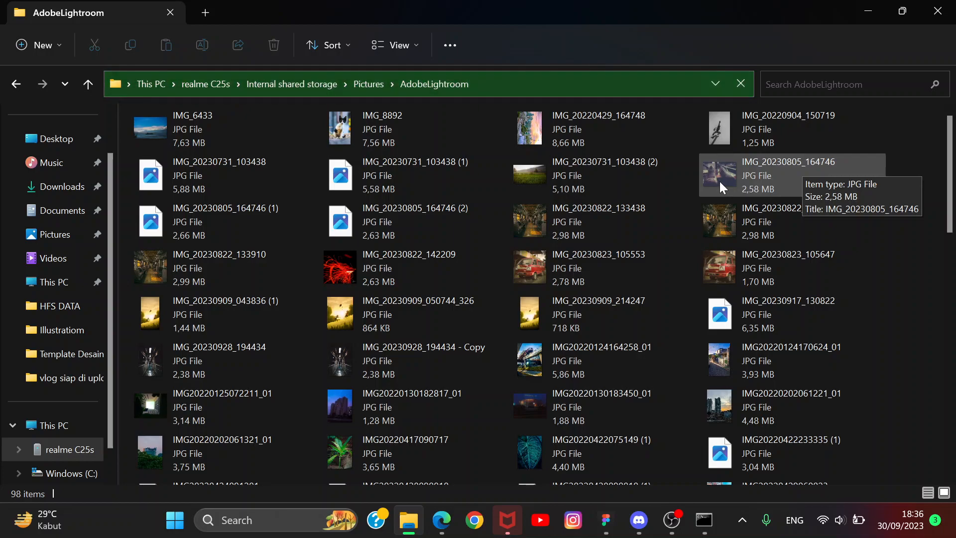
scroll(719, 181, down, 2)
scroll(719, 185, down, 10)
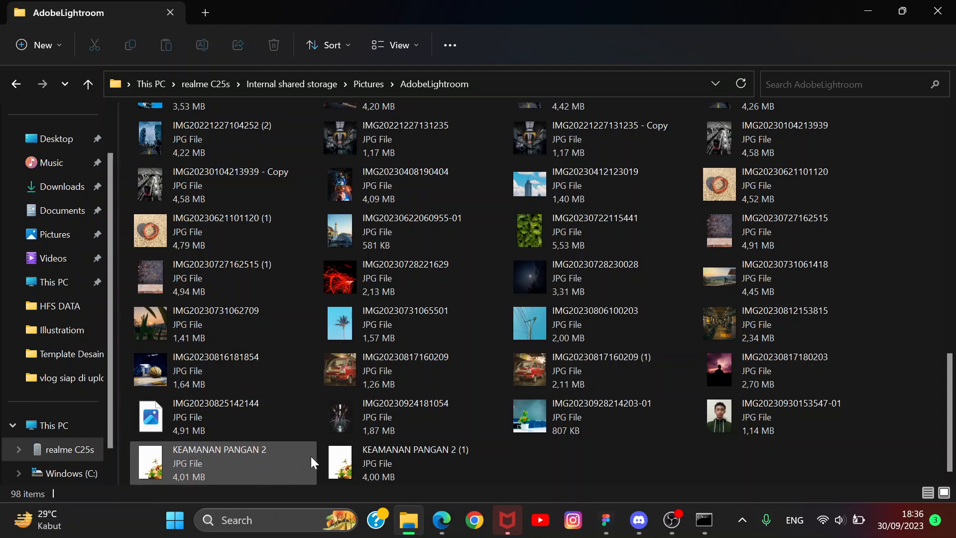
scroll(455, 378, up, 10)
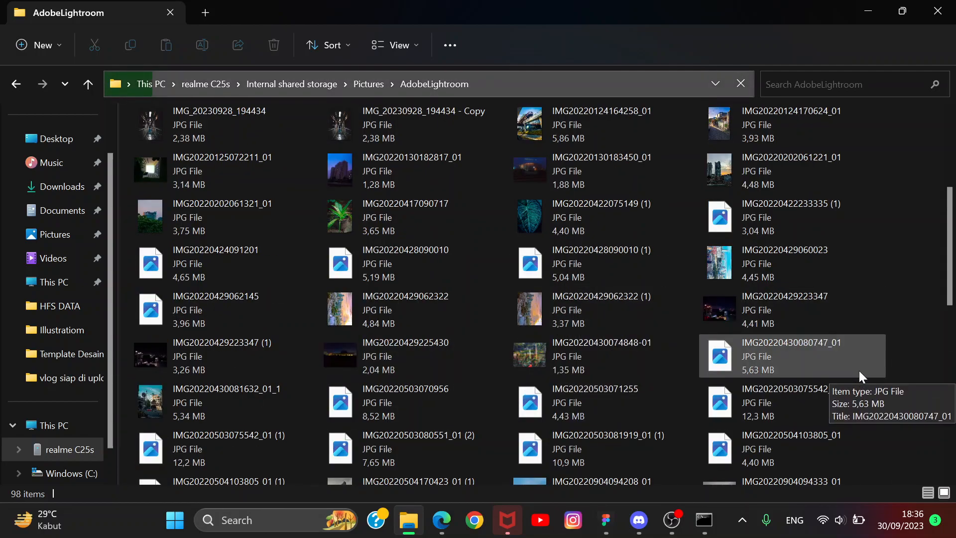
scroll(859, 360, down, 2)
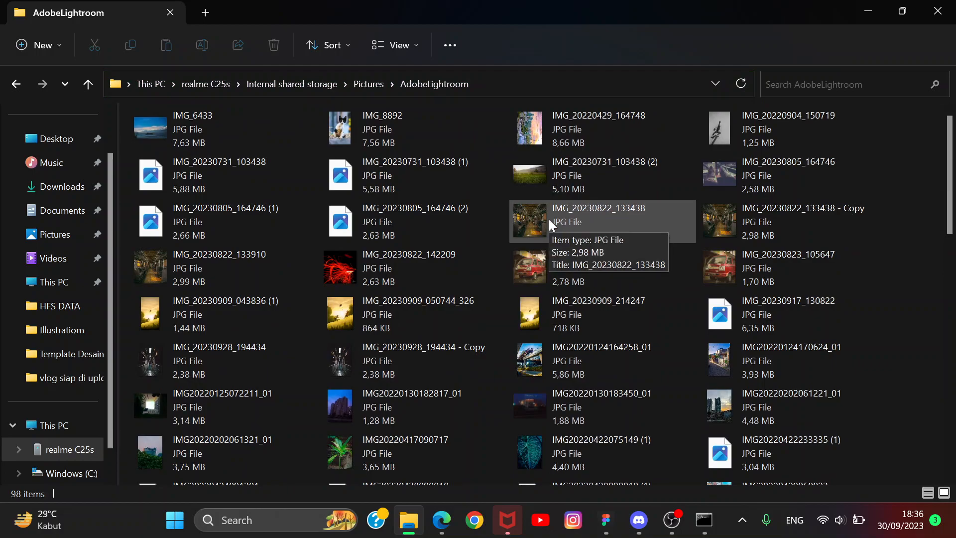
scroll(441, 165, down, 8)
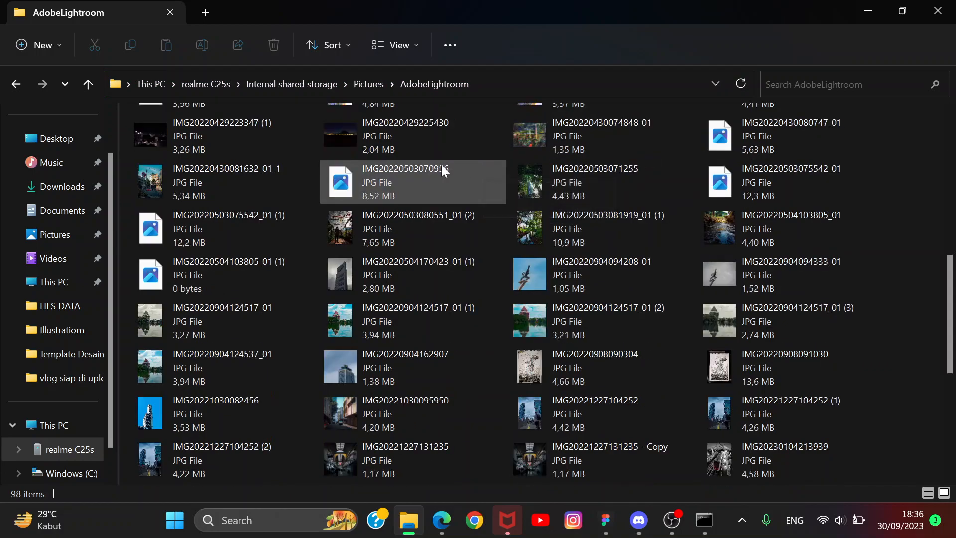
scroll(442, 171, down, 5)
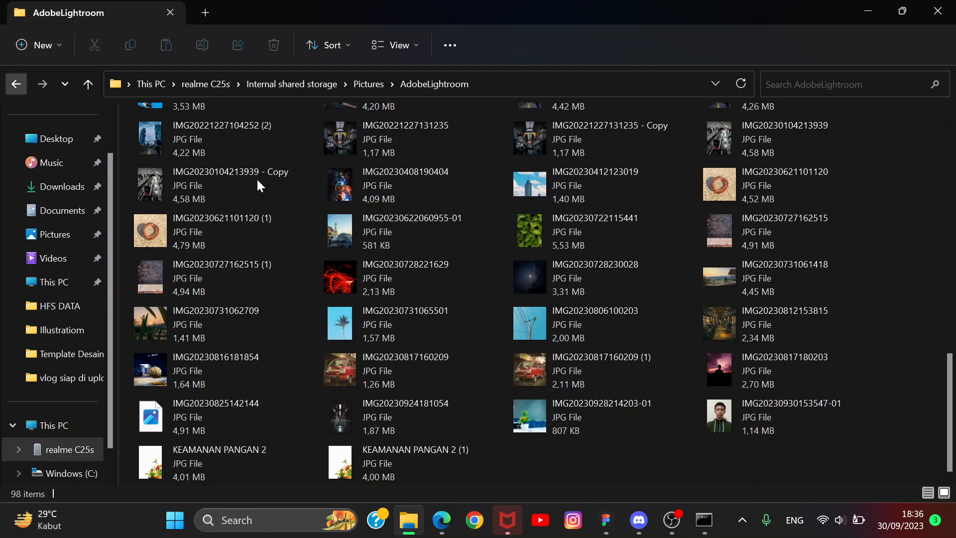
scroll(347, 205, up, 3)
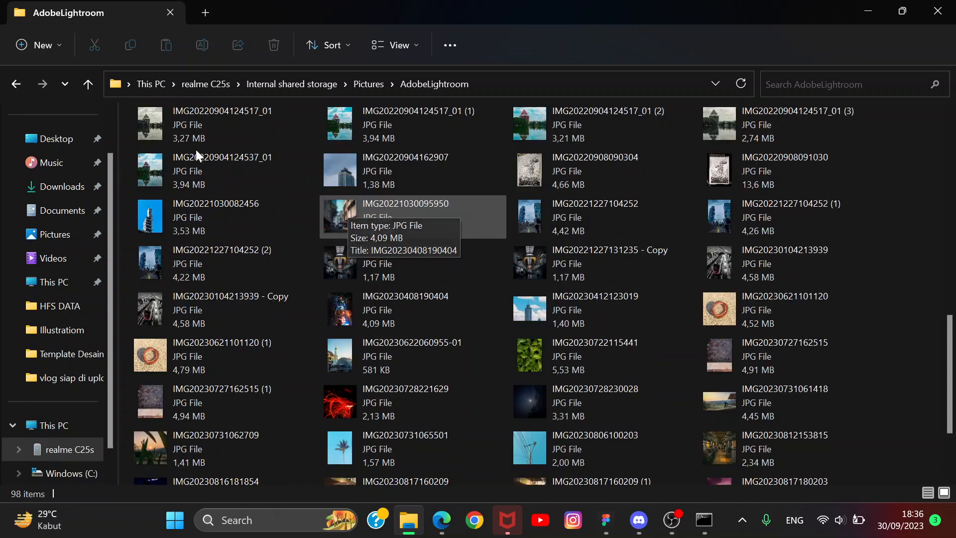
- Open the Instagram folder within the phone's Pictures and look through its photos for a portrait-like shot
click(16, 83)
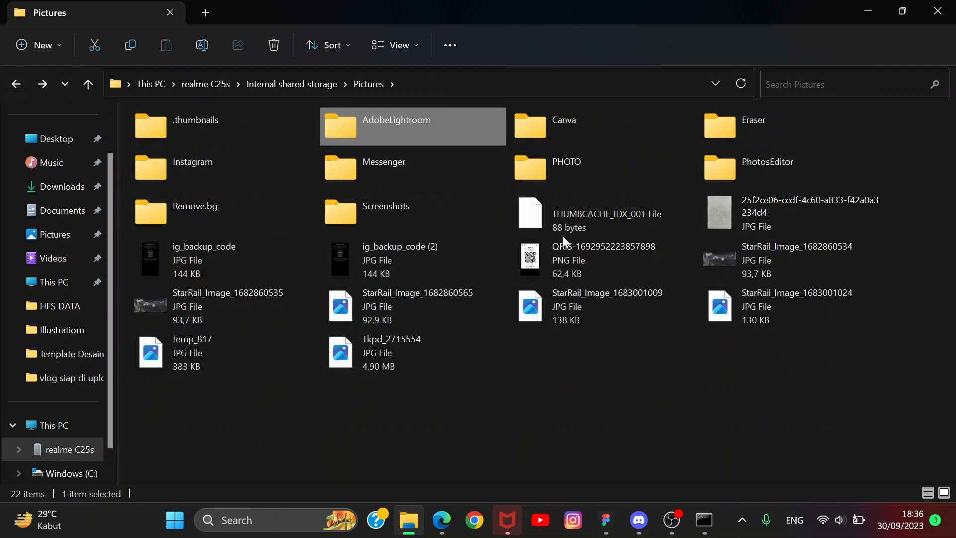
double_click(275, 183)
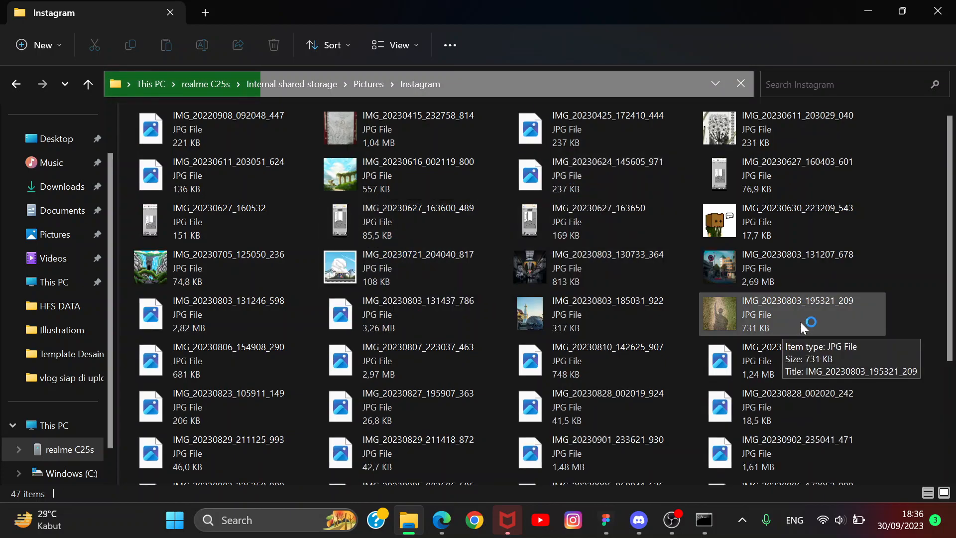
click(802, 324)
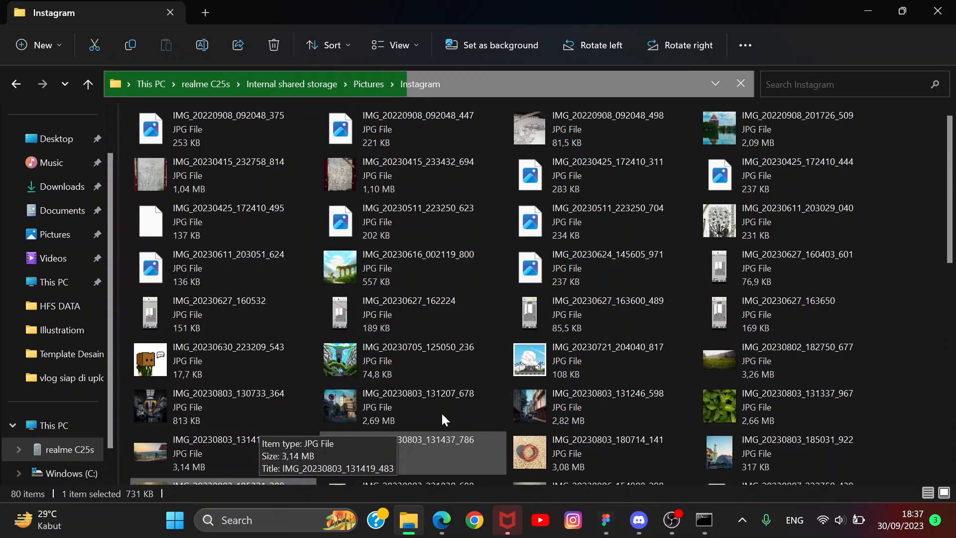
scroll(441, 411, down, 5)
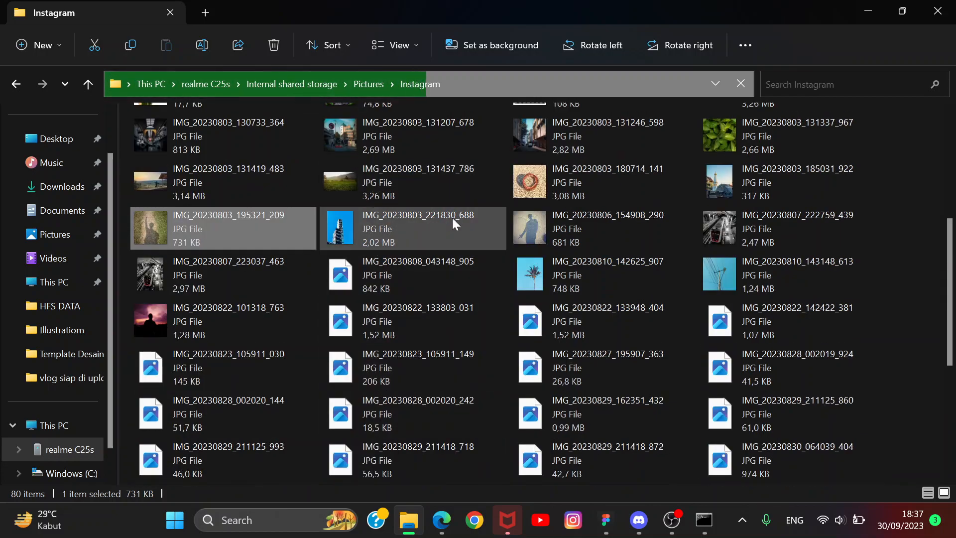
scroll(458, 267, up, 5)
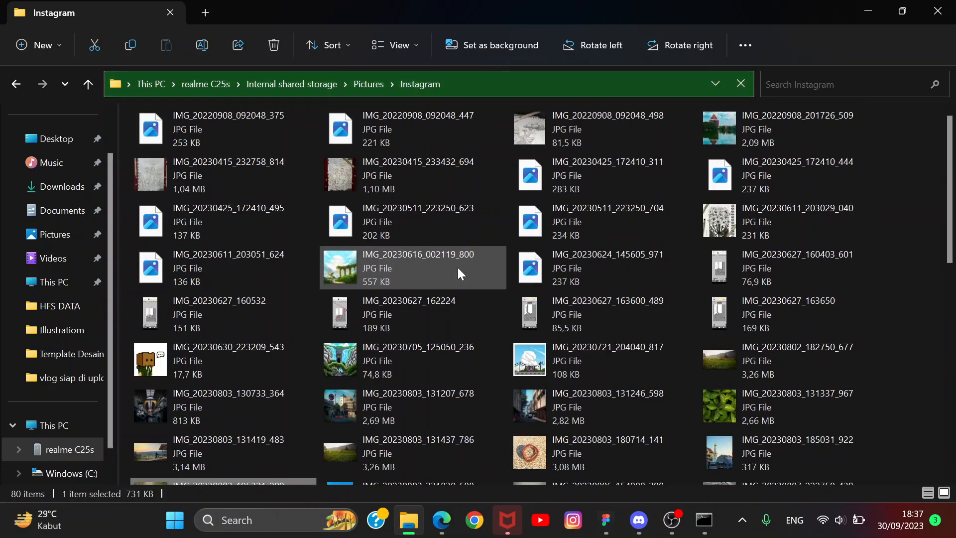
scroll(439, 273, down, 10)
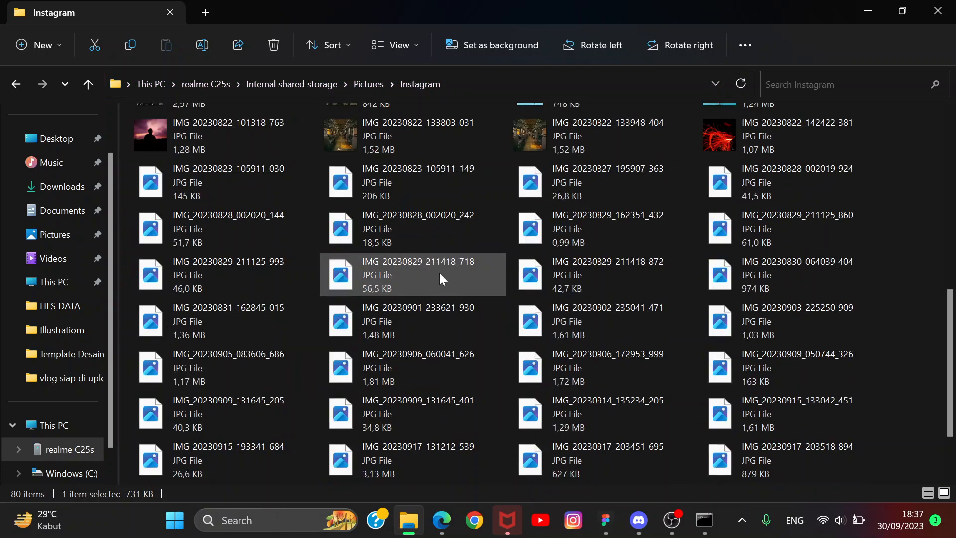
scroll(428, 261, up, 3)
drag(568, 169, 395, 520)
click(412, 521)
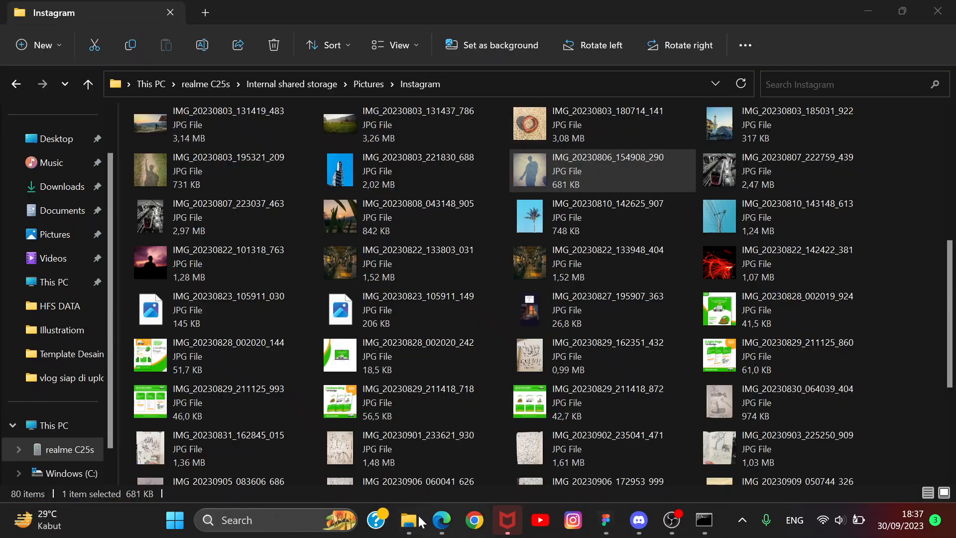
click(953, 5)
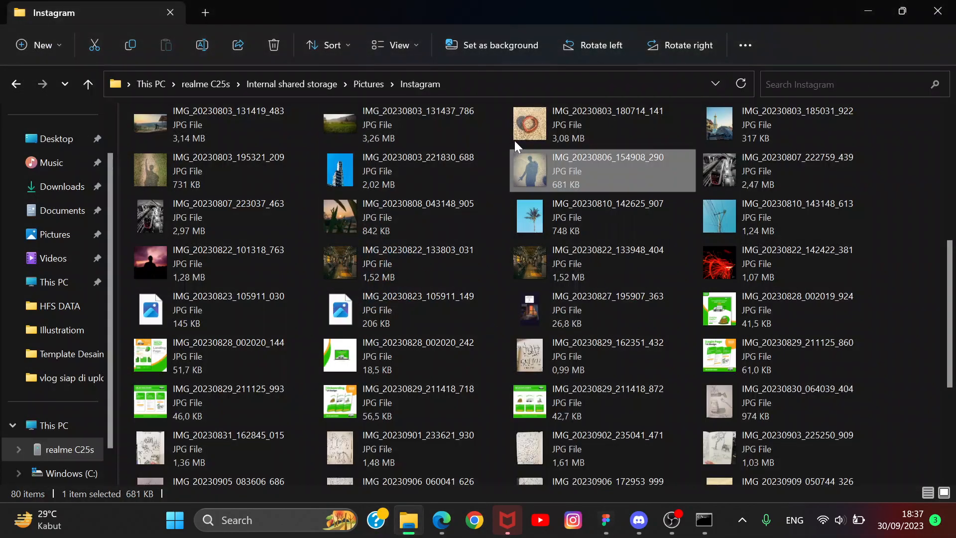
- Copy the shadow photo IMG_20230806_154908_290 from the phone's Instagram folder into the computer's Pictures folder
drag(565, 162, 566, 165)
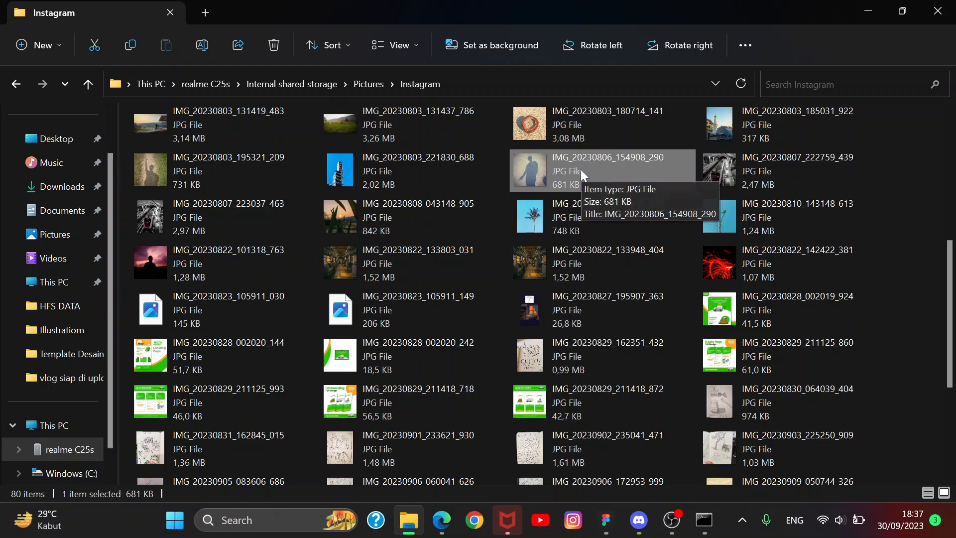
click(55, 235)
click(64, 307)
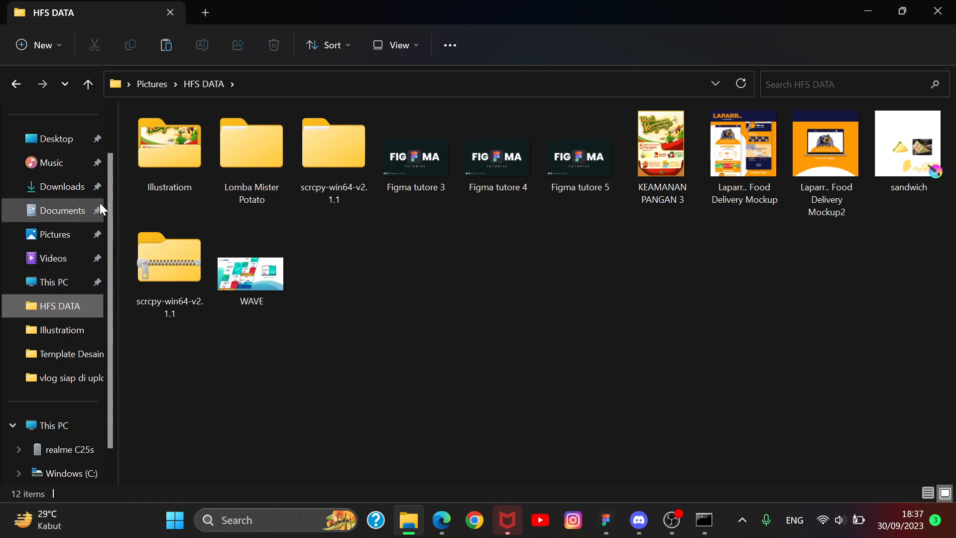
click(73, 233)
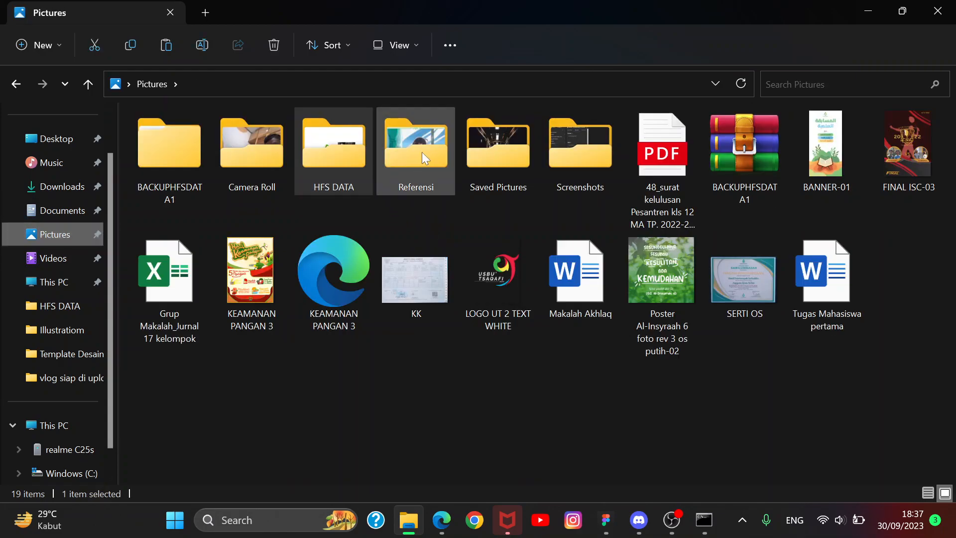
key(ctrl+v)
click(658, 255)
click(236, 143)
- Switch to Figma, paste the shadow photo and scale it down to about 245 by 245 over the "About me" section's image
drag(645, 516, 620, 525)
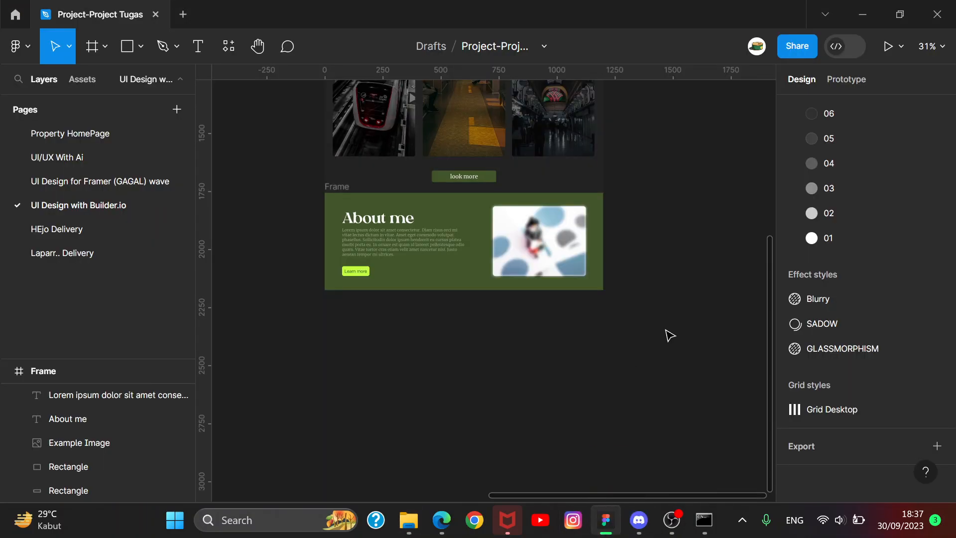
key(ctrl+v)
scroll(610, 328, down, 5)
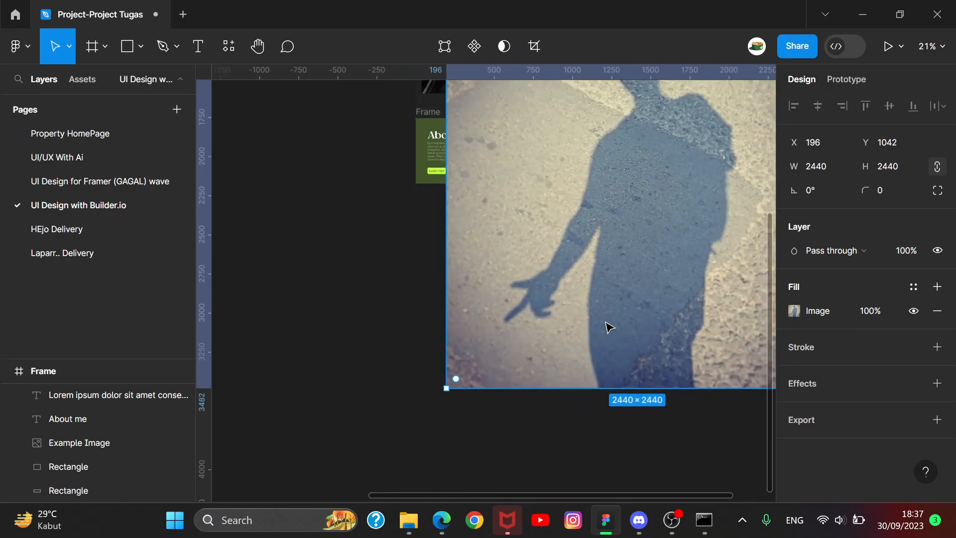
drag(720, 354, 474, 282)
scroll(603, 249, up, 10)
- Move the blurred Example Image out of the "About me" frame and delete it
click(588, 151)
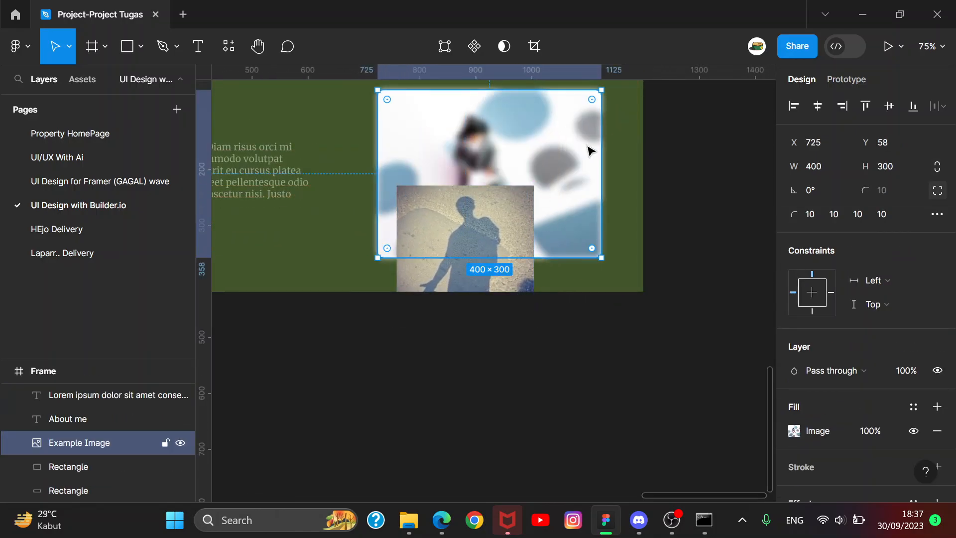
drag(571, 139, 743, 363)
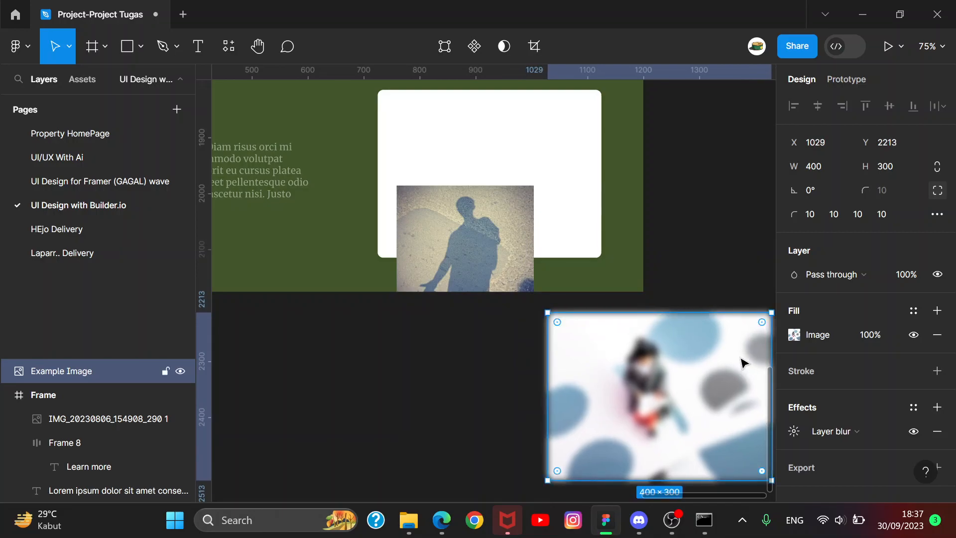
key(Delete)
- Align the shadow photo with the lower-left corner of the white rounded rectangle and mask it with that rectangle
drag(493, 226, 481, 191)
shift+click(551, 165)
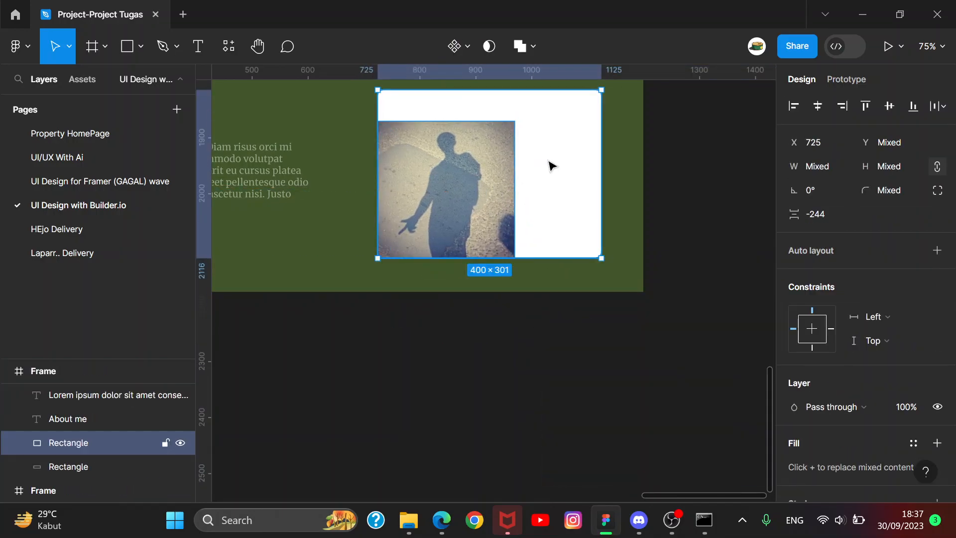
right_click(545, 165)
click(596, 296)
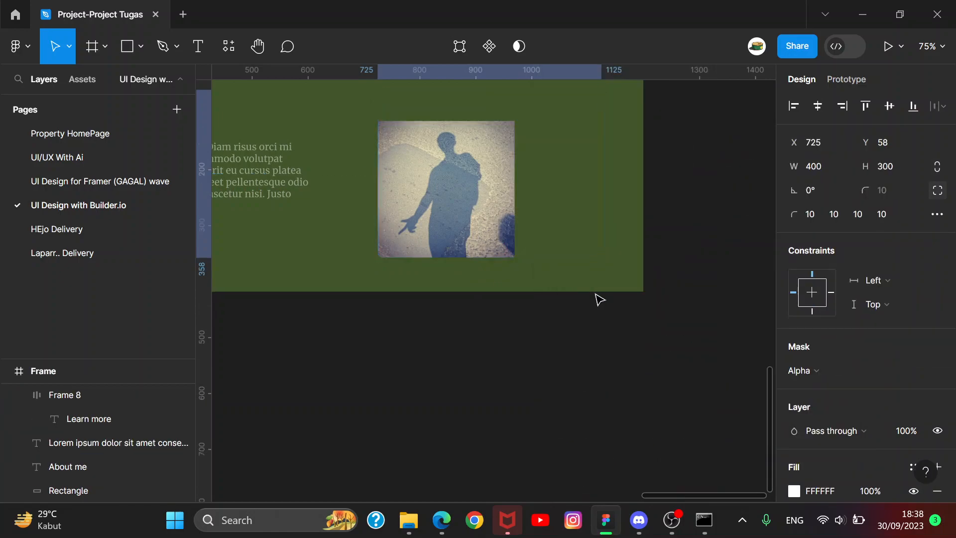
- Enlarge the shadow photo inside the mask to about 400 by 400 and shift it down to show the figure's head and shoulders
click(464, 175)
scroll(486, 152, up, 1)
scroll(498, 179, down, 3)
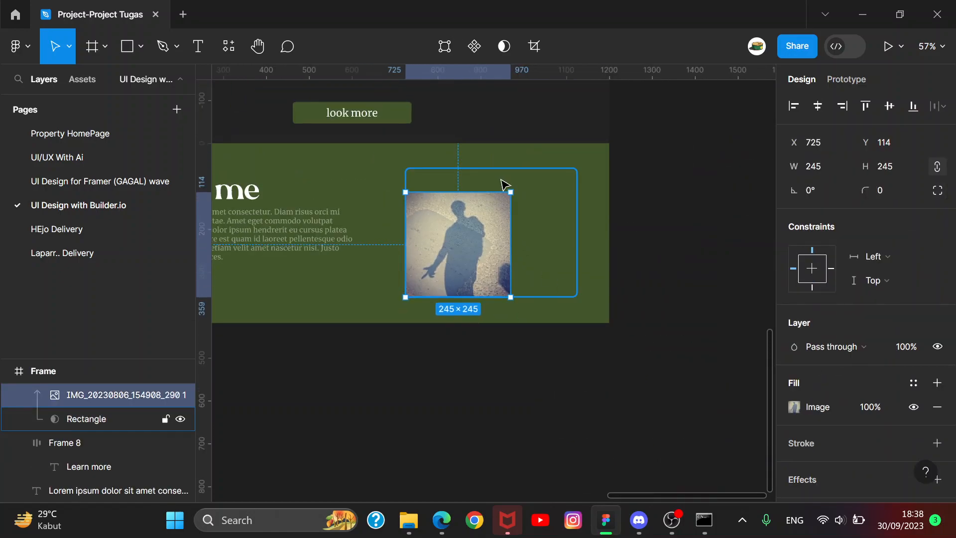
drag(510, 191, 591, 124)
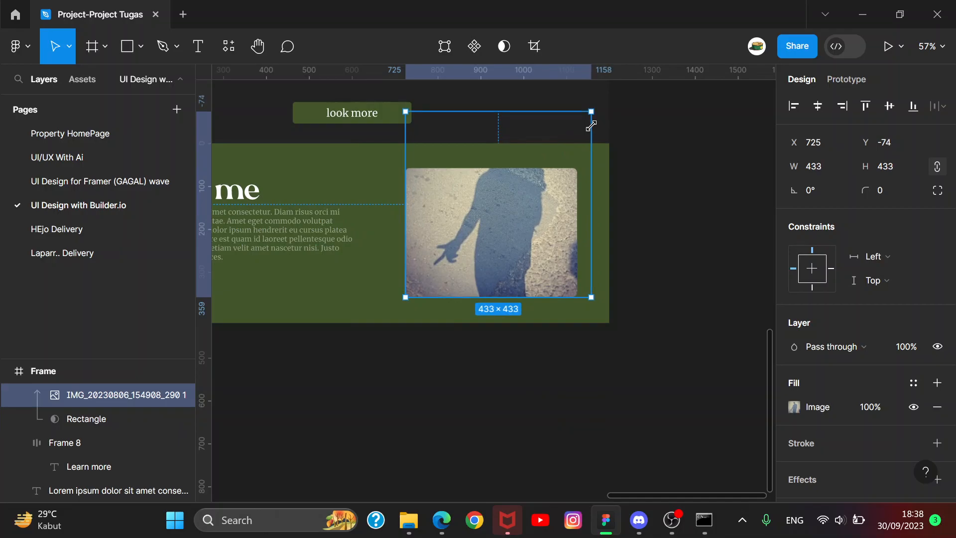
drag(514, 252, 513, 284)
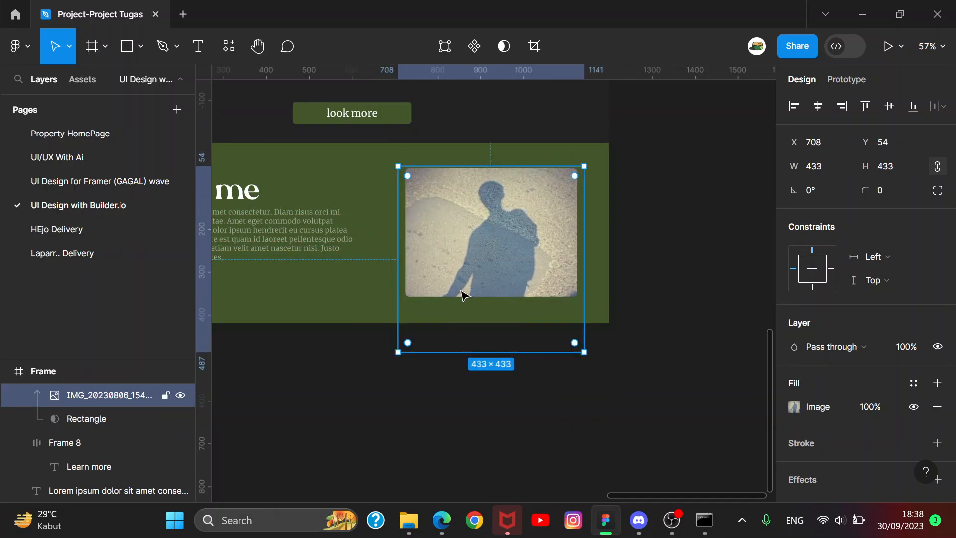
drag(398, 349, 407, 338)
drag(581, 344, 574, 337)
mouse_move(538, 252)
mouse_down()
mouse_move(542, 243)
mouse_move(538, 250)
mouse_up()
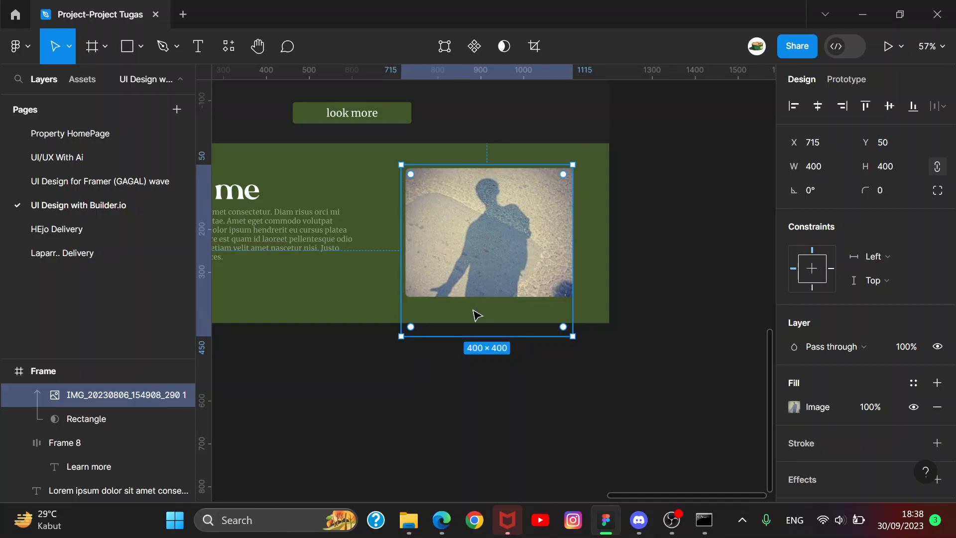
- Shrink the mask rectangle to about 346 by 259 and resize the shadow photo inside it to about 380 by 380
drag(404, 334, 421, 276)
click(410, 266)
drag(576, 286, 565, 273)
click(488, 274)
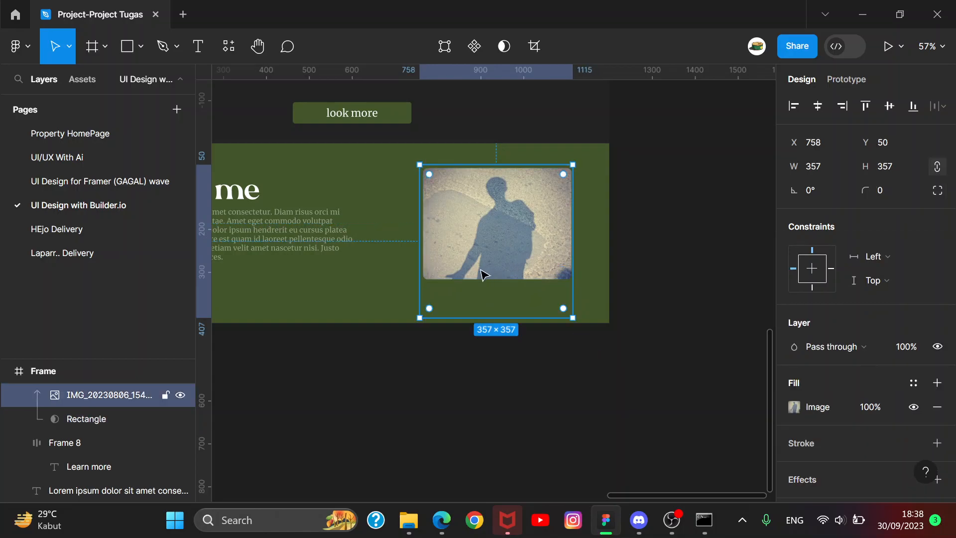
mouse_move(419, 317)
mouse_down()
mouse_move(430, 306)
mouse_move(410, 327)
mouse_up()
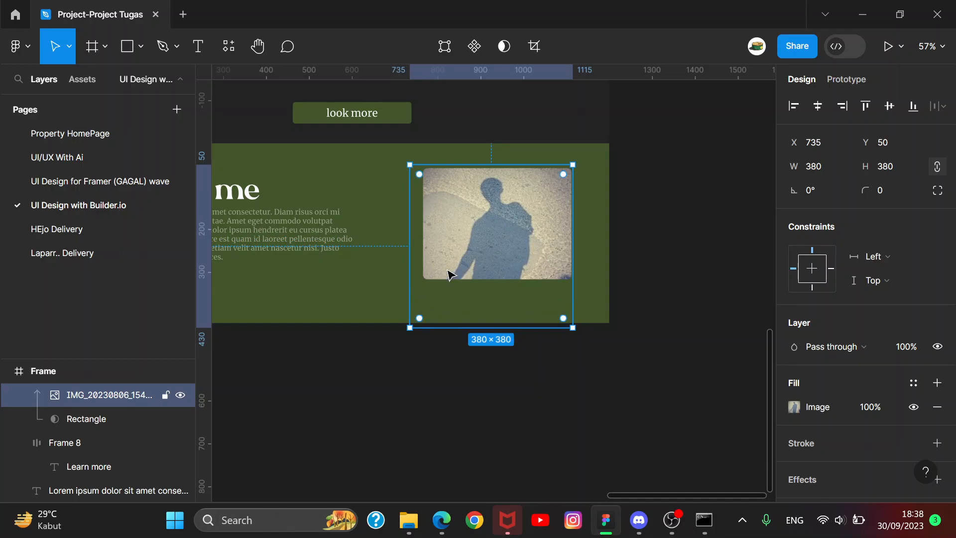
- Enlarge the shadow photo slightly and extend the mask rectangle to about 346 by 300
double_click(447, 274)
click(579, 381)
click(485, 270)
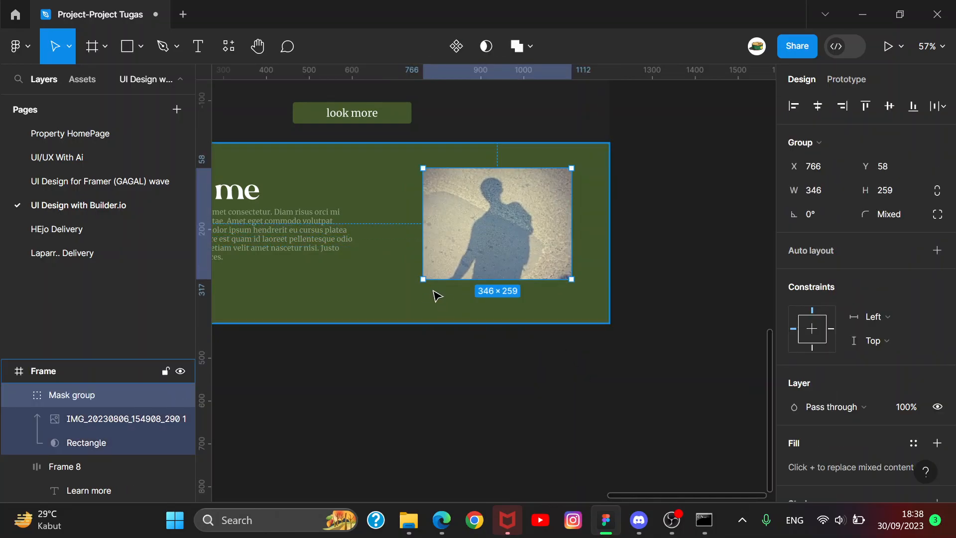
double_click(444, 255)
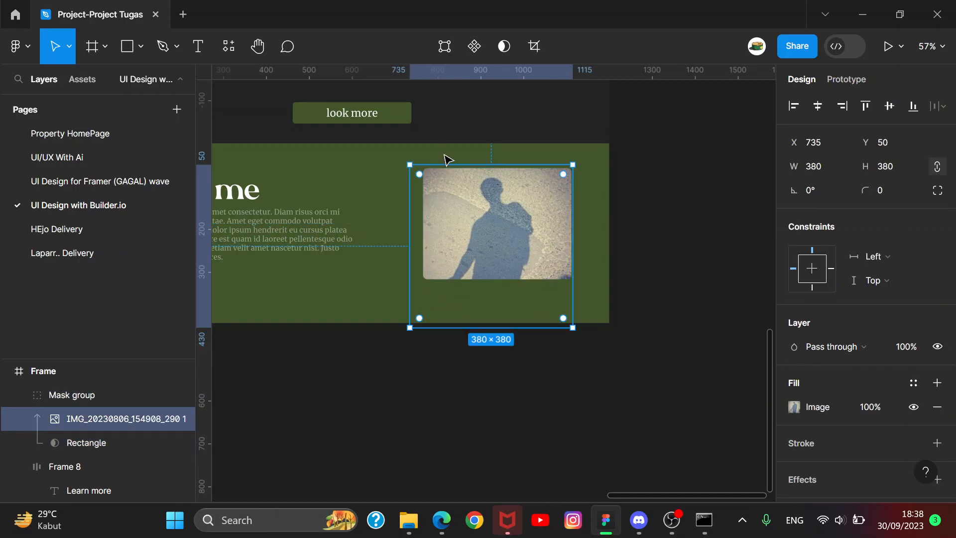
mouse_move(409, 328)
mouse_down()
mouse_move(441, 296)
mouse_move(428, 297)
mouse_move(404, 336)
mouse_up()
click(434, 275)
click(490, 293)
drag(488, 270, 523, 246)
- Set the corner radius of the masked photo group in the "About me" section to 40
click(369, 361)
click(509, 352)
key(shift+1)
scroll(435, 339, up, 5)
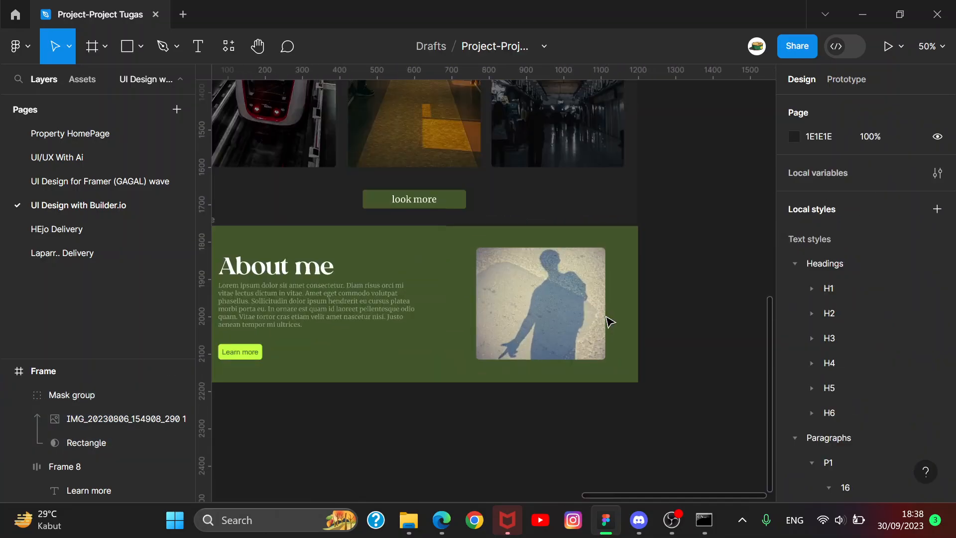
click(580, 305)
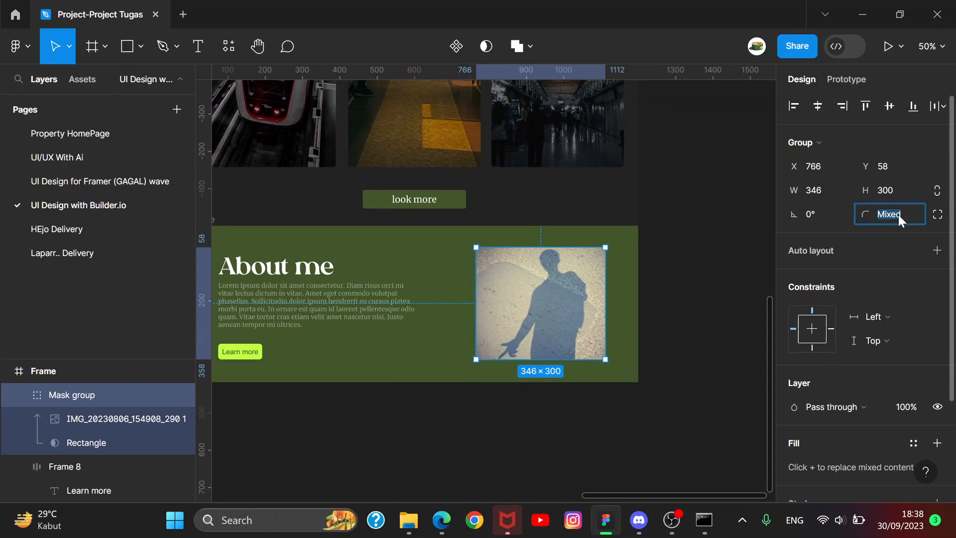
key(Return)
click(899, 215)
text(40)
key(Return)
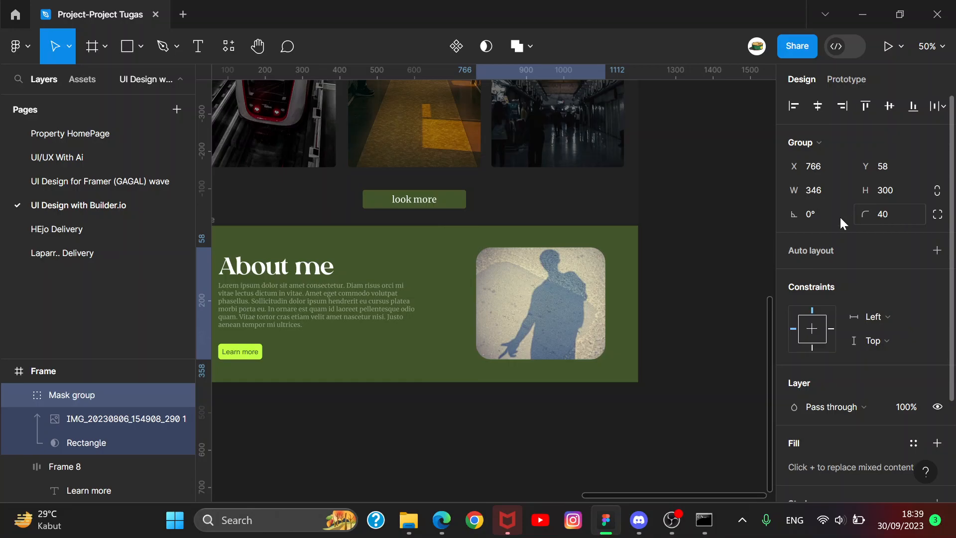
- Try a black outside stroke with a thickness of 3 on the masked photo group
click(730, 216)
drag(620, 129, 714, 92)
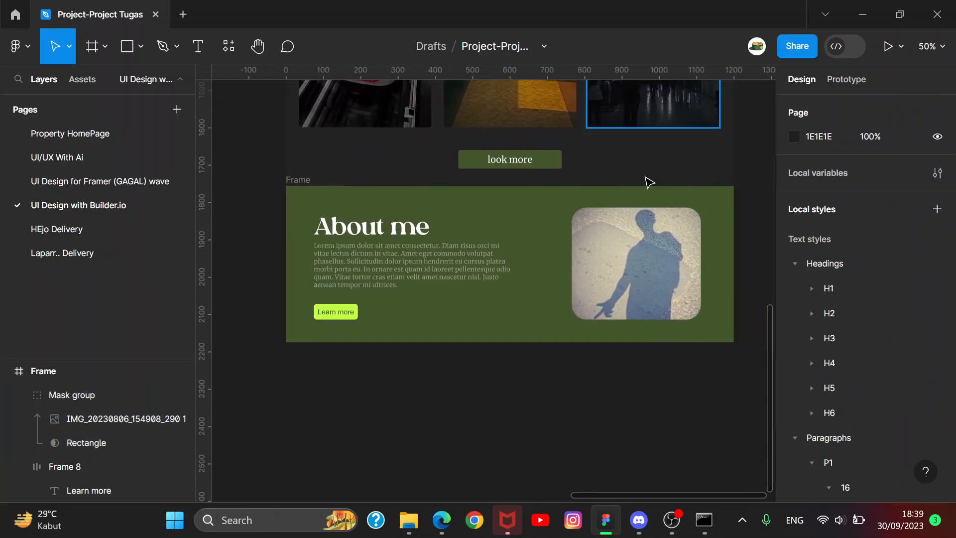
click(635, 244)
scroll(858, 384, down, 3)
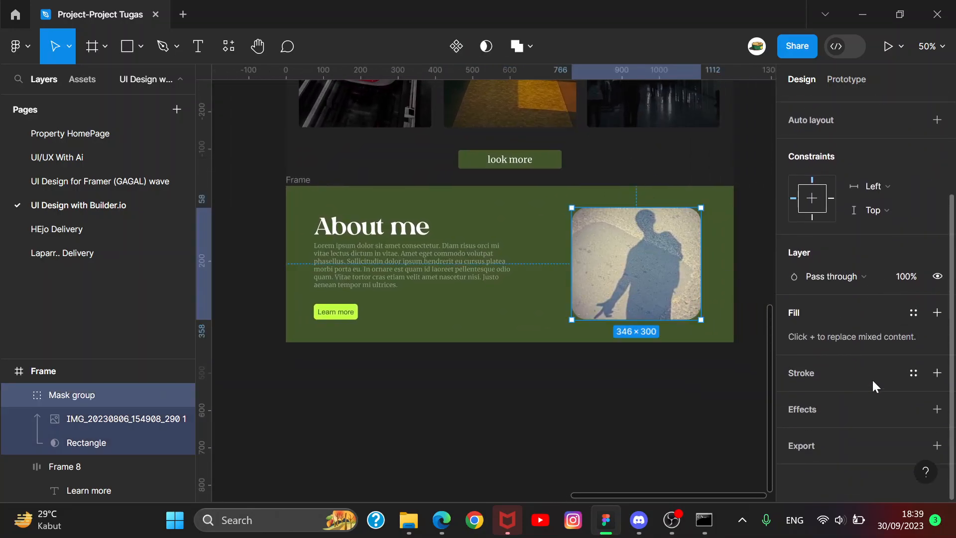
click(936, 372)
click(887, 424)
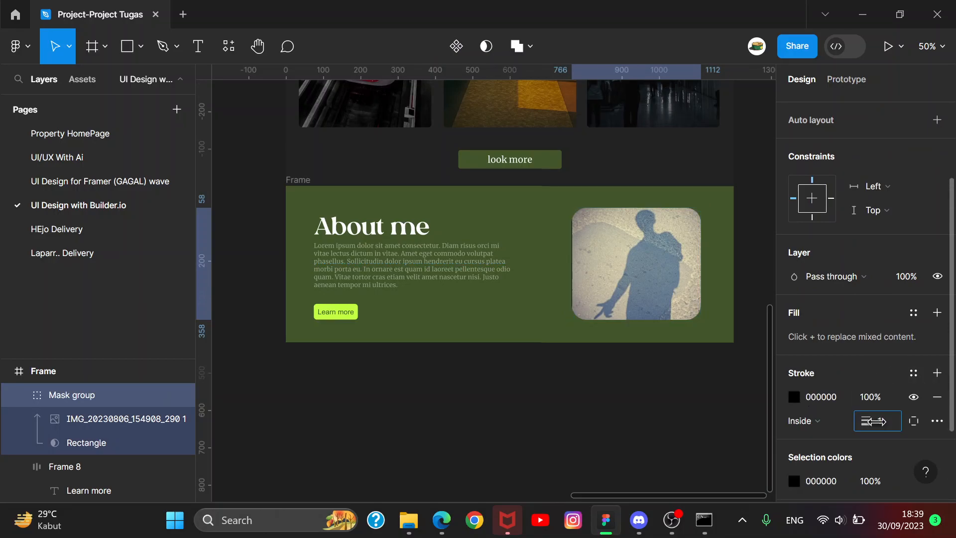
click(799, 421)
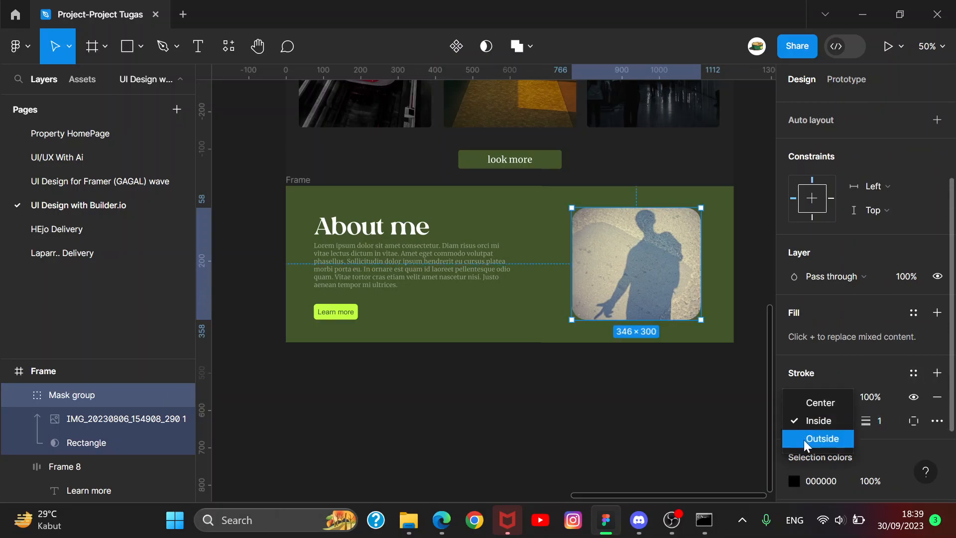
click(804, 439)
click(884, 416)
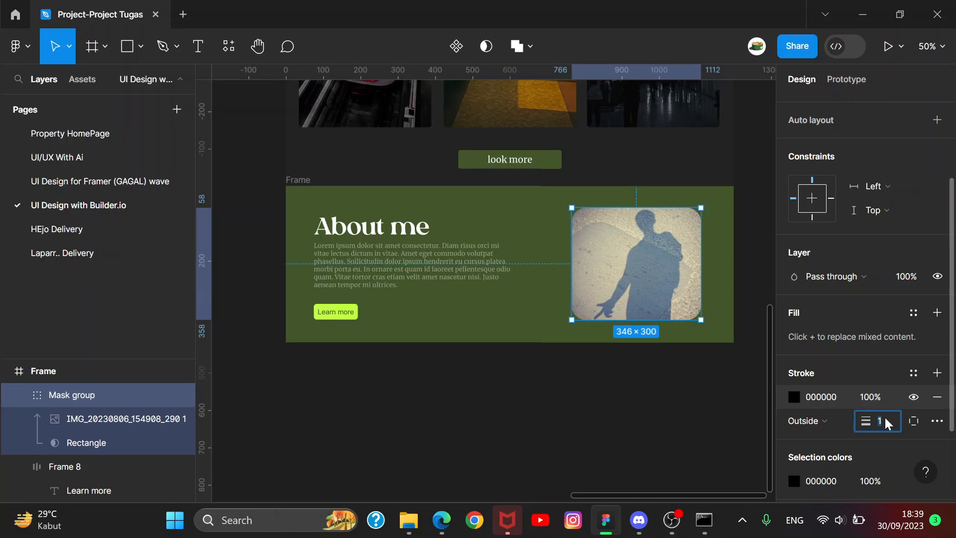
text(3)
- Try a stroke thickness of 8 on the masked photo group and undo the stroke
click(892, 420)
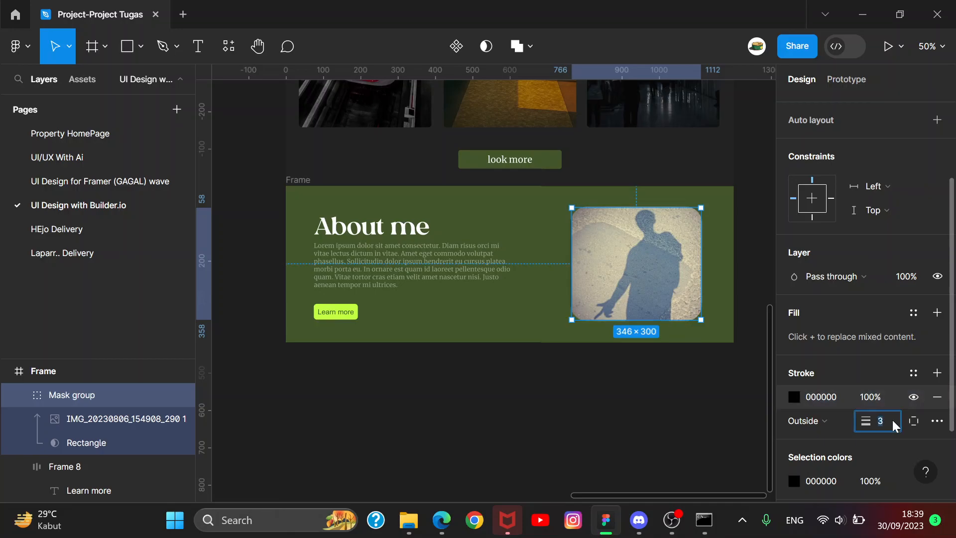
text(8)
key(Return)
key(ctrl+z)
key(ctrl+z)
click(667, 401)
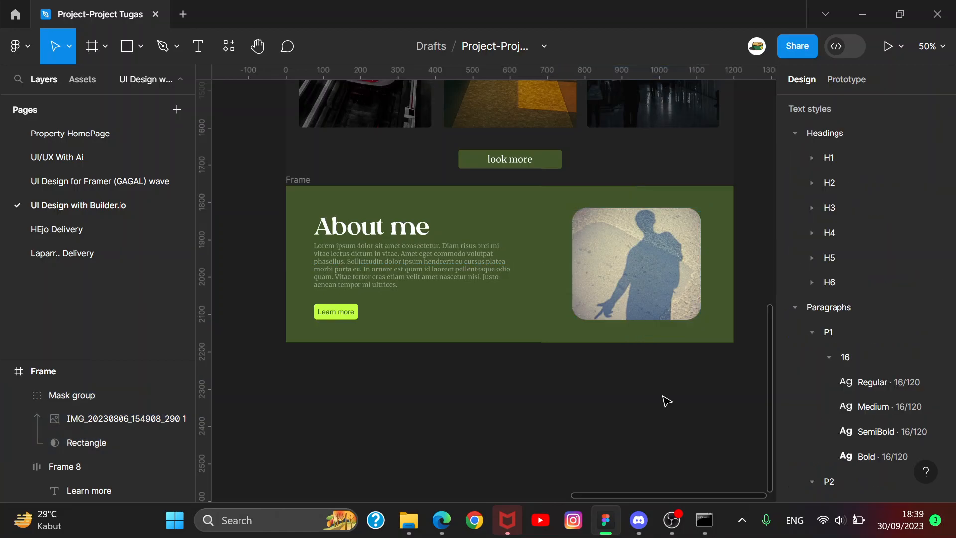
- Add a black inside stroke with a thickness of 8 to the mask rectangle of the photo group
click(669, 271)
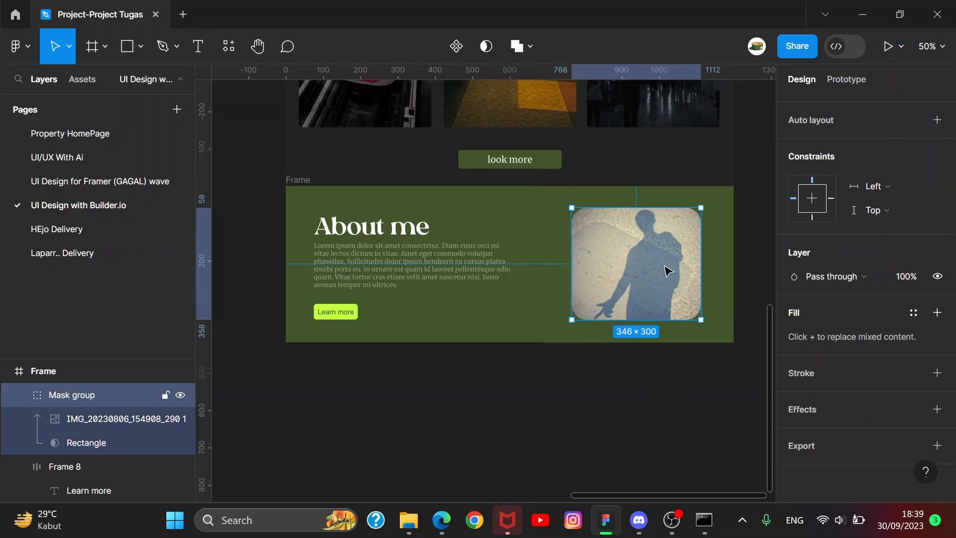
click(112, 445)
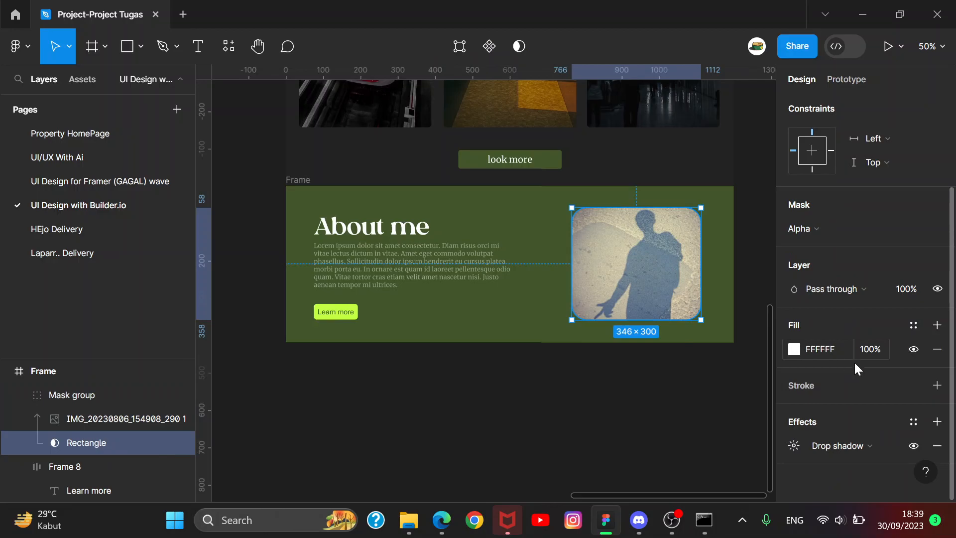
click(936, 385)
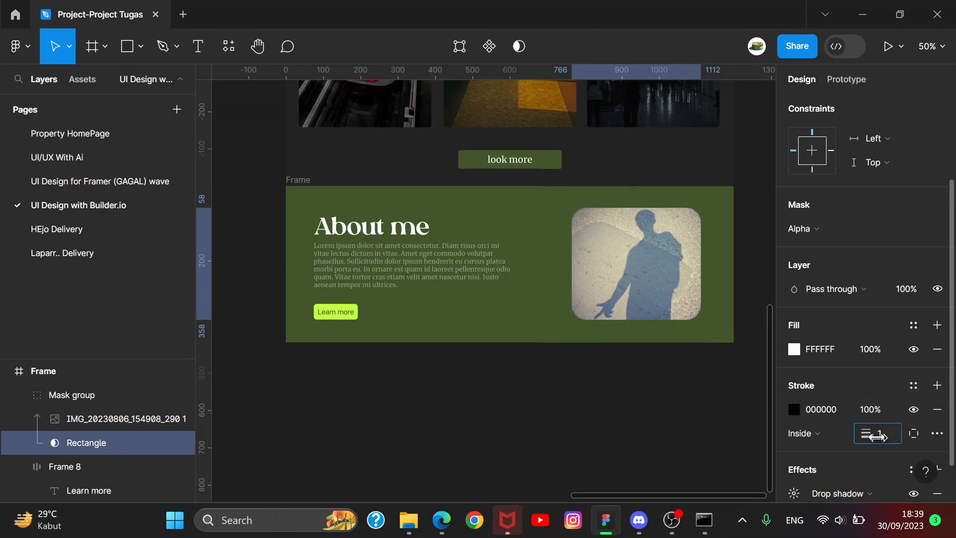
text(8)
key(Return)
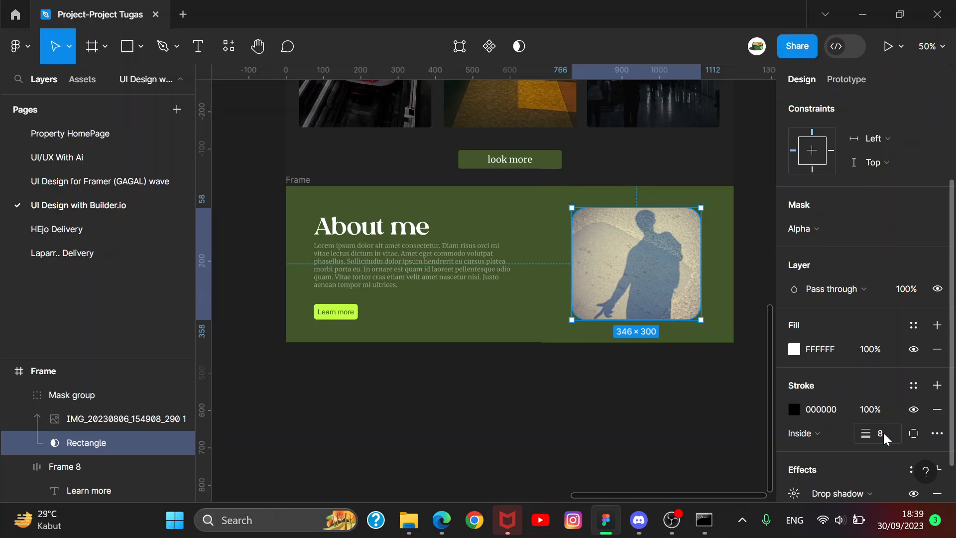
click(725, 428)
- Change the stroke position of the masked photo group to Outside
click(69, 395)
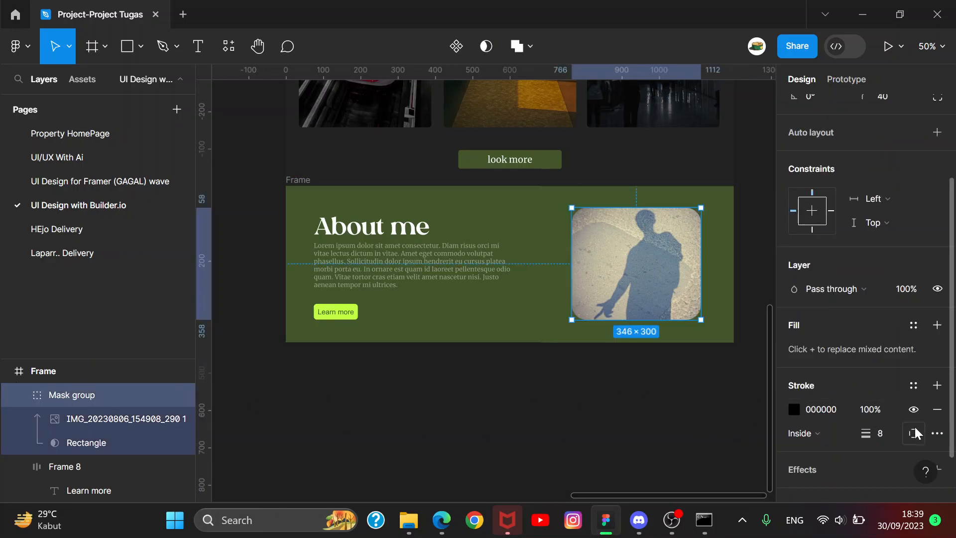
click(690, 398)
click(634, 266)
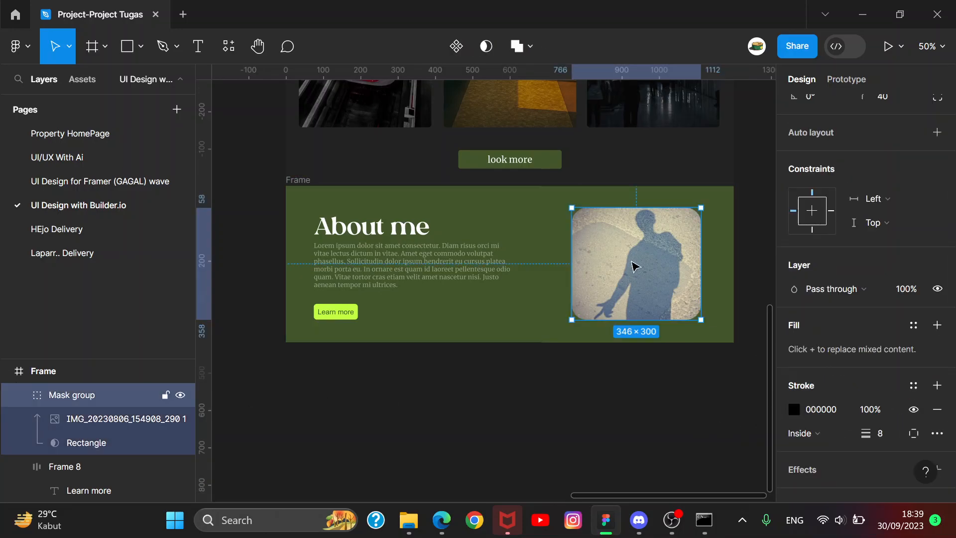
click(819, 432)
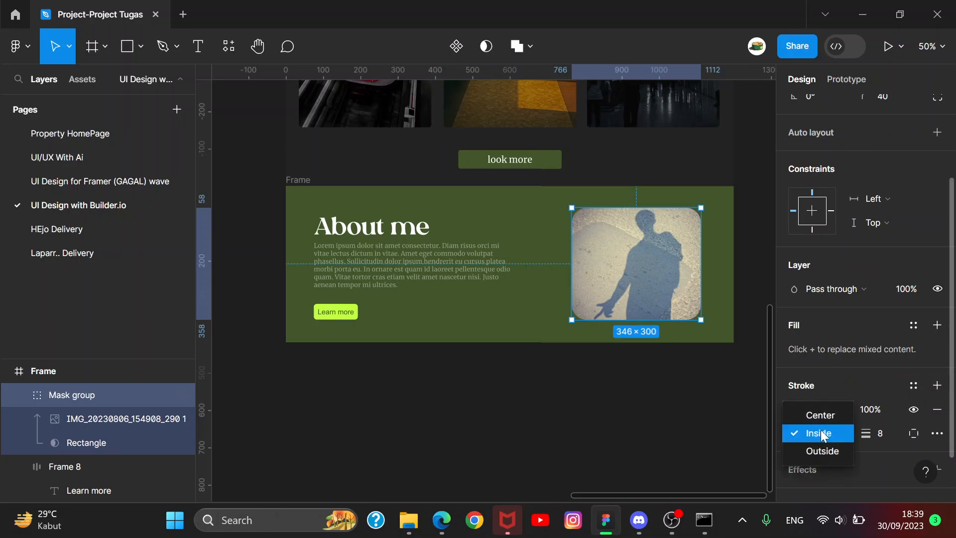
click(817, 449)
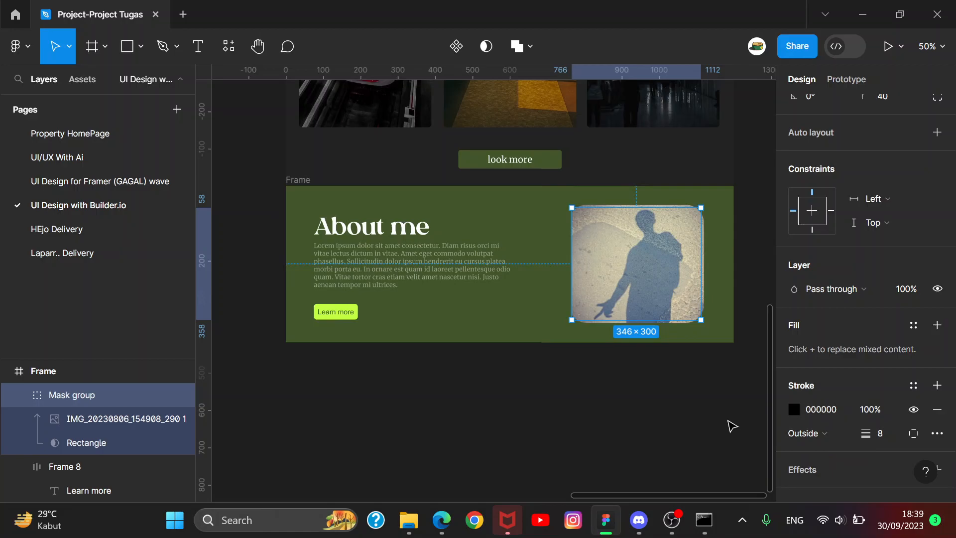
click(731, 425)
- Collapse the mask group in the layer list and remove its stroke
scroll(697, 301, up, 5)
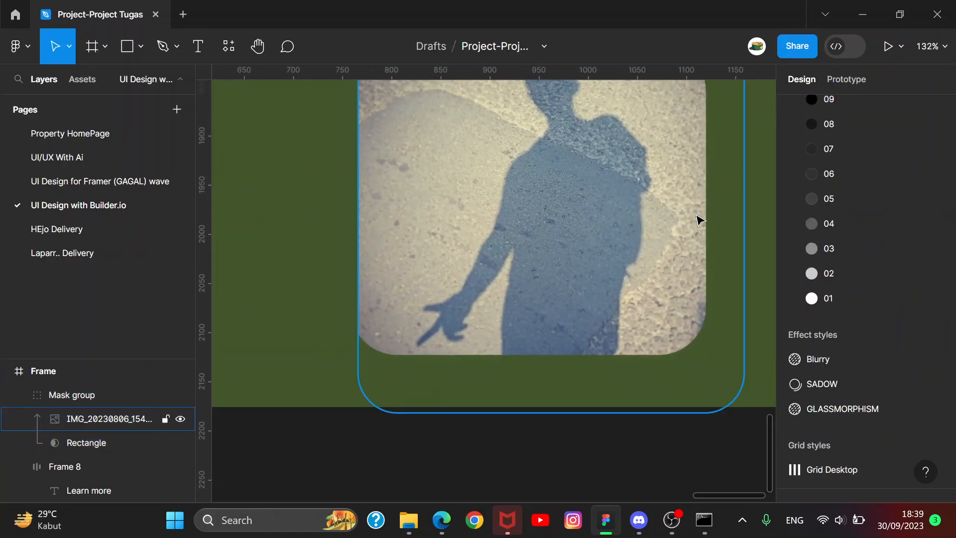
scroll(657, 214, down, 2)
click(59, 402)
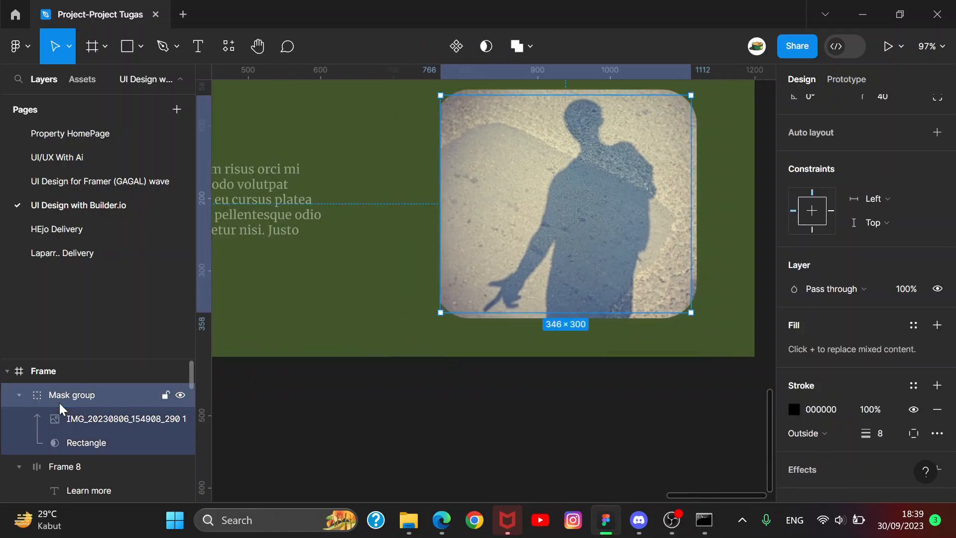
click(20, 395)
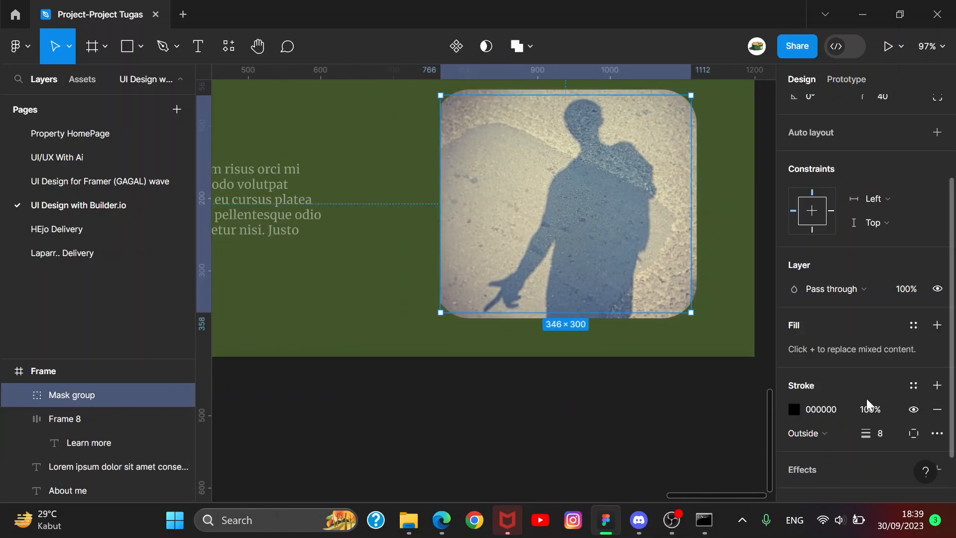
click(937, 409)
- Add a black outside stroke to the masked photo group, reduce its thickness to 0 and deselect the group
scroll(616, 234, up, 1)
scroll(615, 234, down, 1)
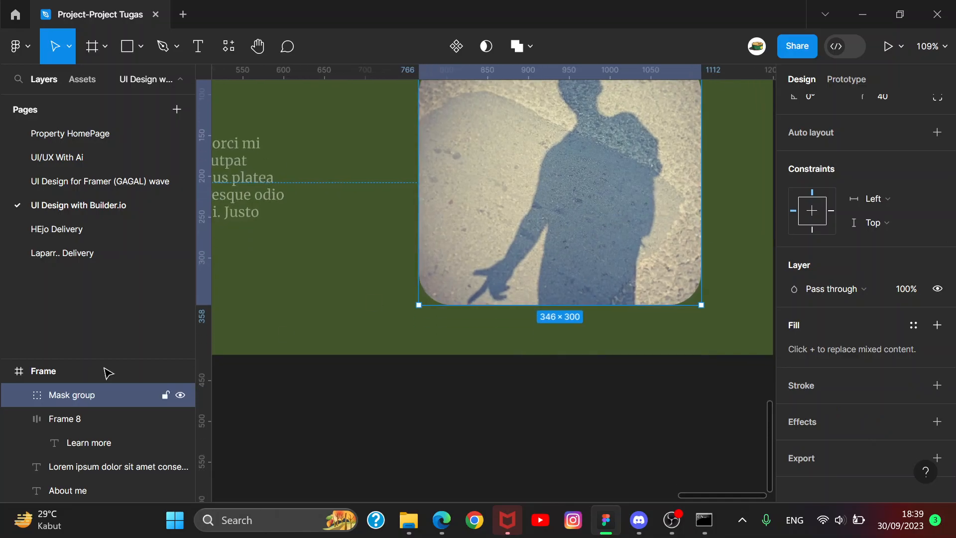
scroll(421, 375, up, 4)
scroll(424, 384, down, 4)
scroll(512, 373, up, 1)
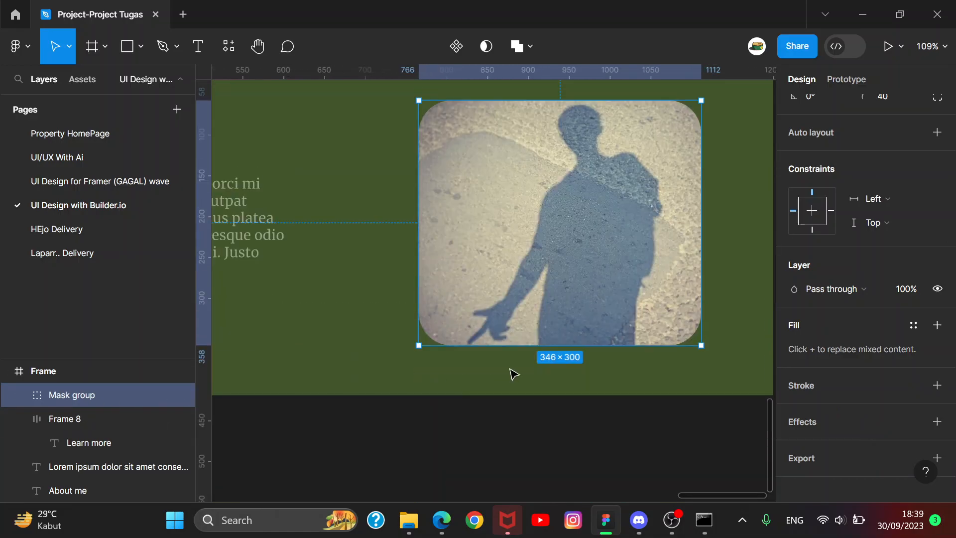
scroll(938, 379, up, 3)
scroll(939, 398, down, 3)
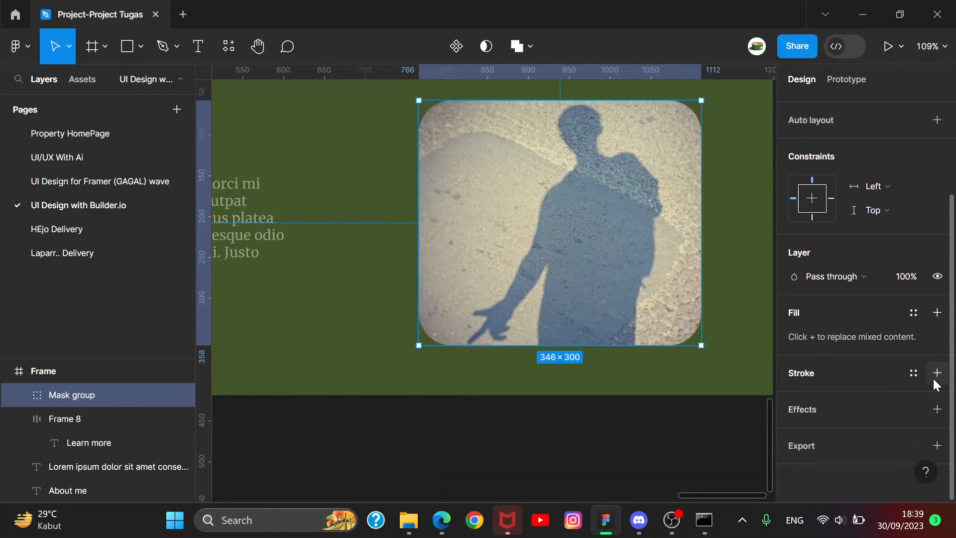
click(937, 373)
click(879, 420)
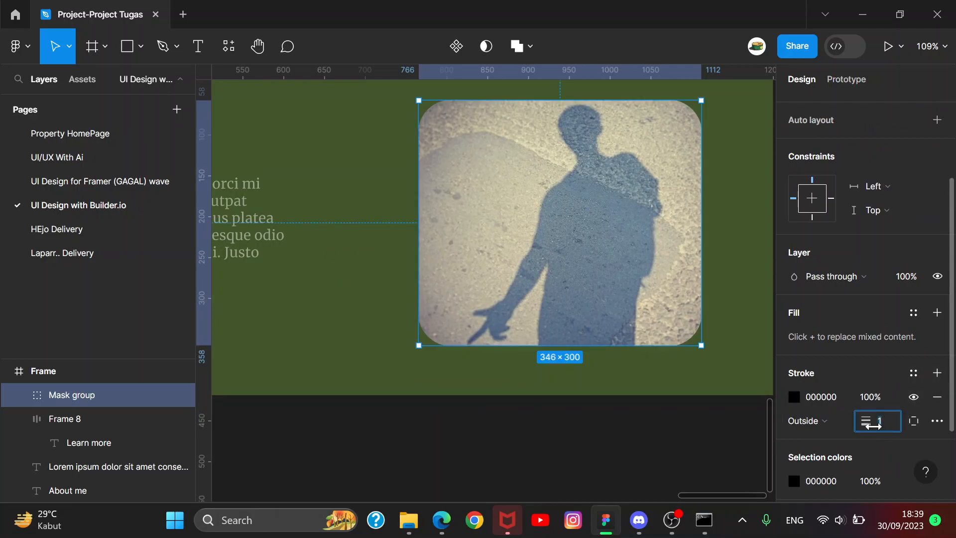
mouse_move(866, 421)
mouse_down()
mouse_move(938, 396)
mouse_move(790, 438)
mouse_up()
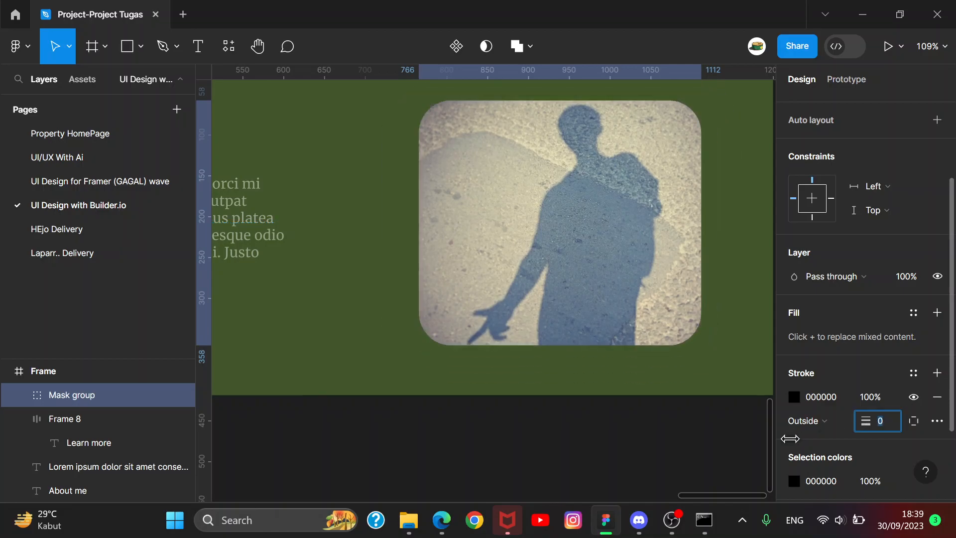
click(631, 428)
scroll(632, 428, down, 6)
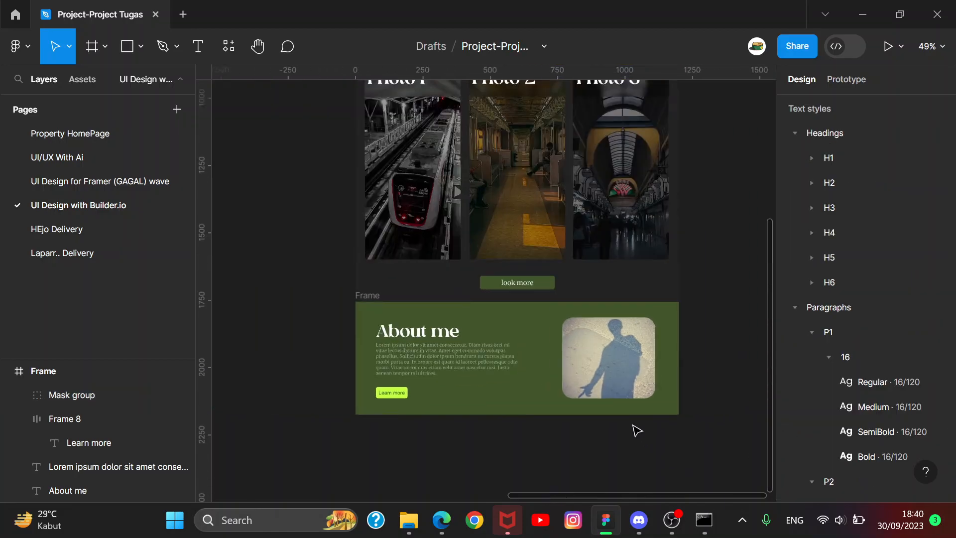
- Draw a rectangle about 361 × 312 over the masked photo in the "About me" section
scroll(597, 363, down, 2)
scroll(655, 341, up, 5)
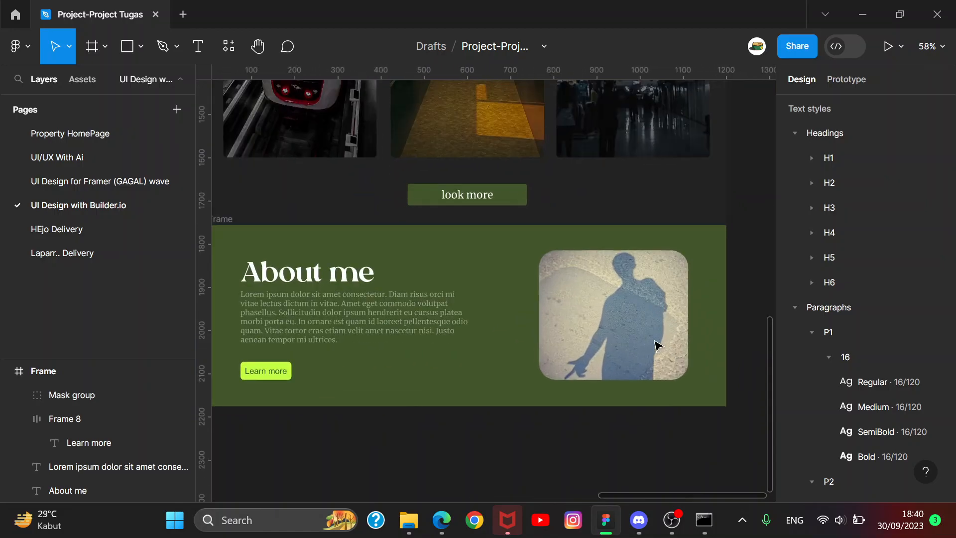
click(122, 48)
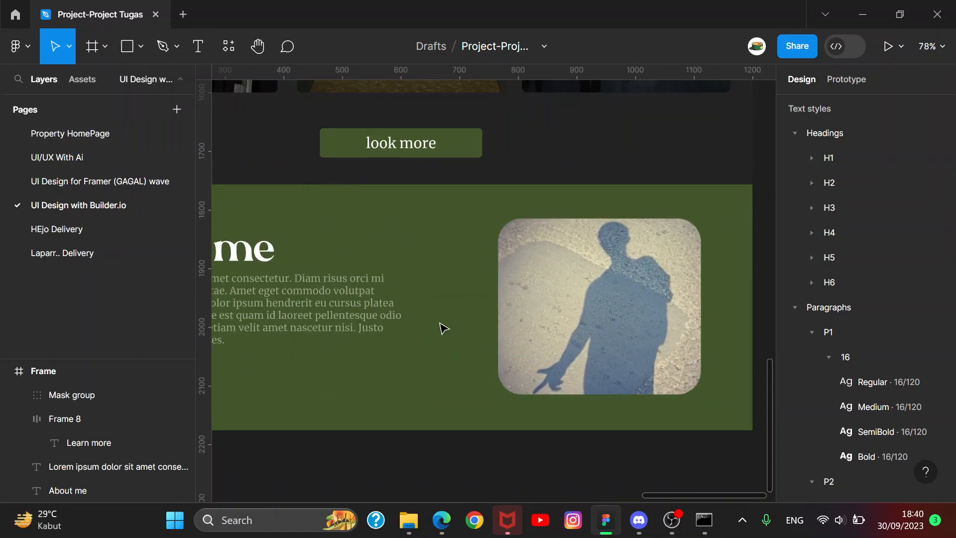
drag(477, 223, 688, 407)
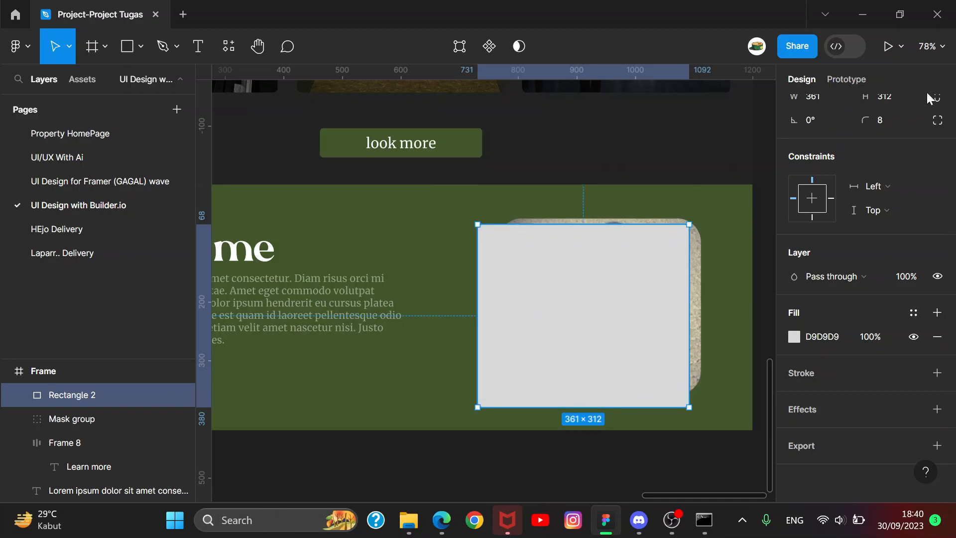
- Set the new rectangle's corner radius to 20 and send it behind the masked photo
text(8)
key(Return)
text(2)
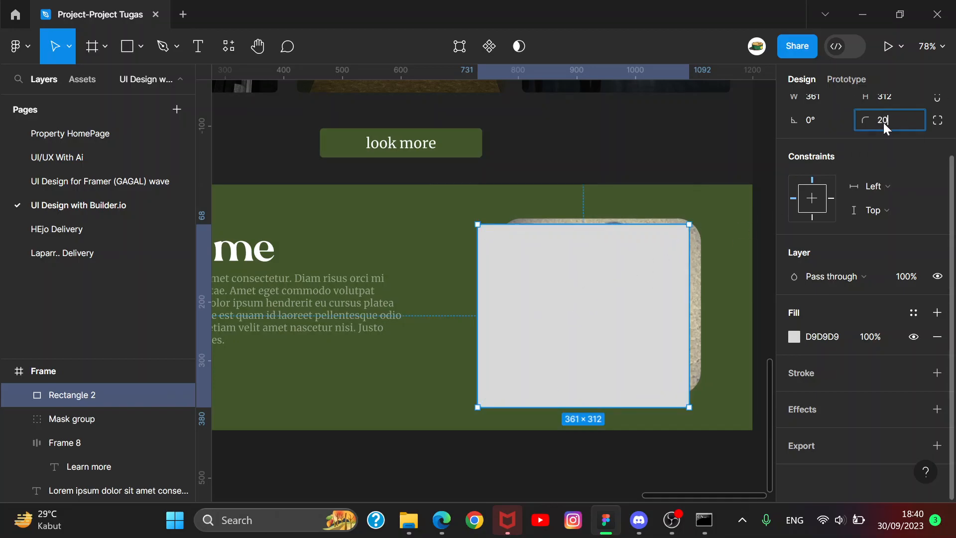
text(0)
key(Return)
key(ctrl+shift+bracketleft)
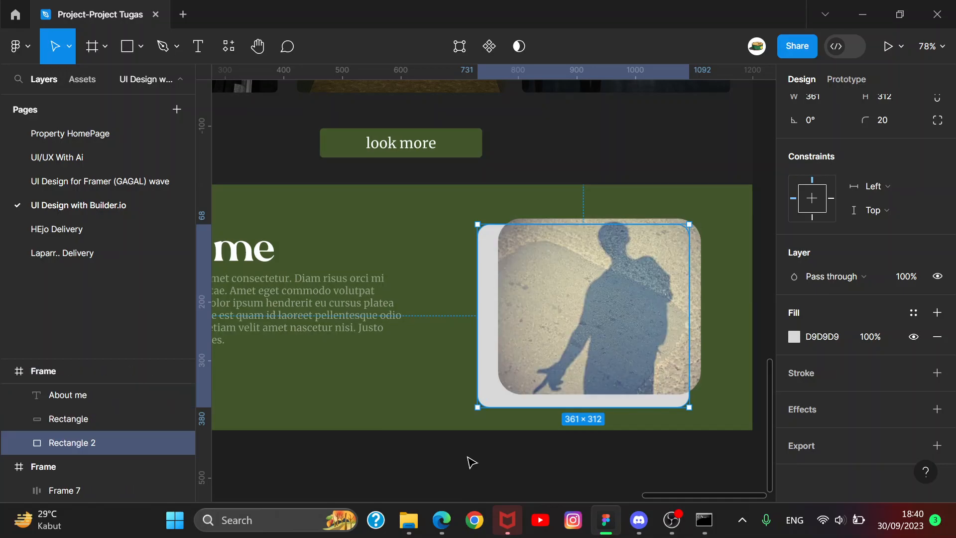
- Remove the rectangle's fill and add a black inside stroke with a thickness of 7
mouse_move(492, 399)
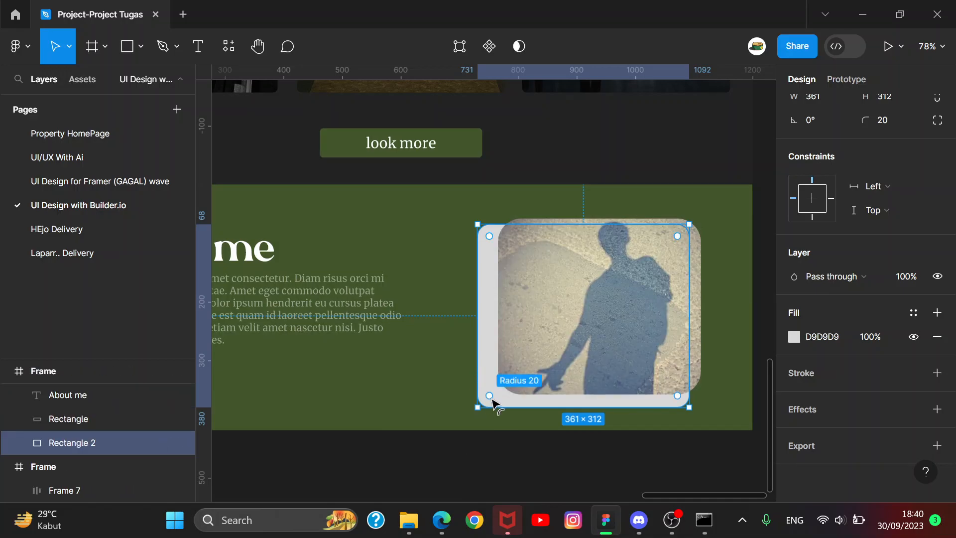
click(936, 338)
click(936, 350)
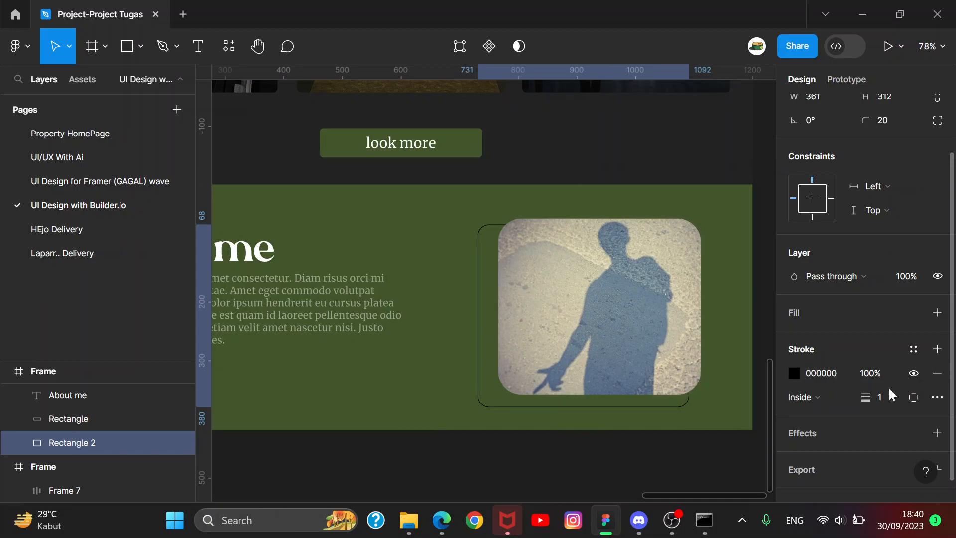
drag(871, 396, 877, 397)
click(738, 474)
scroll(740, 474, down, 5)
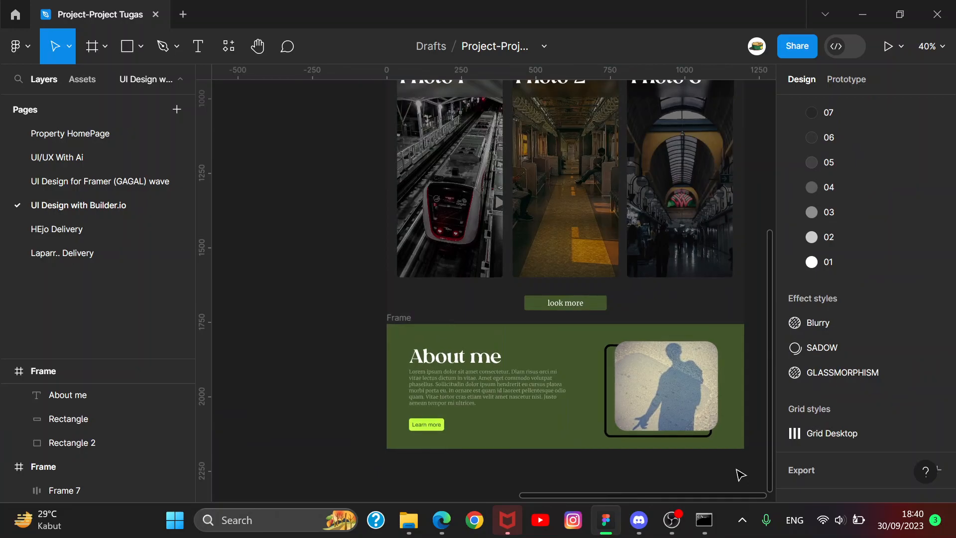
- Recolour the outline rectangle's stroke with the white sampled from the "About me" heading
scroll(740, 474, up, 3)
click(591, 419)
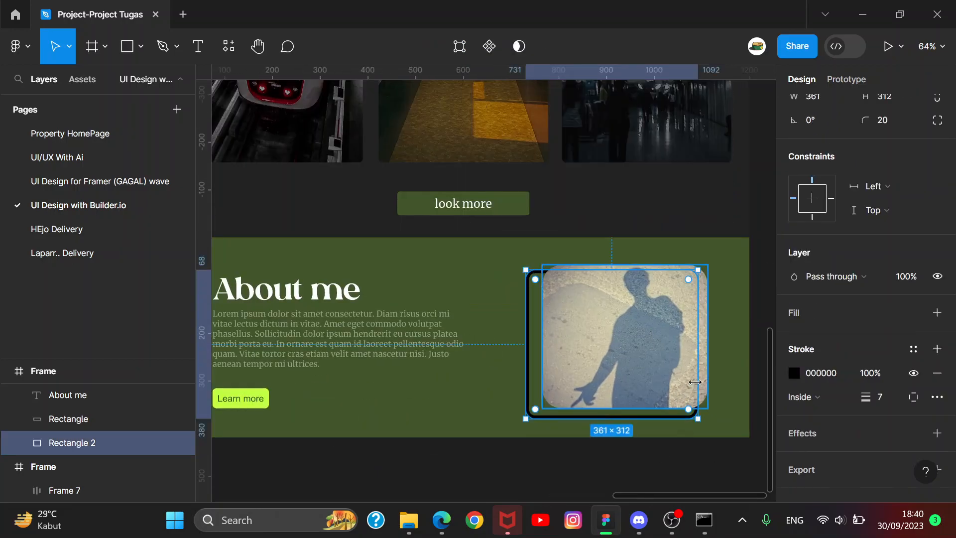
key(i)
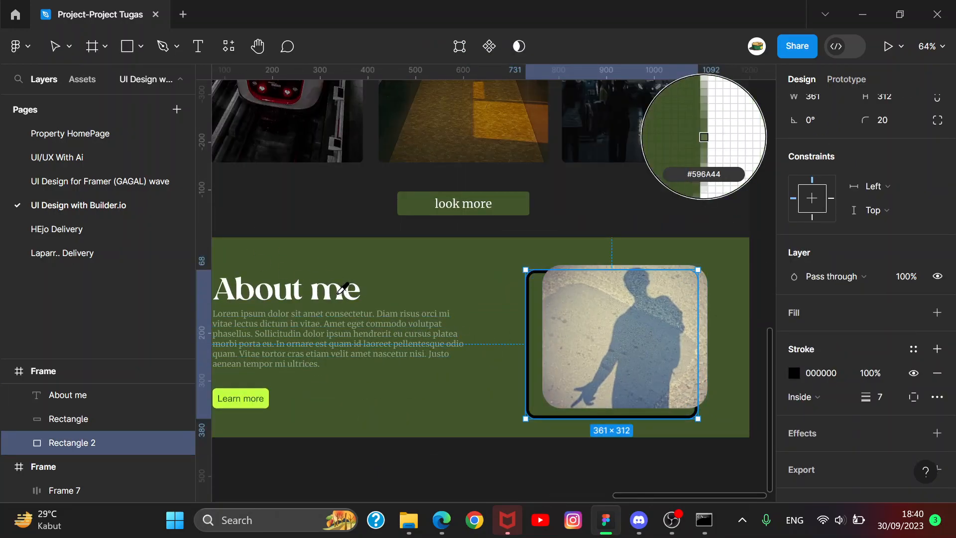
click(340, 297)
click(647, 479)
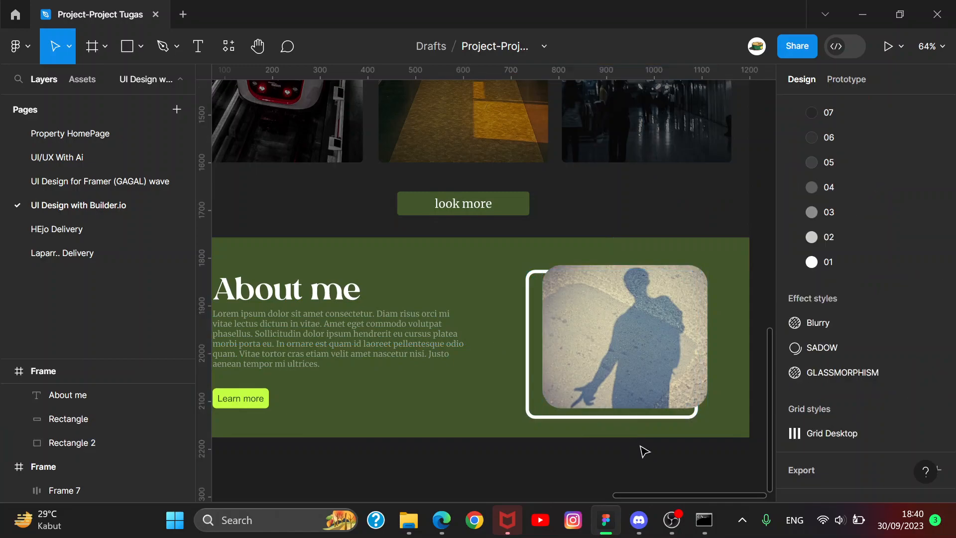
- Reduce the stroke thickness of the outline rectangle behind the photo to 1
click(638, 418)
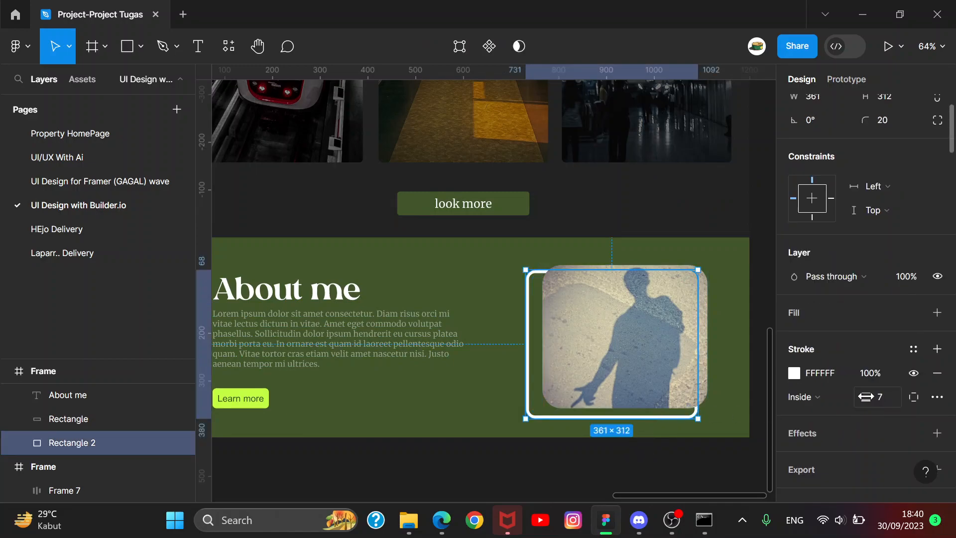
mouse_move(866, 397)
mouse_down()
mouse_move(846, 398)
mouse_move(858, 402)
mouse_up()
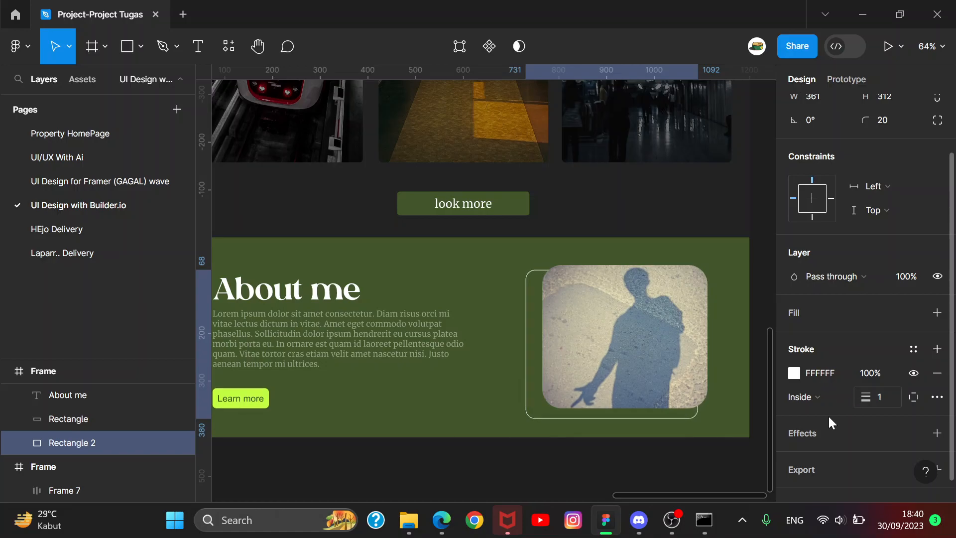
click(667, 473)
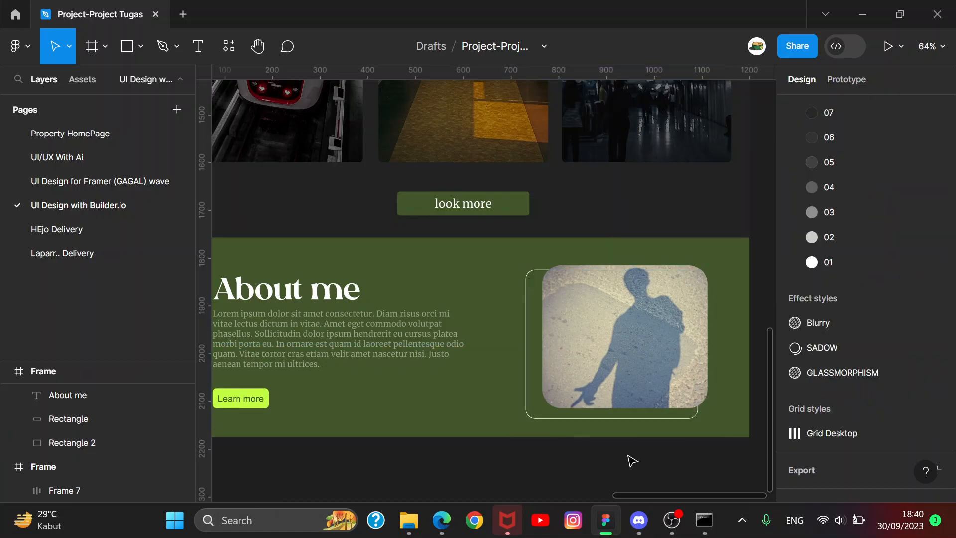
- Increase the outline rectangle's corner radius to 52 and deselect it
click(534, 416)
drag(533, 413, 550, 395)
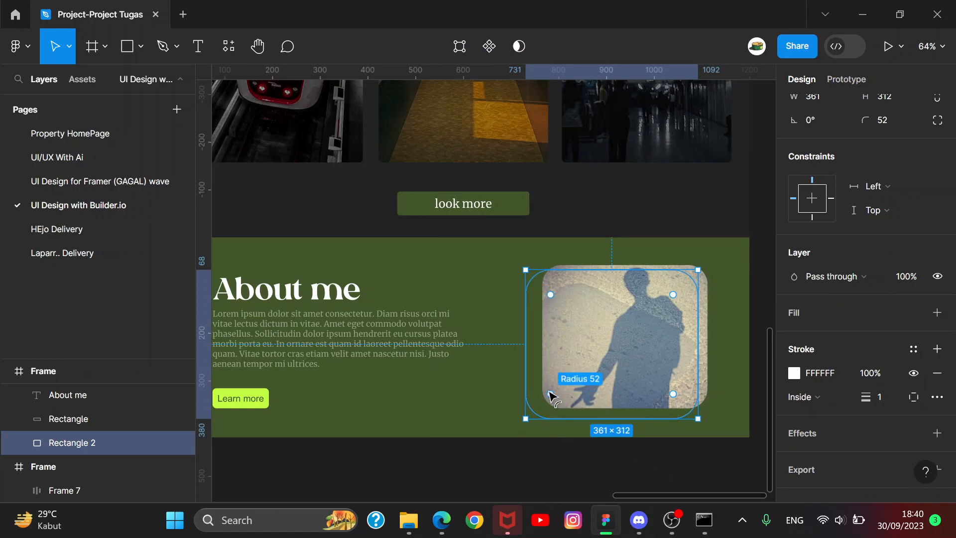
click(567, 477)
ctrl+scroll(626, 489, down, 5)
drag(634, 477, 595, 345)
ctrl+scroll(424, 284, up, 2)
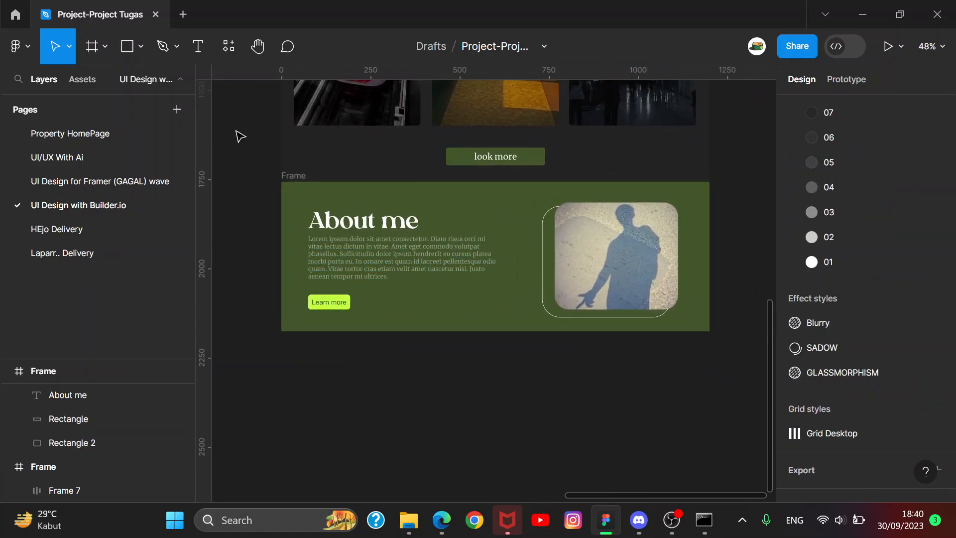
- Delete the "Photo 1", "Photo 2" and "Photo 3" title blocks from the three gallery images
ctrl+scroll(239, 134, down, 7)
drag(239, 135, 441, 366)
ctrl+scroll(440, 366, up, 5)
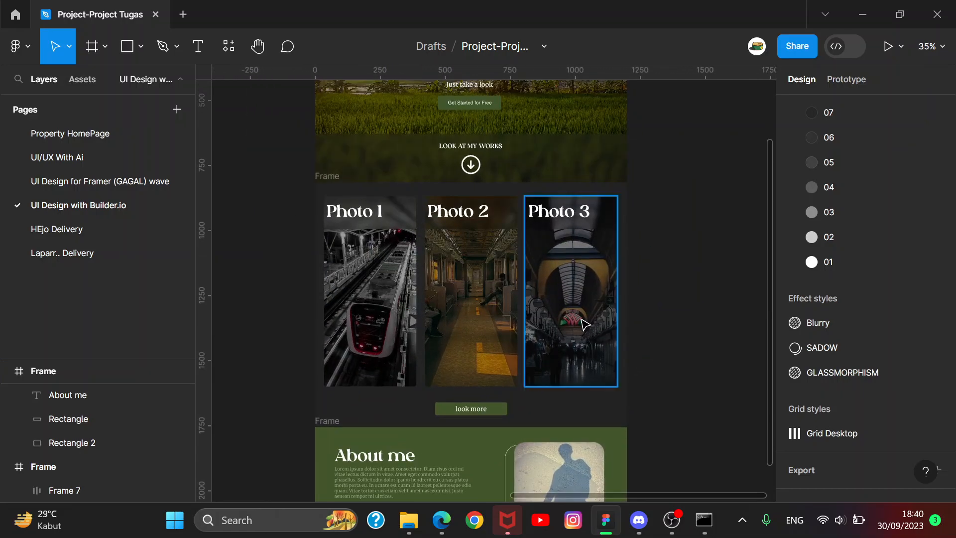
click(486, 213)
key(Delete)
click(592, 224)
key(Delete)
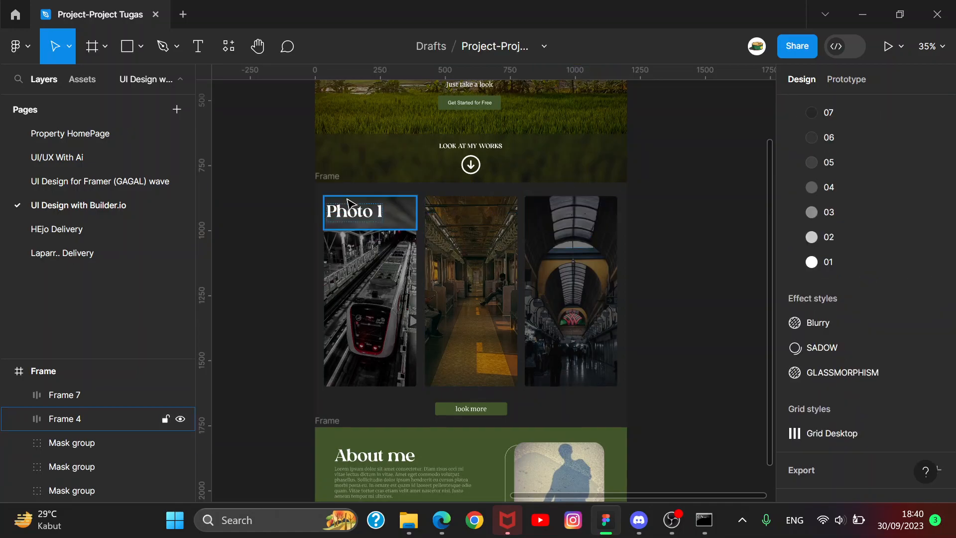
click(382, 213)
key(Delete)
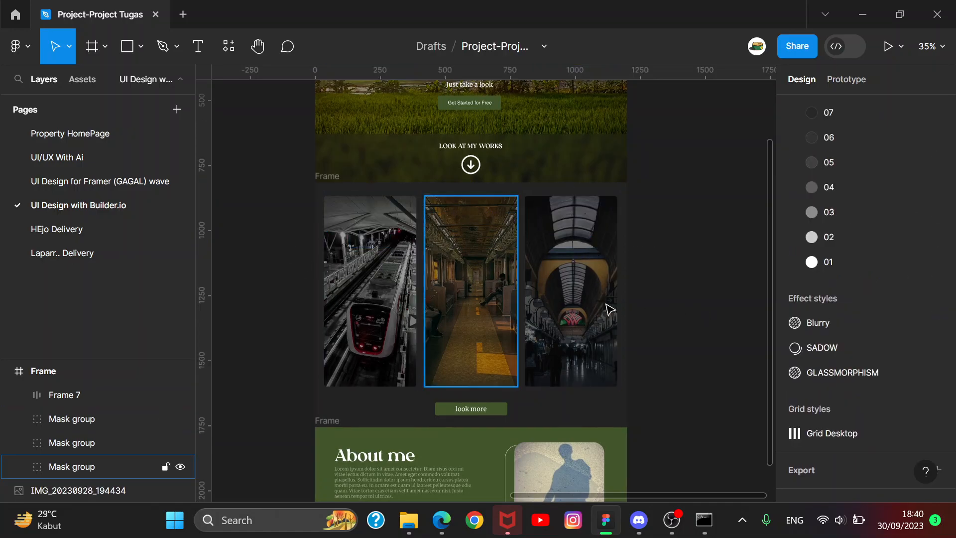
- Remove the dark overlay fill from the third gallery photo's image inside its mask group
scroll(694, 342, down, 8)
scroll(694, 342, up, 4)
scroll(698, 344, up, 3)
scroll(697, 344, down, 3)
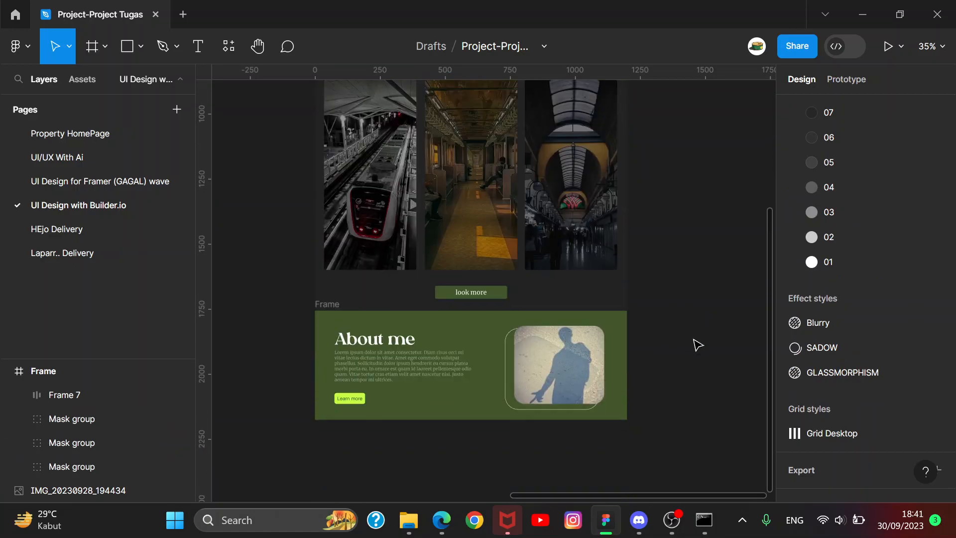
scroll(697, 345, down, 4)
ctrl+scroll(688, 334, up, 3)
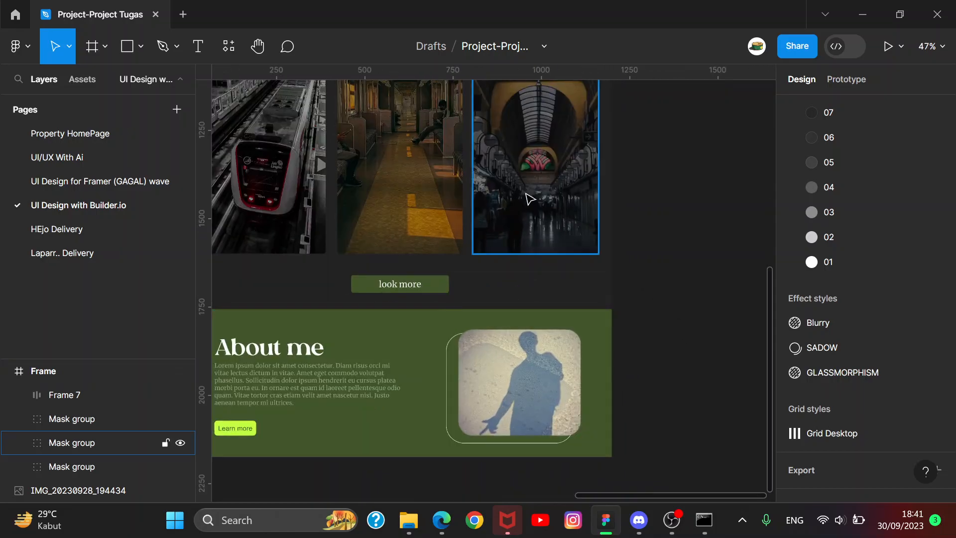
click(529, 198)
drag(438, 175, 571, 273)
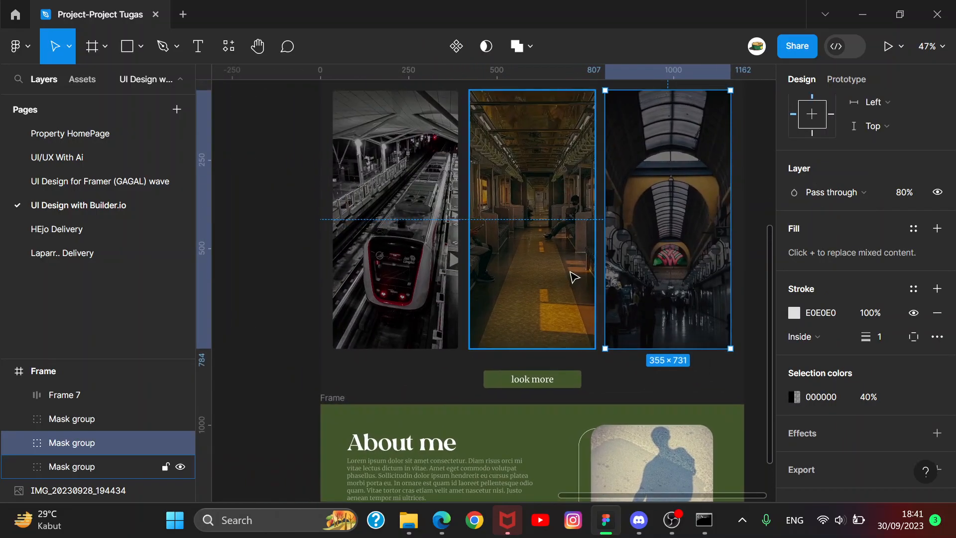
double_click(687, 274)
click(937, 337)
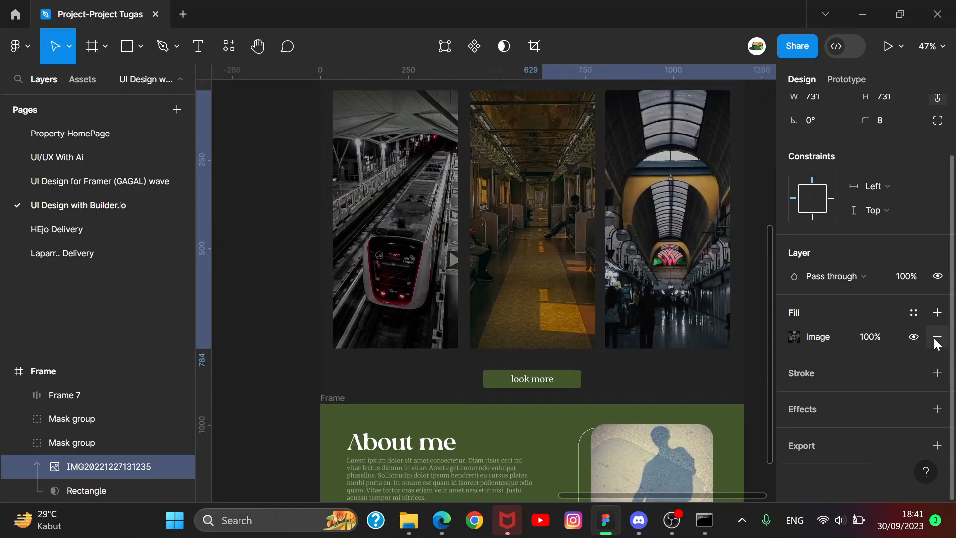
- Inspect the middle photo's mask group properties and the third photo's image fill settings, then check the page layout
double_click(547, 234)
click(515, 234)
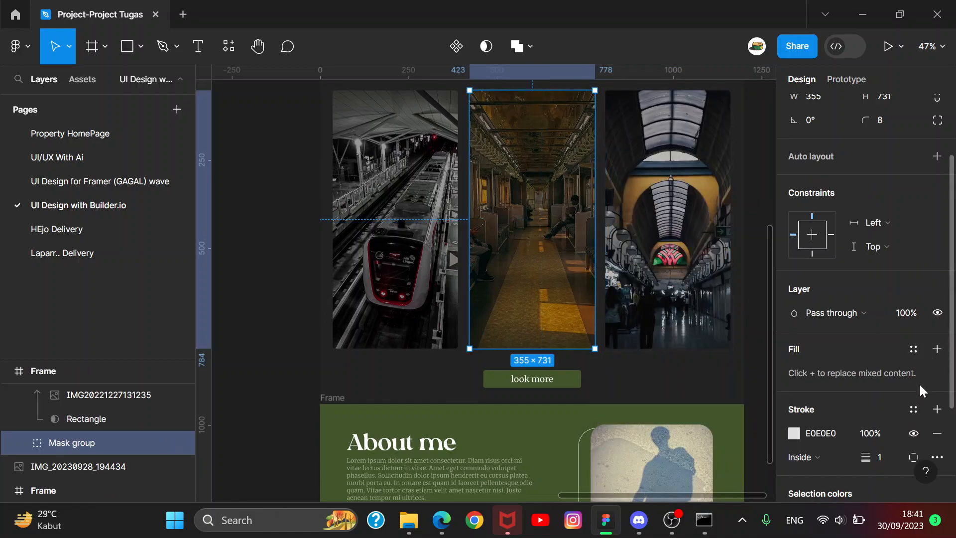
double_click(687, 315)
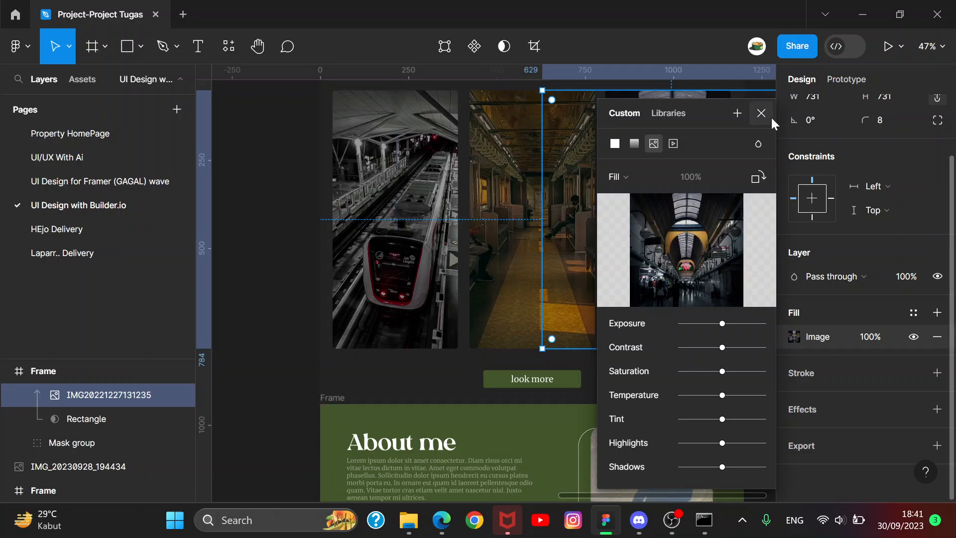
click(761, 113)
click(758, 391)
scroll(744, 378, down, 5)
drag(737, 369, 617, 261)
scroll(455, 354, up, 6)
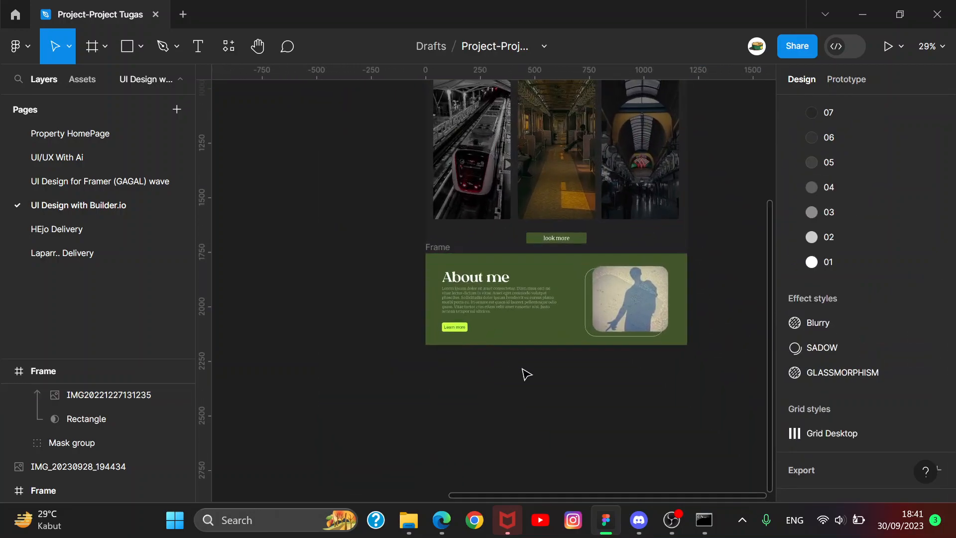
drag(466, 331, 437, 348)
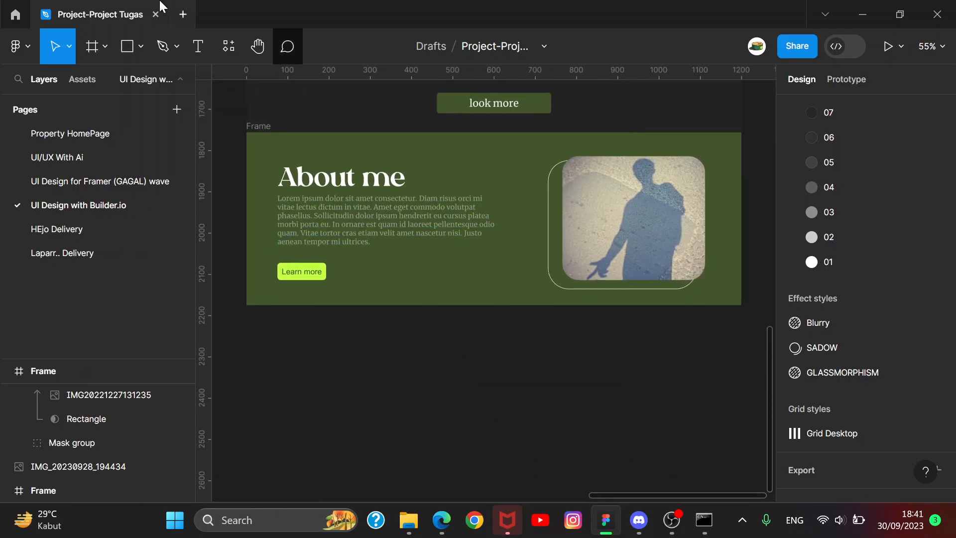
- Clear the "lorem ipsum" resource search and launch the Builder.io plugin
click(236, 51)
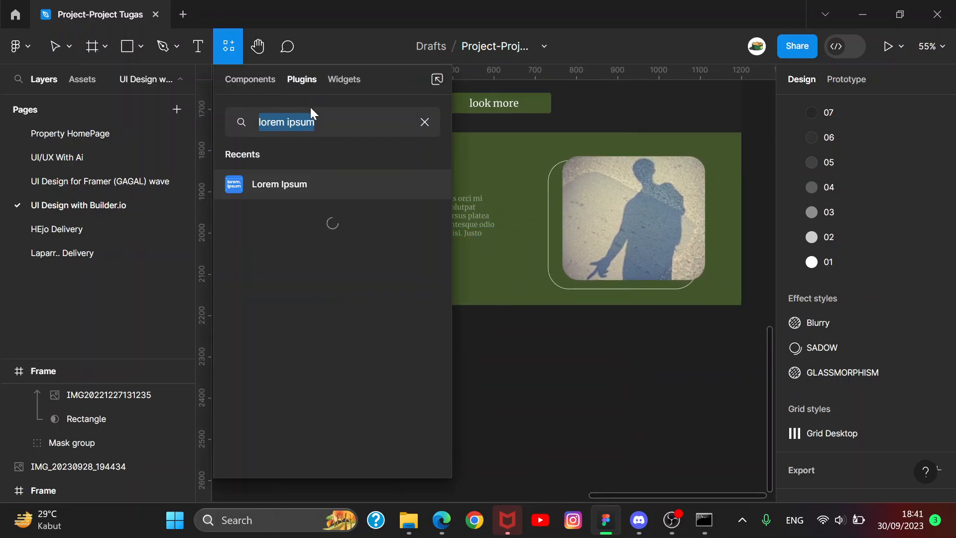
click(246, 79)
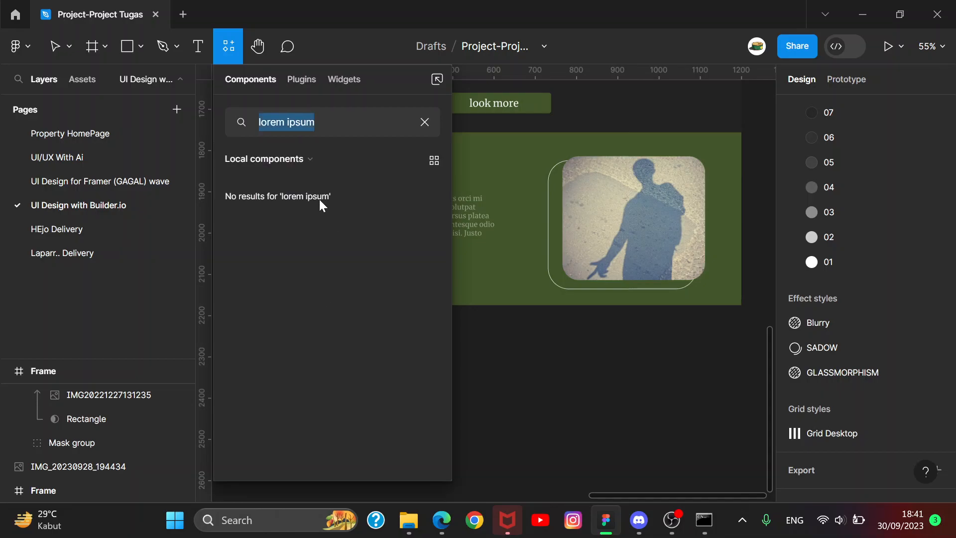
click(301, 80)
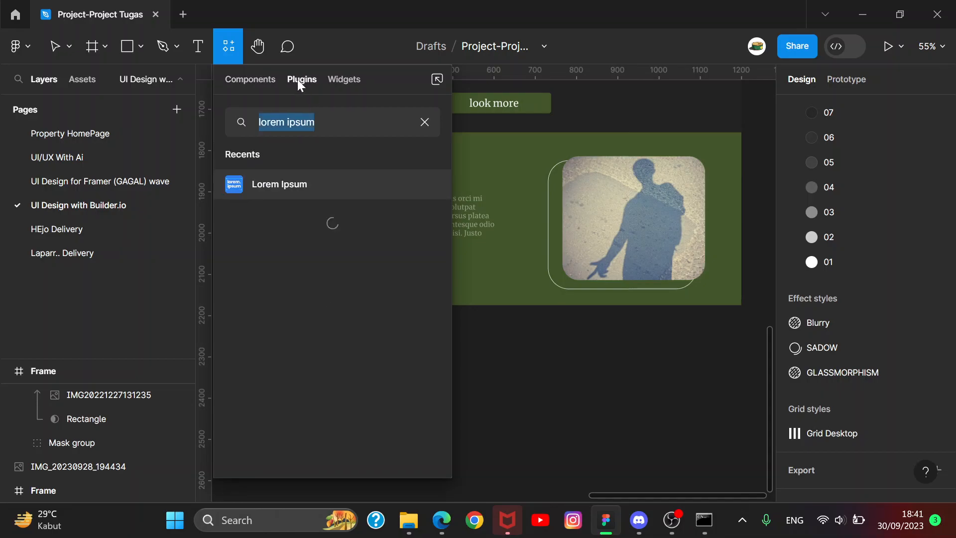
click(425, 123)
click(289, 244)
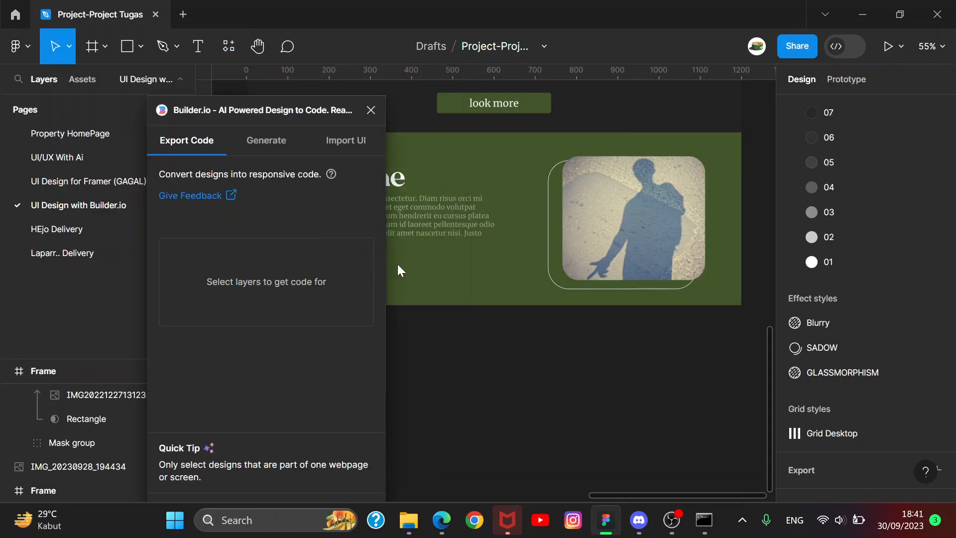
- Replace the AI generation prompt with "make a contact section" and generate the design in the everlane.com style
click(272, 141)
click(258, 205)
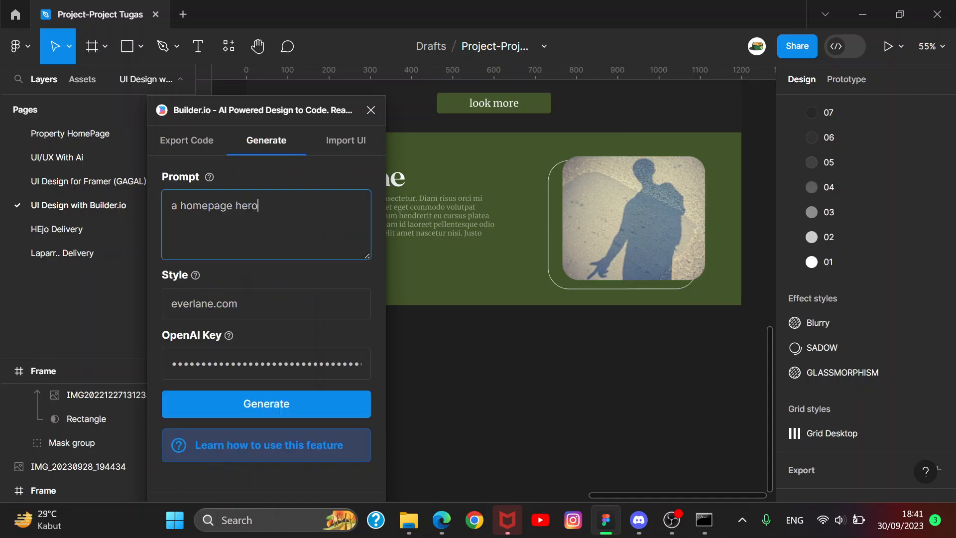
key(BackSpace)
key(BackSpace)
key(BackSpace)
key(BackSpace)
key(BackSpace)
key(BackSpace)
key(BackSpace)
key(BackSpace)
key(BackSpace)
key(BackSpace)
key(BackSpace)
key(BackSpace)
key(BackSpace)
key(BackSpace)
text(a)
key(BackSpace)
text(make a contact )
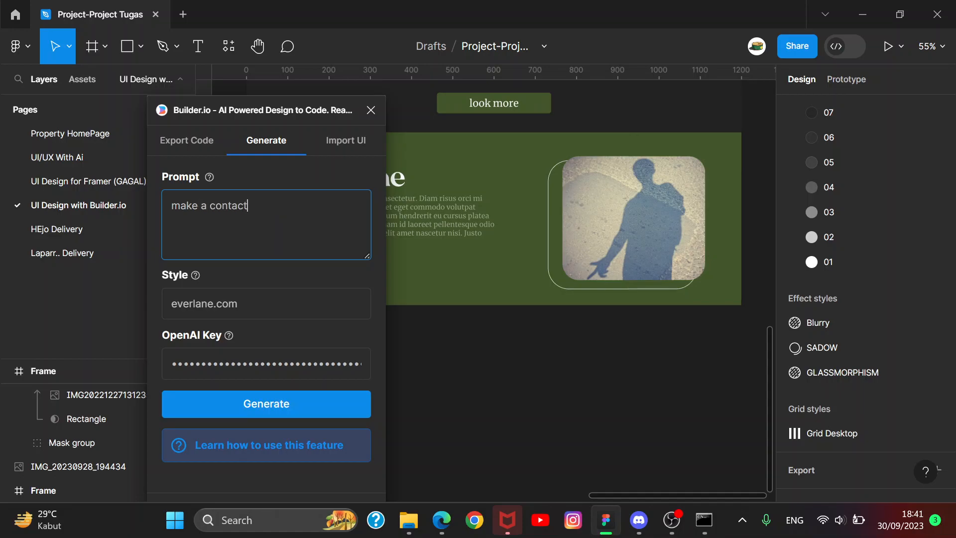
text(section)
click(345, 414)
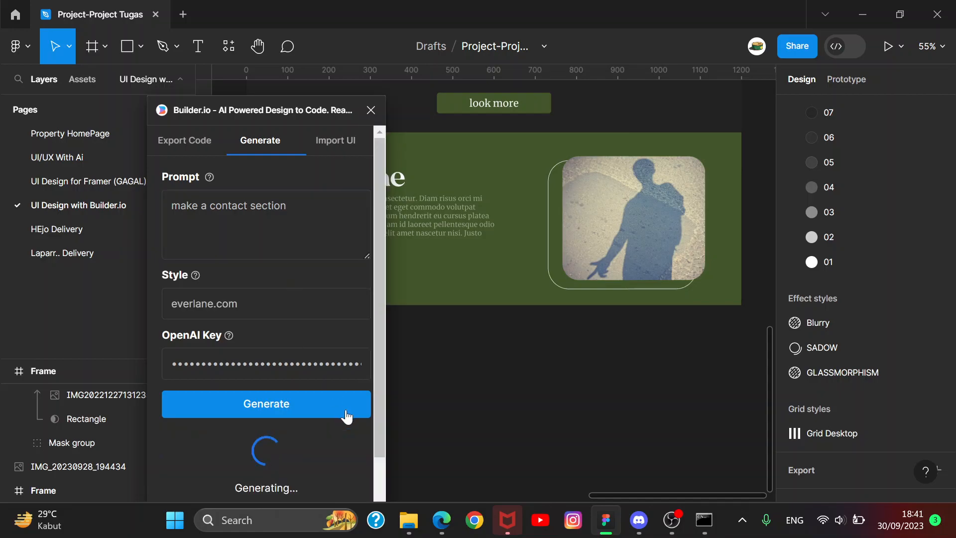
mouse_move(605, 520)
mouse_move(440, 519)
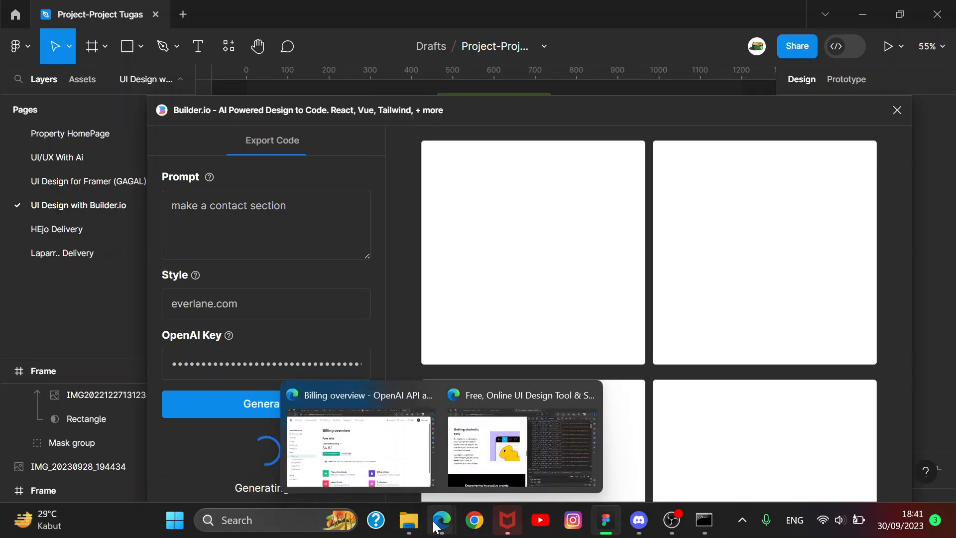
- Check the OpenAI account's billing and usage pages in the browser, close that tab, view the API keys page, and return to Figma
click(349, 428)
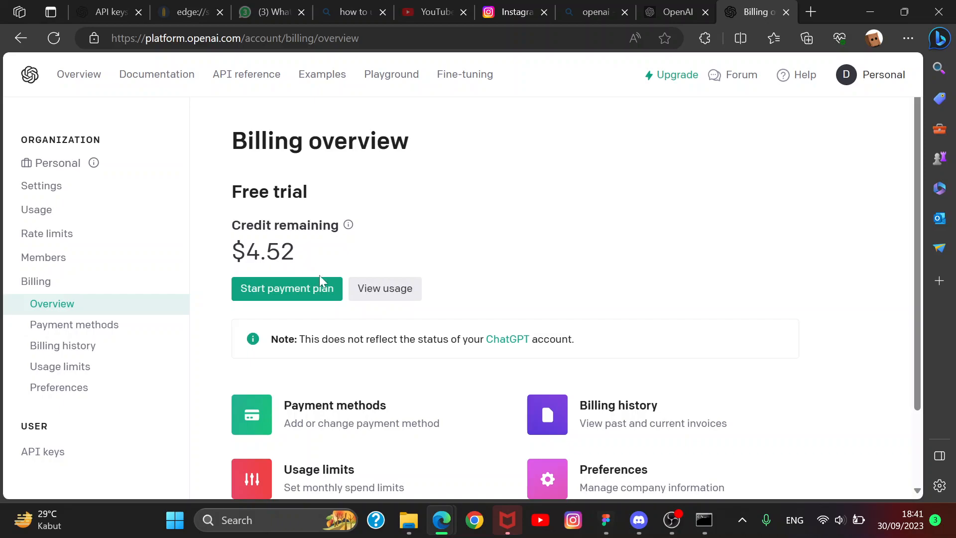
click(400, 296)
scroll(363, 279, down, 4)
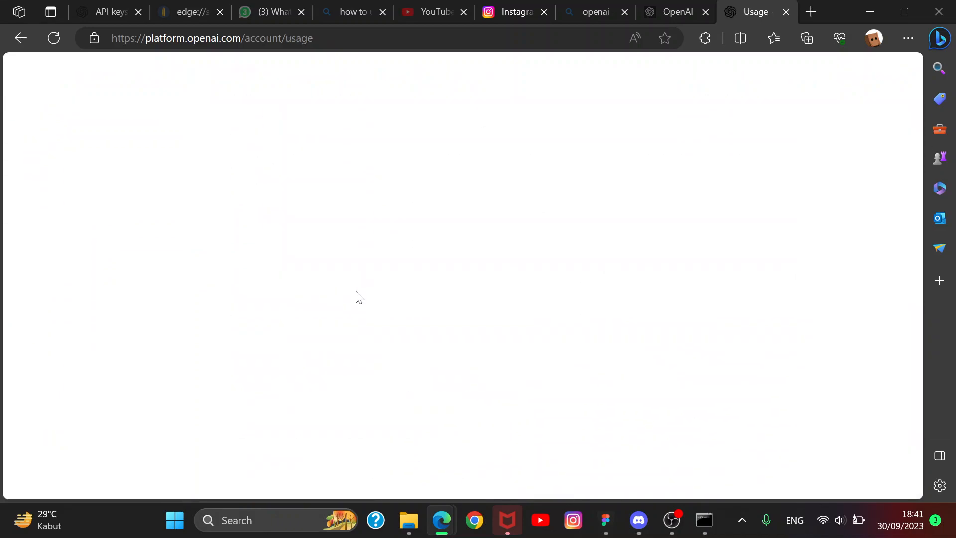
click(786, 12)
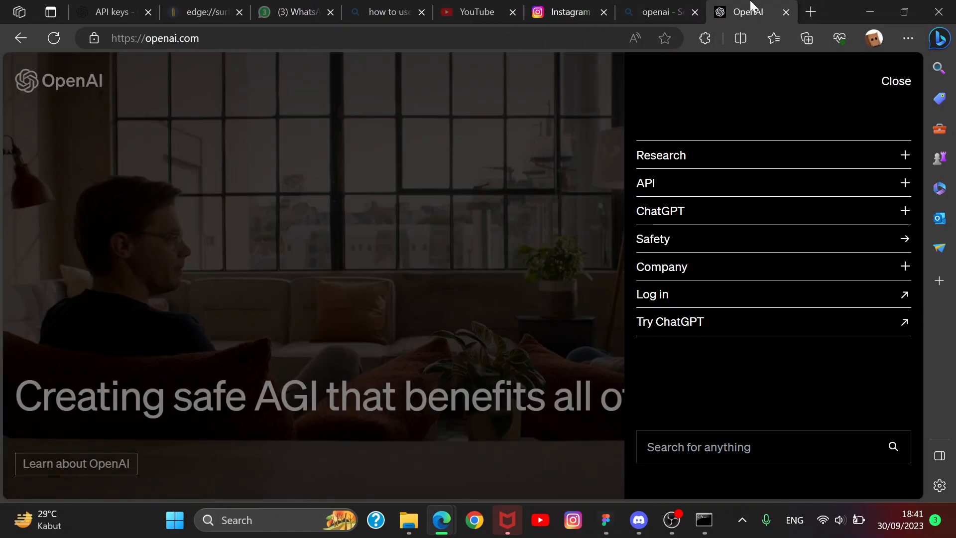
click(117, 12)
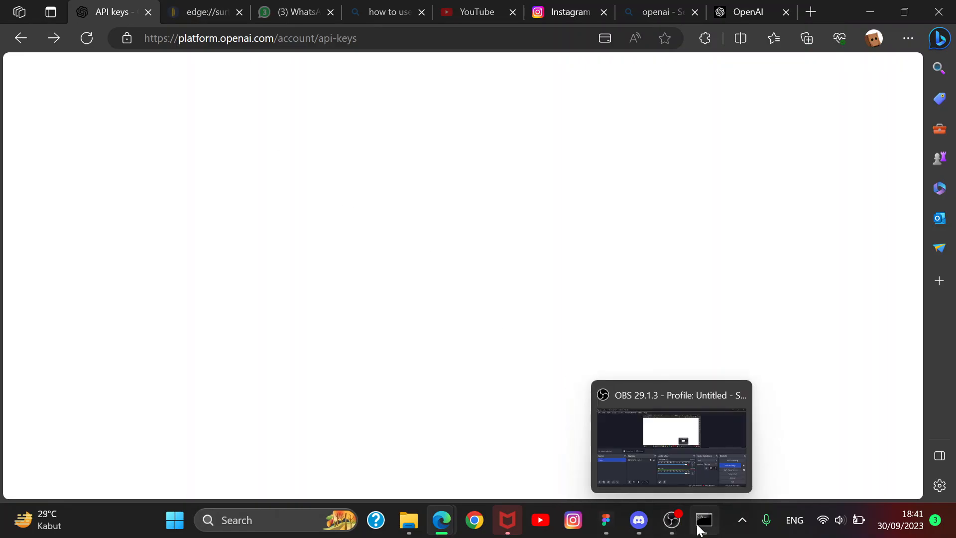
click(612, 530)
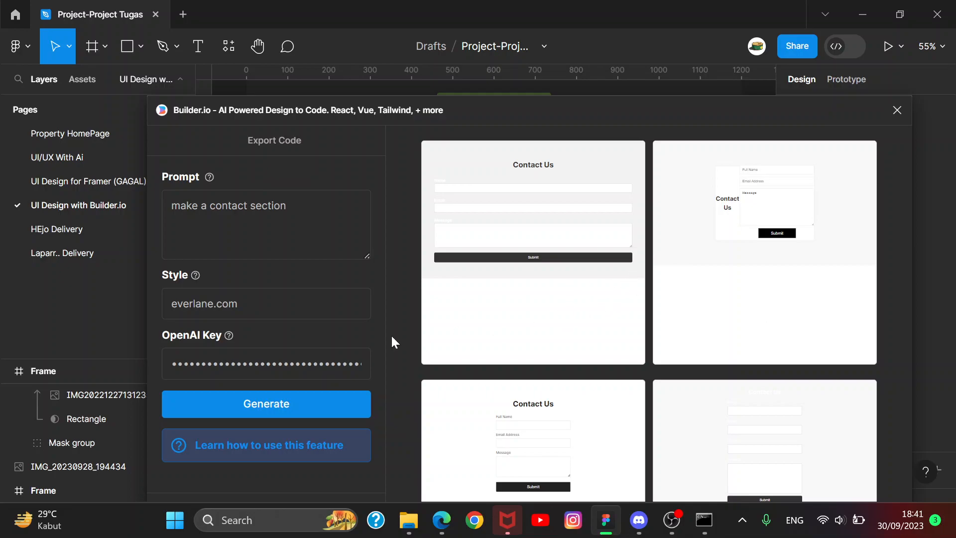
- Replace the generation prompt with "build a section that contain e mail, phone number, and social media"
click(247, 205)
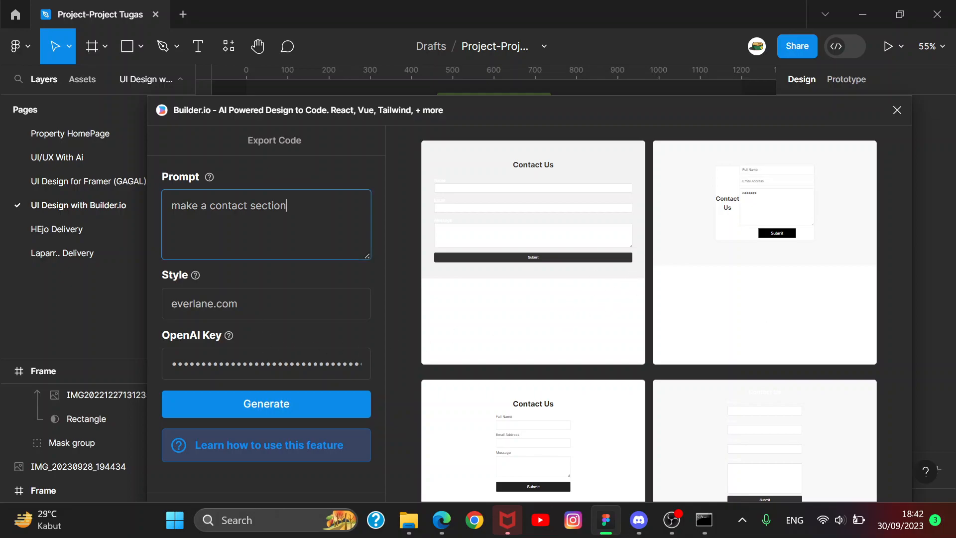
key(BackSpace)
key(BackSpace)
key(BackSpace)
key(BackSpace)
key(BackSpace)
key(BackSpace)
key(BackSpace)
key(BackSpace)
key(BackSpace)
key(BackSpace)
key(BackSpace)
key(BackSpace)
key(BackSpace)
key(BackSpace)
key(BackSpace)
key(BackSpace)
key(BackSpace)
key(BackSpace)
key(BackSpace)
key(BackSpace)
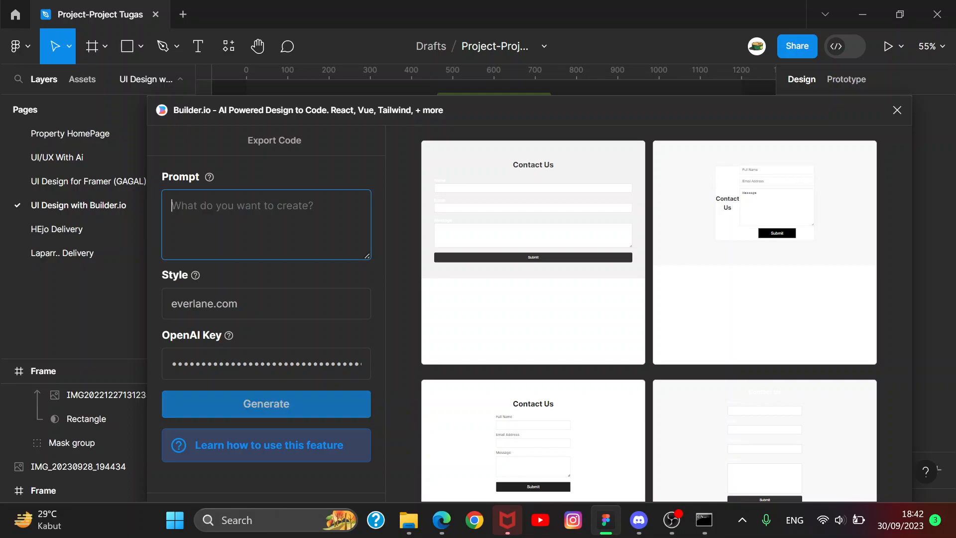
text(na)
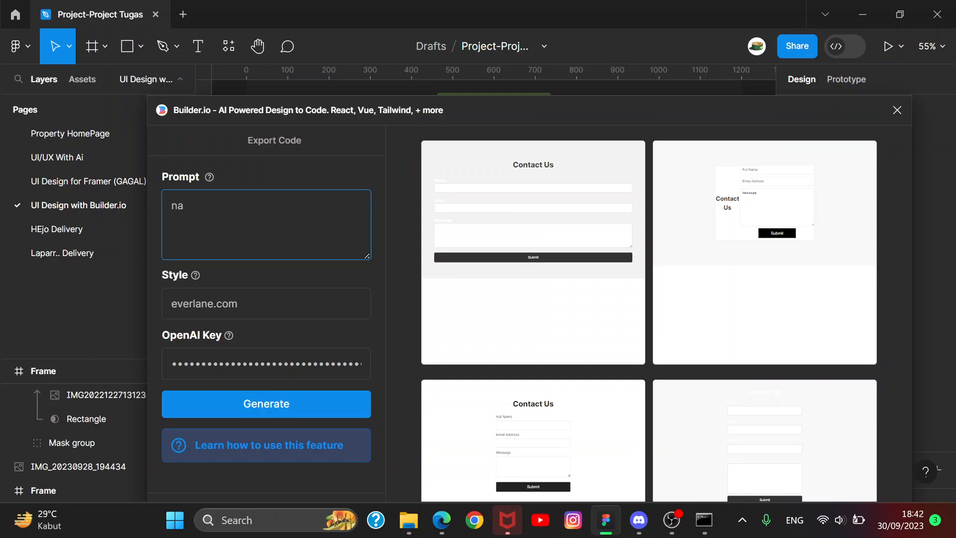
key(BackSpace)
key(BackSpace)
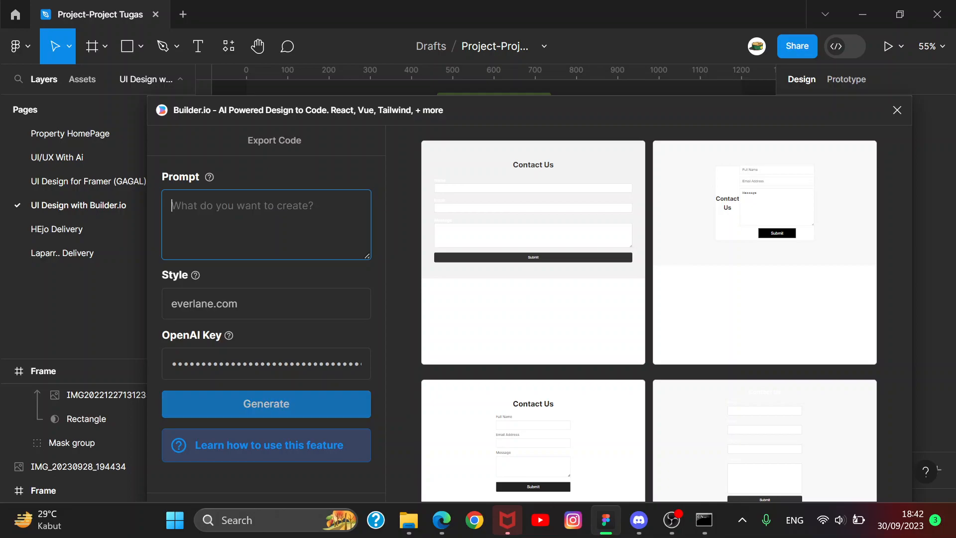
text(build)
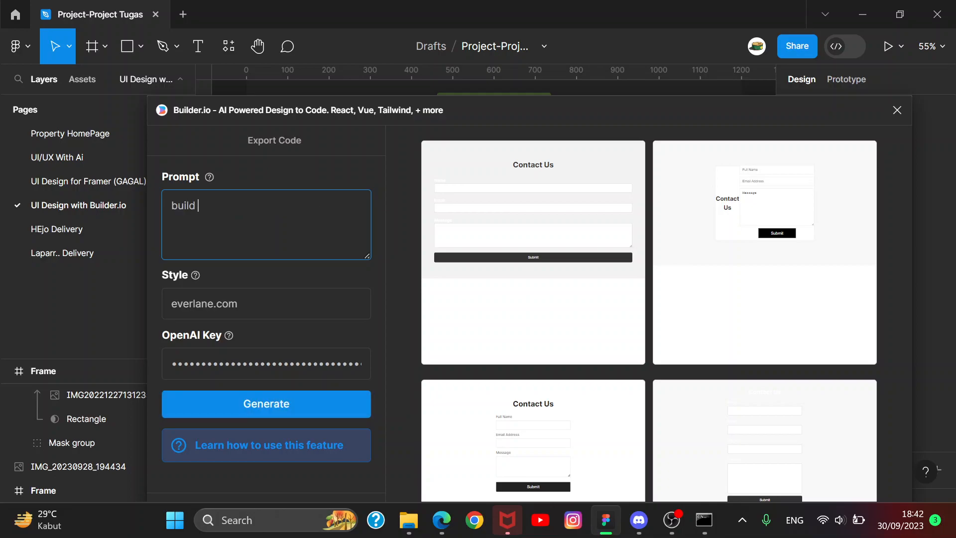
text( a section that contain e mail)
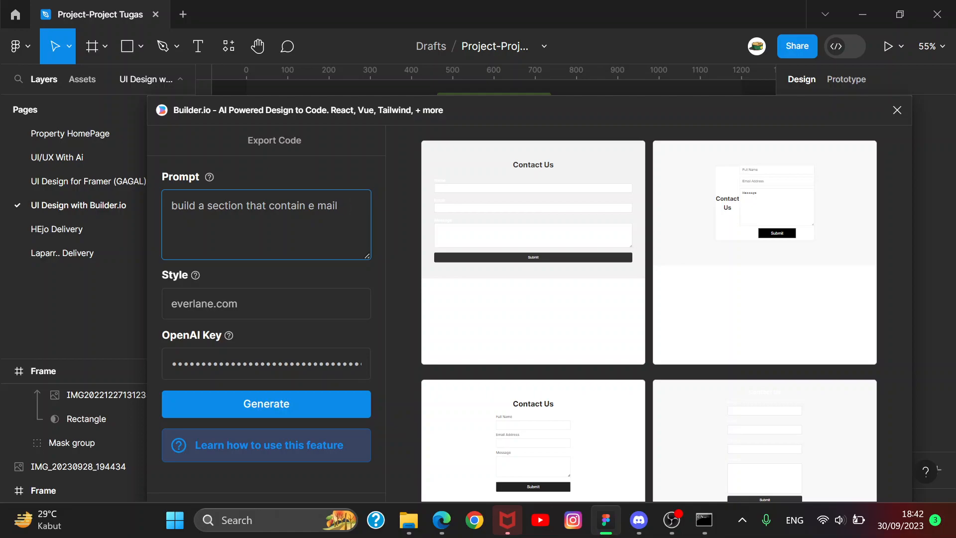
text(phone number, and)
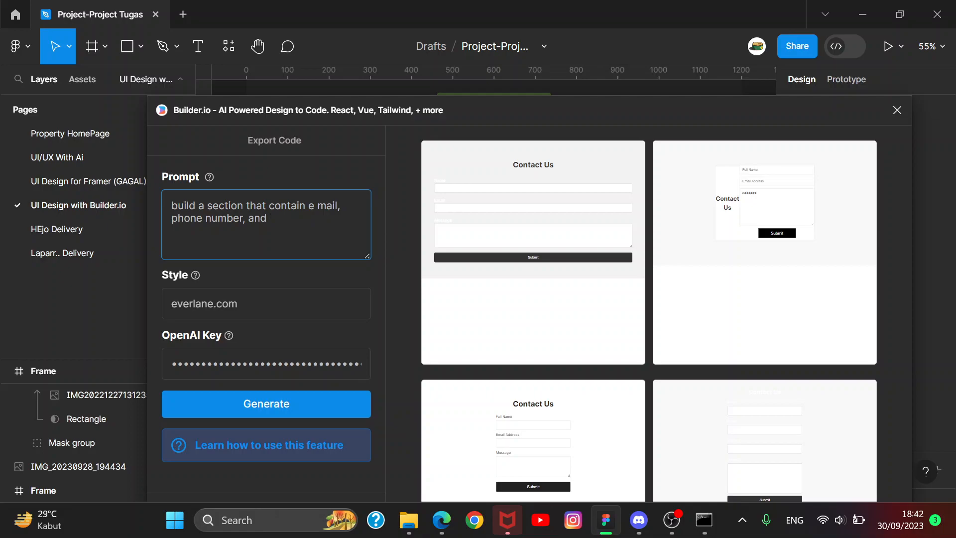
text( social media)
- Clear the style reference and generate designs from the email, phone number and social media prompt
key(Tab)
key(BackSpace)
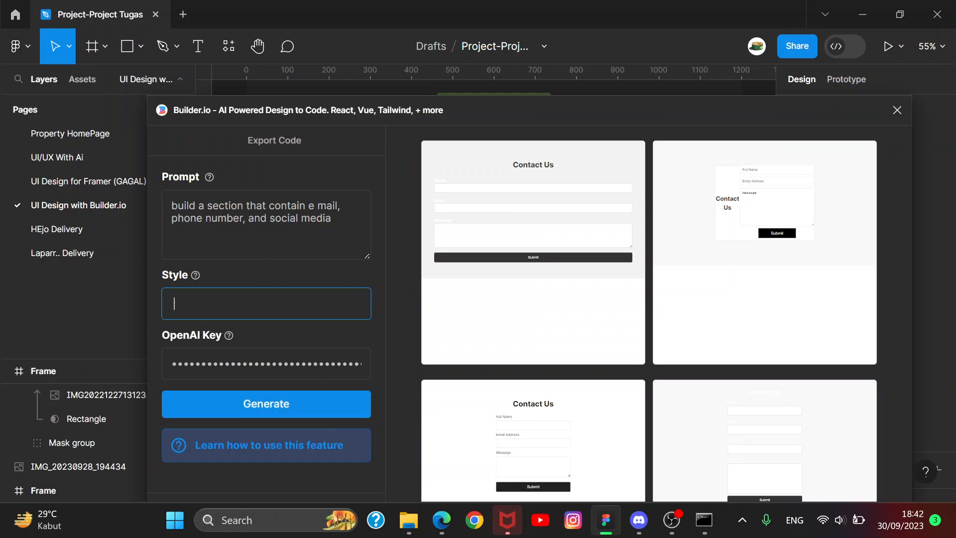
click(293, 406)
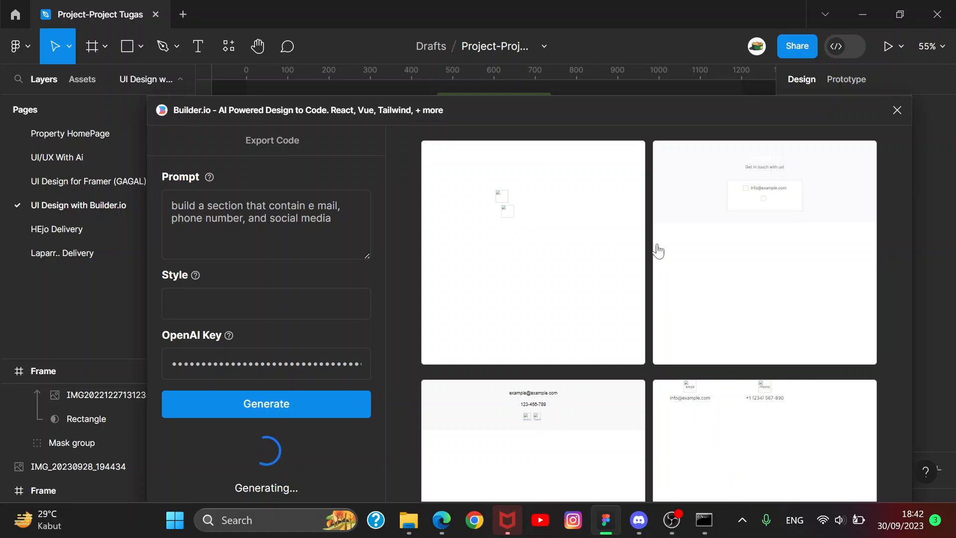
- Clear the prompt, close the plugin while it is still generating, and relaunch Builder.io
drag(169, 205, 388, 237)
key(BackSpace)
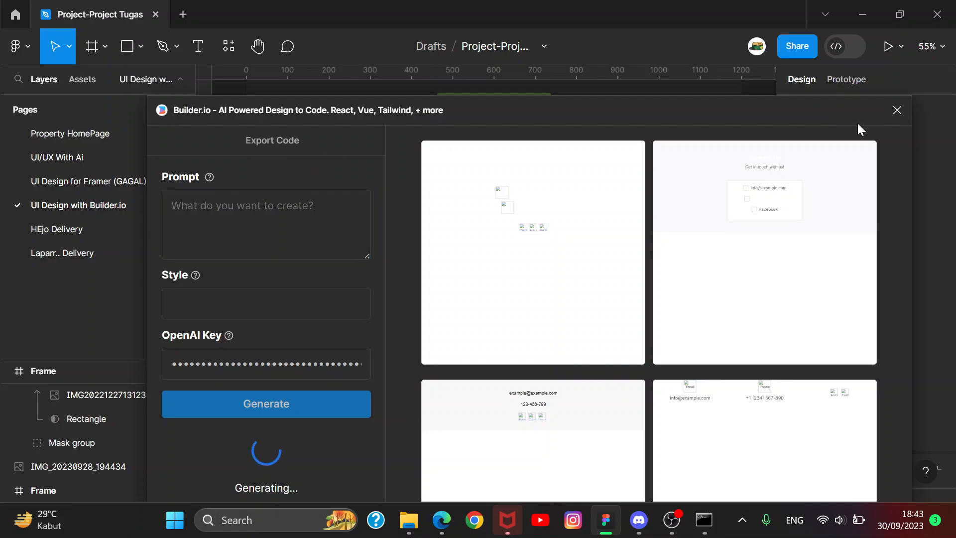
click(896, 110)
click(230, 44)
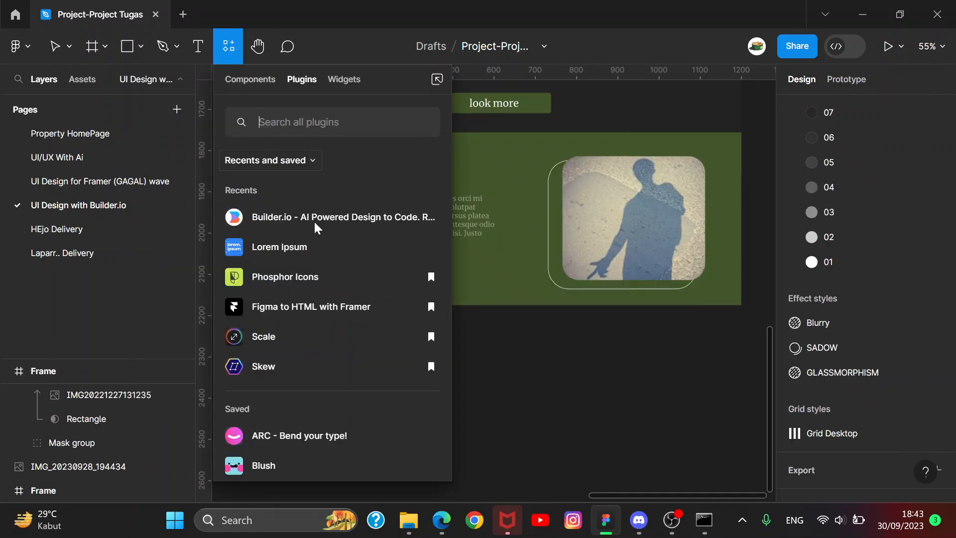
click(309, 206)
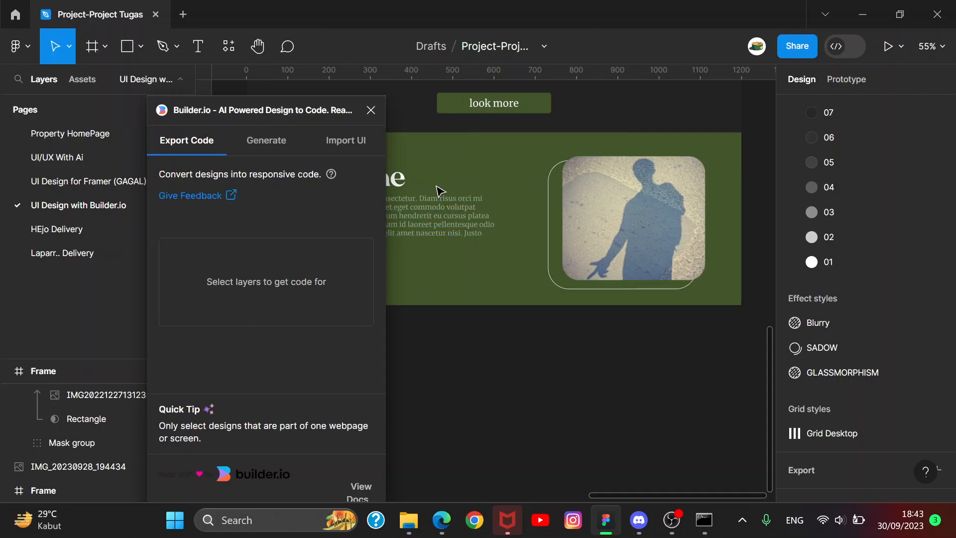
- Replace the AI generation prompt with "make a footer section"
click(270, 144)
key(ctrl+shift+Left)
key(ctrl+shift+Left)
key(ctrl+shift+Left)
key(BackSpace)
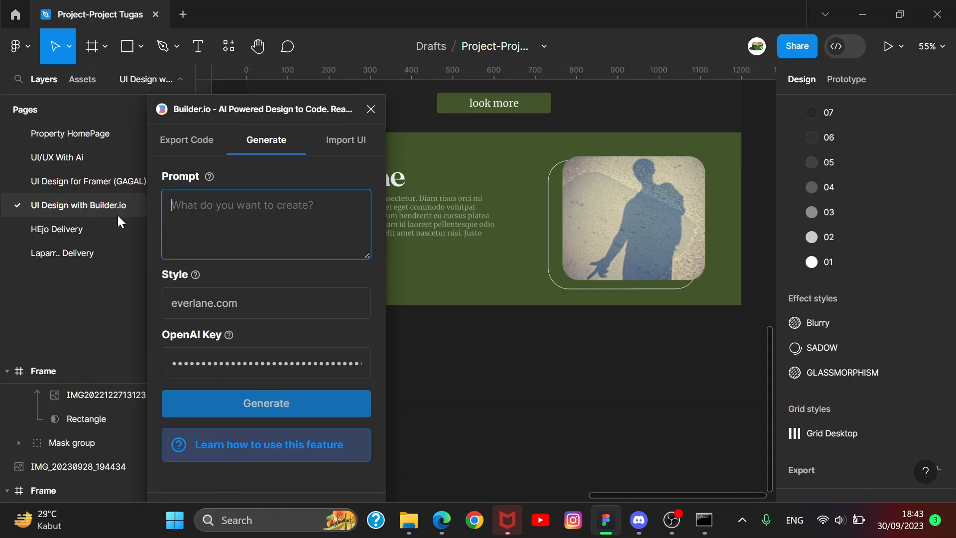
text(make a footer)
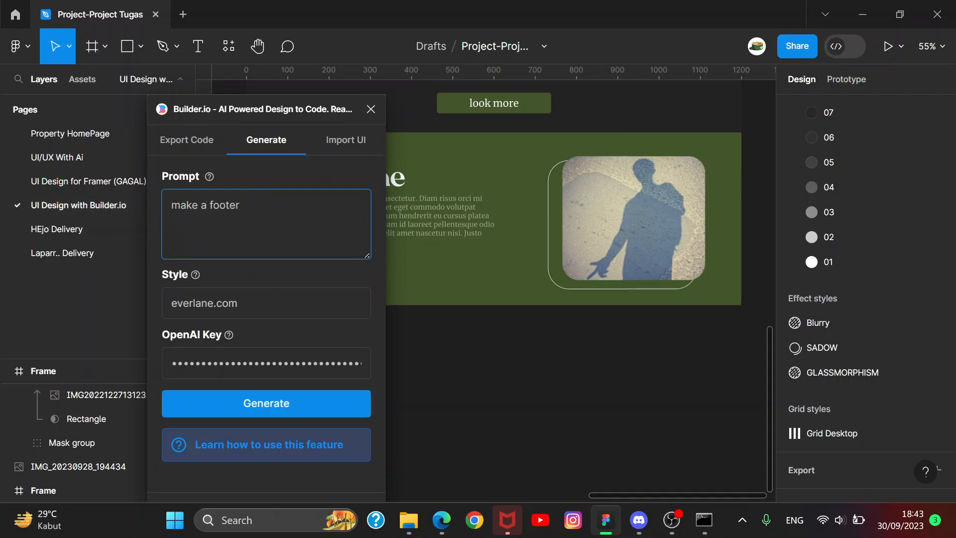
text( section)
- Set the style reference to figma.com and generate the footer designs
click(239, 303)
key(BackSpace)
key(BackSpace)
key(BackSpace)
key(BackSpace)
key(BackSpace)
key(BackSpace)
key(BackSpace)
key(BackSpace)
key(BackSpace)
key(BackSpace)
key(BackSpace)
key(BackSpace)
text(figma.)
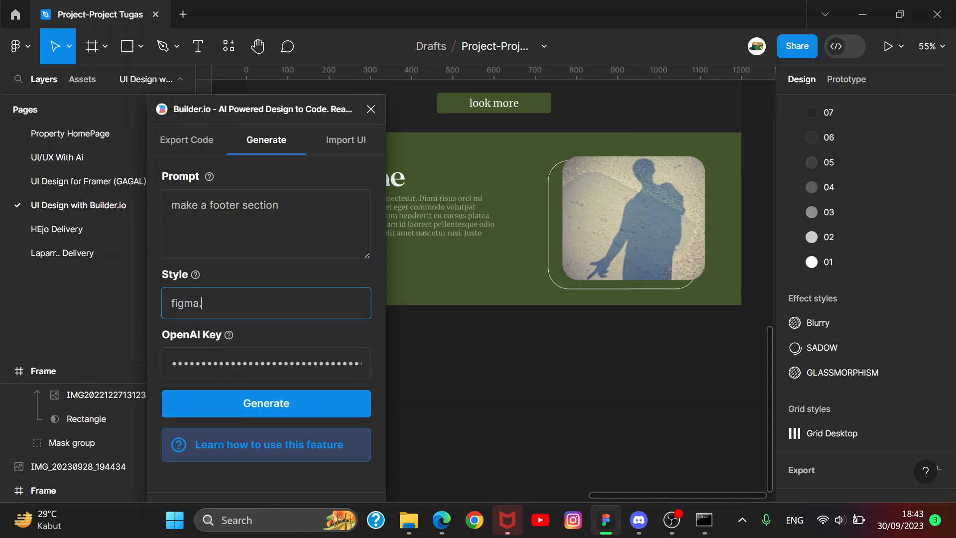
text(co)
key(BackSpace)
text(com)
click(324, 406)
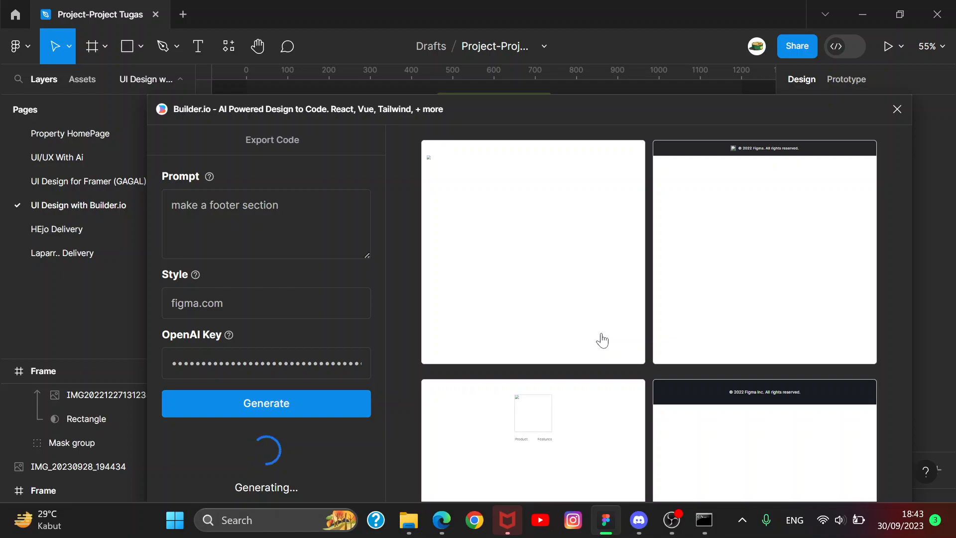
click(291, 211)
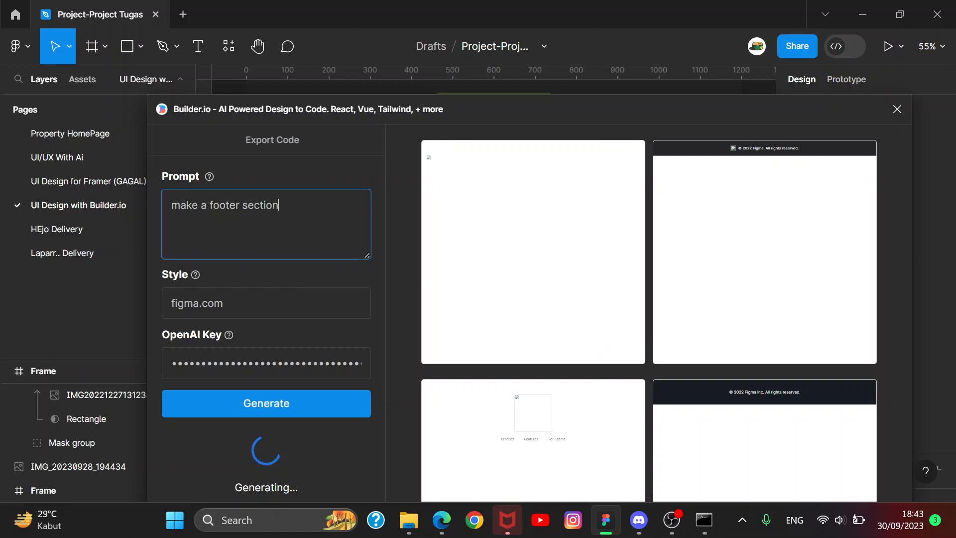
text(that conatin)
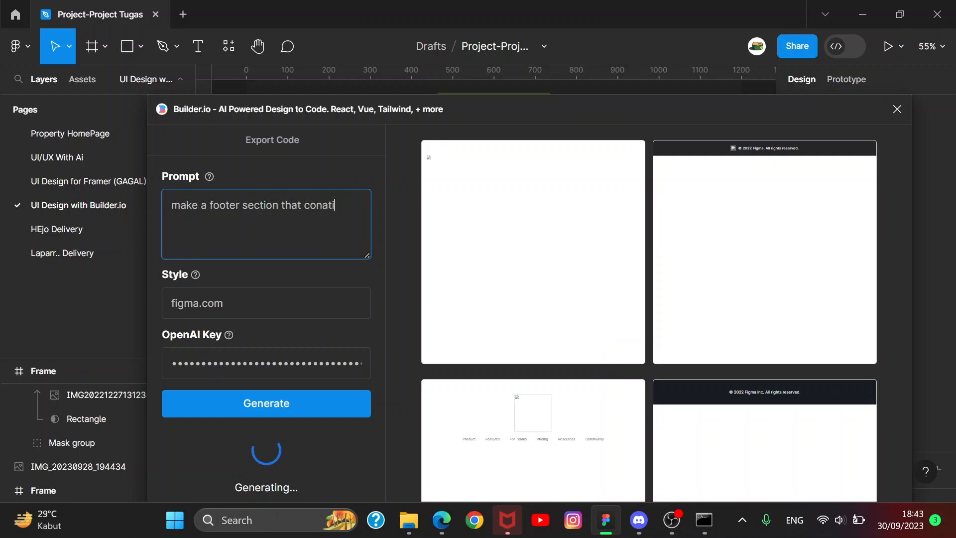
key(BackSpace)
key(BackSpace)
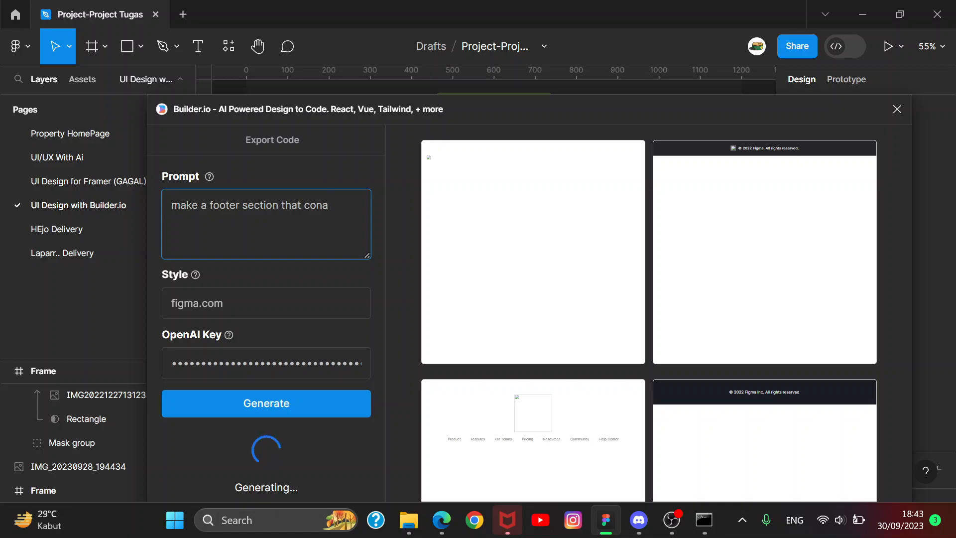
key(BackSpace)
key(BackSpace)
key(BackSpace)
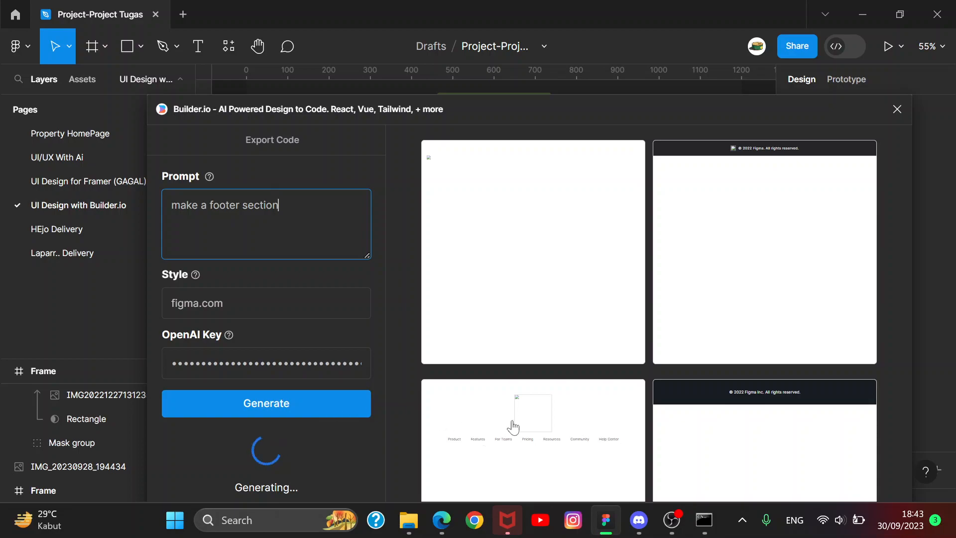
click(394, 211)
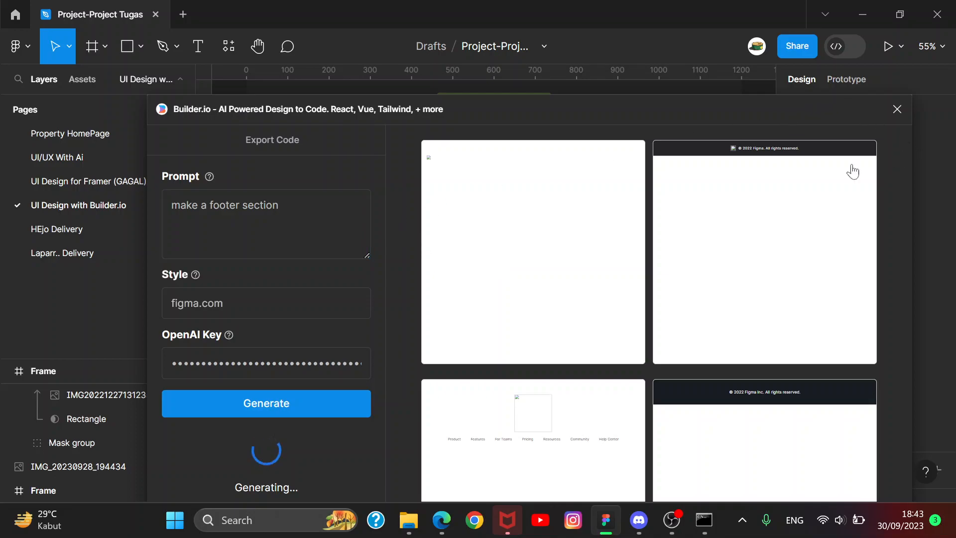
click(367, 199)
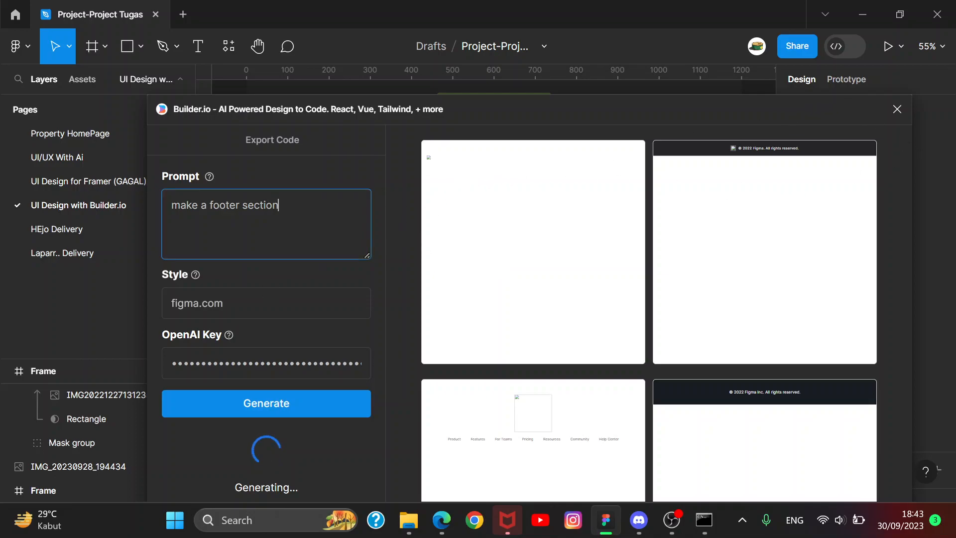
- Change the style reference to lego.com and generate the footer designs again
key(Tab)
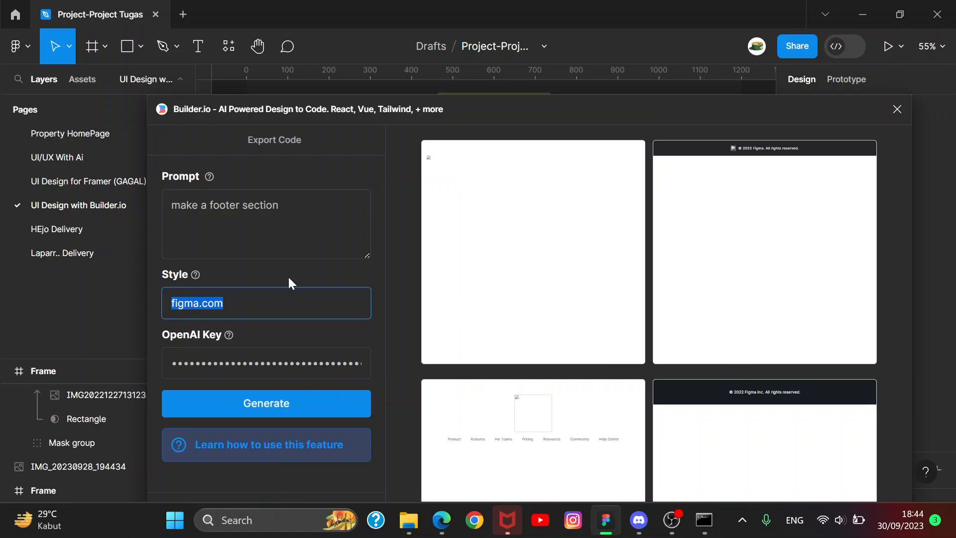
click(229, 303)
key(BackSpace)
key(BackSpace)
key(BackSpace)
key(BackSpace)
key(BackSpace)
key(BackSpace)
key(BackSpace)
key(BackSpace)
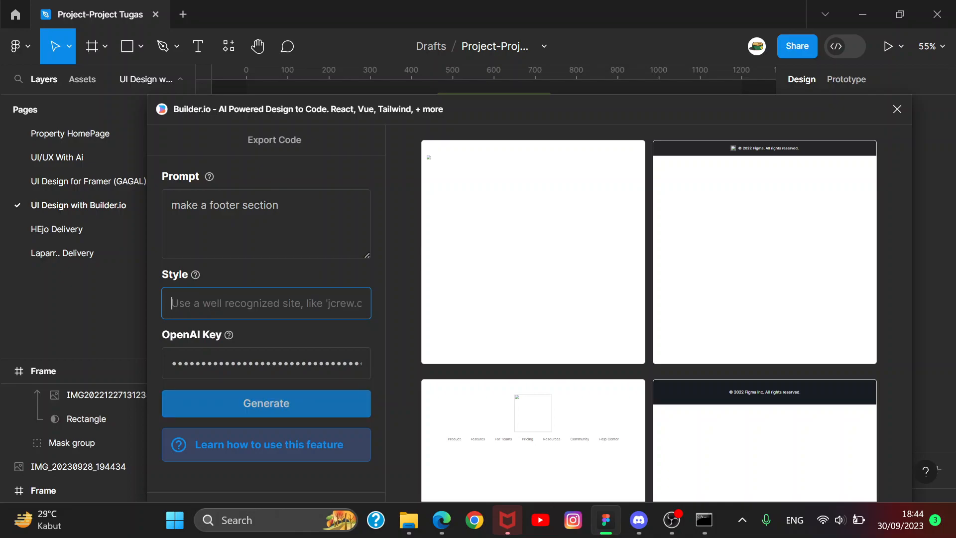
text(lego.com)
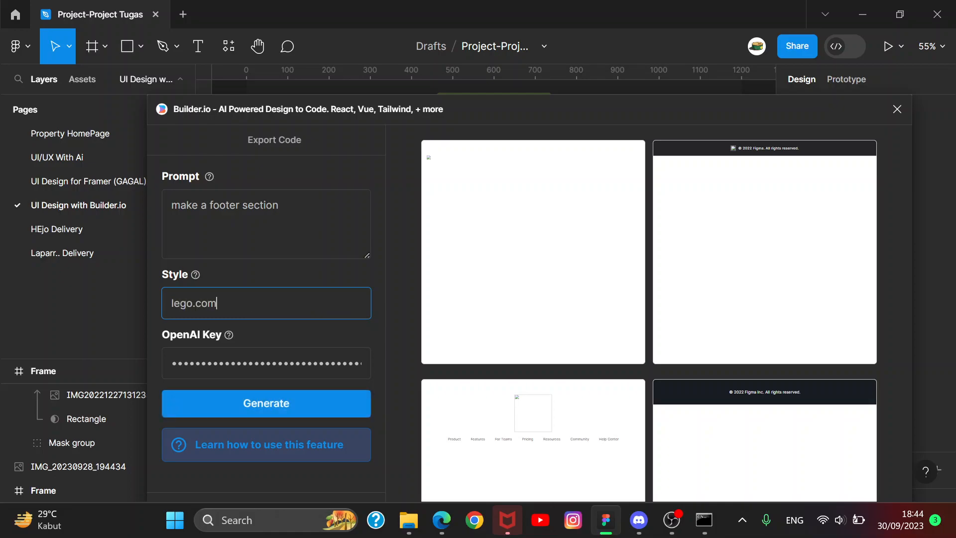
click(300, 412)
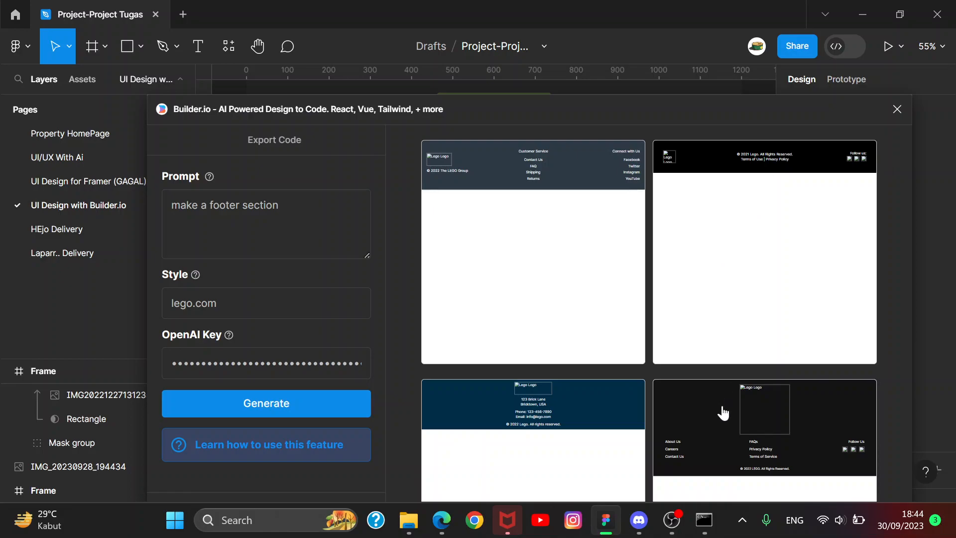
- Import the generated black footer with the centred copyright text and "Follow us" icons onto the canvas
click(727, 170)
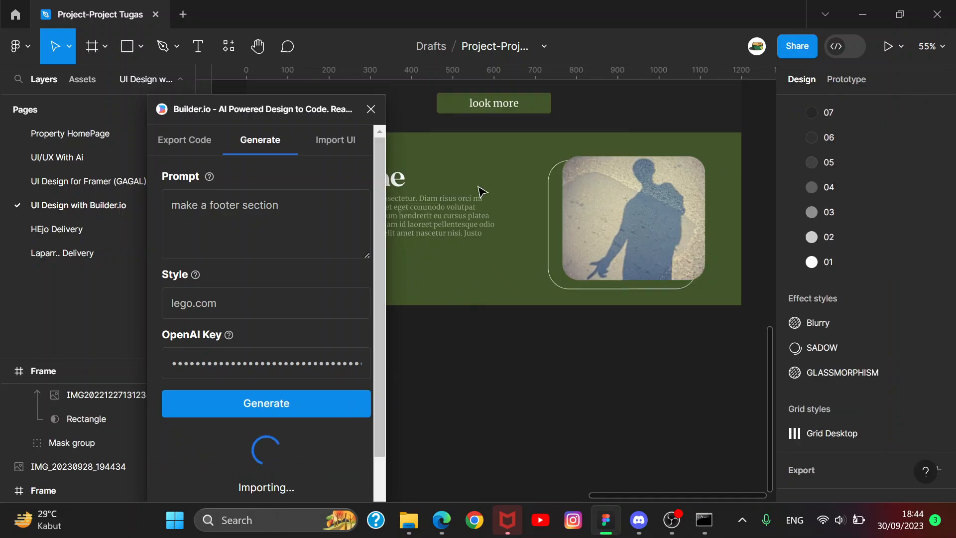
scroll(523, 335, up, 8)
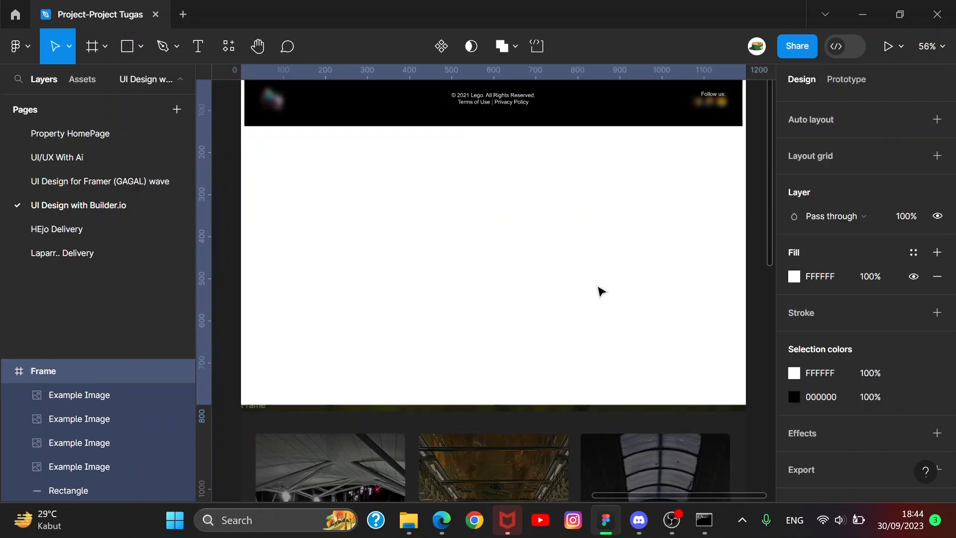
scroll(597, 284, up, 6)
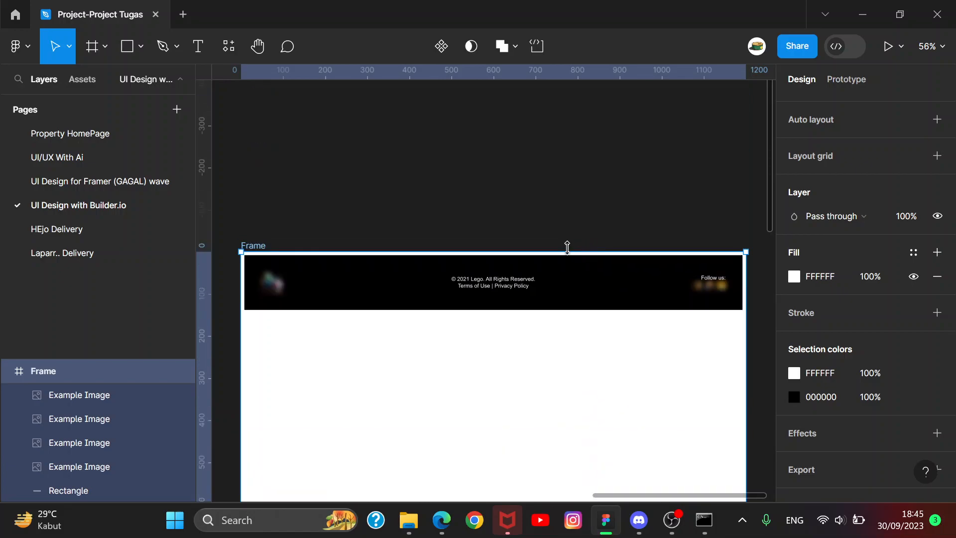
scroll(544, 286, down, 4)
scroll(650, 286, up, 8)
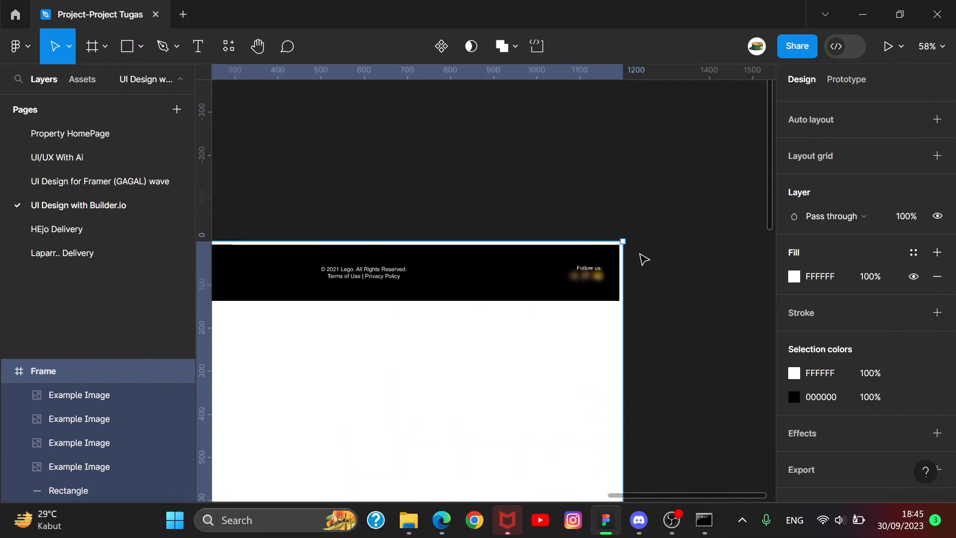
- Place the footer frame directly below the "About me" section and reduce its height to 138 px
scroll(518, 266, down, 10)
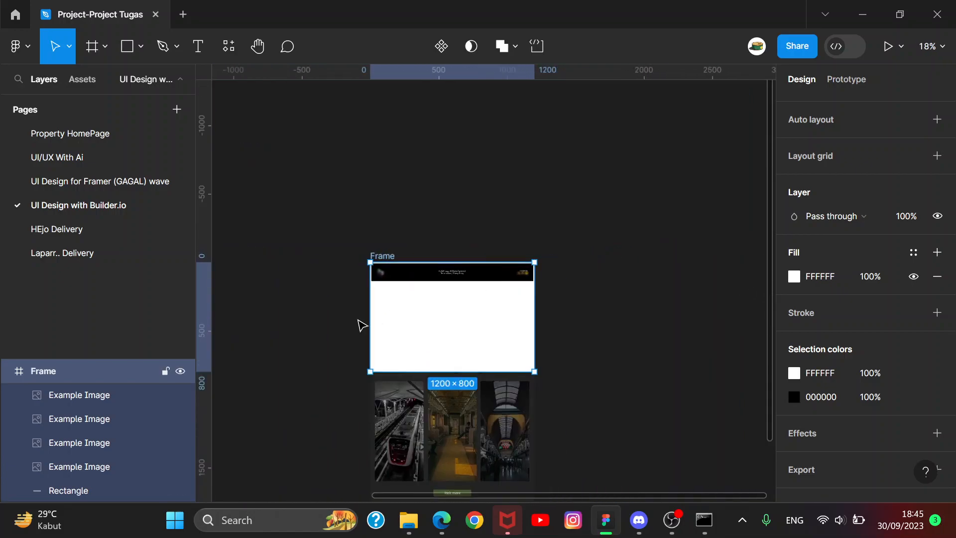
scroll(417, 314, down, 2)
scroll(416, 313, down, 1)
drag(427, 212, 608, 298)
scroll(497, 433, up, 4)
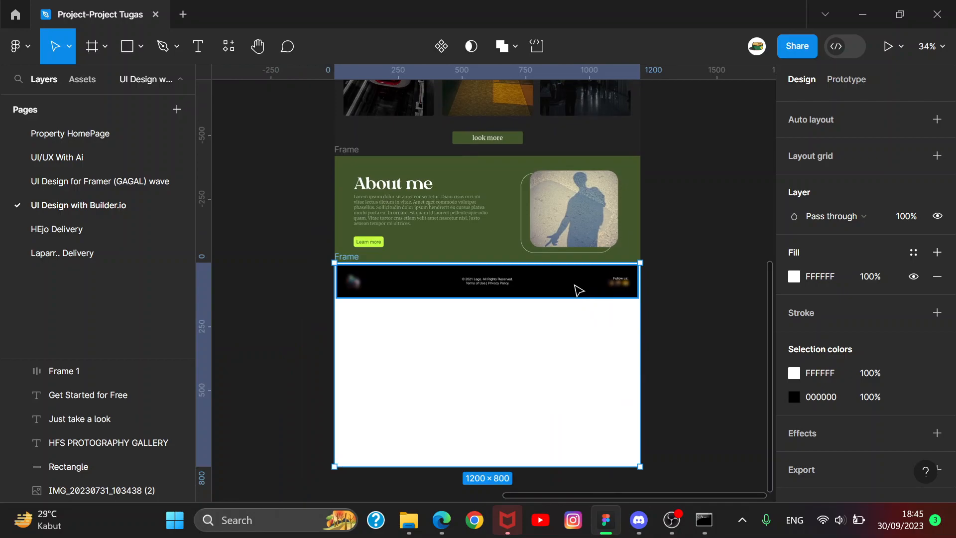
drag(518, 461, 518, 300)
scroll(373, 273, up, 5)
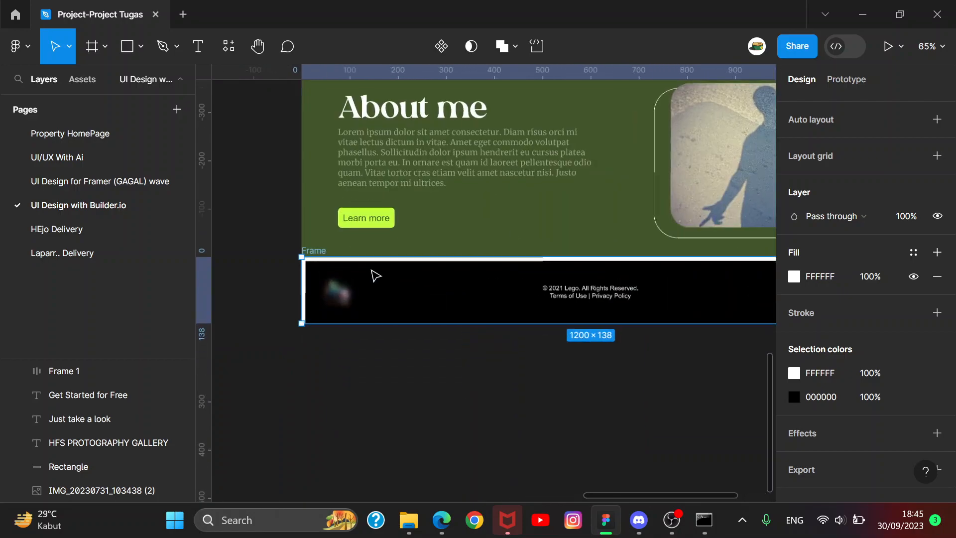
- Move the footer frame down to leave a gap of about 200 px below the "About me" section
click(407, 296)
drag(571, 330, 323, 345)
scroll(440, 344, down, 11)
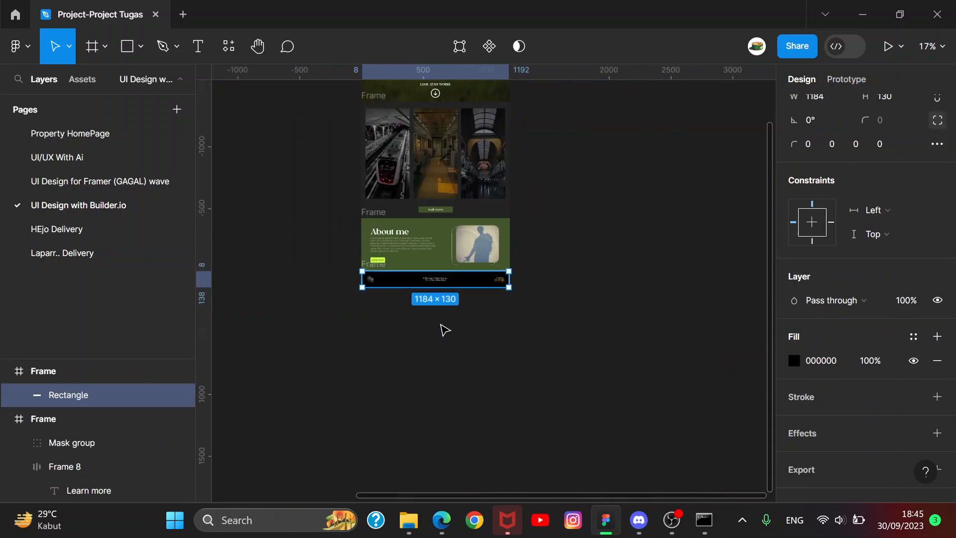
scroll(443, 282, up, 5)
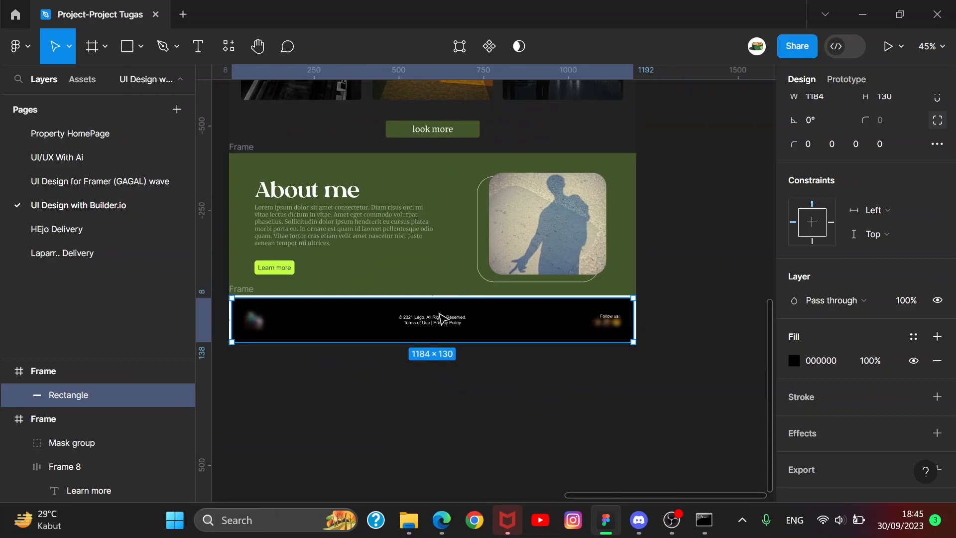
scroll(444, 314, up, 1)
mouse_move(490, 320)
mouse_down()
mouse_move(493, 346)
mouse_move(495, 308)
mouse_up()
drag(232, 286, 235, 363)
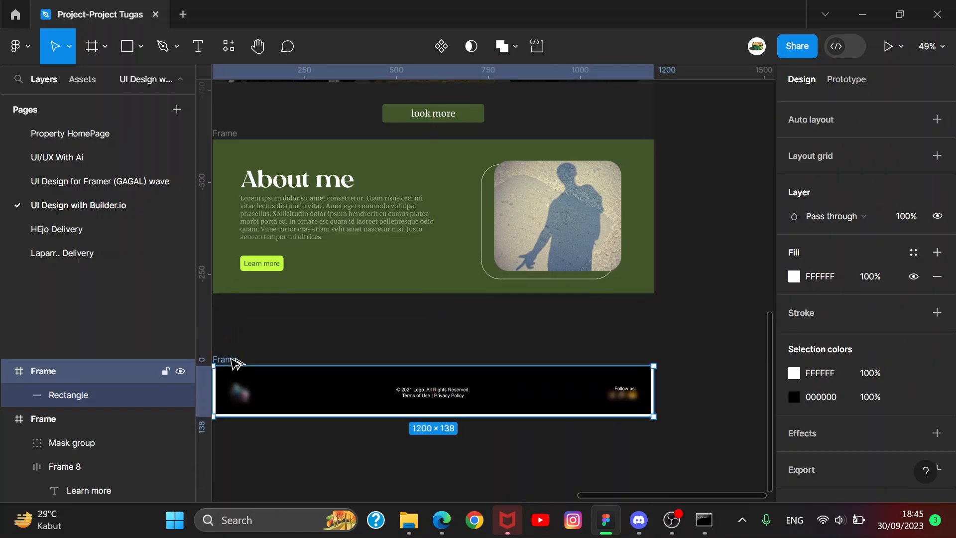
- Duplicate the footer frame into the gap between the "About me" section and the original footer
drag(231, 312, 242, 293)
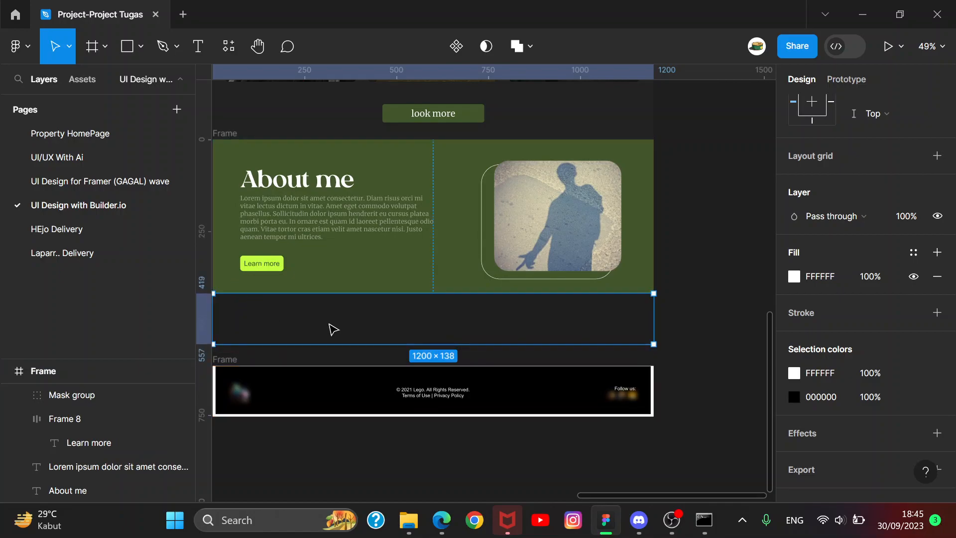
key(ctrl+z)
scroll(458, 420, left, 5)
scroll(459, 420, down, 1)
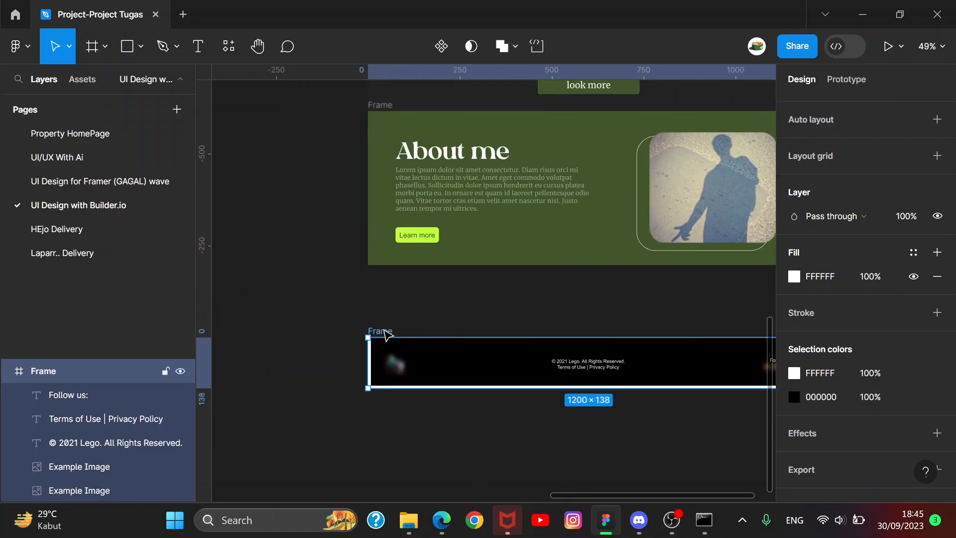
drag(388, 321, 392, 281)
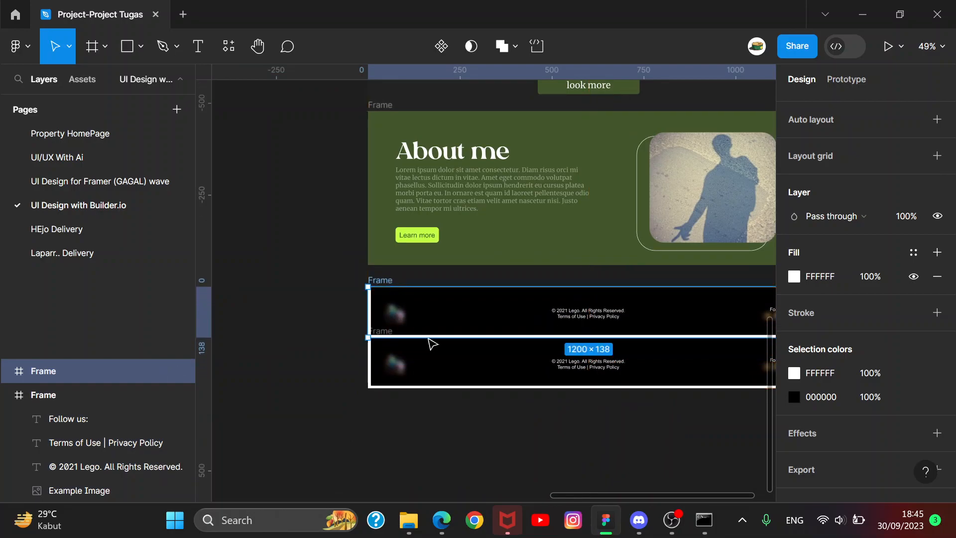
- Snap the footer copy to the lower edge of the "About me" section and extend its height to 163 px
scroll(481, 436, right, 4)
scroll(481, 436, right, 1)
drag(593, 295, 589, 280)
mouse_move(563, 312)
mouse_down()
mouse_move(563, 330)
mouse_move(563, 321)
mouse_up()
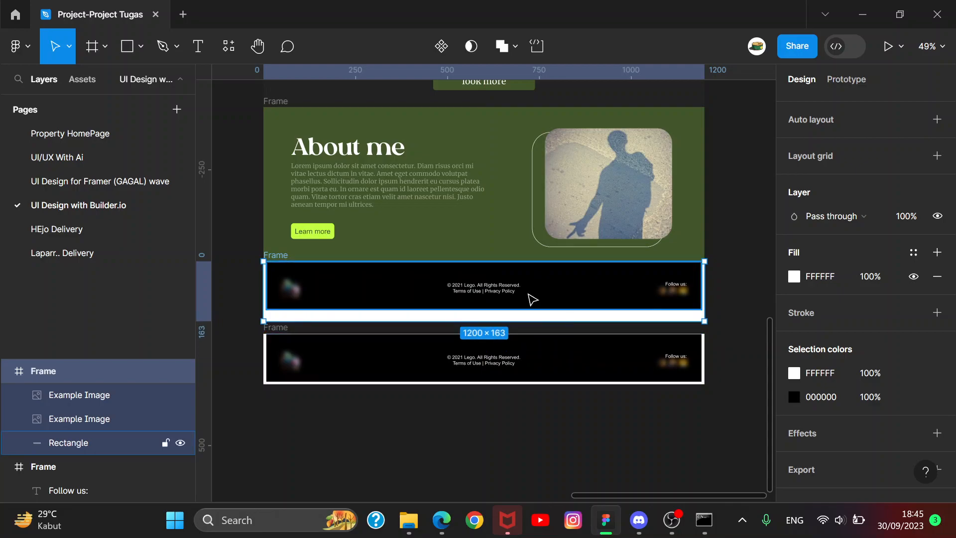
- Delete the black background, copyright line, "Follow us:" text and images from the footer copy
click(541, 301)
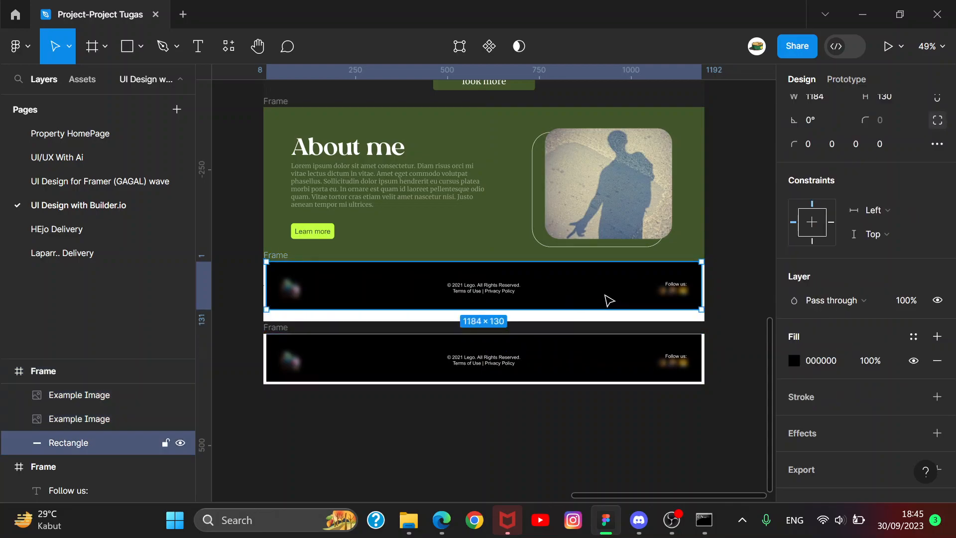
scroll(616, 297, up, 1)
key(Delete)
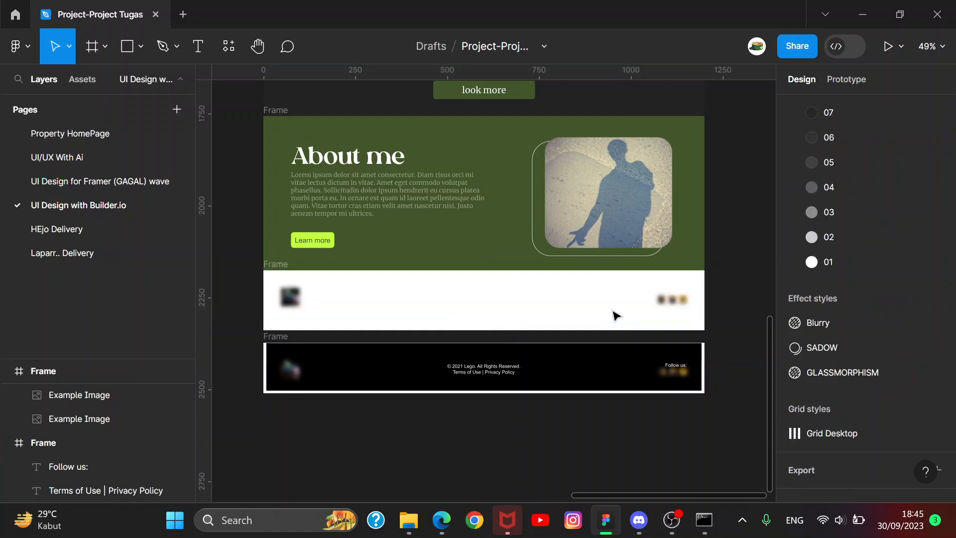
drag(695, 299, 339, 288)
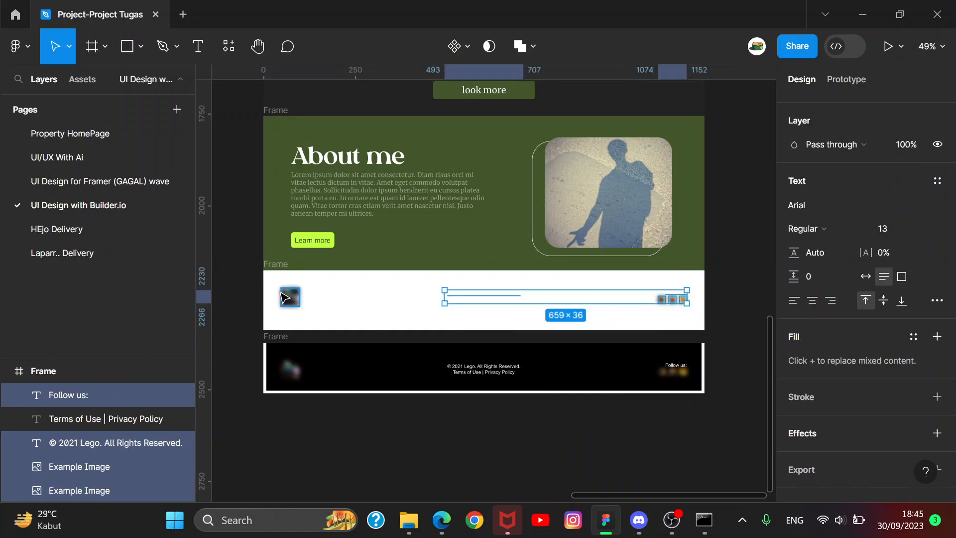
key(Delete)
click(291, 298)
key(Delete)
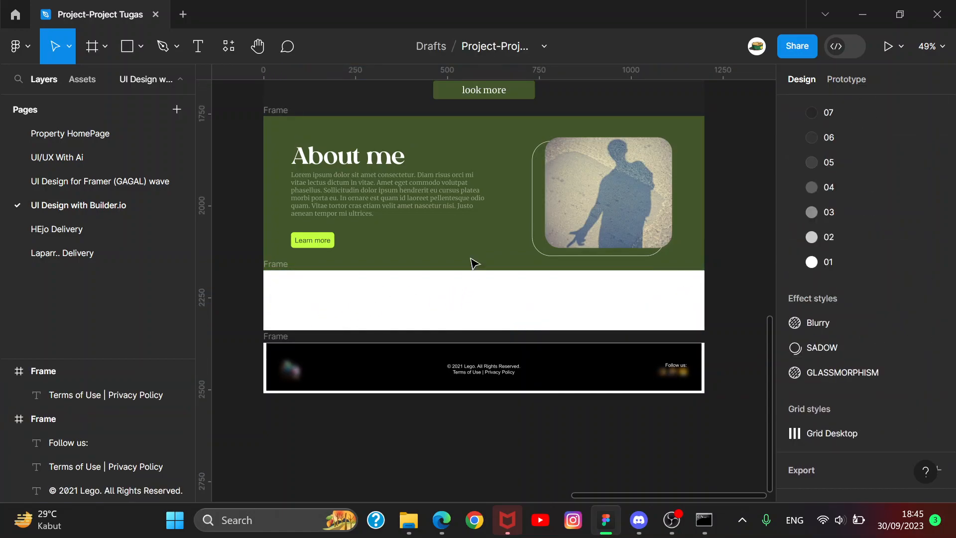
scroll(488, 200, up, 5)
scroll(488, 203, down, 3)
key(i)
key(Escape)
click(279, 329)
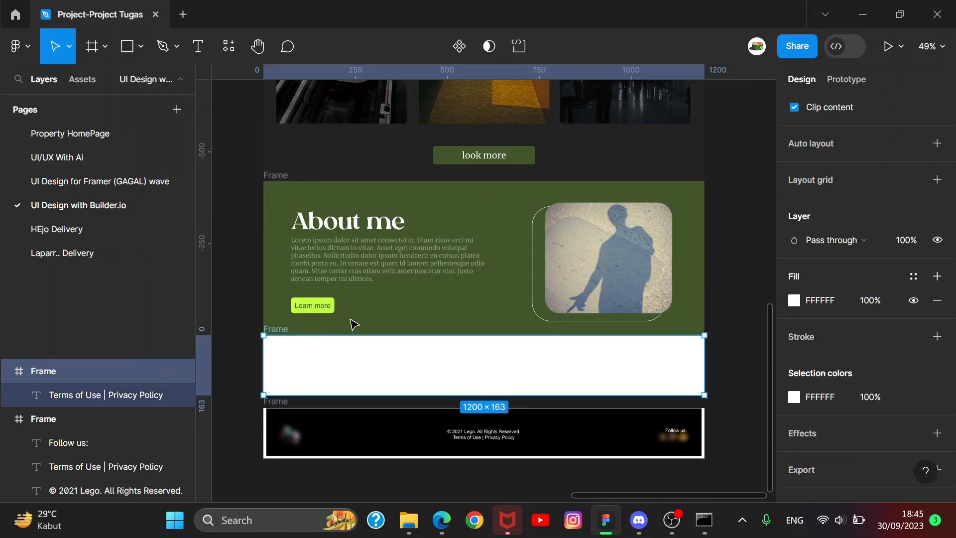
- Place the photo IMG_20230928_194434 in the emptied white frame below the "About me" section
scroll(454, 315, down, 6)
drag(232, 261, 457, 321)
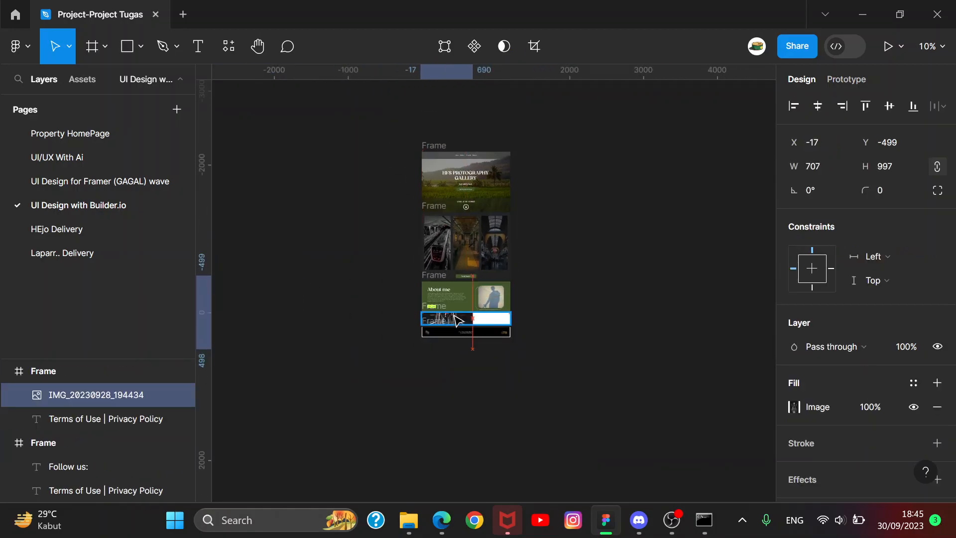
scroll(457, 320, up, 3)
drag(472, 372, 568, 476)
key(ctrl+z)
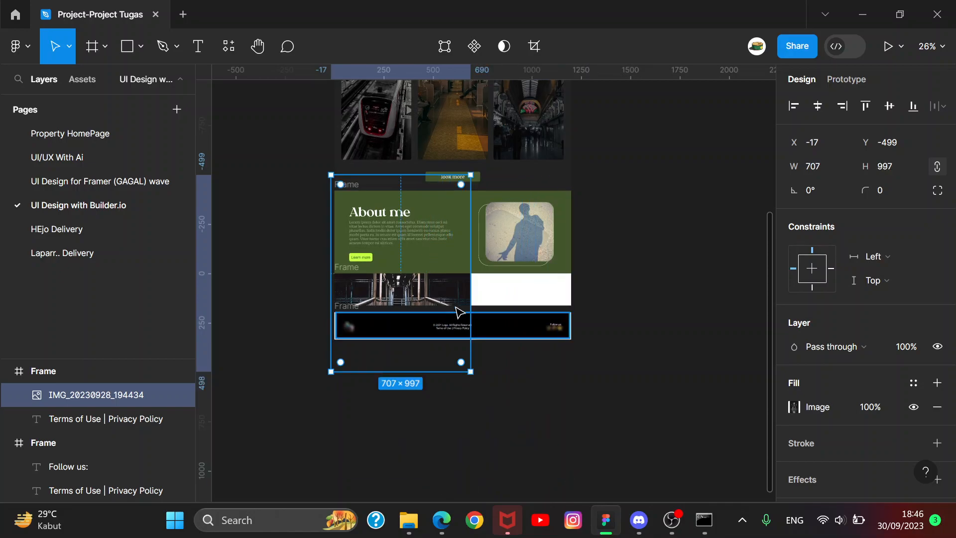
- Move the photo IMG_20230928_194434 out of the white frame onto empty canvas beside the page, sized 997 × 1644
mouse_move(434, 293)
mouse_down()
mouse_move(451, 306)
mouse_move(438, 305)
mouse_up()
drag(481, 384, 539, 326)
drag(461, 211, 424, 382)
drag(433, 284, 234, 279)
- Combine the "About me" heading, its paragraph and the "Learn more" button in one vertical auto layout
scroll(354, 156, up, 10)
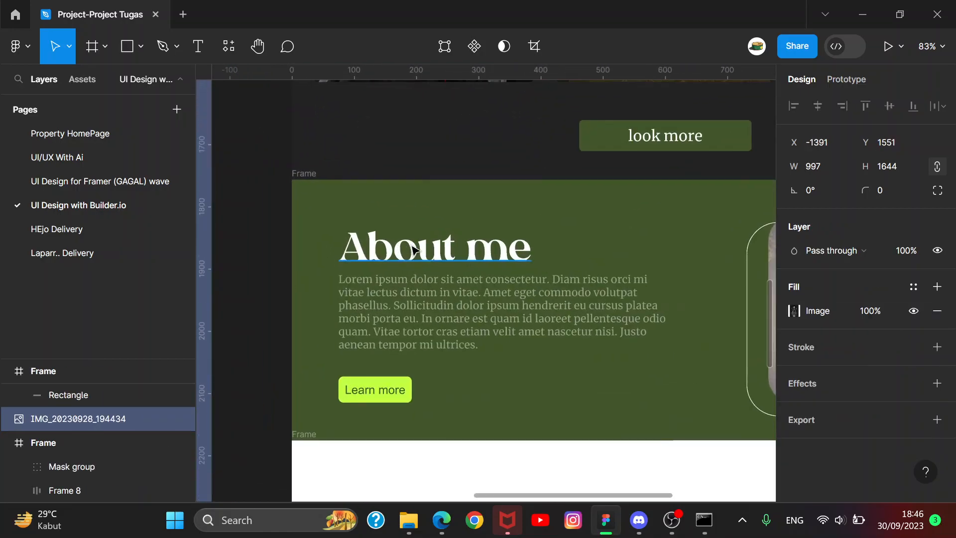
click(440, 259)
shift+click(546, 319)
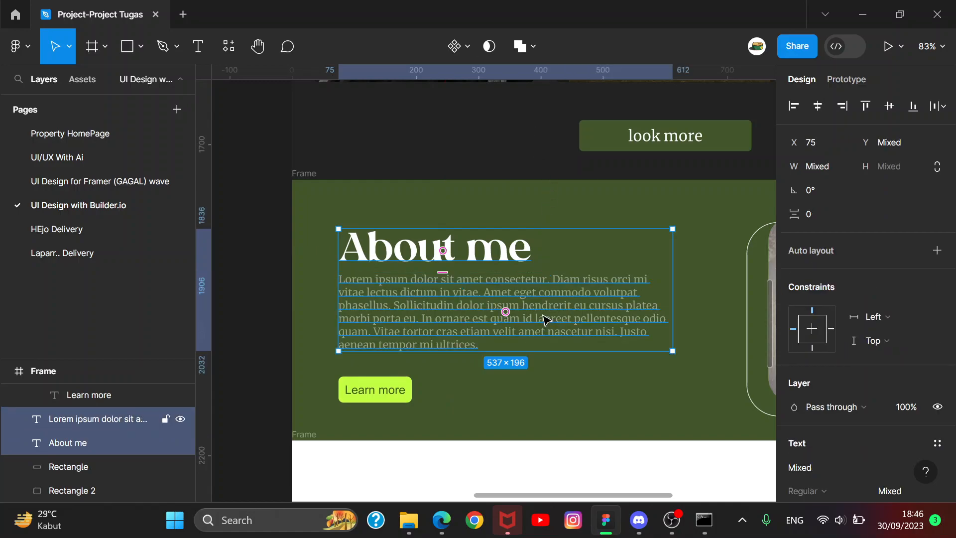
key(shift+a)
click(393, 390)
key(shift+a)
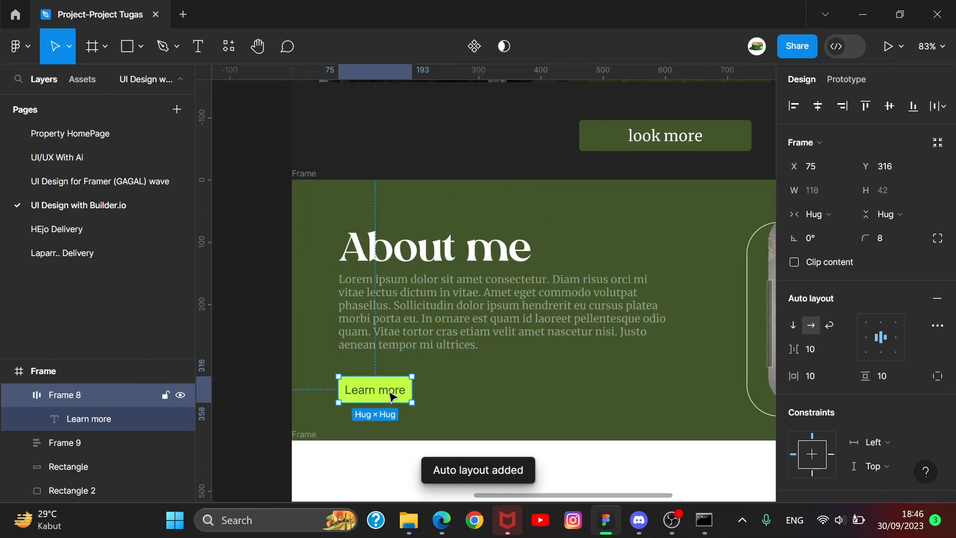
shift+click(505, 319)
key(shift+a)
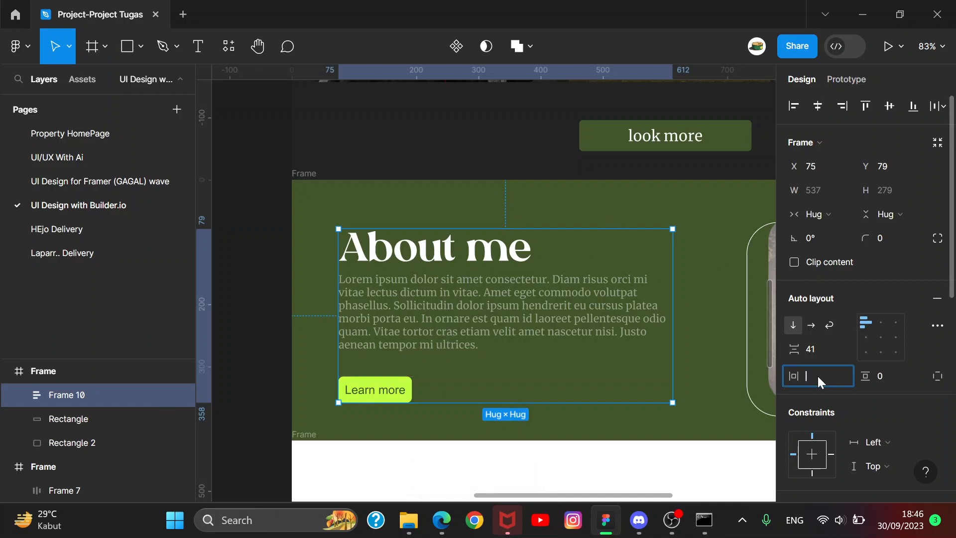
- Set the text block's horizontal and vertical padding to 20 and move it to X 67, Y 58
click(892, 377)
key(BackSpace)
text(20)
key(Return)
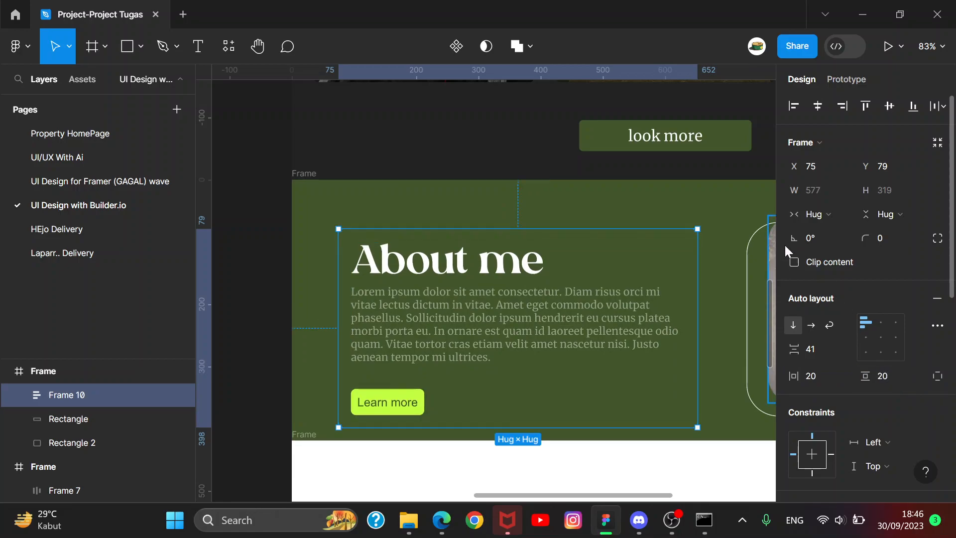
mouse_move(589, 317)
mouse_down()
mouse_move(582, 299)
mouse_move(576, 309)
mouse_move(583, 304)
mouse_up()
scroll(224, 213, down, 5)
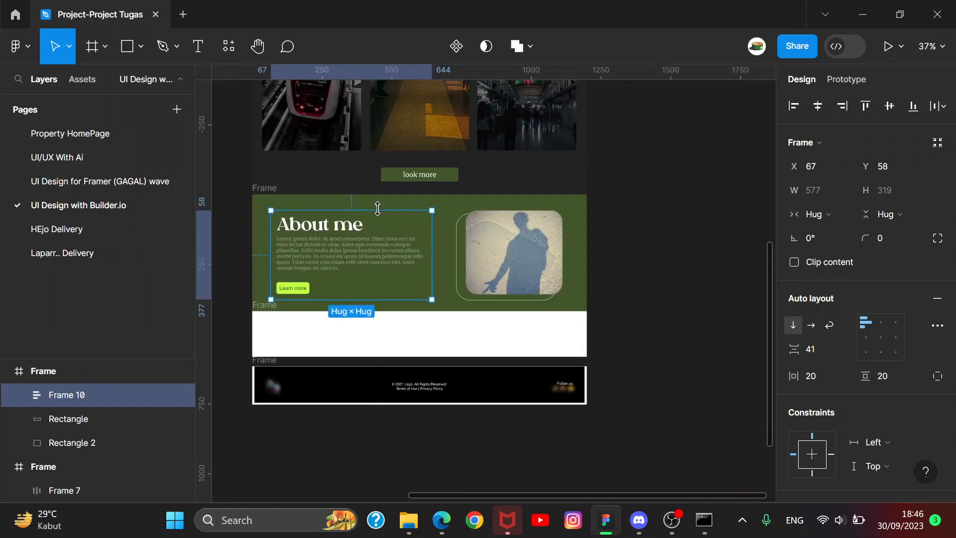
drag(362, 204, 539, 184)
key(Escape)
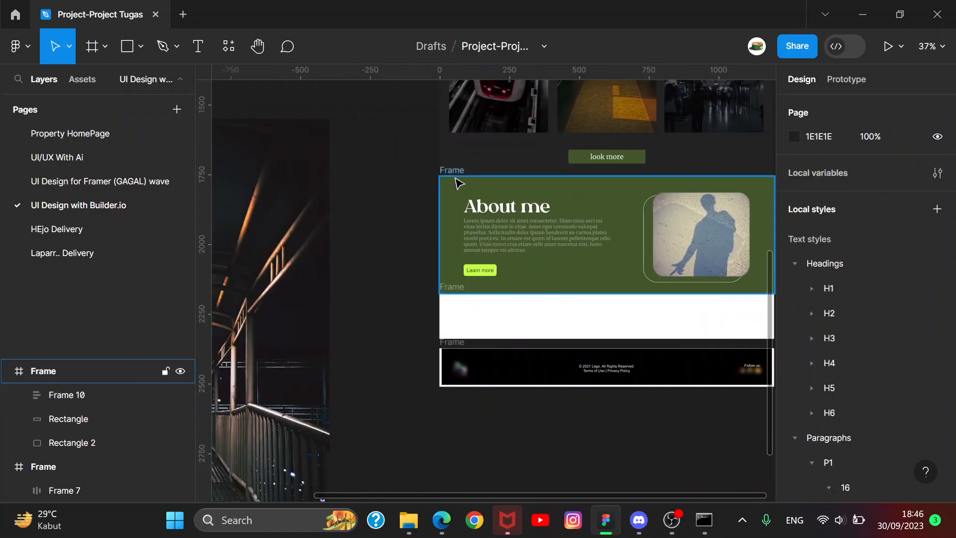
click(455, 172)
key(Delete)
drag(323, 222, 605, 211)
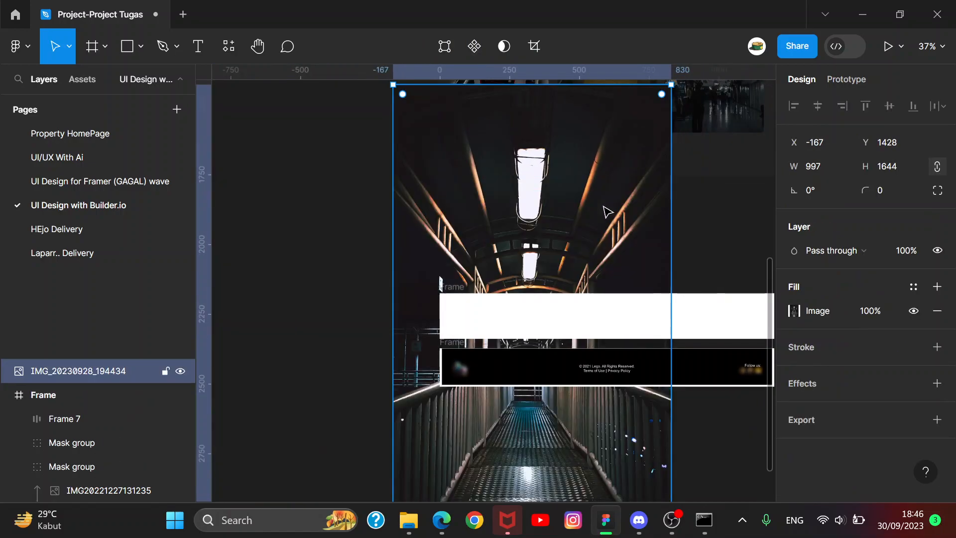
key(ctrl+z)
key(ctrl+z)
- Place the photo behind the "About me" content and scale it to the section's full 1200 px width
drag(294, 249, 496, 194)
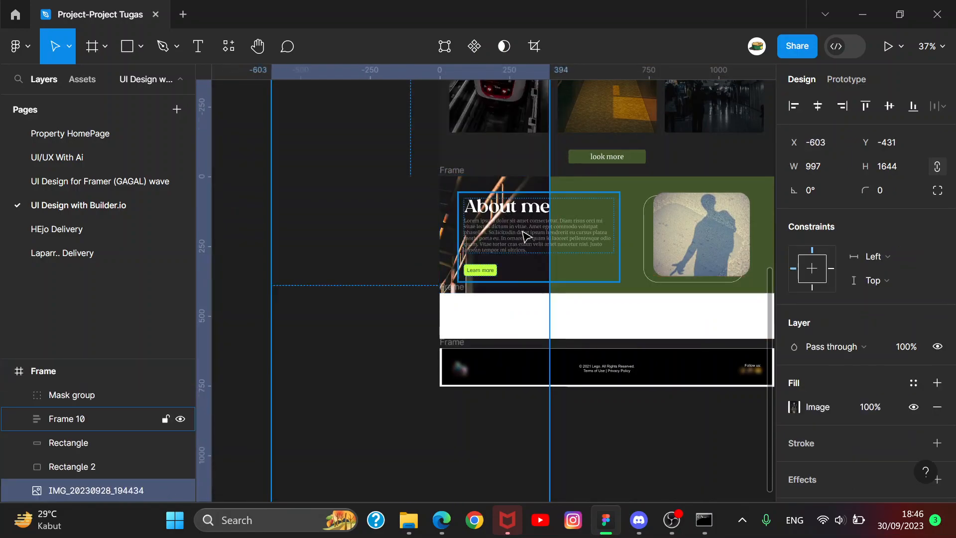
scroll(568, 311, down, 5)
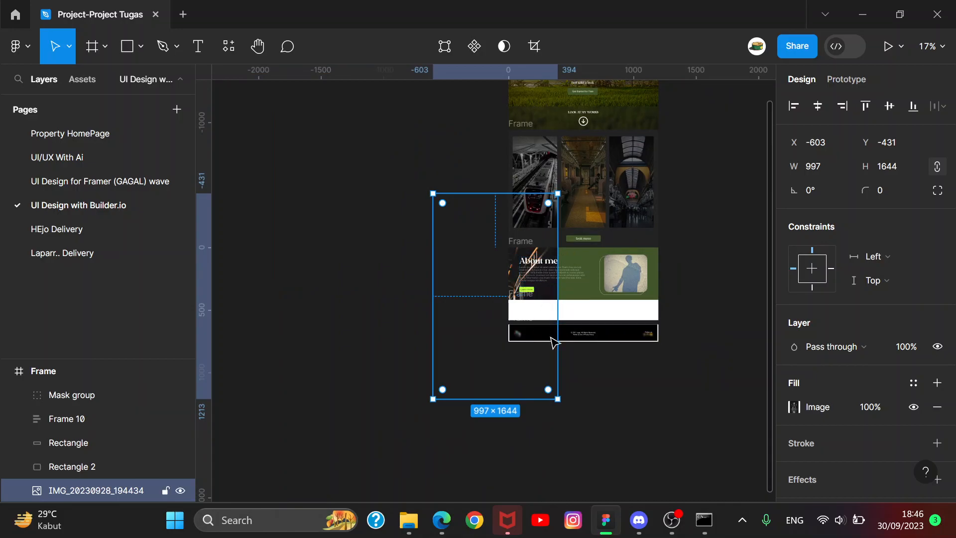
drag(433, 397, 514, 282)
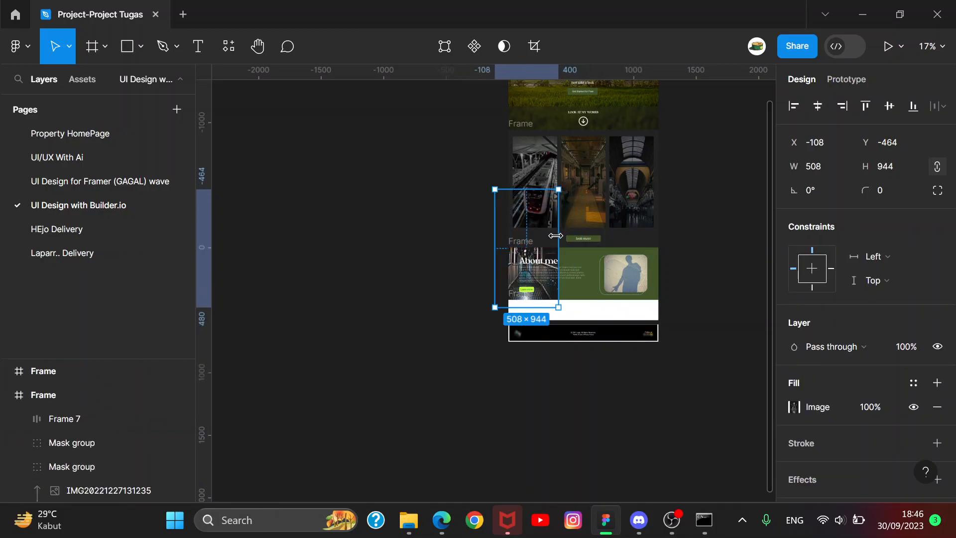
drag(561, 306, 659, 362)
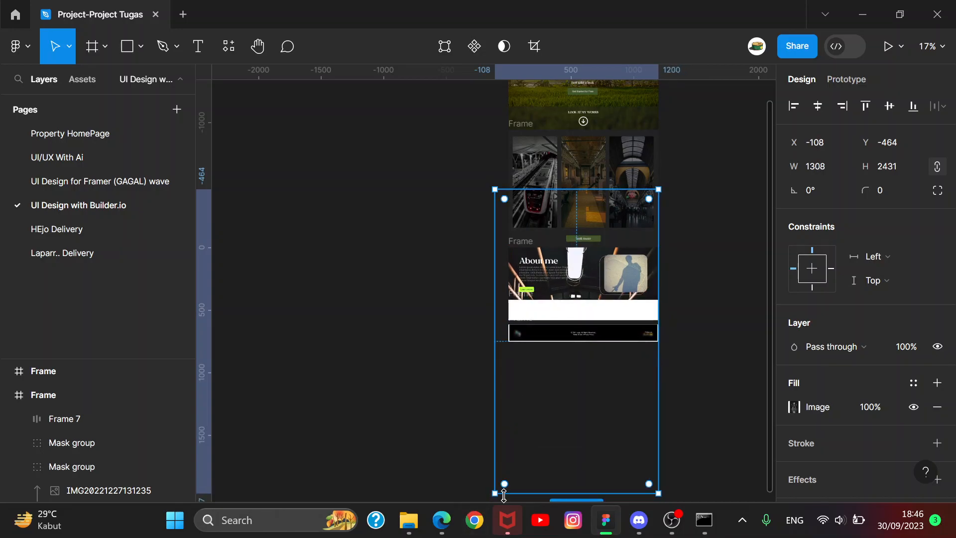
drag(499, 486, 507, 463)
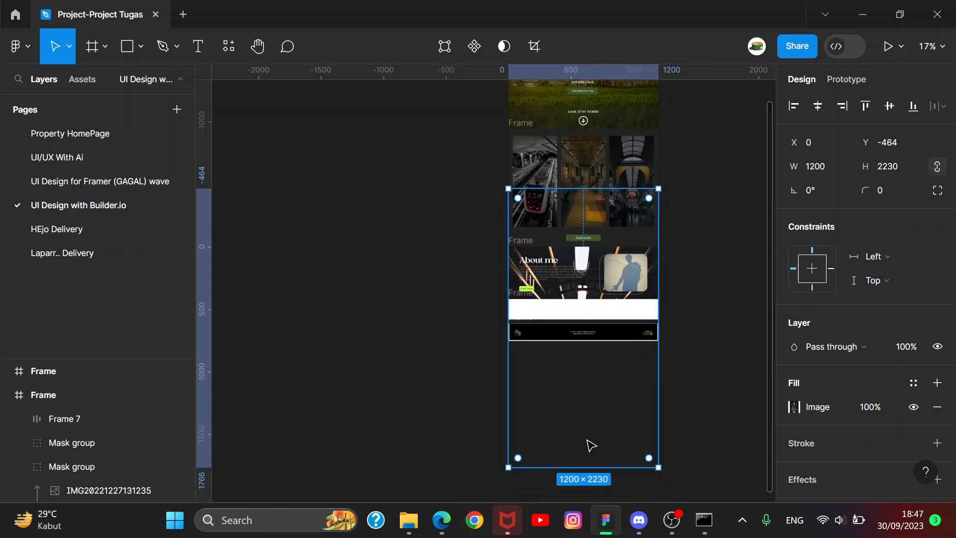
- Reduce the background photo's height to 830 px, ending at the lower edge of the "About me" section
drag(634, 471, 636, 298)
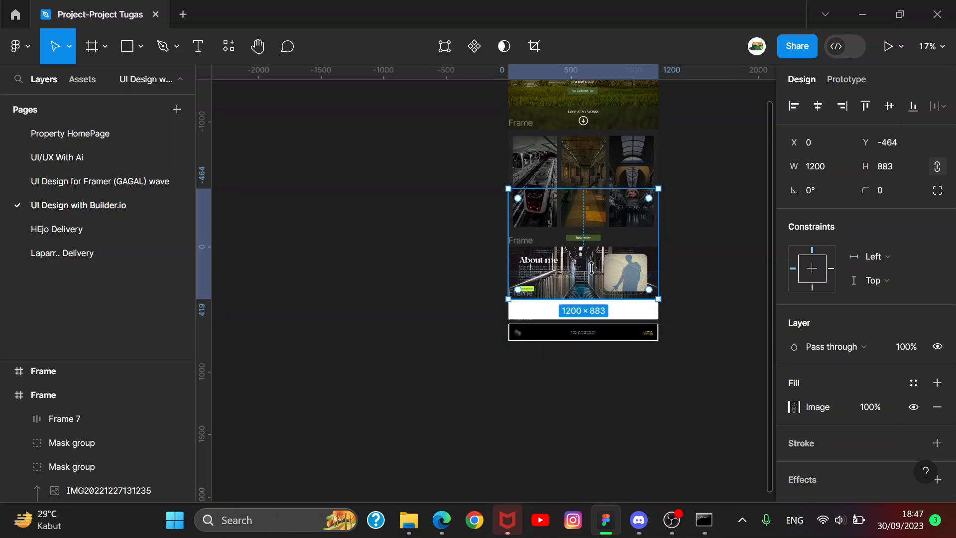
scroll(579, 229, up, 5)
mouse_move(617, 146)
mouse_down()
mouse_move(608, 242)
mouse_move(614, 172)
mouse_move(621, 265)
mouse_move(625, 157)
mouse_up()
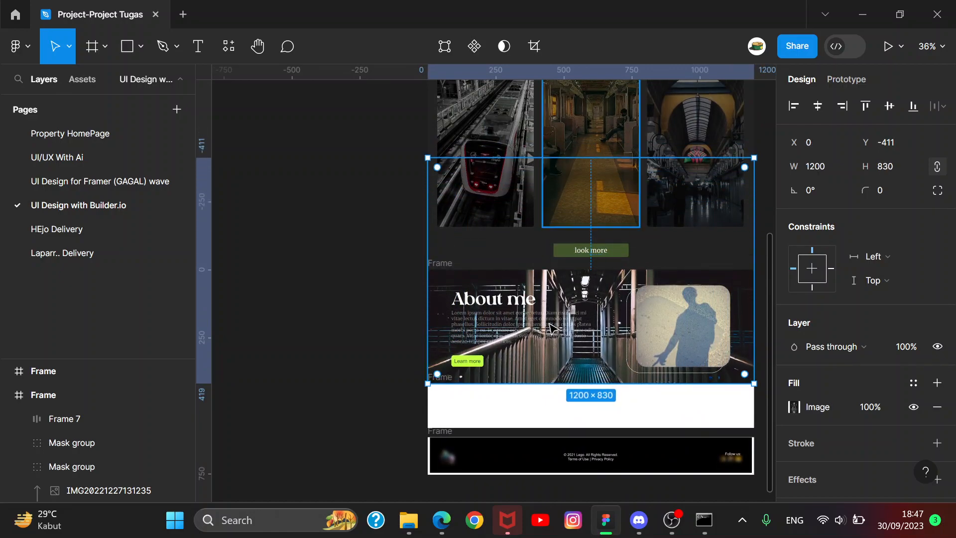
- Give the "About me" text block a solid green 415529 fill sampled from the "look more" button
click(561, 310)
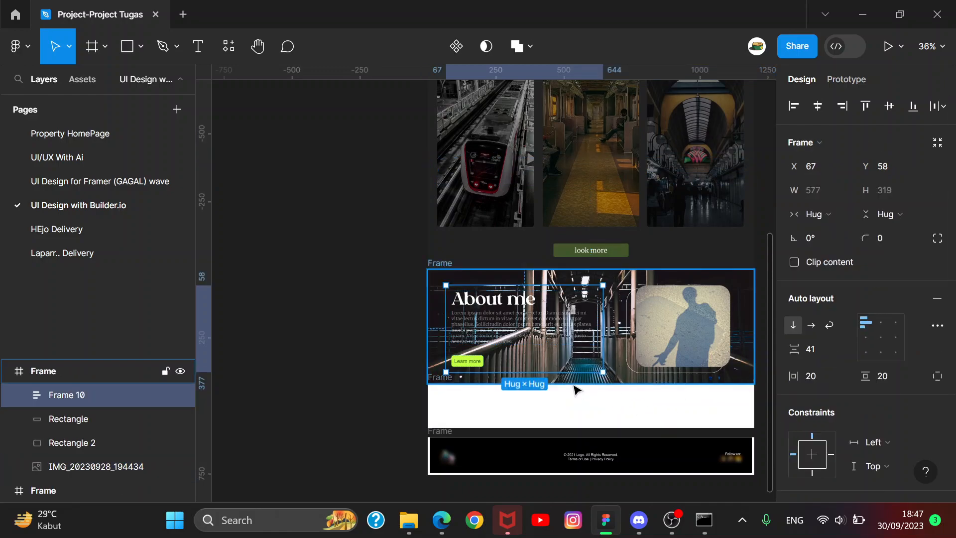
ctrl+scroll(576, 390, up, 5)
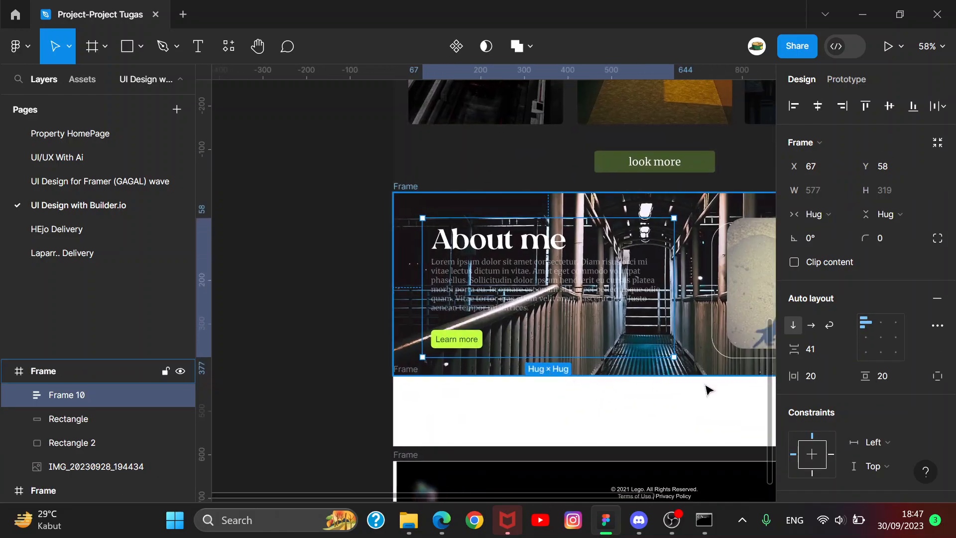
scroll(826, 343, down, 6)
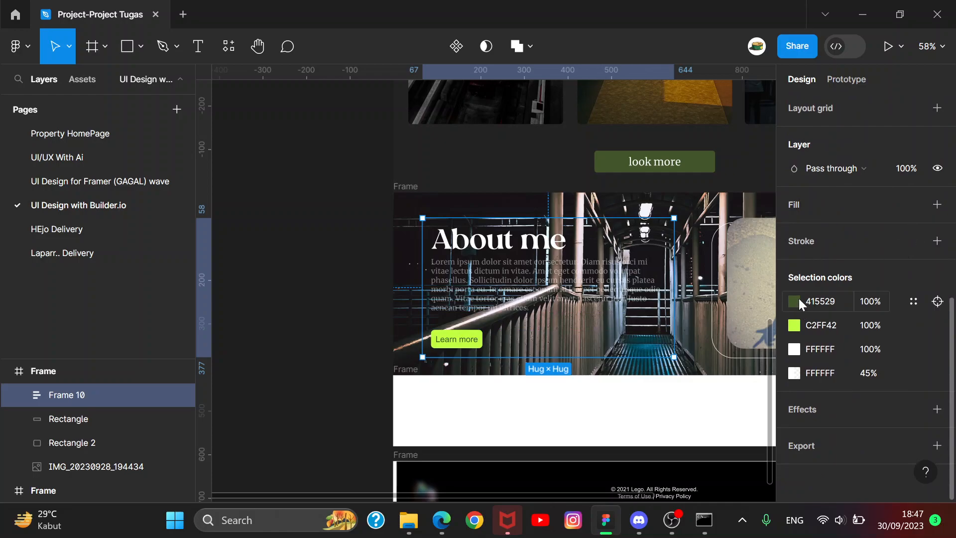
click(937, 204)
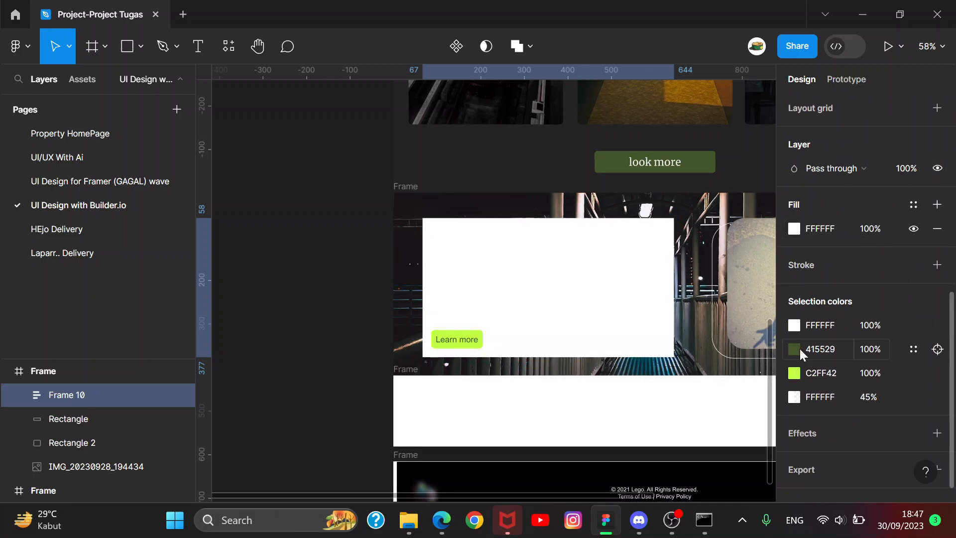
key(i)
click(702, 157)
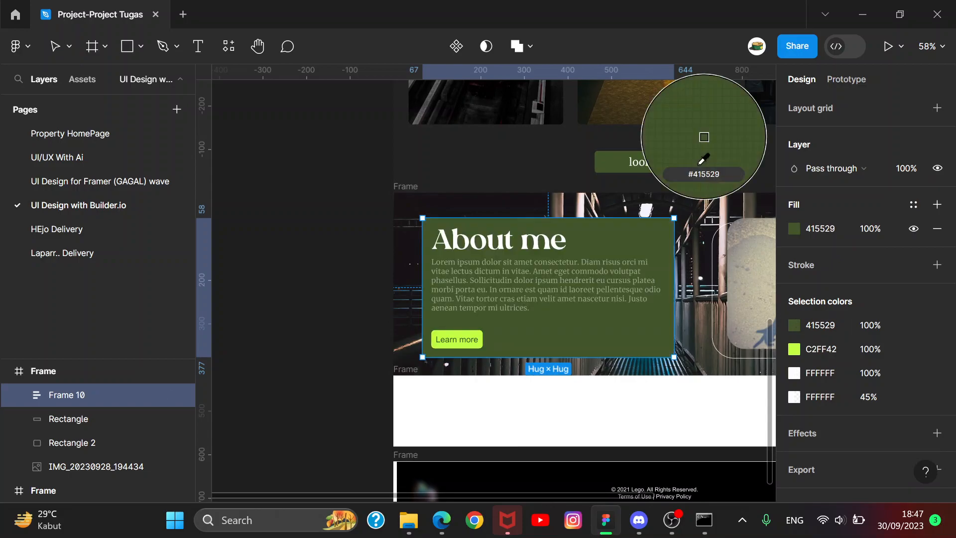
- Round the corners of the "About me" text block with a radius of 30
scroll(883, 121, up, 6)
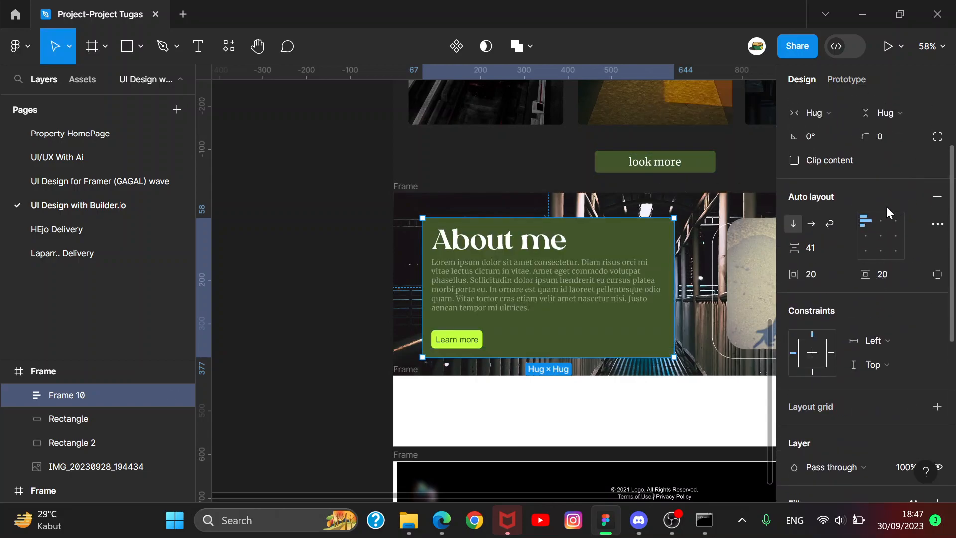
click(908, 141)
key(BackSpace)
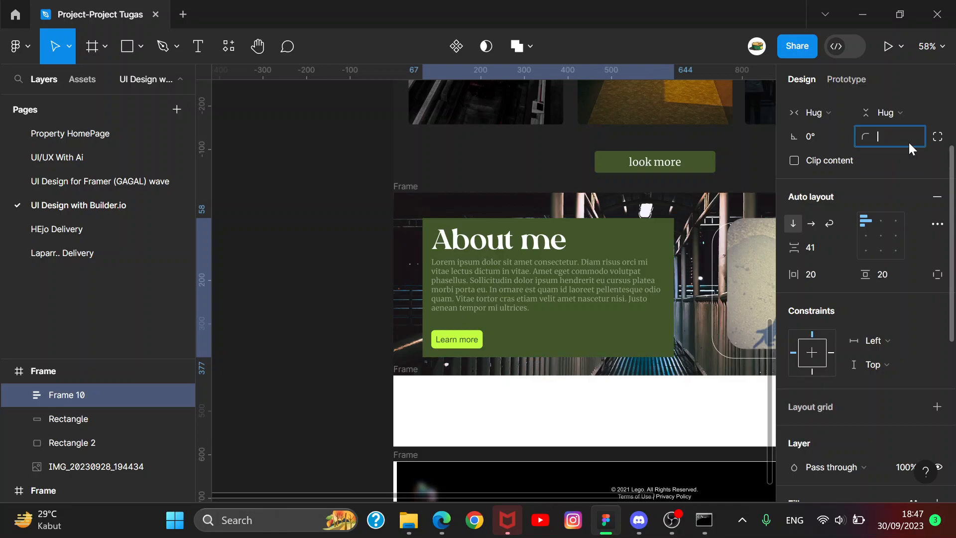
text(30)
key(Return)
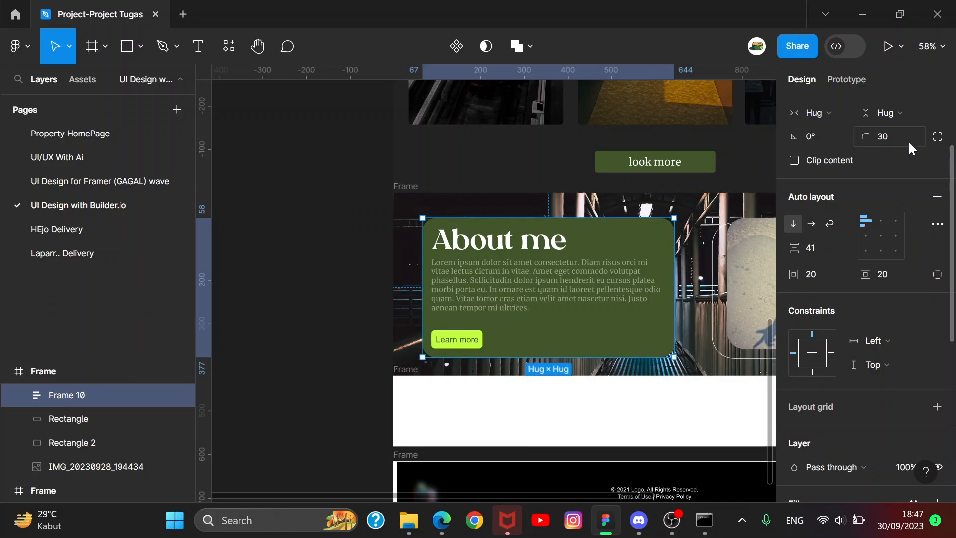
- Lower the opacity of the text block's green fill to 30%
drag(694, 244, 524, 199)
scroll(885, 450, down, 4)
scroll(877, 444, up, 2)
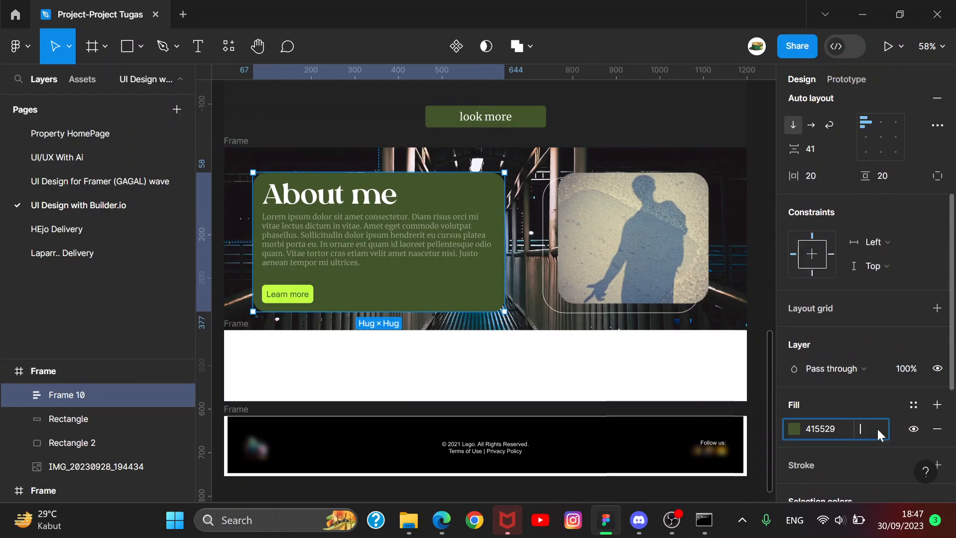
key(Return)
- Apply the GLASSMORPHISM effect style to the text block and set its fill opacity to 40%
scroll(884, 448, down, 3)
scroll(851, 448, up, 1)
scroll(894, 407, down, 2)
click(920, 414)
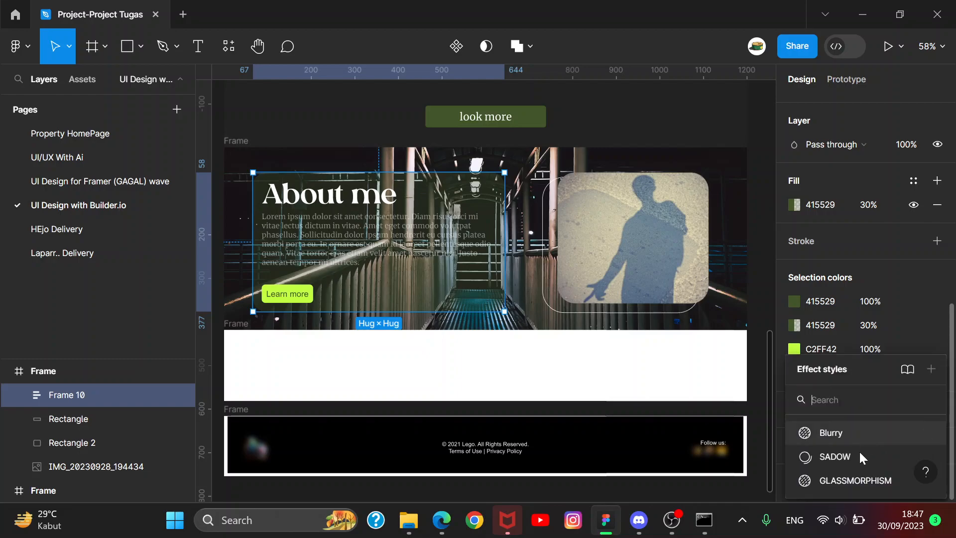
click(856, 478)
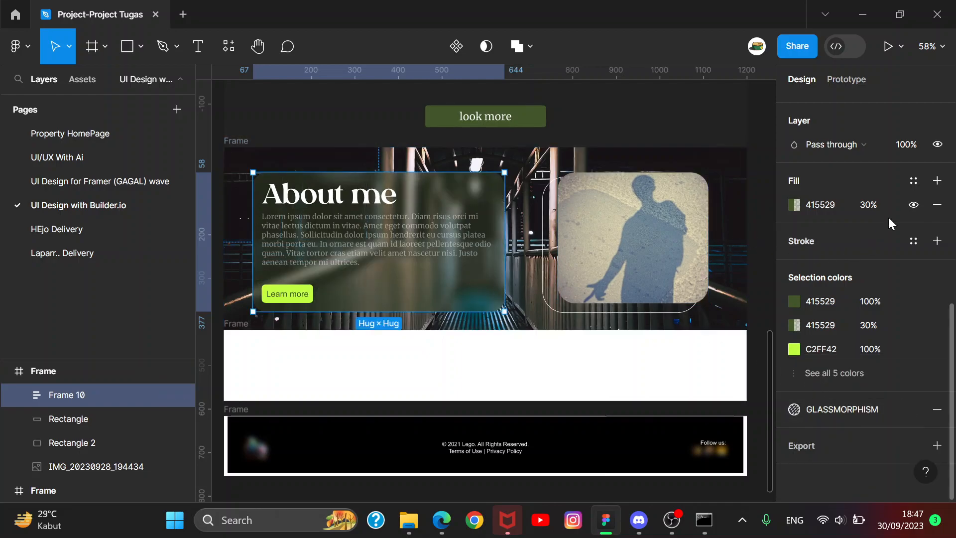
click(874, 207)
text(40)
key(Return)
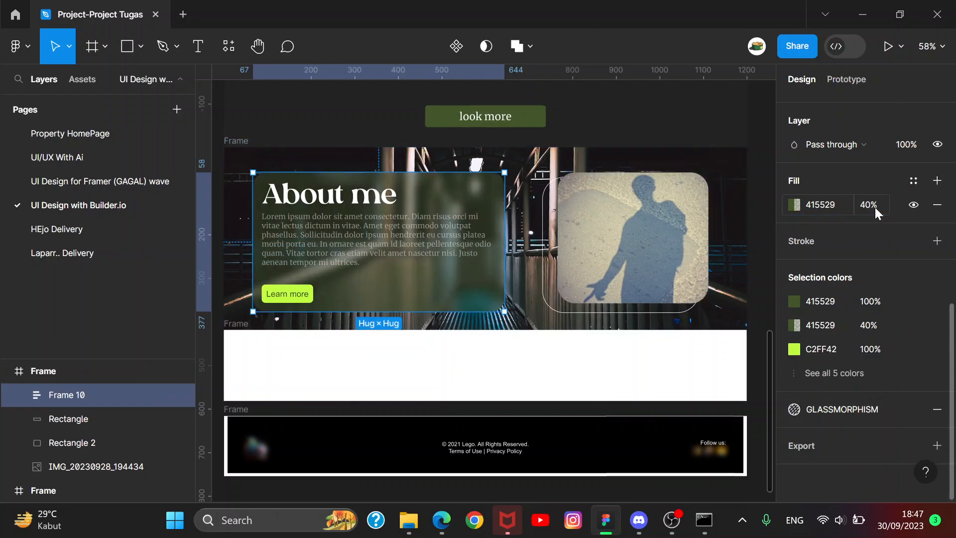
- Replace the text block's green fill with a white FFFFFF fill at 40% opacity
click(726, 192)
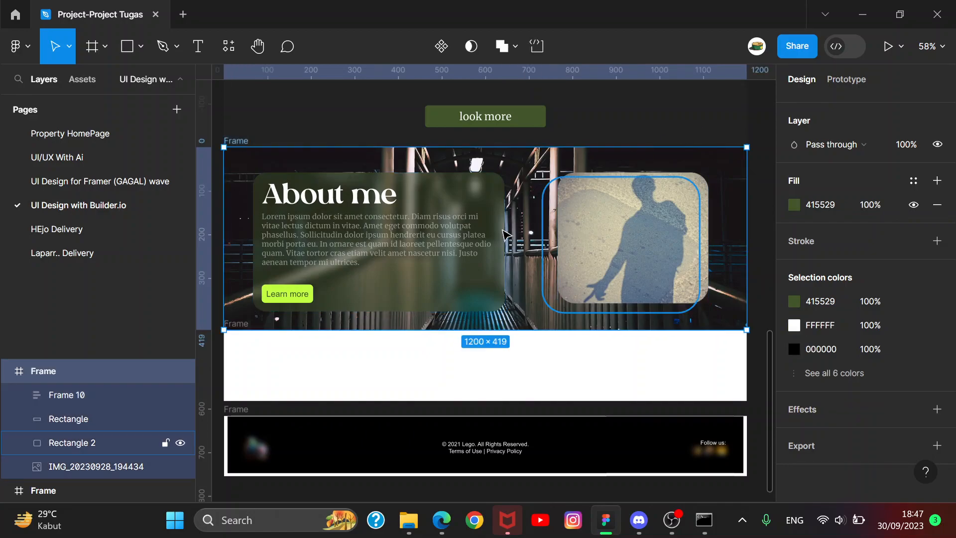
click(484, 288)
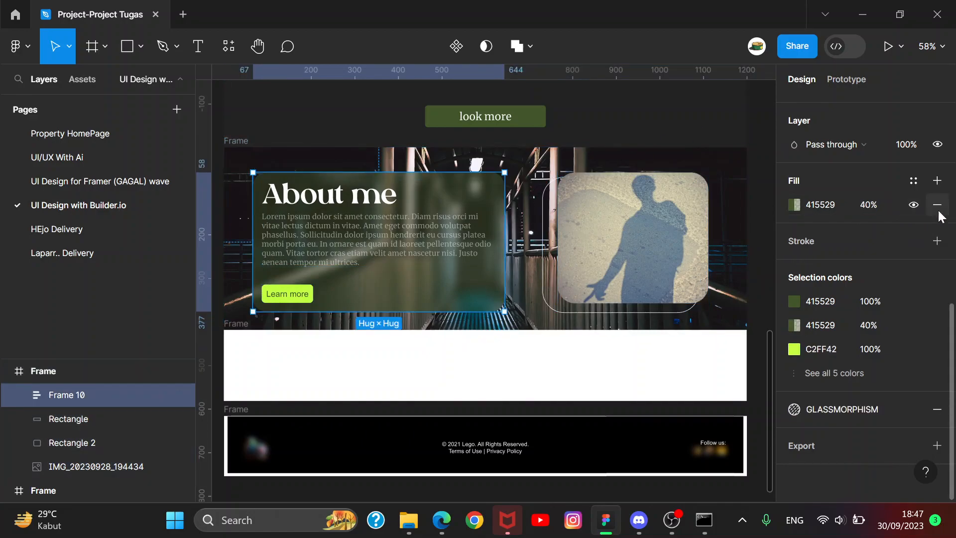
click(935, 206)
scroll(913, 184, up, 5)
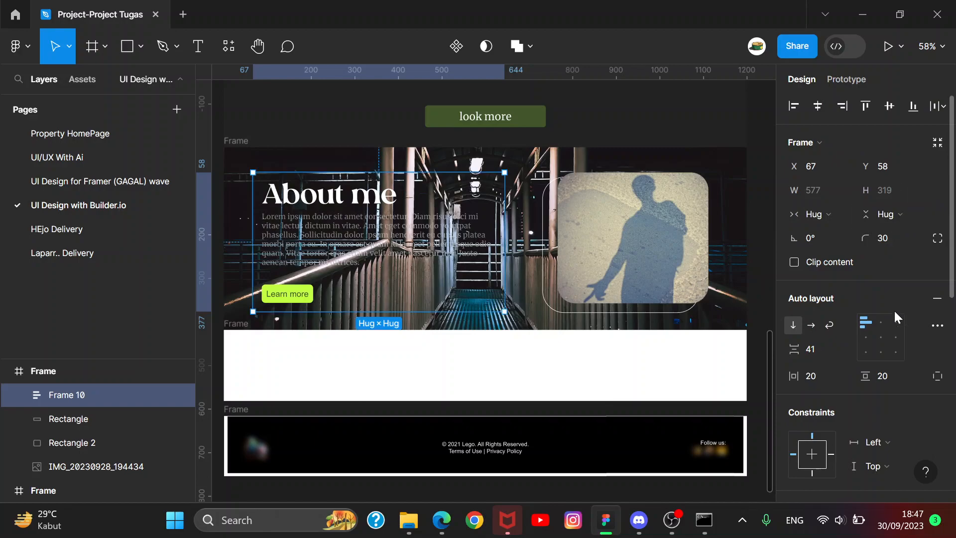
scroll(899, 364, down, 5)
click(932, 379)
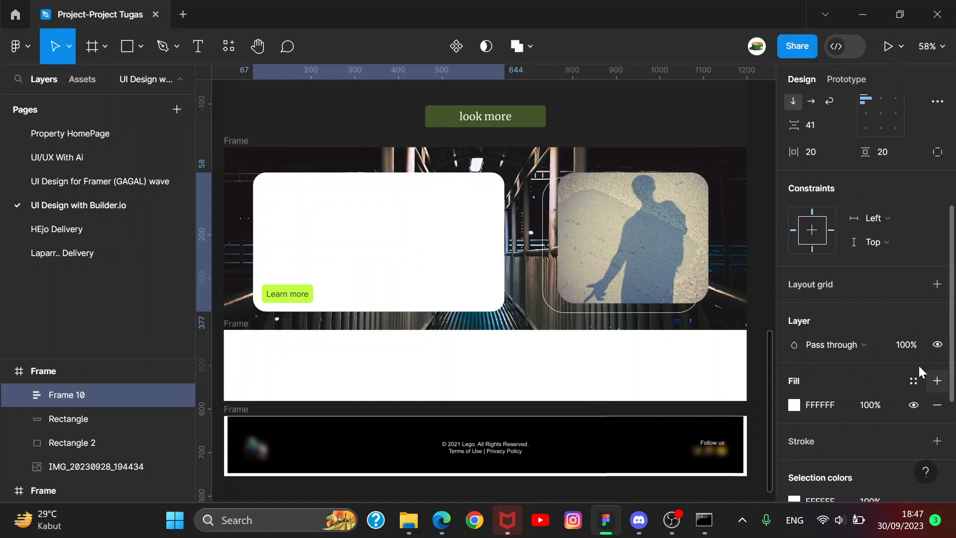
click(869, 405)
key(BackSpace)
key(Escape)
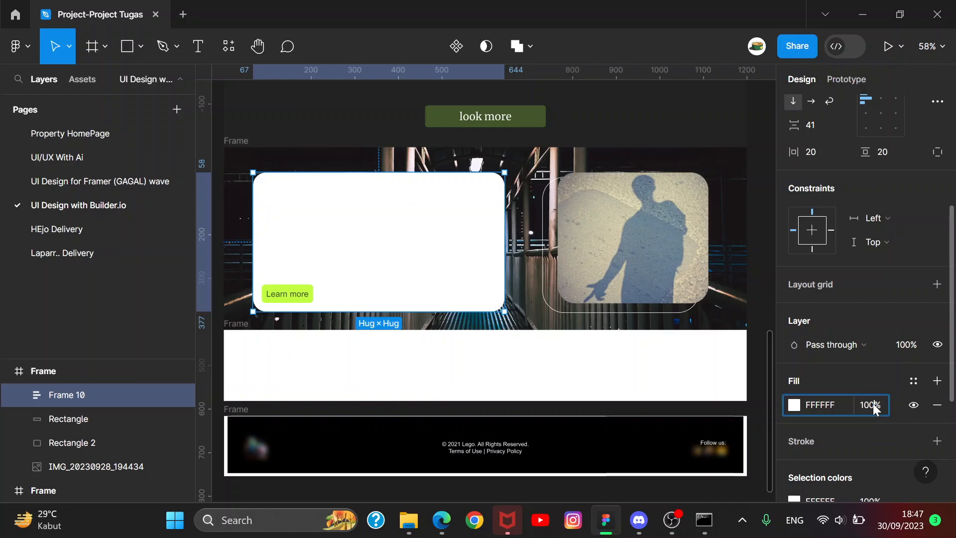
text(40)
key(Return)
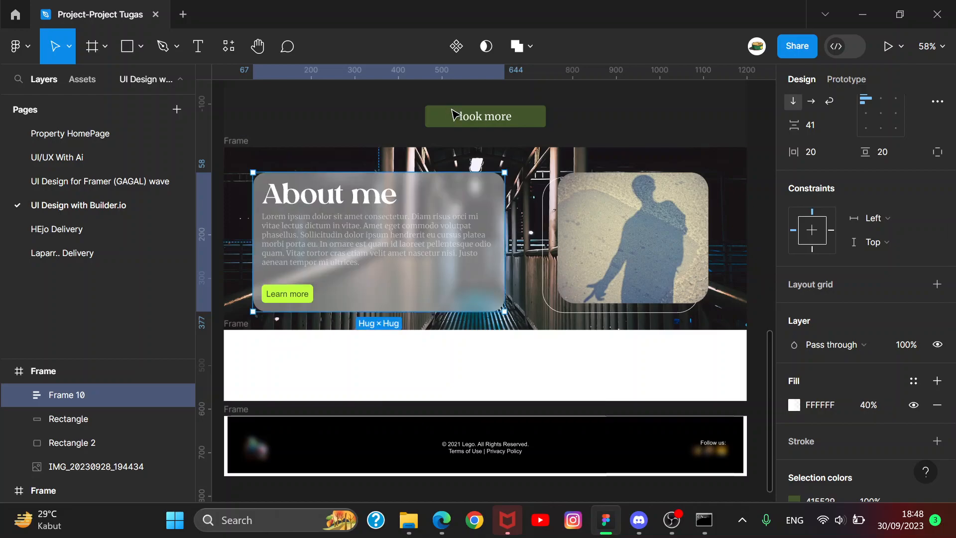
- Change the text block's fill colour to dark green 183411
scroll(493, 156, down, 5)
scroll(492, 156, up, 2)
scroll(631, 231, up, 3)
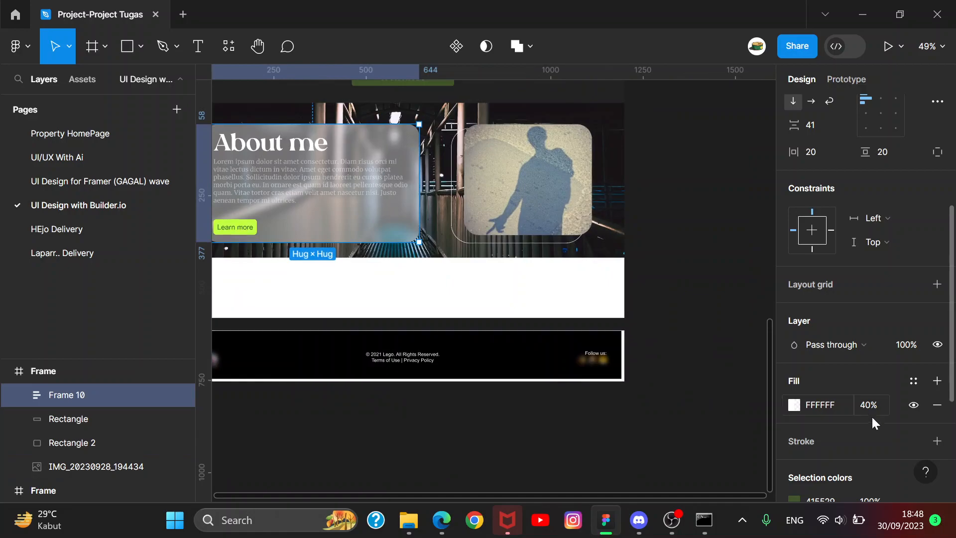
drag(512, 329, 642, 360)
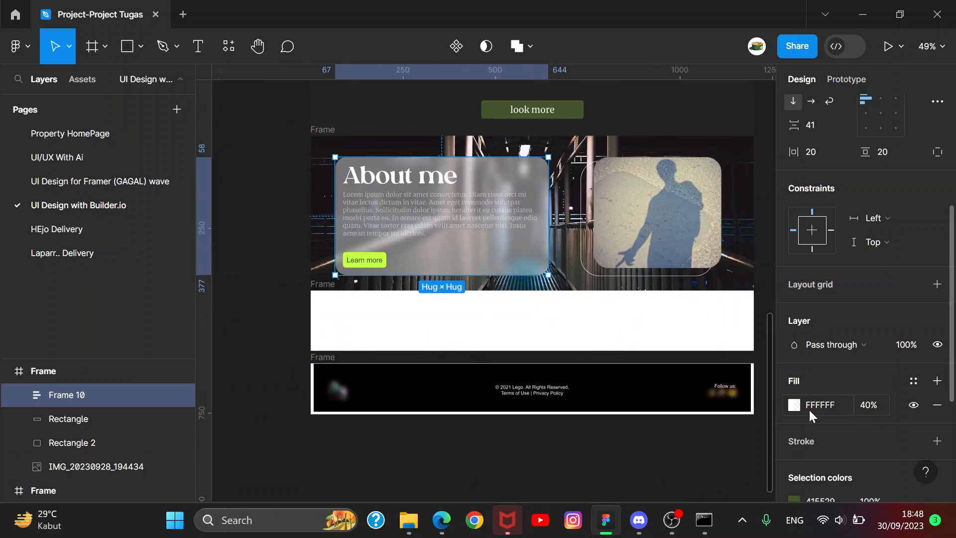
click(794, 404)
drag(638, 267, 572, 293)
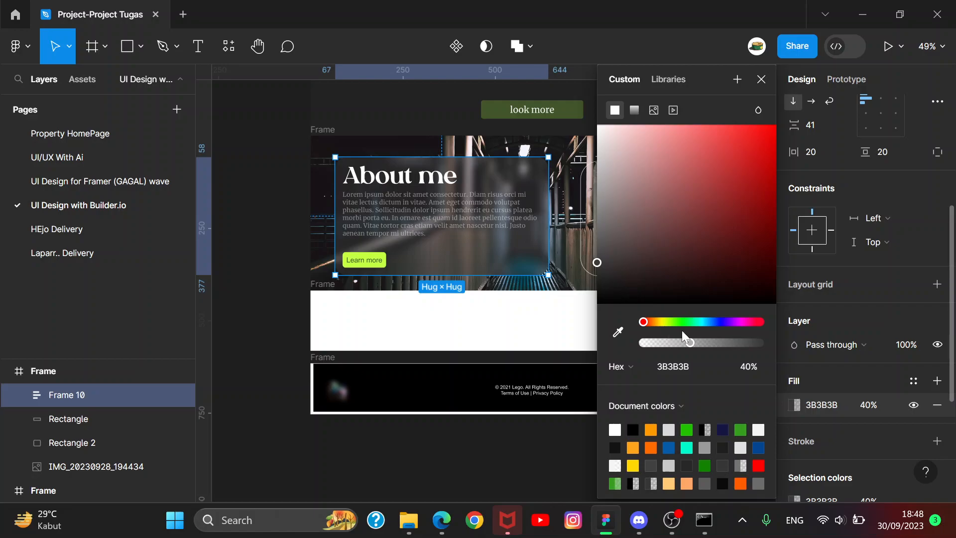
drag(646, 324, 679, 322)
drag(617, 267, 718, 274)
click(868, 404)
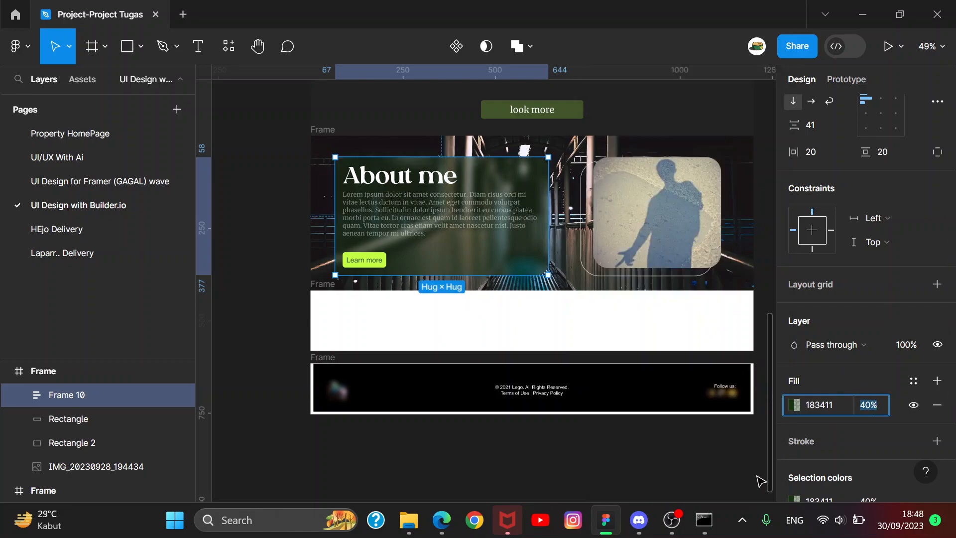
- Detach the GLASSMORPHISM style from the text block and set its background blur to 40
scroll(838, 458, down, 3)
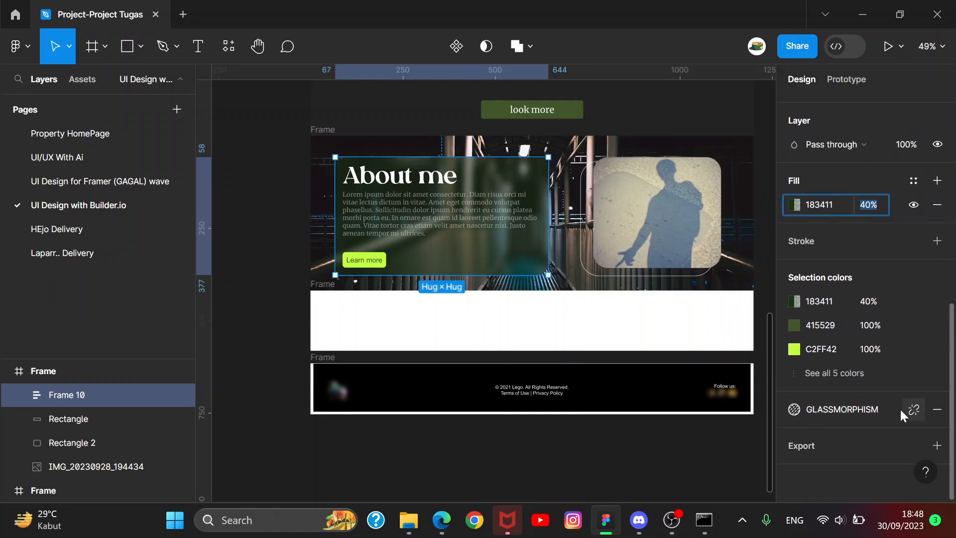
click(914, 409)
click(793, 432)
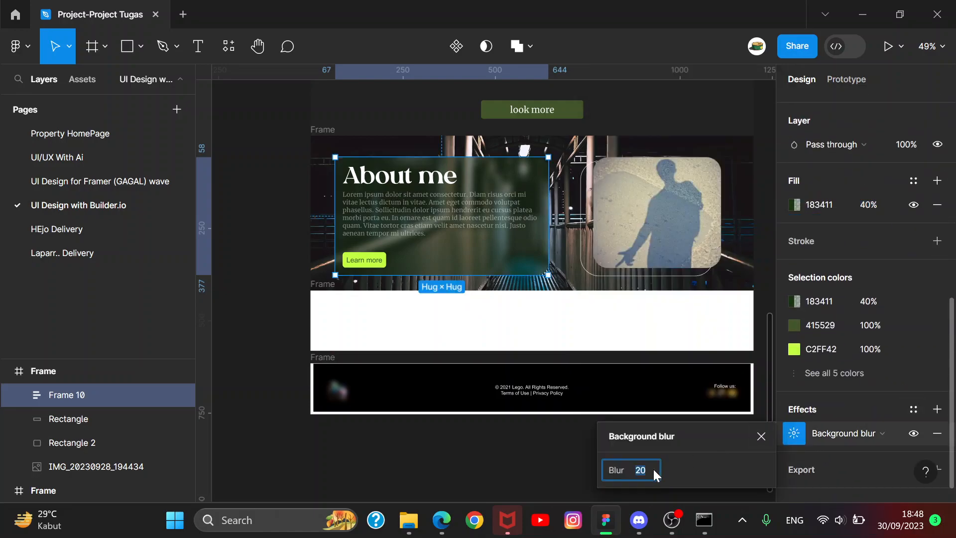
text(40)
key(Return)
click(491, 471)
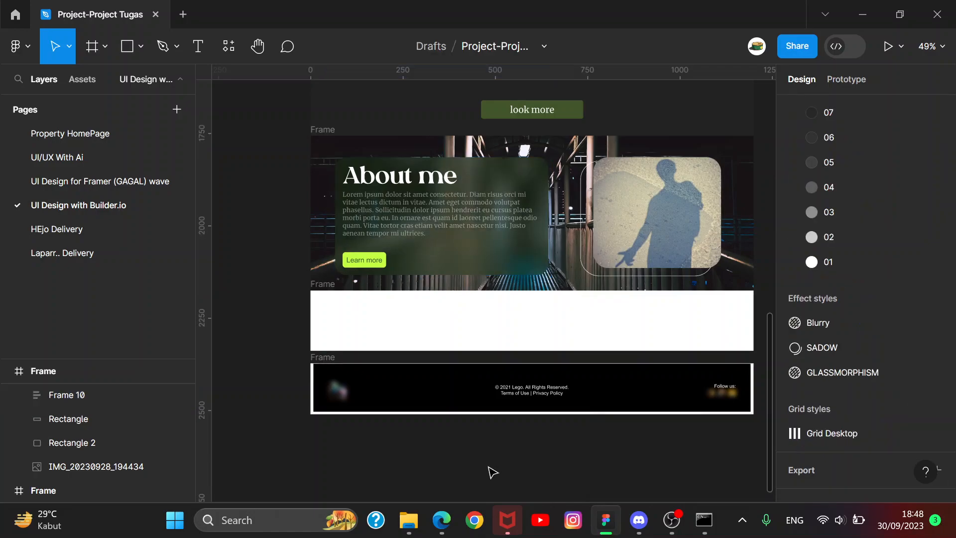
- Raise the opacity of the text block's dark green fill to 60%
click(506, 243)
click(878, 210)
click(878, 210)
text(60)
key(Return)
click(661, 486)
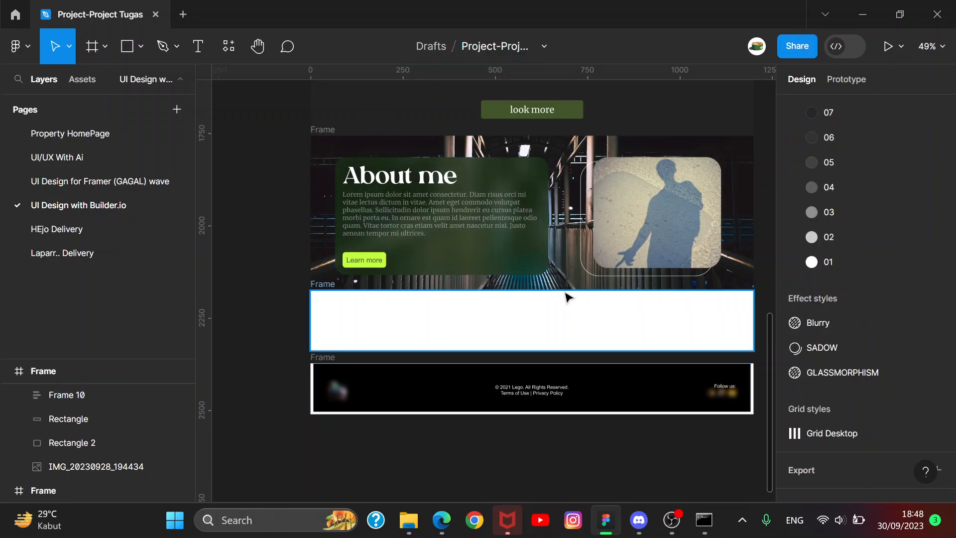
- Darken the "About me" background photo by adding a black 000000 fill at 60% opacity over the image
scroll(571, 301, up, 5)
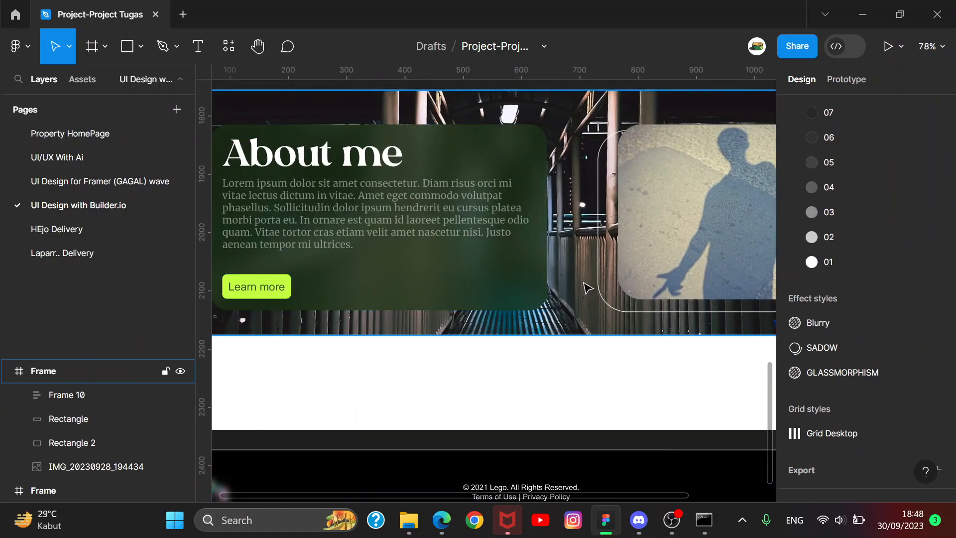
click(588, 288)
double_click(557, 108)
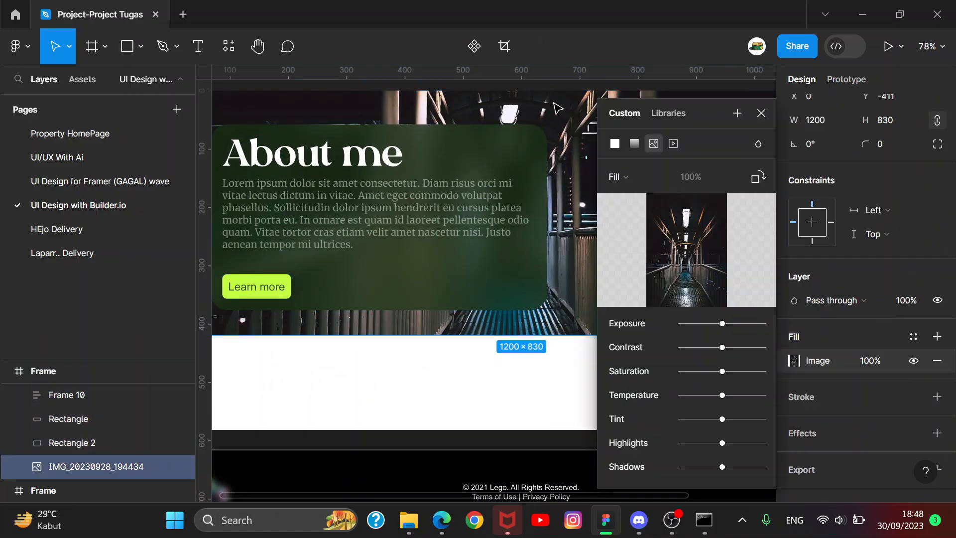
scroll(917, 336, down, 1)
click(936, 313)
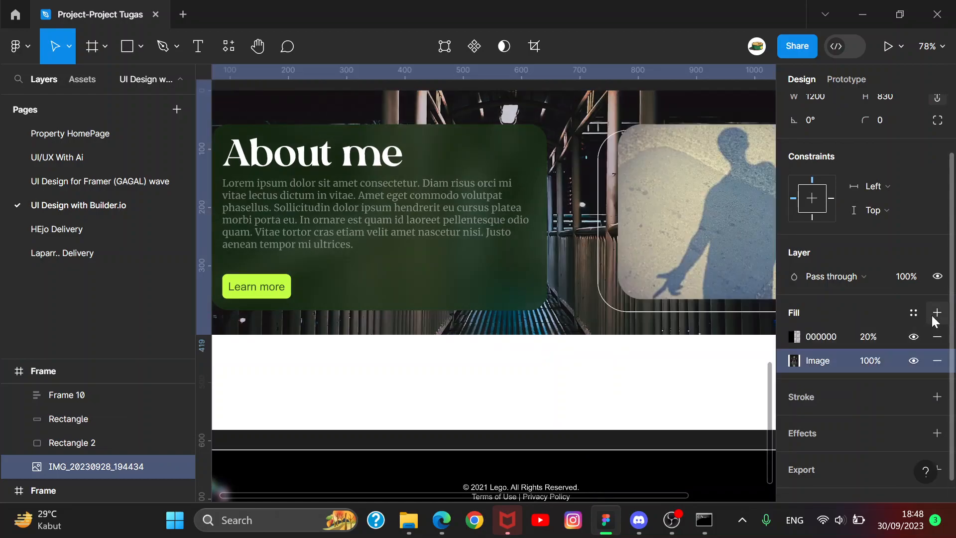
click(870, 342)
text(60)
click(792, 359)
scroll(667, 353, down, 4)
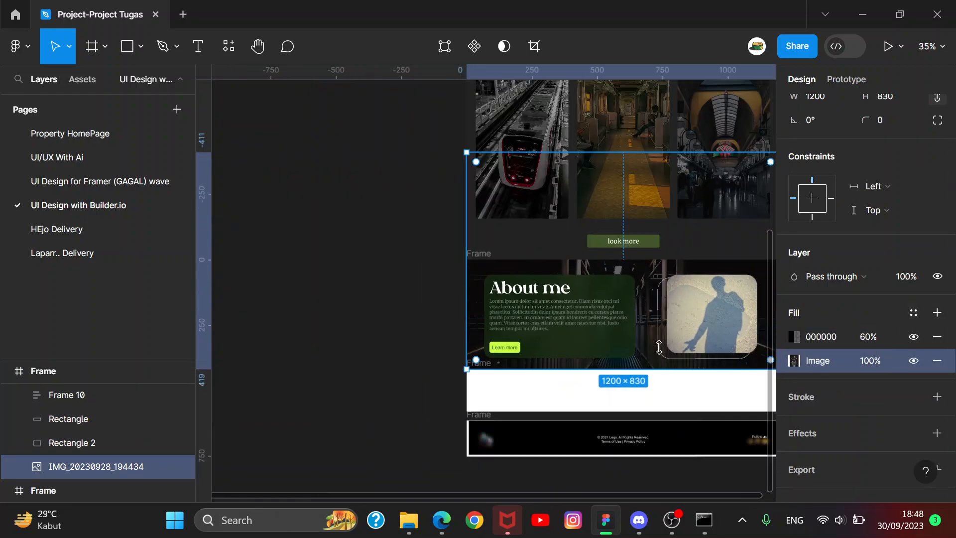
click(331, 251)
- Set the opacity of the text block's 183411 fill to 40%
scroll(746, 391, up, 2)
click(544, 332)
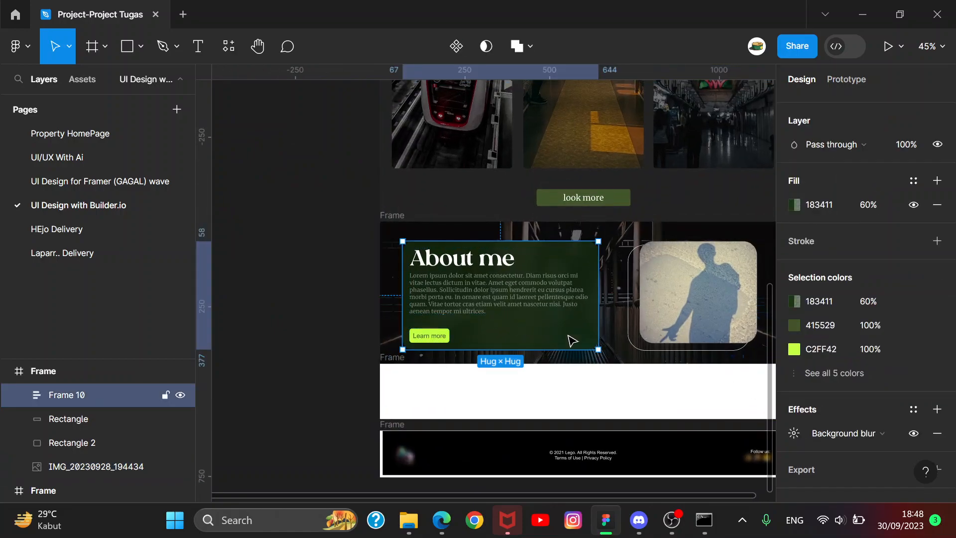
scroll(578, 313, up, 2)
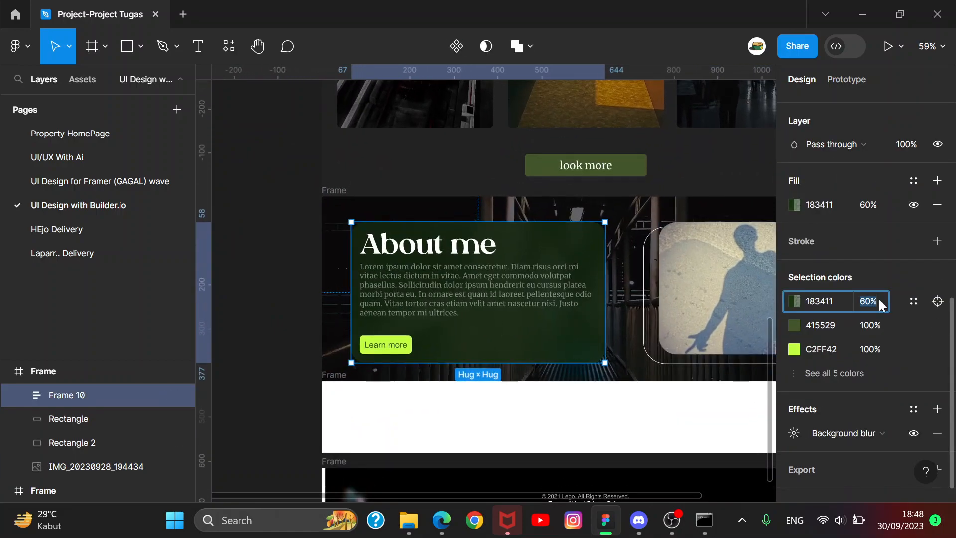
key(BackSpace)
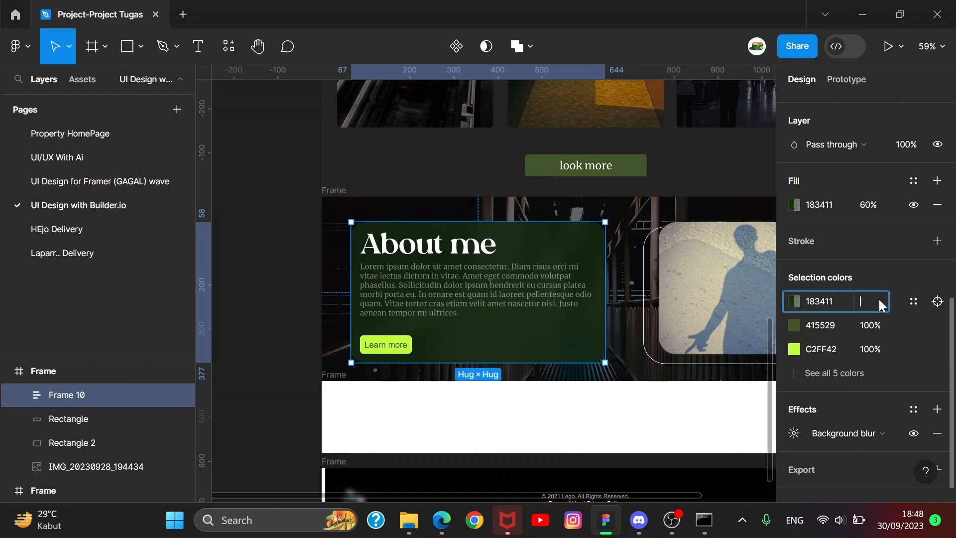
key(Return)
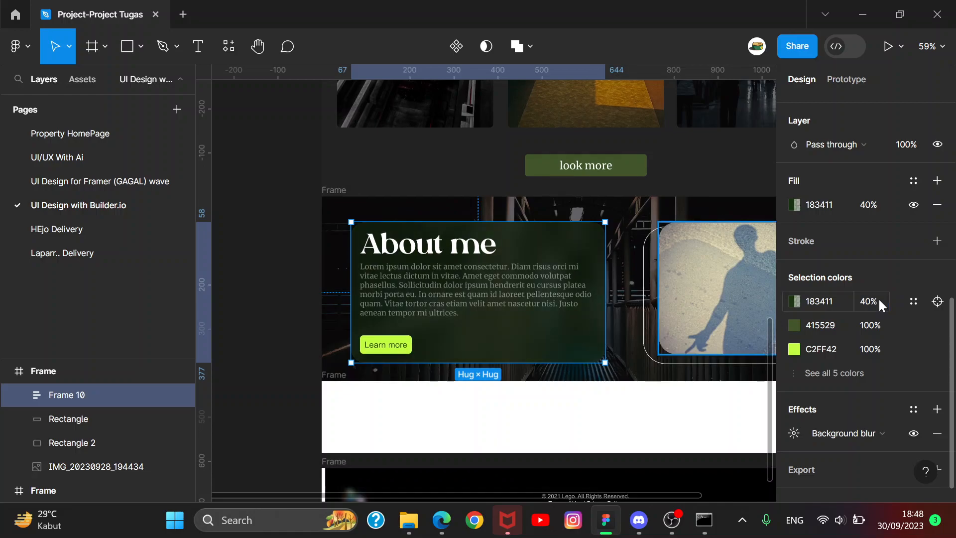
- Change the text block's translucent fill to a neutral dark grey
click(794, 302)
drag(716, 267, 569, 276)
click(282, 234)
scroll(279, 235, down, 6)
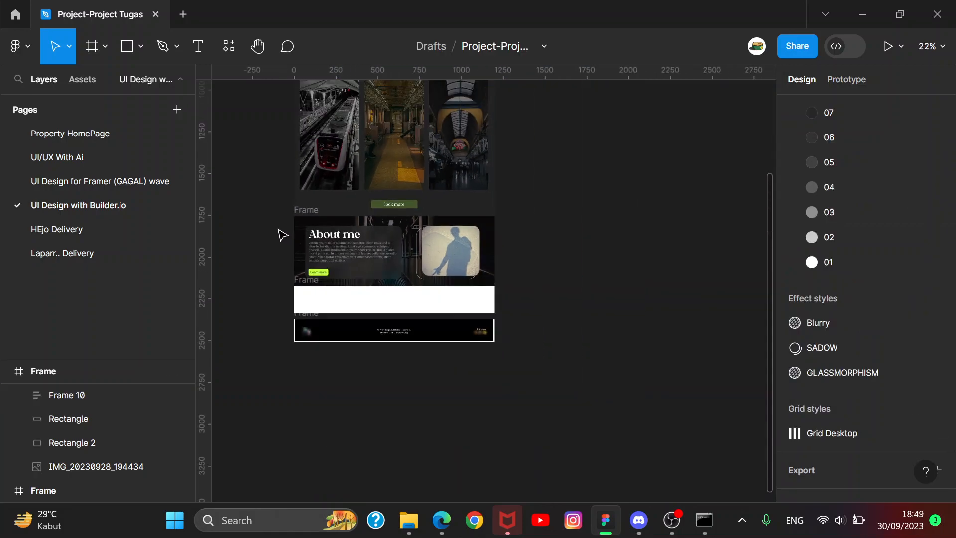
- Fill the white frame between the "About me" section and the footer with the green 415529 sampled from the "look more" button
scroll(455, 357, up, 3)
scroll(513, 328, up, 2)
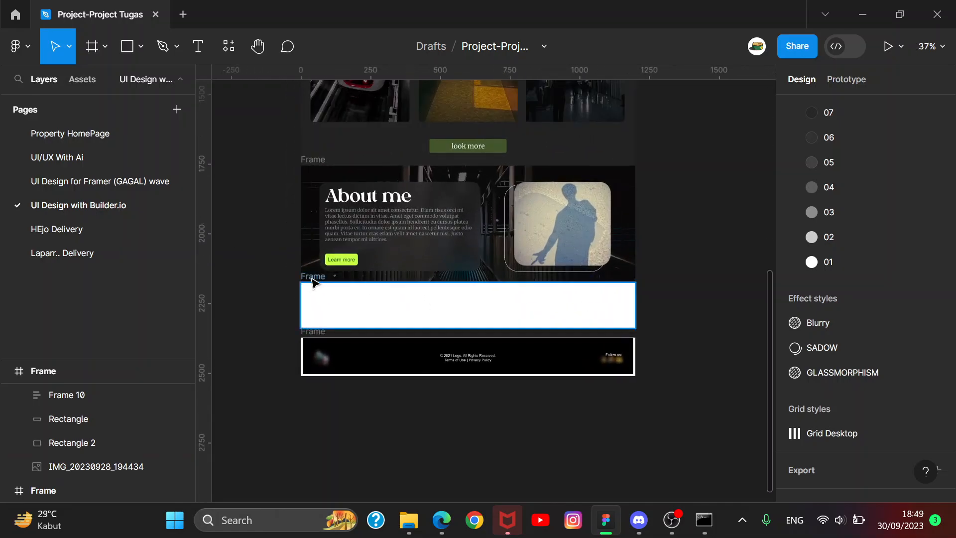
click(550, 315)
key(i)
click(492, 144)
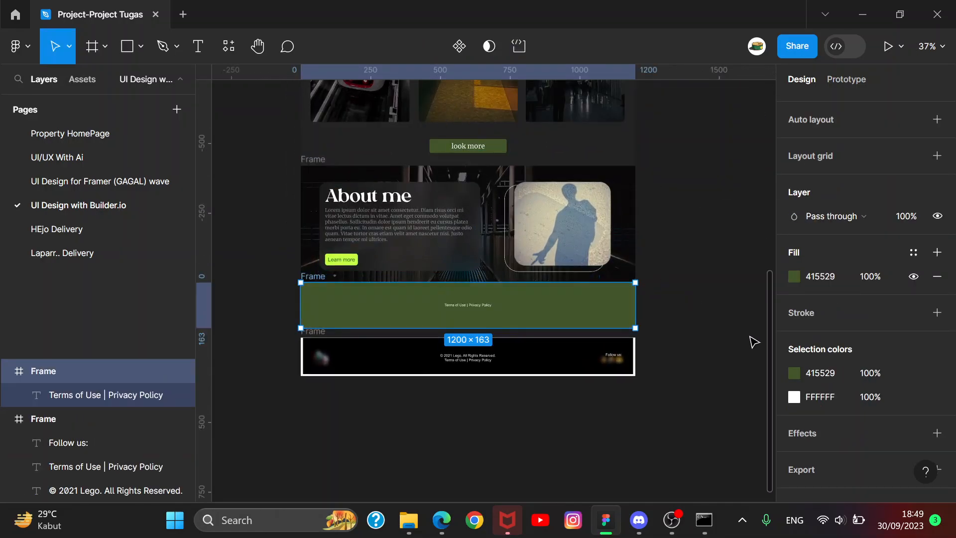
click(751, 337)
- Delete the "Terms of Use | Privacy Policy" text from the green frame
scroll(474, 322, up, 3)
scroll(474, 322, up, 2)
click(480, 300)
key(Delete)
- Add the text "Visit Us on" near the top of the green frame, with "on" broken onto a second line
scroll(481, 300, down, 5)
scroll(473, 265, up, 2)
scroll(472, 396, up, 4)
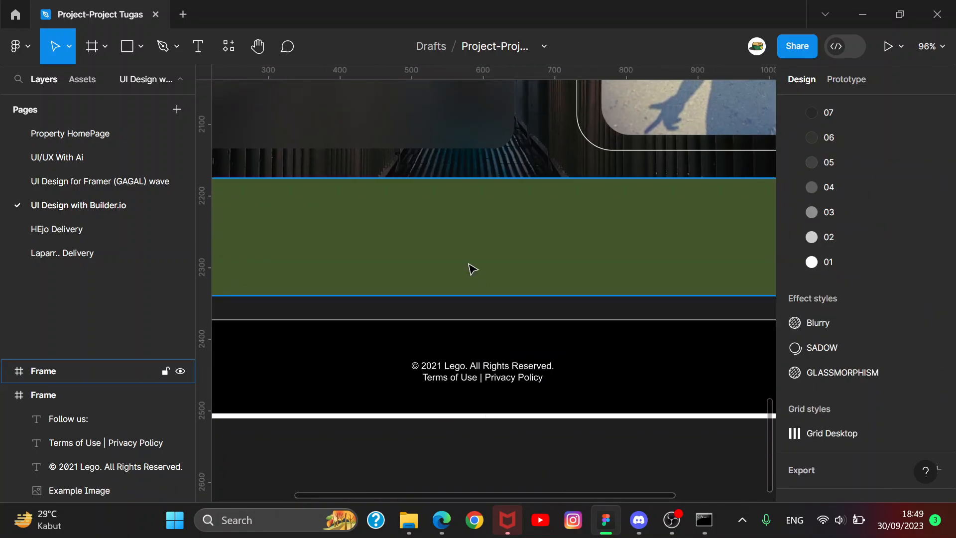
key(t)
click(461, 201)
text(V)
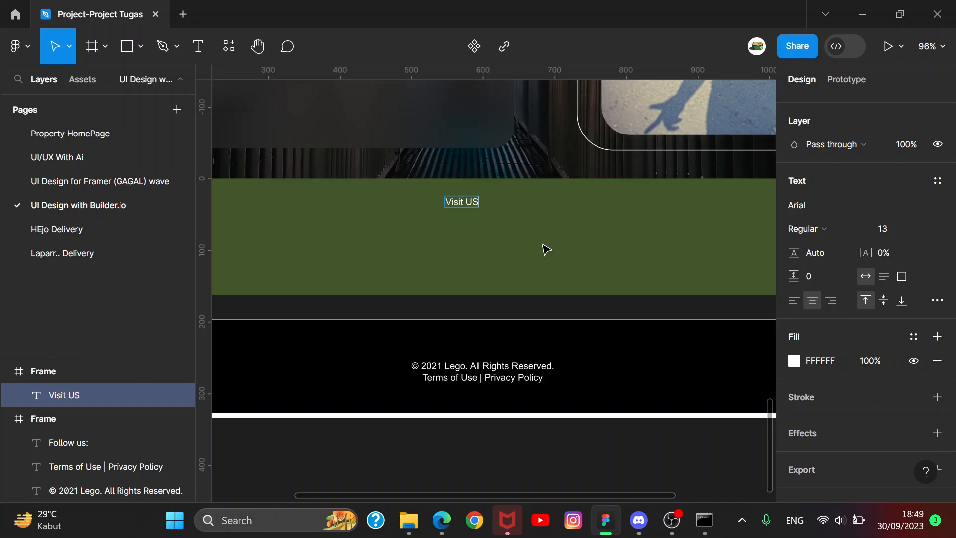
text(isit Us on)
key(Escape)
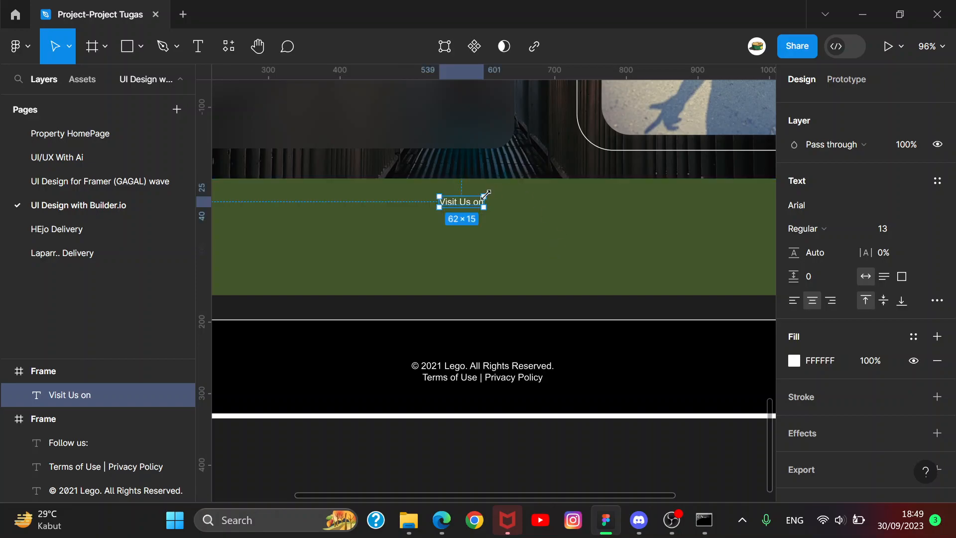
double_click(473, 204)
key(Return)
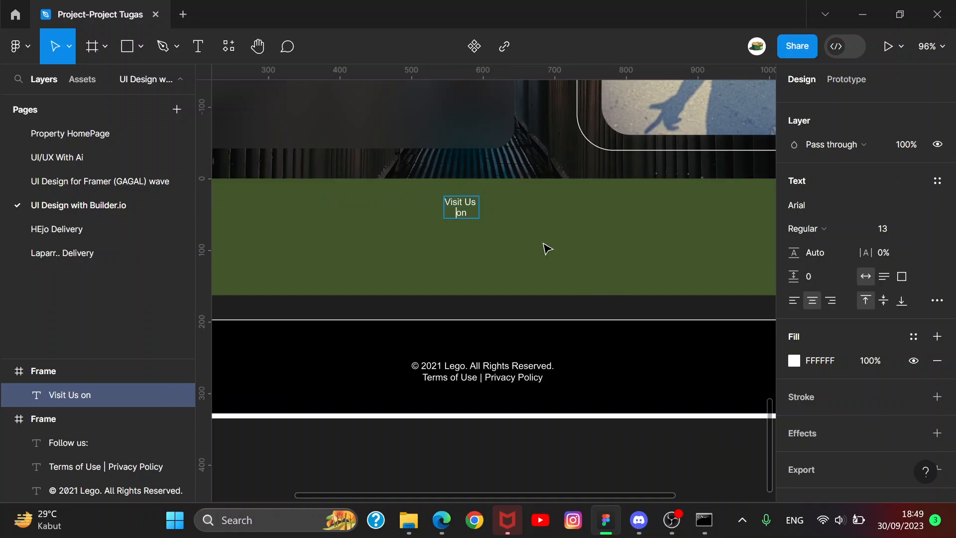
key(Escape)
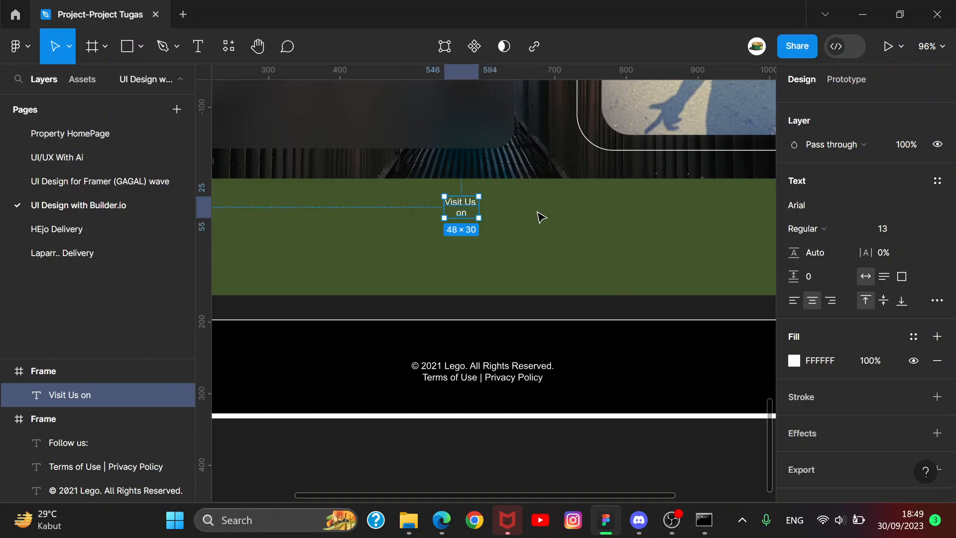
- Set the "Visit Us on" text to the Silk Flower Demo font at size 40
click(857, 207)
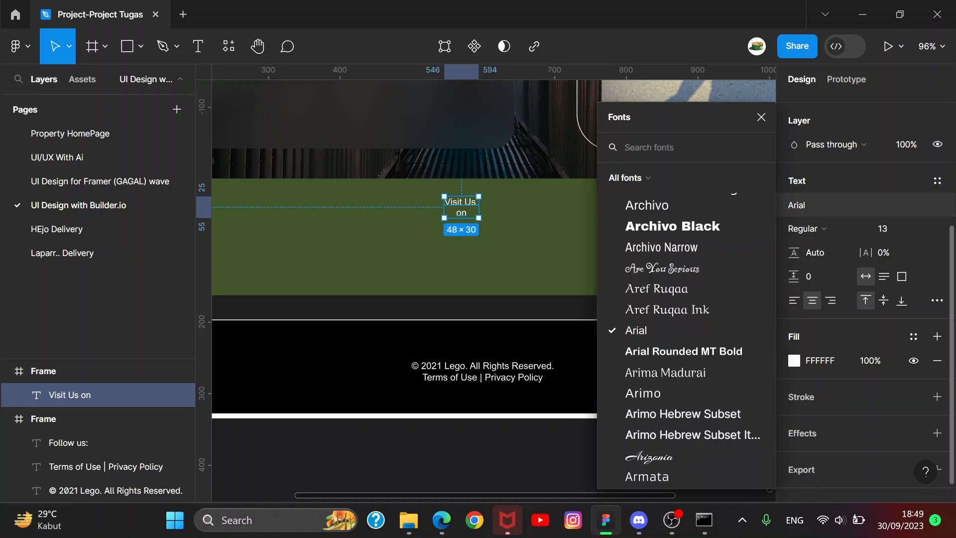
text(s)
key(BackSpace)
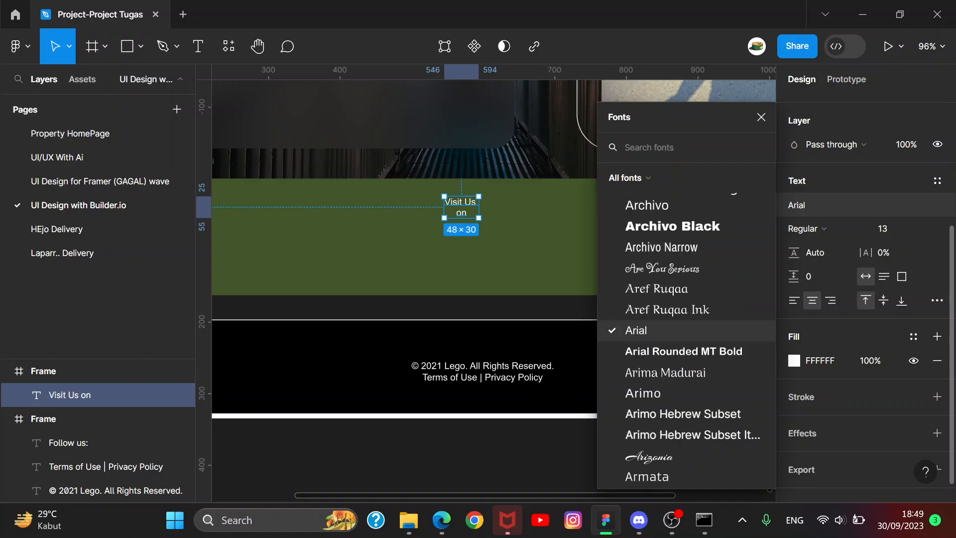
text(silk)
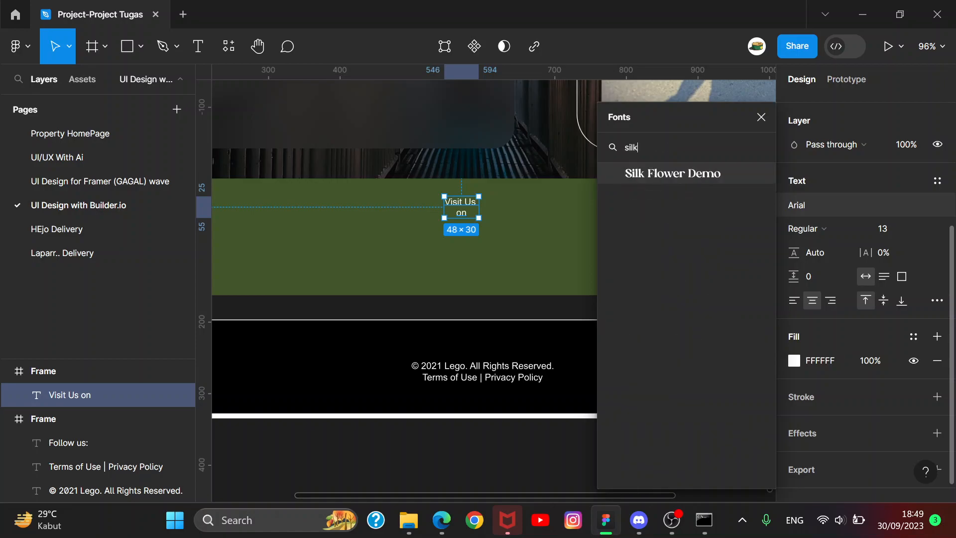
click(700, 175)
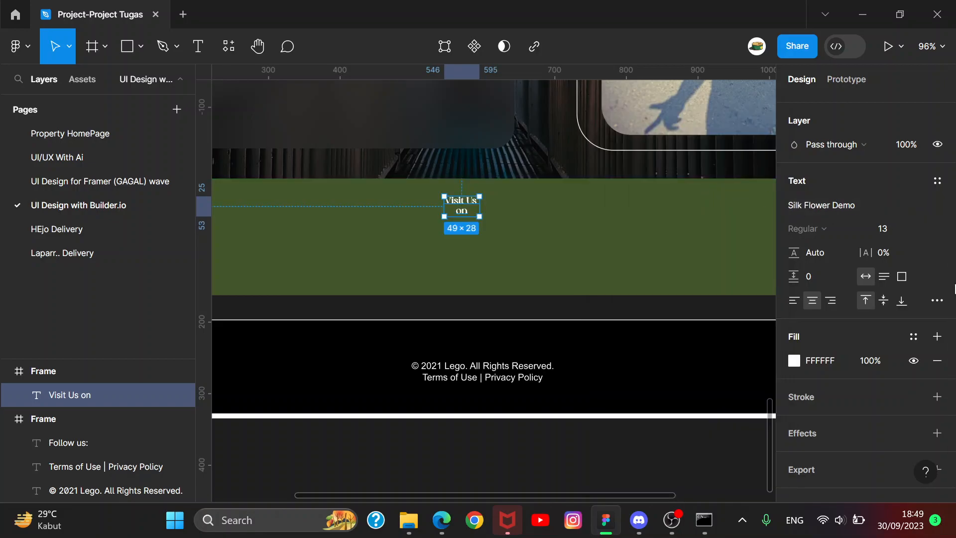
click(922, 233)
click(915, 371)
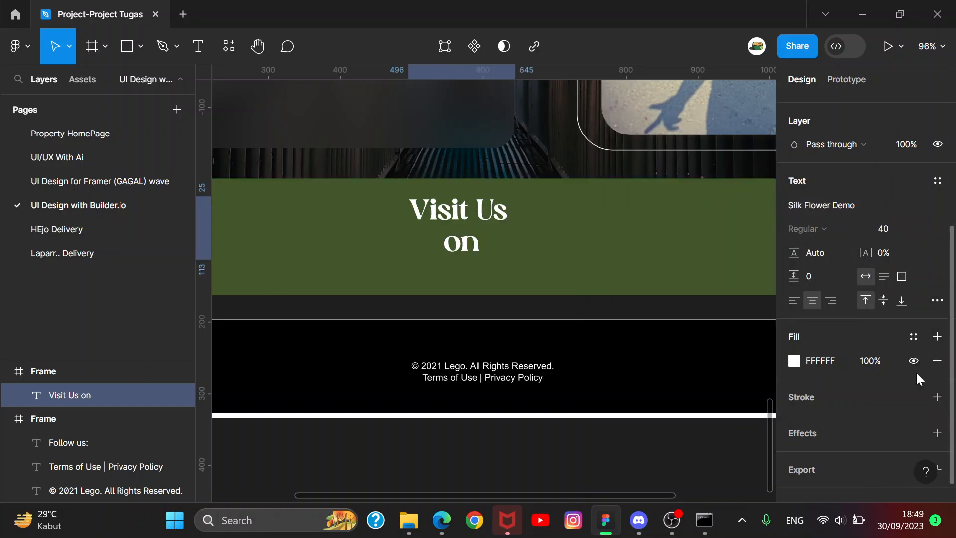
- Resize the "Visit Us on" text box to about 181 × 106 and set its font size to 32
drag(513, 228, 537, 235)
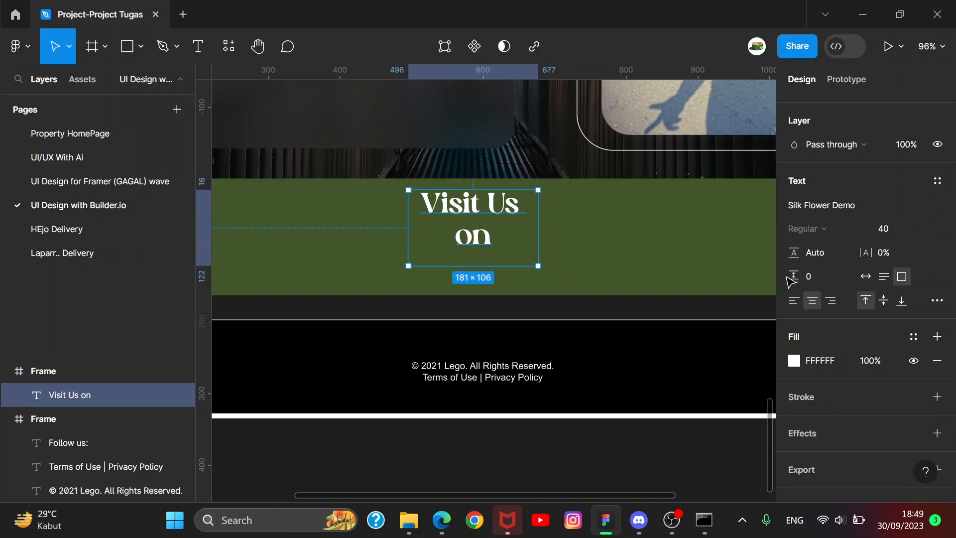
click(921, 230)
click(900, 245)
click(587, 452)
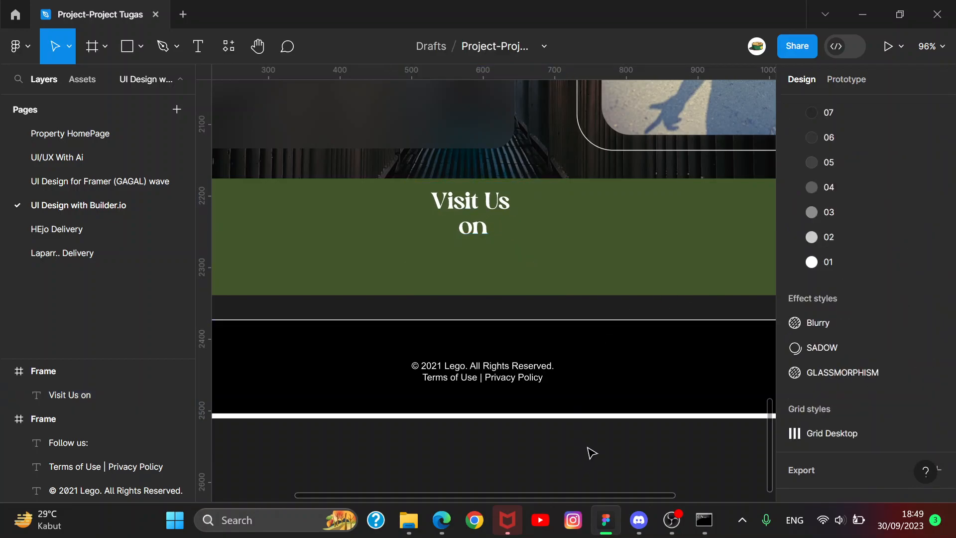
- Centre the "Visit Us on" text horizontally within the green frame
scroll(602, 411, down, 5)
scroll(602, 408, up, 2)
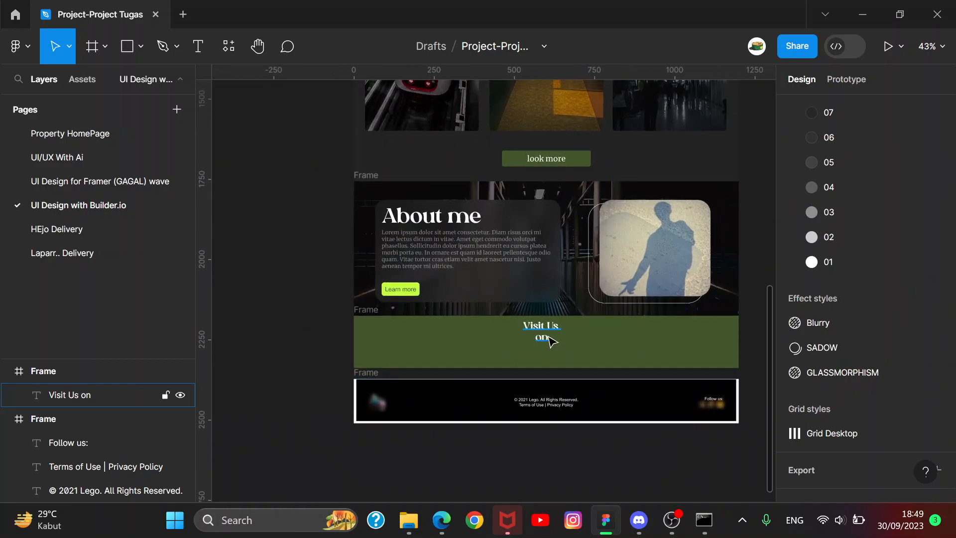
click(550, 335)
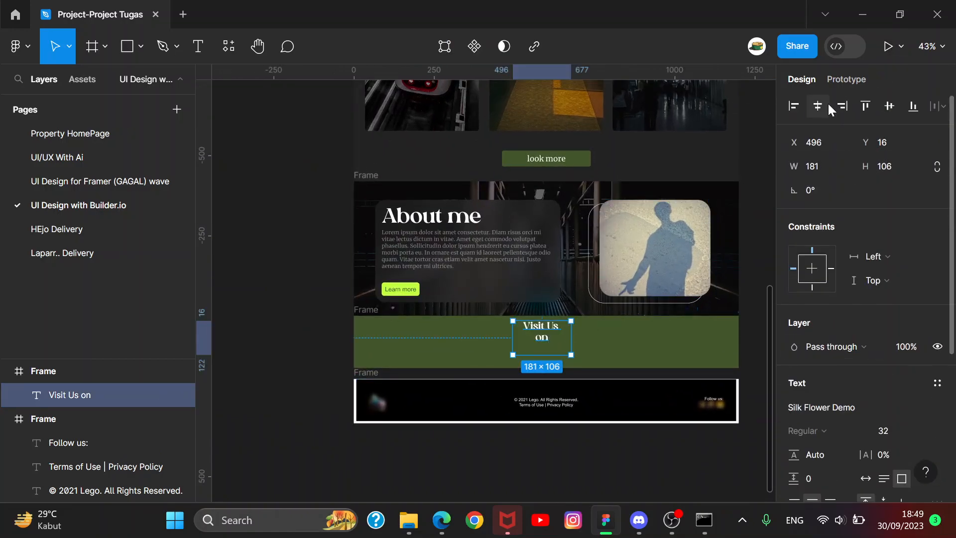
click(819, 107)
scroll(606, 422, down, 3)
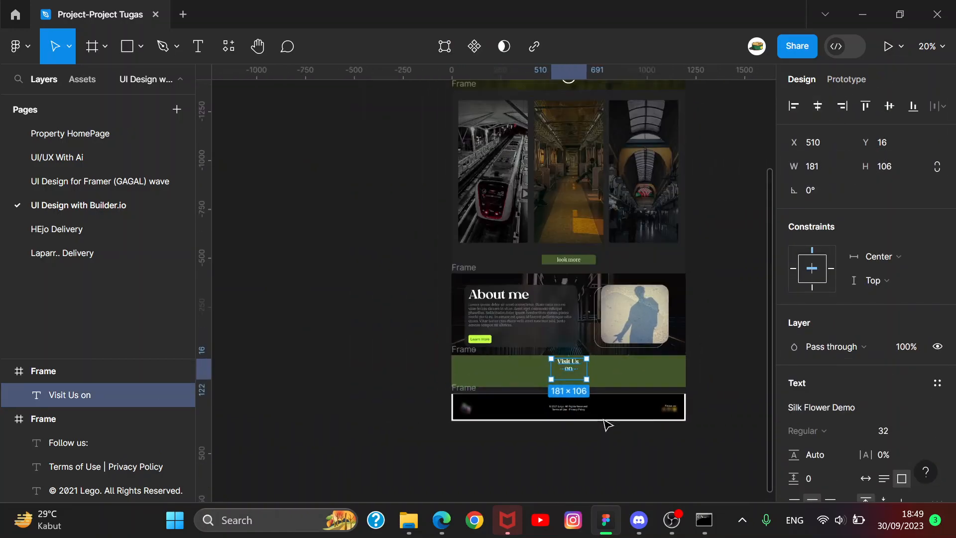
scroll(606, 424, up, 4)
scroll(604, 423, up, 5)
click(602, 354)
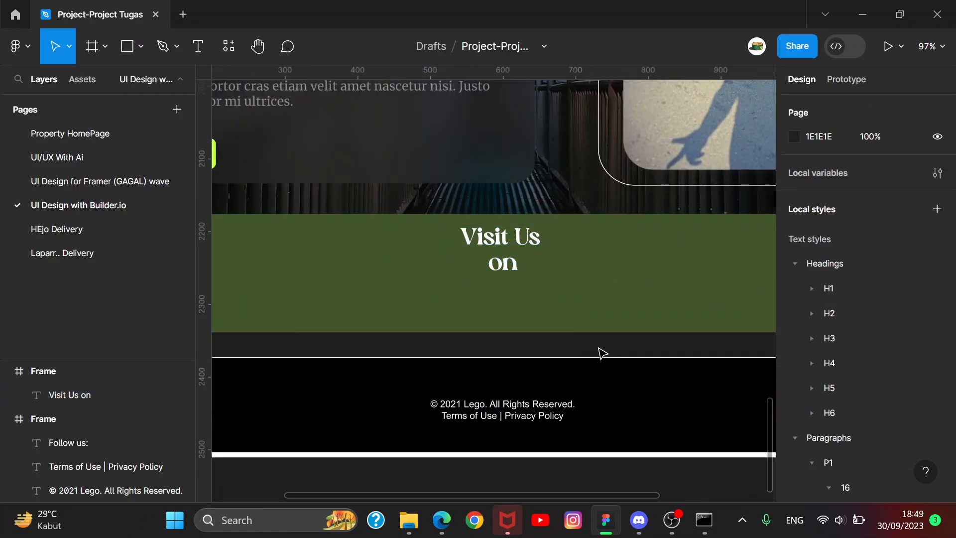
scroll(492, 275, up, 2)
scroll(491, 278, down, 7)
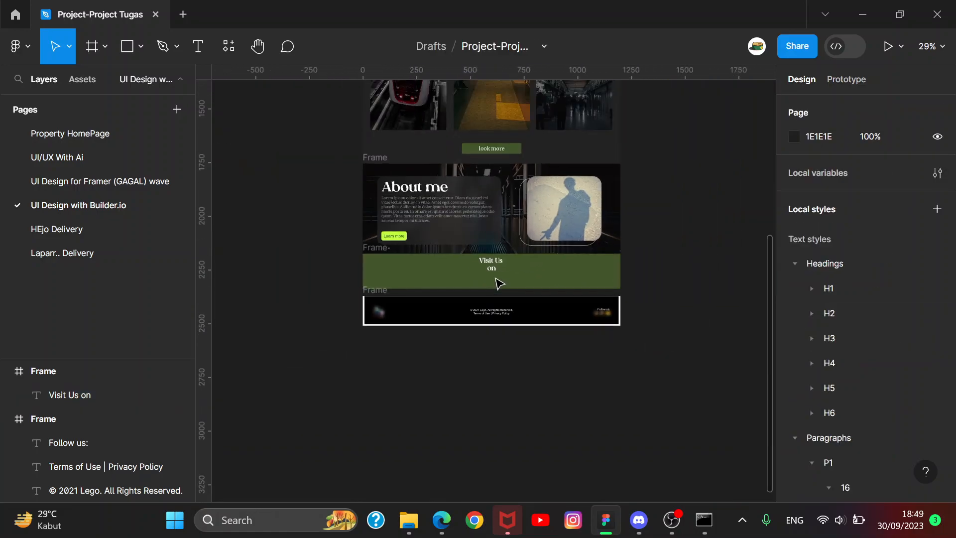
scroll(490, 282, up, 10)
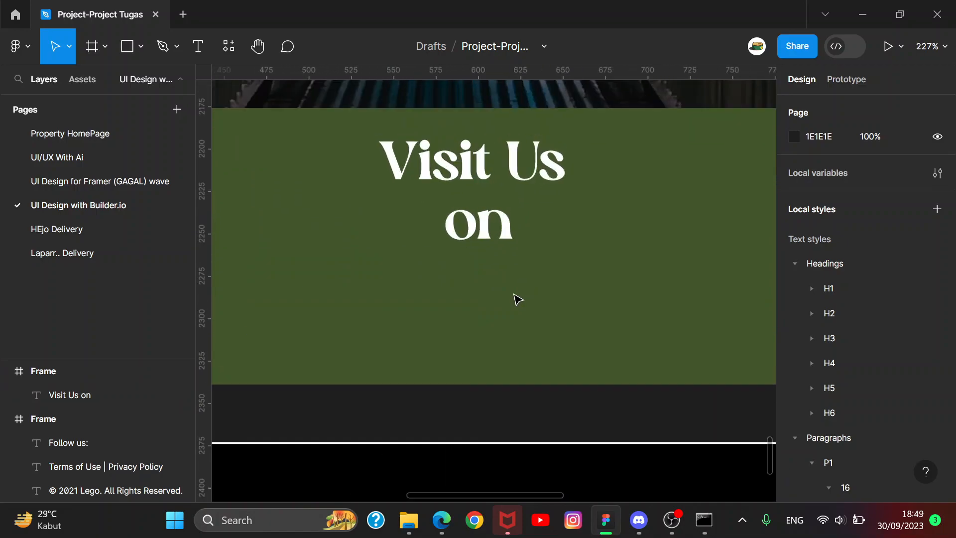
key(t)
click(606, 381)
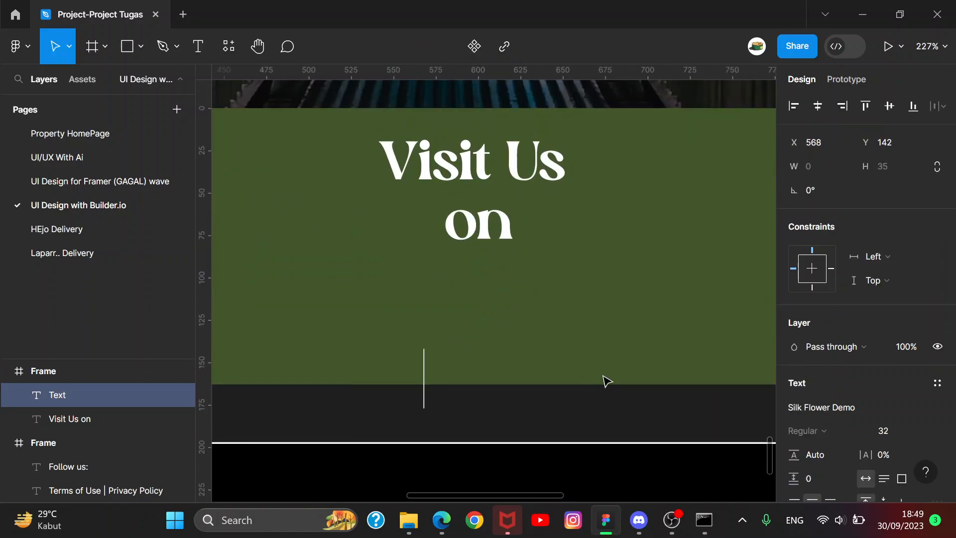
text(@h)
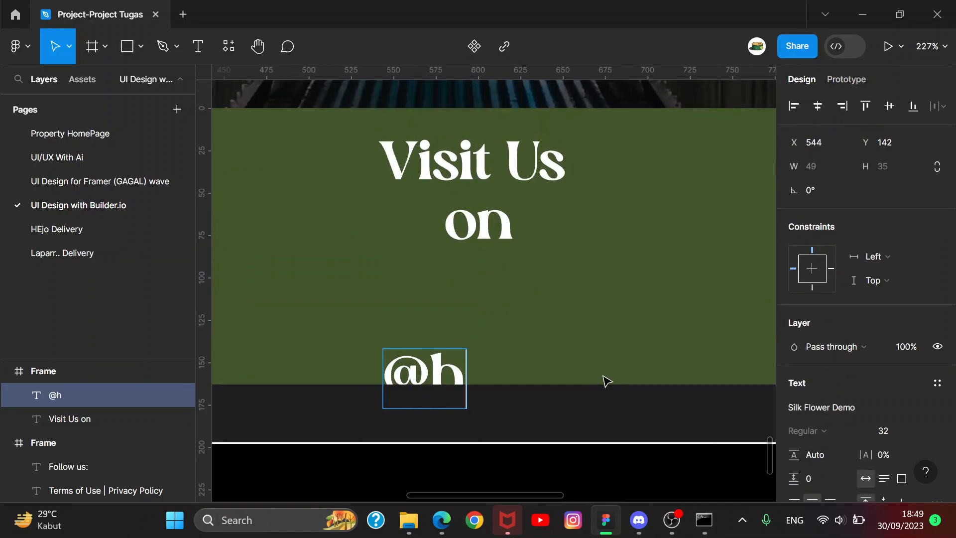
text(f.)
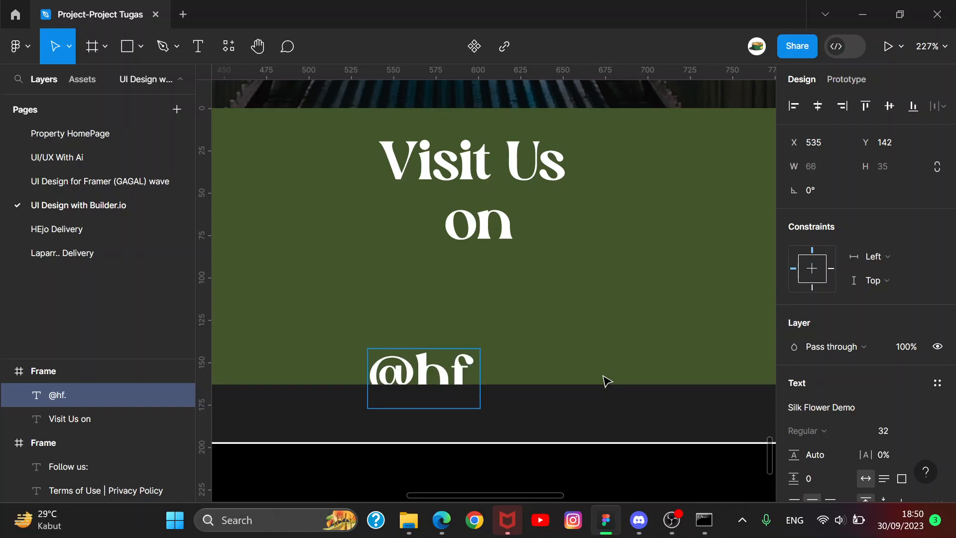
text(gllry)
key(Escape)
drag(496, 369, 580, 336)
click(834, 408)
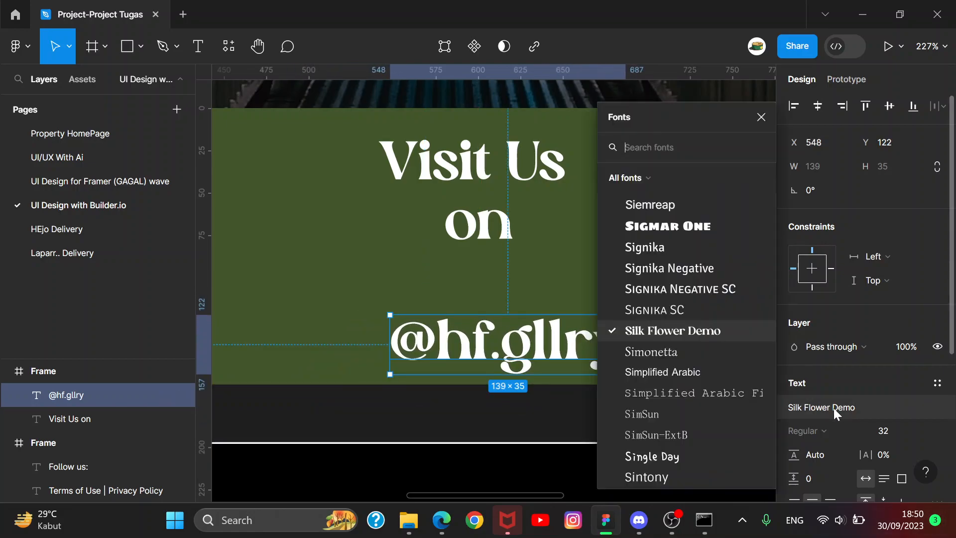
text(merr)
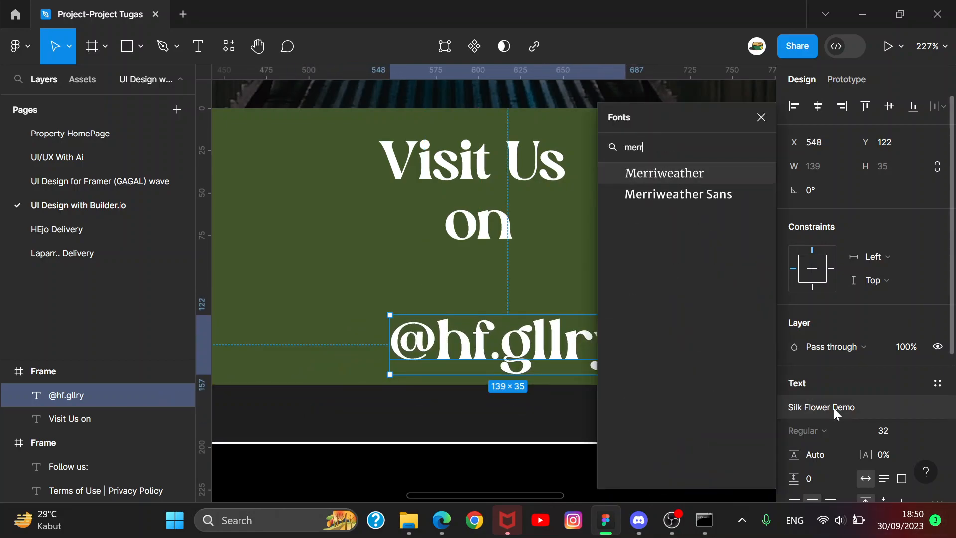
click(736, 173)
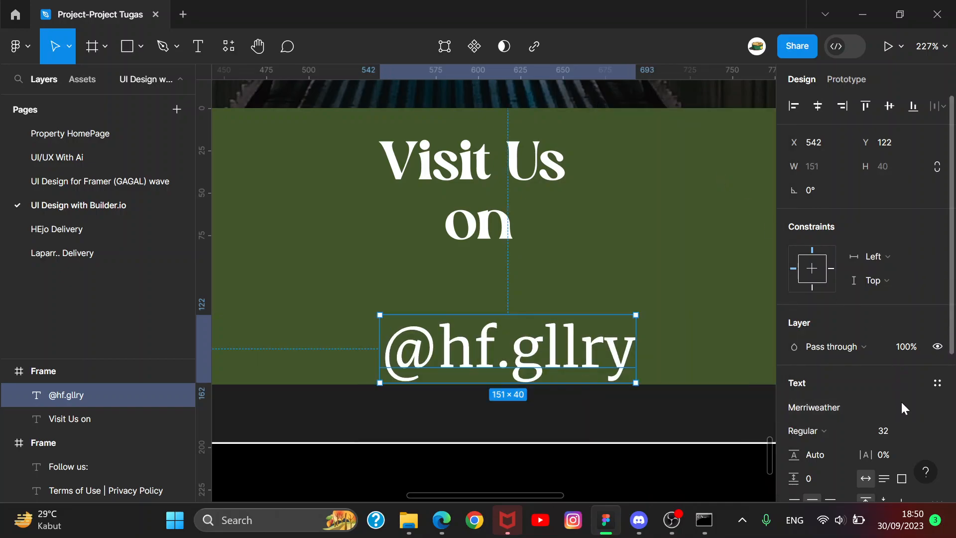
click(924, 431)
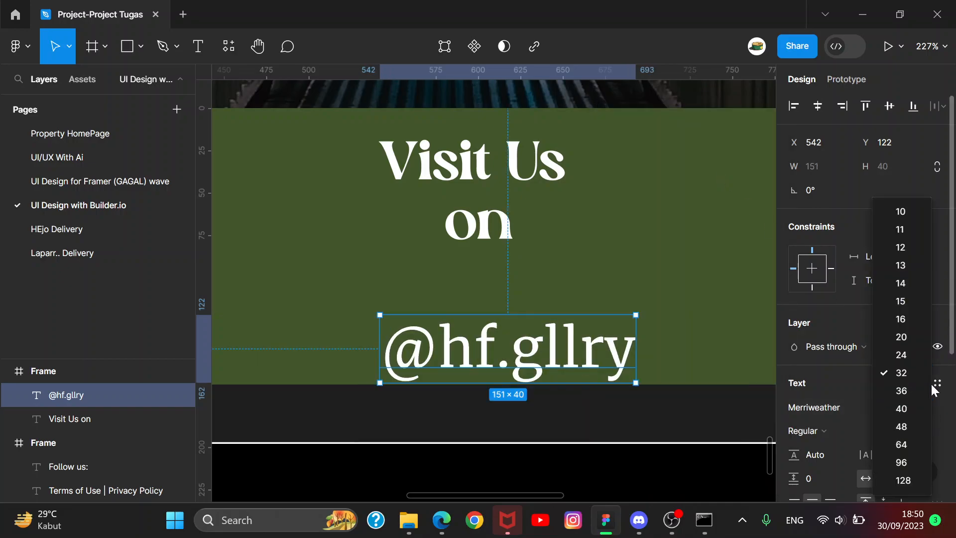
click(911, 315)
drag(546, 338, 525, 357)
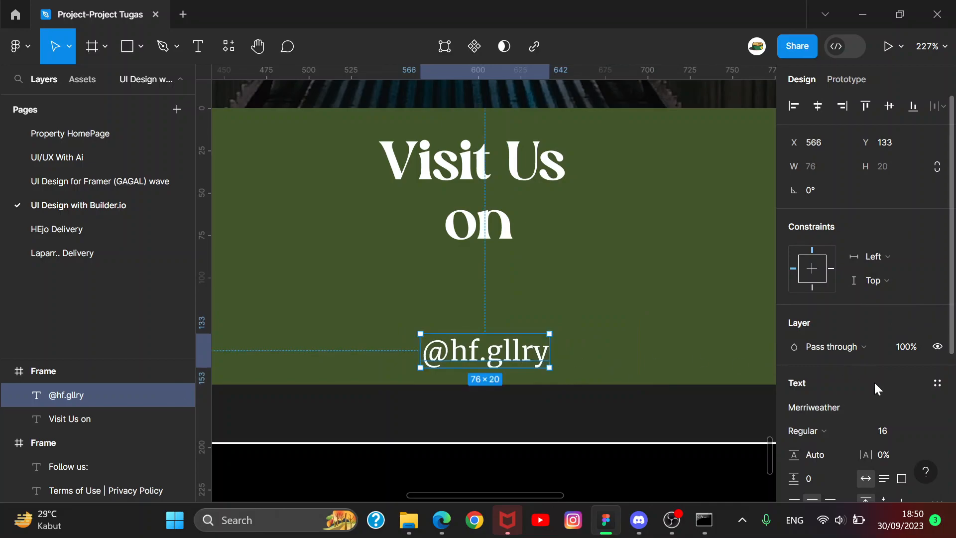
click(929, 428)
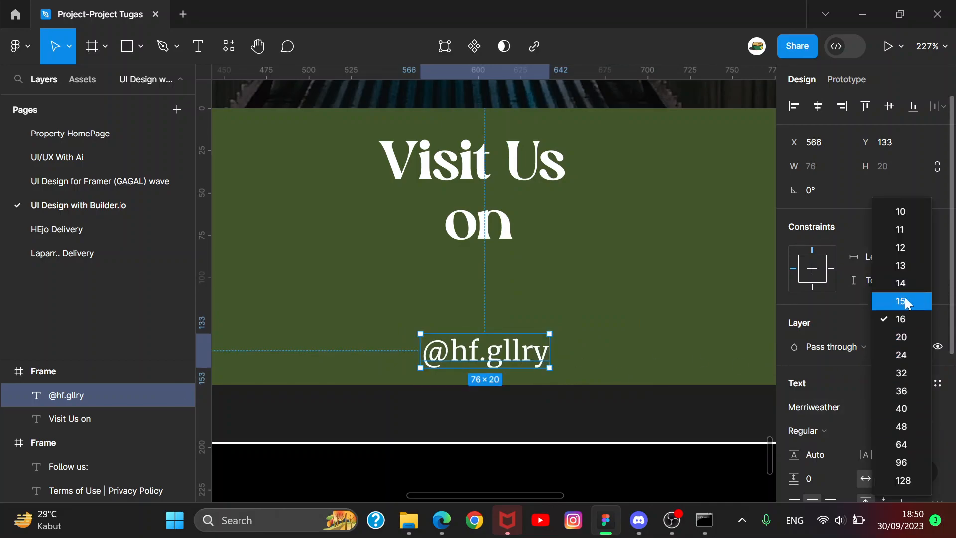
click(906, 283)
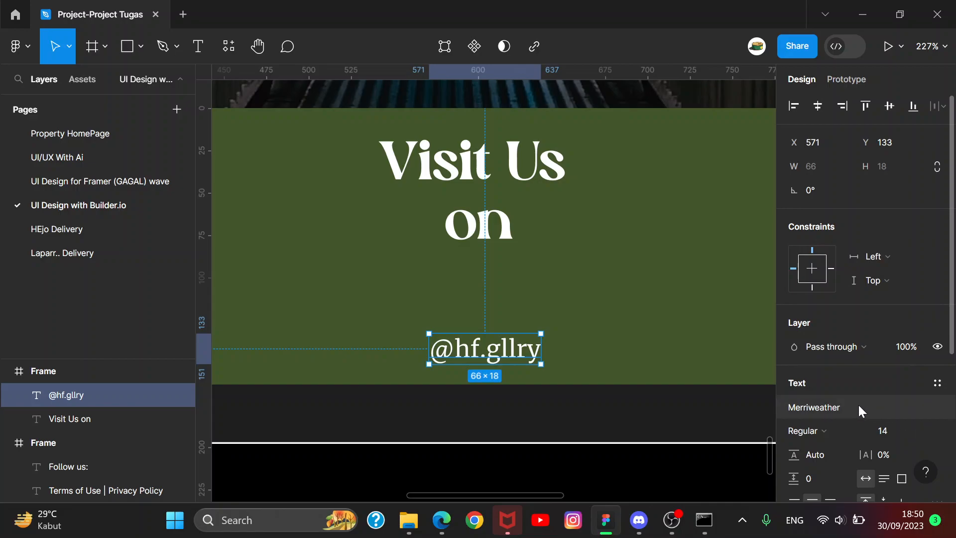
click(855, 404)
click(919, 428)
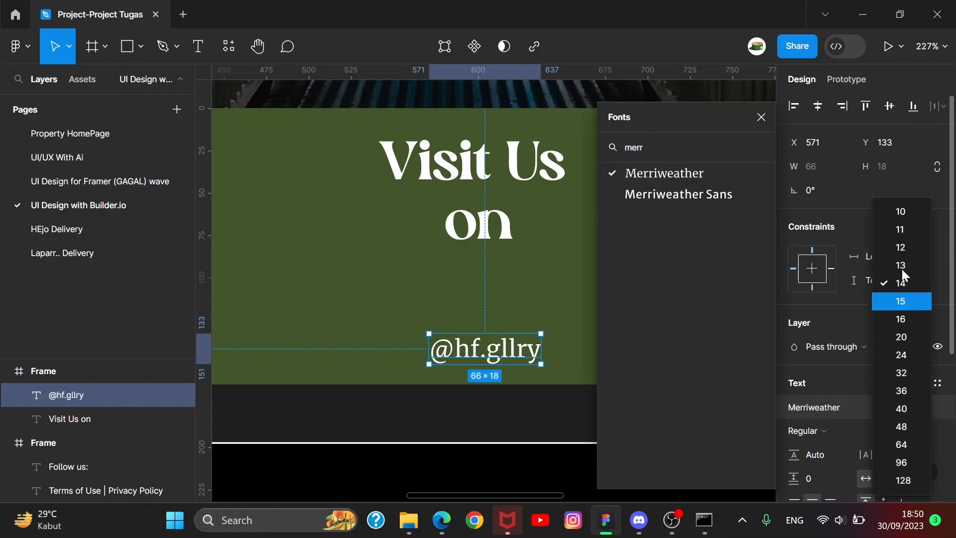
click(894, 249)
click(427, 399)
scroll(544, 353, down, 3)
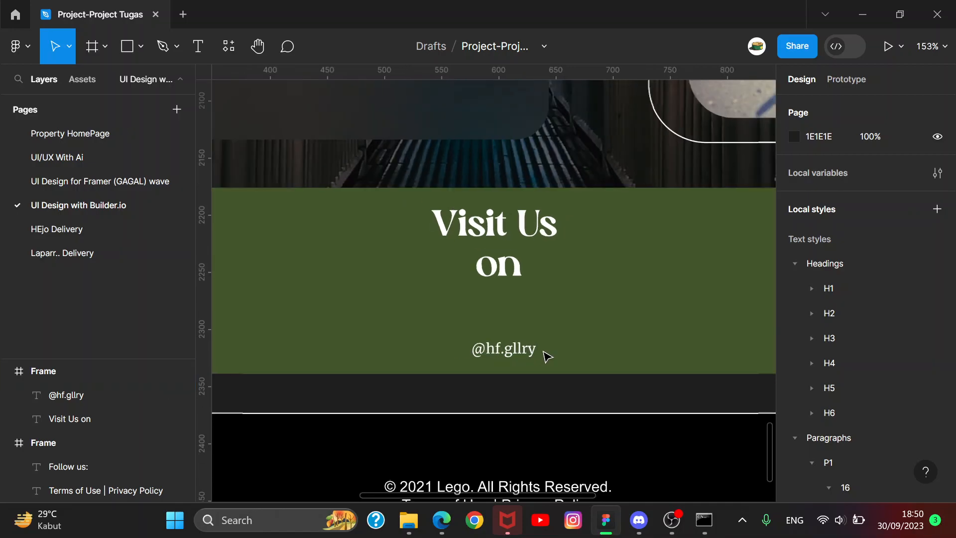
scroll(520, 347, up, 3)
drag(524, 350, 518, 356)
click(560, 441)
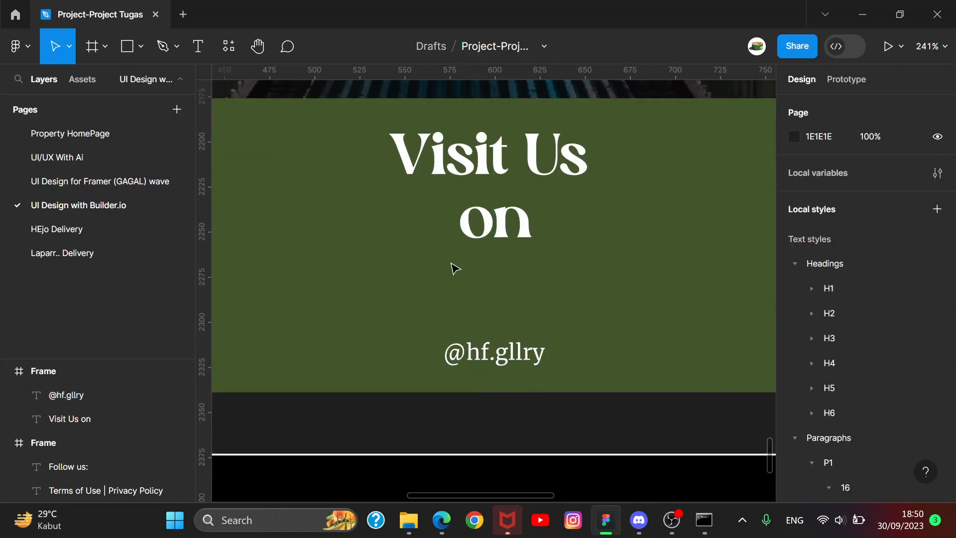
- Look through the Property HomePage, HEjo Delivery and Laparr.. Delivery pages and return to the UI Design with Builder.io page
scroll(451, 264, up, 3)
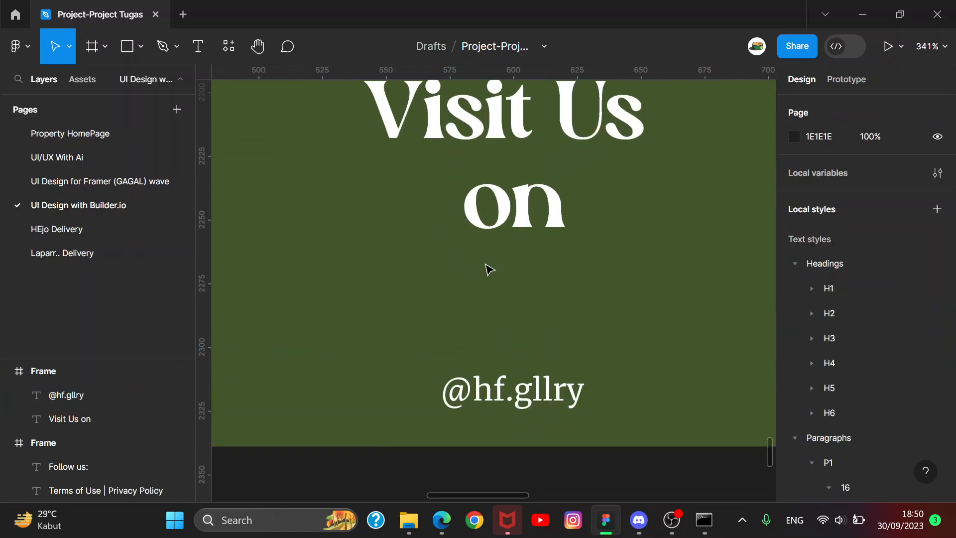
click(228, 46)
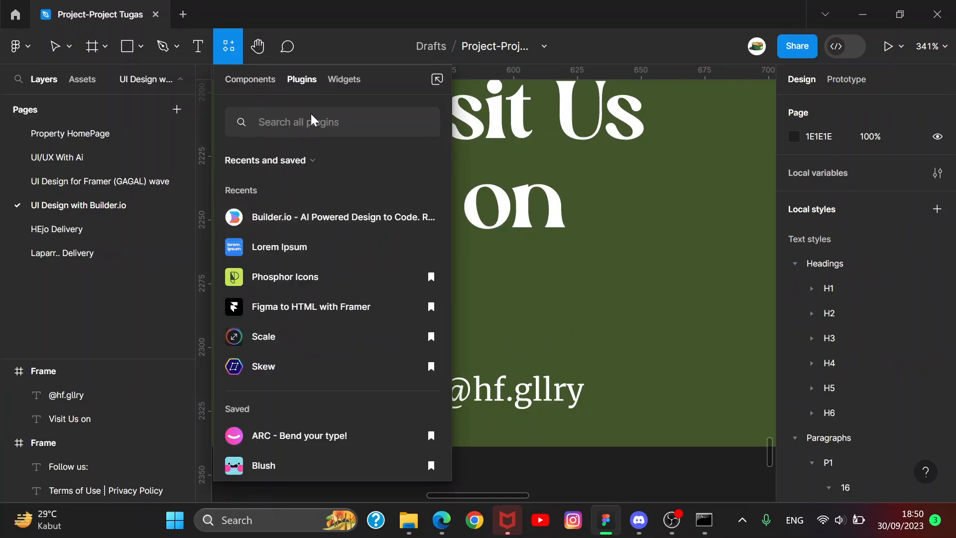
click(637, 493)
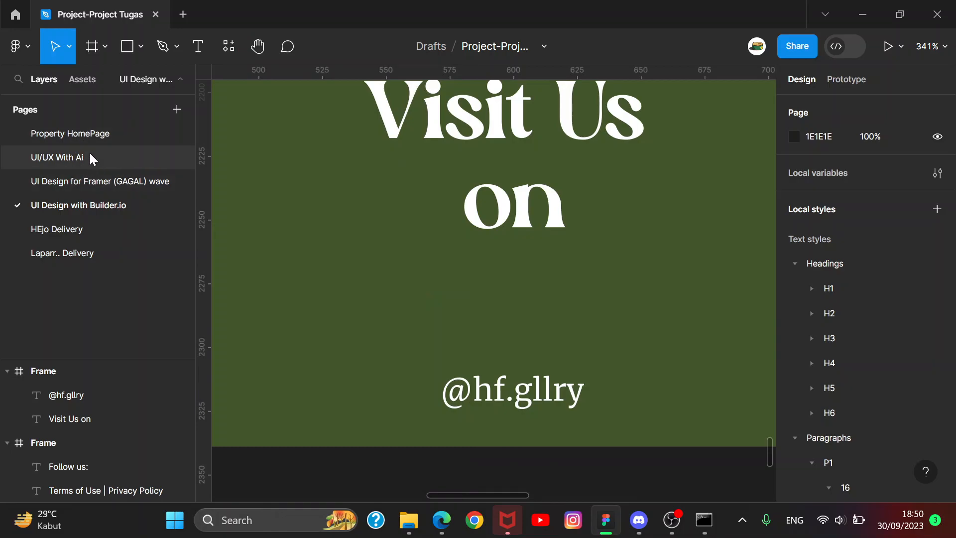
click(88, 135)
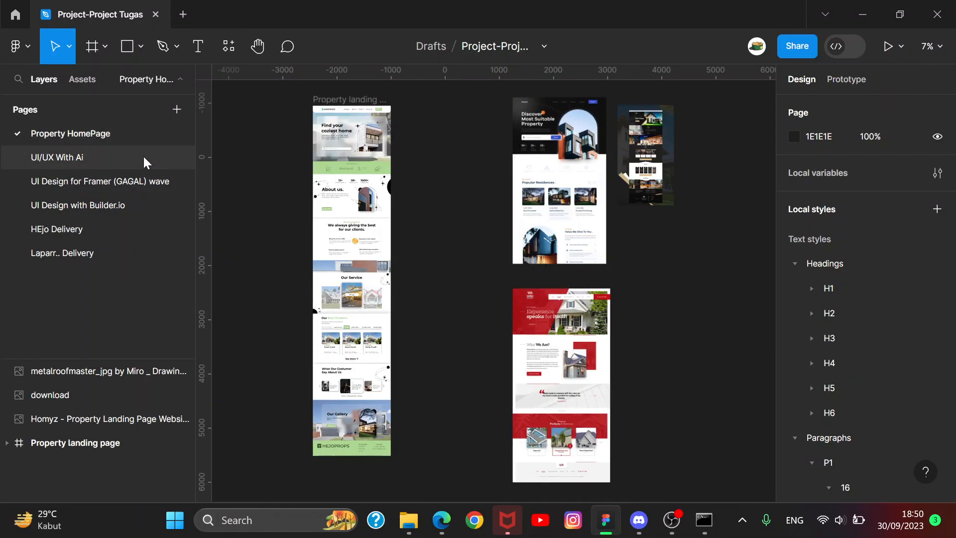
scroll(302, 468, up, 4)
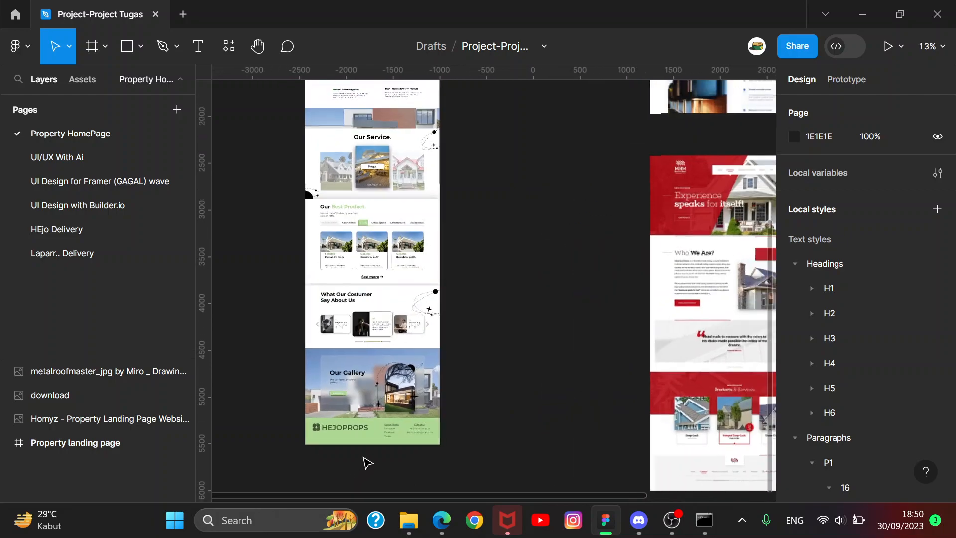
scroll(365, 463, down, 5)
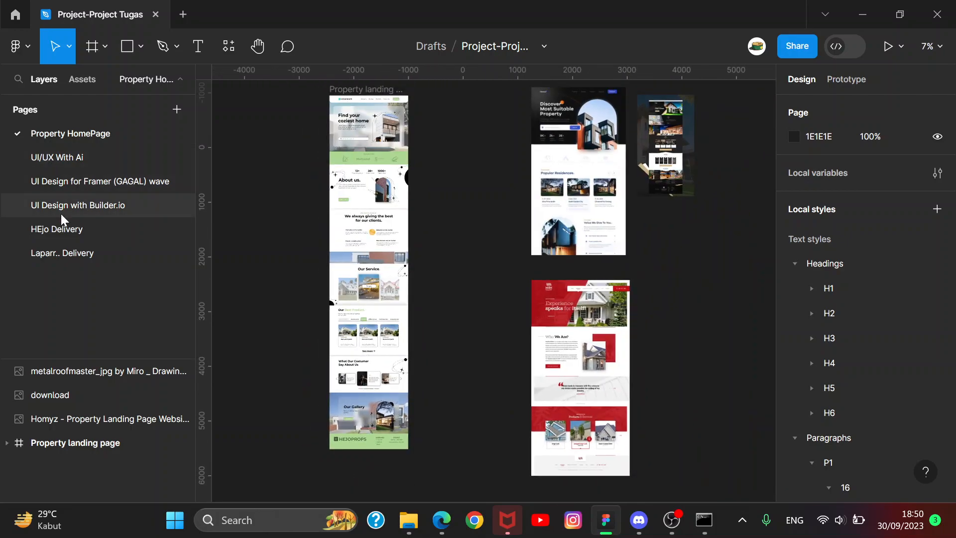
click(62, 229)
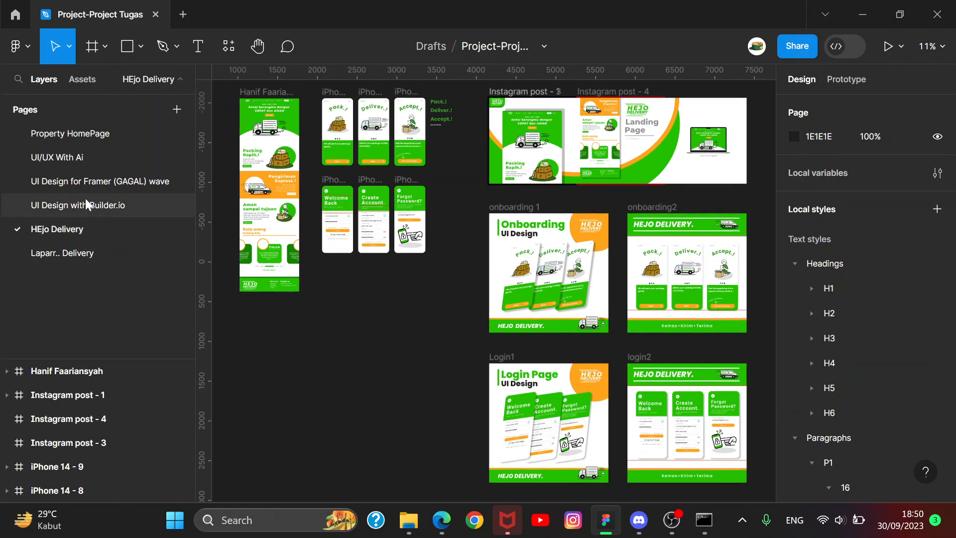
click(87, 247)
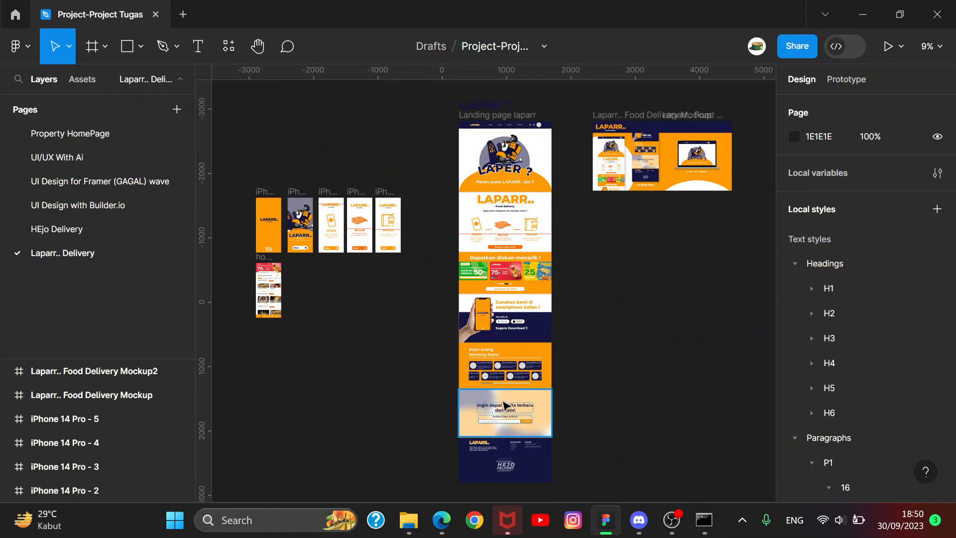
scroll(504, 402, up, 1)
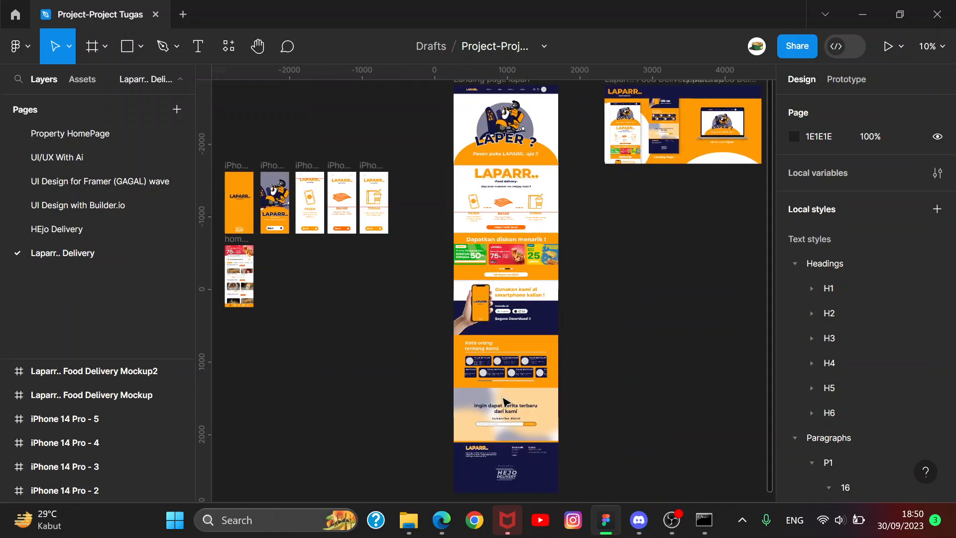
click(79, 204)
- Run the Content Reel plugin, search its icons for "instagram" and close the plugin
click(225, 56)
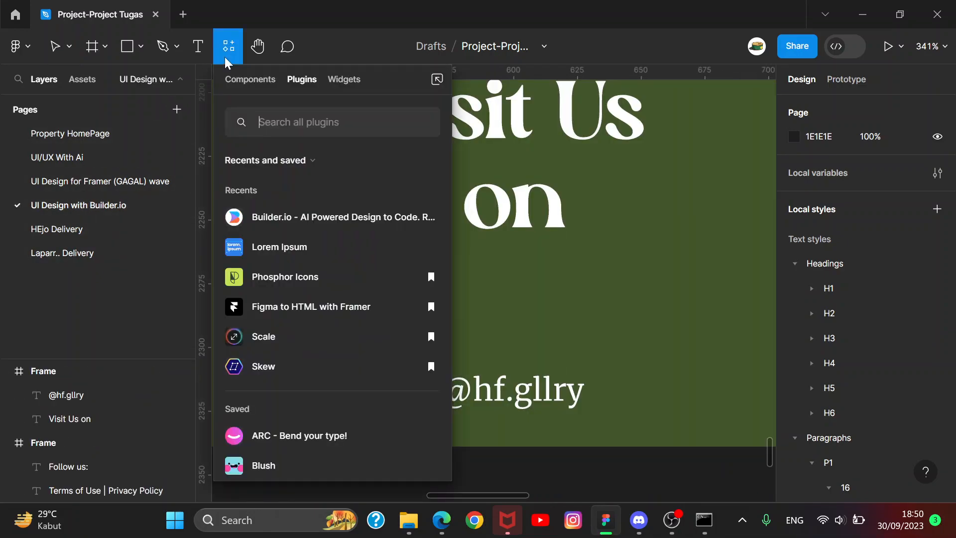
scroll(309, 358, down, 8)
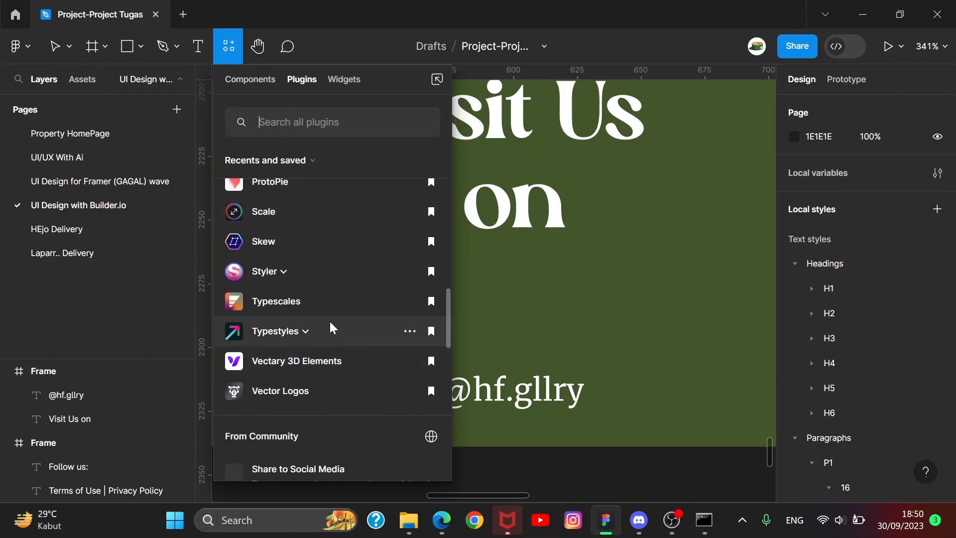
scroll(330, 319, up, 5)
scroll(330, 317, down, 5)
scroll(330, 319, up, 6)
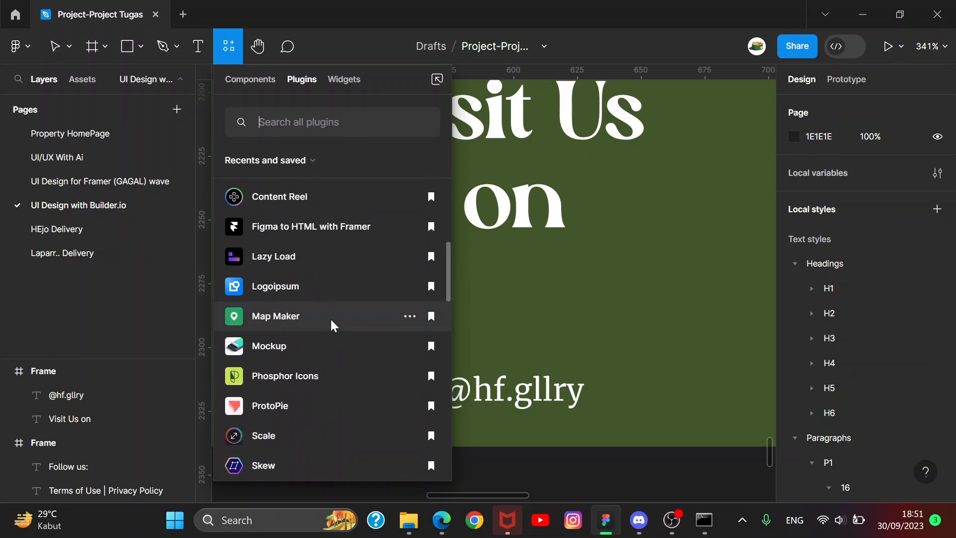
scroll(312, 278, up, 3)
click(318, 269)
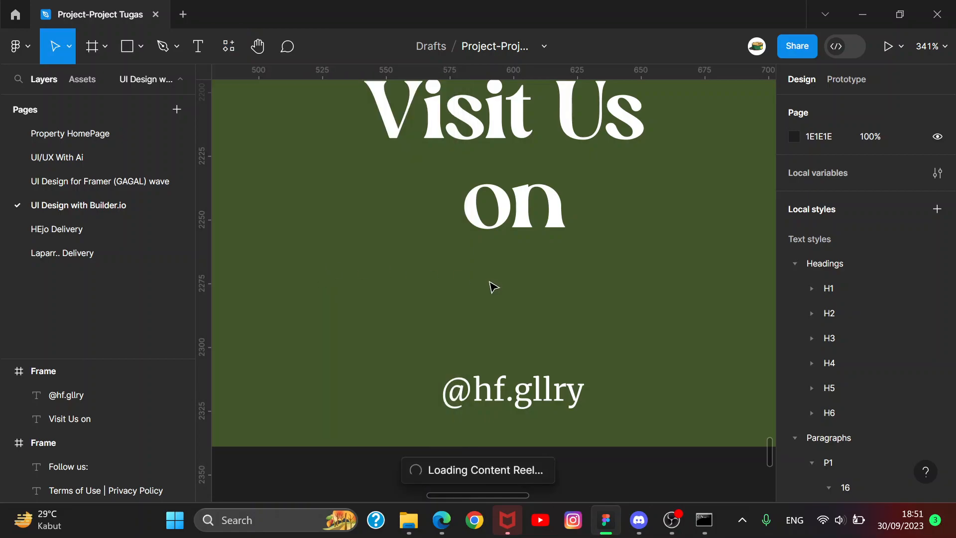
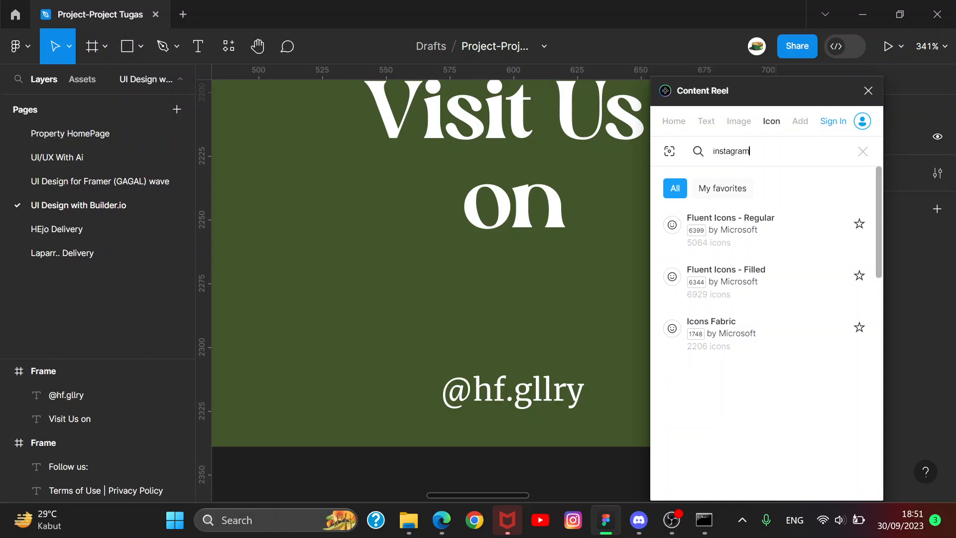
key(Return)
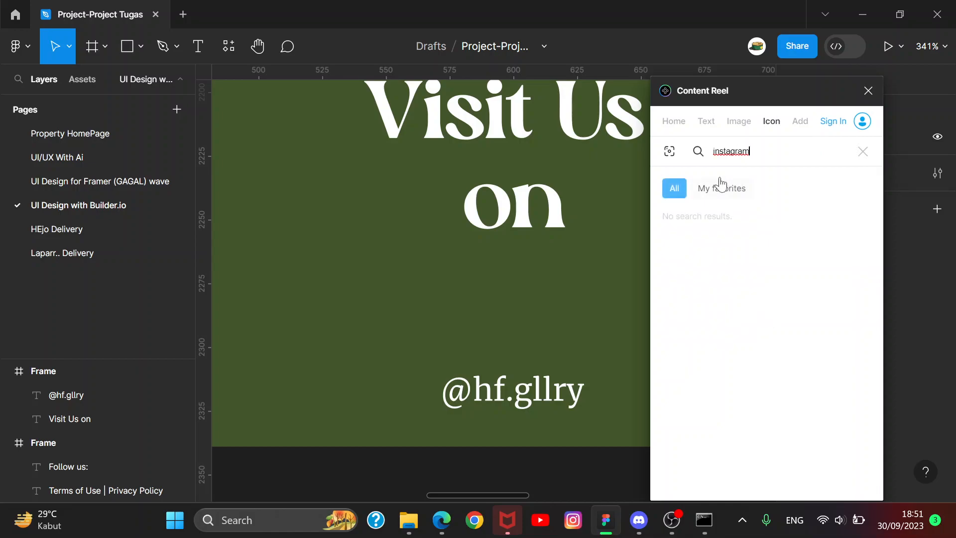
key(Escape)
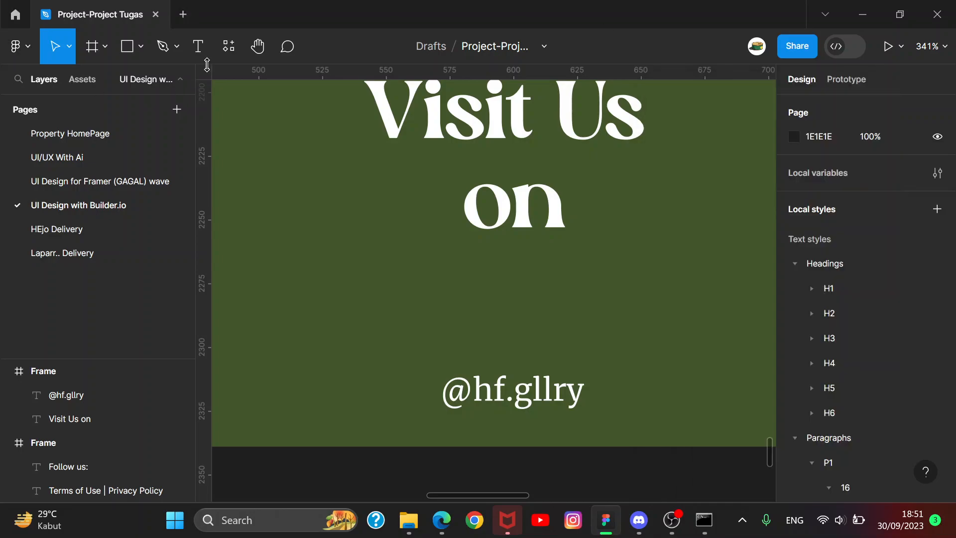
- Run the Vector Logos plugin and search for "instagram"
click(226, 52)
scroll(318, 253, down, 5)
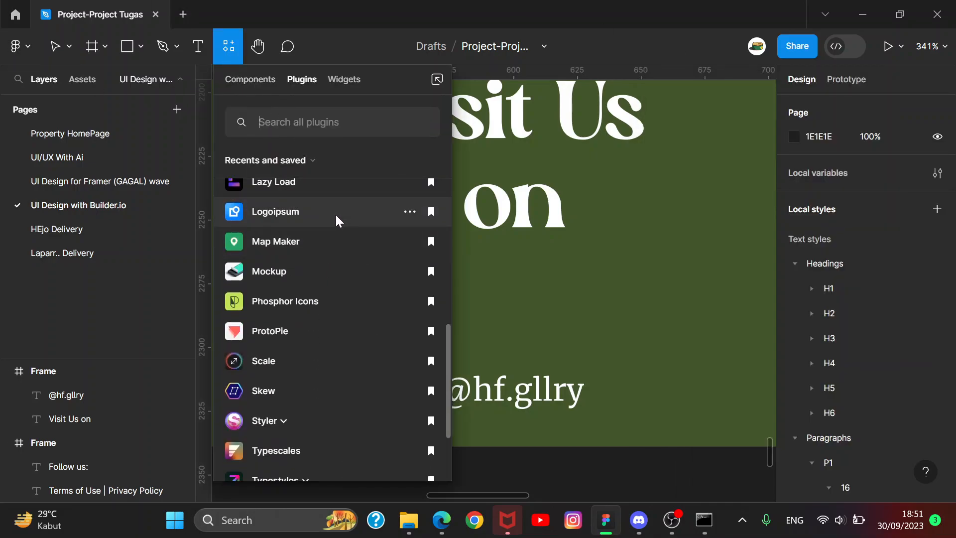
scroll(336, 216, down, 3)
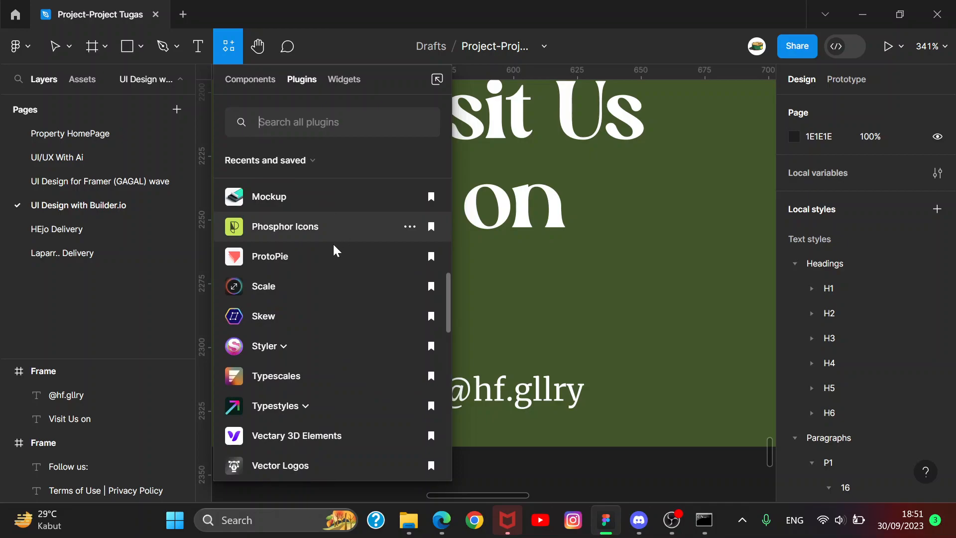
scroll(323, 281, down, 3)
click(288, 390)
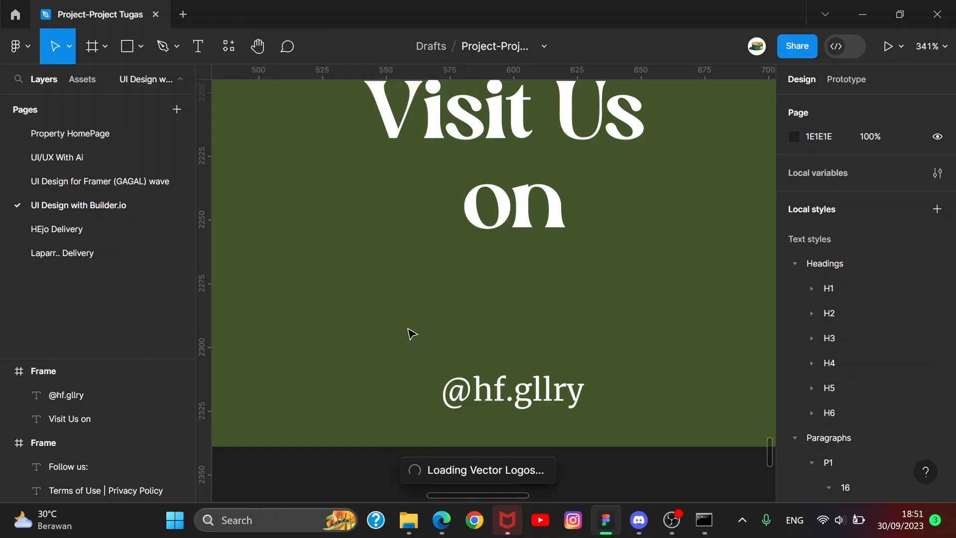
click(332, 173)
text(instagram)
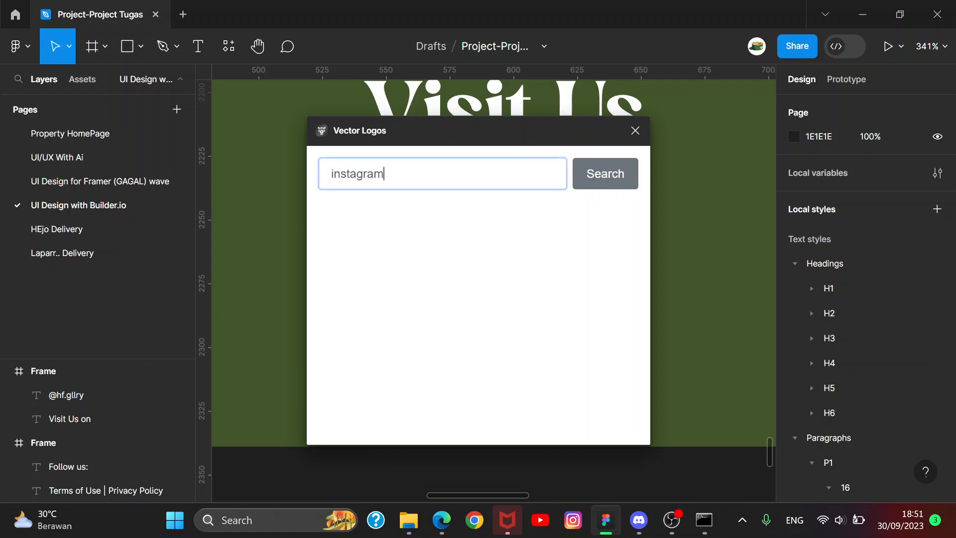
key(Return)
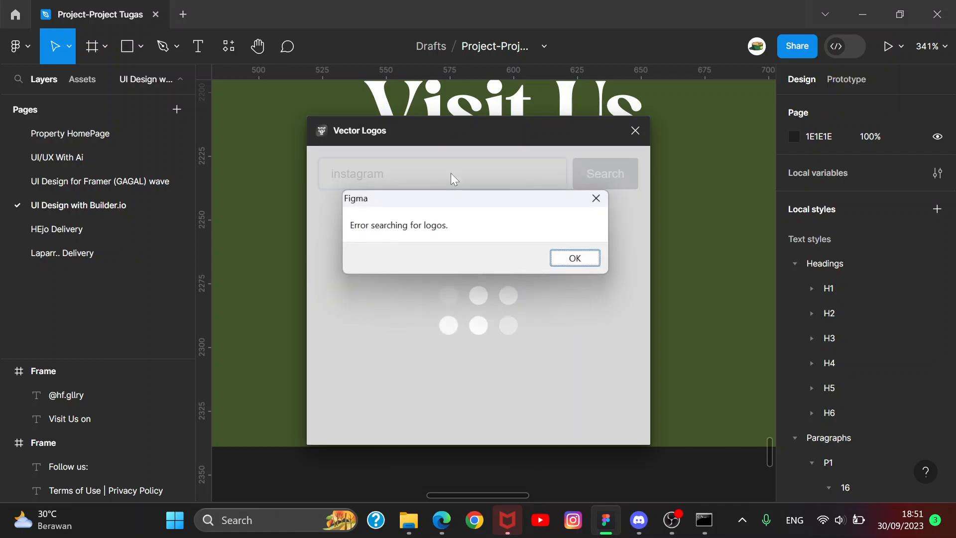
click(578, 259)
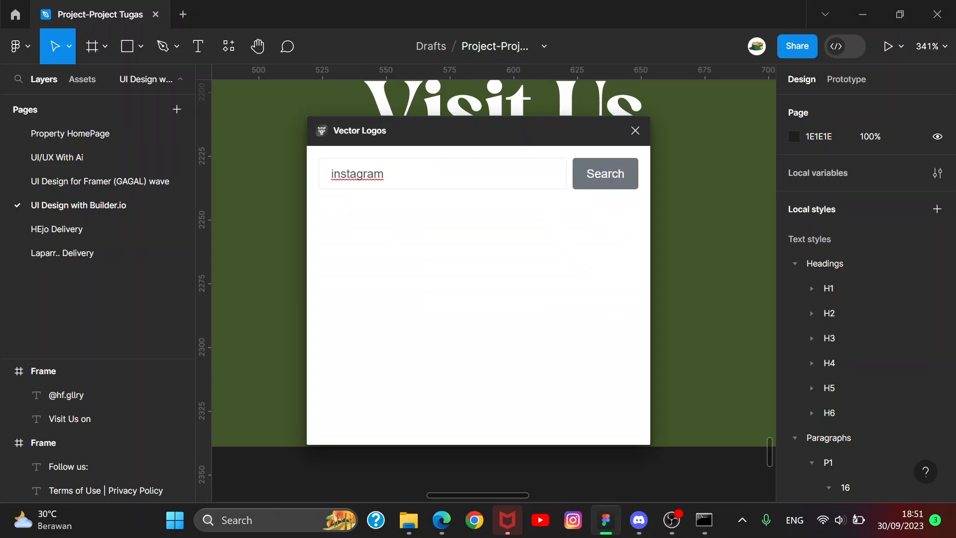
- Retry the "instagram" logo search, clear the query and close the Vector Logos plugin
click(600, 185)
click(555, 265)
key(BackSpace)
key(BackSpace)
key(BackSpace)
key(BackSpace)
key(BackSpace)
key(BackSpace)
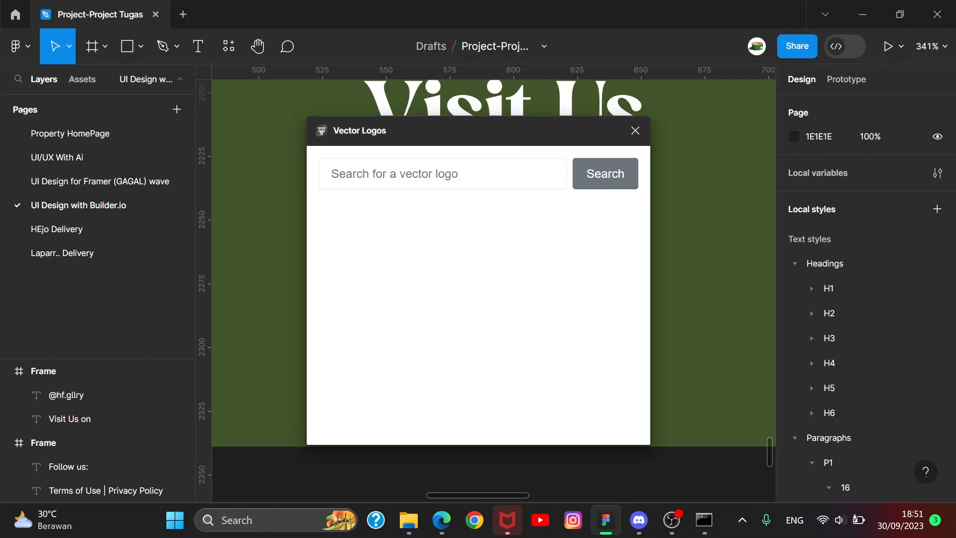
drag(489, 128, 631, 193)
click(777, 194)
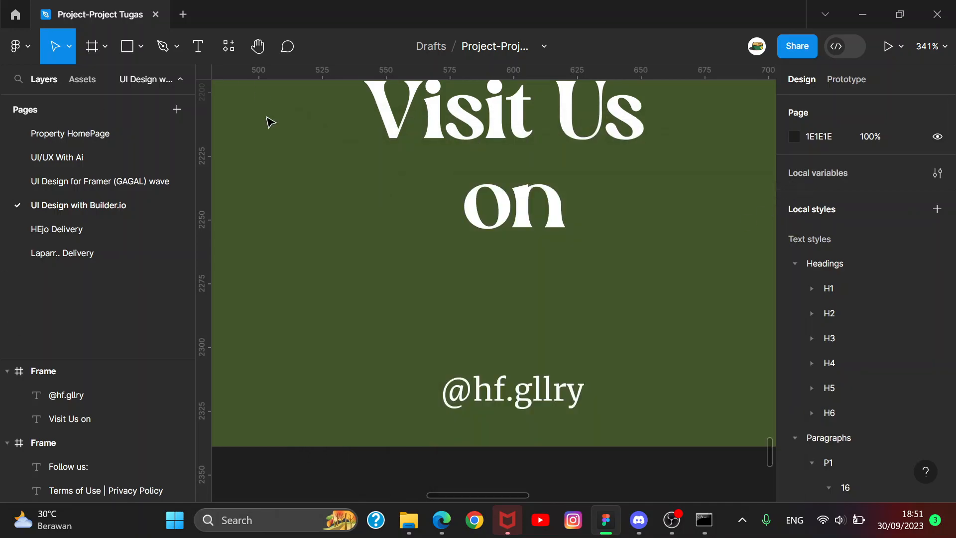
- Switch to File Explorer and open the BACKUPHFSDATA1 folder inside Pictures
click(409, 520)
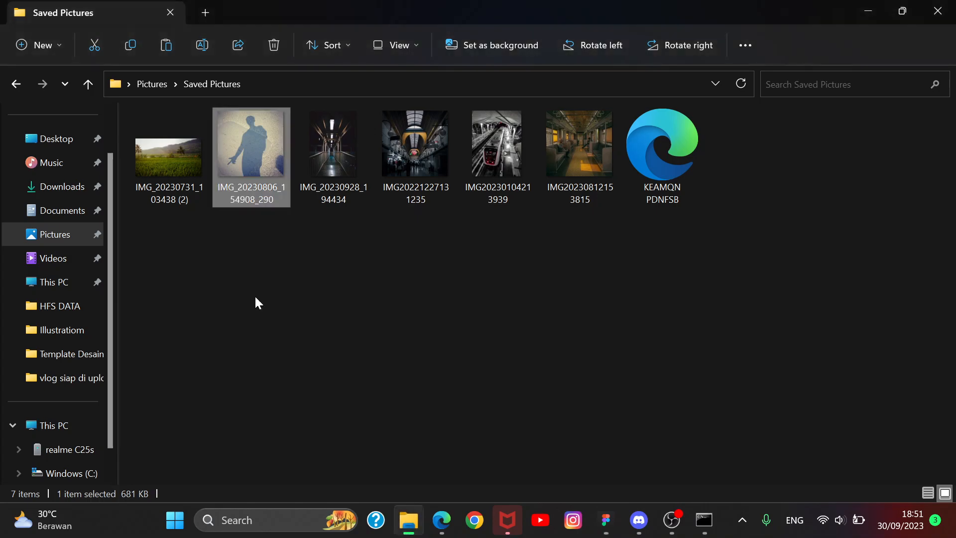
click(49, 316)
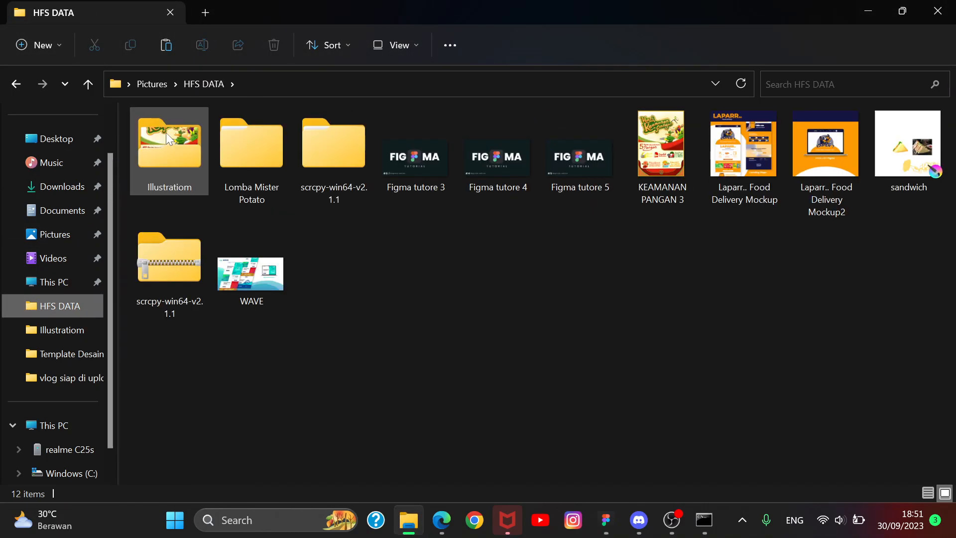
click(56, 258)
click(58, 238)
double_click(156, 157)
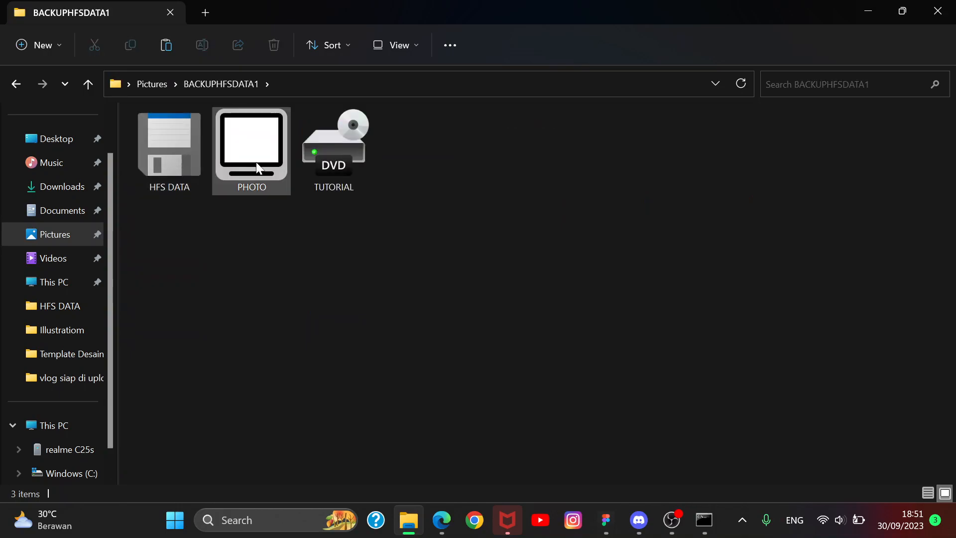
click(257, 162)
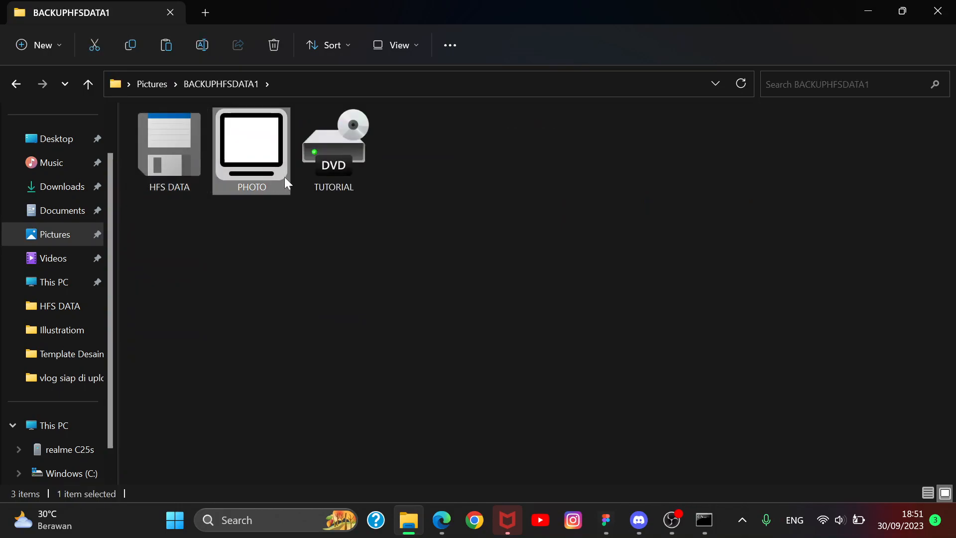
double_click(223, 169)
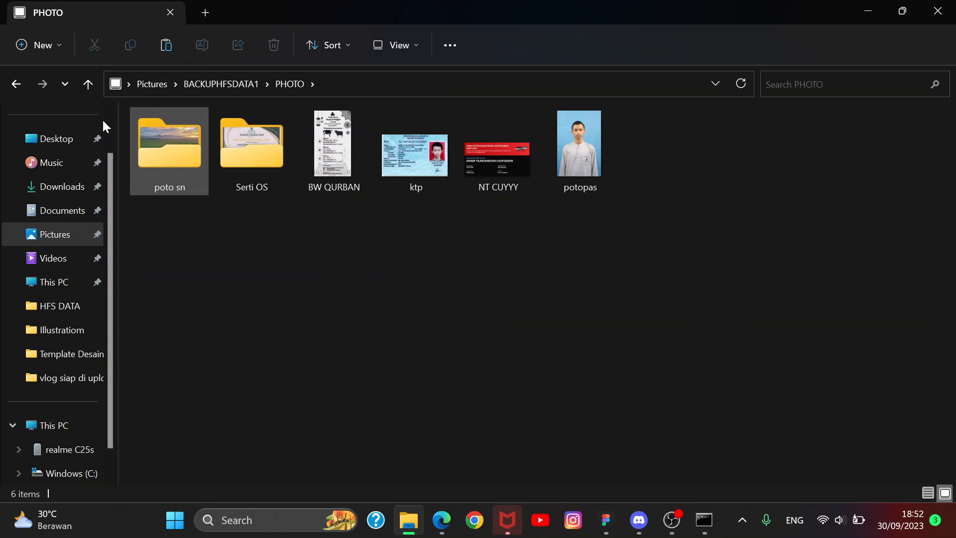
click(14, 83)
- Import the Instagram logo image from the HFS DATA > BAHAN > "LOgo and icOn" folder into the green frame of the Figma design
double_click(181, 151)
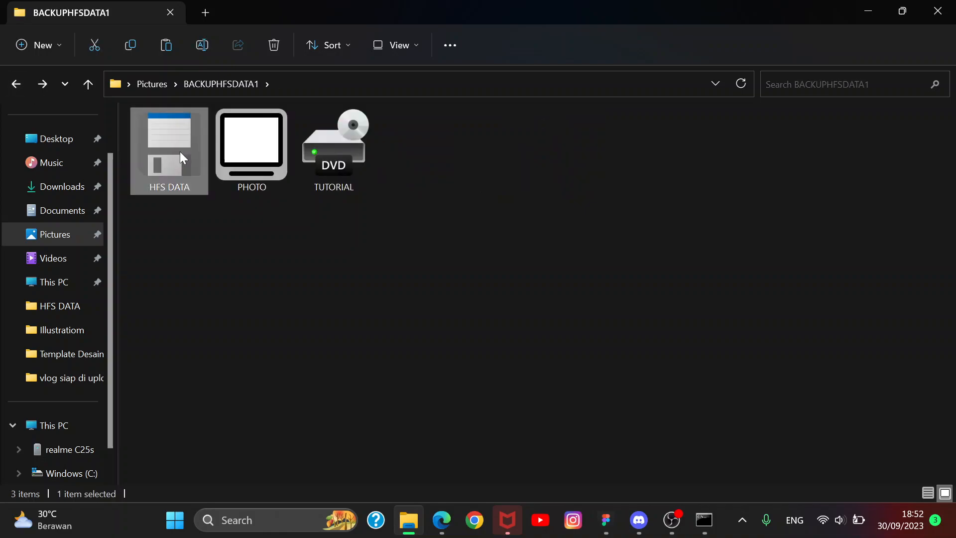
double_click(173, 151)
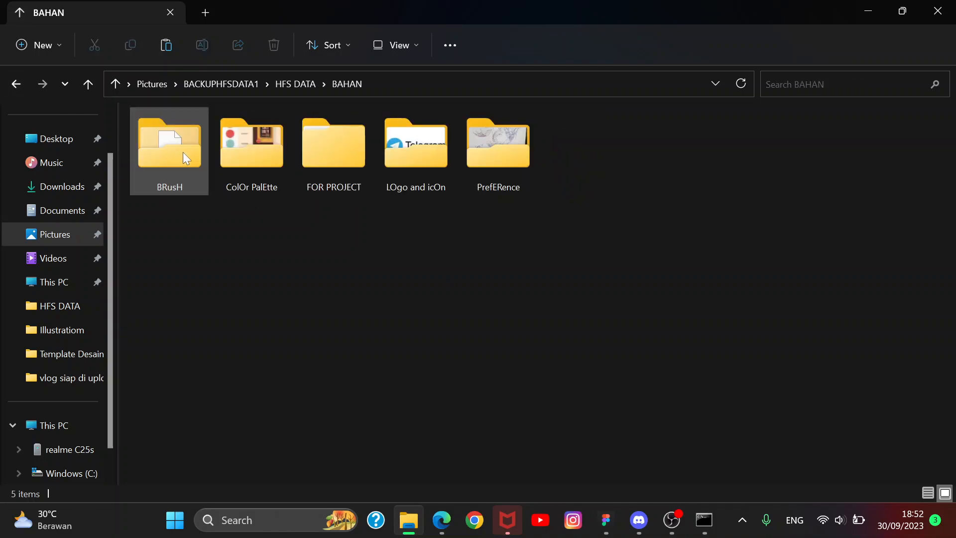
double_click(438, 156)
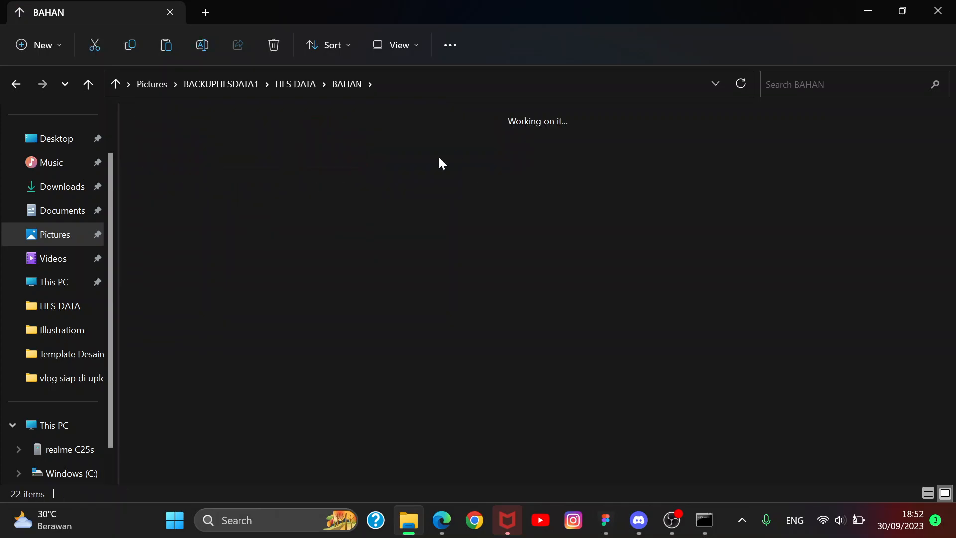
drag(177, 155, 479, 283)
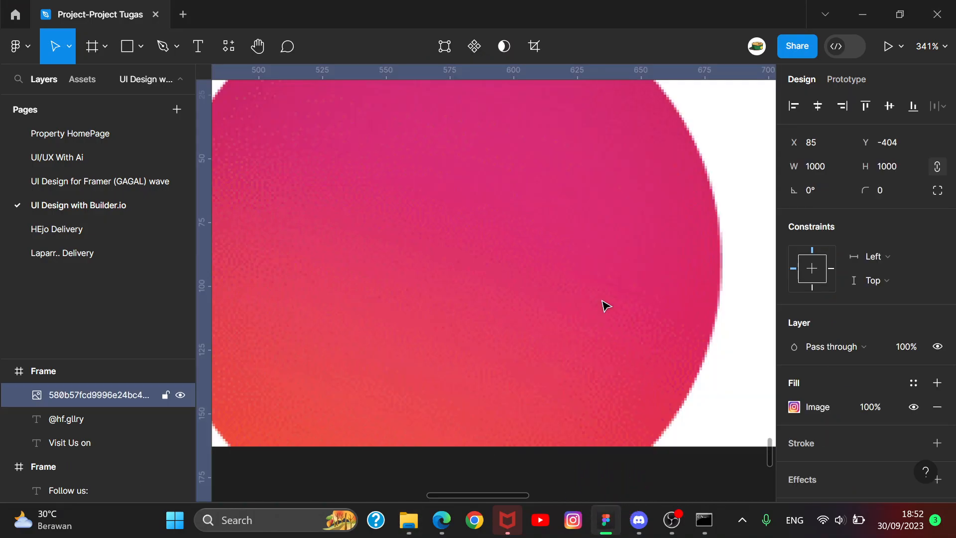
- Scale the Instagram logo down to 70 × 70 and place it in the green frame beside the "Visit Us on" heading
scroll(606, 305, down, 10)
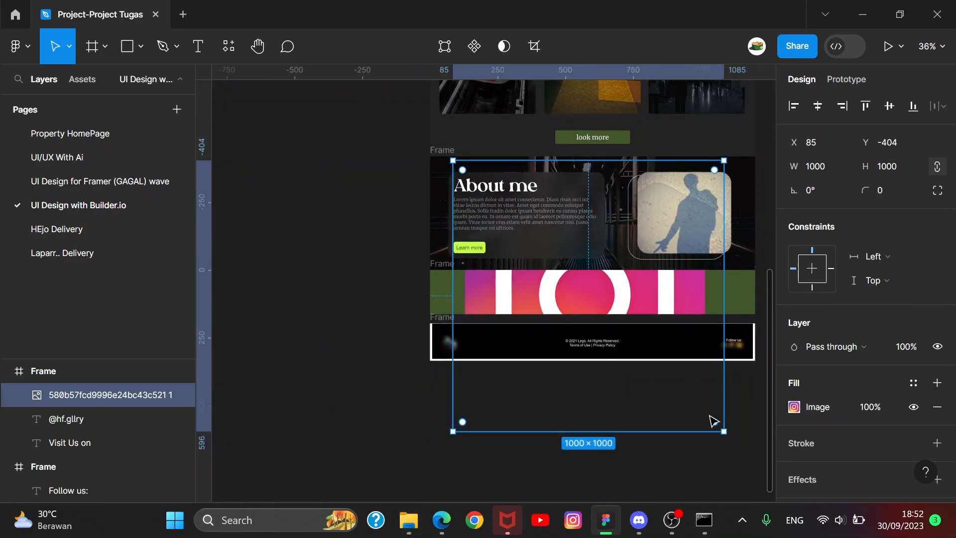
drag(723, 429, 608, 356)
drag(670, 386, 570, 287)
scroll(617, 300, up, 5)
scroll(617, 300, up, 3)
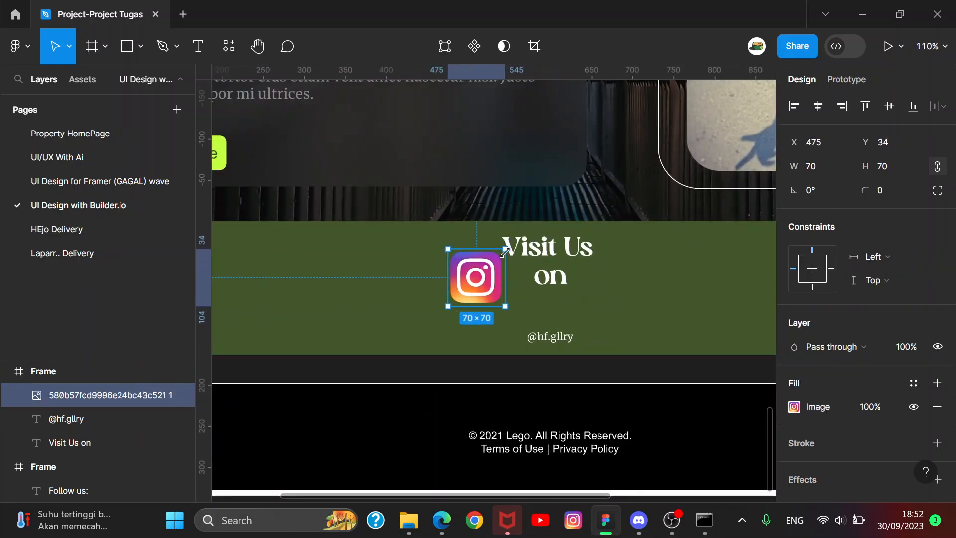
drag(511, 245, 569, 325)
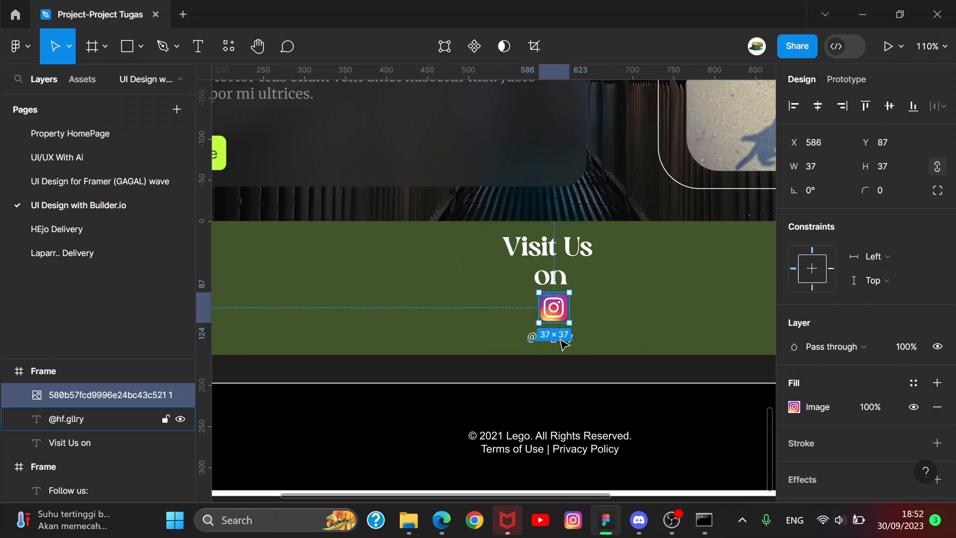
click(588, 379)
click(560, 335)
shift+click(553, 307)
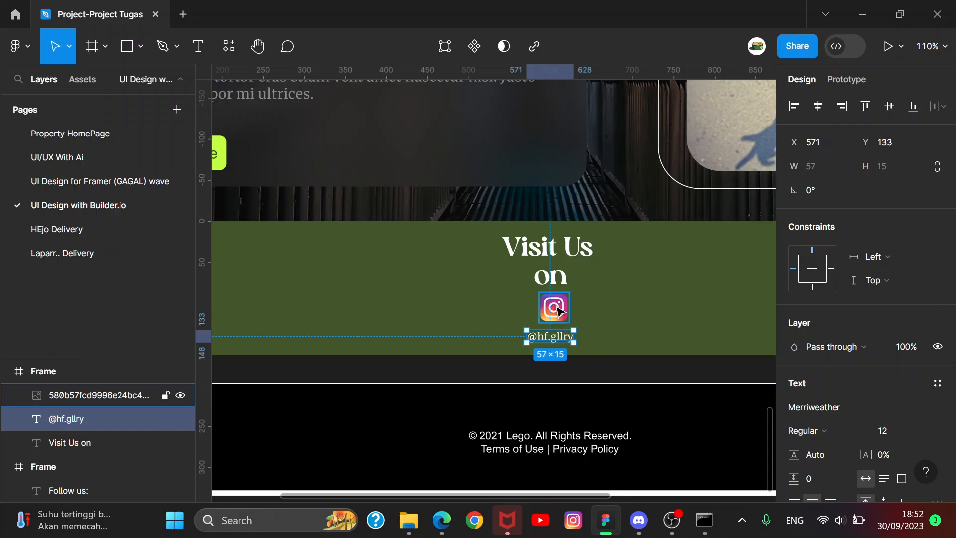
shift+click(547, 249)
click(817, 107)
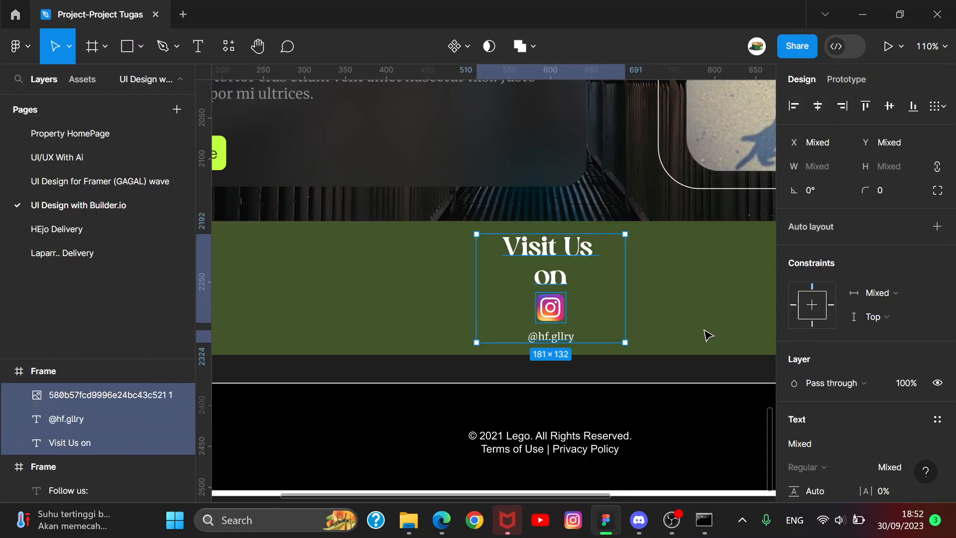
- Edit the "Visit Us on" heading in the green section so that it runs on a single line
scroll(596, 365, up, 3)
double_click(526, 202)
click(602, 172)
key(Delete)
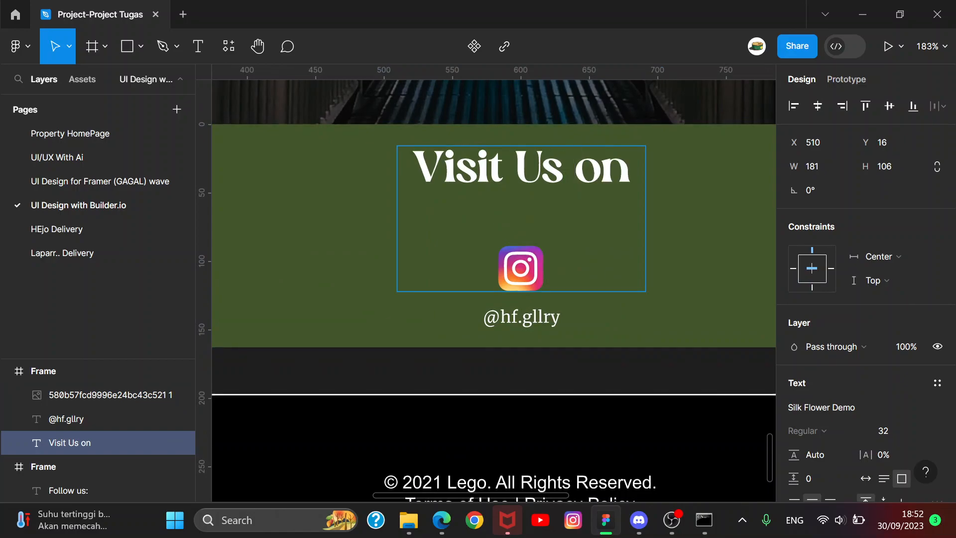
key(Escape)
- Enlarge the Instagram logo slightly and reposition it and the heading so they are centred one above the other in the green section
mouse_move(521, 267)
mouse_down()
mouse_move(519, 233)
mouse_move(521, 300)
mouse_move(525, 263)
mouse_up()
click(590, 385)
click(525, 273)
drag(548, 229, 561, 215)
mouse_move(544, 260)
mouse_down()
mouse_move(531, 267)
mouse_move(538, 263)
mouse_up()
click(550, 317)
click(927, 431)
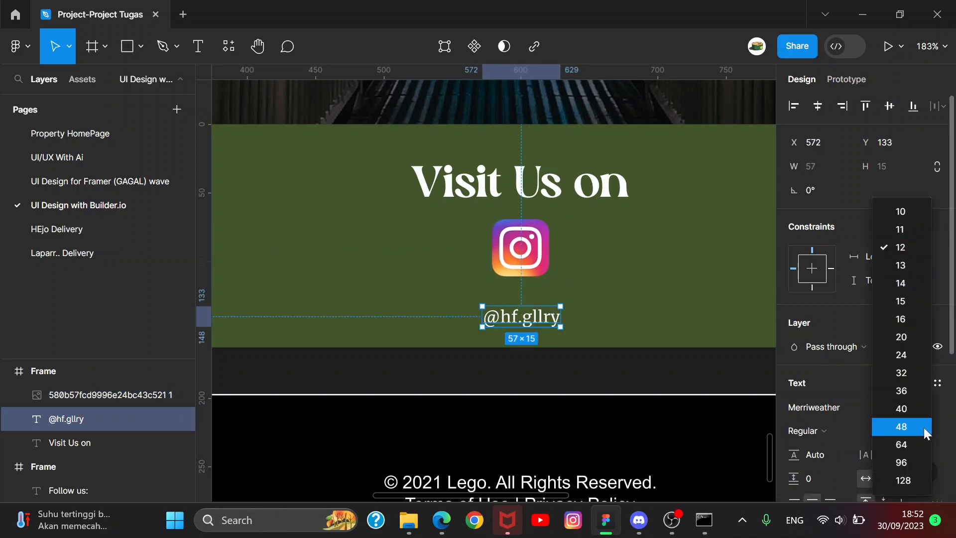
click(901, 319)
drag(542, 322, 540, 296)
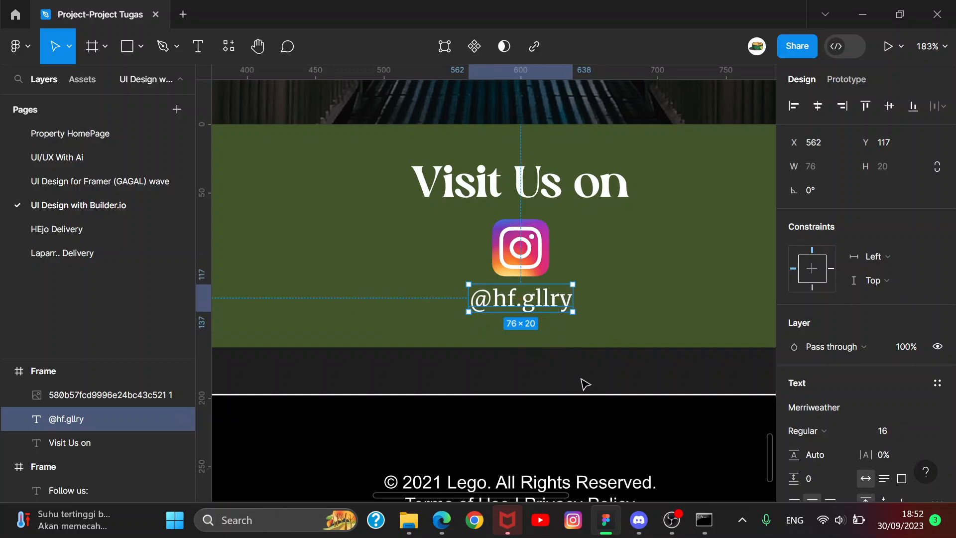
click(584, 383)
scroll(593, 380, down, 5)
scroll(572, 363, up, 4)
drag(575, 336, 575, 341)
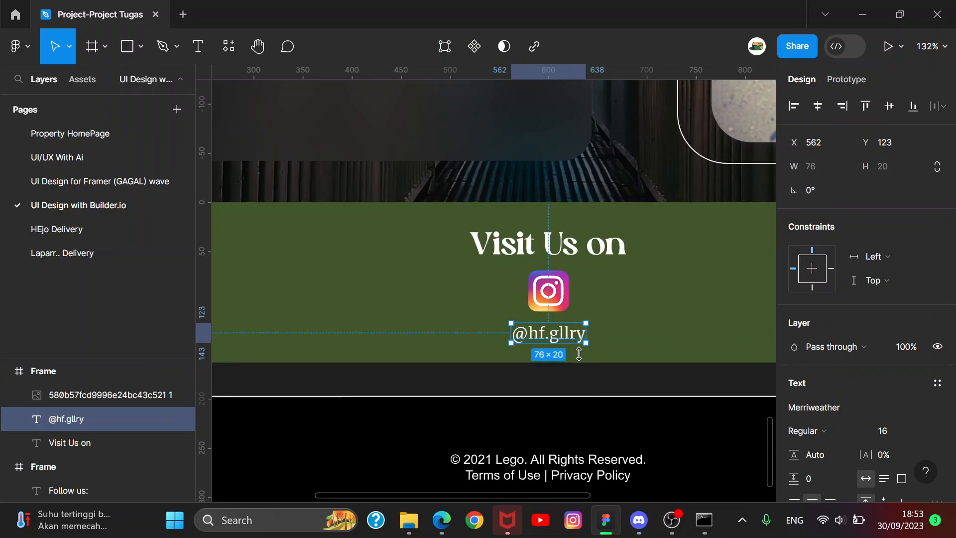
click(617, 383)
- Move the black footer frame down and away from the green section, to X -32, Y 2441
scroll(590, 383, down, 4)
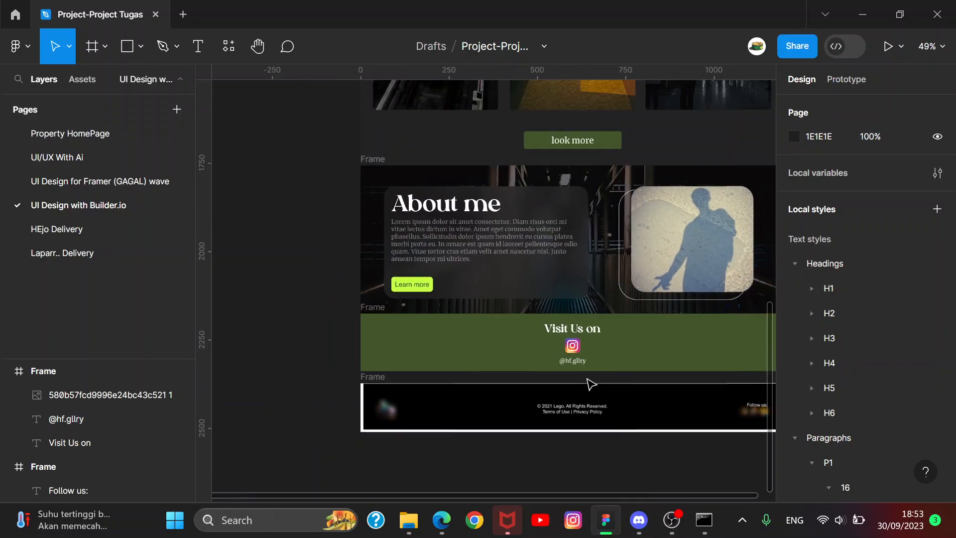
scroll(590, 381, down, 2)
scroll(548, 383, up, 4)
drag(417, 357, 401, 390)
click(423, 405)
click(415, 388)
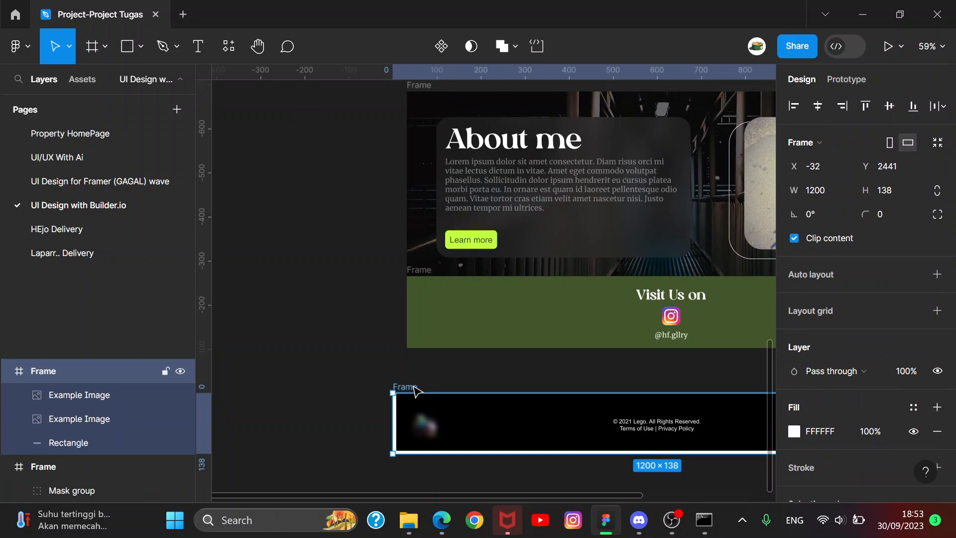
click(451, 375)
- Delete the blurred logo image, the "Follow us:" text and the small social images from the footer
drag(426, 424, 433, 390)
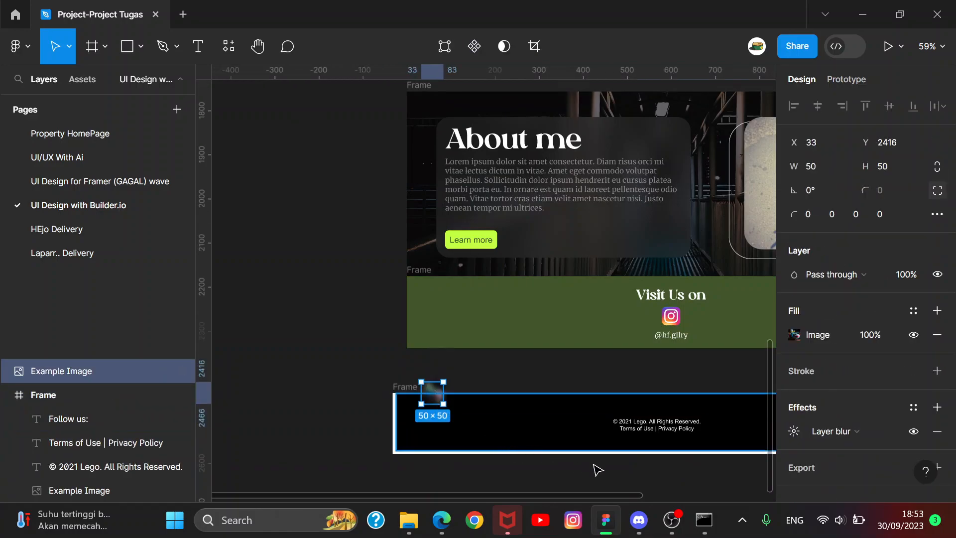
key(Delete)
drag(576, 412, 401, 300)
click(704, 312)
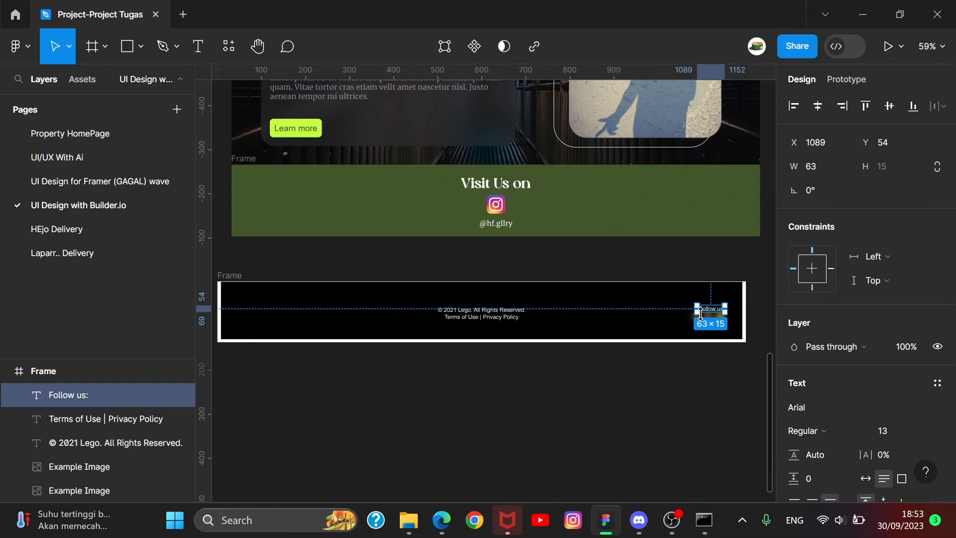
key(Delete)
click(699, 315)
key(Delete)
click(720, 318)
key(Delete)
click(696, 319)
key(Delete)
- Delete the footer's black rectangle and set the footer frame's fill to the dark grey 232323 sampled from the page
click(717, 318)
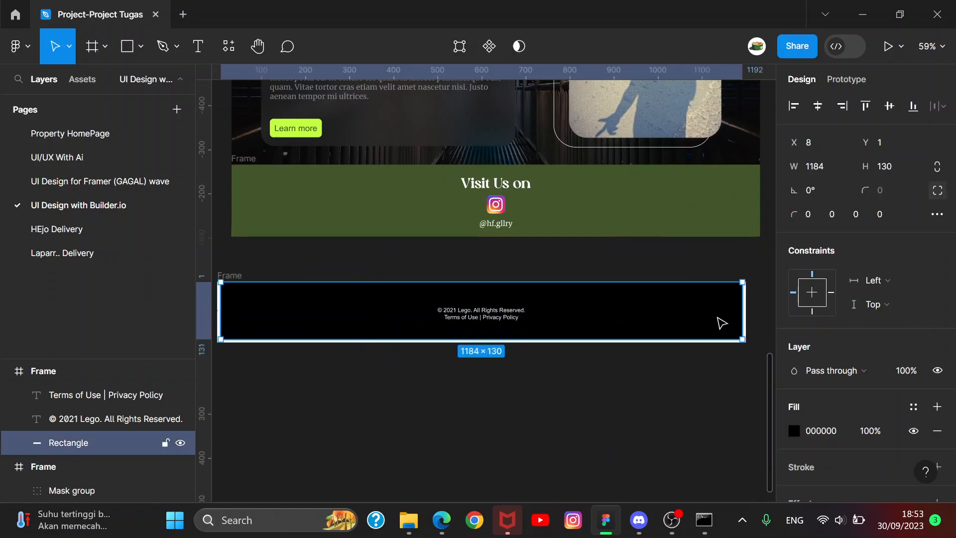
key(Delete)
click(241, 277)
scroll(348, 244, up, 6)
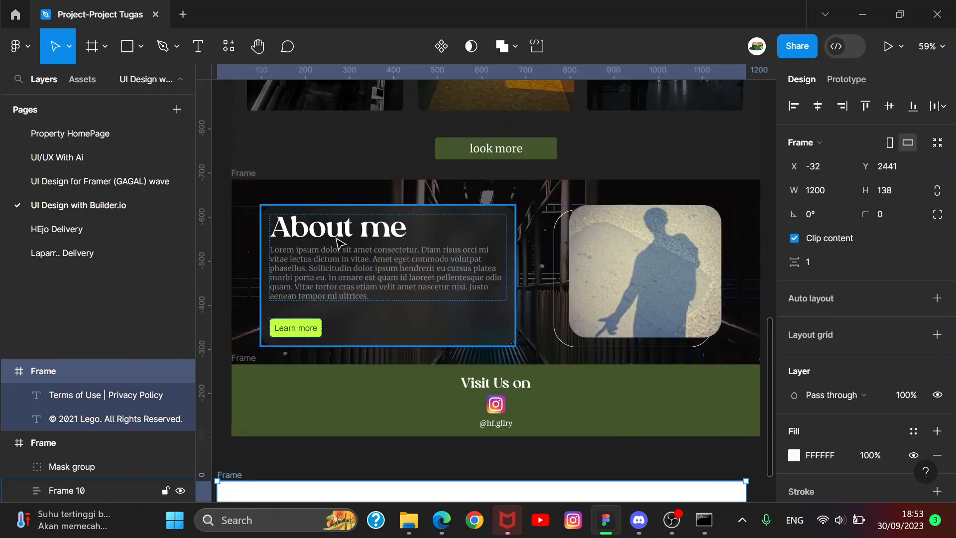
click(626, 250)
scroll(630, 253, down, 9)
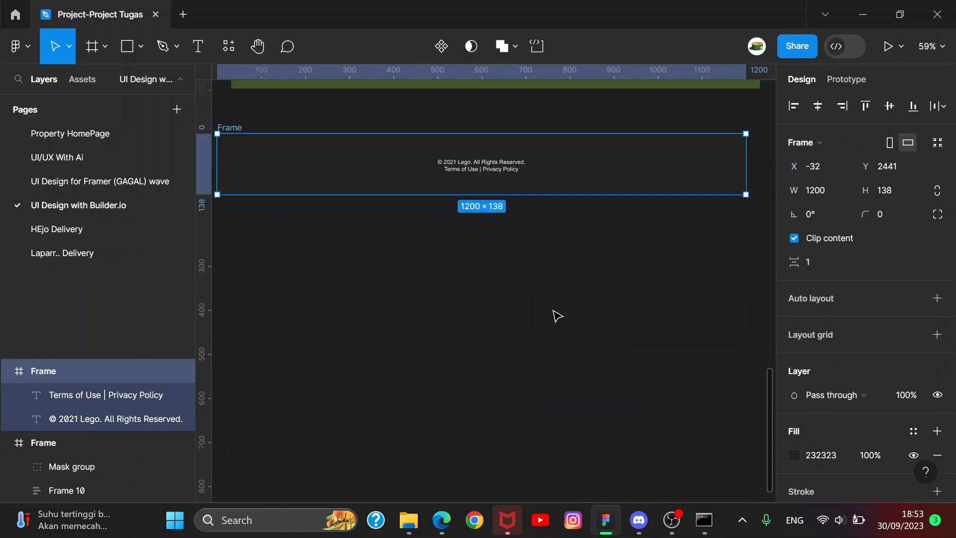
click(528, 294)
scroll(354, 172, up, 1)
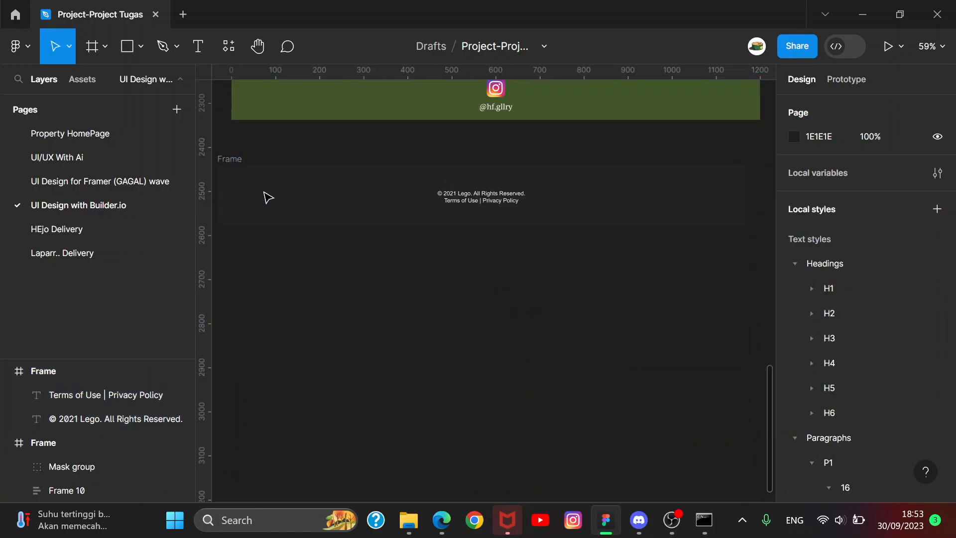
drag(233, 167, 244, 121)
scroll(316, 154, up, 4)
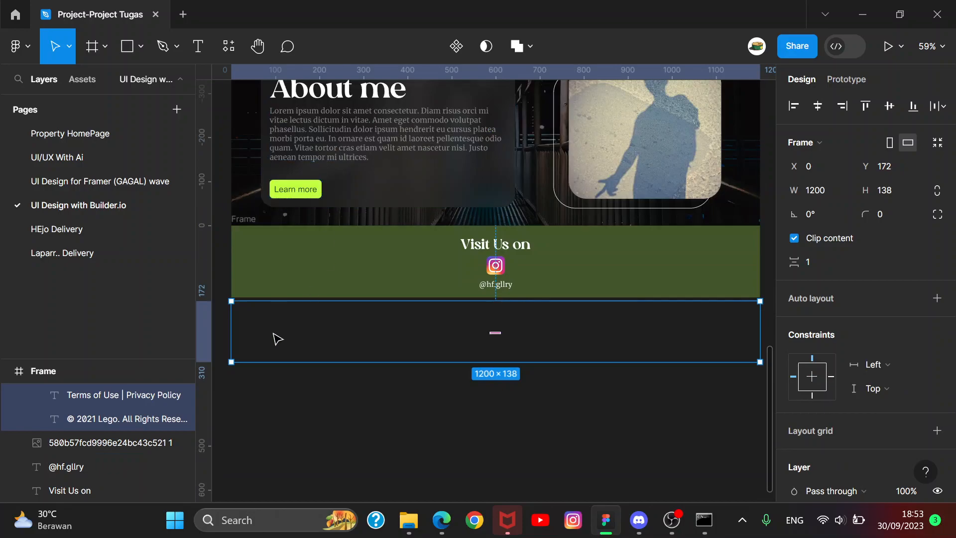
key(ctrl+z)
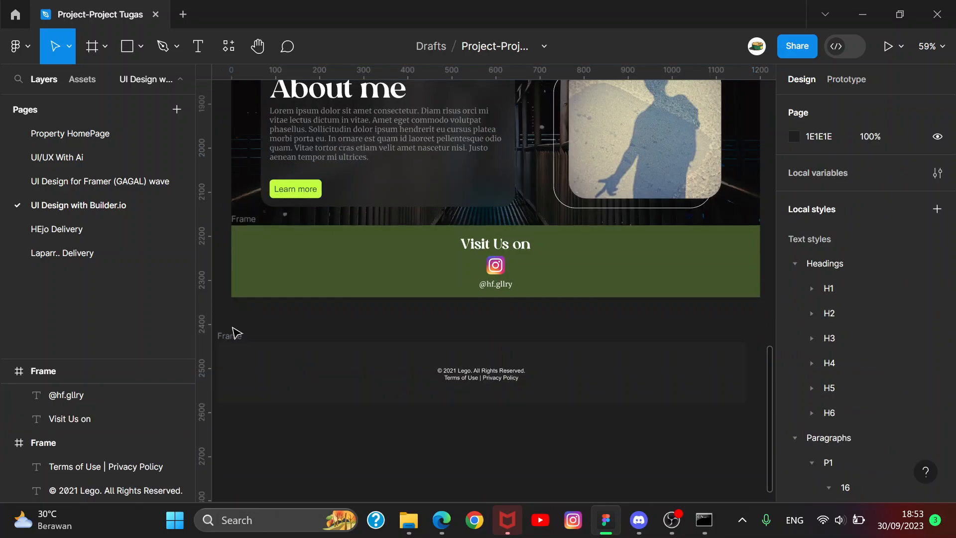
- Move the footer frame directly beneath the green section, aligned with its edges, as a separate frame
drag(219, 335, 270, 320)
click(924, 229)
click(455, 388)
- Change the footer's copyright line to "© 2023 HFS. All Rights Reserved."
scroll(497, 325, up, 10)
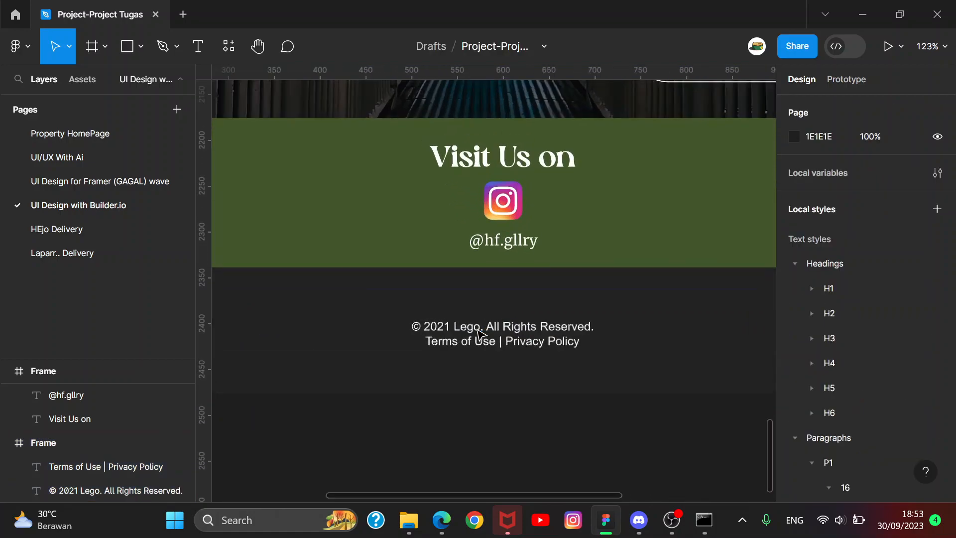
double_click(495, 325)
click(484, 325)
key(BackSpace)
key(BackSpace)
key(BackSpace)
key(BackSpace)
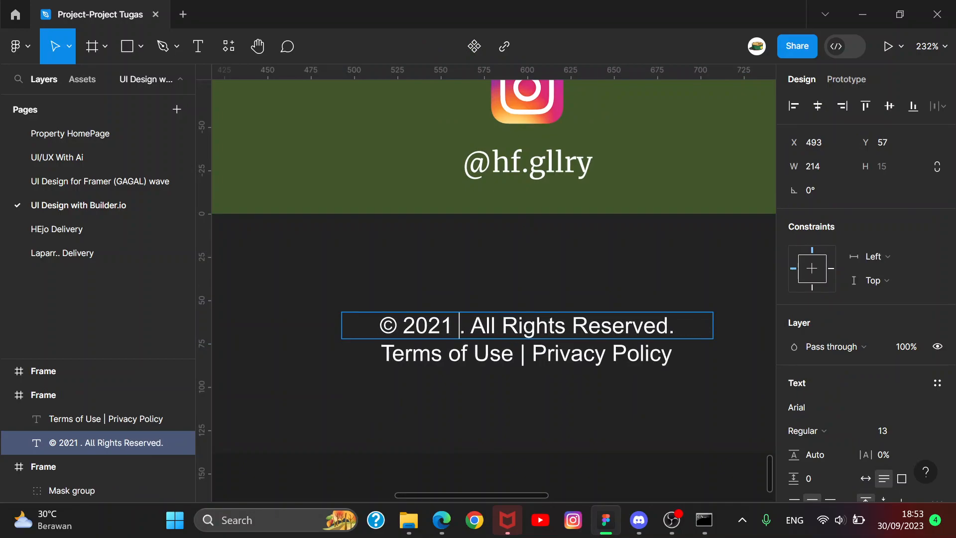
text(HFS)
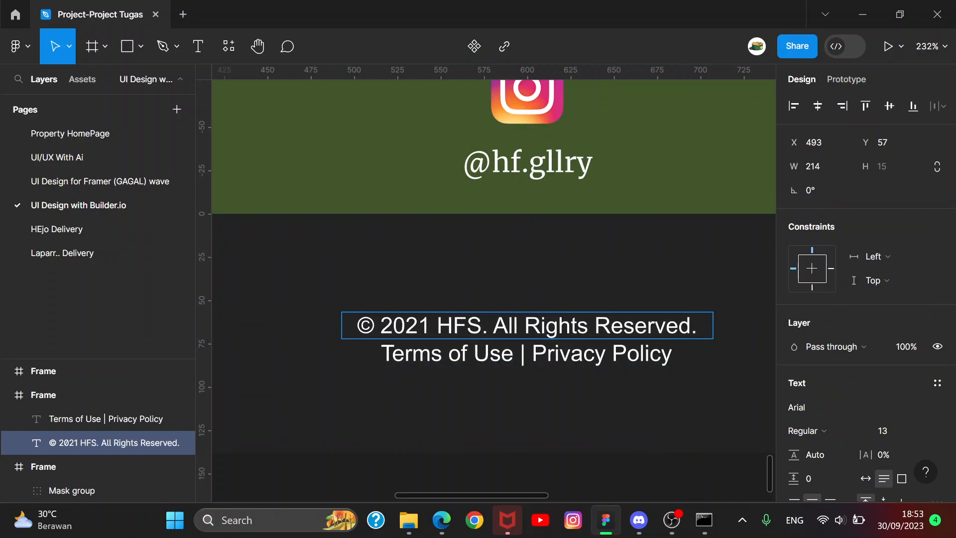
key(BackSpace)
text(3)
key(Escape)
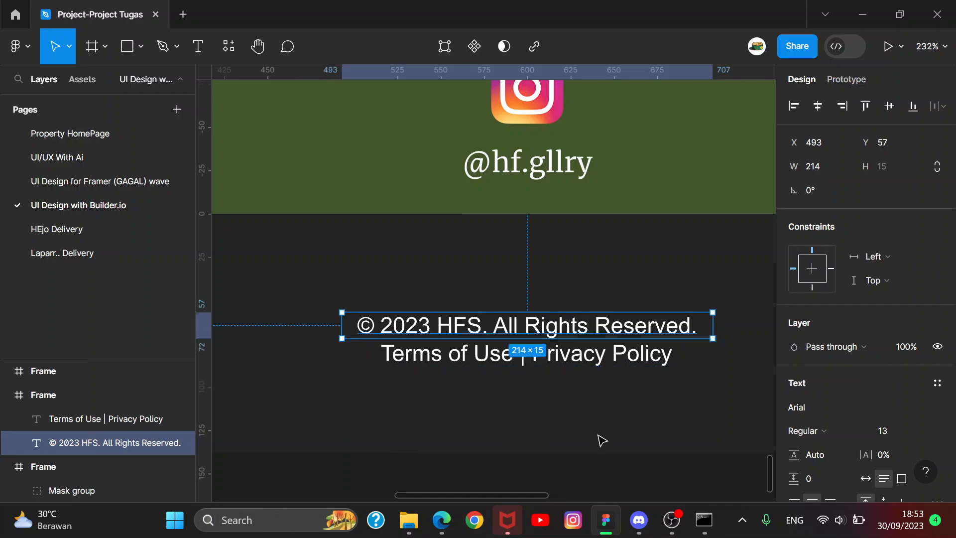
- Review the whole photography page from the hero to the footer and dismiss the incoming call notification
scroll(649, 399, down, 3)
click(683, 438)
scroll(683, 432, down, 1)
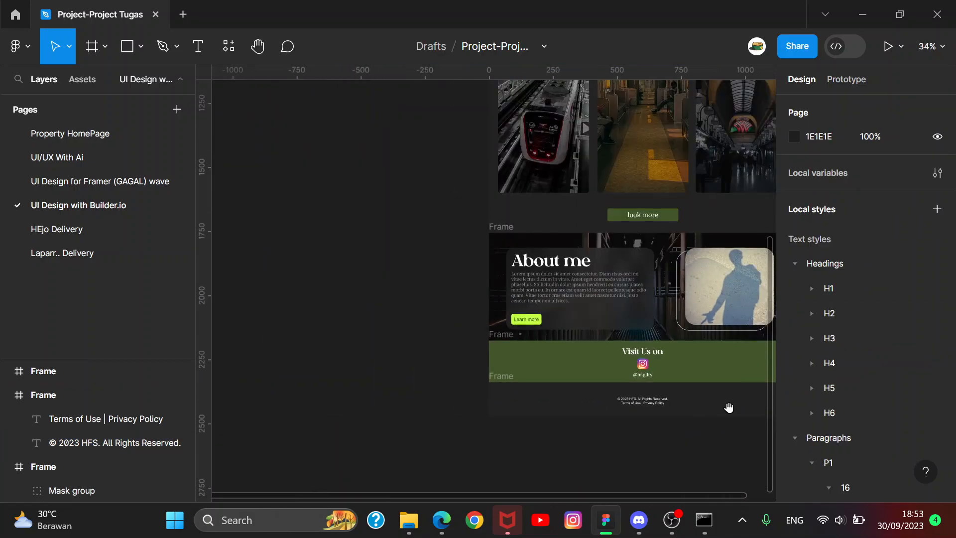
drag(727, 408, 581, 434)
scroll(608, 402, up, 2)
scroll(634, 256, down, 3)
scroll(601, 271, up, 2)
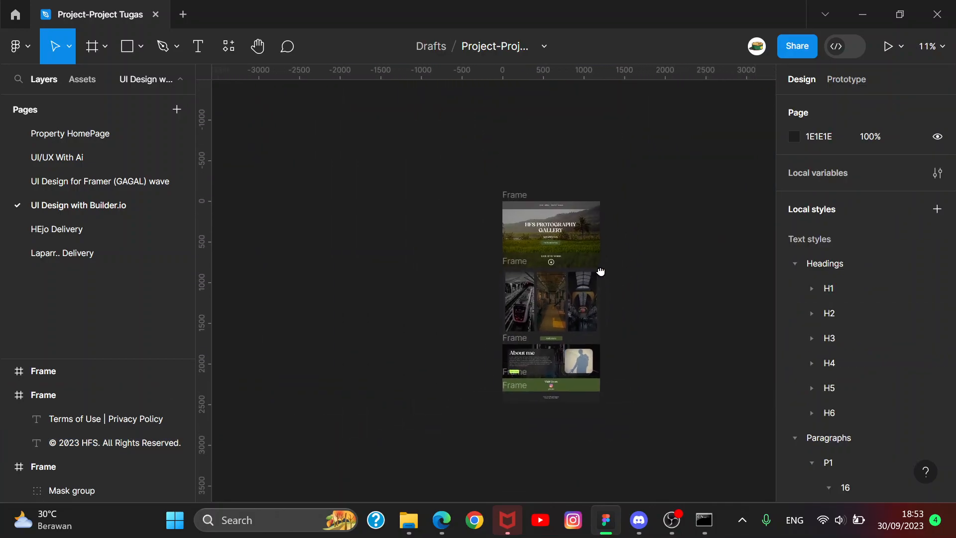
scroll(518, 243, up, 1)
scroll(582, 328, down, 2)
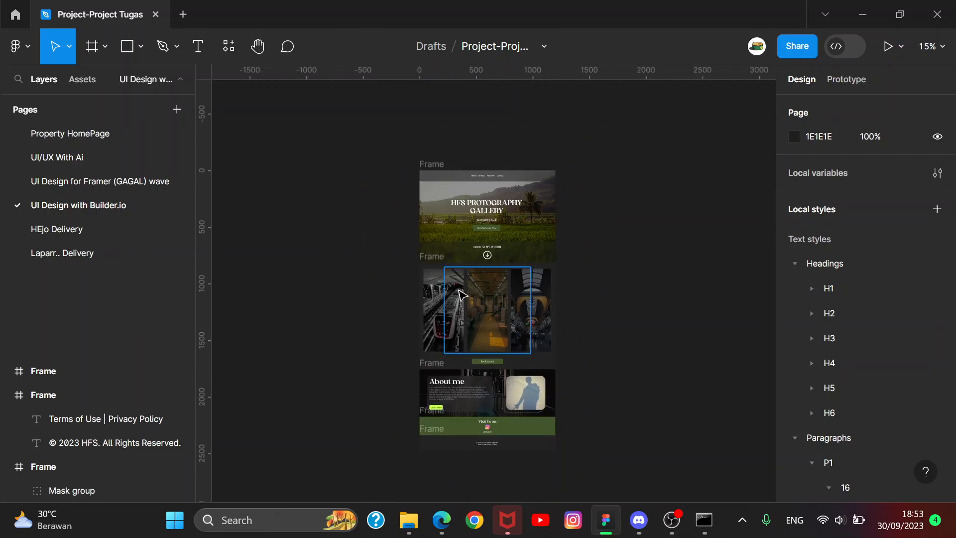
scroll(472, 275, up, 2)
scroll(472, 275, up, 1)
scroll(563, 196, down, 4)
drag(579, 191, 542, 265)
click(661, 185)
scroll(602, 262, up, 4)
drag(482, 296, 623, 153)
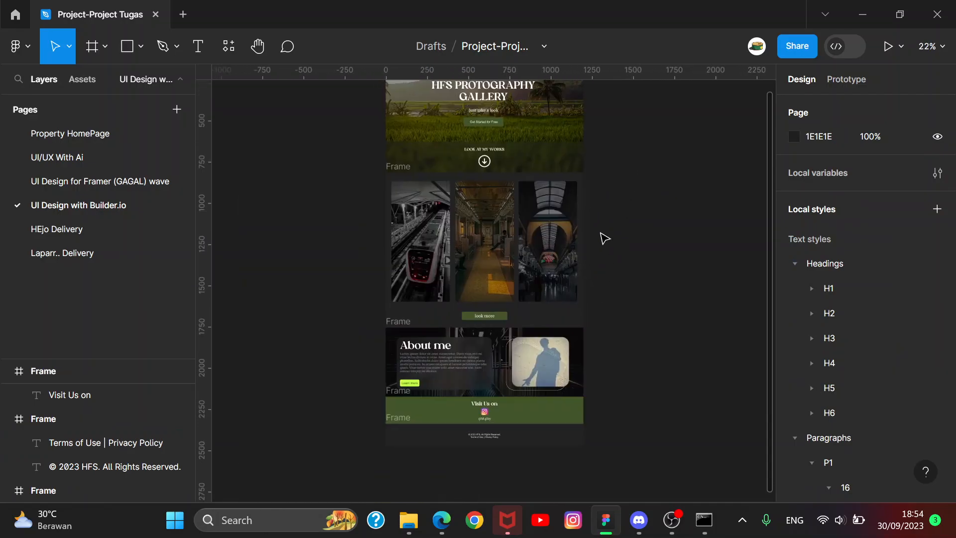
scroll(646, 247, up, 3)
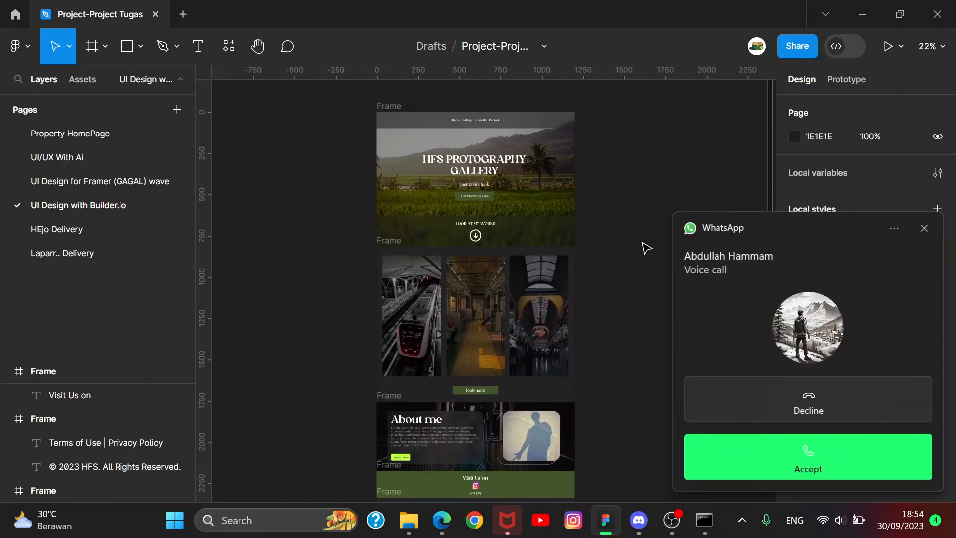
click(923, 229)
drag(640, 202, 674, 188)
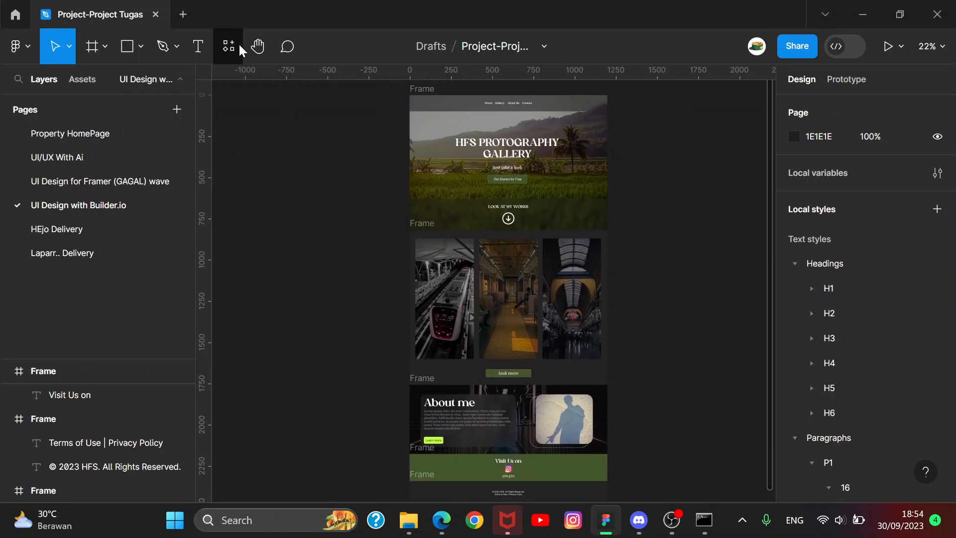
- Show the list of recently used and saved plugins, close it and look over the complete page again
click(239, 45)
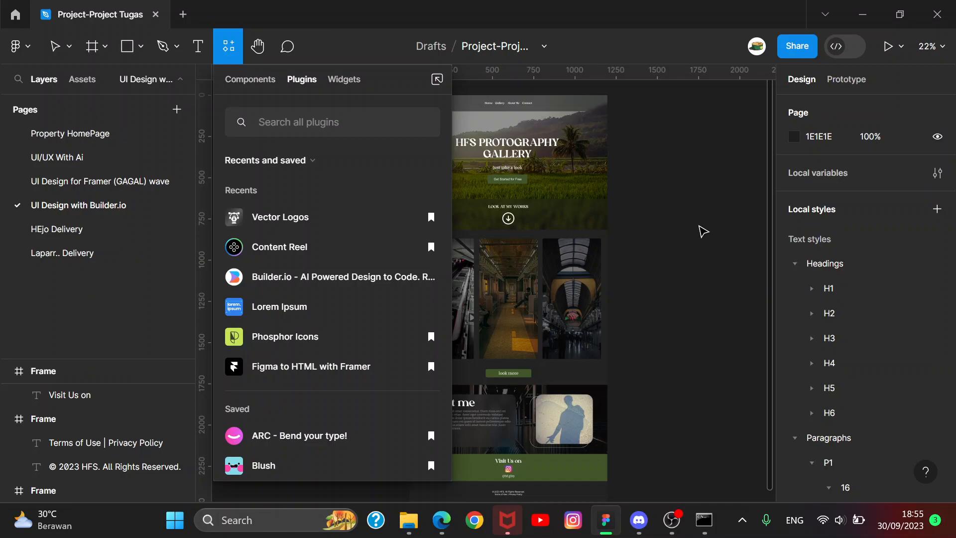
click(699, 233)
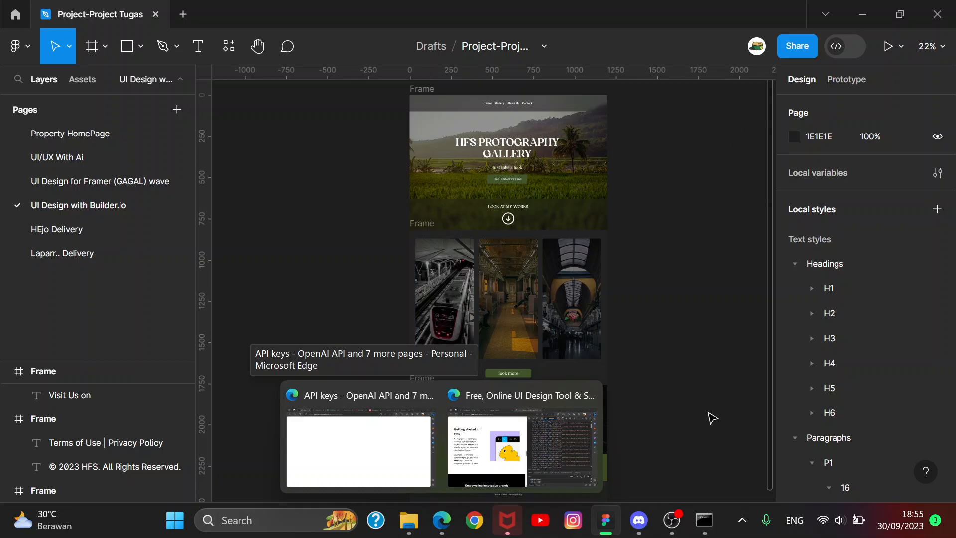
scroll(691, 393, down, 2)
scroll(692, 393, right, 2)
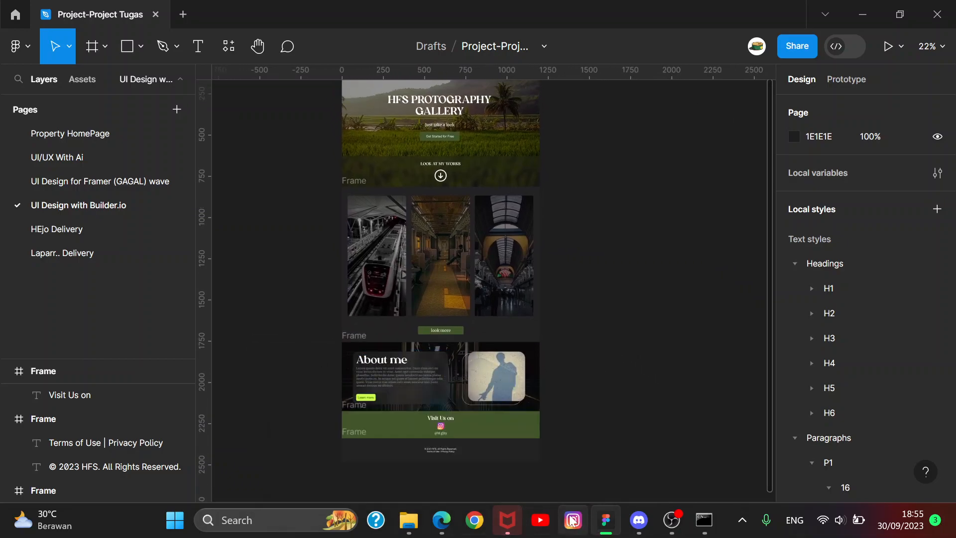
scroll(584, 363, up, 2)
scroll(584, 363, left, 1)
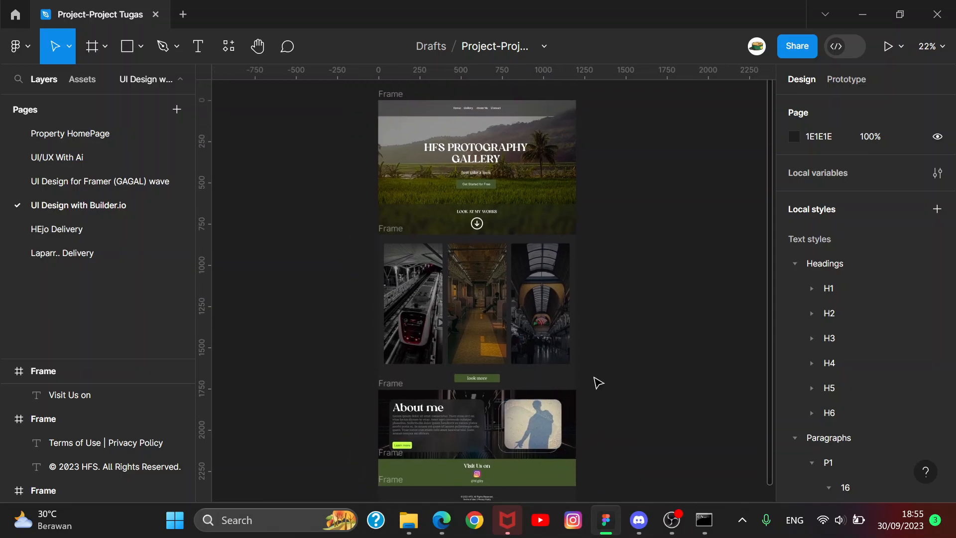
scroll(598, 382, down, 3)
scroll(600, 344, up, 2)
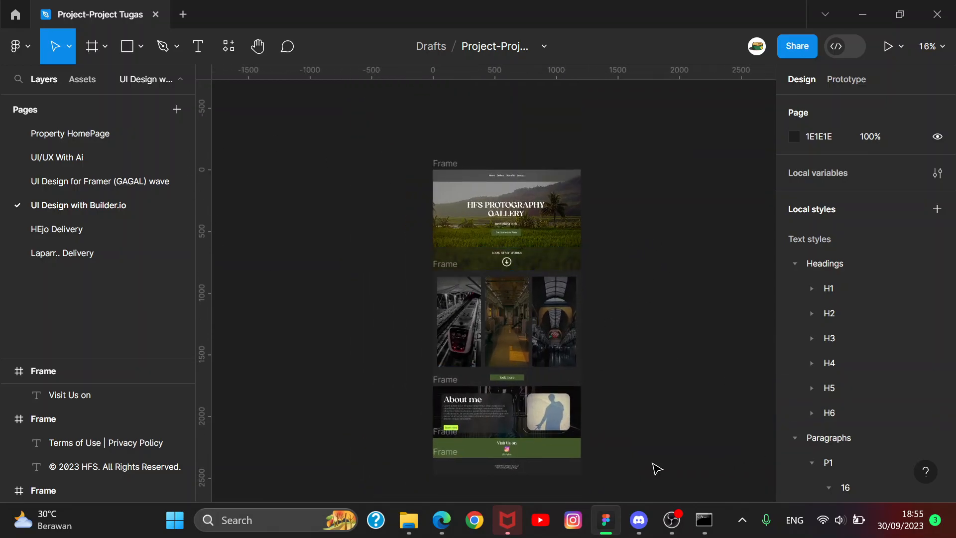
- Recolour the "look more" and "Get Started for Free" buttons together with the lime fill C2FF42 sampled from the "Learn more" button
scroll(634, 458, up, 2)
click(443, 332)
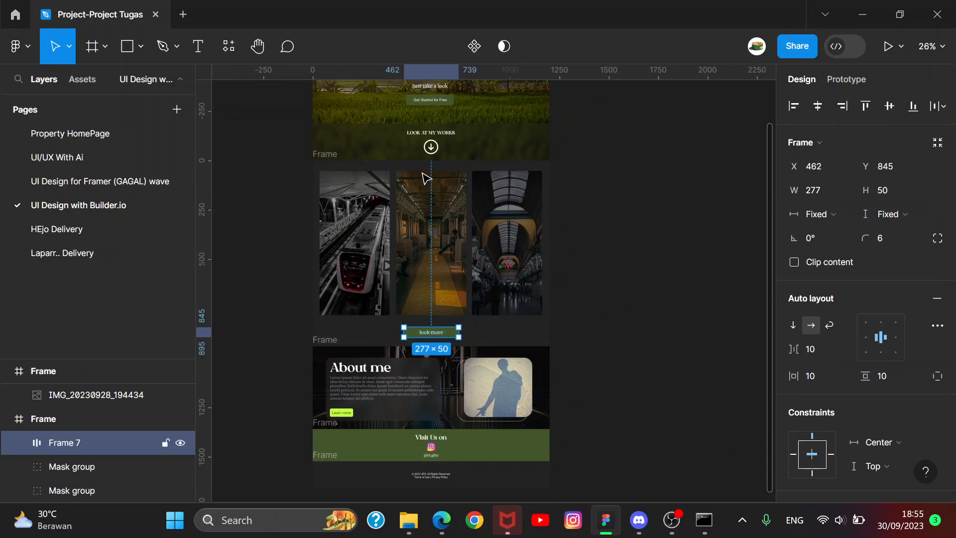
shift+click(455, 102)
key(i)
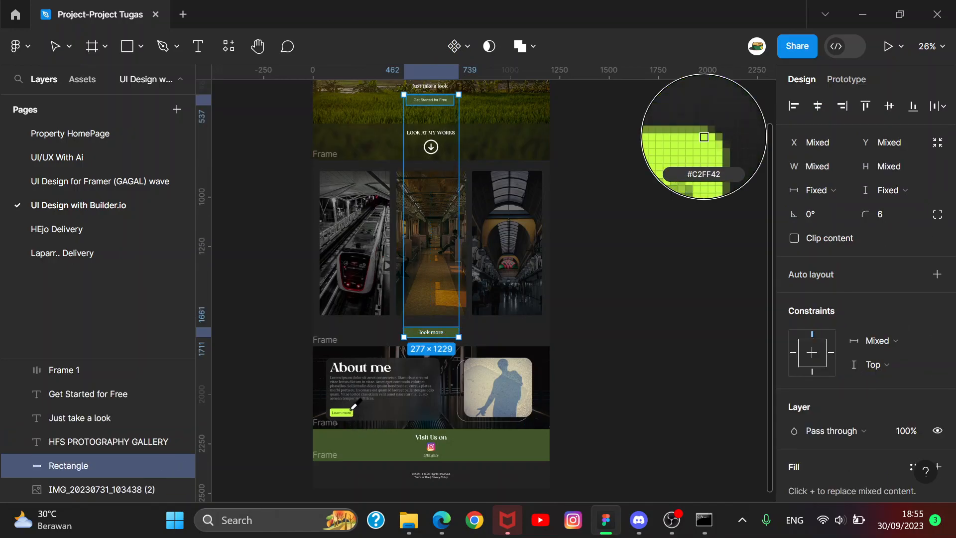
click(352, 411)
scroll(322, 434, up, 3)
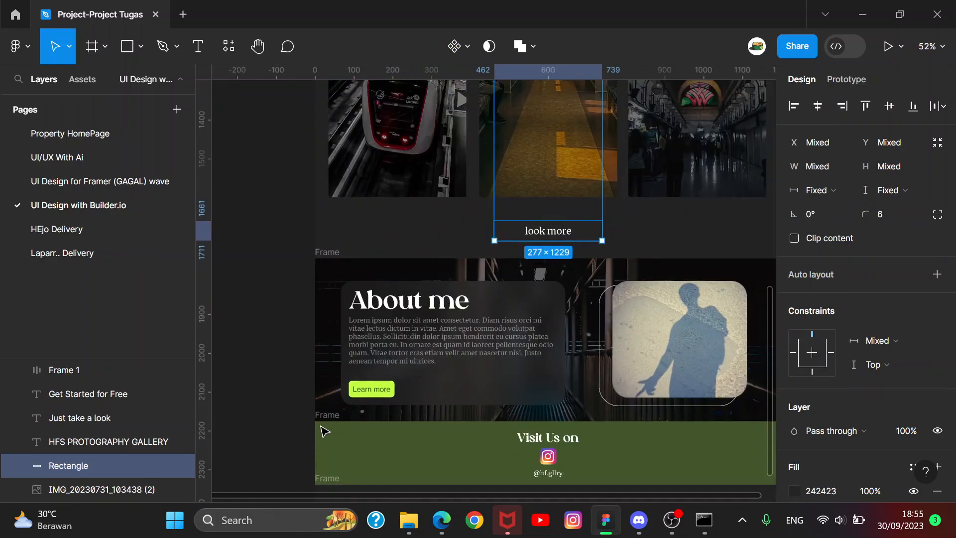
scroll(323, 434, up, 1)
key(i)
click(372, 391)
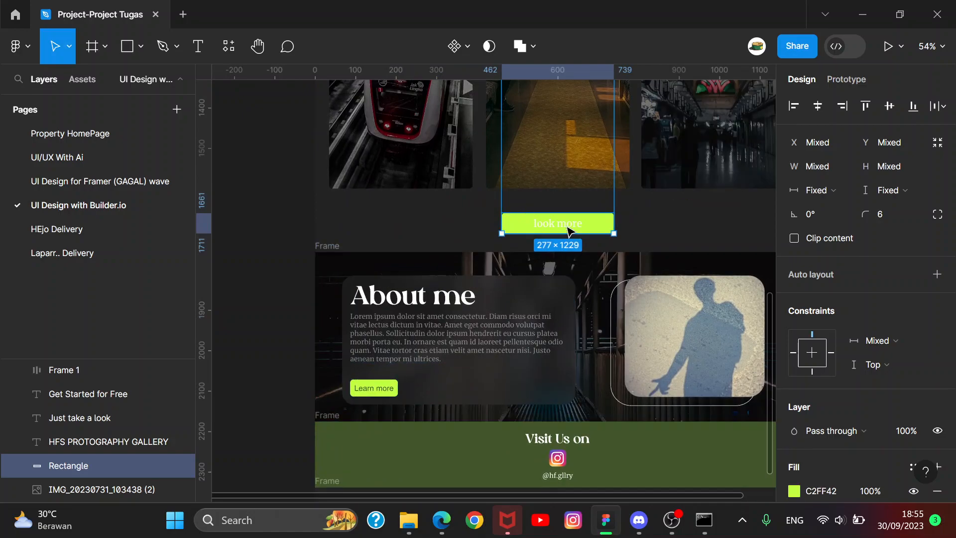
- Recolour the "look more" button's label to dark green 415529, sampled from the "Visit Us on" section's background
scroll(569, 228, up, 5)
double_click(577, 106)
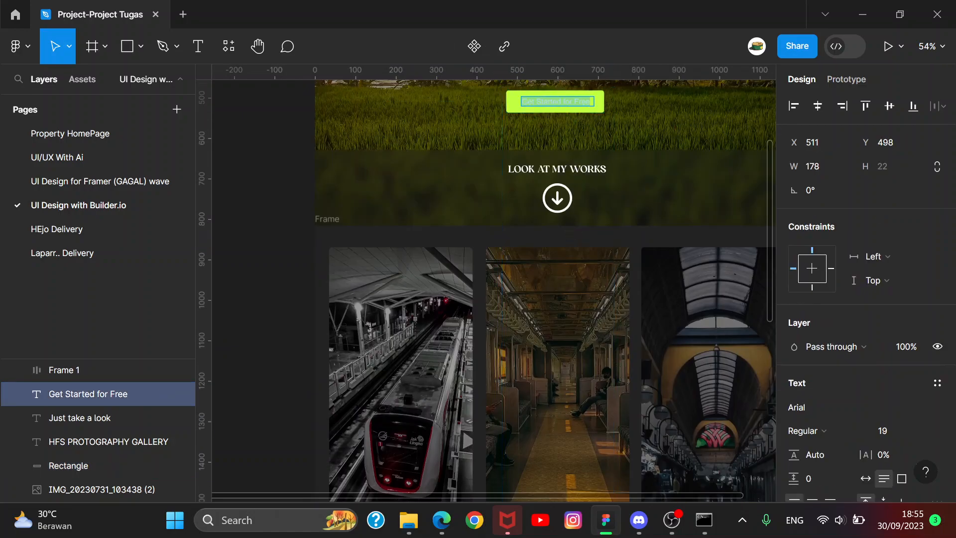
scroll(552, 300, down, 4)
click(558, 373)
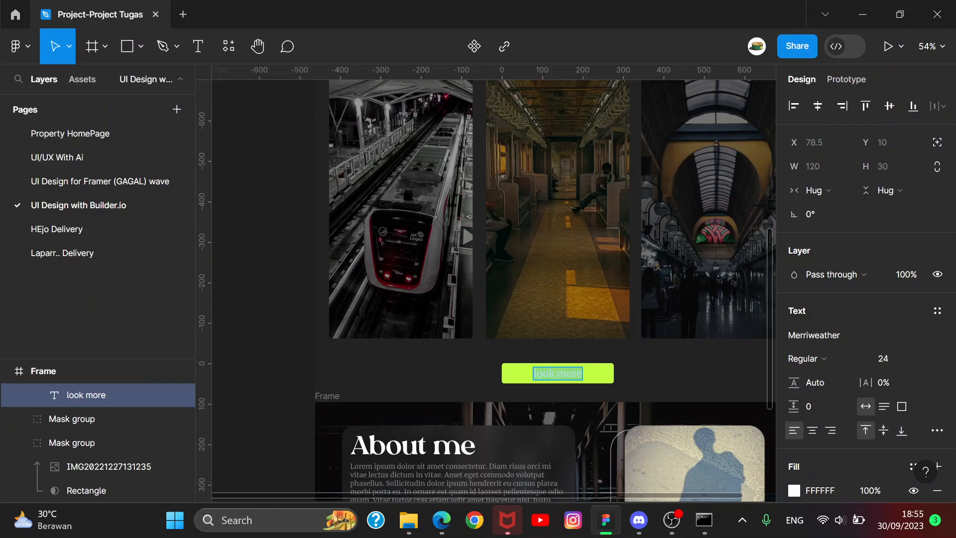
scroll(533, 236, up, 5)
scroll(533, 237, down, 10)
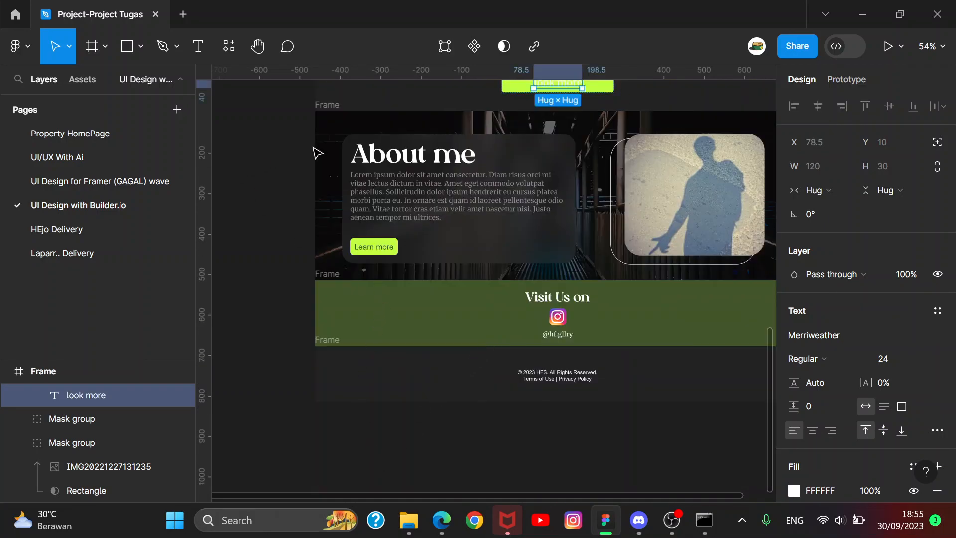
scroll(292, 154, up, 2)
key(i)
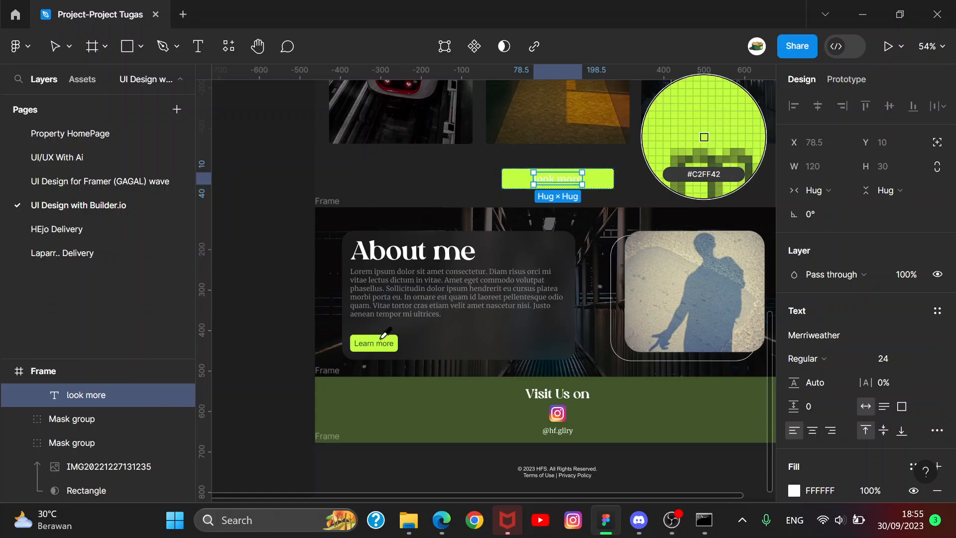
click(485, 380)
- Recolour the hero's "Get Started for Free" label with the same dark green sampled from the "Visit Us on" section
scroll(537, 247, up, 5)
scroll(537, 248, up, 4)
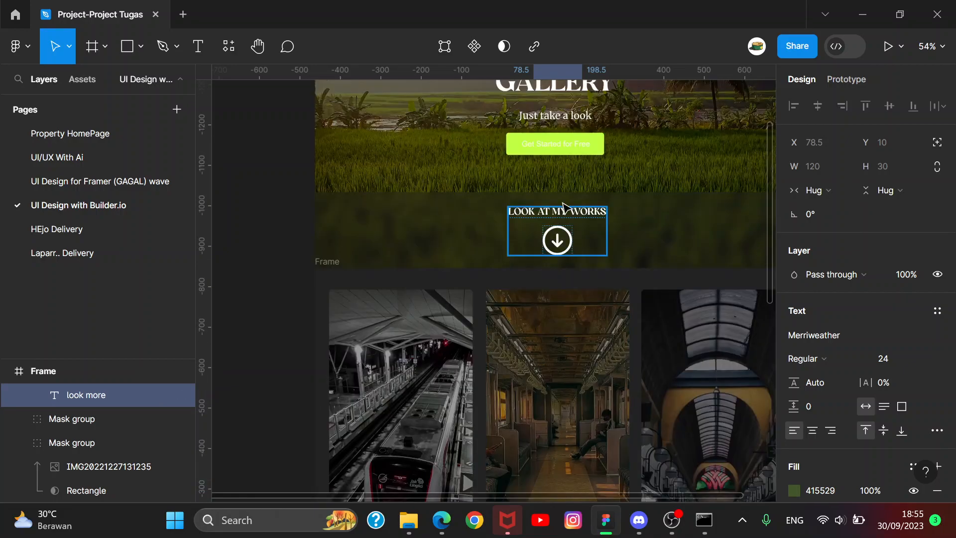
click(577, 145)
key(i)
scroll(704, 136, down, 7)
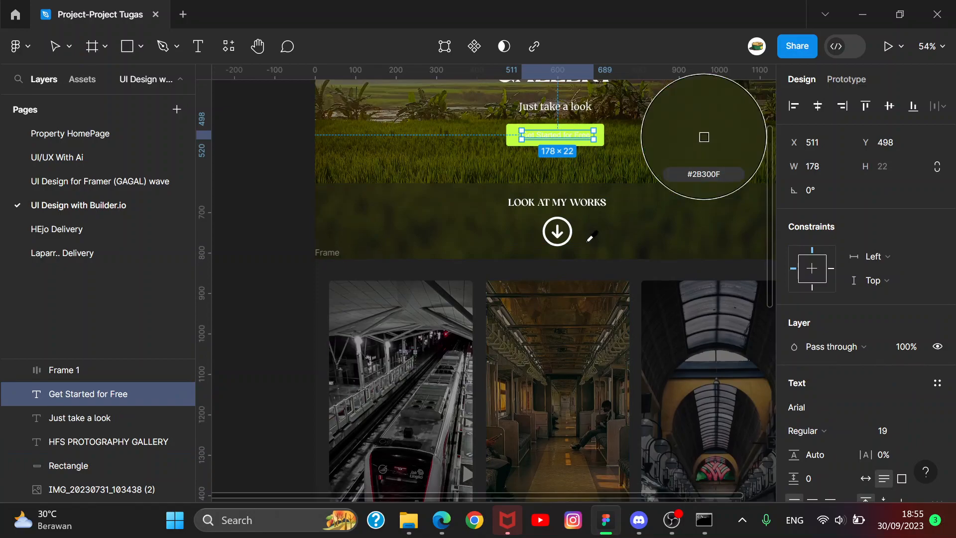
scroll(704, 137, down, 2)
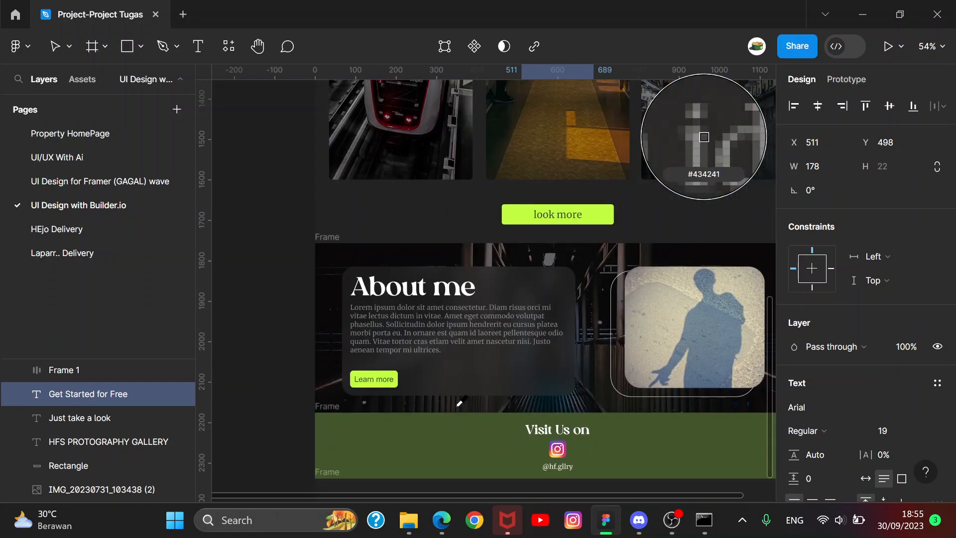
key(Escape)
- Clear the selection, look over the whole recoloured page, and switch to OBS
scroll(454, 273, down, 5)
click(667, 178)
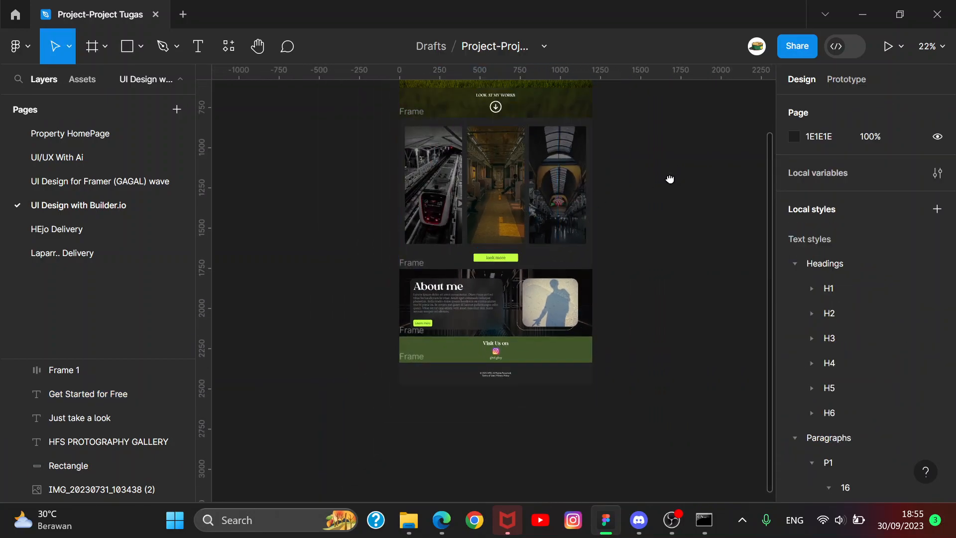
scroll(655, 320, up, 3)
scroll(657, 314, down, 3)
scroll(660, 314, up, 3)
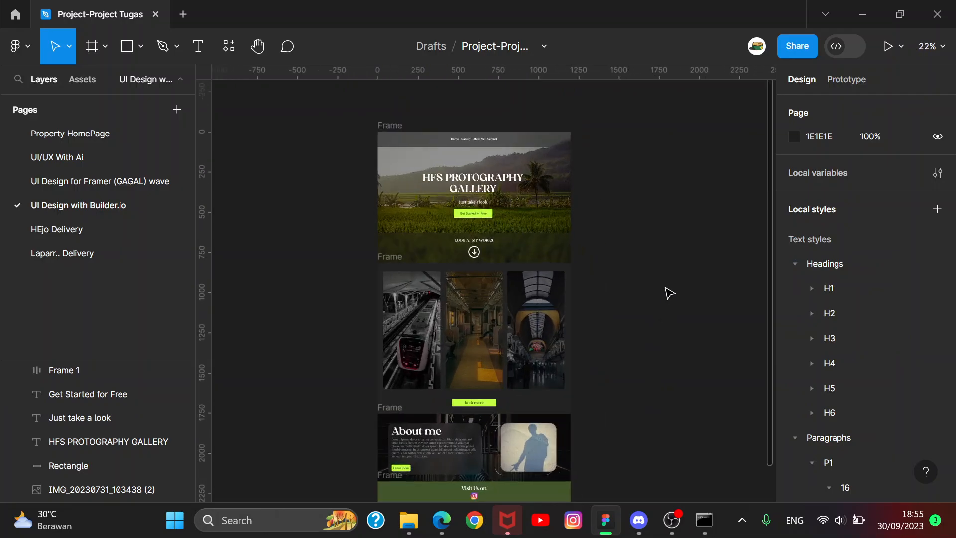
click(685, 520)
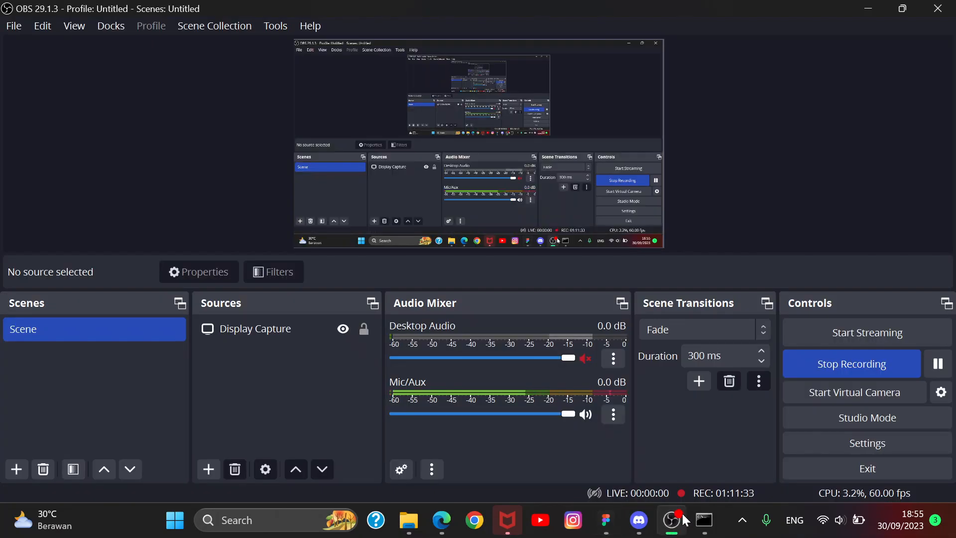